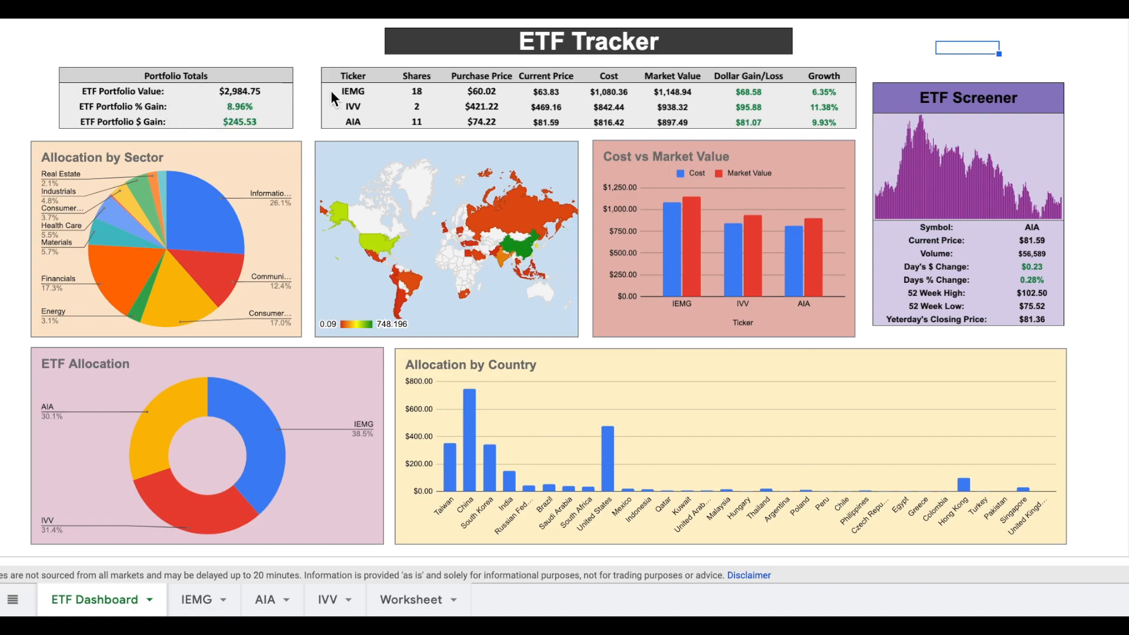
Try SPY in place of the AIA ticker in the portfolio table and undo the change.
{"action": "left_click", "coordinate": [368, 123]}
{"action": "type", "text": "SPY"}
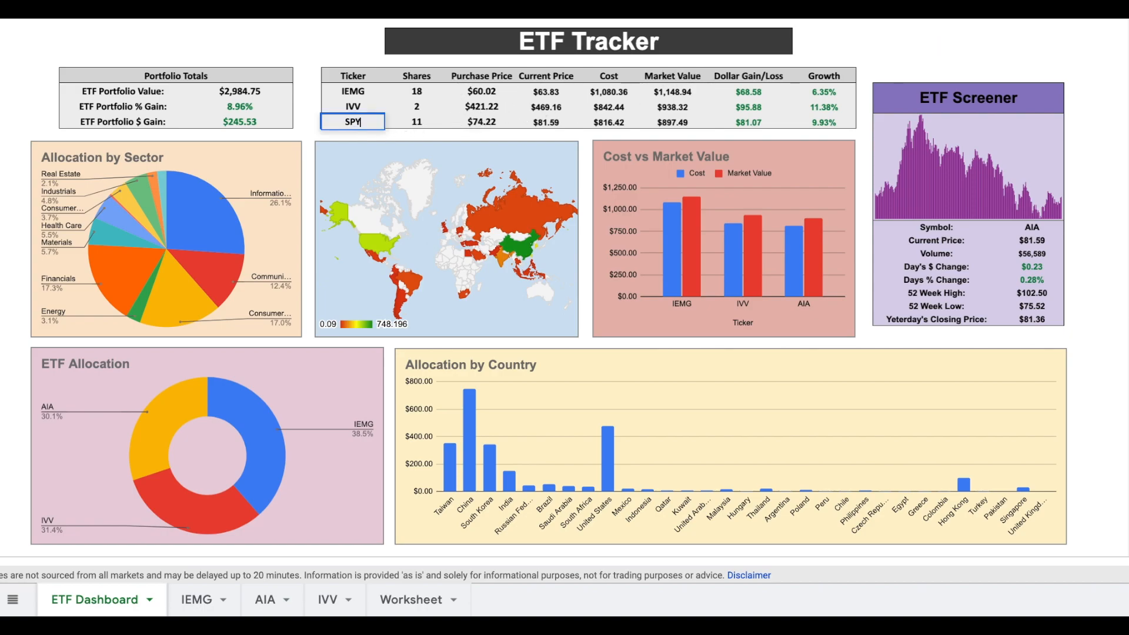
{"action": "key", "text": "Return"}
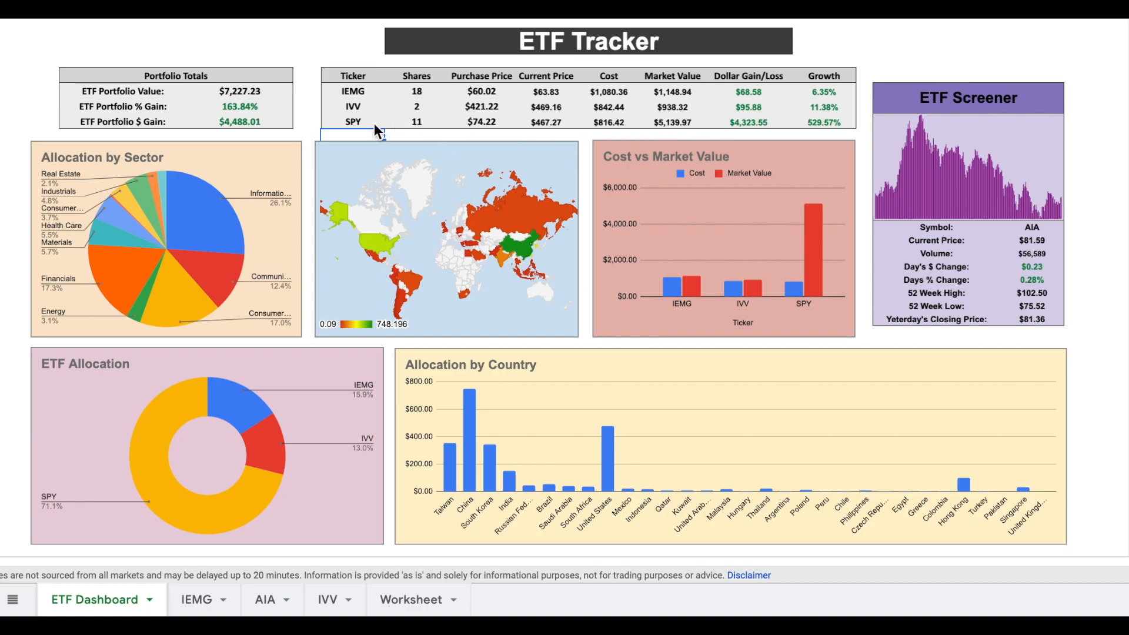
{"action": "key", "text": "ctrl+z"}
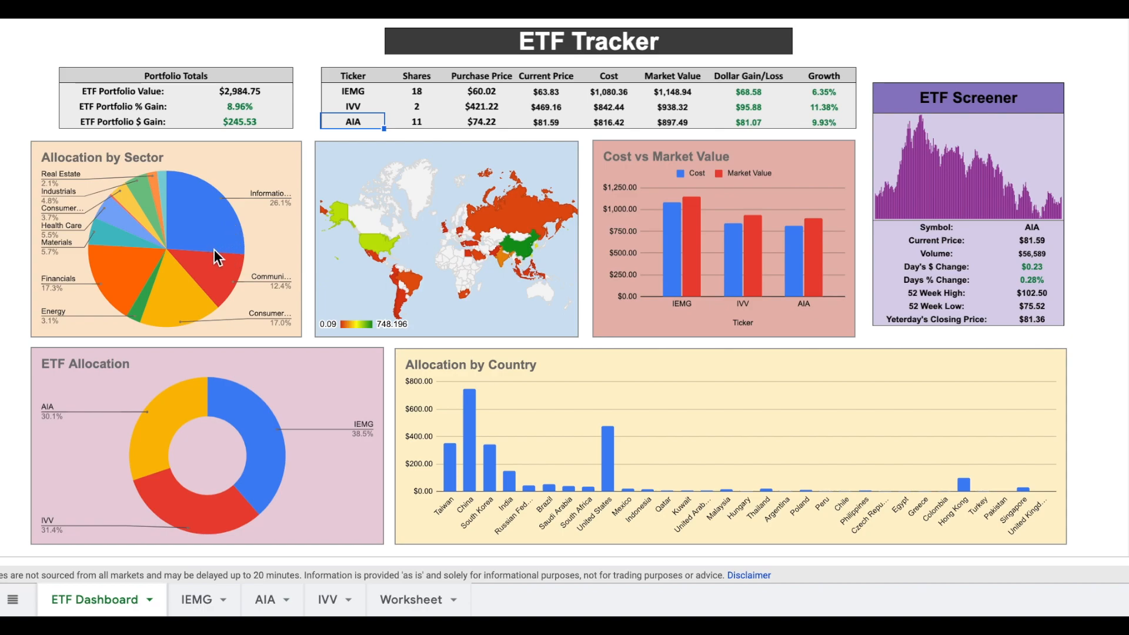
Check the Russian Federation's allocation on the dashboard's world map chart.
{"action": "left_click", "coordinate": [510, 220]}
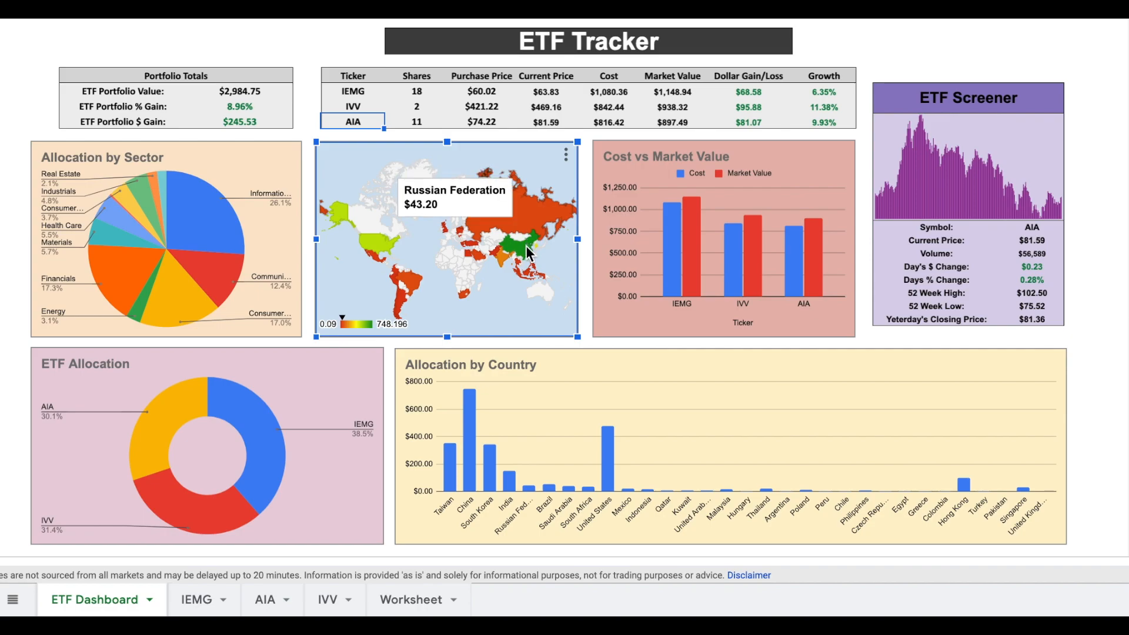
{"action": "left_click", "coordinate": [866, 61]}
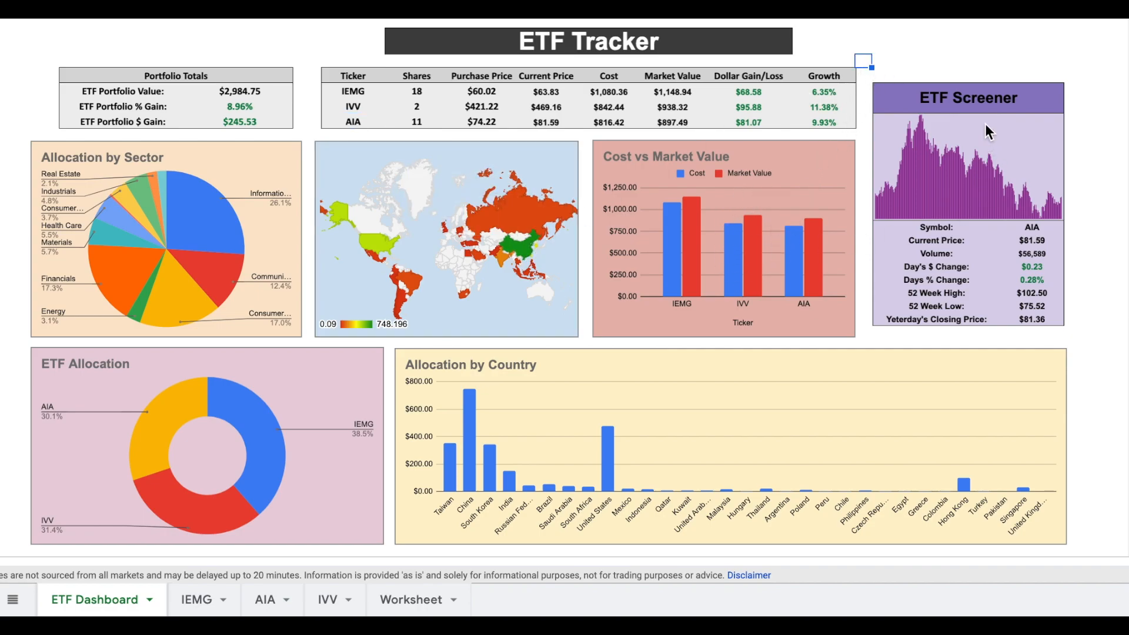
Set the ETF Screener's symbol to SPY.
{"action": "left_click", "coordinate": [1046, 227]}
{"action": "type", "text": "SPY"}
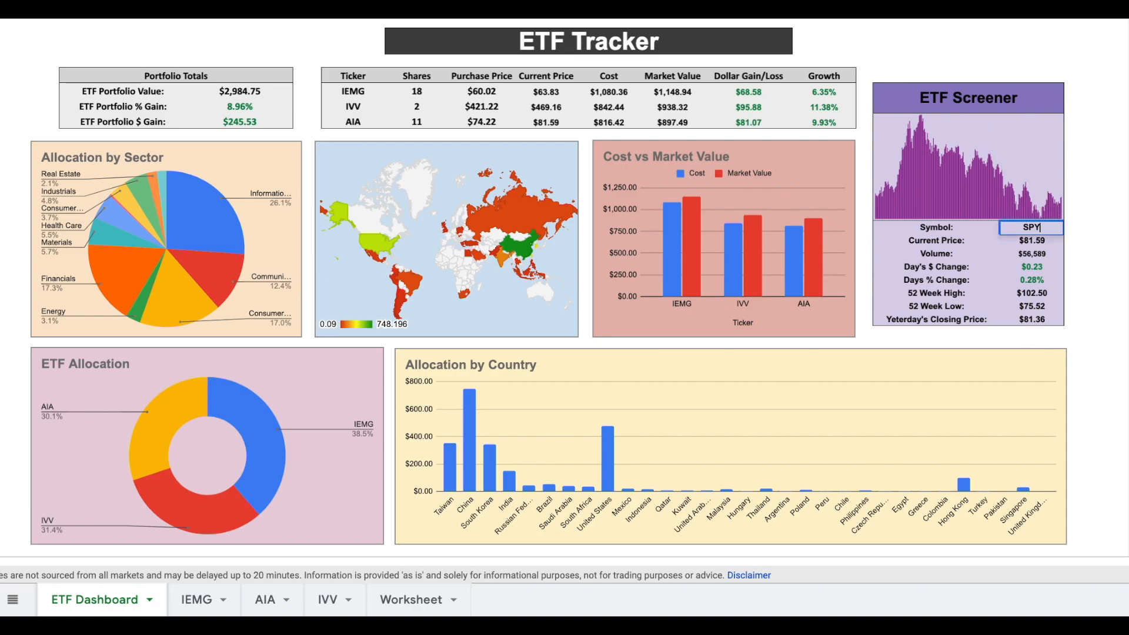
{"action": "key", "text": "Return"}
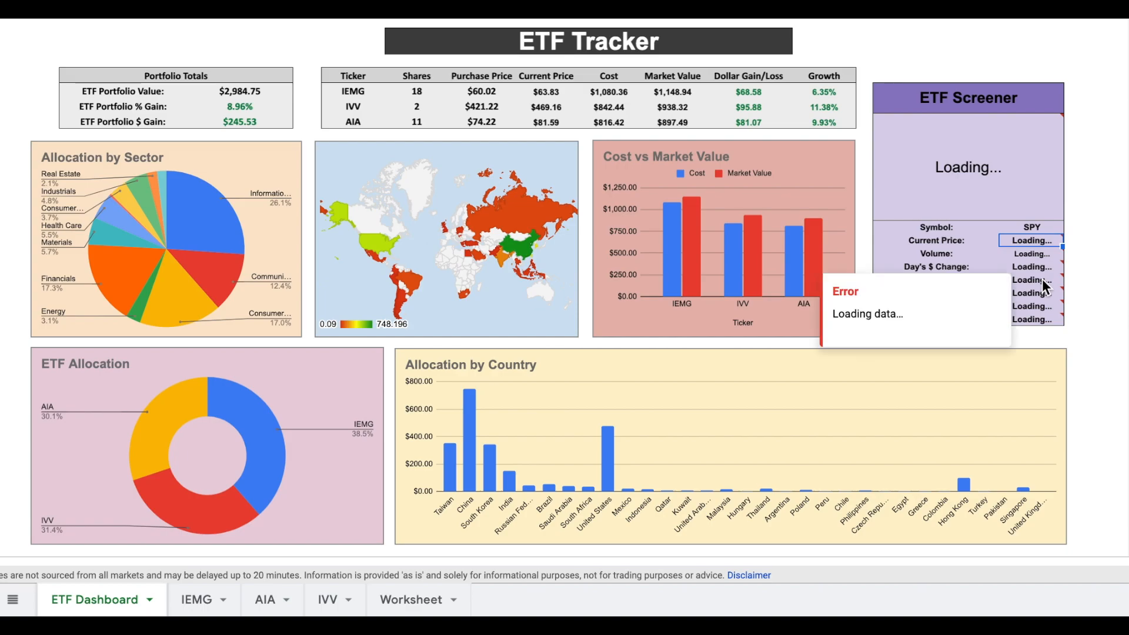
{"action": "left_click", "coordinate": [1091, 174]}
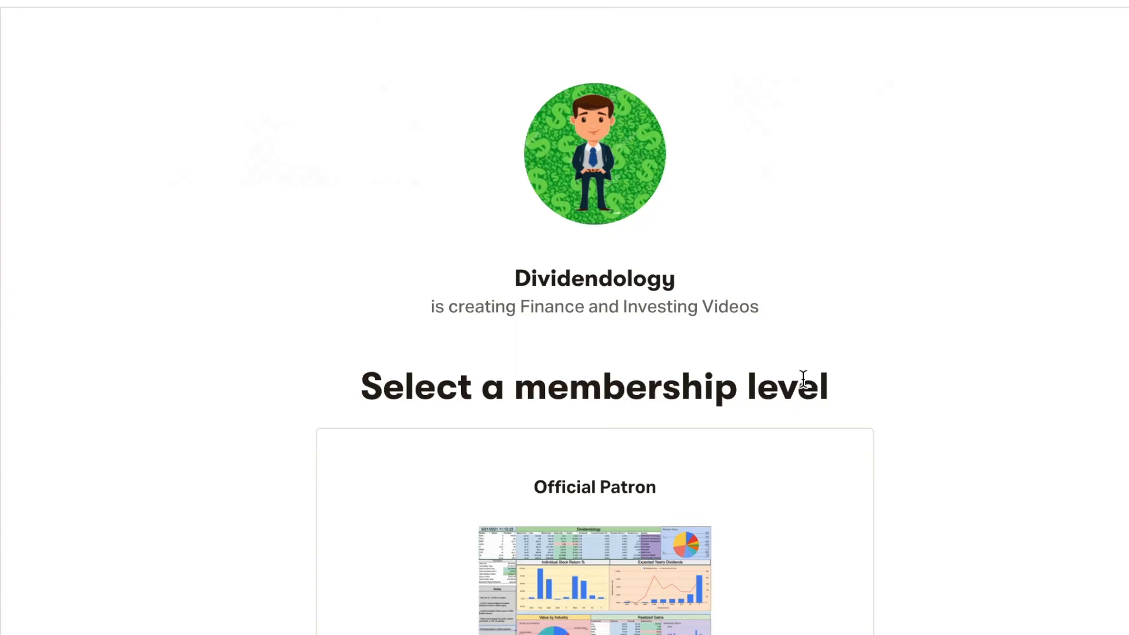
{"action": "scroll", "coordinate": [802, 378], "scroll_direction": "down", "scroll_amount": 6}
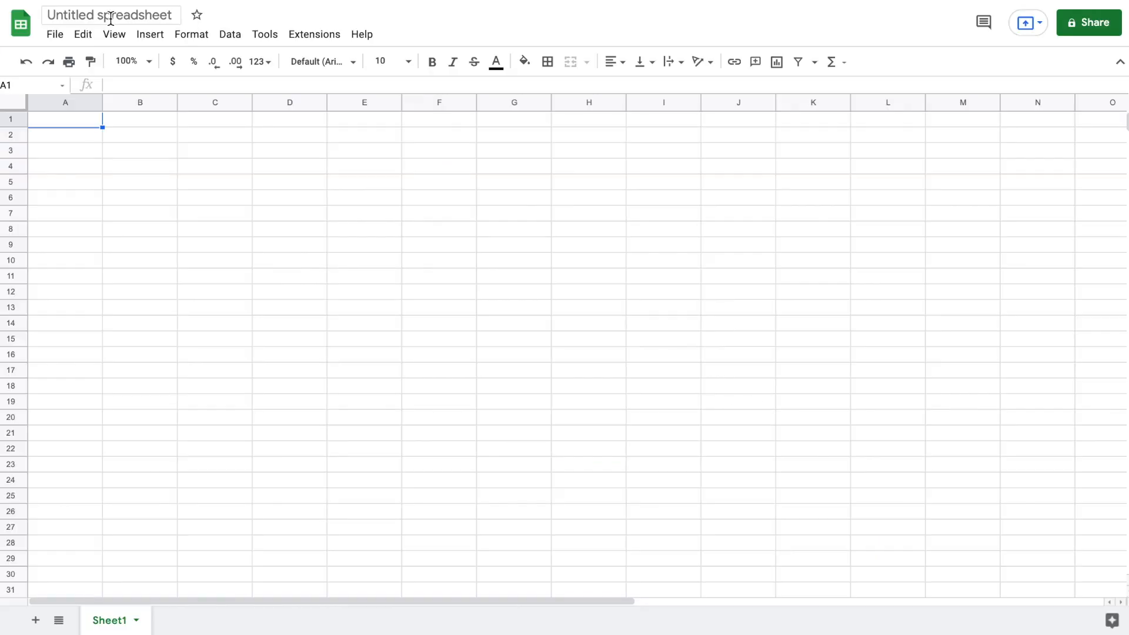
Name the untitled spreadsheet "ETF Tracker".
{"action": "left_click", "coordinate": [109, 17]}
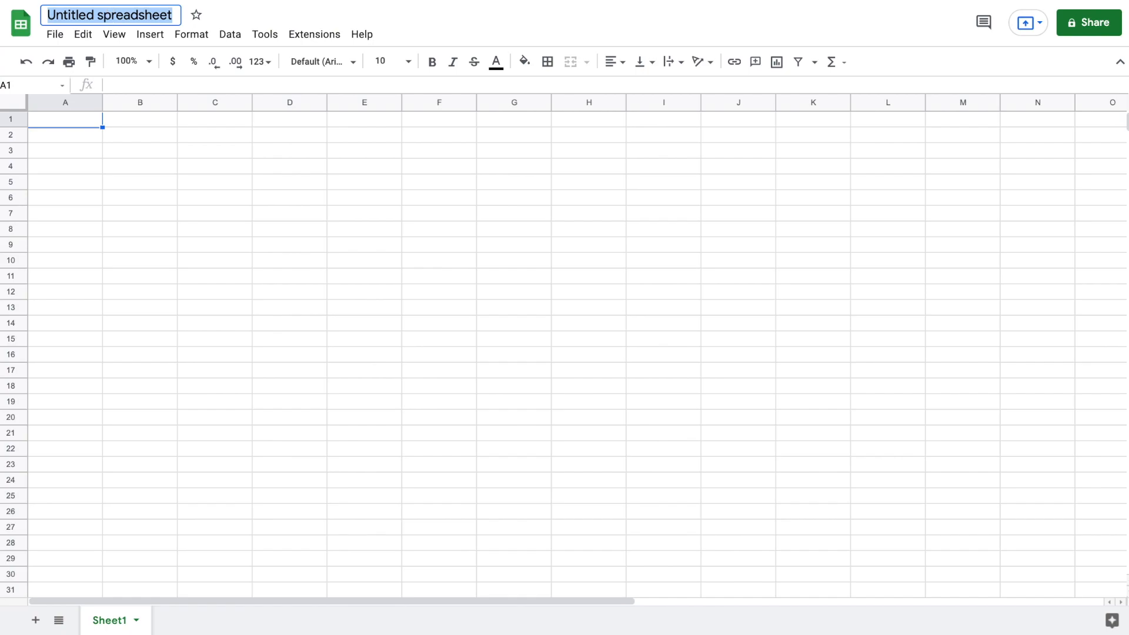
{"action": "key", "text": "BackSpace"}
{"action": "type", "text": "ETF Tracker"}
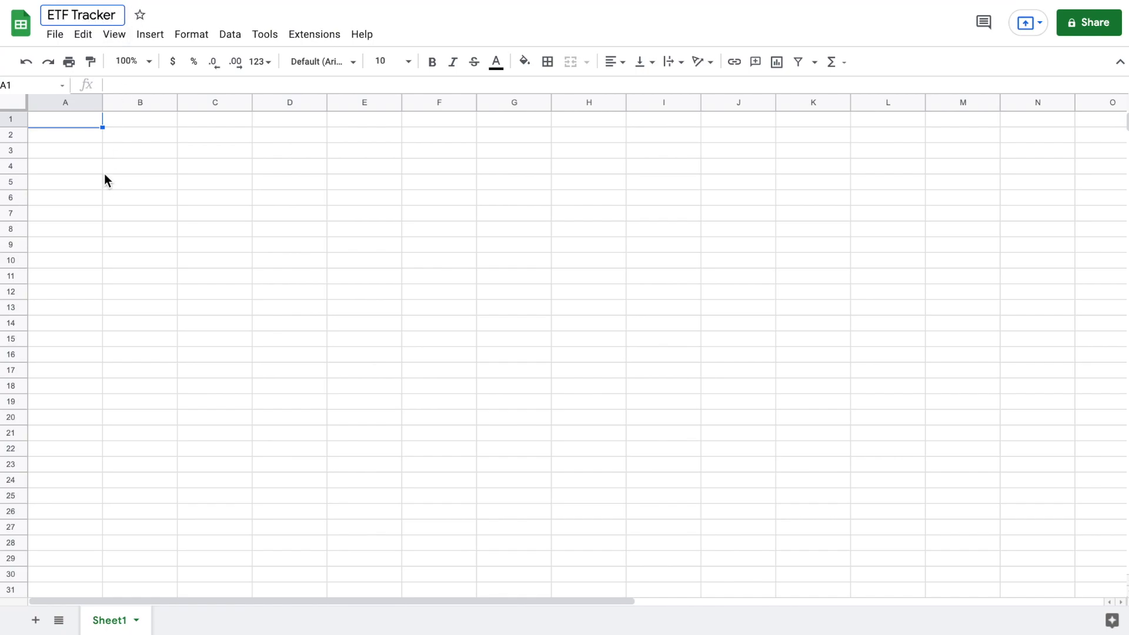
Rename Sheet1 as "ETF Dashboard" and add a second sheet to the spreadsheet.
{"action": "double_click", "coordinate": [117, 620]}
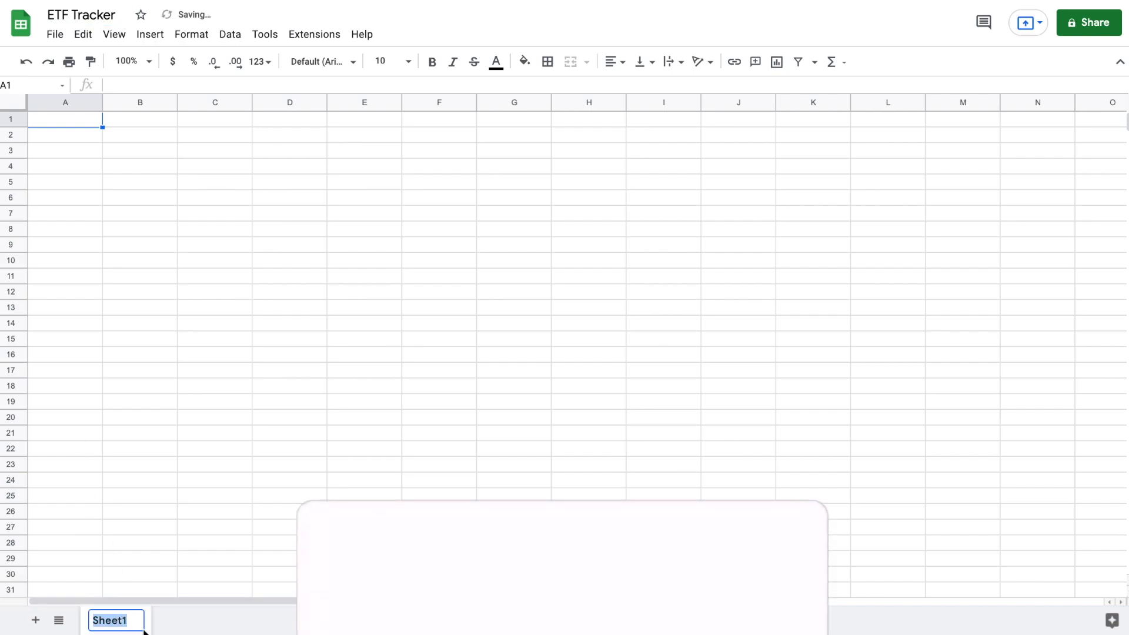
{"action": "type", "text": "ETF Dashboard"}
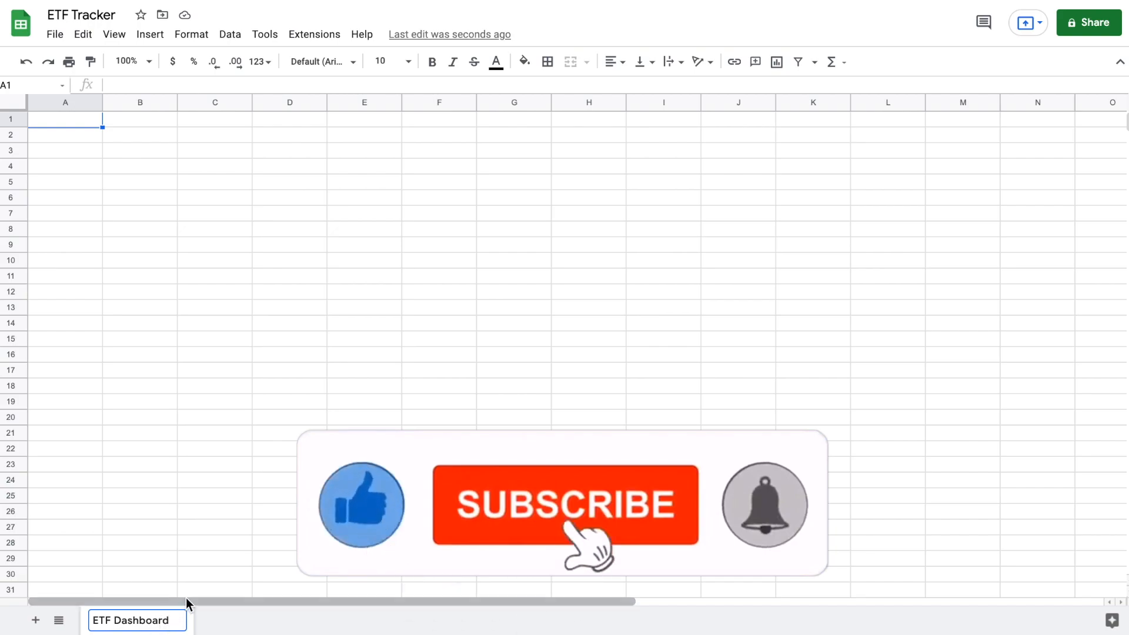
{"action": "left_click", "coordinate": [44, 623]}
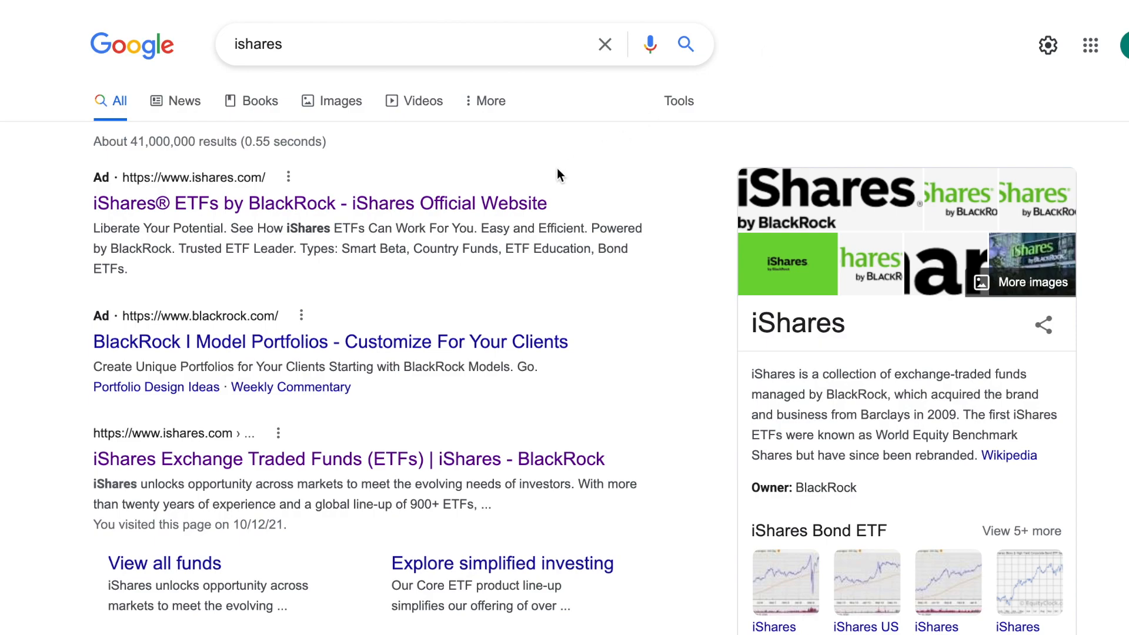
Open the official iShares website from the search results, search it for "iemg" and open the iShares Core MSCI Emerging Markets ETF page.
{"action": "left_click", "coordinate": [433, 211]}
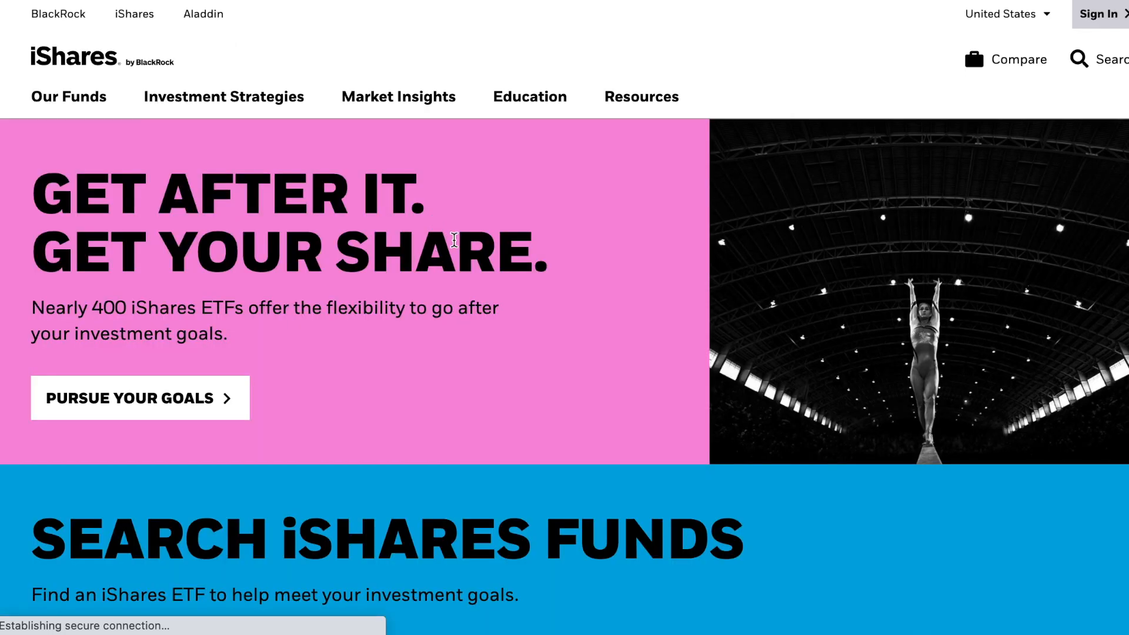
{"action": "left_click", "coordinate": [1080, 62]}
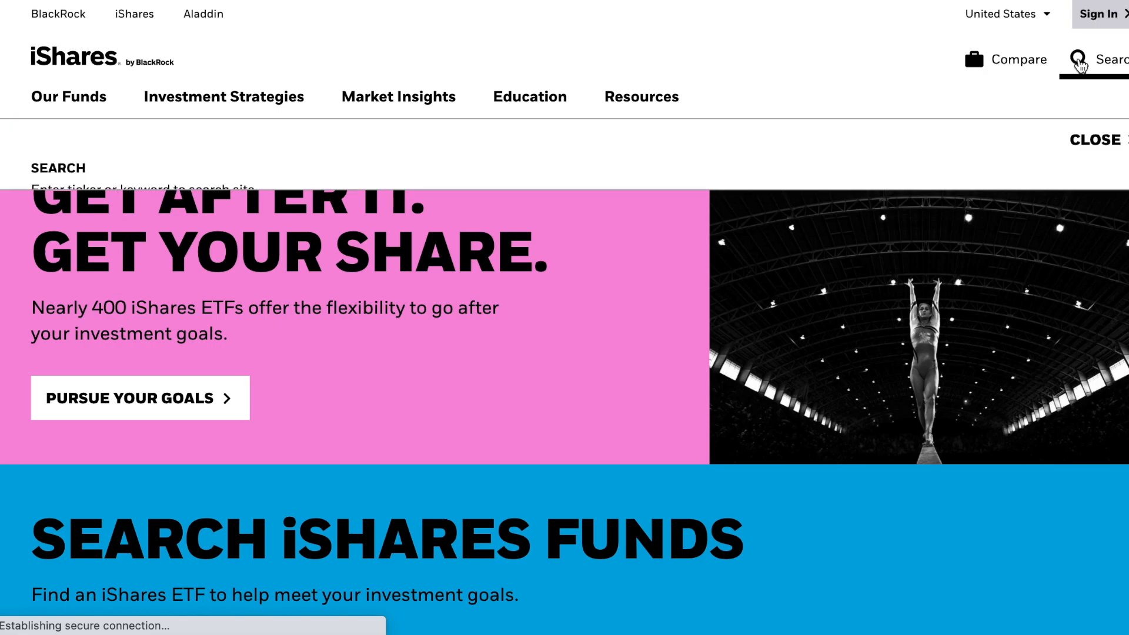
{"action": "left_click", "coordinate": [424, 219]}
{"action": "type", "text": "iemg"}
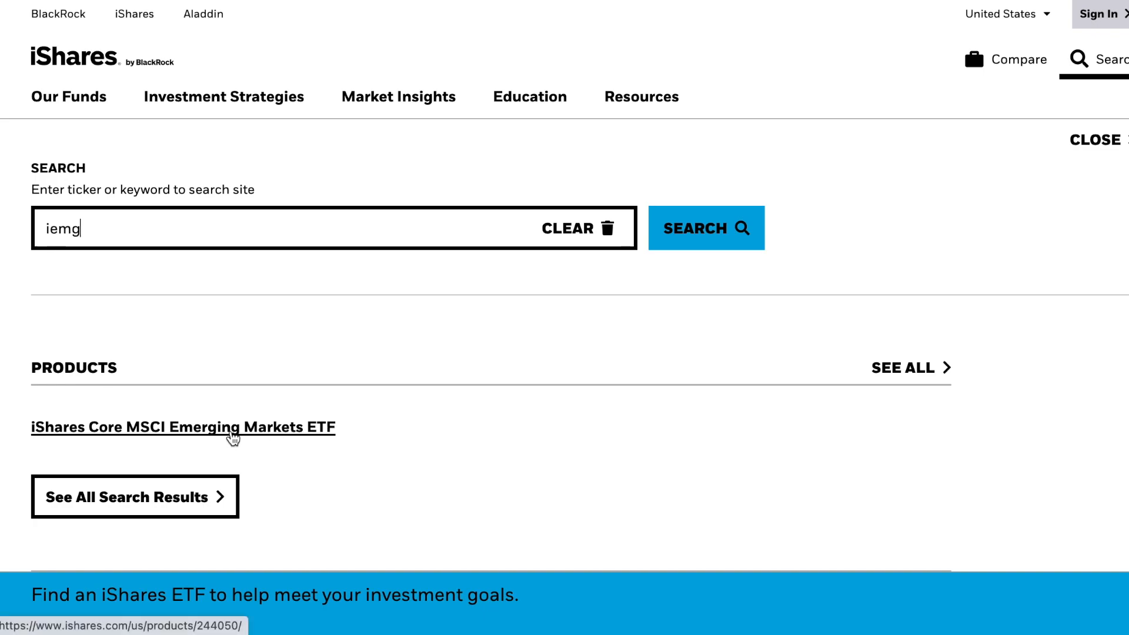
{"action": "left_click", "coordinate": [233, 438]}
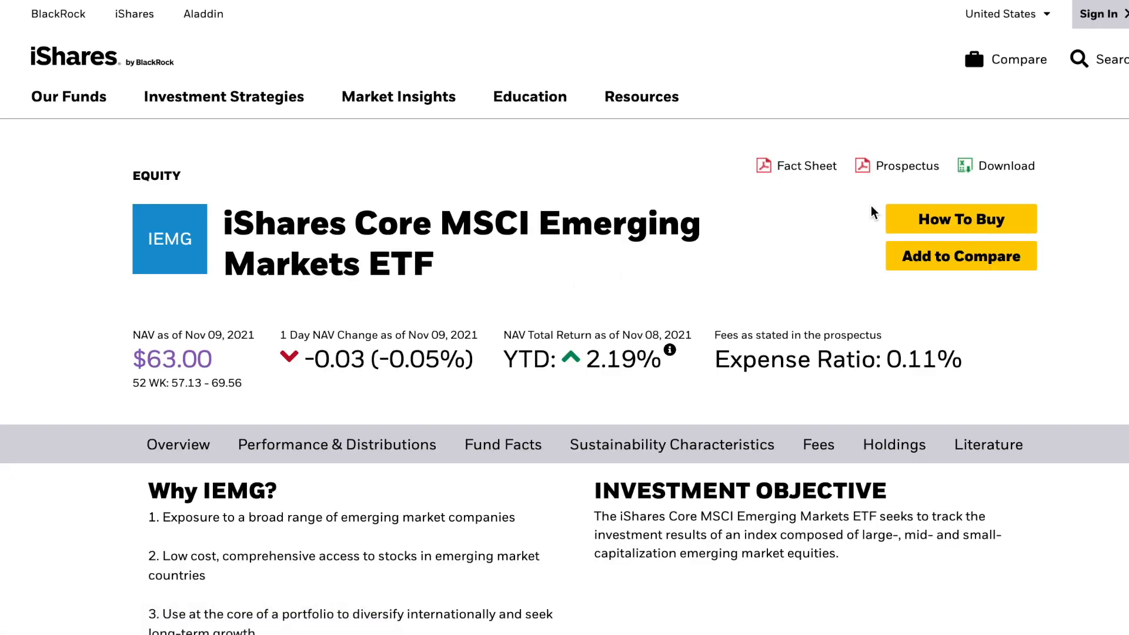
Download the IEMG fund data file and open its Holdings sheet in Excel.
{"action": "left_click", "coordinate": [1005, 168]}
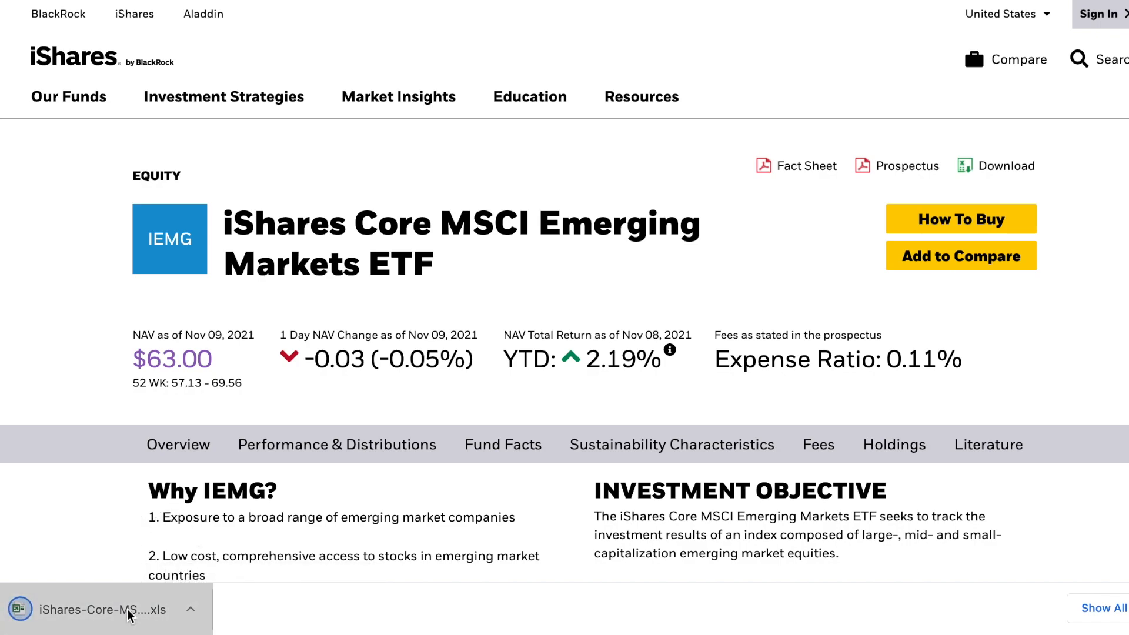
{"action": "left_click", "coordinate": [88, 610]}
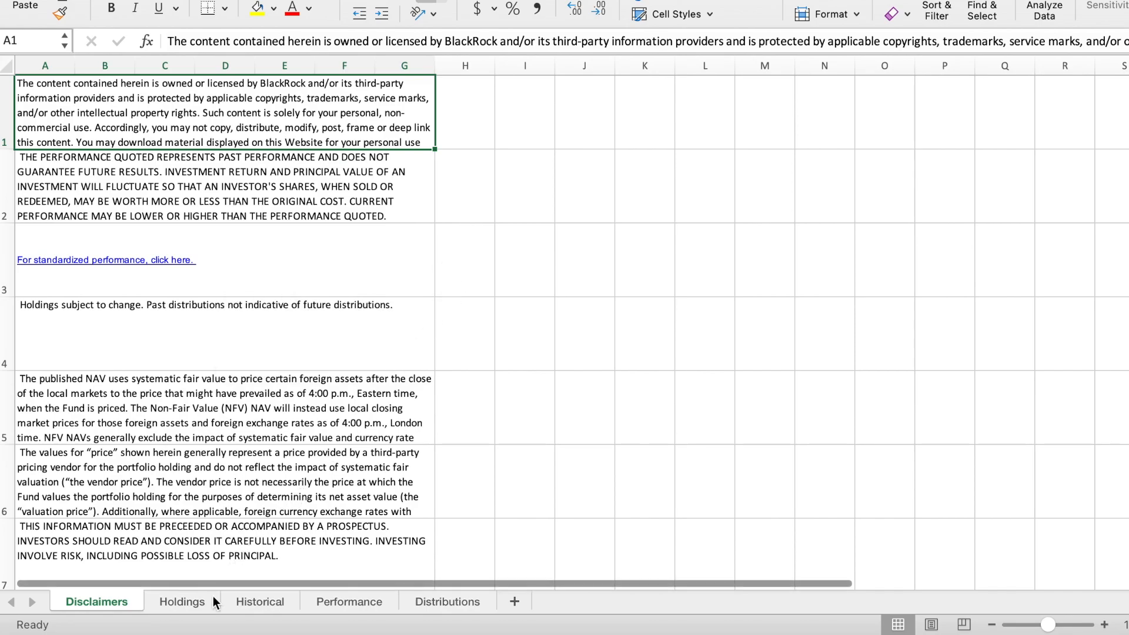
{"action": "left_click", "coordinate": [194, 610]}
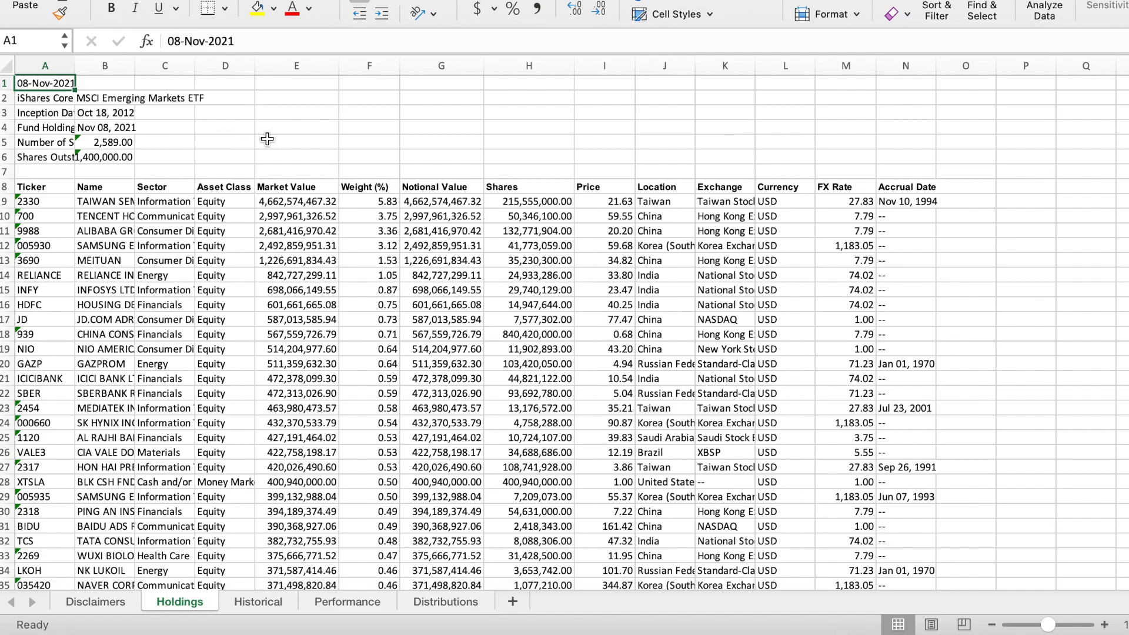
Insert a new column before Notional Value and enter the header "Weight" in G8.
{"action": "left_click", "coordinate": [438, 67]}
{"action": "right_click", "coordinate": [439, 69]}
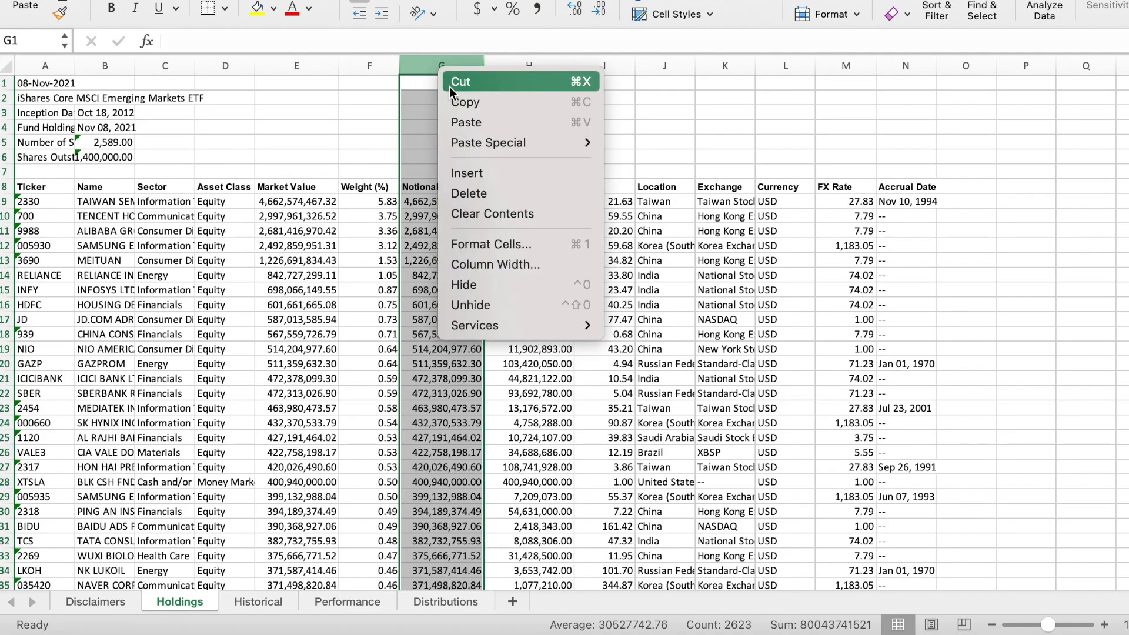
{"action": "left_click", "coordinate": [473, 173]}
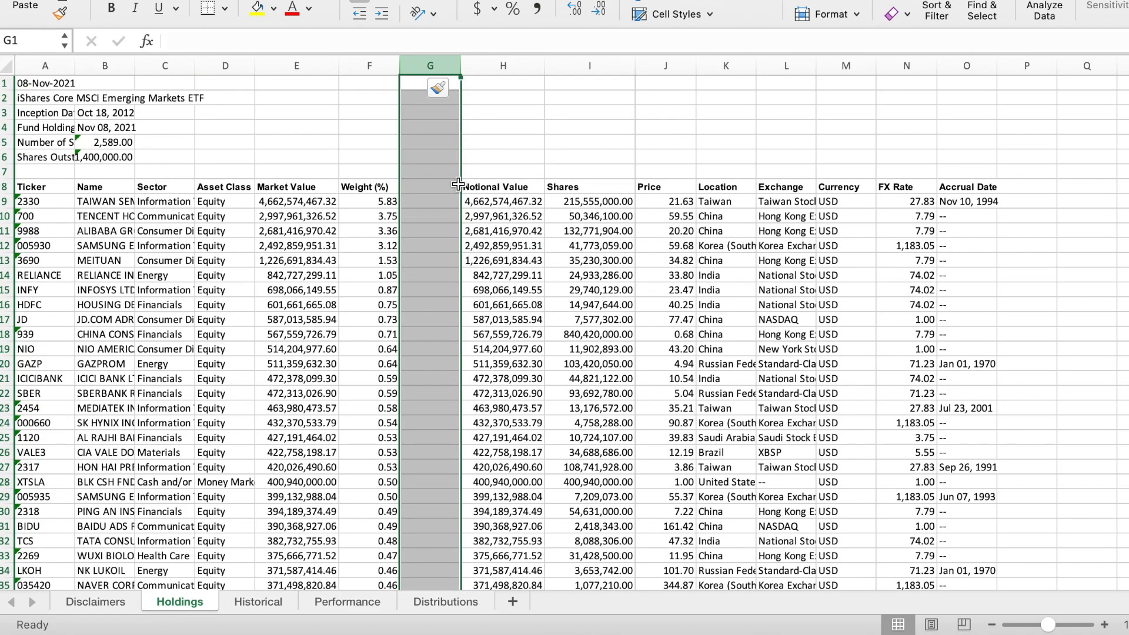
{"action": "left_click", "coordinate": [446, 192]}
{"action": "type", "text": "We"}
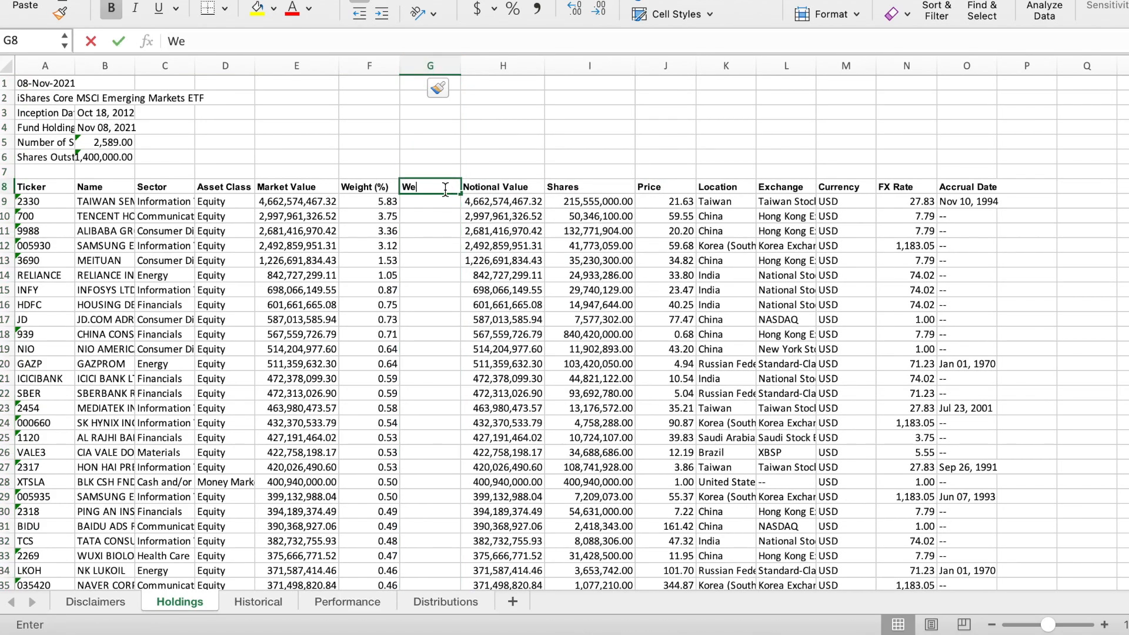
{"action": "type", "text": "ight"}
{"action": "key", "text": "Return"}
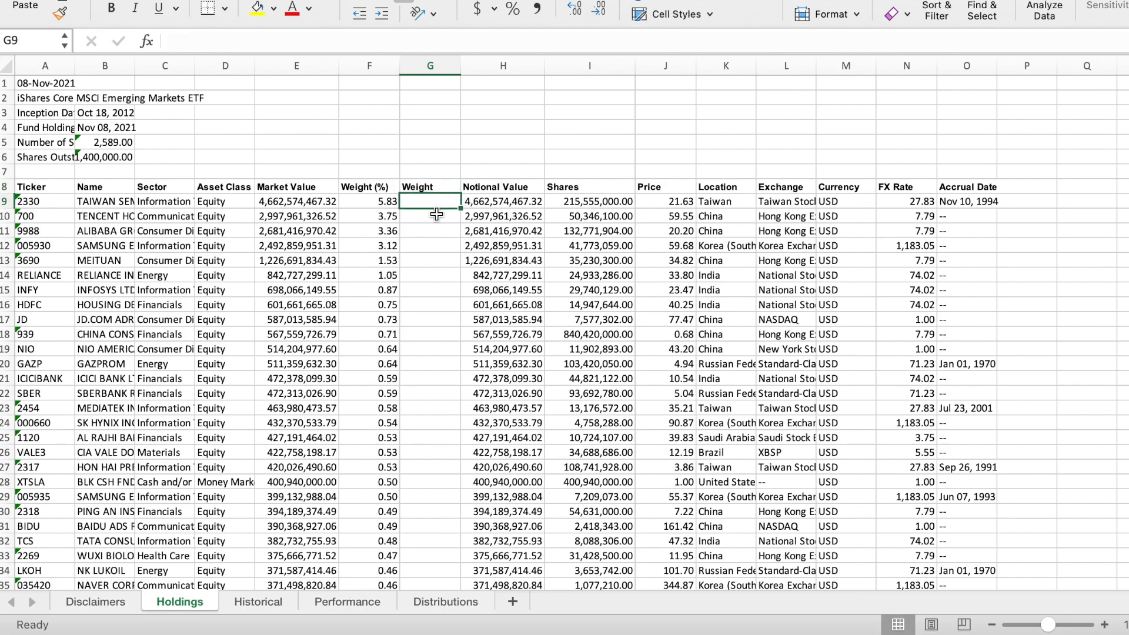
Enter the formula =F9/100 in G9 and fill it down the Weight column for all holdings.
{"action": "type", "text": "="}
{"action": "left_click", "coordinate": [385, 202]}
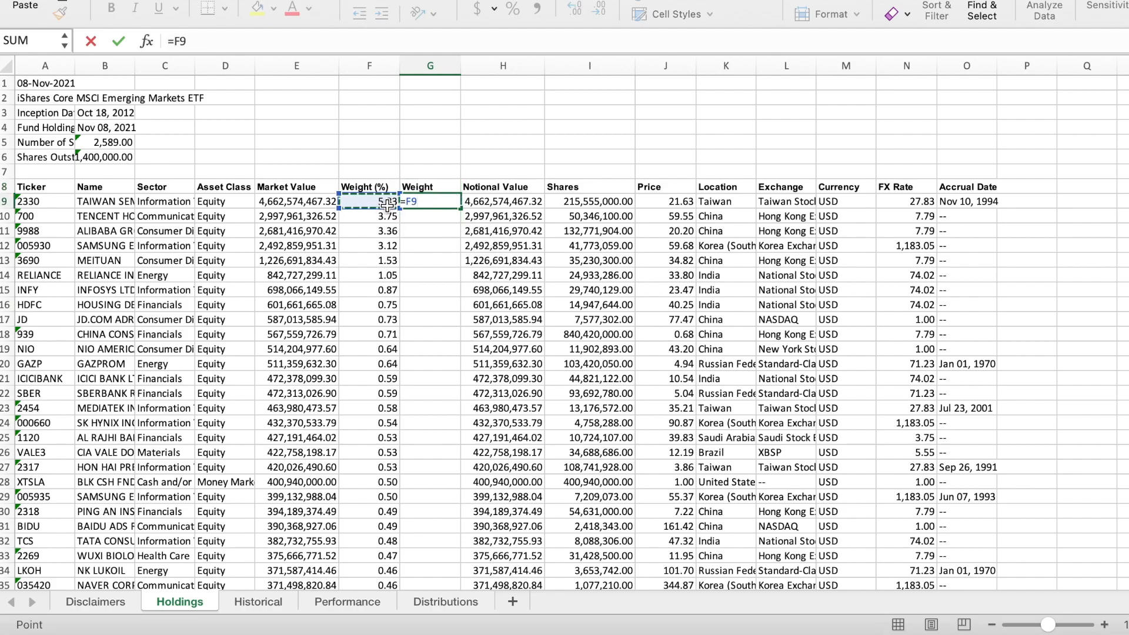
{"action": "type", "text": "/100"}
{"action": "key", "text": "Return"}
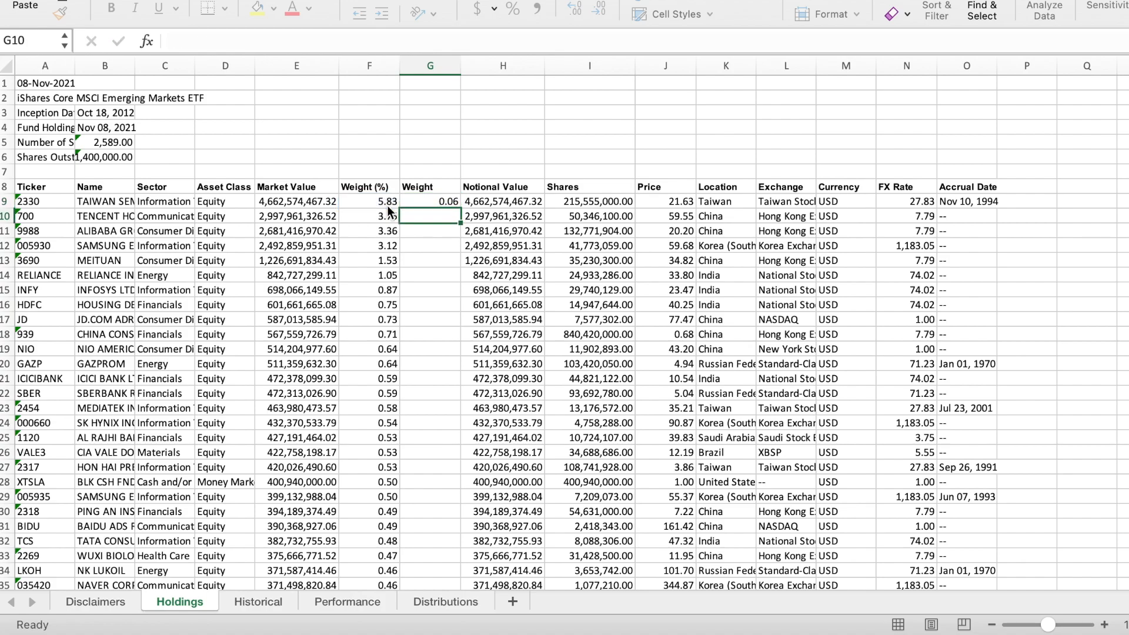
{"action": "left_click", "coordinate": [442, 201]}
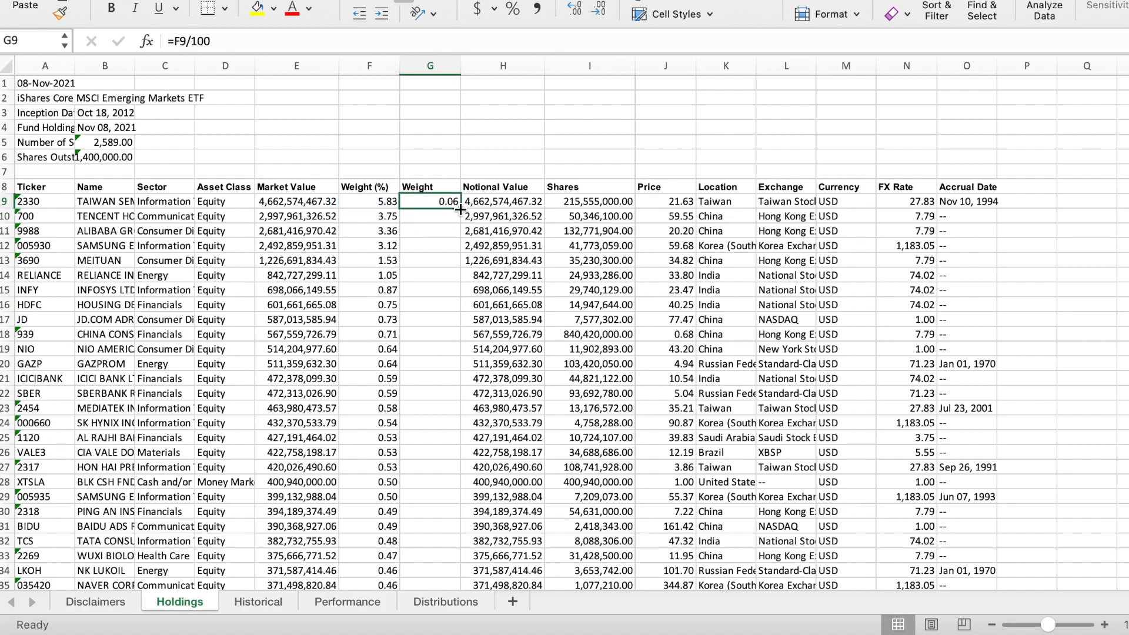
{"action": "double_click", "coordinate": [461, 207]}
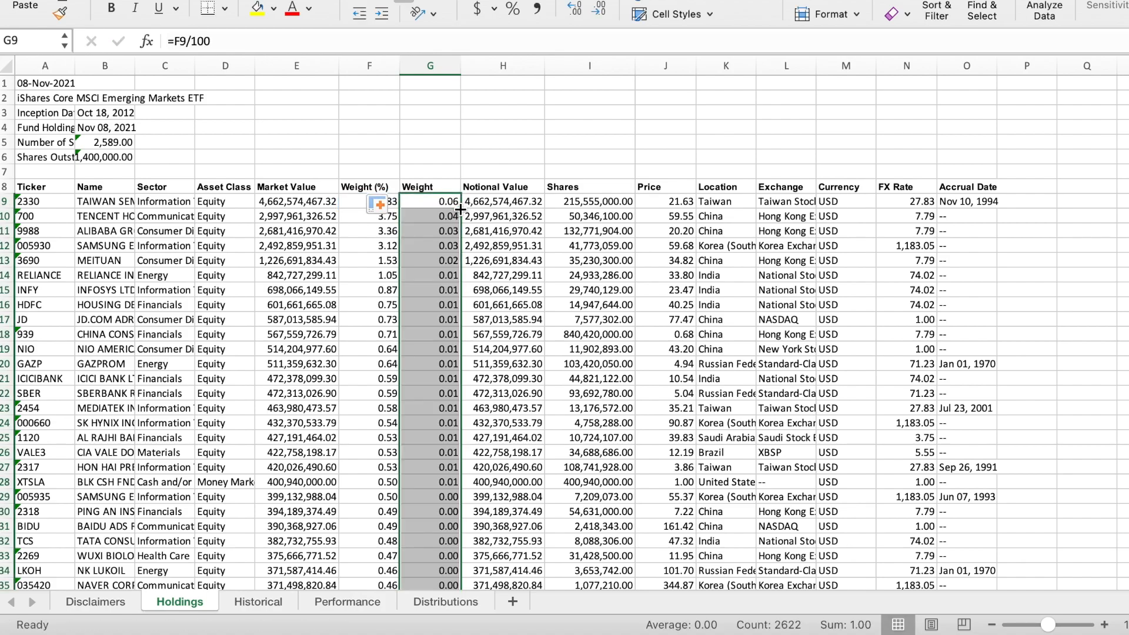
Format the filled Weight values as percentages with two decimal places.
{"action": "left_click", "coordinate": [513, 9]}
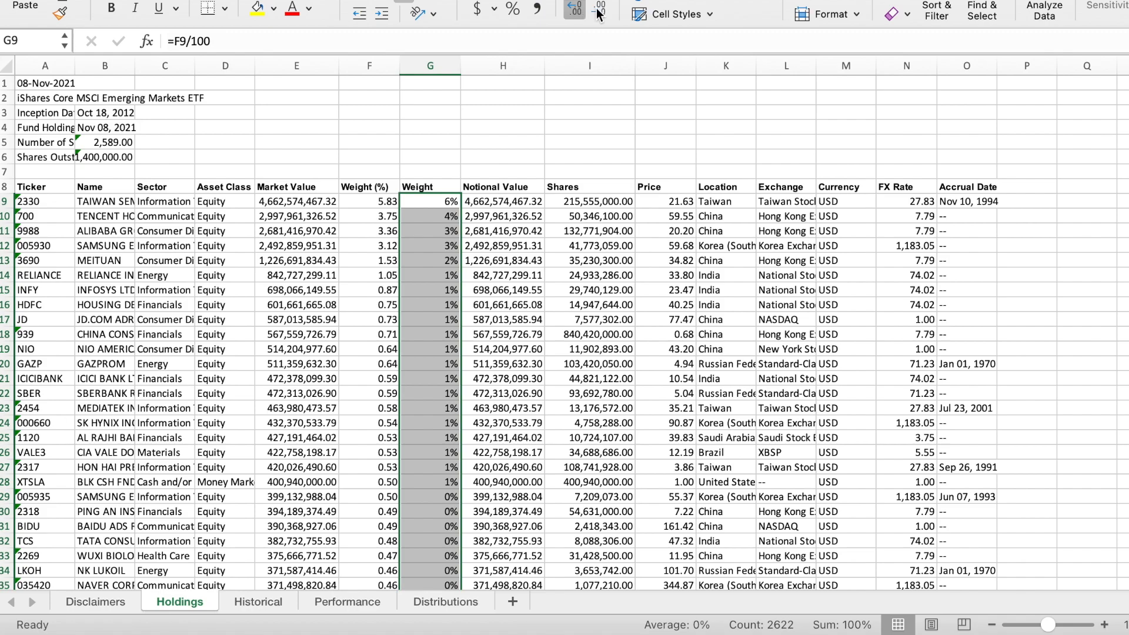
{"action": "left_click", "coordinate": [574, 9]}
{"action": "left_click", "coordinate": [575, 8]}
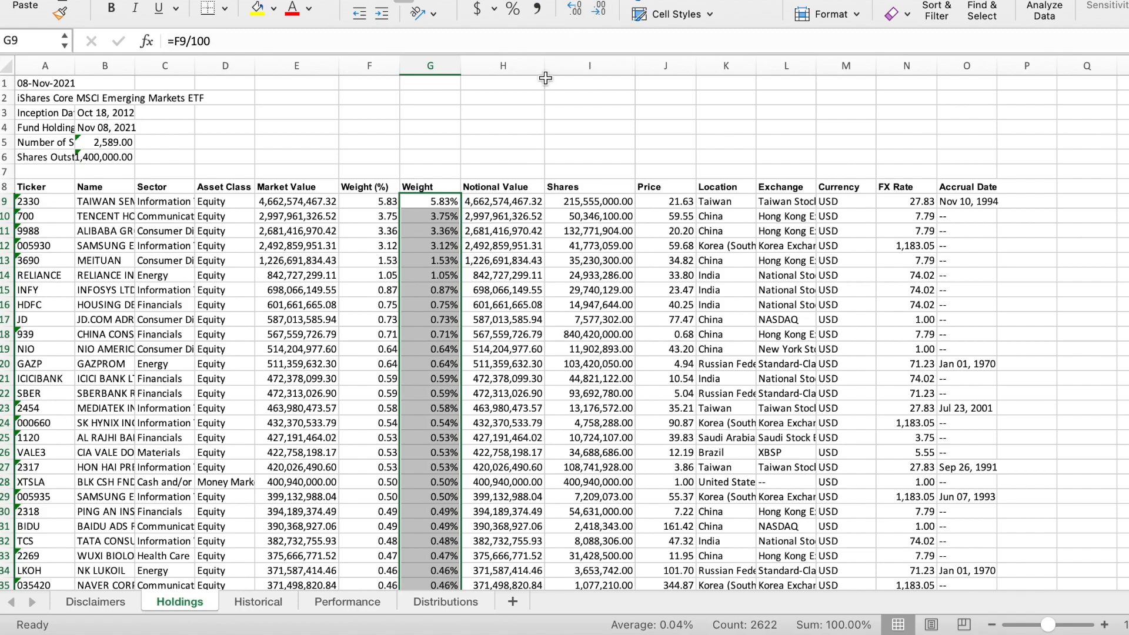
{"action": "left_click", "coordinate": [534, 92]}
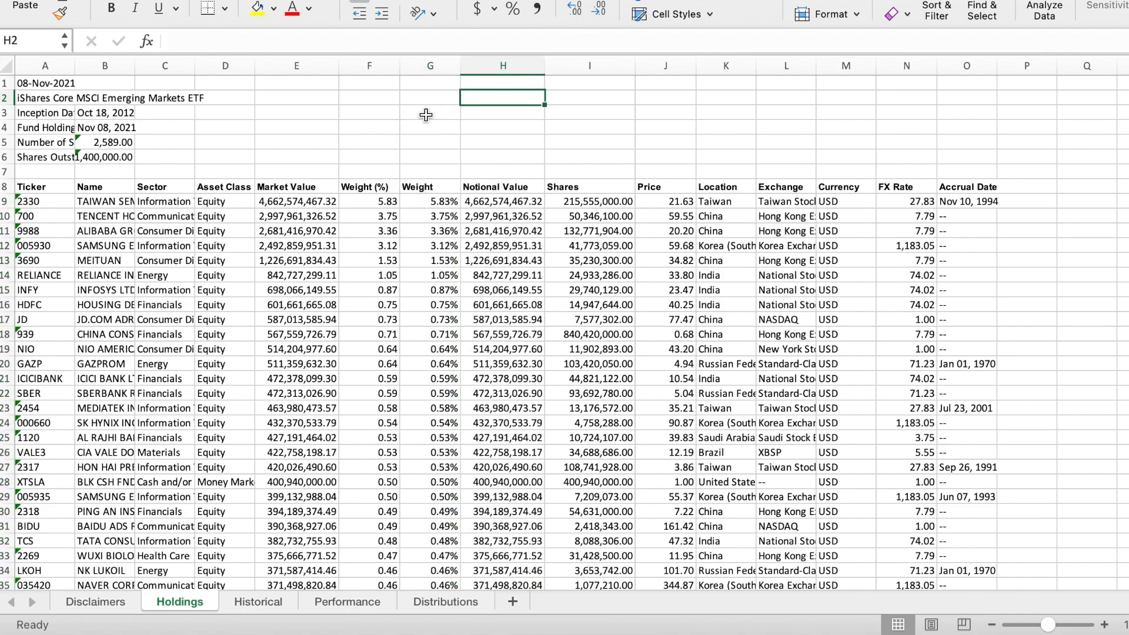
Copy the entire Holdings sheet and paste it into Sheet2 of the ETF Tracker spreadsheet in Google Sheets, starting at A1.
{"action": "left_click", "coordinate": [7, 65]}
{"action": "key", "text": "super+c"}
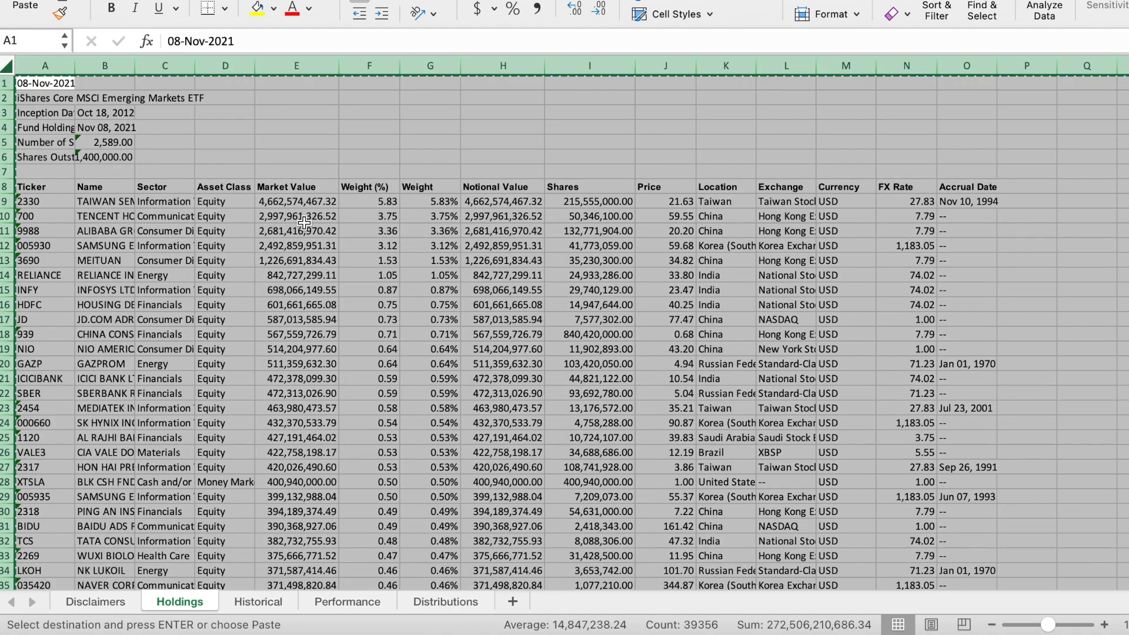
{"action": "key", "text": "super+Tab"}
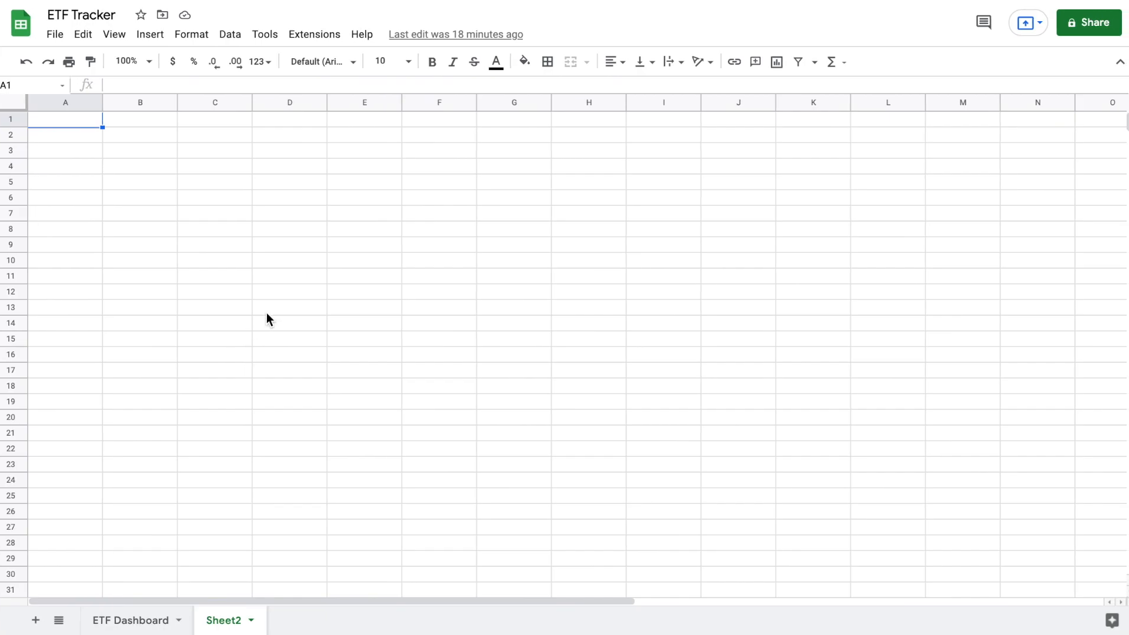
{"action": "key", "text": "super+v"}
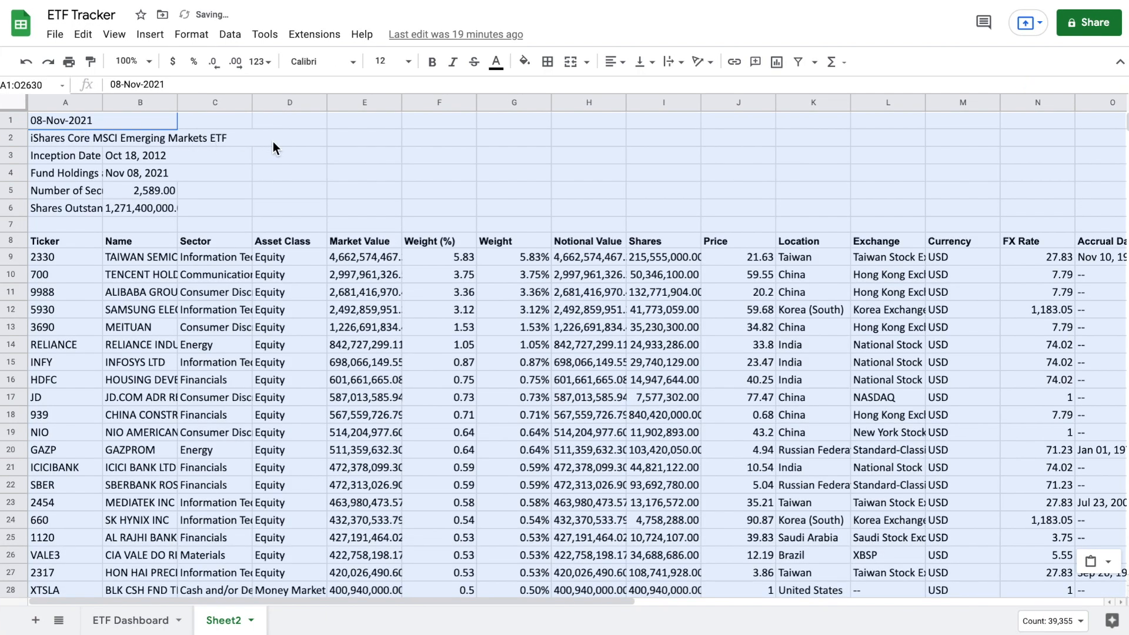
Clear the fund details from A3:C6 and the date from A1 in Sheet2, keeping the fund title in row 2.
{"action": "left_click", "coordinate": [310, 158]}
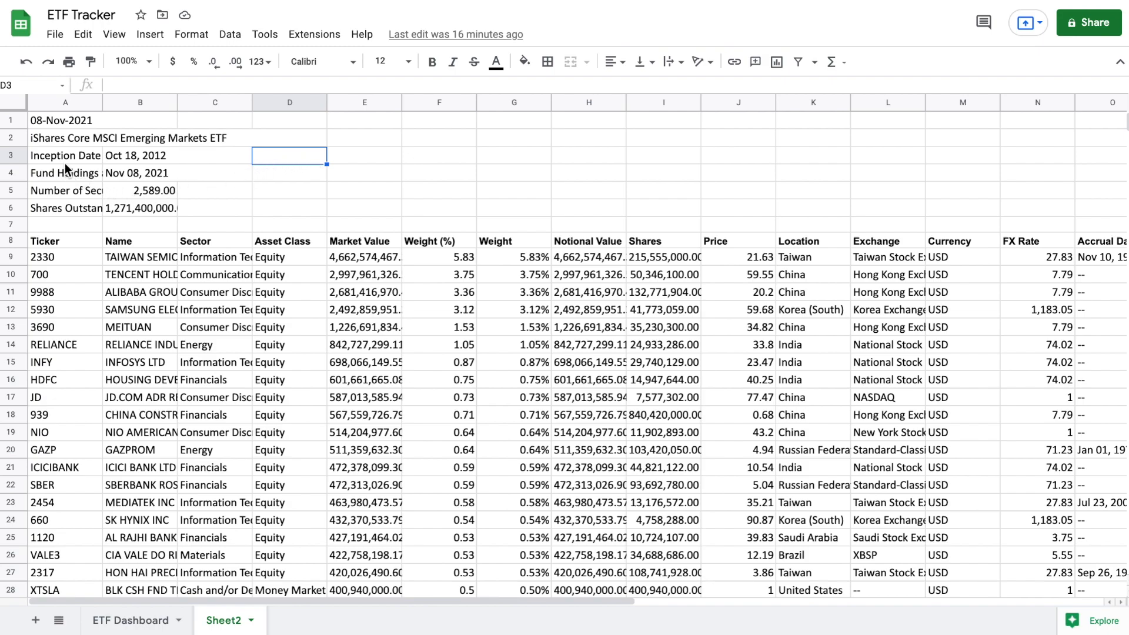
{"action": "left_click_drag", "start_coordinate": [61, 155], "coordinate": [157, 206]}
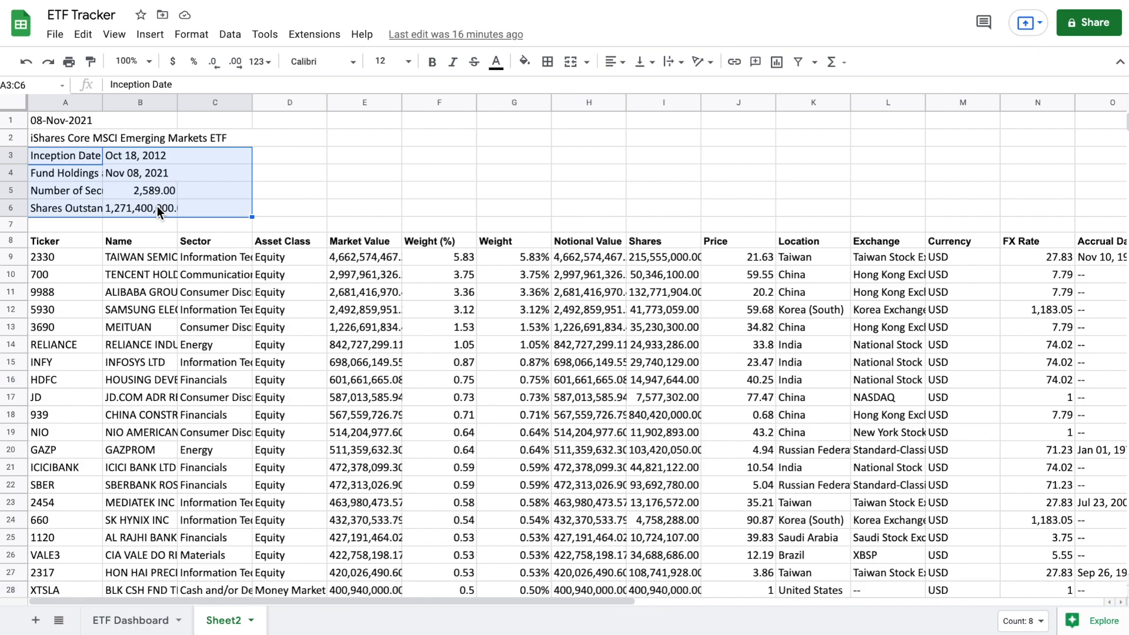
{"action": "key", "text": "Delete"}
{"action": "left_click", "coordinate": [103, 120]}
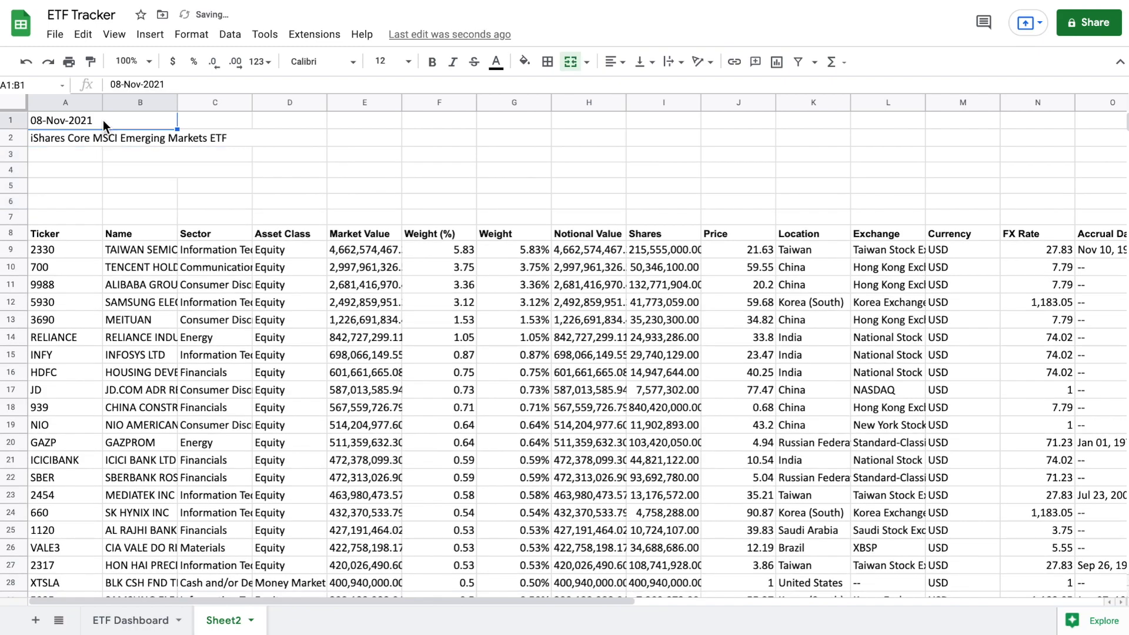
{"action": "key", "text": "Delete"}
Insert three blank rows above row 4 to make more space over the holdings table.
{"action": "left_click", "coordinate": [132, 184]}
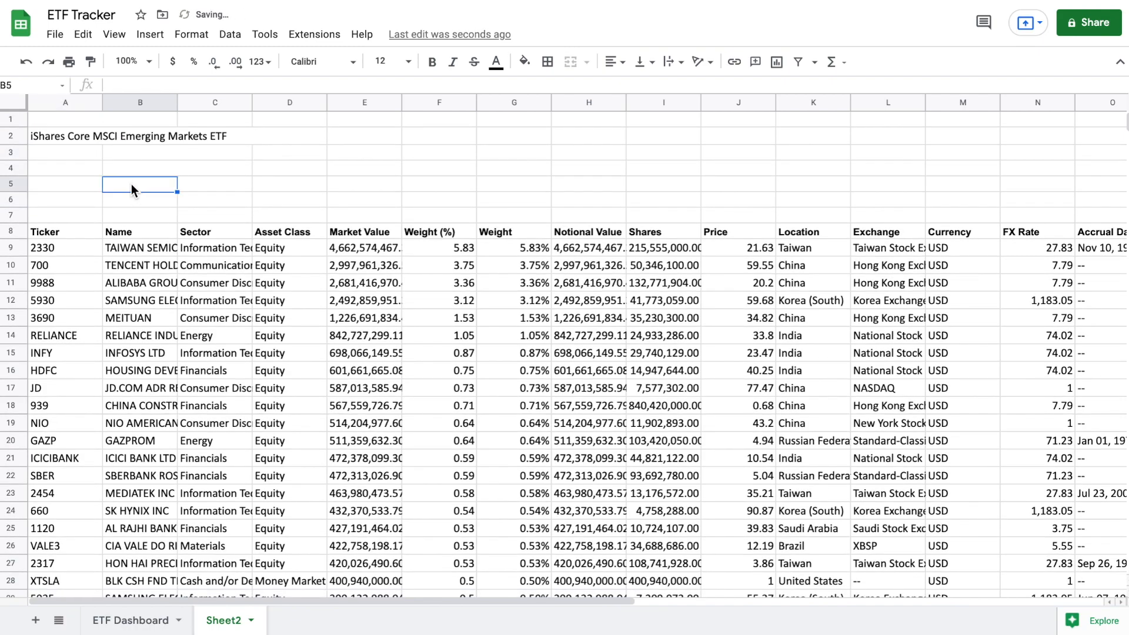
{"action": "left_click_drag", "start_coordinate": [16, 167], "coordinate": [16, 200]}
{"action": "right_click", "coordinate": [13, 180]}
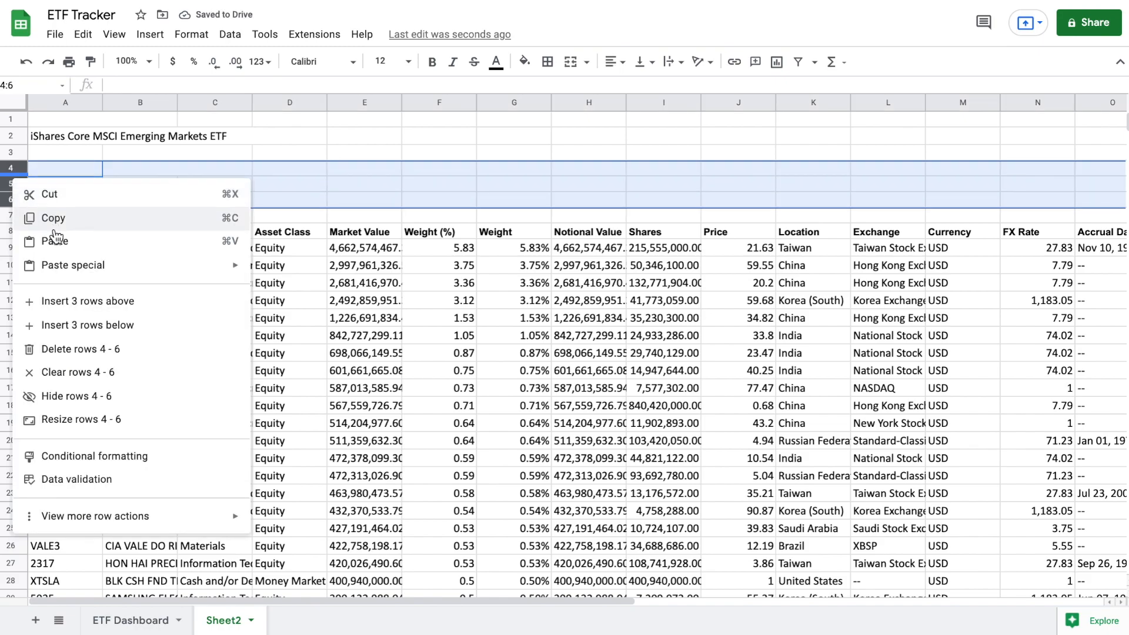
{"action": "left_click", "coordinate": [81, 302]}
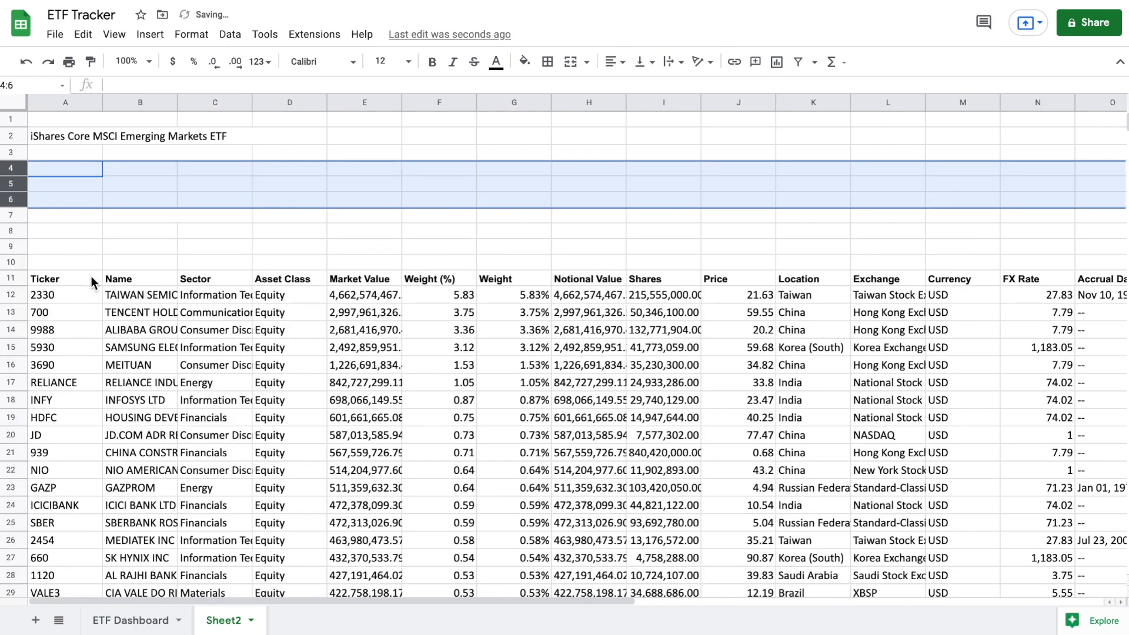
{"action": "left_click", "coordinate": [116, 231]}
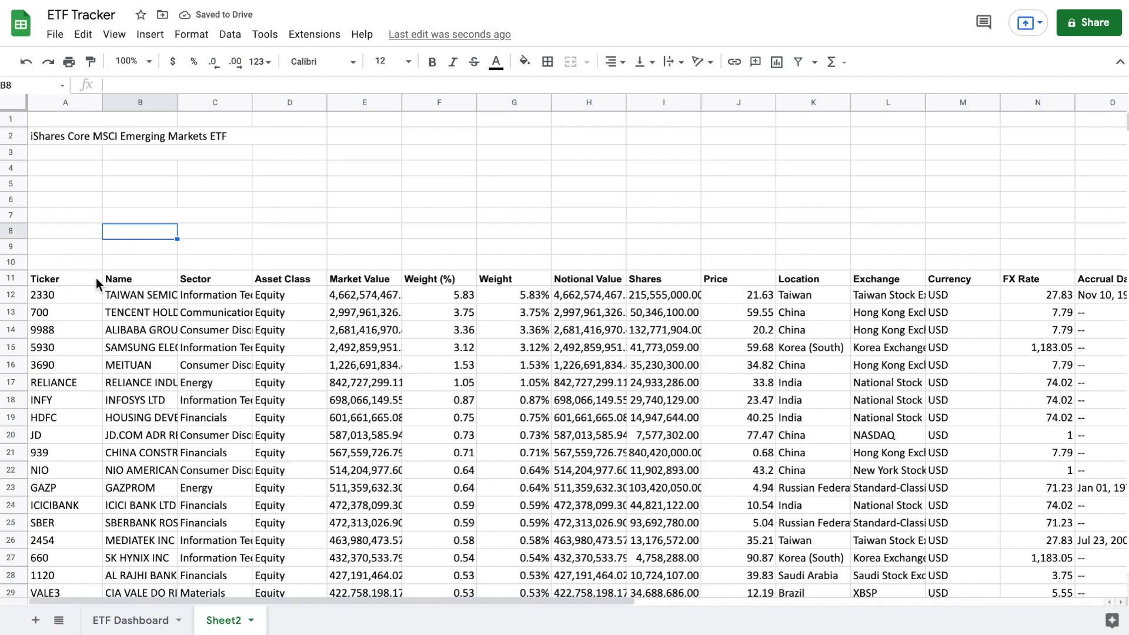
Delete the Asset Class column from the holdings table.
{"action": "left_click_drag", "start_coordinate": [97, 278], "coordinate": [197, 277]}
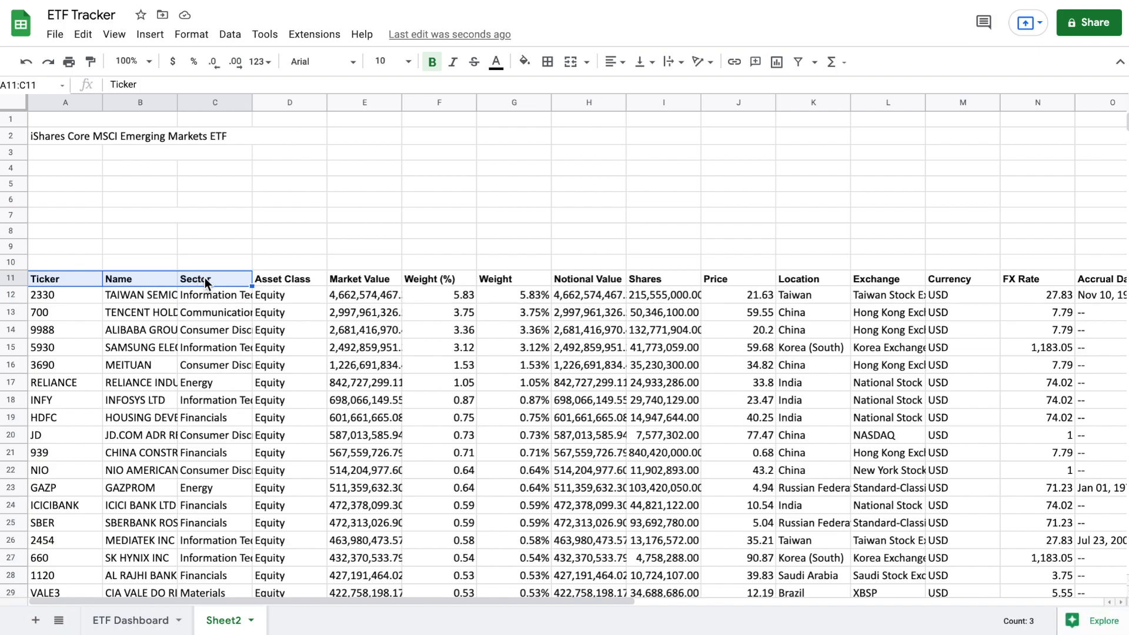
{"action": "left_click", "coordinate": [288, 105]}
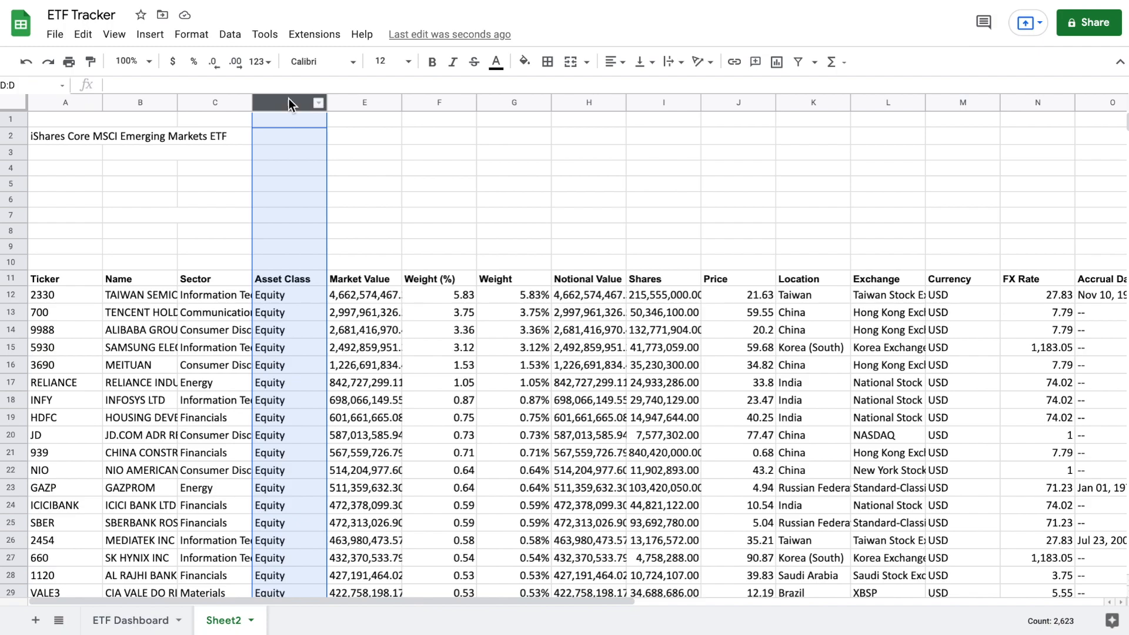
{"action": "right_click", "coordinate": [289, 98]}
{"action": "left_click", "coordinate": [353, 267]}
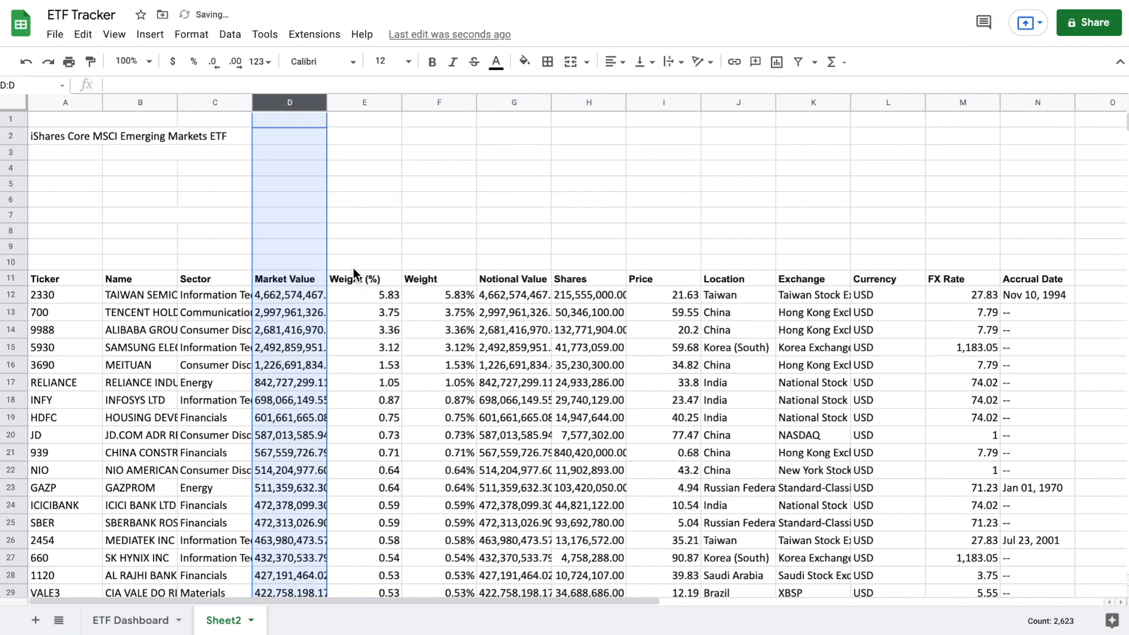
Clear all values below the Market Value header, from D12 to D2633, keeping the header itself.
{"action": "left_click", "coordinate": [308, 294]}
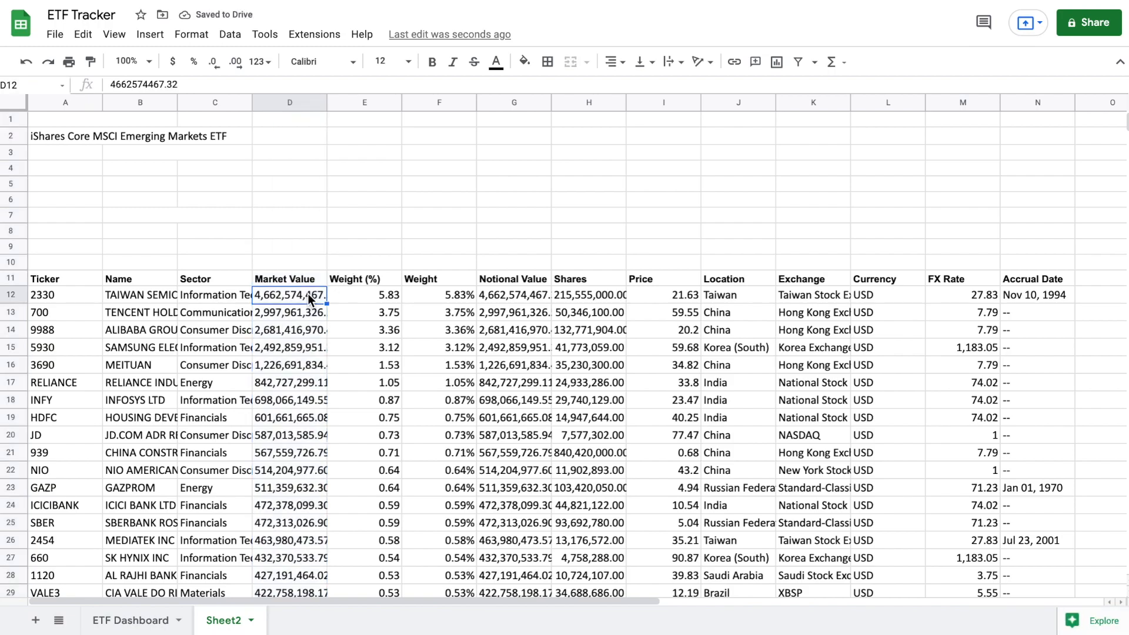
{"action": "key", "text": "ctrl+shift+Down"}
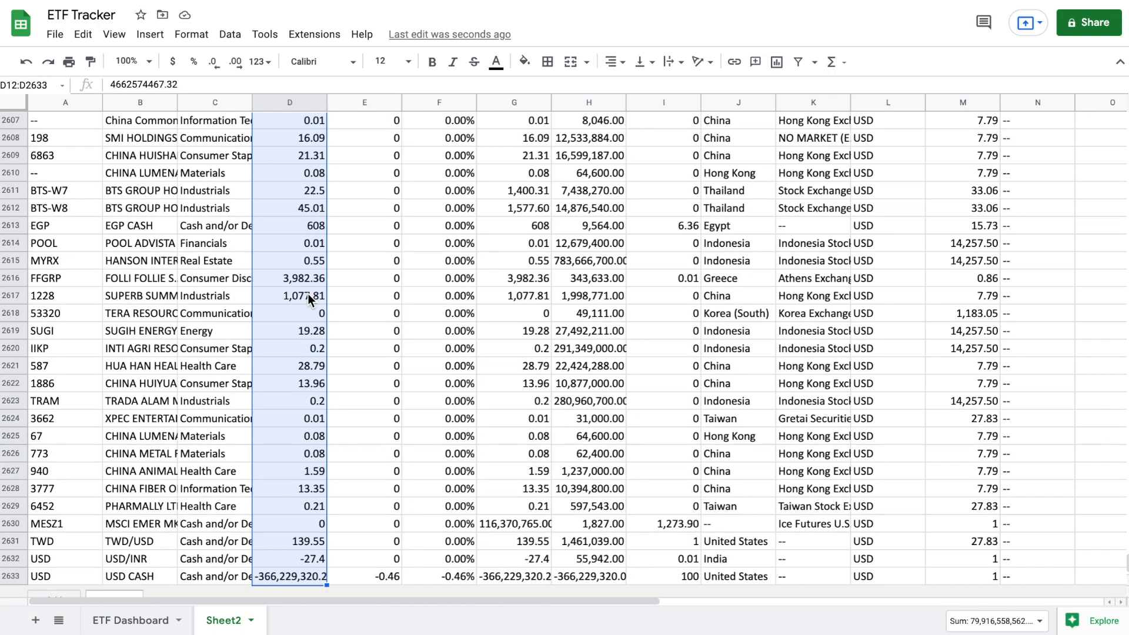
{"action": "key", "text": "Delete"}
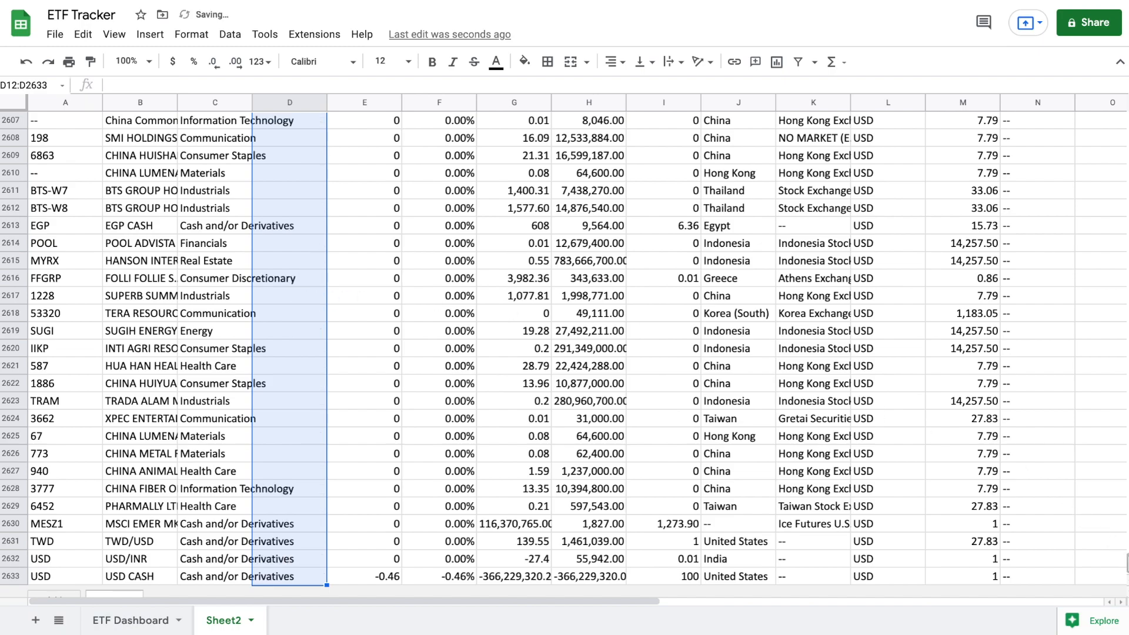
{"action": "left_click_drag", "start_coordinate": [1128, 563], "coordinate": [1128, 100]}
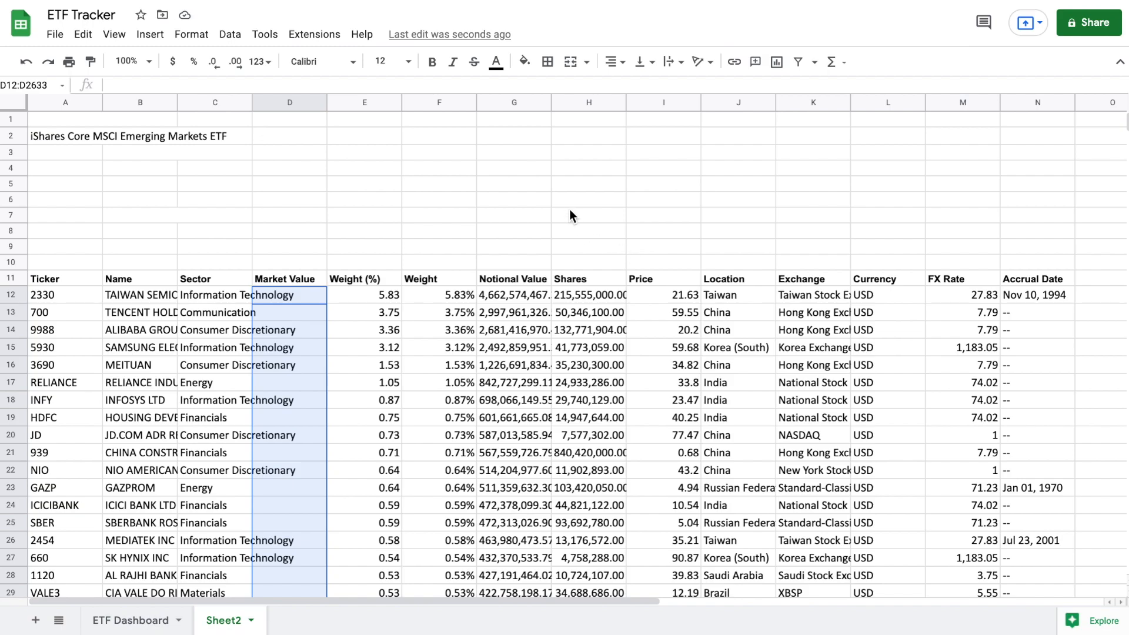
Delete the Weight (%) and Notional Value columns, keeping the percentage-formatted Weight column.
{"action": "left_click", "coordinate": [375, 104]}
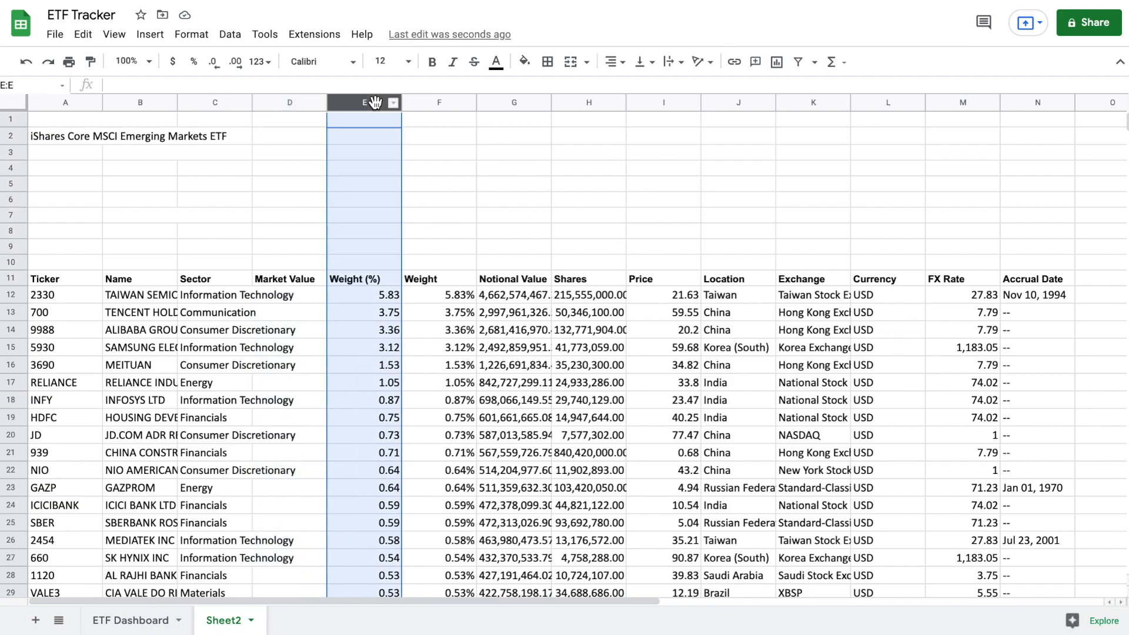
{"action": "right_click", "coordinate": [375, 101]}
{"action": "left_click", "coordinate": [443, 275]}
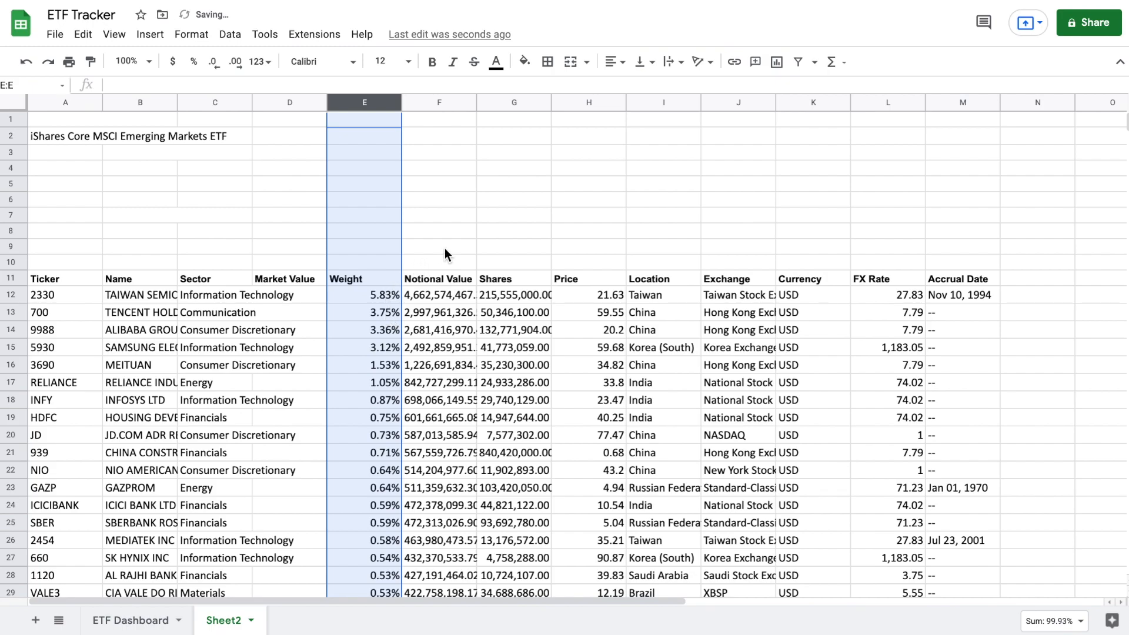
{"action": "left_click", "coordinate": [441, 103]}
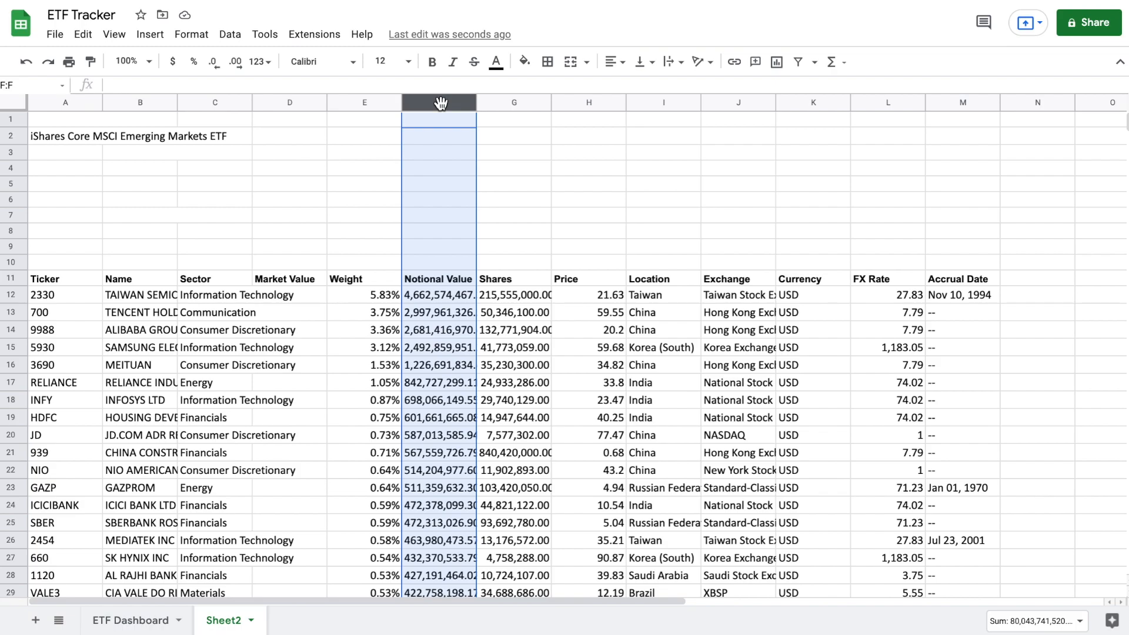
{"action": "right_click", "coordinate": [441, 103]}
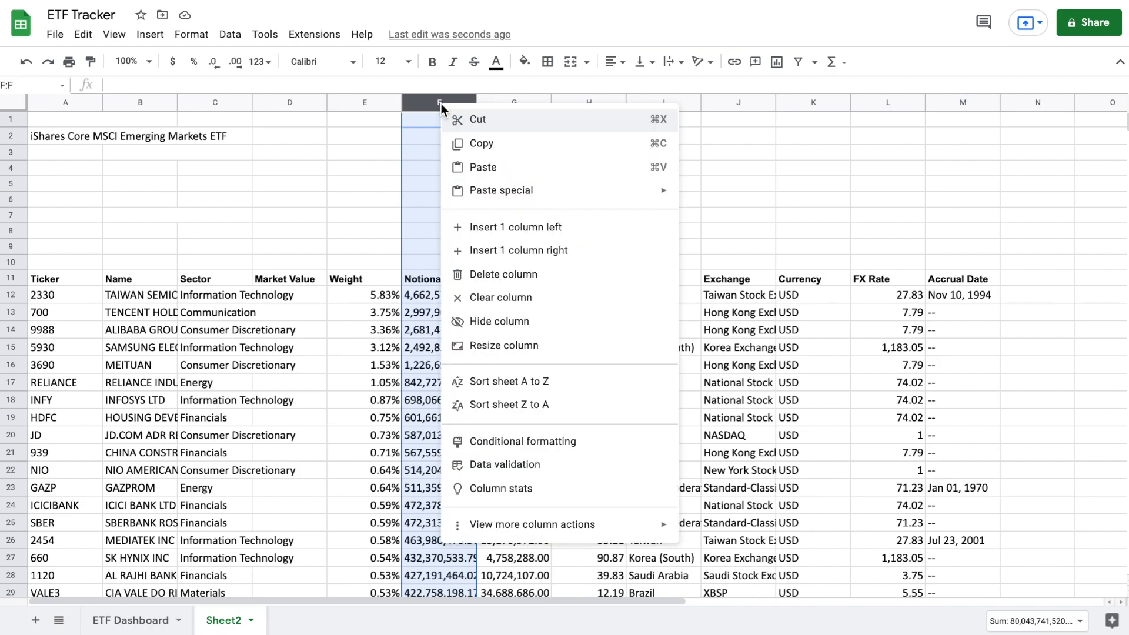
{"action": "left_click", "coordinate": [494, 275]}
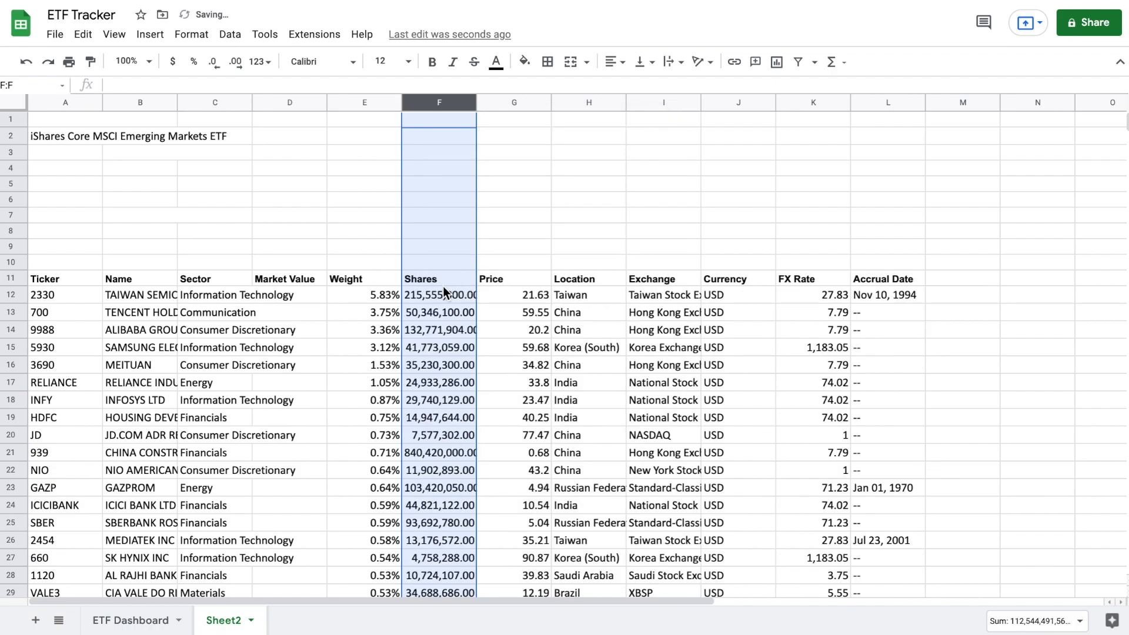
Delete the Price column from the holdings table.
{"action": "left_click", "coordinate": [528, 249]}
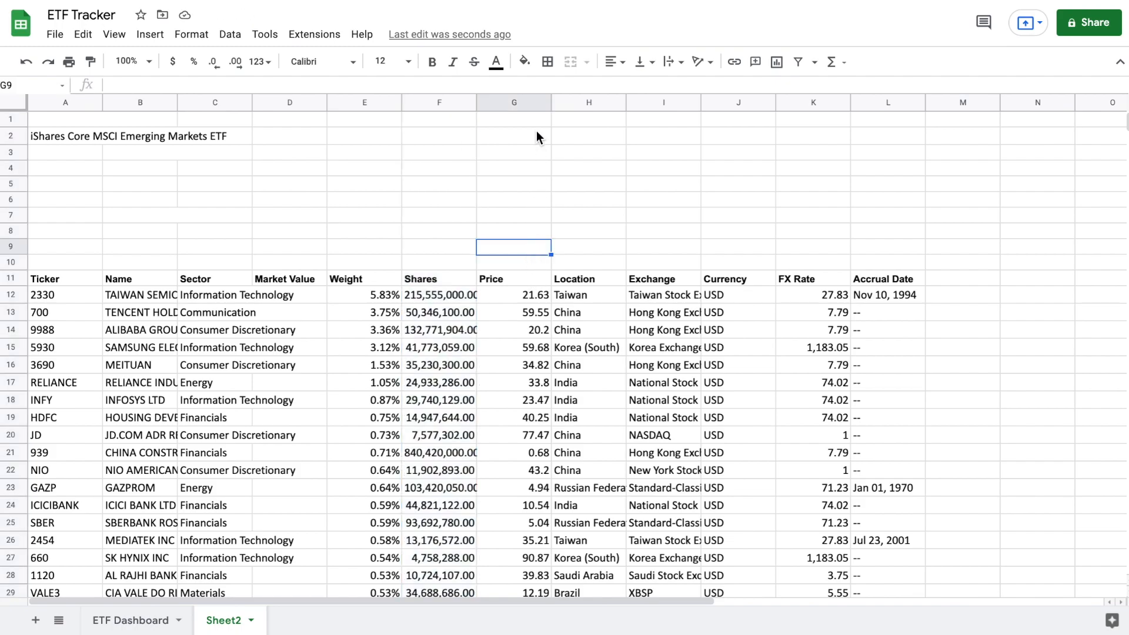
{"action": "left_click", "coordinate": [528, 103]}
{"action": "right_click", "coordinate": [526, 104]}
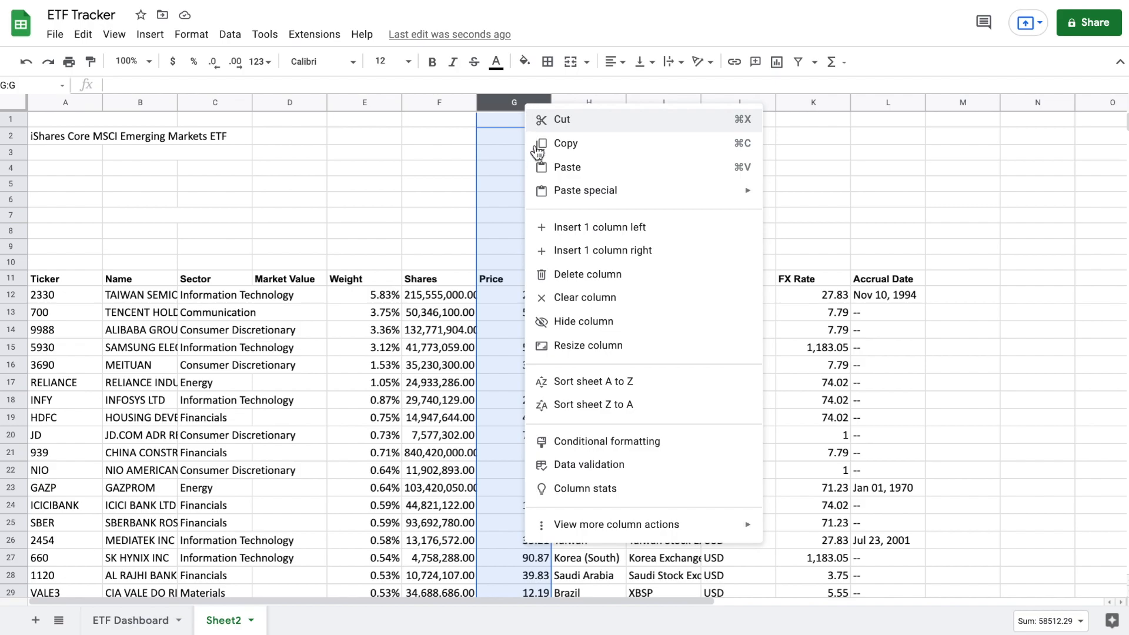
{"action": "left_click", "coordinate": [576, 277]}
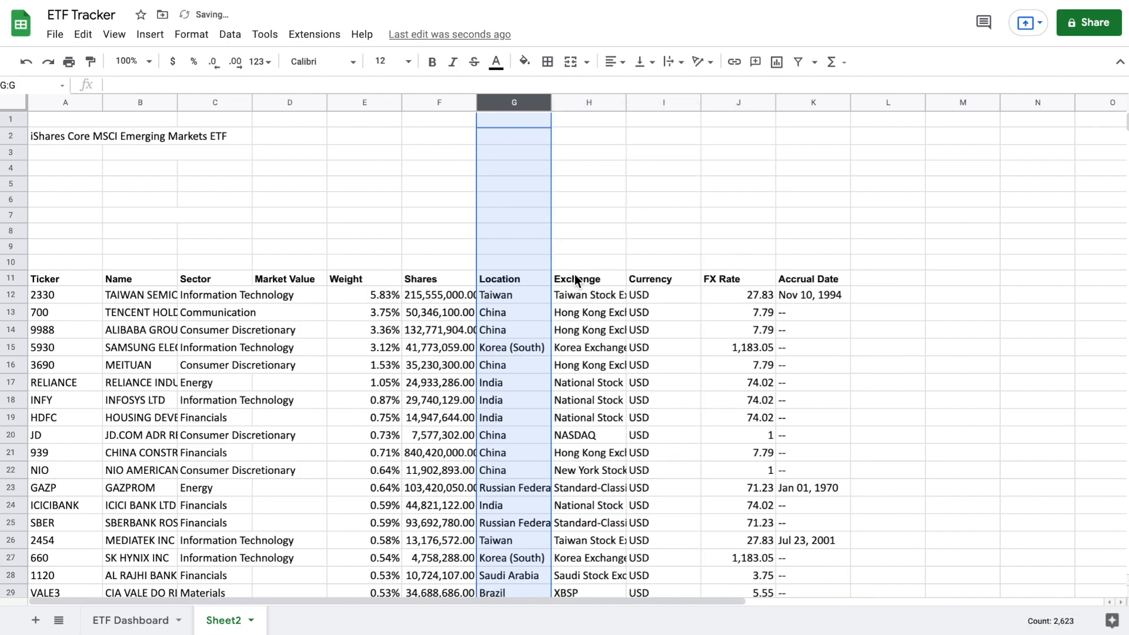
Delete columns H to K, covering Exchange, Currency, FX Rate and Accrual Date.
{"action": "left_click", "coordinate": [596, 98]}
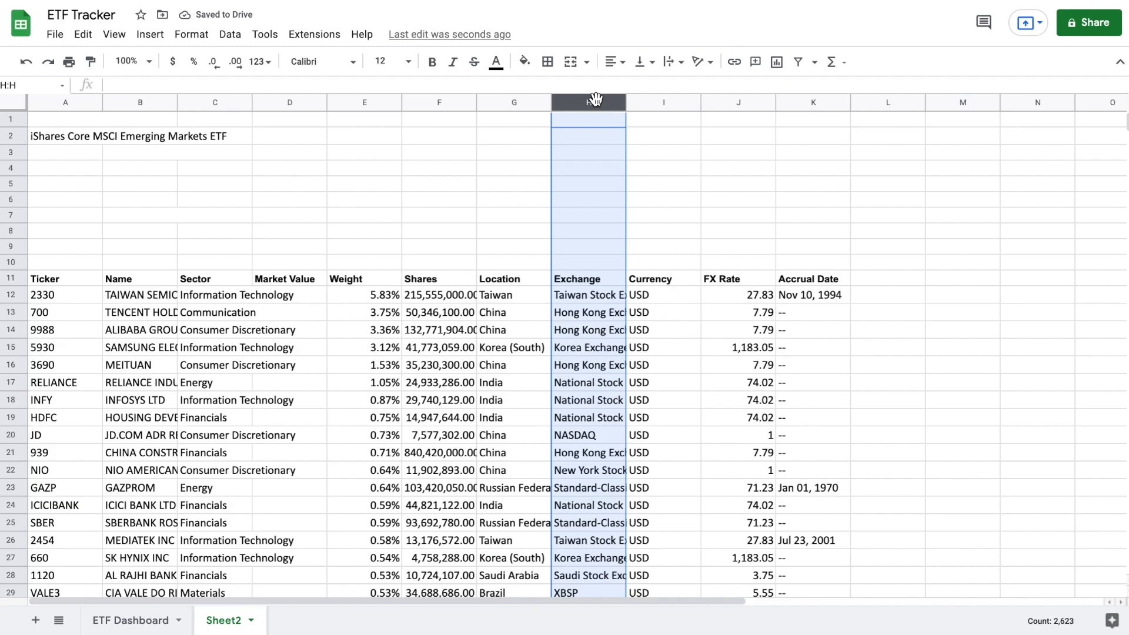
{"action": "key", "text": "shift+Right"}
{"action": "key", "text": "shift+Right"}
{"action": "key", "text": "shift+Right"}
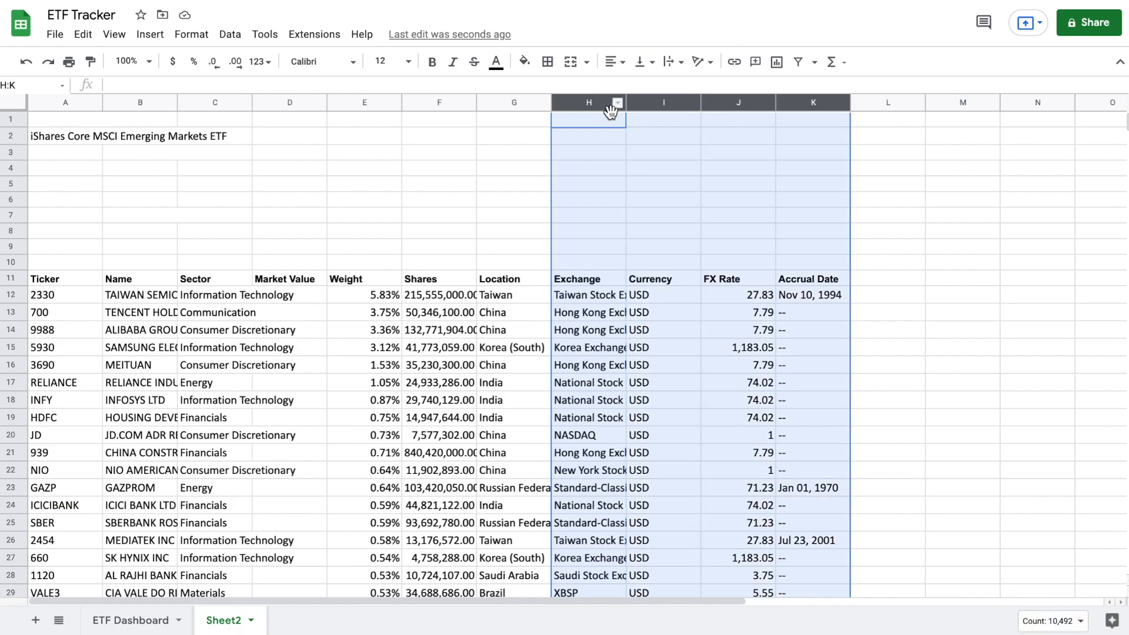
{"action": "right_click", "coordinate": [641, 108]}
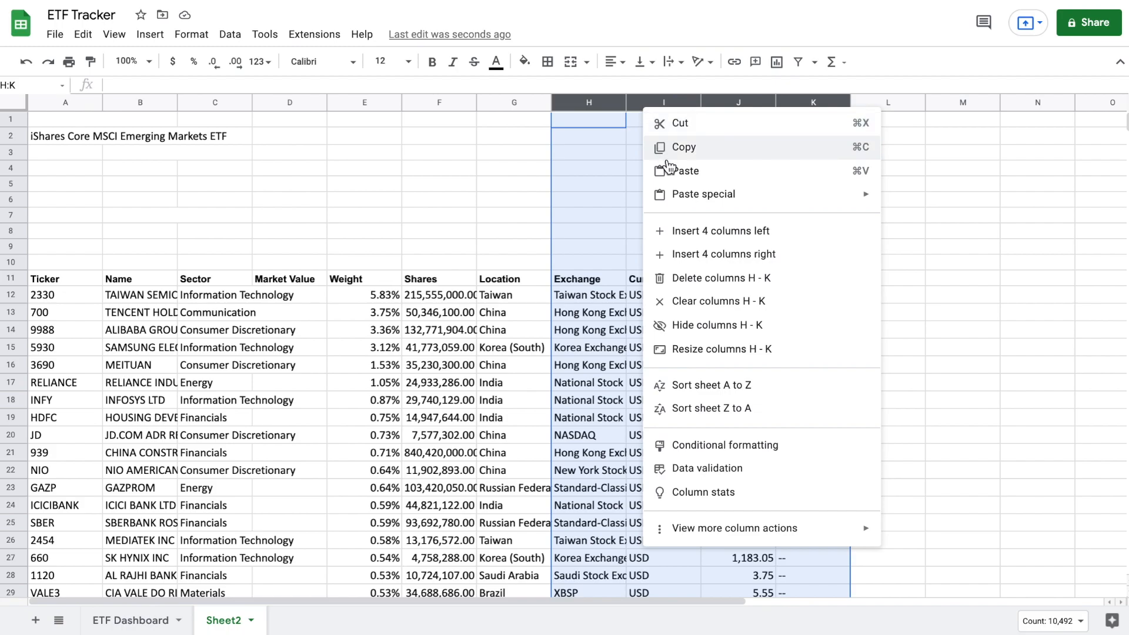
{"action": "left_click", "coordinate": [700, 277]}
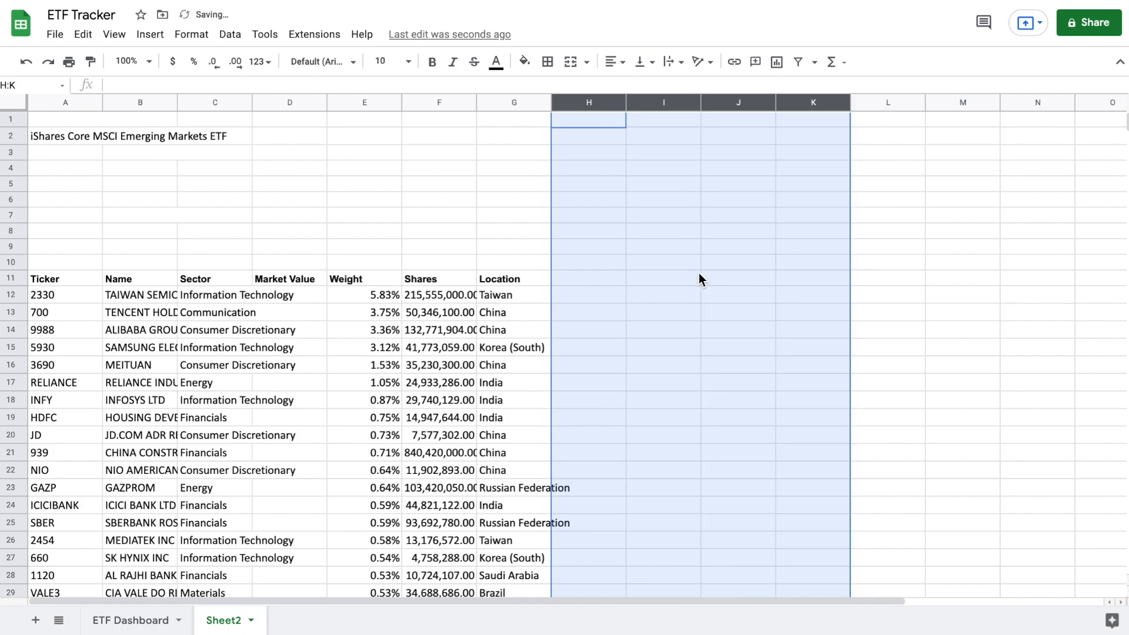
{"action": "left_click", "coordinate": [528, 168]}
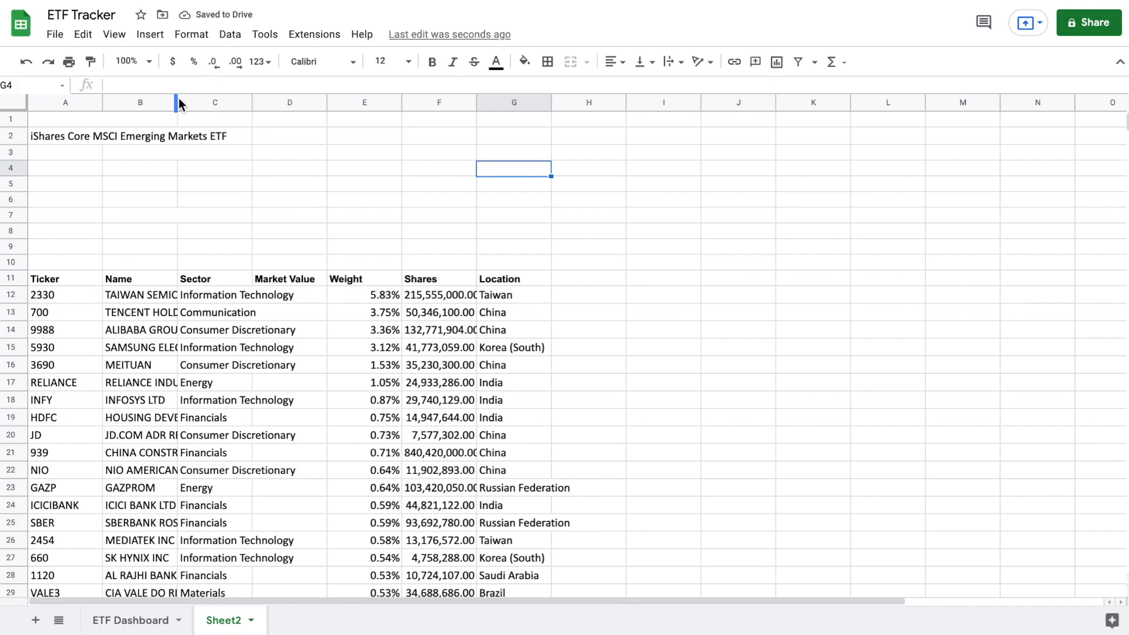
Widen the Name column so more of each company name shows, leaving Market Value at about its original width.
{"action": "left_click_drag", "start_coordinate": [177, 101], "coordinate": [227, 101]}
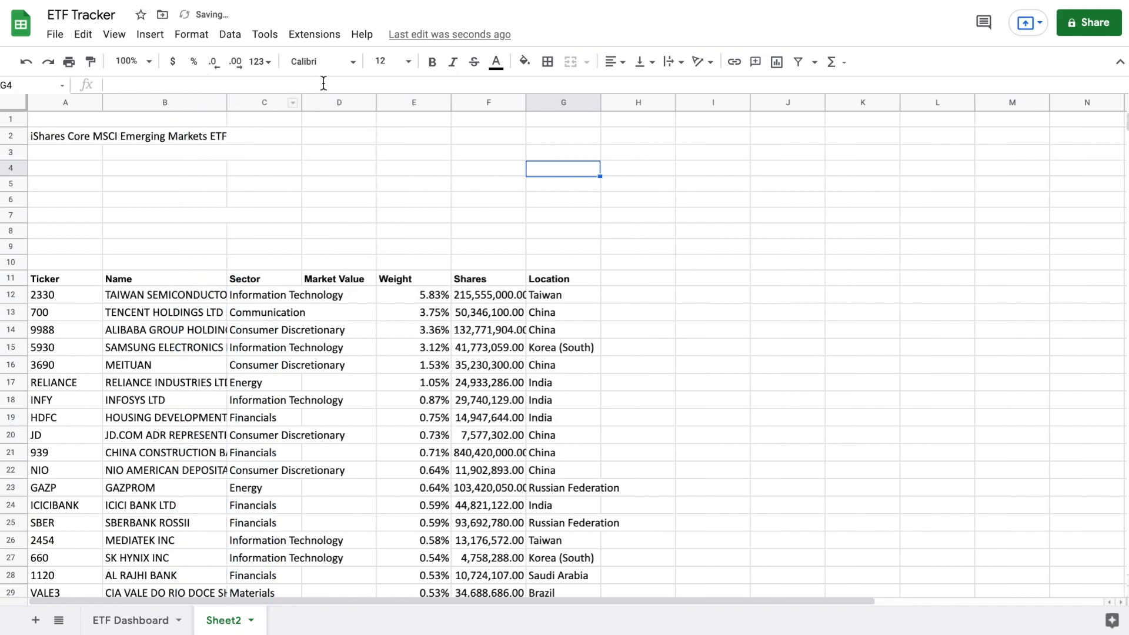
{"action": "left_click_drag", "start_coordinate": [377, 103], "coordinate": [419, 103]}
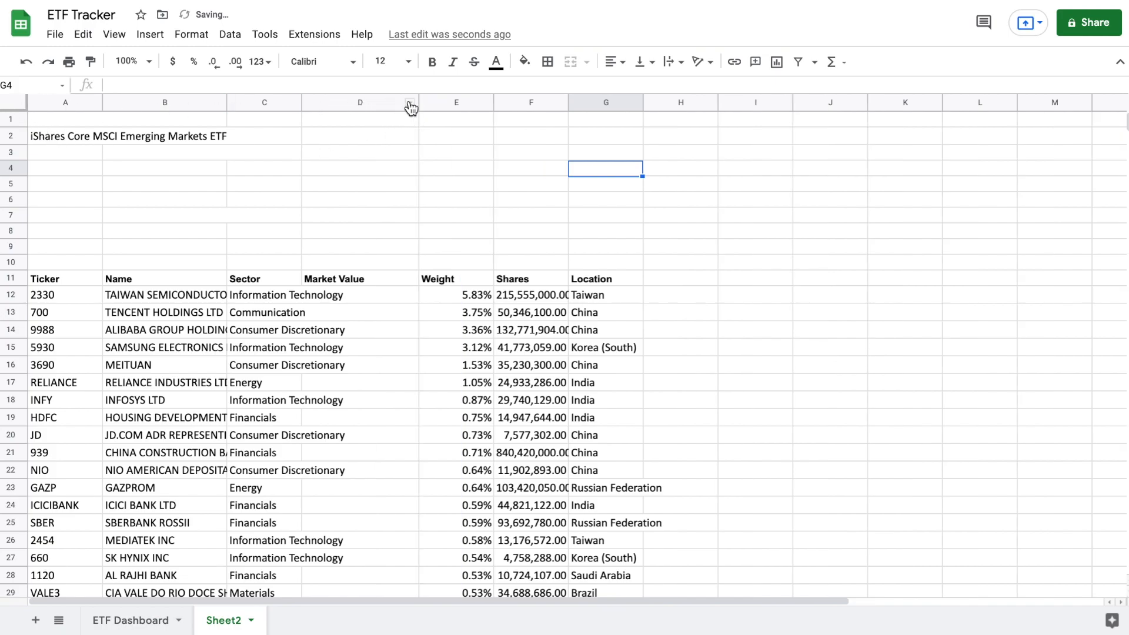
{"action": "left_click_drag", "start_coordinate": [417, 102], "coordinate": [378, 103]}
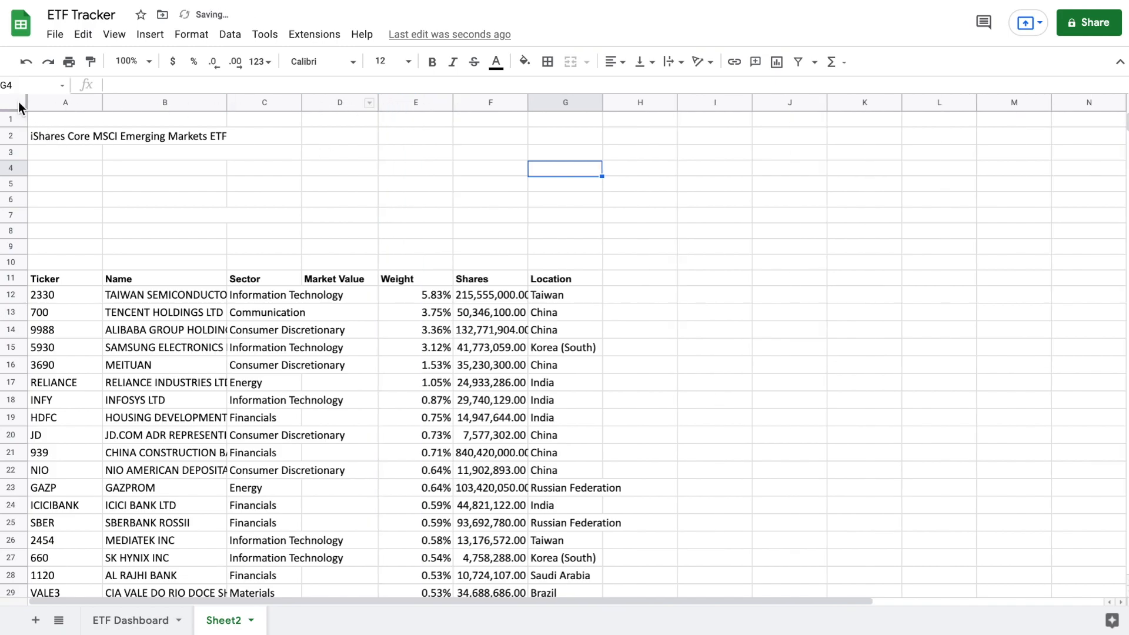
Center-align every cell in the sheet horizontally and widen the Sector column to fit its entries.
{"action": "left_click", "coordinate": [18, 107]}
{"action": "left_click", "coordinate": [615, 61]}
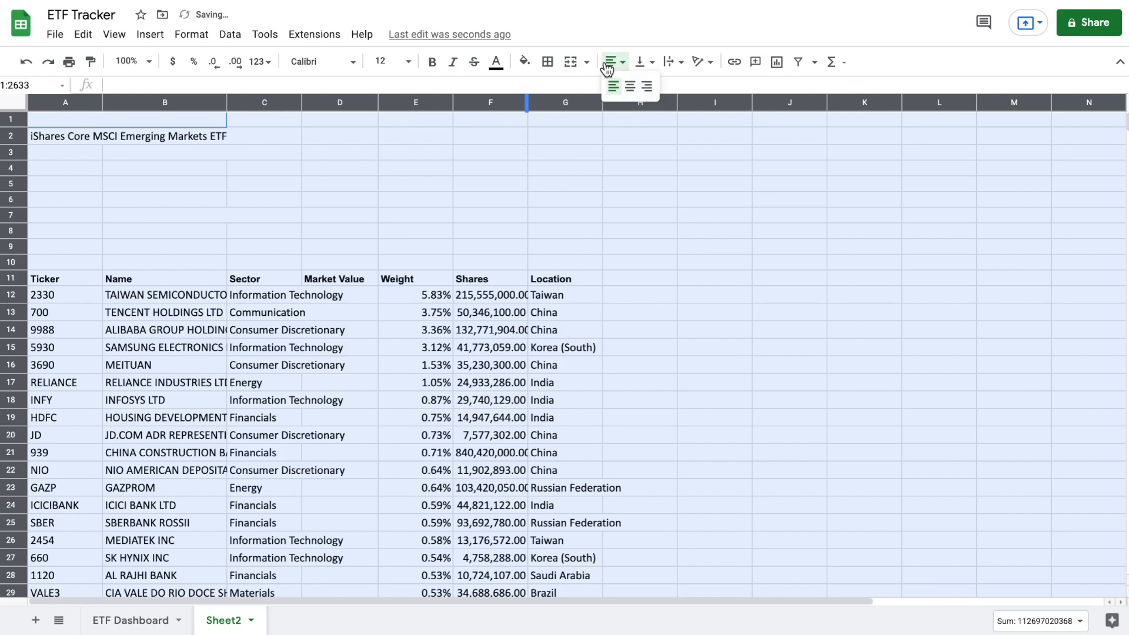
{"action": "left_click", "coordinate": [630, 88]}
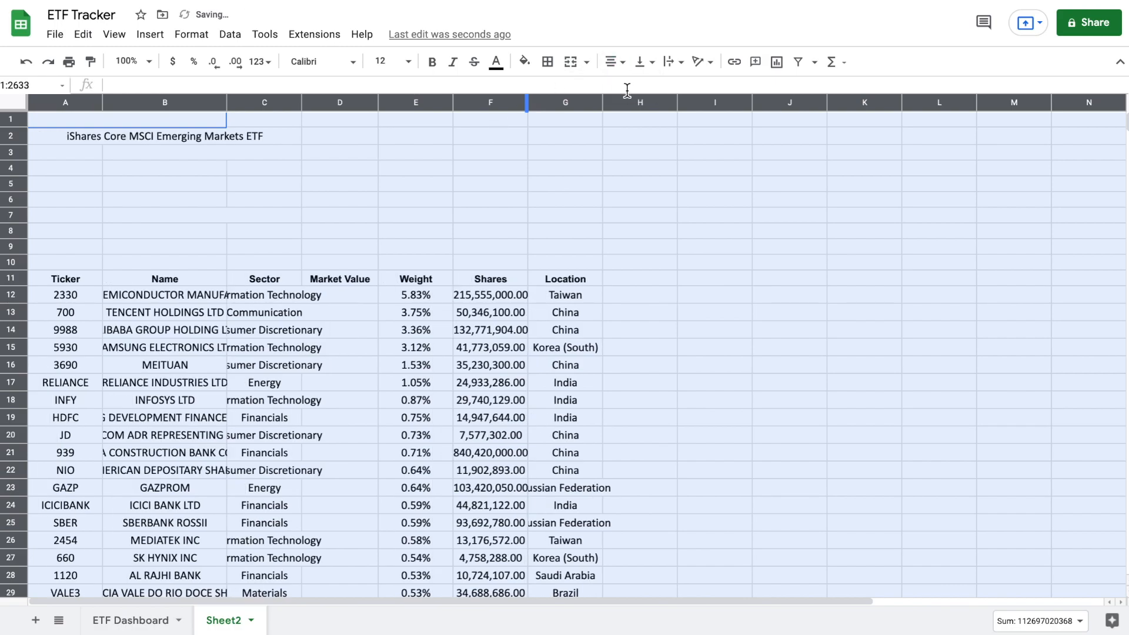
{"action": "left_click", "coordinate": [454, 169]}
{"action": "mouse_move", "coordinate": [377, 102]}
{"action": "left_mouse_down"}
{"action": "mouse_move", "coordinate": [302, 103]}
{"action": "mouse_move", "coordinate": [360, 104]}
{"action": "left_mouse_up"}
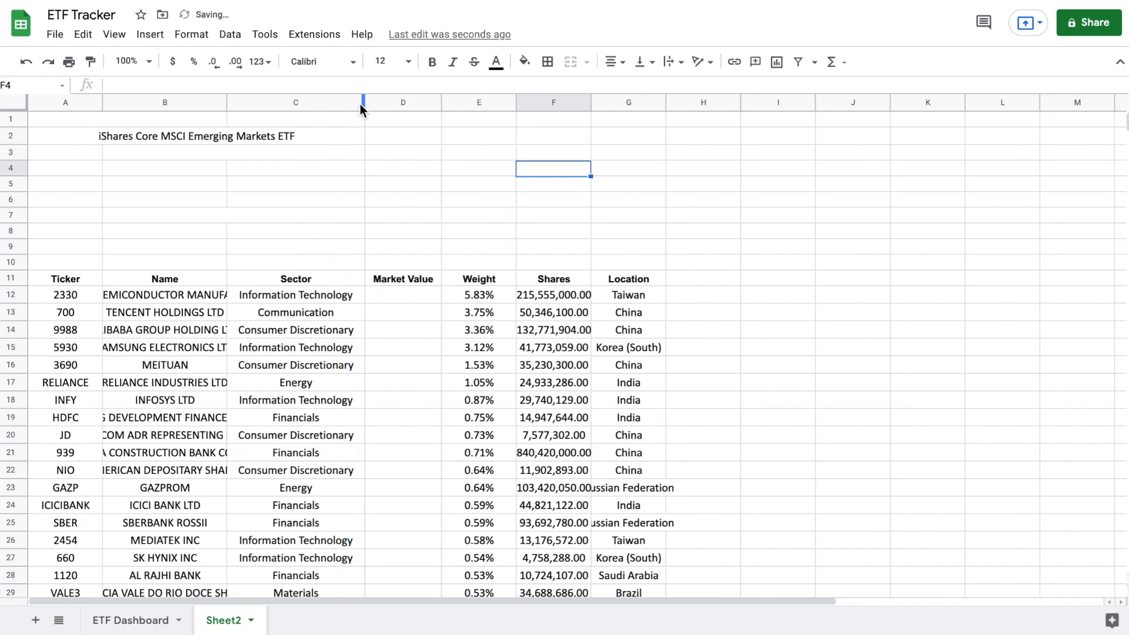
Unmerge the fund title cells A2:C2.
{"action": "left_click", "coordinate": [196, 134]}
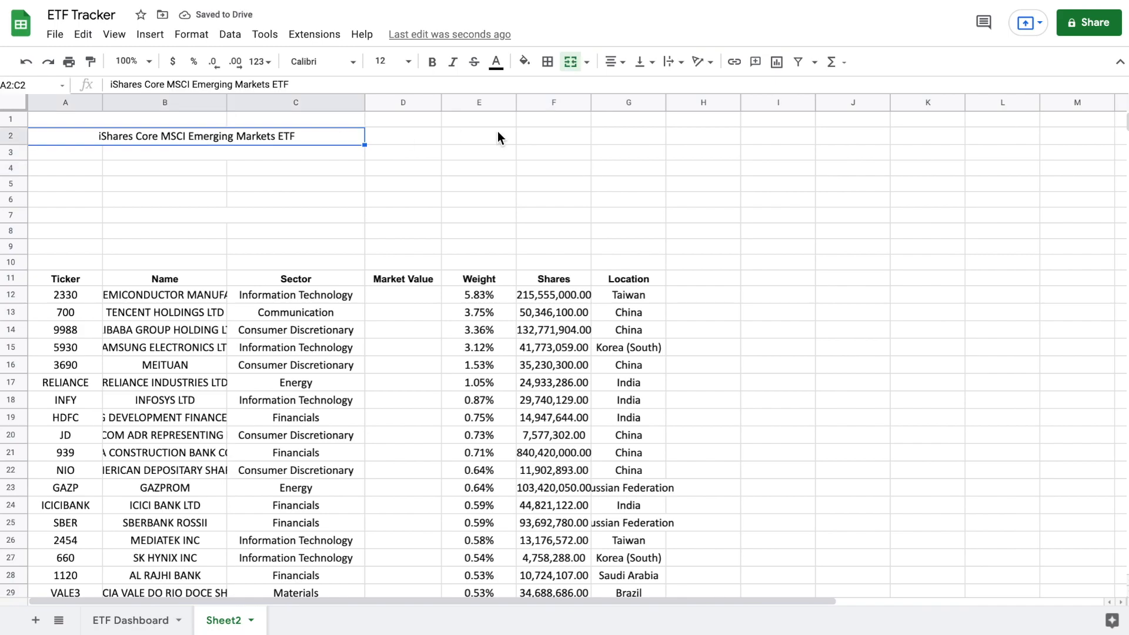
{"action": "left_click", "coordinate": [573, 63]}
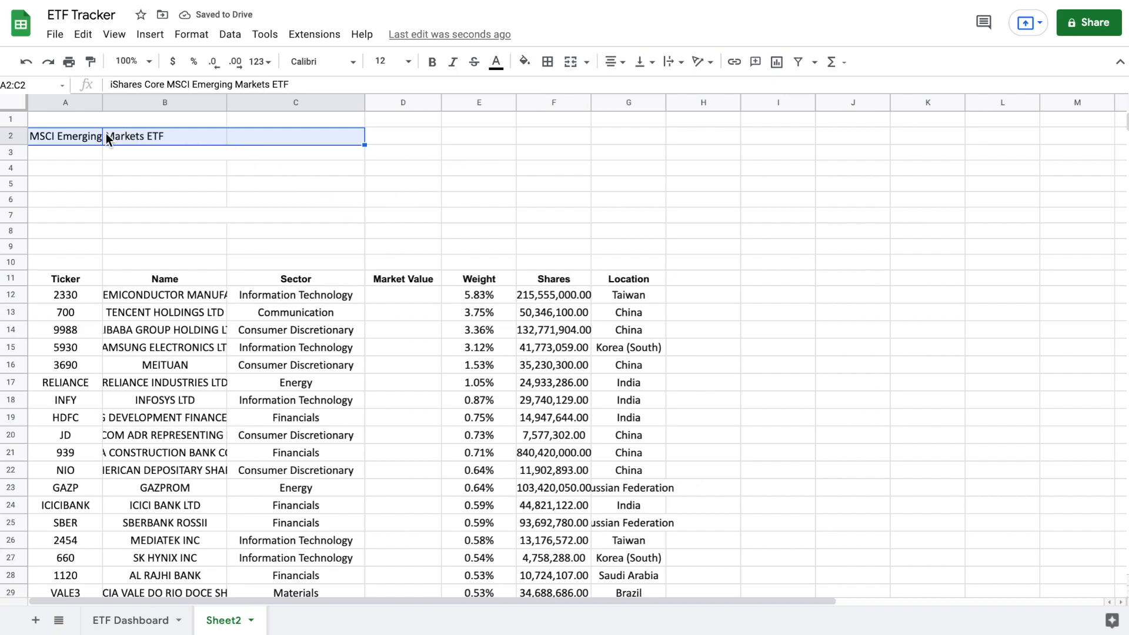
Move the fund title out of A2 into a merged block spanning B2:D3, leaving A2 empty.
{"action": "left_click", "coordinate": [76, 139]}
{"action": "key", "text": "ctrl+c"}
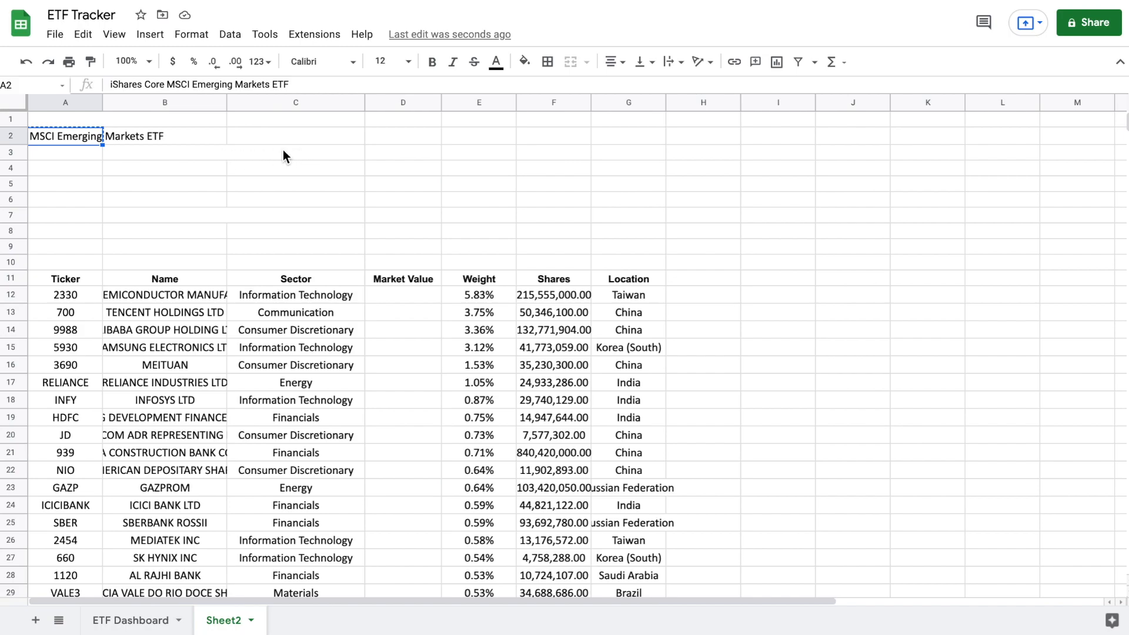
{"action": "left_click_drag", "start_coordinate": [214, 135], "coordinate": [389, 150]}
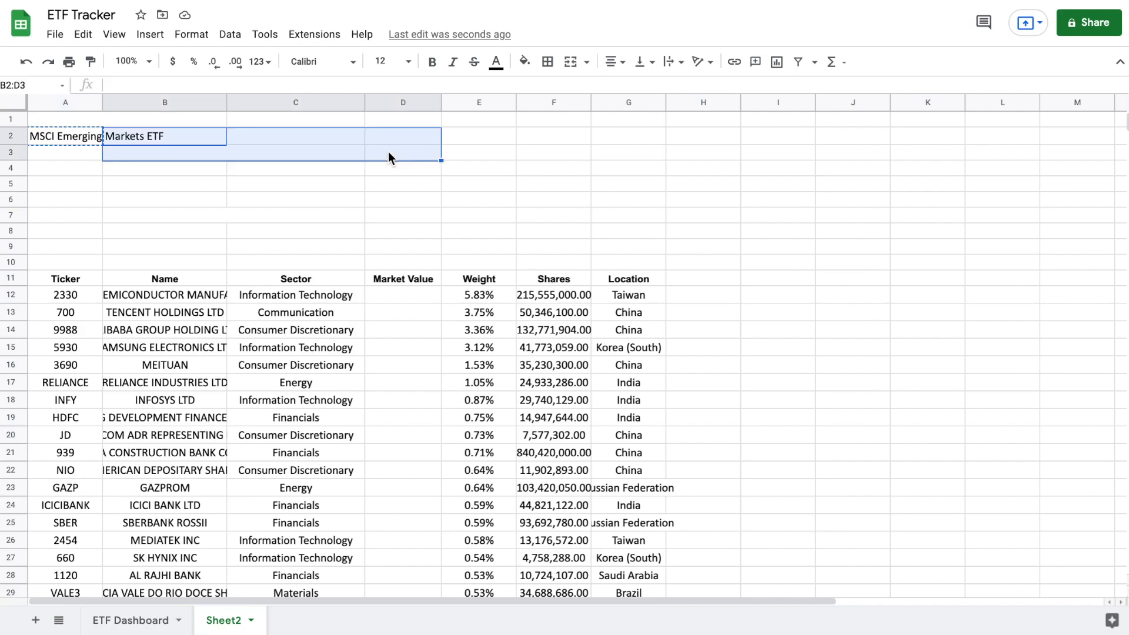
{"action": "left_click", "coordinate": [571, 62]}
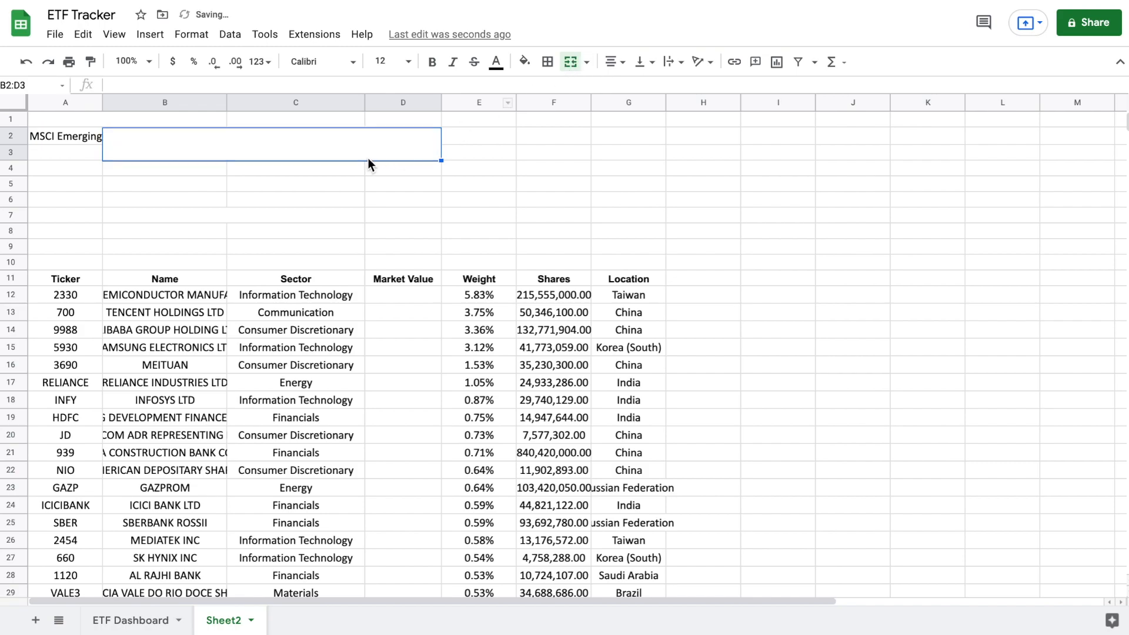
{"action": "key", "text": "ctrl+v"}
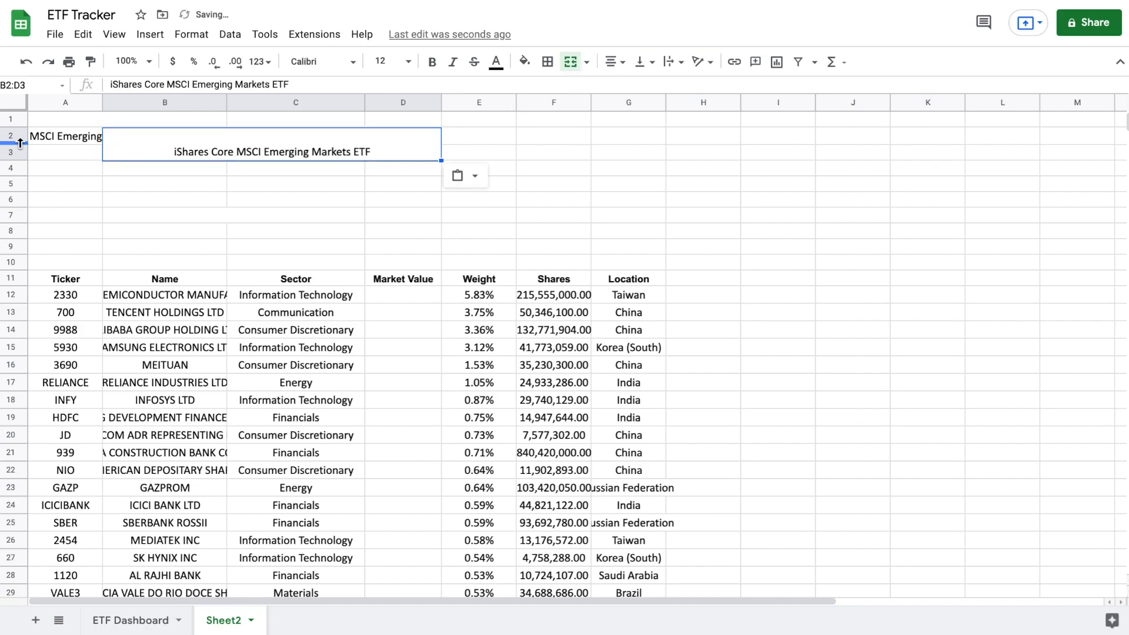
{"action": "left_click", "coordinate": [52, 136]}
{"action": "key", "text": "Delete"}
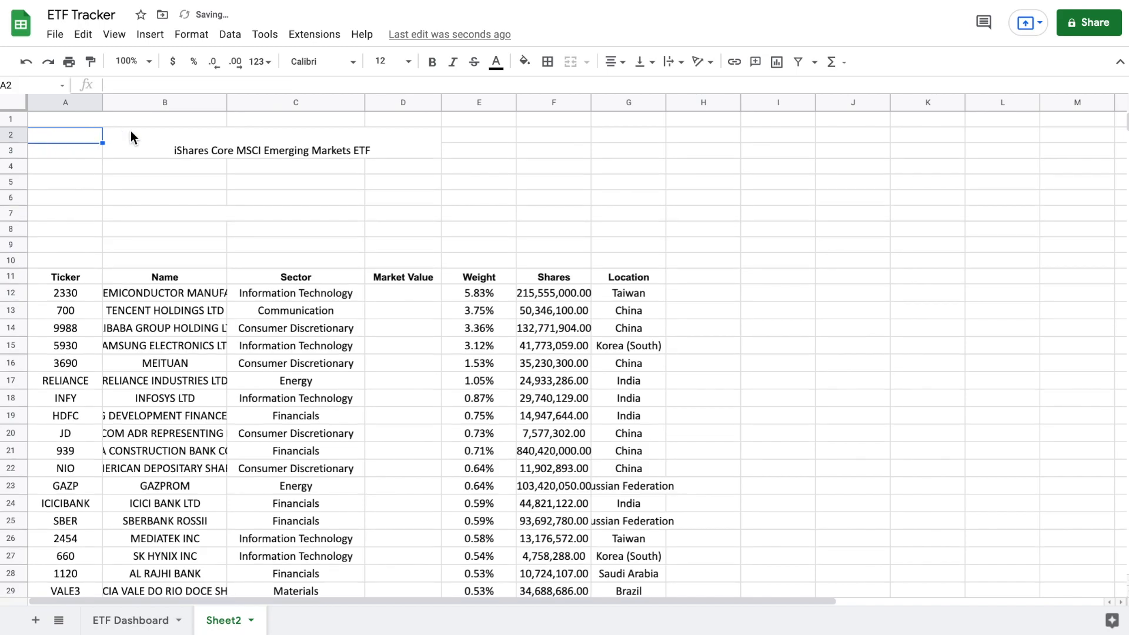
Add an outer border around the merged fund title in B2:D3 and center the text vertically.
{"action": "left_click", "coordinate": [153, 139]}
{"action": "left_click", "coordinate": [548, 62]}
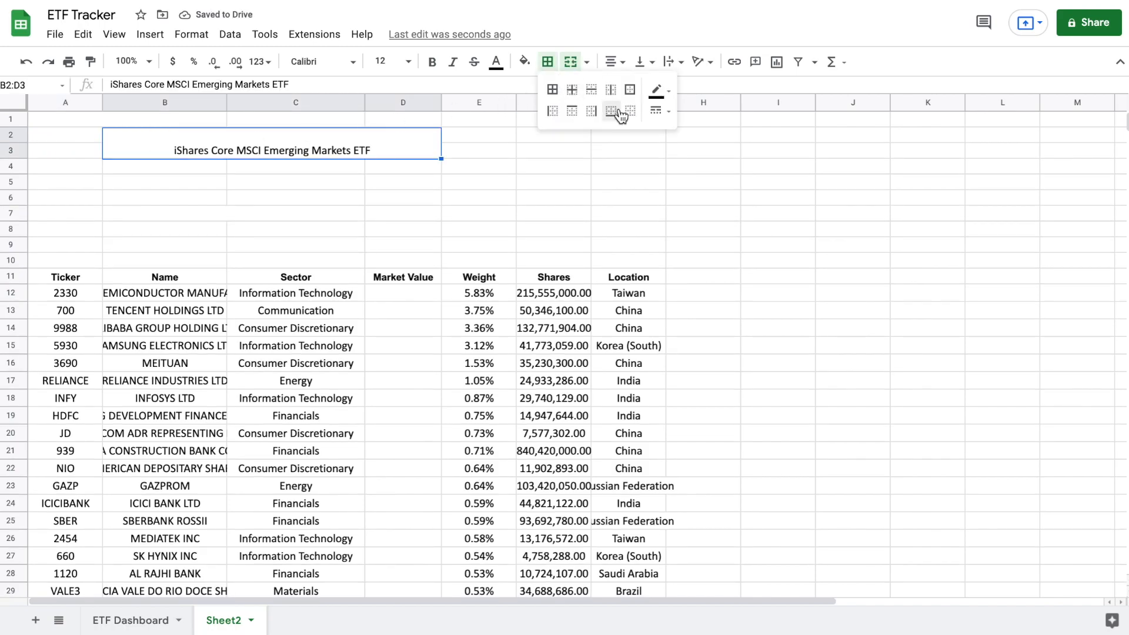
{"action": "left_click", "coordinate": [630, 93]}
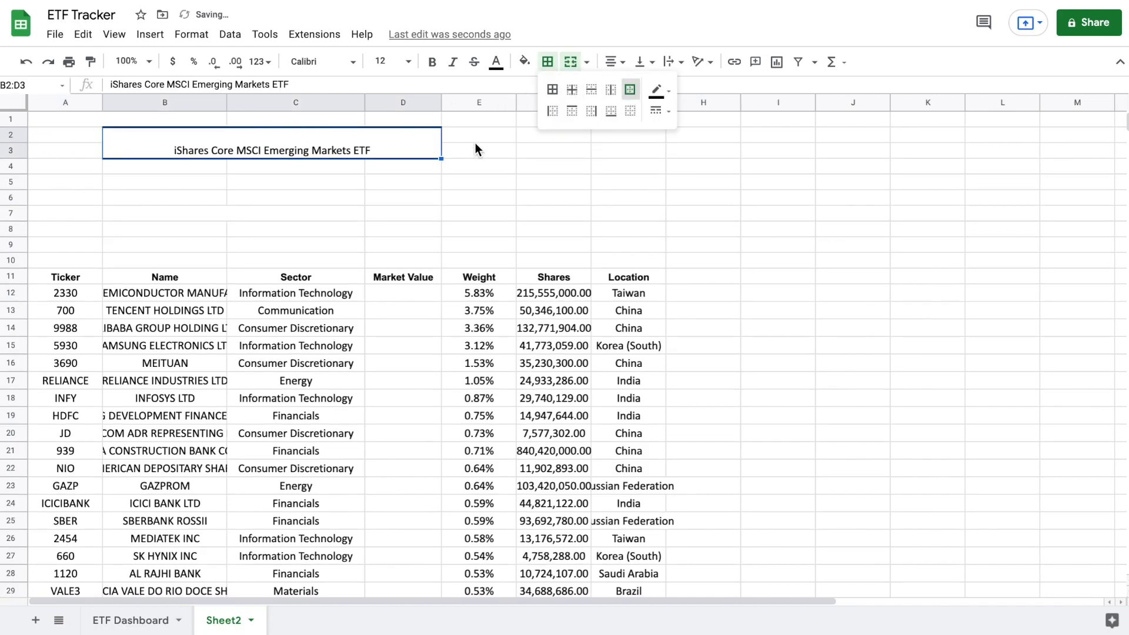
{"action": "left_click", "coordinate": [643, 62]}
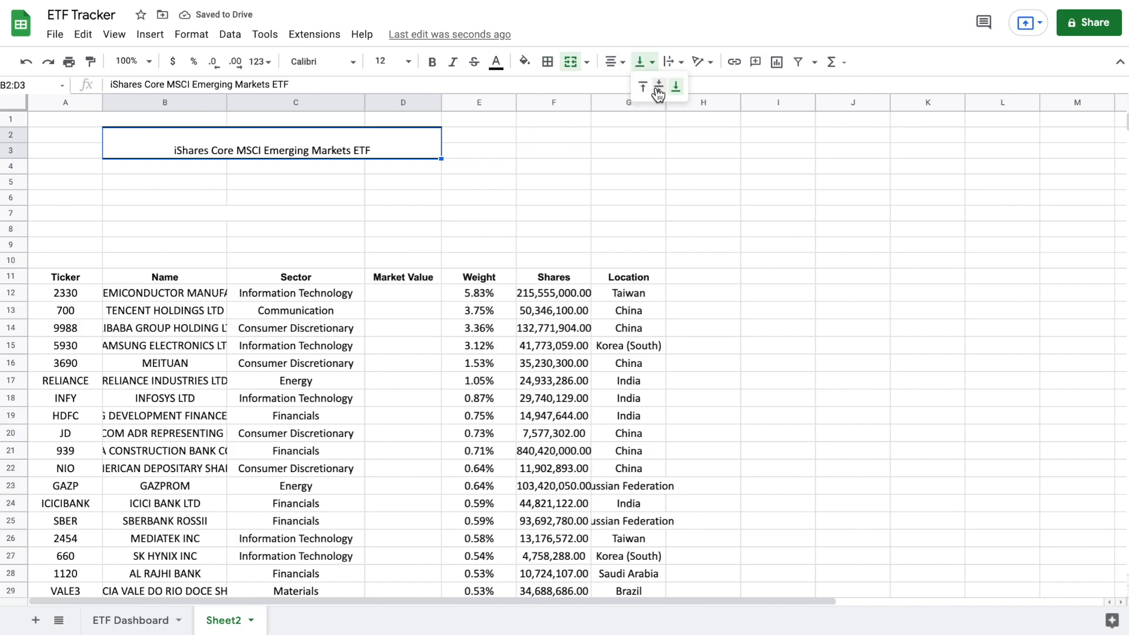
{"action": "left_click", "coordinate": [660, 87]}
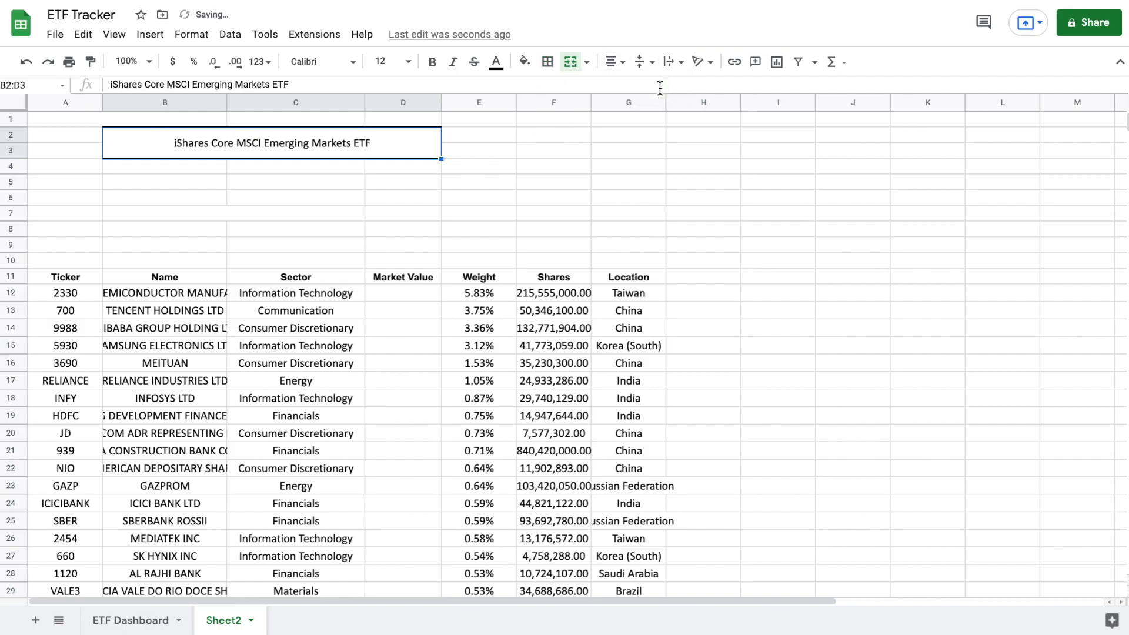
{"action": "left_click", "coordinate": [481, 148]}
Enter the headings Ticker, Shares and Purchse Price in cells A5 to C5.
{"action": "left_click", "coordinate": [79, 182]}
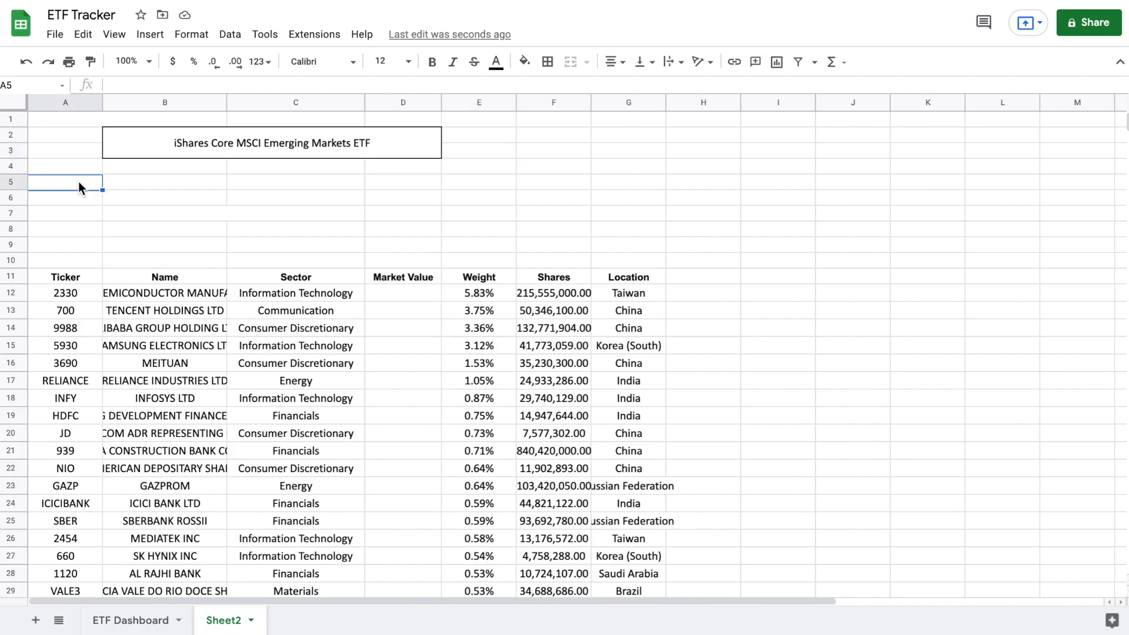
{"action": "type", "text": "Ticker"}
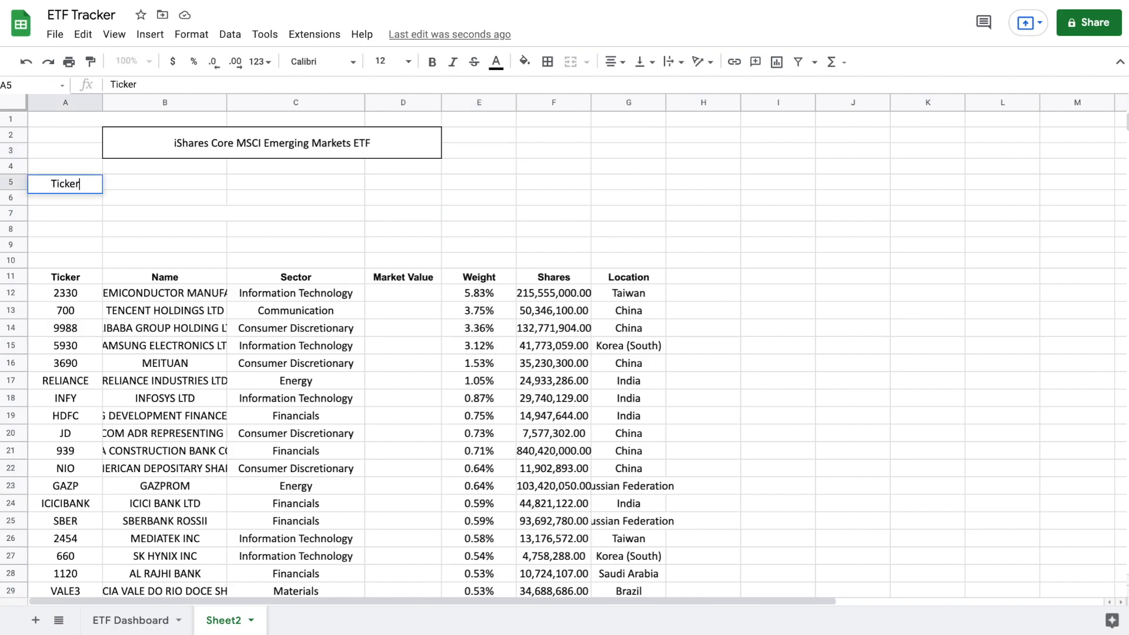
{"action": "key", "text": "Tab"}
{"action": "type", "text": "Shares"}
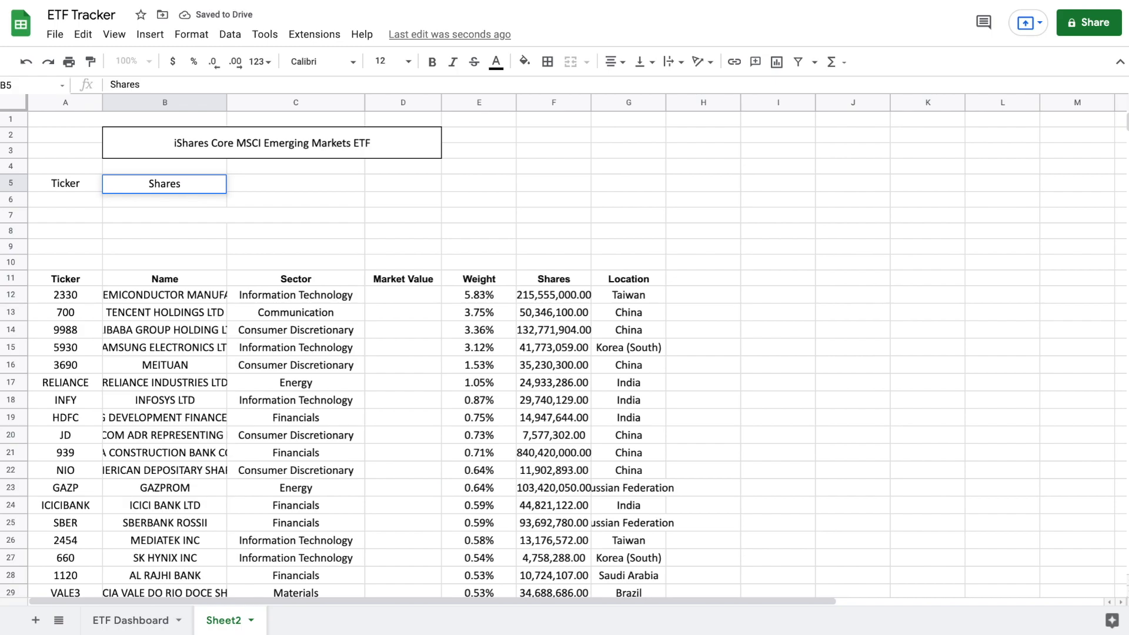
{"action": "key", "text": "Tab"}
{"action": "type", "text": "Purchse Price"}
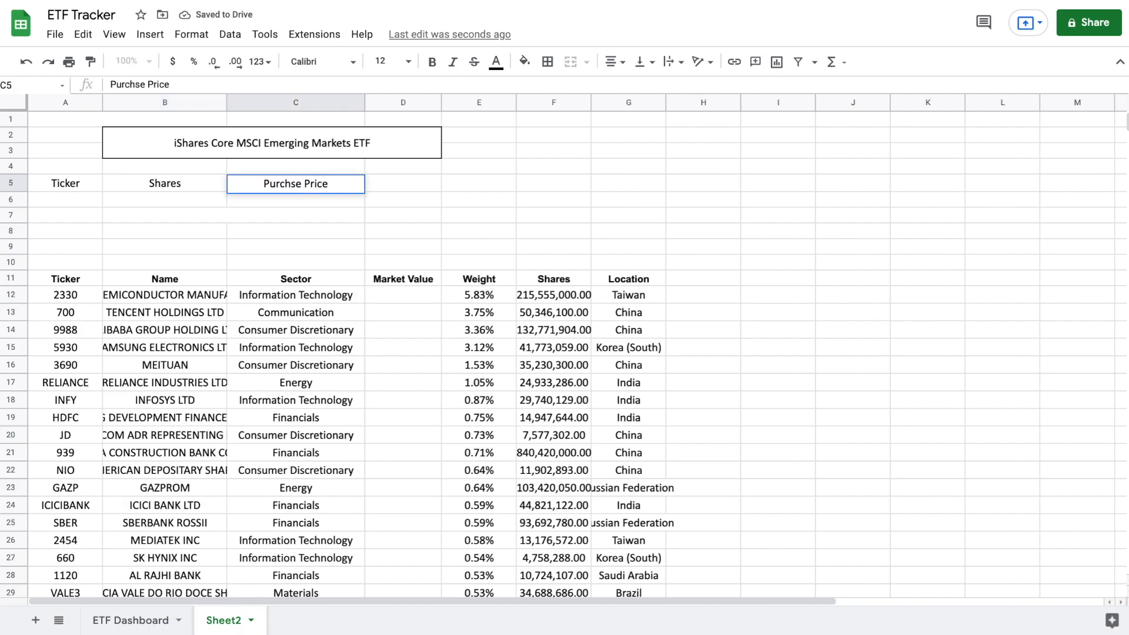
{"action": "key", "text": "Tab"}
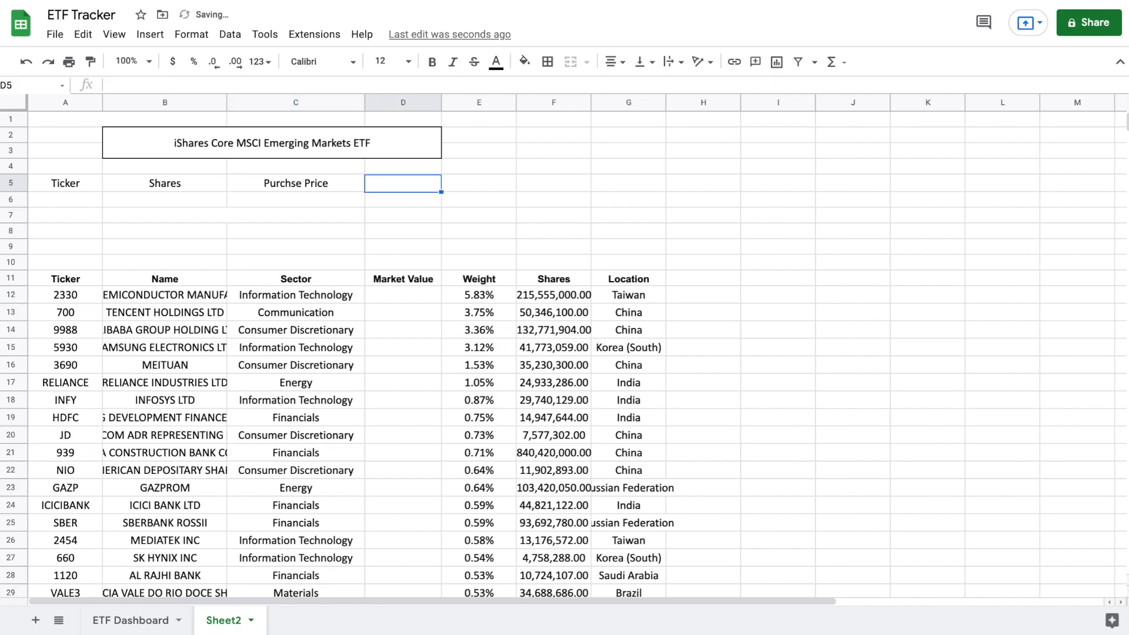
Continue the row 5 headings with Current Price, Cost and Market Value in cells D5 to F5.
{"action": "type", "text": "Current"}
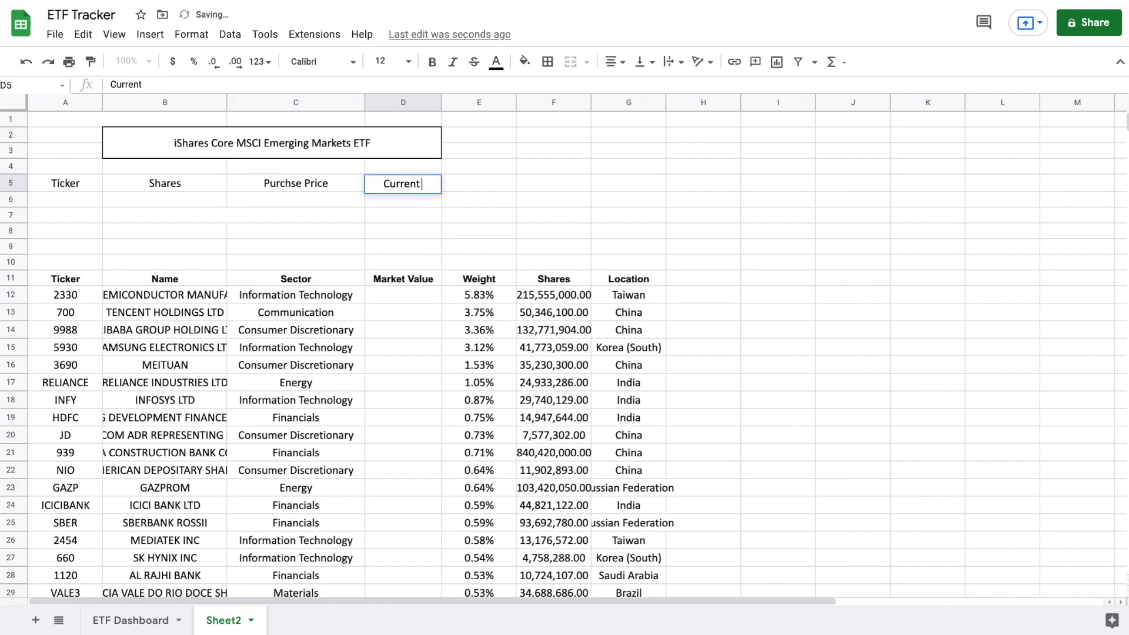
{"action": "type", "text": " PRice"}
{"action": "key", "text": "BackSpace"}
{"action": "key", "text": "BackSpace"}
{"action": "key", "text": "BackSpace"}
{"action": "key", "text": "BackSpace"}
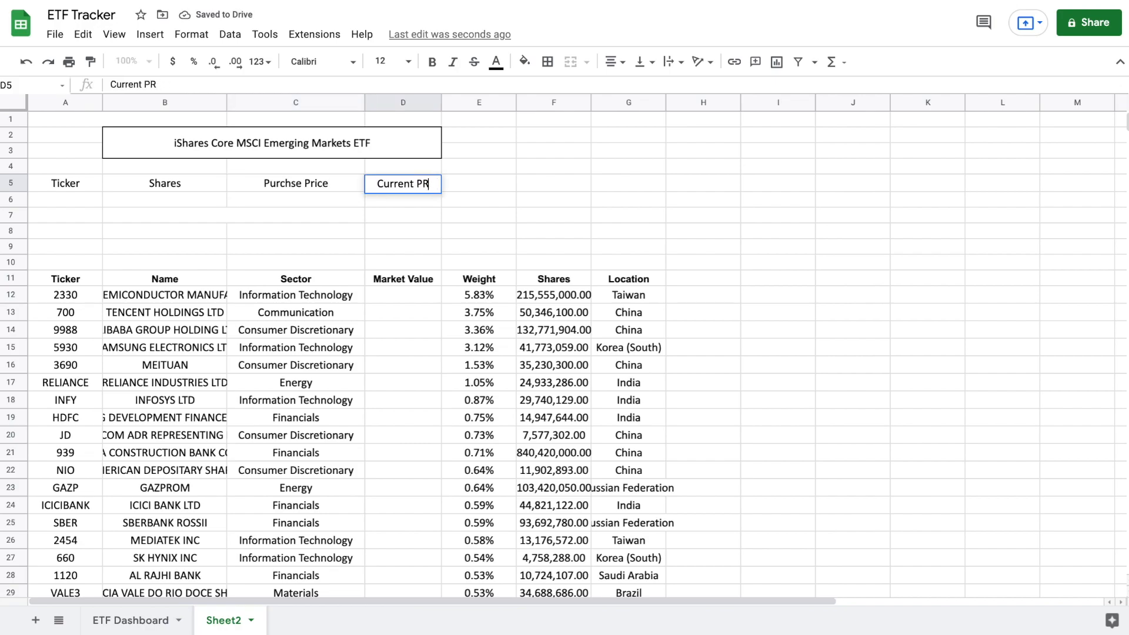
{"action": "type", "text": "rice"}
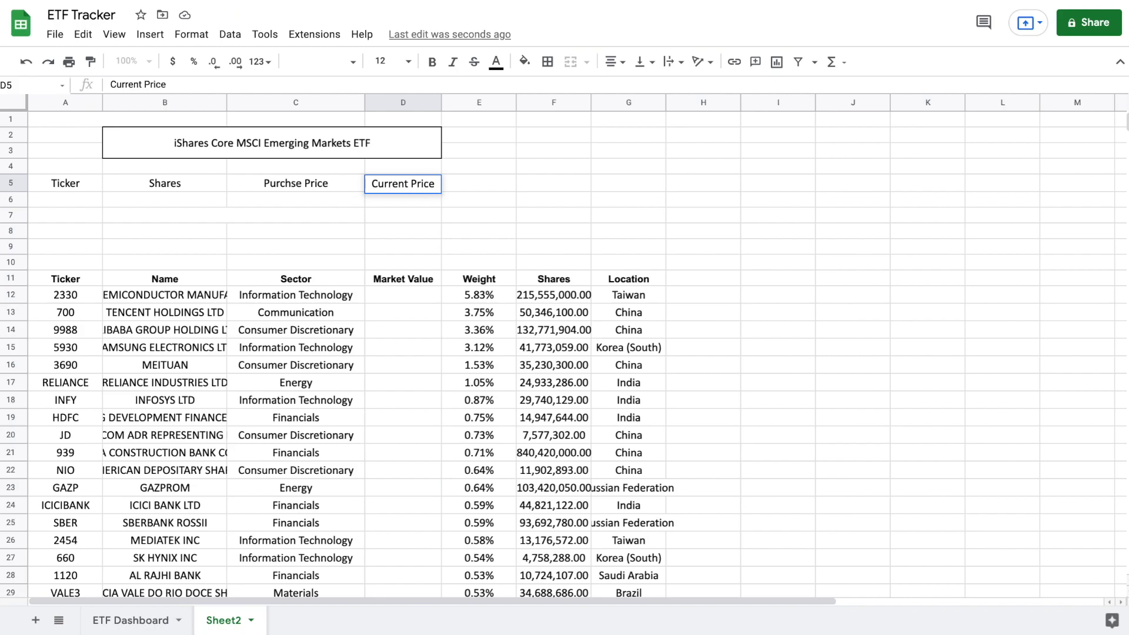
{"action": "key", "text": "Tab"}
{"action": "type", "text": "Cost"}
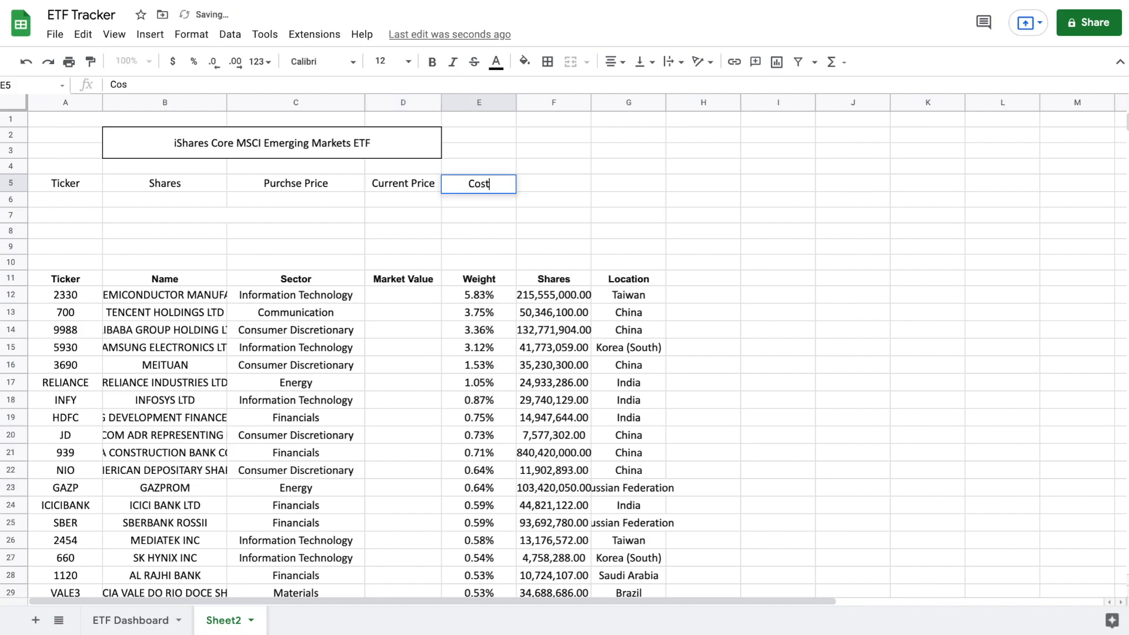
{"action": "key", "text": "Tab"}
{"action": "type", "text": "Ma"}
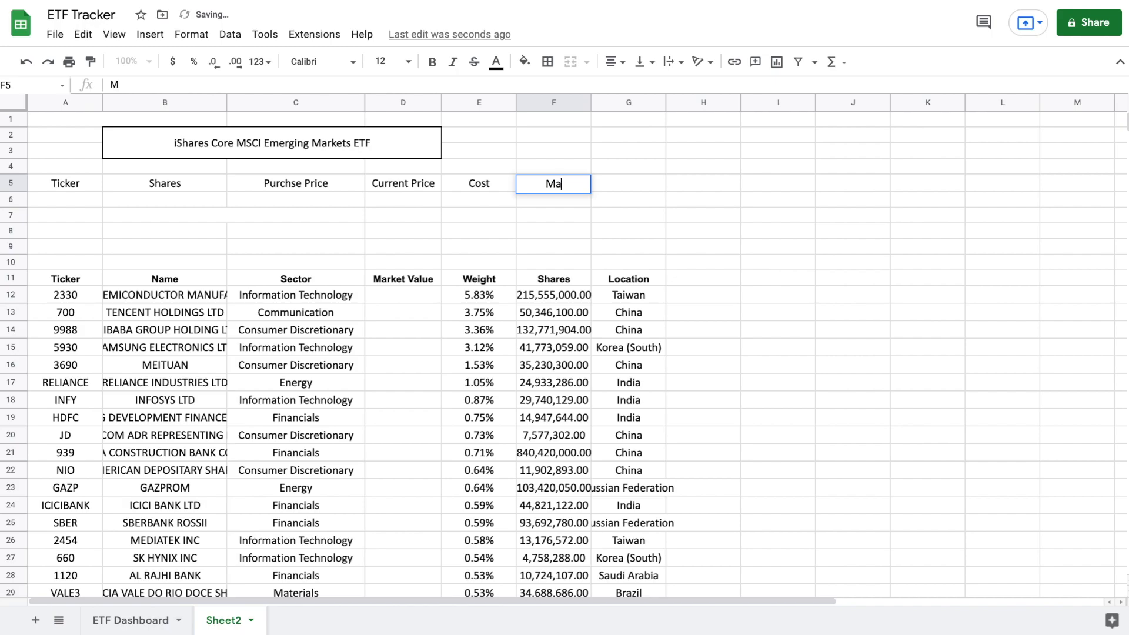
{"action": "type", "text": "rket Value"}
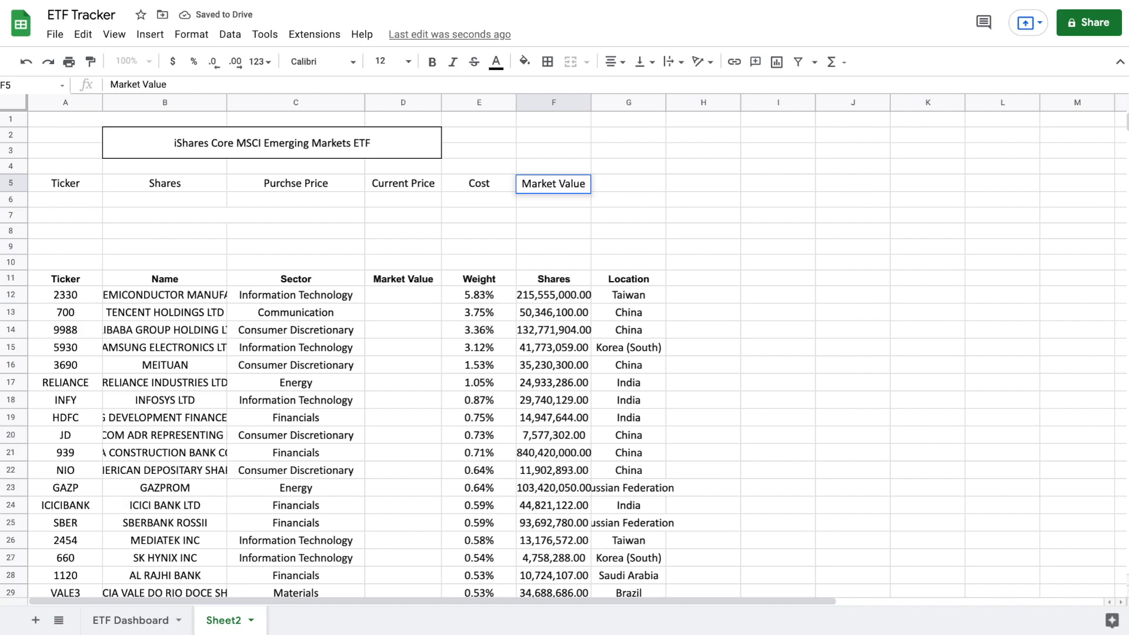
{"action": "key", "text": "Return"}
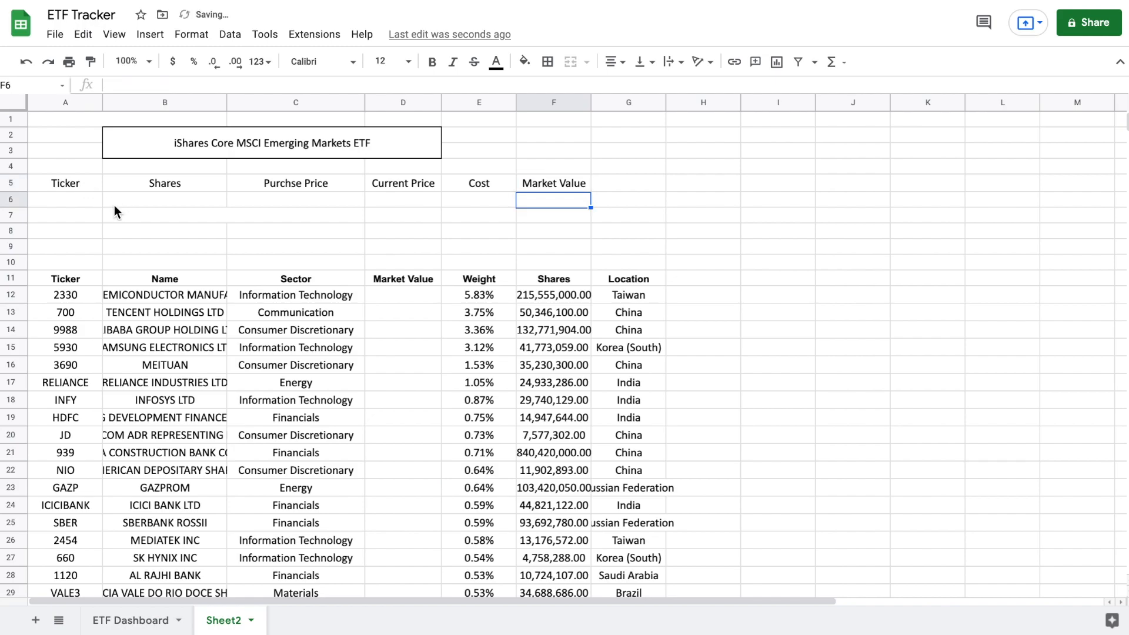
Fill in the holding in row 6 with ticker IEMG, 18 shares and a purchase price of 60.04.
{"action": "left_click", "coordinate": [77, 206]}
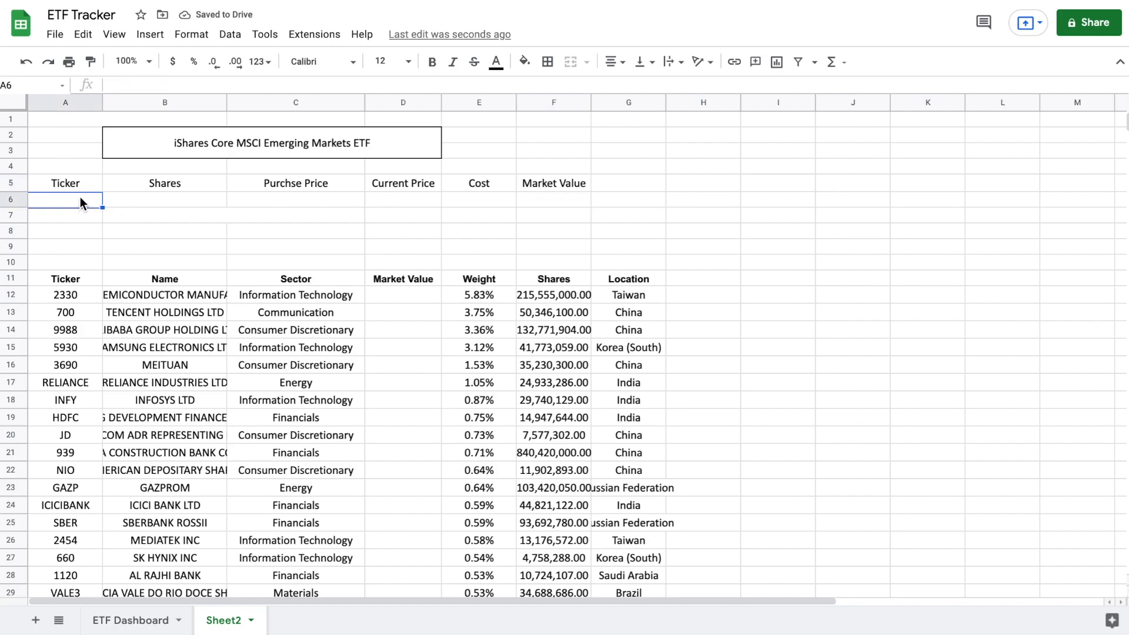
{"action": "type", "text": "IEMG"}
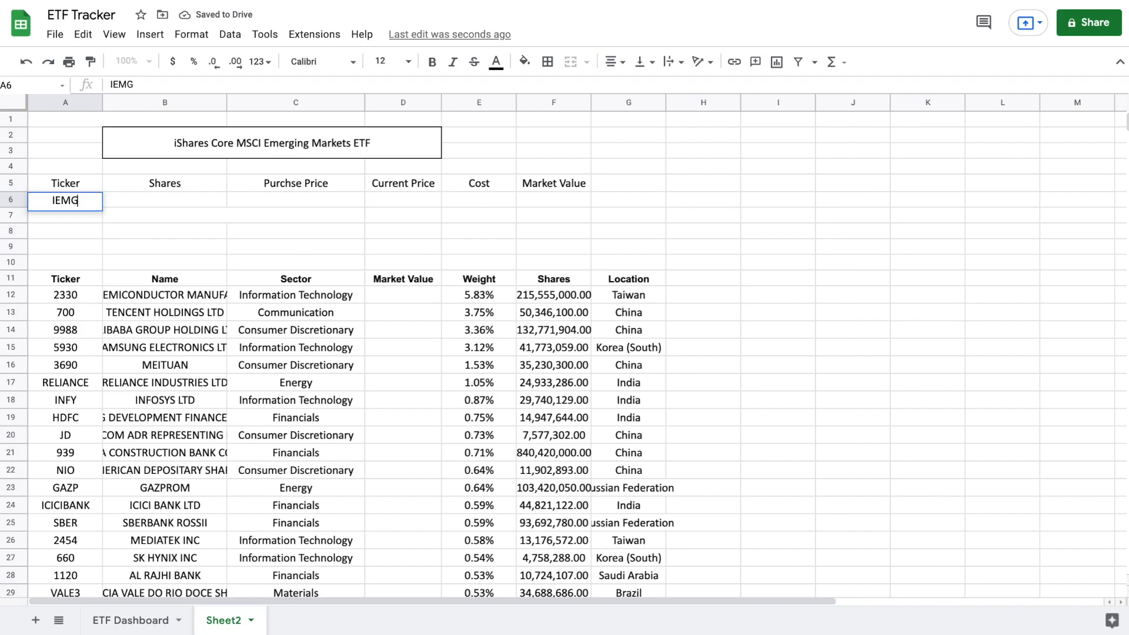
{"action": "key", "text": "Return"}
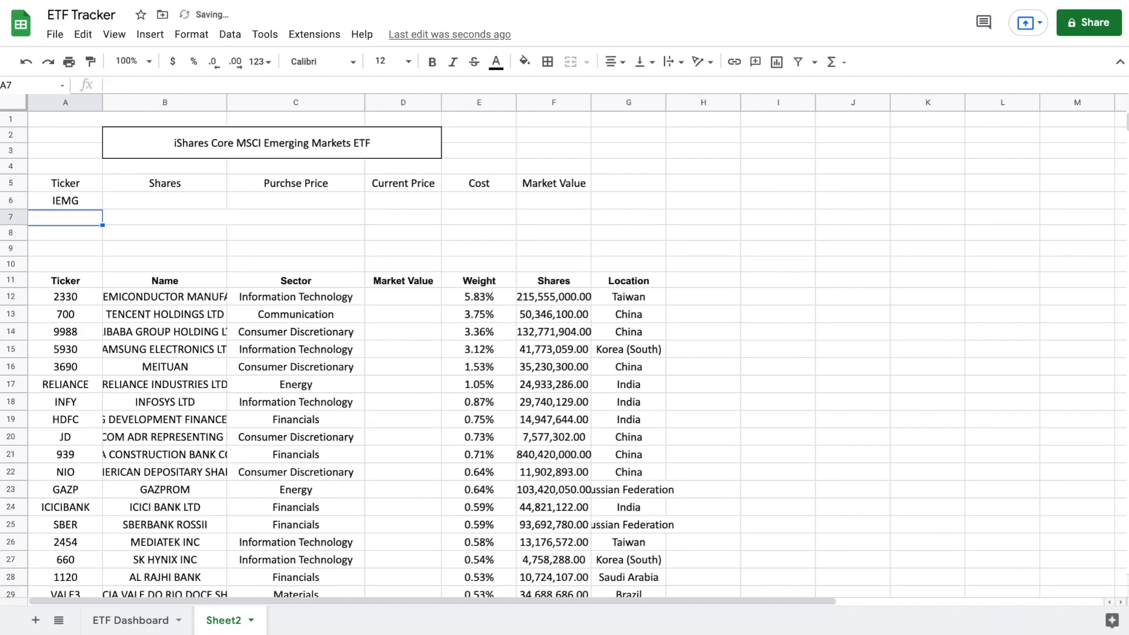
{"action": "key", "text": "Right"}
{"action": "key", "text": "Up"}
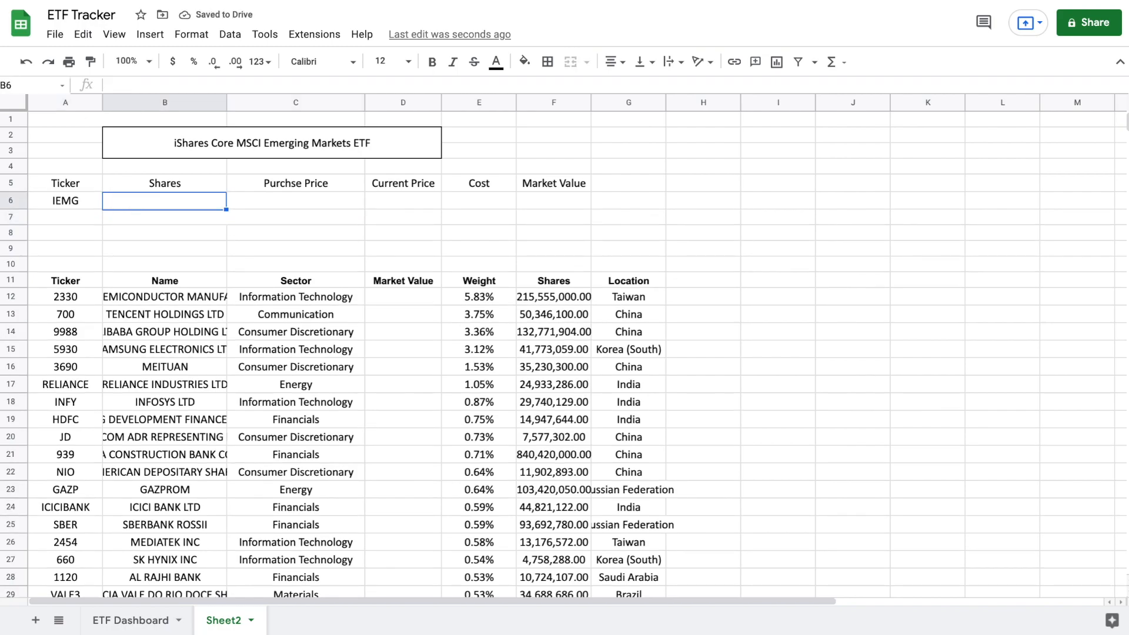
{"action": "type", "text": "18"}
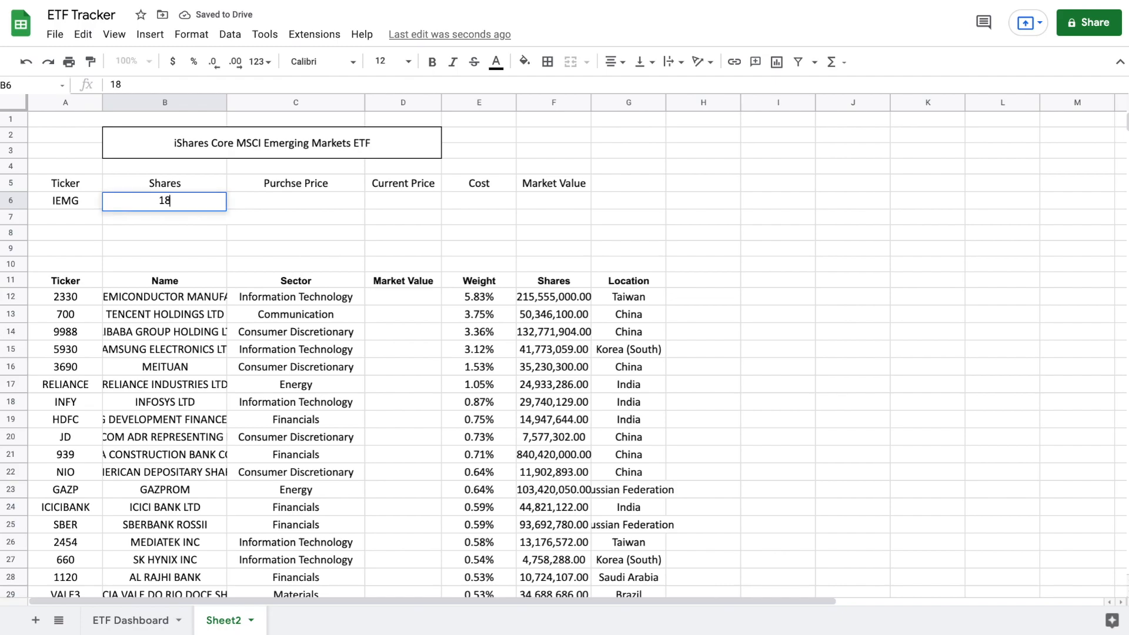
{"action": "left_click", "coordinate": [270, 203]}
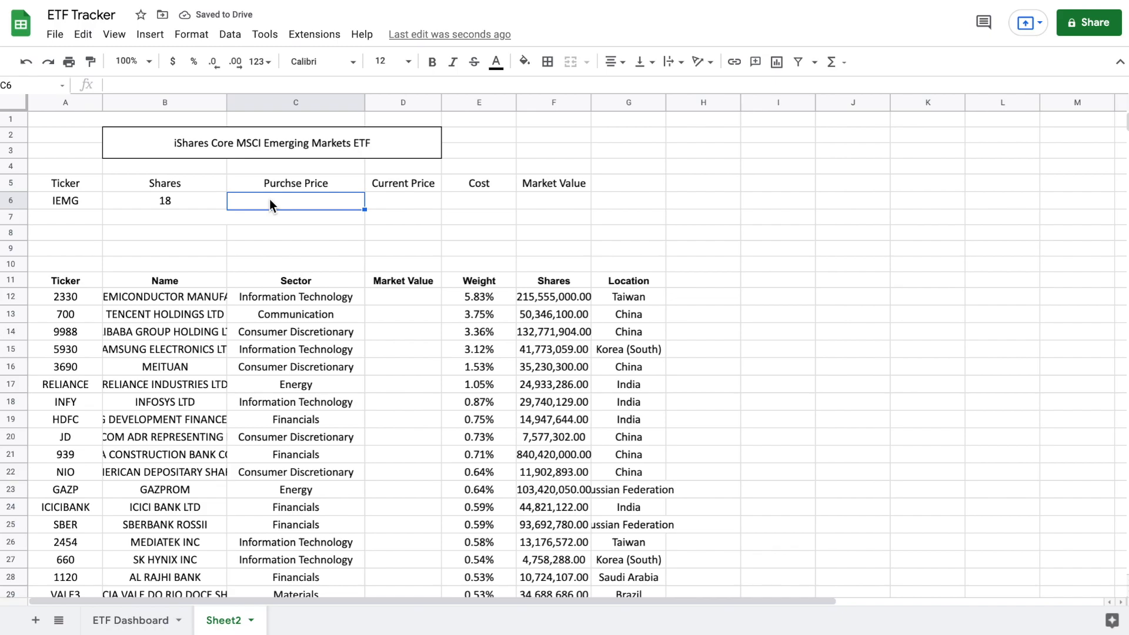
{"action": "type", "text": "60.04"}
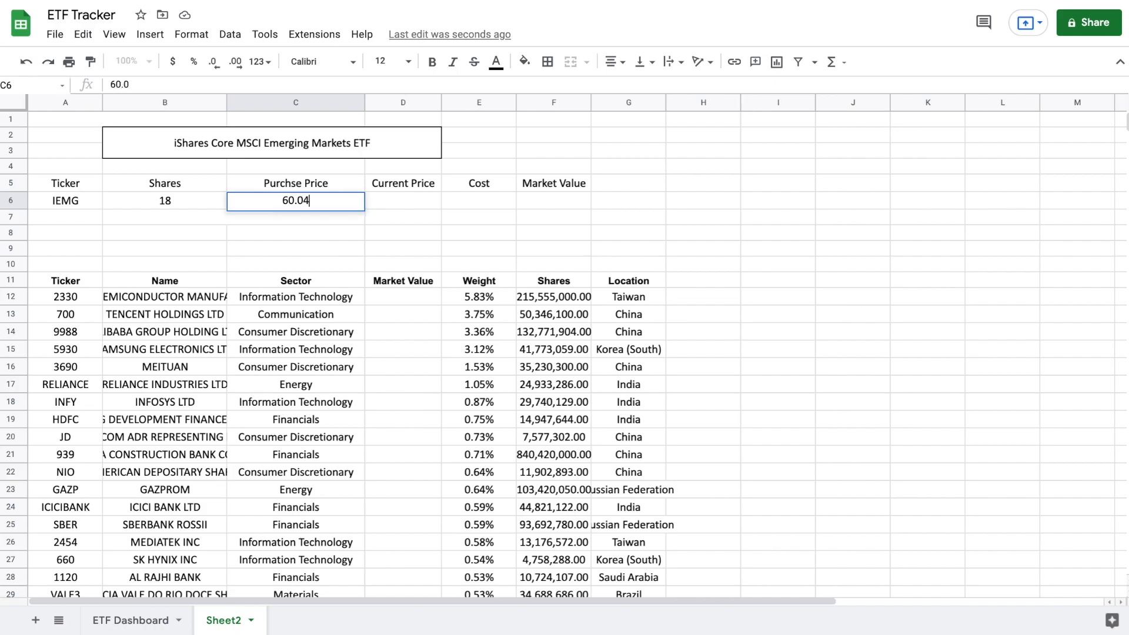
{"action": "key", "text": "Return"}
Fetch the current price in D6 with the formula =GOOGLEFINANCE(A6), referencing the ticker cell.
{"action": "key", "text": "Right"}
{"action": "key", "text": "Up"}
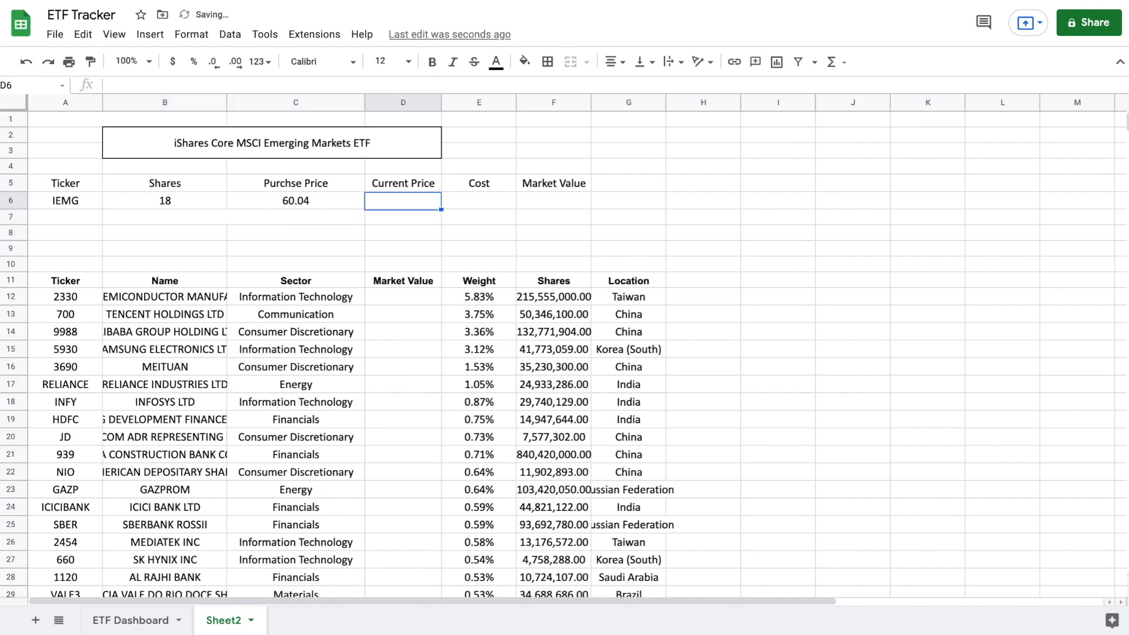
{"action": "type", "text": "=goo"}
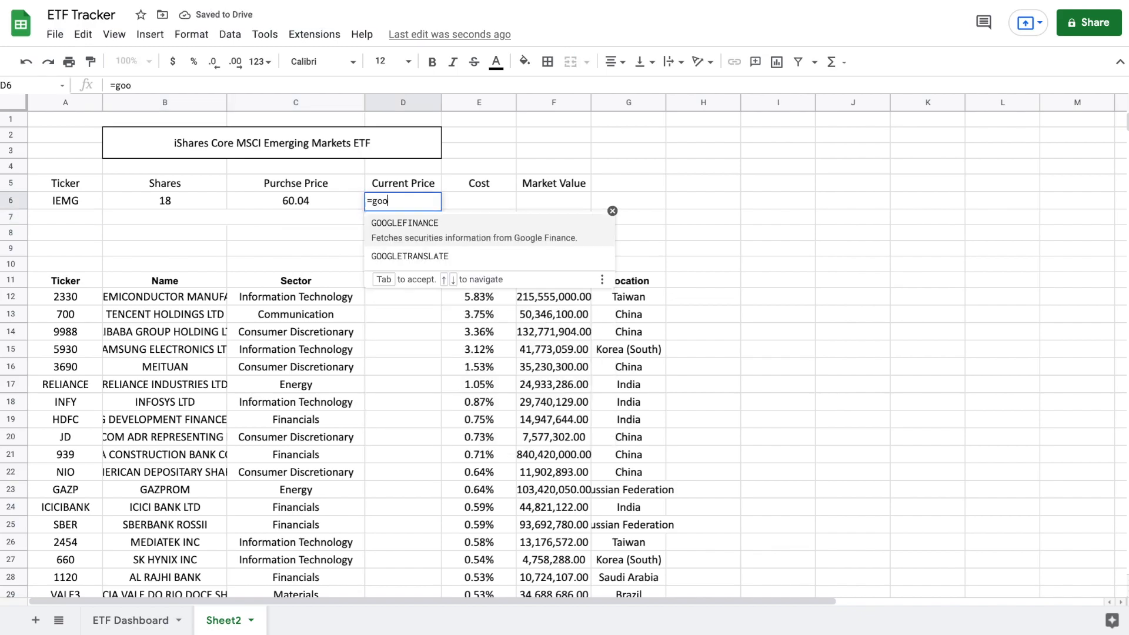
{"action": "left_click", "coordinate": [453, 225]}
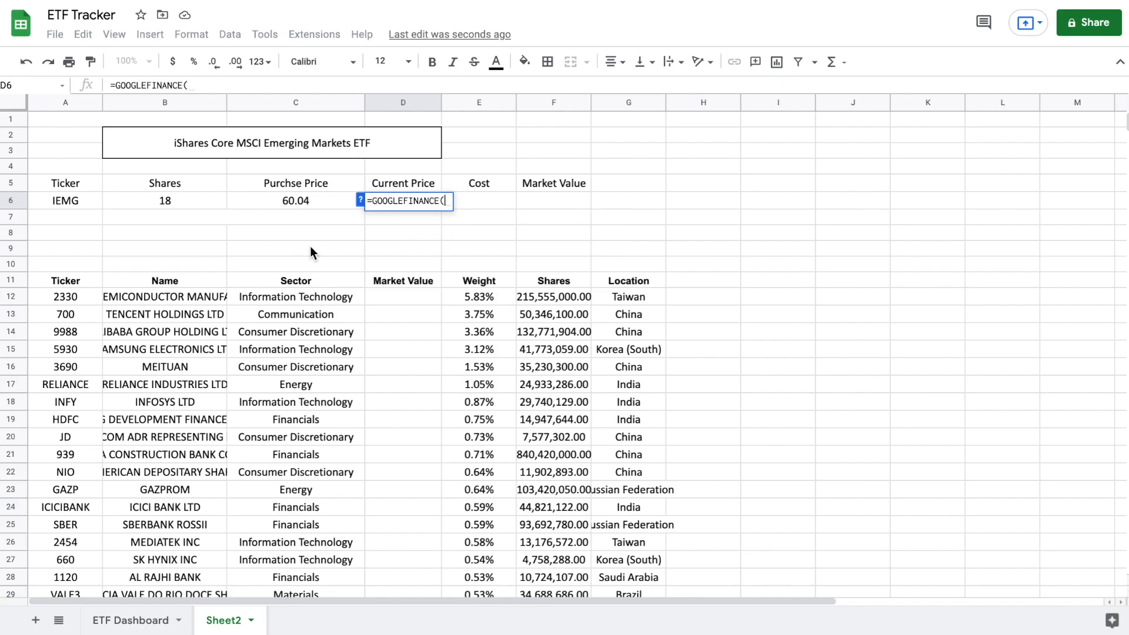
{"action": "left_click", "coordinate": [78, 201]}
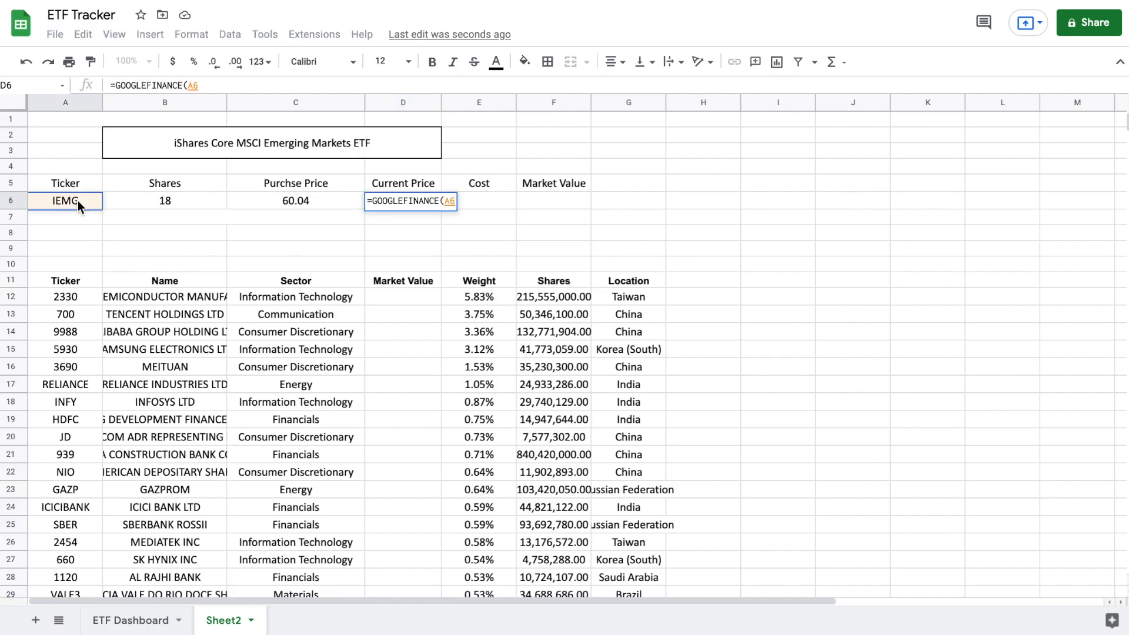
{"action": "type", "text": ")"}
{"action": "key", "text": "Return"}
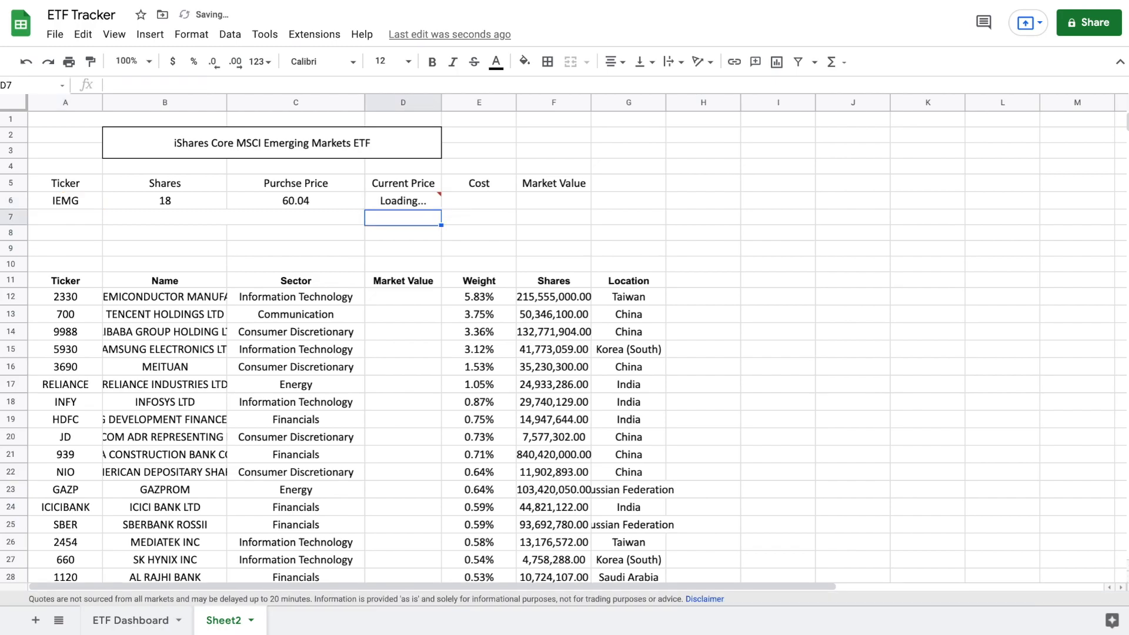
{"action": "left_click", "coordinate": [425, 200]}
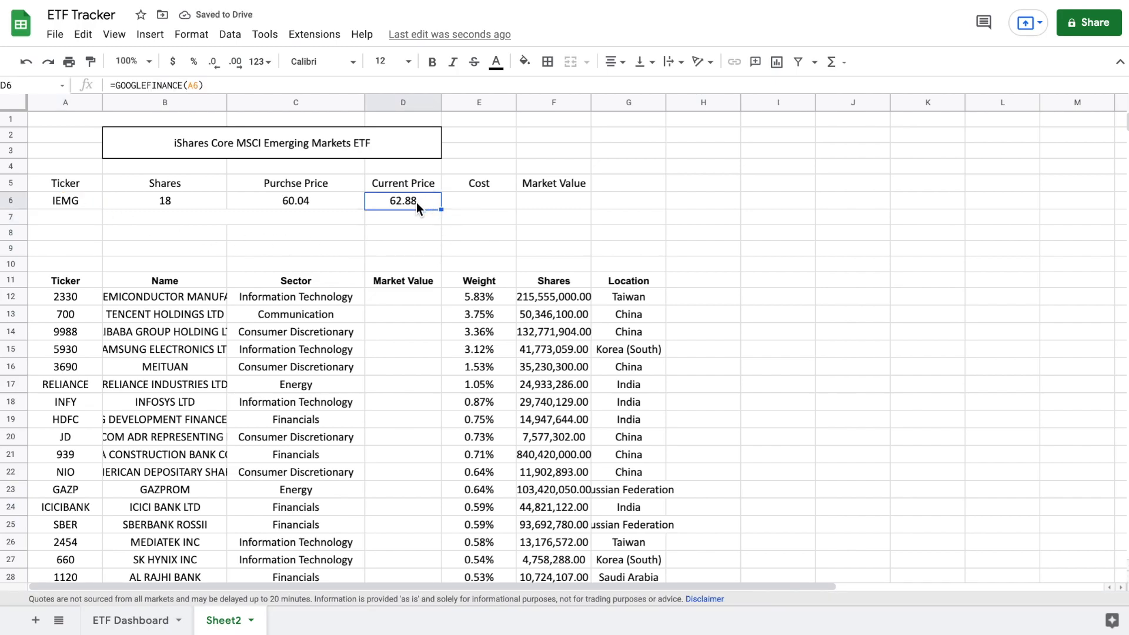
Calculate the position's cost in E6 by multiplying shares by purchase price with the formula =B6*C6.
{"action": "left_click", "coordinate": [493, 203]}
{"action": "type", "text": "="}
{"action": "left_click", "coordinate": [212, 201]}
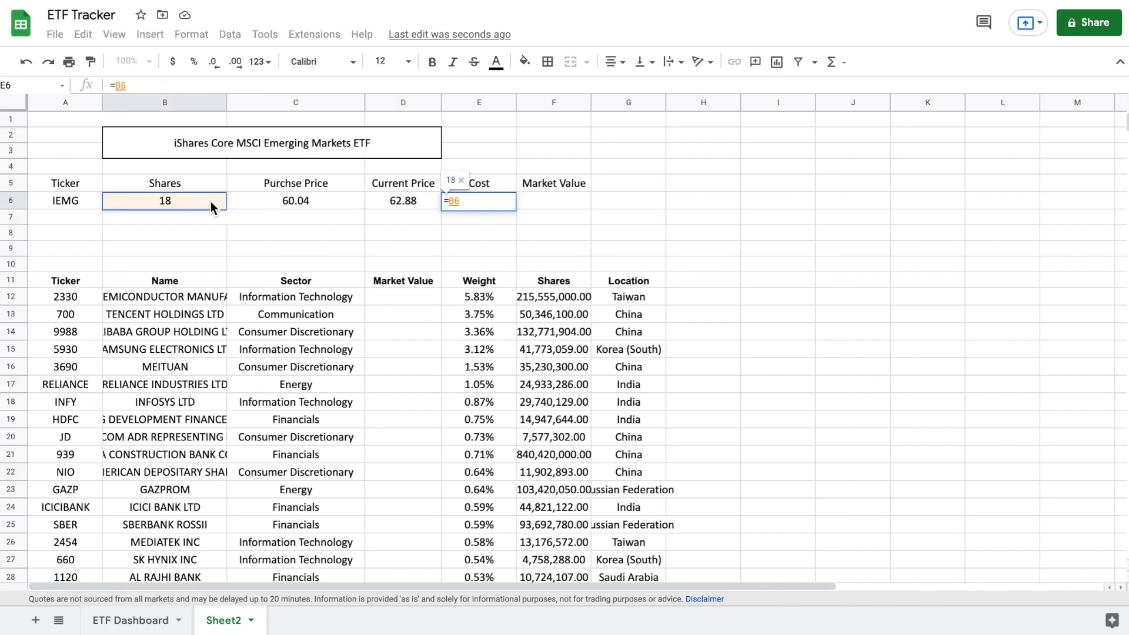
{"action": "type", "text": "*"}
{"action": "left_click", "coordinate": [288, 200]}
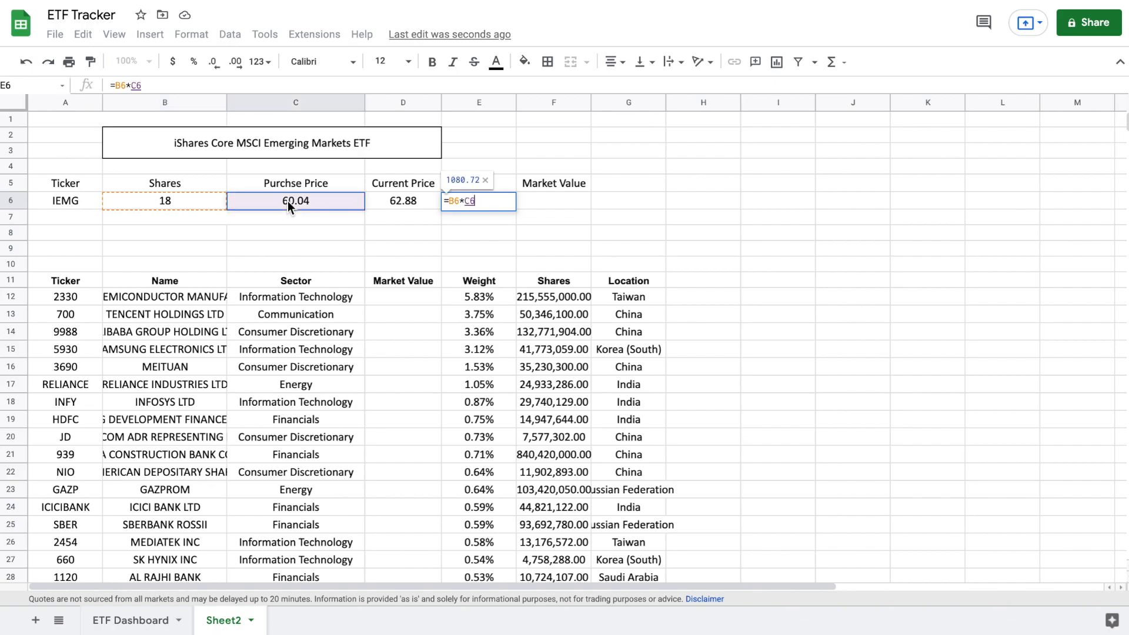
{"action": "key", "text": "Return"}
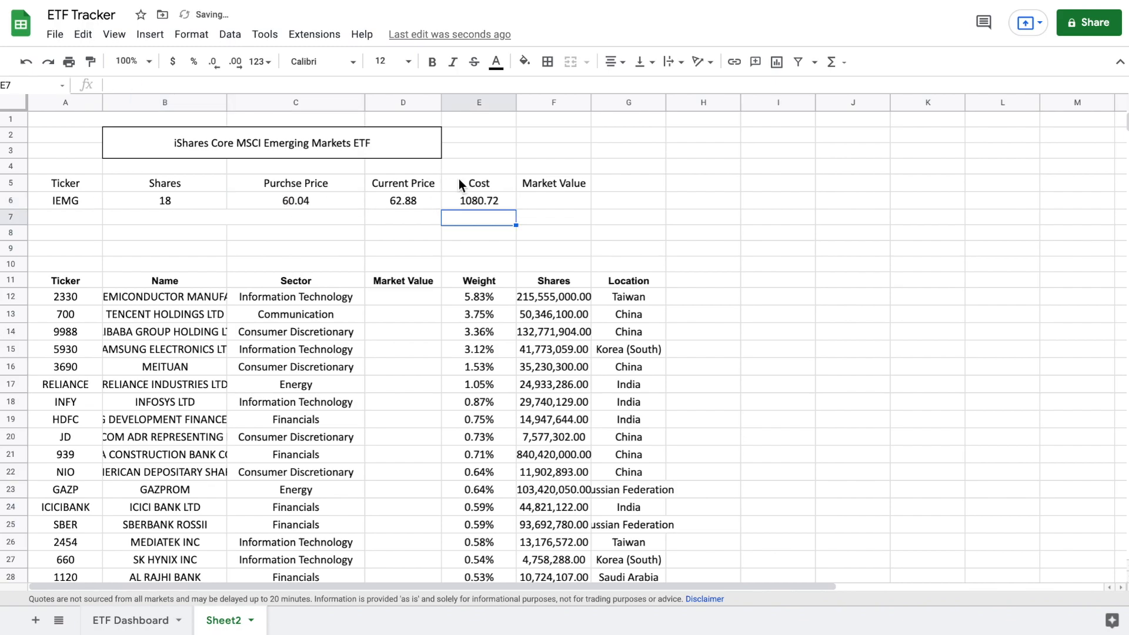
Calculate the position's market value in F6 by multiplying shares by current price with the formula =B6*D6.
{"action": "left_click", "coordinate": [551, 199]}
{"action": "type", "text": "="}
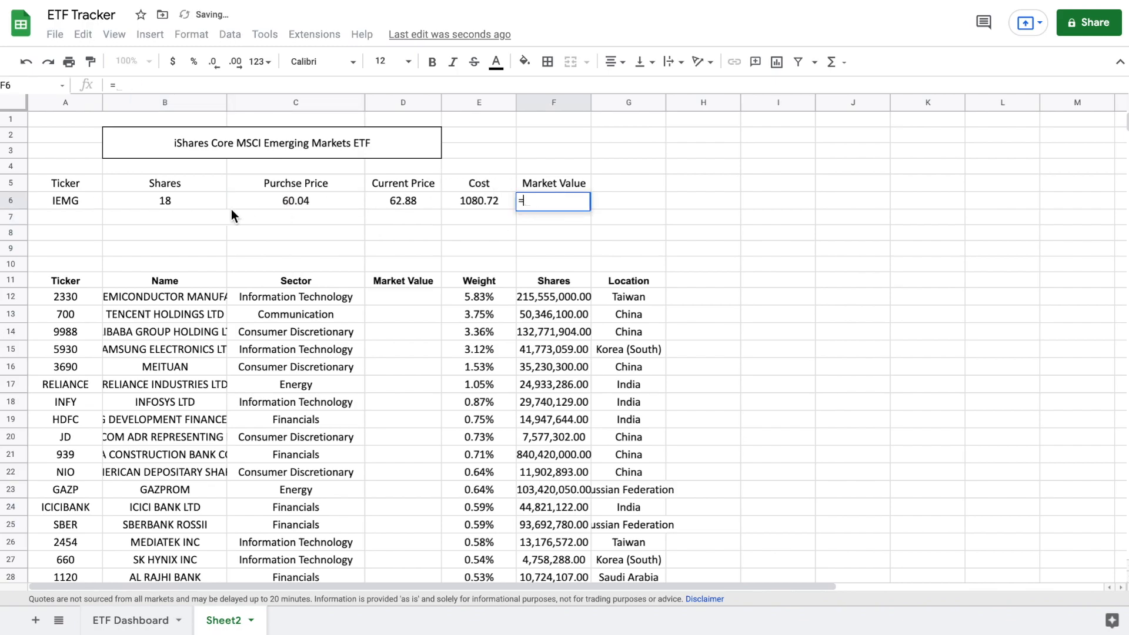
{"action": "left_click", "coordinate": [186, 200]}
{"action": "type", "text": "*"}
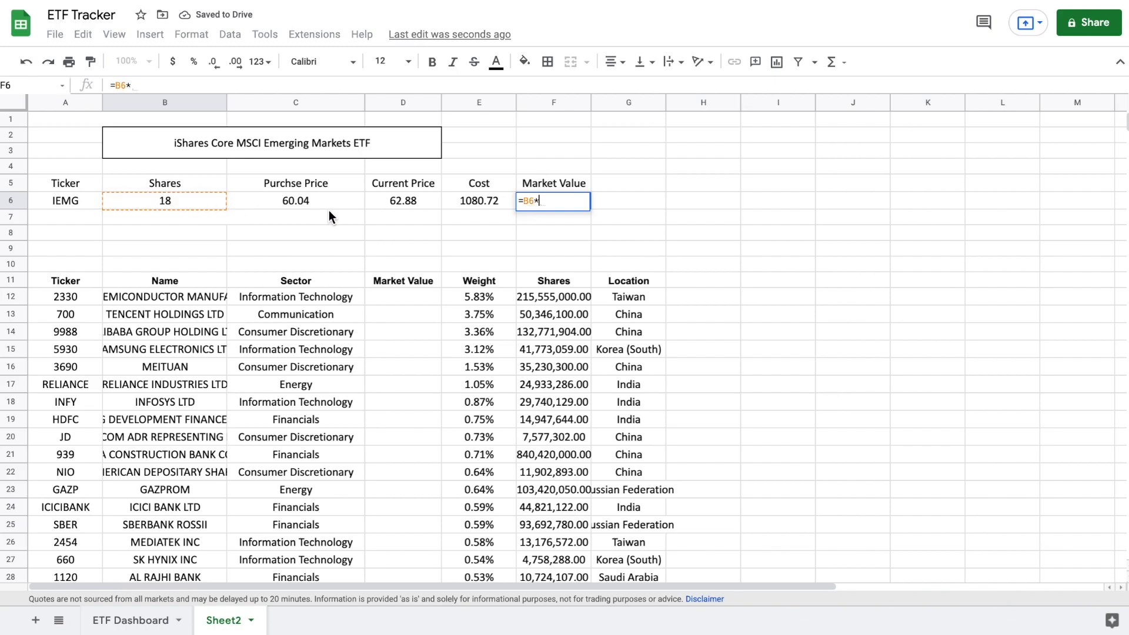
{"action": "left_click", "coordinate": [402, 201]}
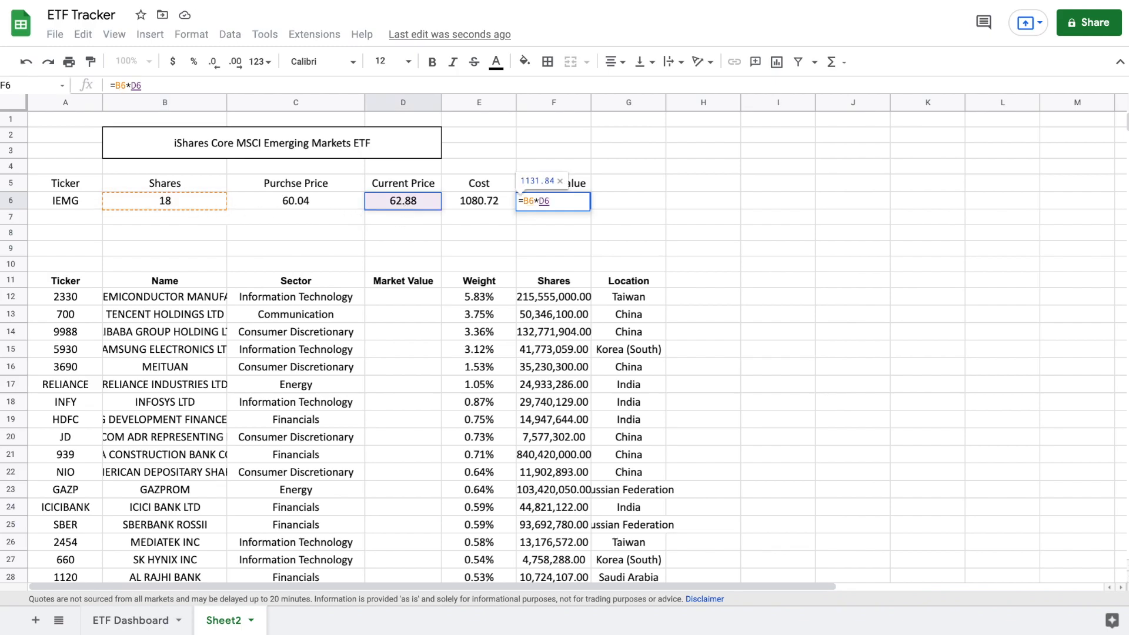
{"action": "key", "text": "Return"}
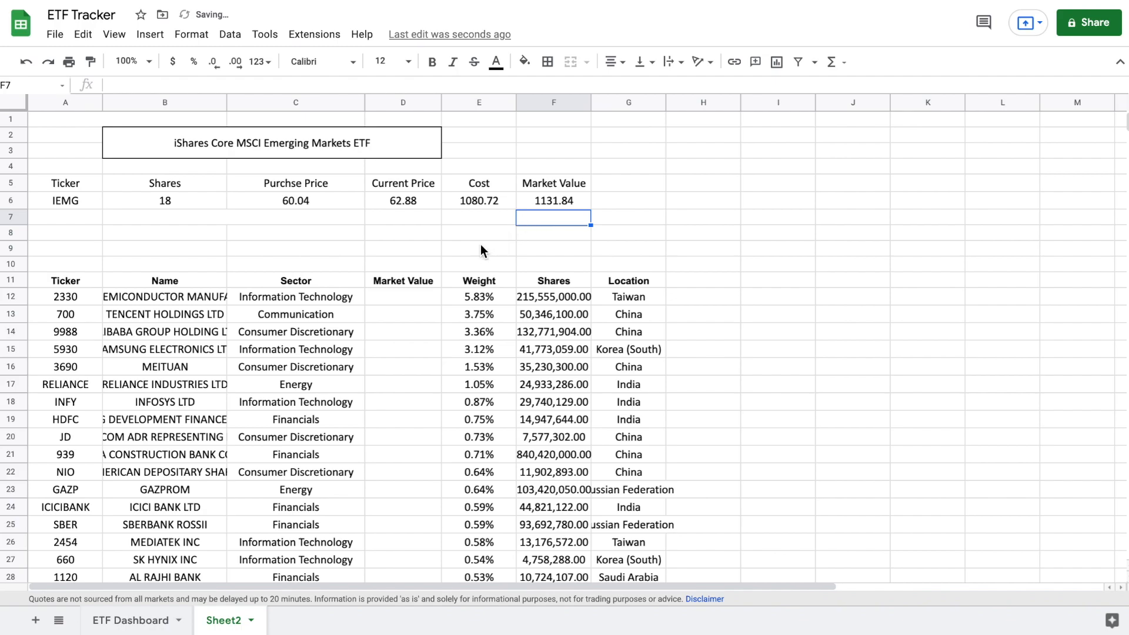
Apply borders to all cells of the position summary in A5:F6.
{"action": "left_click_drag", "start_coordinate": [87, 181], "coordinate": [550, 196]}
{"action": "left_click", "coordinate": [547, 61]}
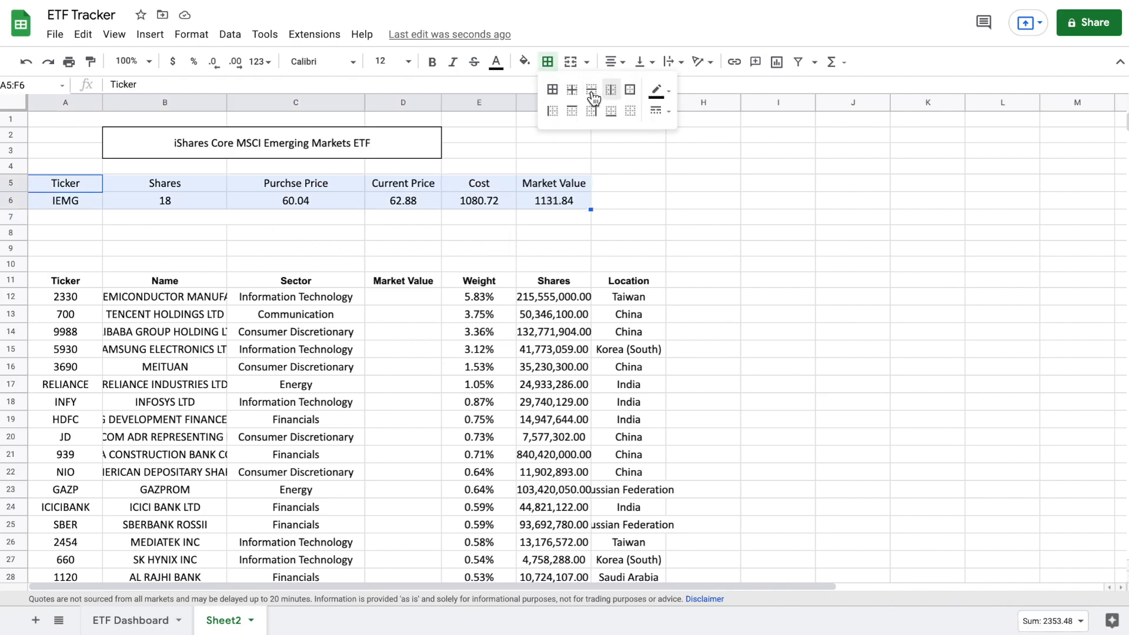
{"action": "left_click", "coordinate": [554, 92]}
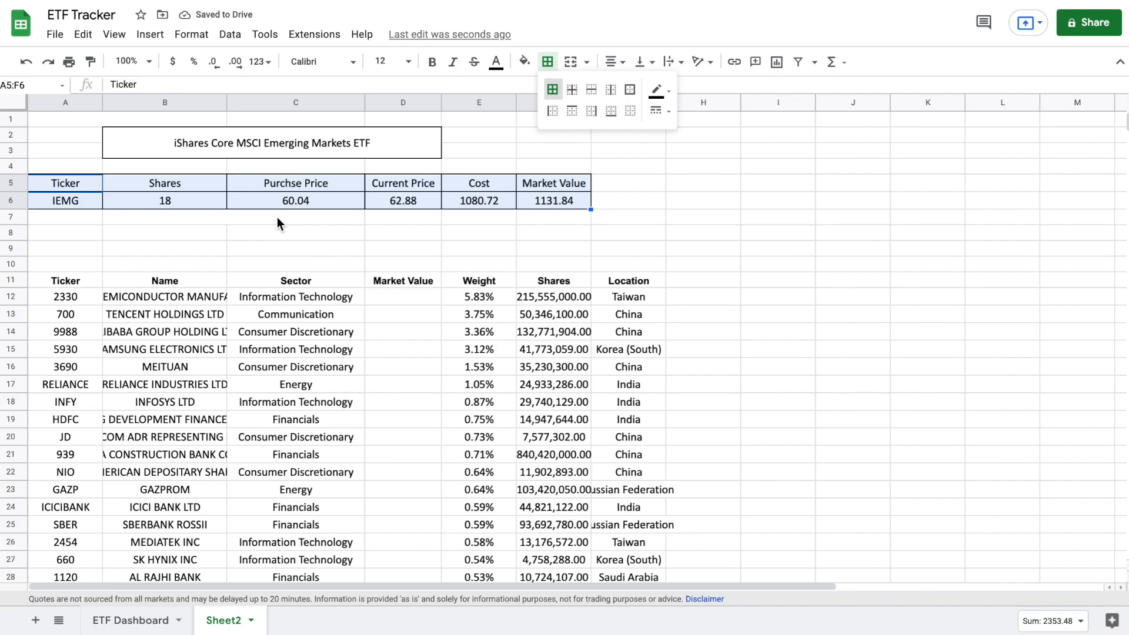
{"action": "left_click_drag", "start_coordinate": [277, 217], "coordinate": [177, 218]}
{"action": "left_click", "coordinate": [568, 66]}
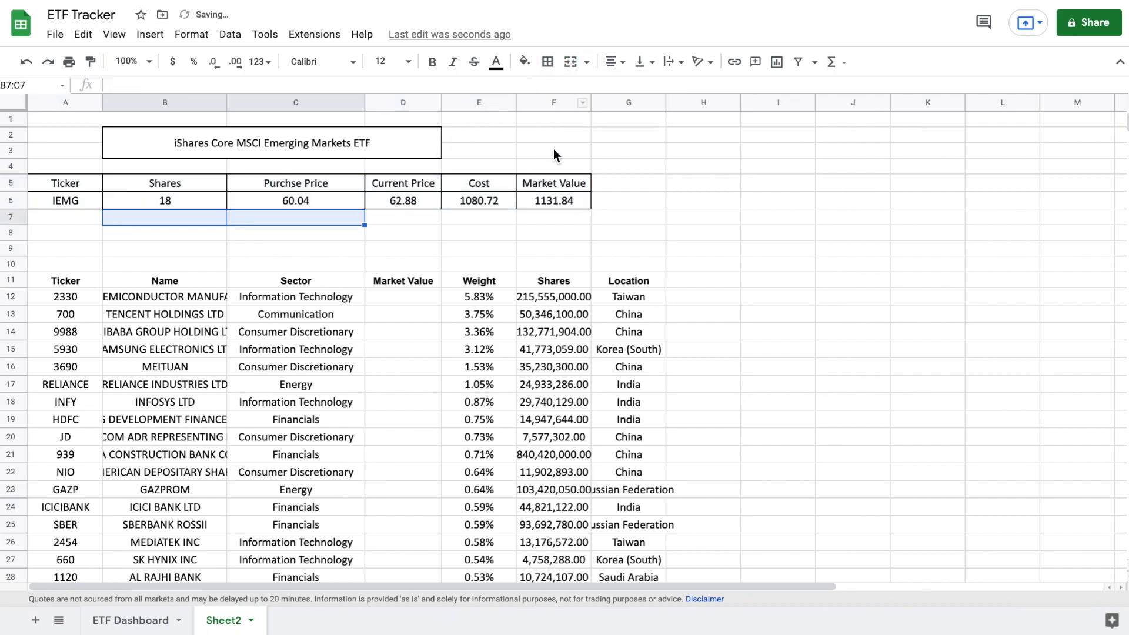
{"action": "left_click", "coordinate": [542, 152]}
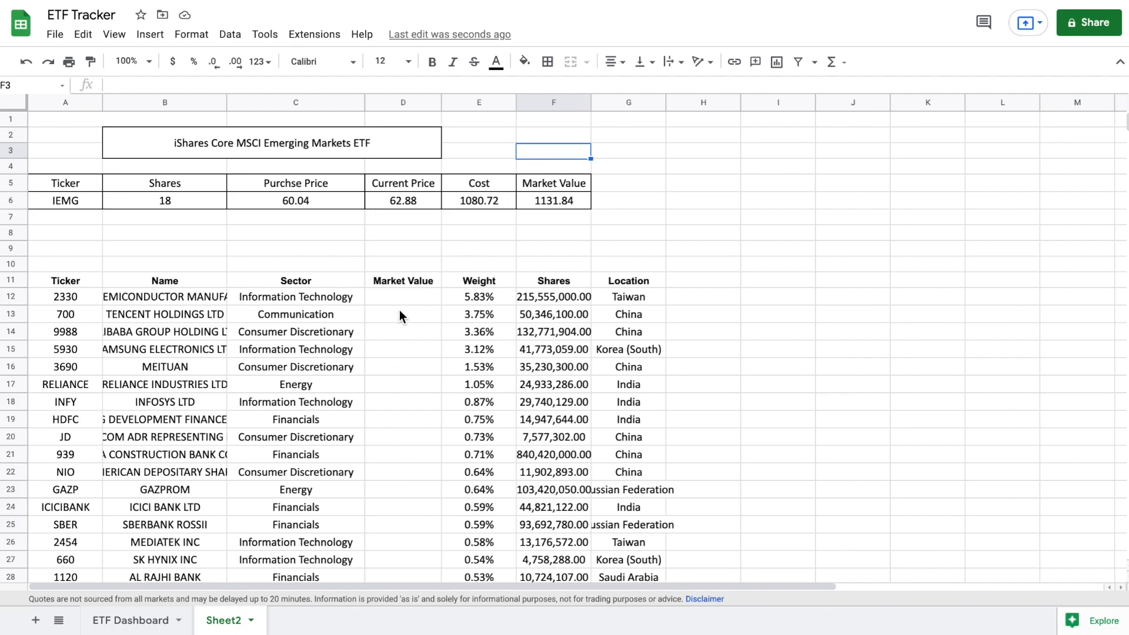
Enter the first holding's market value in D12 as weight times position value, with an absolute reference: =E12*$F$6.
{"action": "left_click", "coordinate": [408, 291]}
{"action": "type", "text": "="}
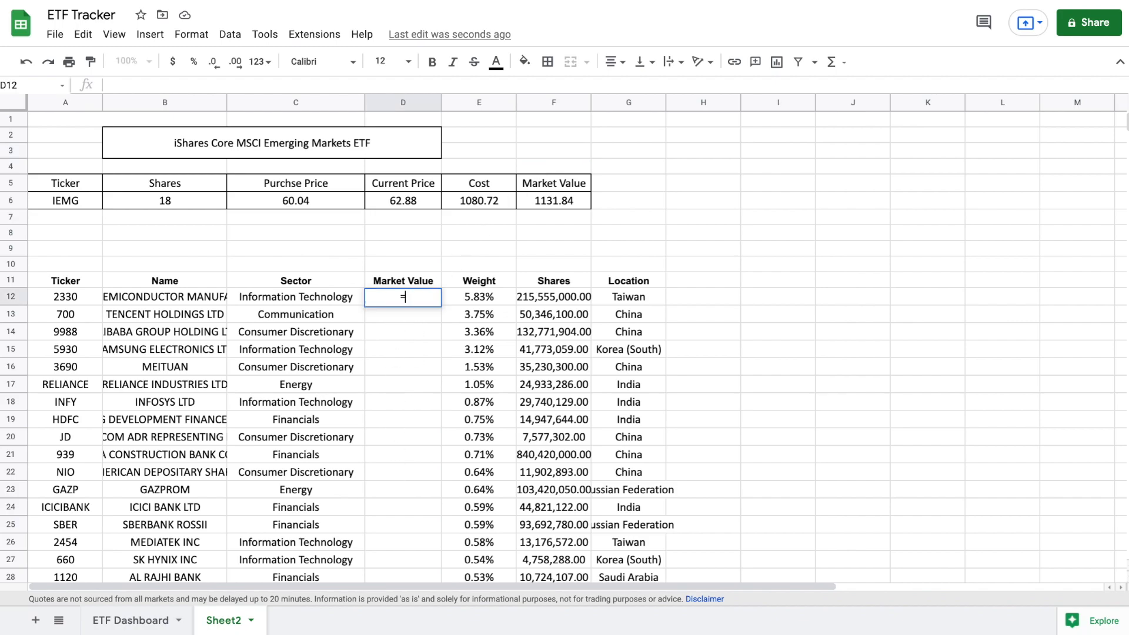
{"action": "left_click", "coordinate": [478, 297]}
{"action": "type", "text": "*"}
{"action": "left_click", "coordinate": [545, 202]}
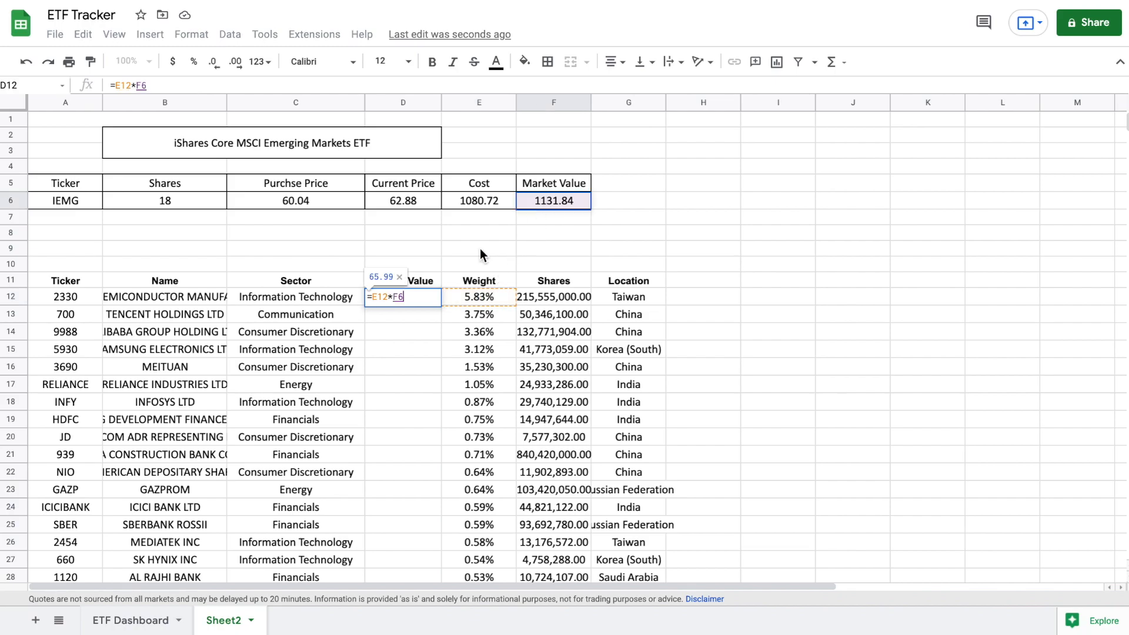
{"action": "left_click", "coordinate": [395, 298]}
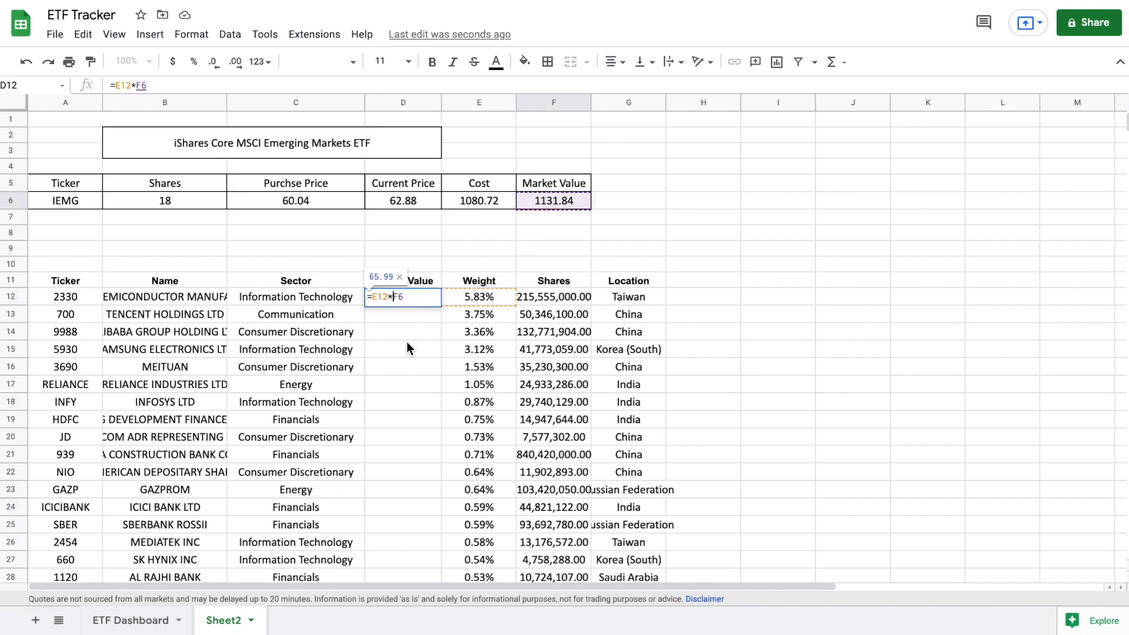
{"action": "type", "text": "$"}
{"action": "key", "text": "Right"}
{"action": "type", "text": "$"}
{"action": "key", "text": "Return"}
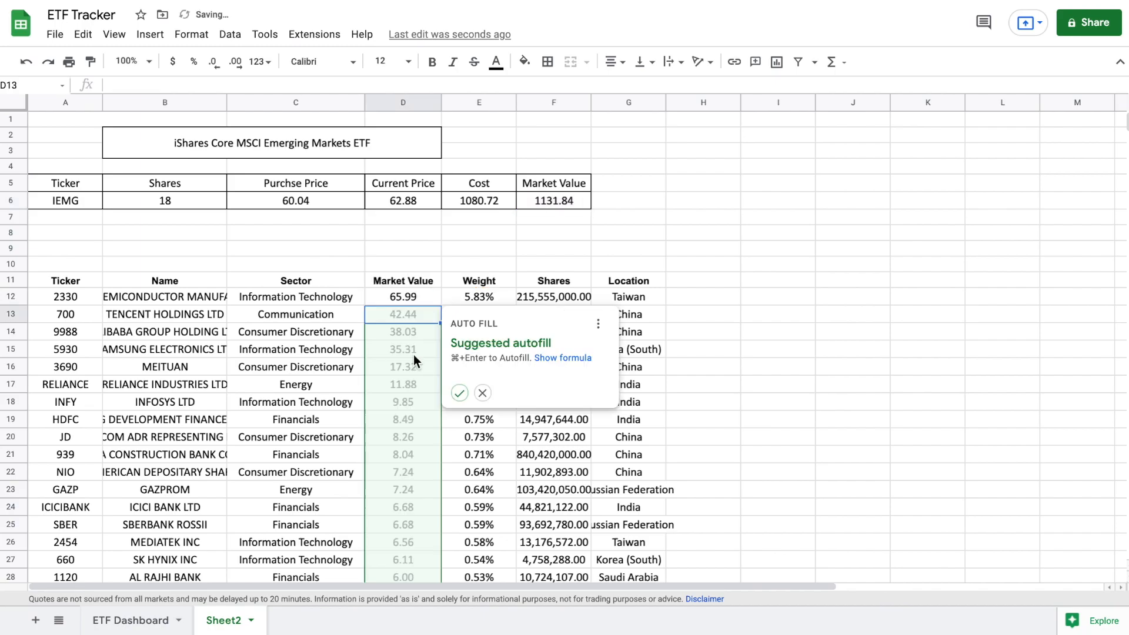
Accept the suggested autofill to extend the market value formula down column D from D13.
{"action": "left_click", "coordinate": [460, 393]}
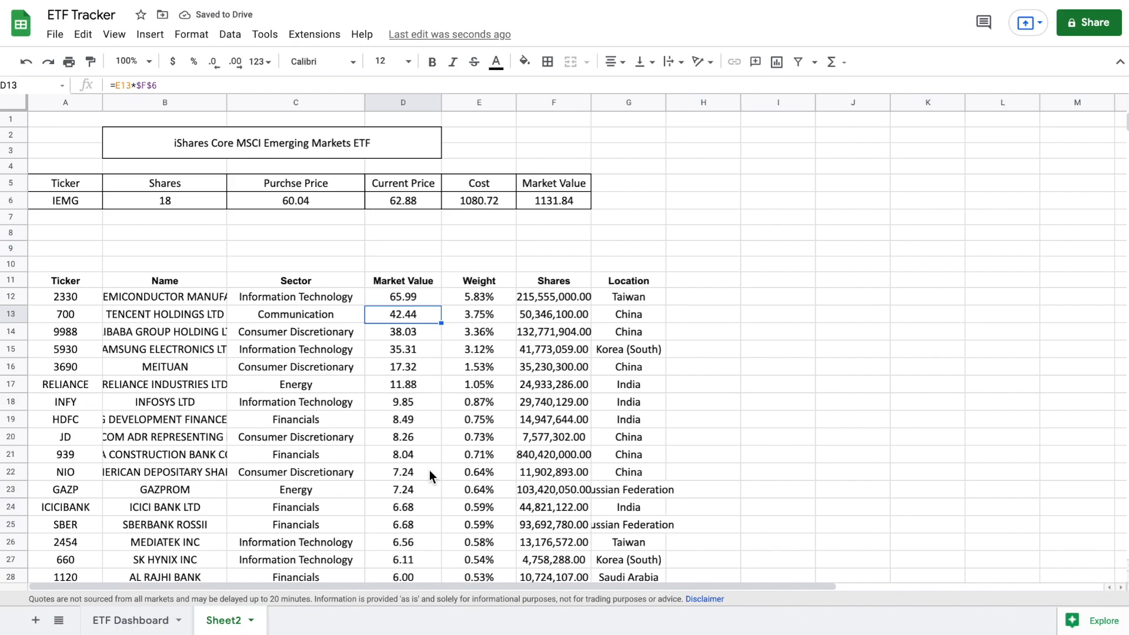
{"action": "scroll", "coordinate": [429, 470], "scroll_direction": "down", "scroll_amount": 5}
{"action": "scroll", "coordinate": [429, 471], "scroll_direction": "up", "scroll_amount": 1}
{"action": "scroll", "coordinate": [429, 471], "scroll_direction": "up", "scroll_amount": 3}
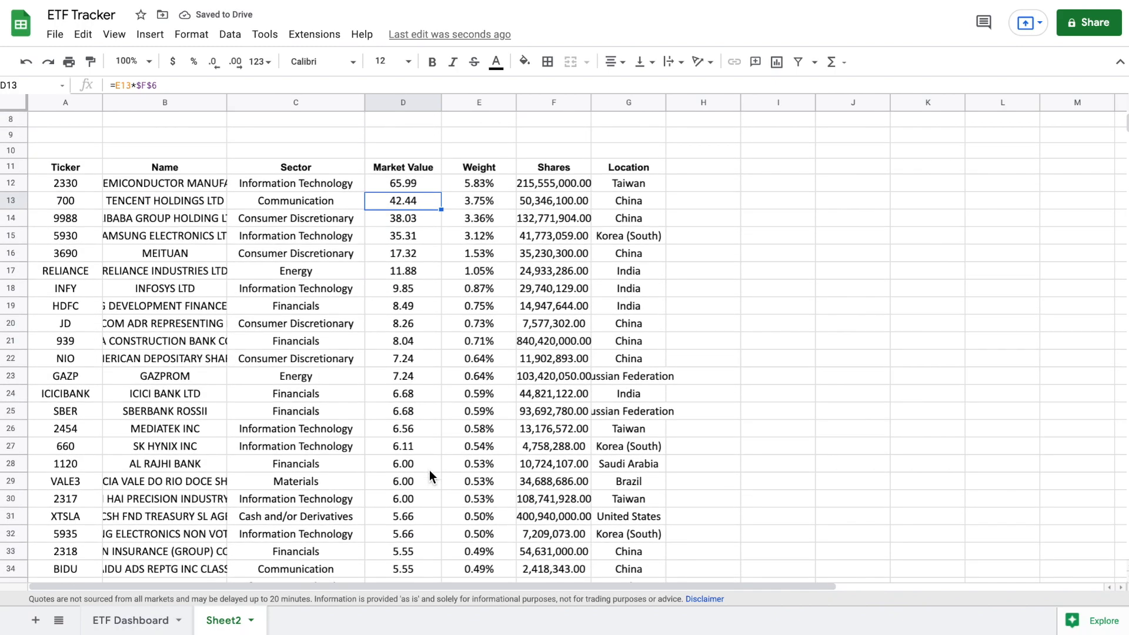
Put an outer border around the holdings header row, A11:G11.
{"action": "left_click_drag", "start_coordinate": [72, 251], "coordinate": [617, 250]}
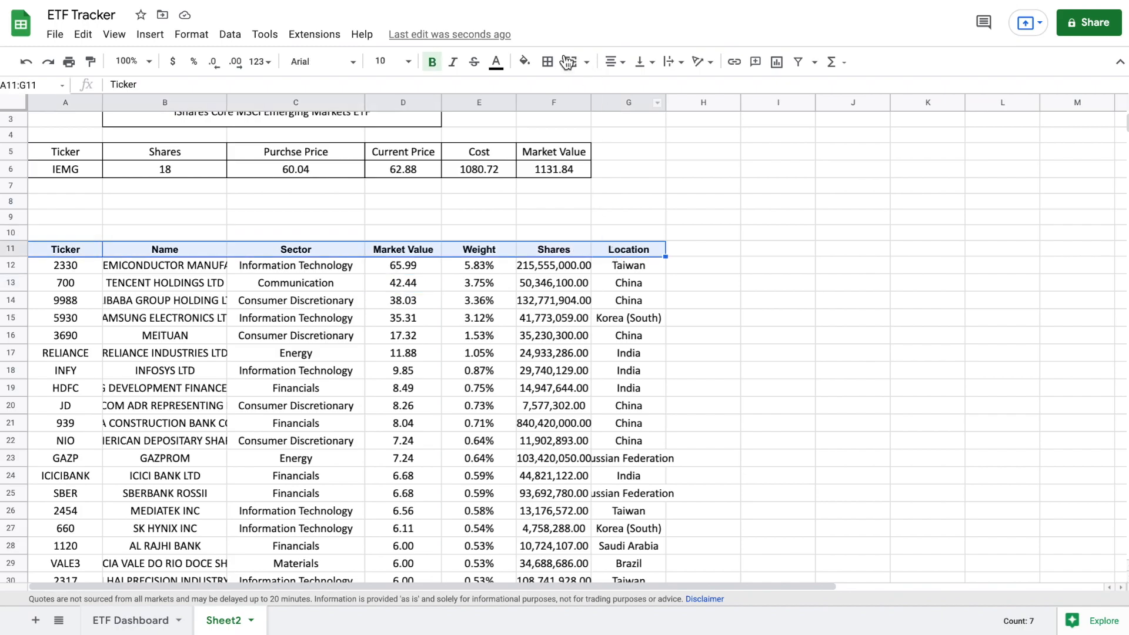
{"action": "left_click", "coordinate": [547, 62]}
{"action": "left_click", "coordinate": [630, 90]}
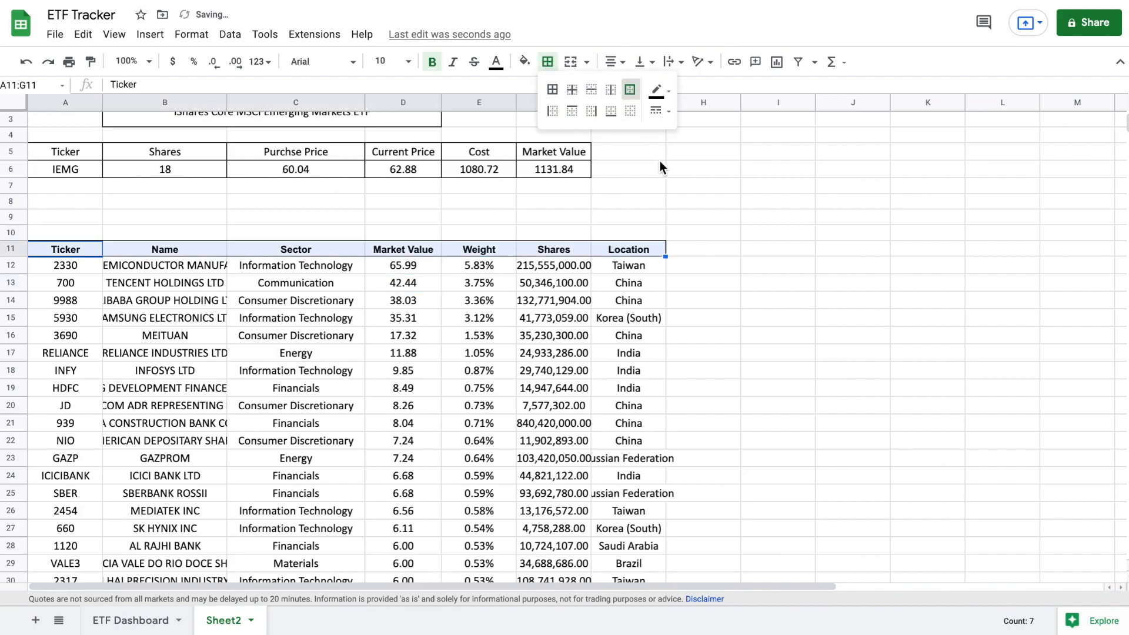
{"action": "left_click", "coordinate": [675, 248]}
{"action": "scroll", "coordinate": [675, 249], "scroll_direction": "up", "scroll_amount": 1}
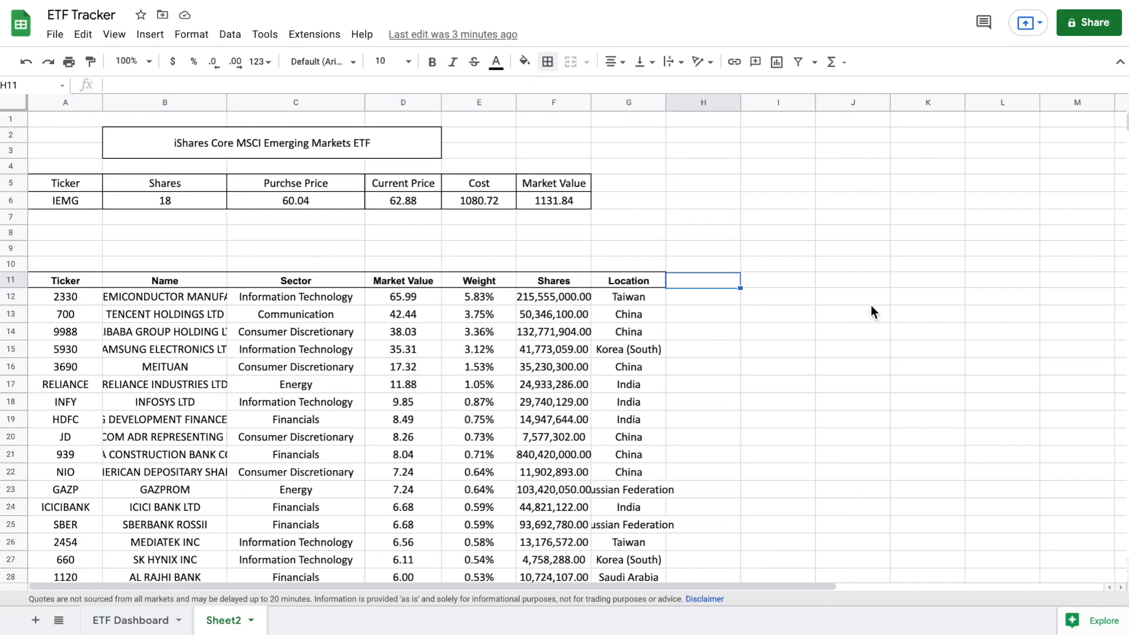
Clear the holdings with 0.00% weight at the end of the list, from row 2225 down across columns A to G.
{"action": "left_click_drag", "start_coordinate": [1128, 122], "coordinate": [1127, 548]}
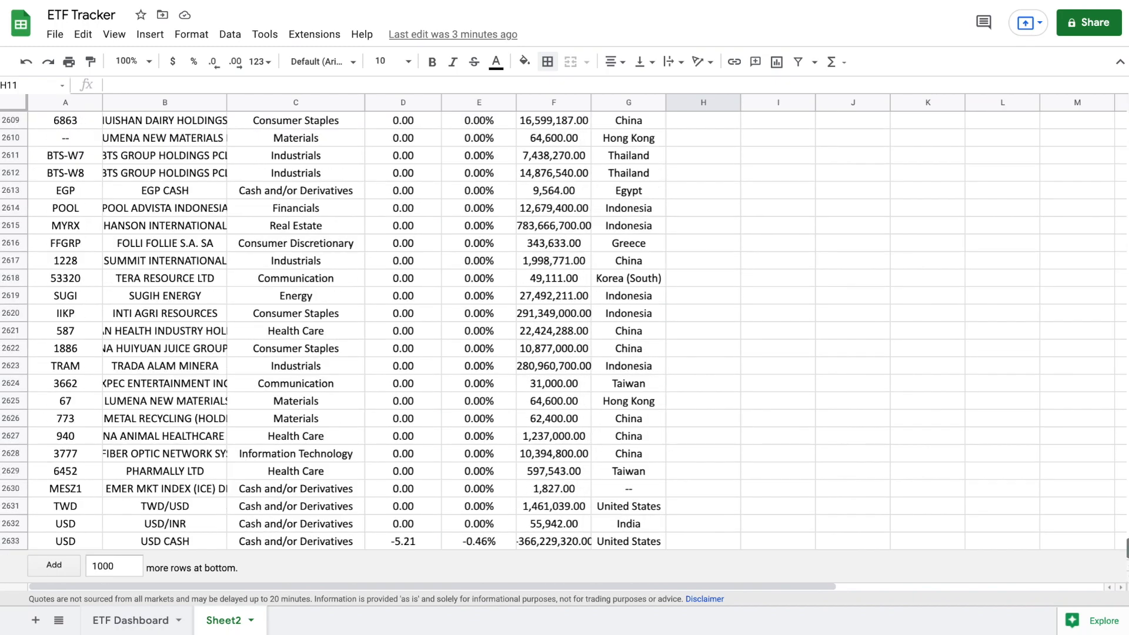
{"action": "scroll", "coordinate": [573, 381], "scroll_direction": "up", "scroll_amount": 2}
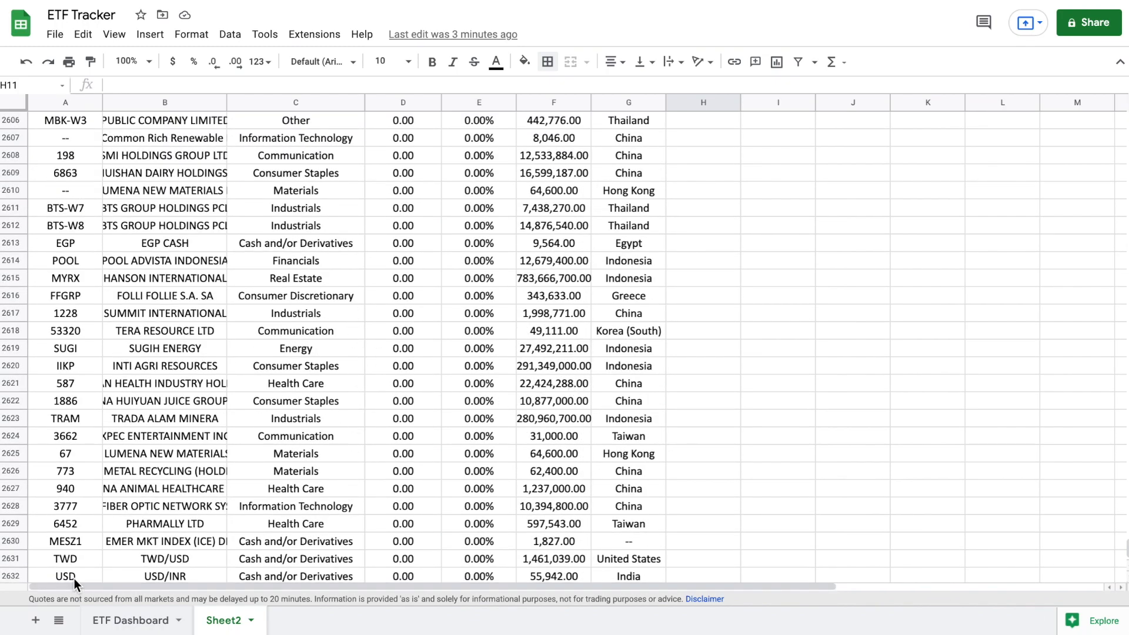
{"action": "left_click_drag", "start_coordinate": [73, 576], "coordinate": [280, 574]}
{"action": "left_click_drag", "start_coordinate": [610, 574], "coordinate": [553, 5]}
{"action": "left_click_drag", "start_coordinate": [572, 62], "coordinate": [615, 525]}
{"action": "key", "text": "Delete"}
{"action": "left_click", "coordinate": [724, 424]}
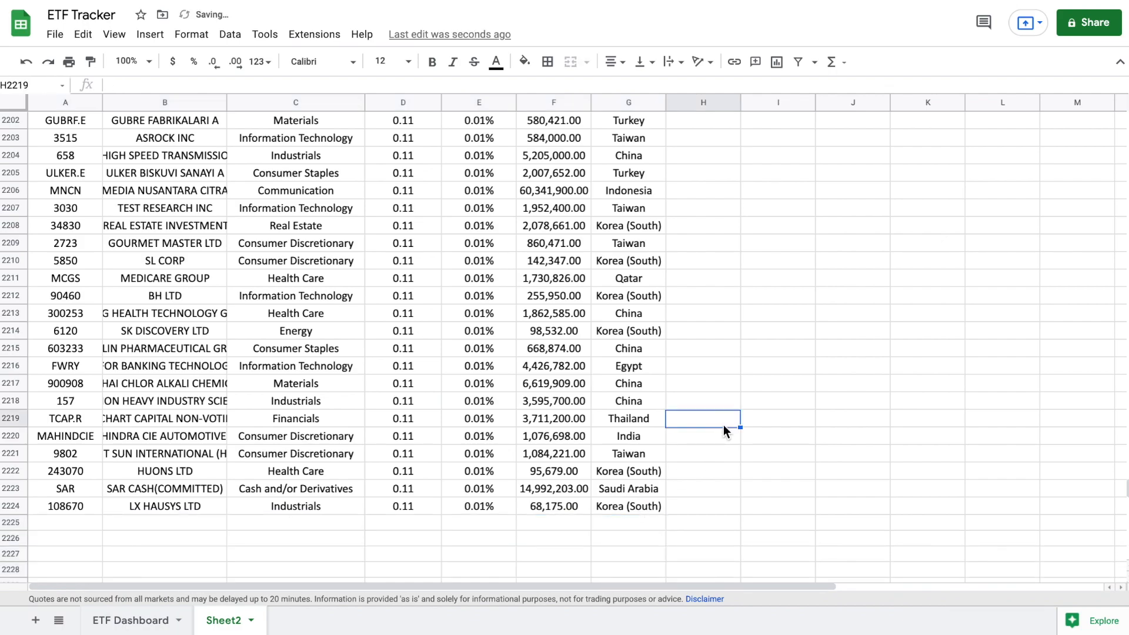
Put an outer border around the whole holdings table, A11:G2224.
{"action": "left_click_drag", "start_coordinate": [66, 510], "coordinate": [637, 514]}
{"action": "key", "text": "ctrl+shift+Up"}
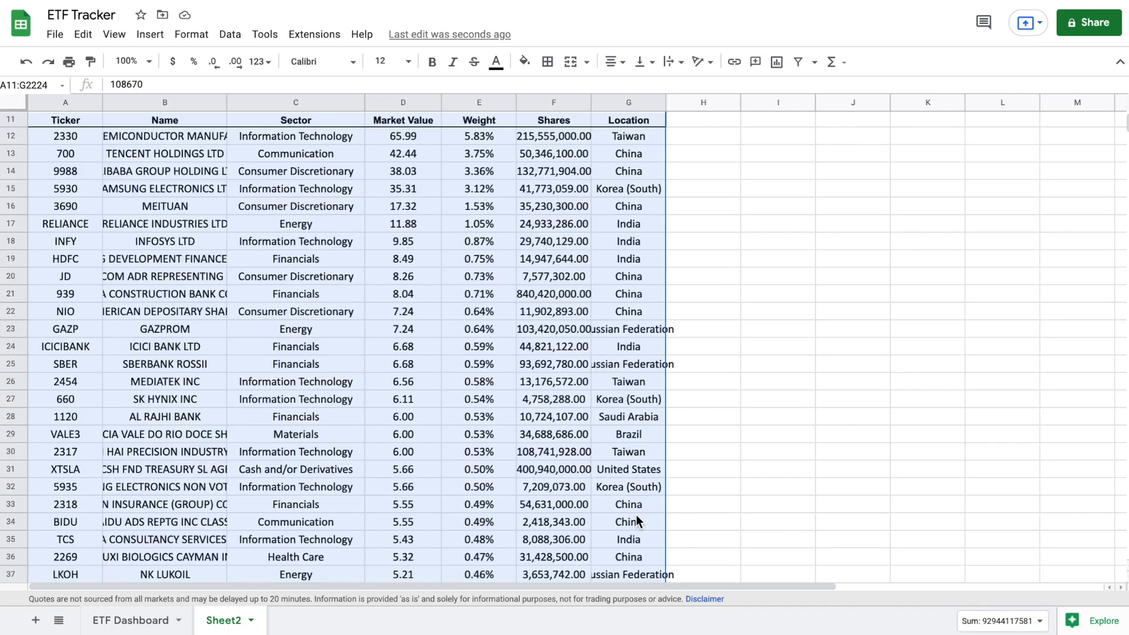
{"action": "left_click", "coordinate": [549, 63]}
{"action": "left_click", "coordinate": [629, 90]}
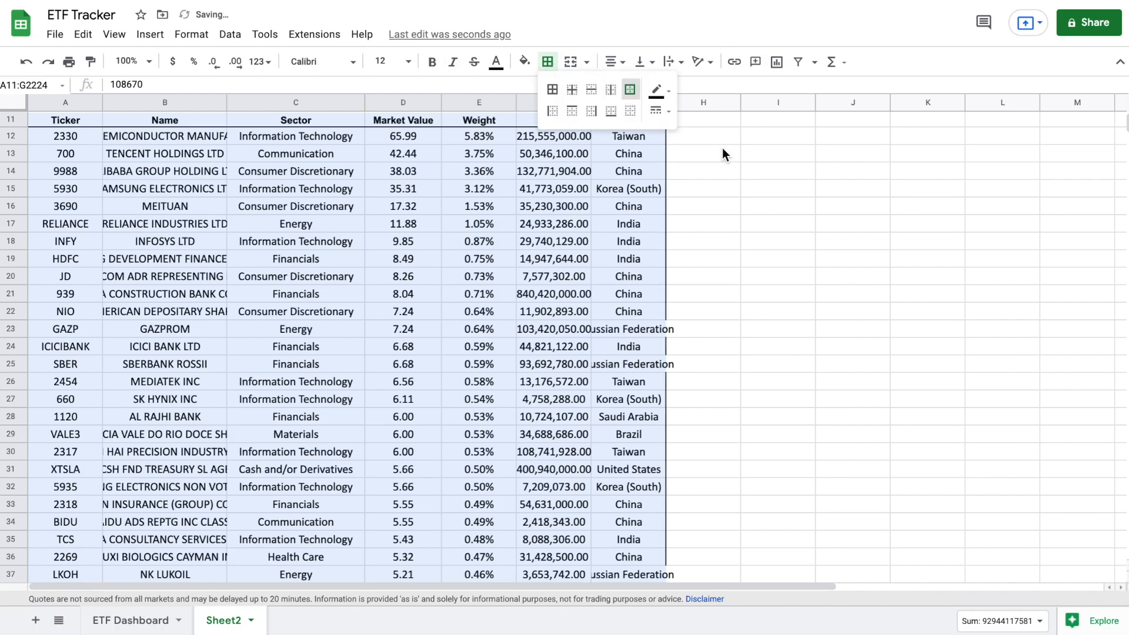
{"action": "left_click", "coordinate": [723, 150]}
{"action": "scroll", "coordinate": [722, 148], "scroll_direction": "up", "scroll_amount": 2}
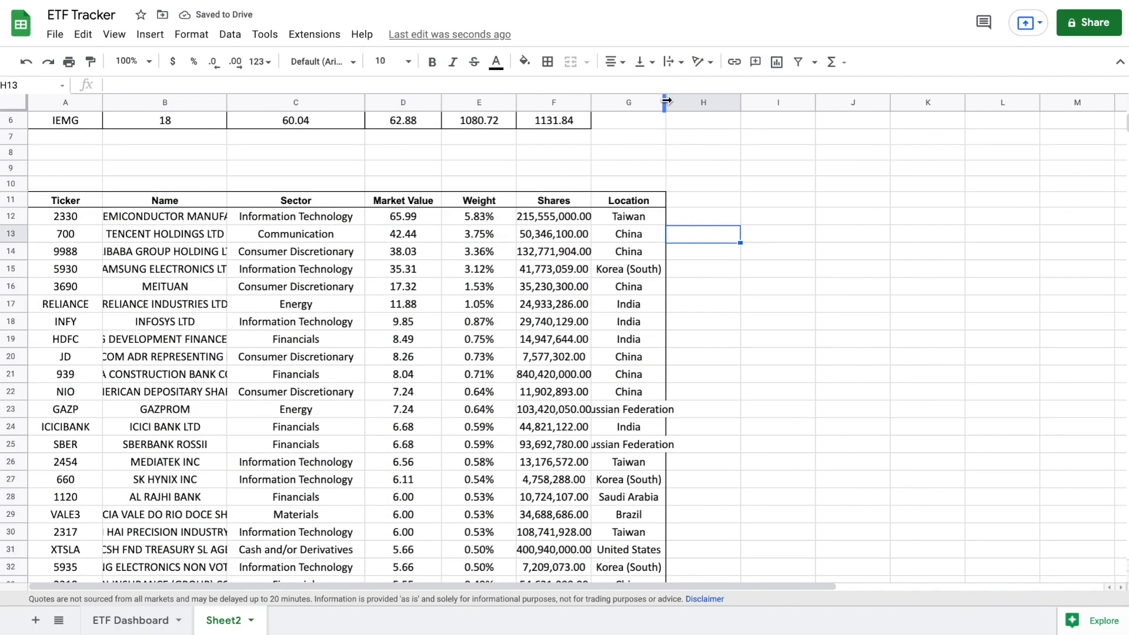
Widen the Location column G and the Name column B so their longest entries fit.
{"action": "left_click_drag", "start_coordinate": [667, 103], "coordinate": [689, 104]}
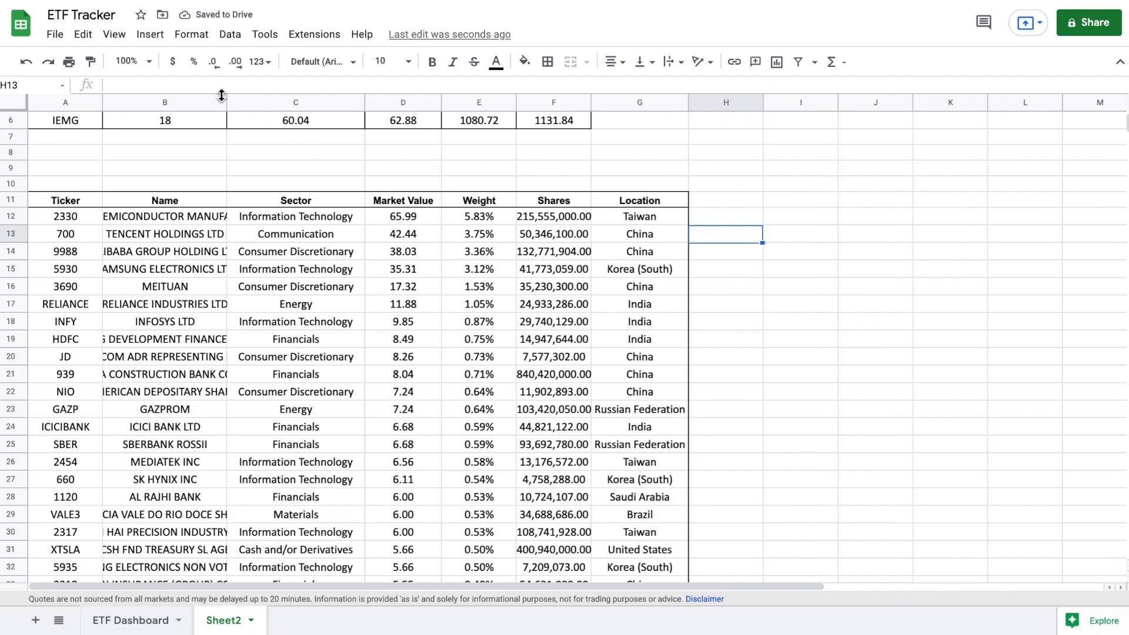
{"action": "left_click_drag", "start_coordinate": [227, 99], "coordinate": [329, 107]}
{"action": "scroll", "coordinate": [389, 225], "scroll_direction": "up", "scroll_amount": 2}
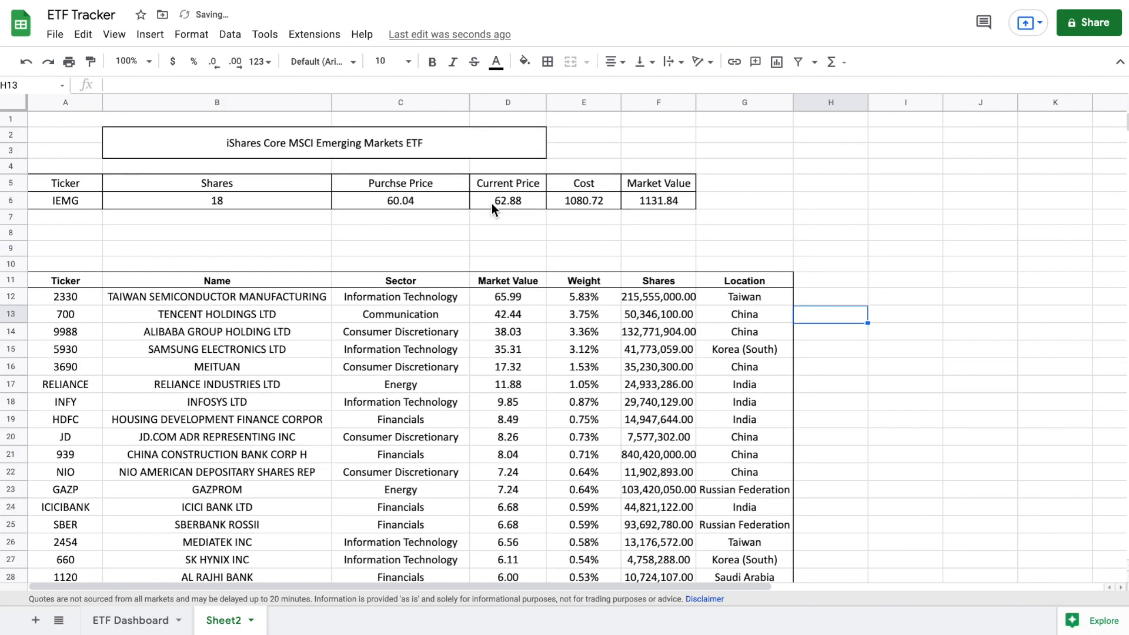
{"action": "left_click", "coordinate": [831, 219]}
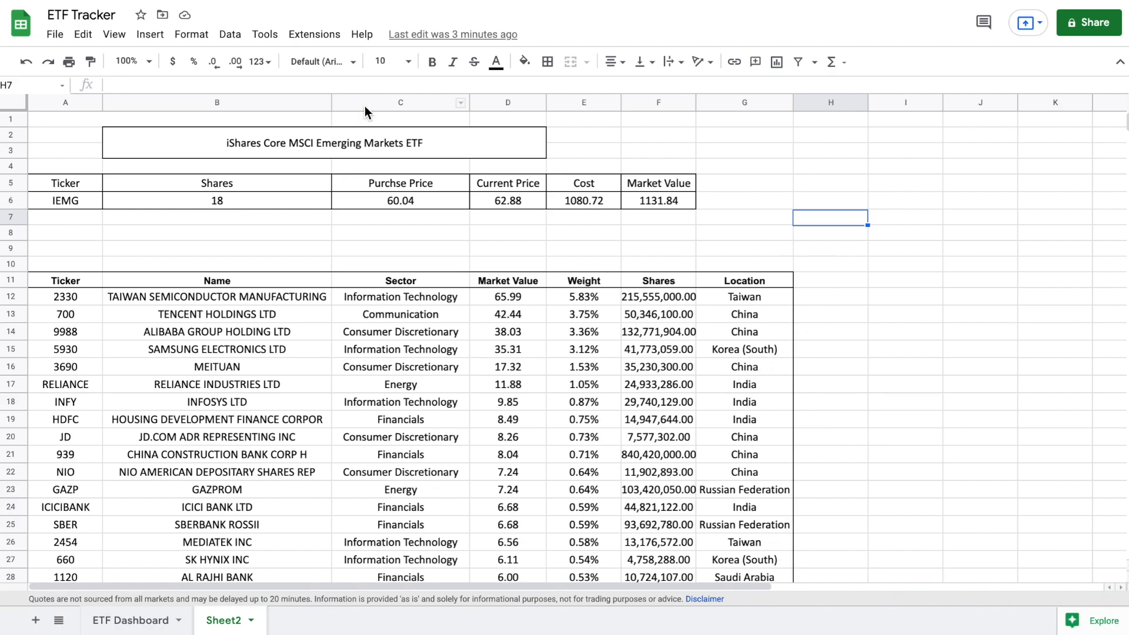
Replace every instance of "Korea (South)" with "South Korea" across all sheets using Find and replace.
{"action": "left_click", "coordinate": [83, 34]}
{"action": "left_click", "coordinate": [163, 286]}
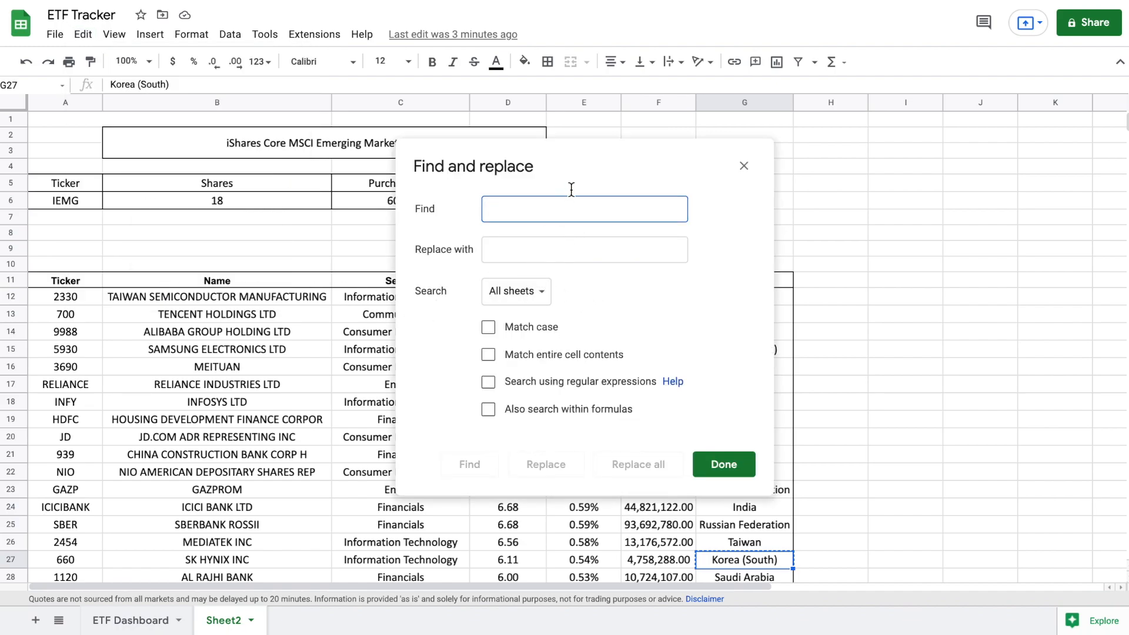
{"action": "left_click_drag", "start_coordinate": [546, 165], "coordinate": [377, 153]}
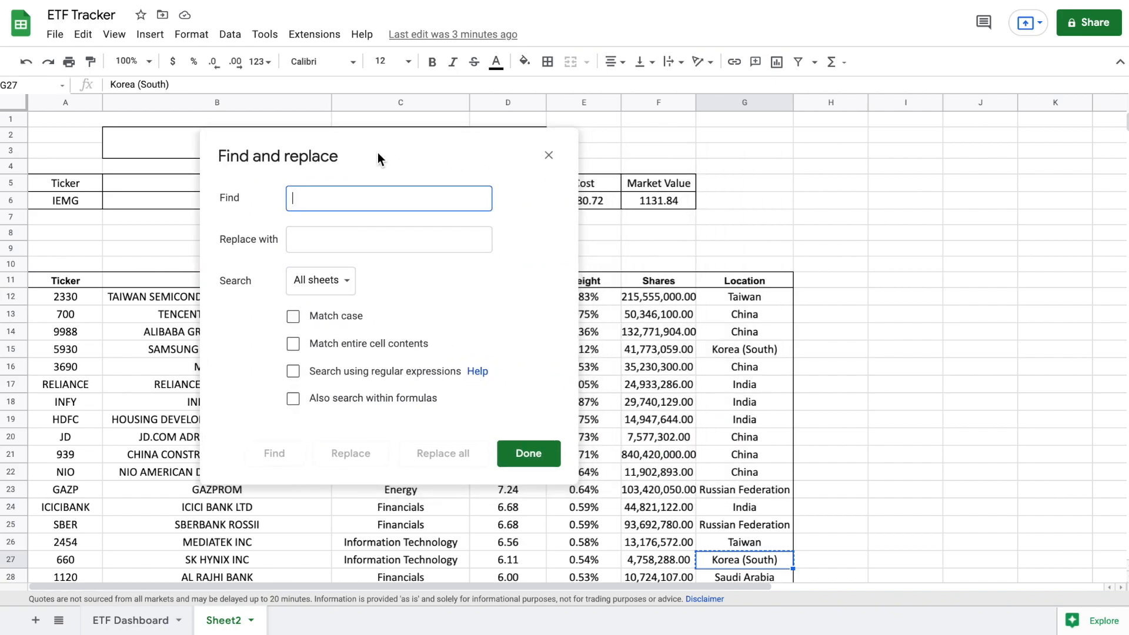
{"action": "left_click", "coordinate": [718, 351]}
{"action": "key", "text": "ctrl+c"}
{"action": "left_click", "coordinate": [452, 198]}
{"action": "key", "text": "ctrl+v"}
{"action": "left_click", "coordinate": [426, 232]}
{"action": "type", "text": "South Korea"}
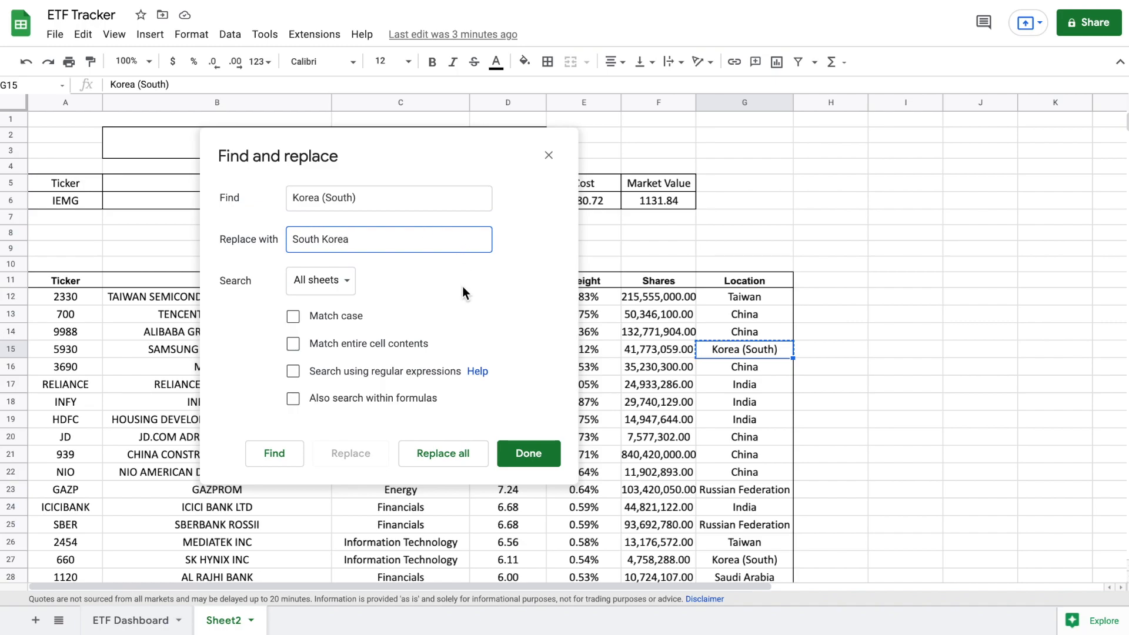
{"action": "left_click", "coordinate": [461, 456]}
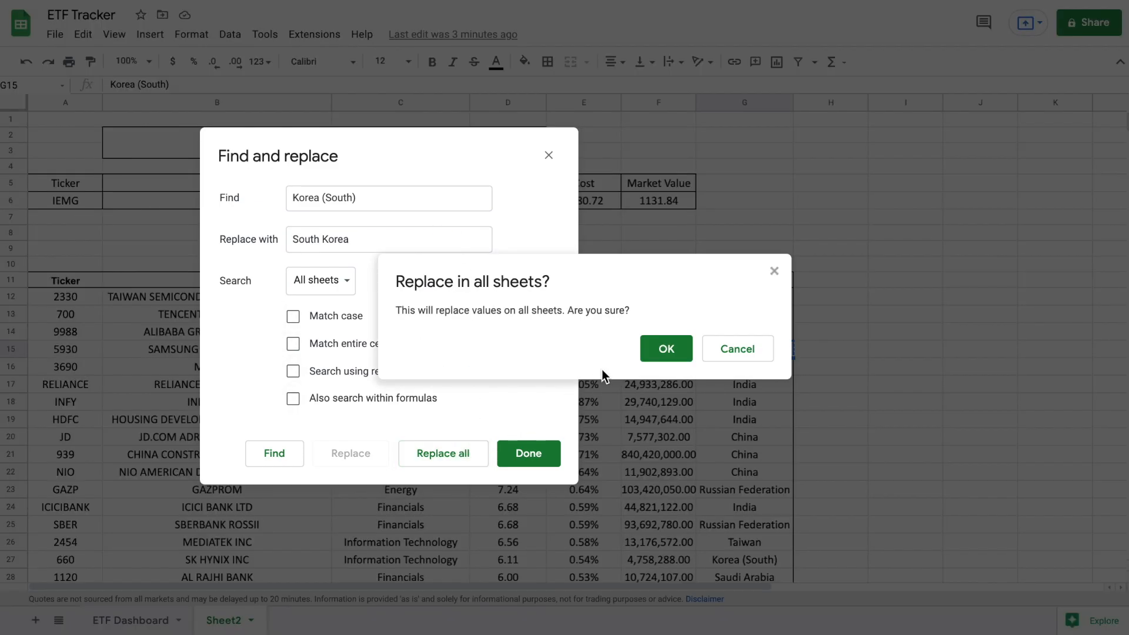
{"action": "left_click", "coordinate": [654, 351]}
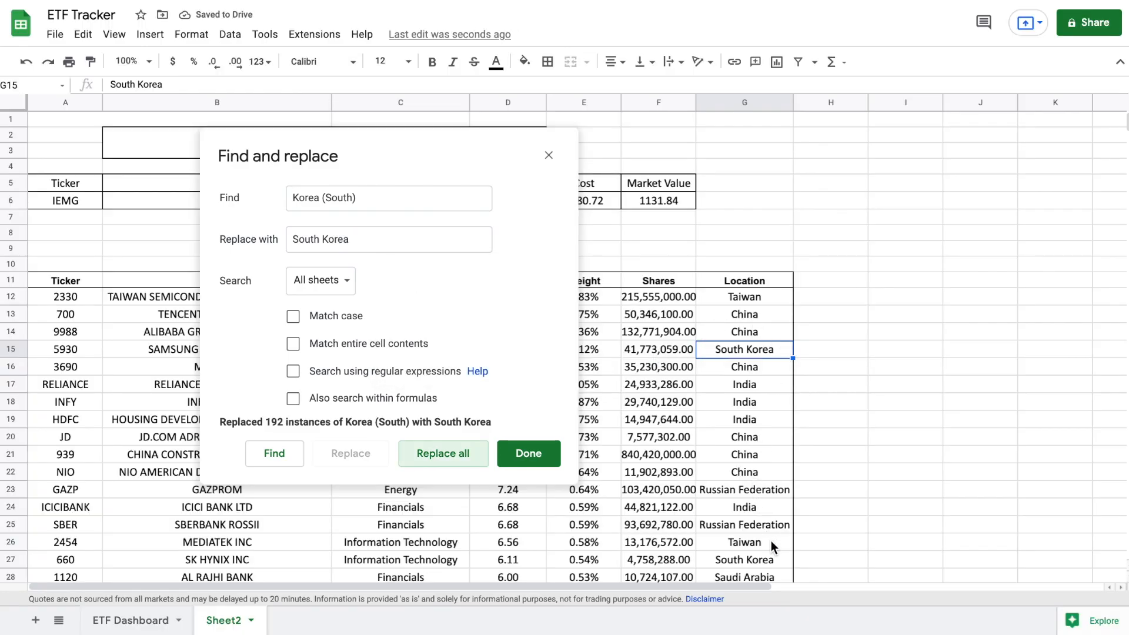
{"action": "left_click", "coordinate": [528, 453]}
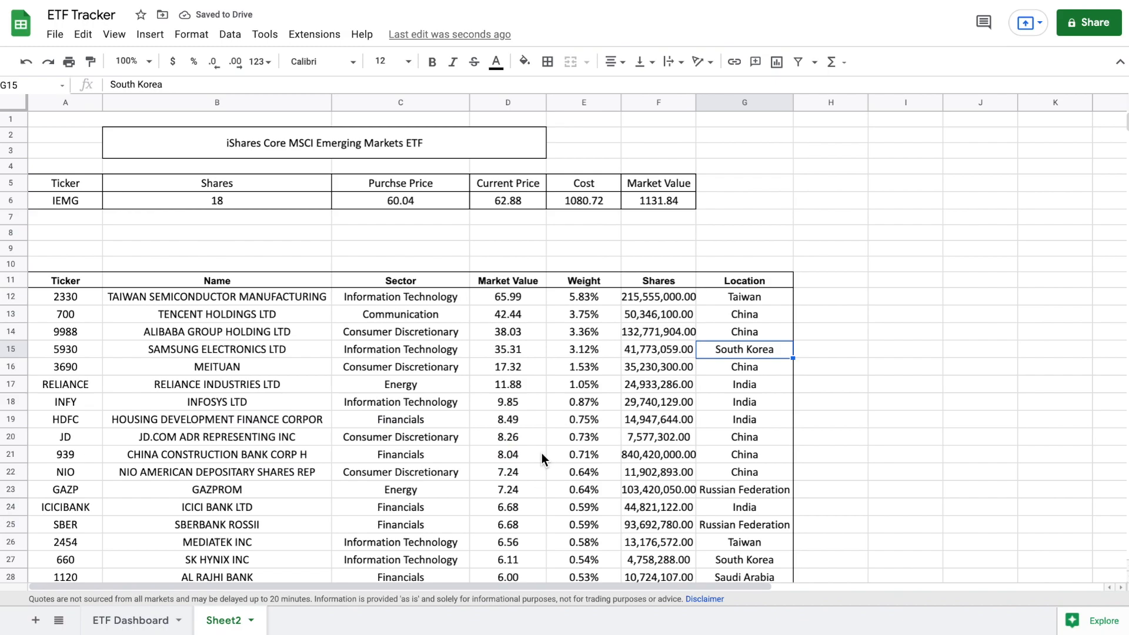
Merge cells I11:J11 beside the holdings table and enter the heading "Value by Location" in them.
{"action": "left_click", "coordinate": [873, 221]}
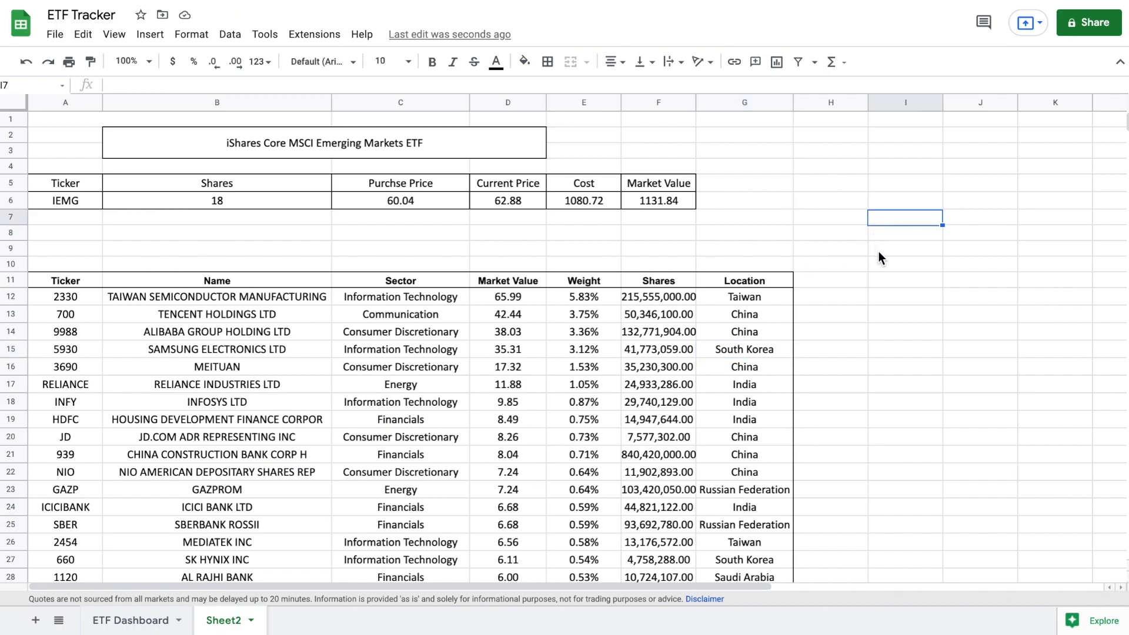
{"action": "left_click", "coordinate": [909, 268]}
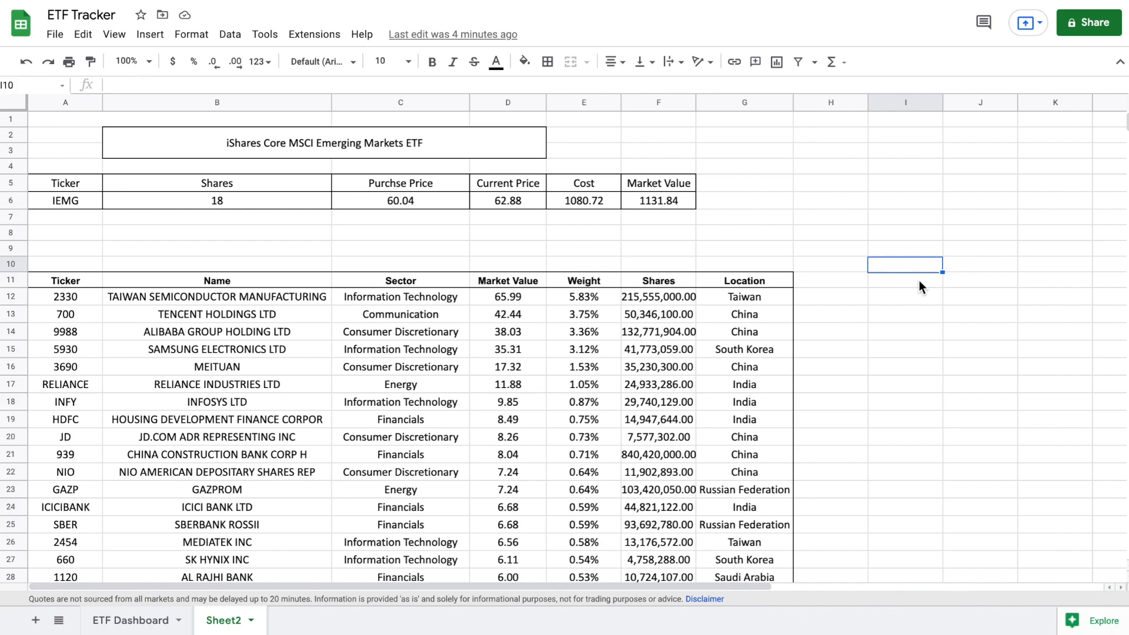
{"action": "left_click_drag", "start_coordinate": [919, 287], "coordinate": [959, 281]}
{"action": "left_click", "coordinate": [570, 62]}
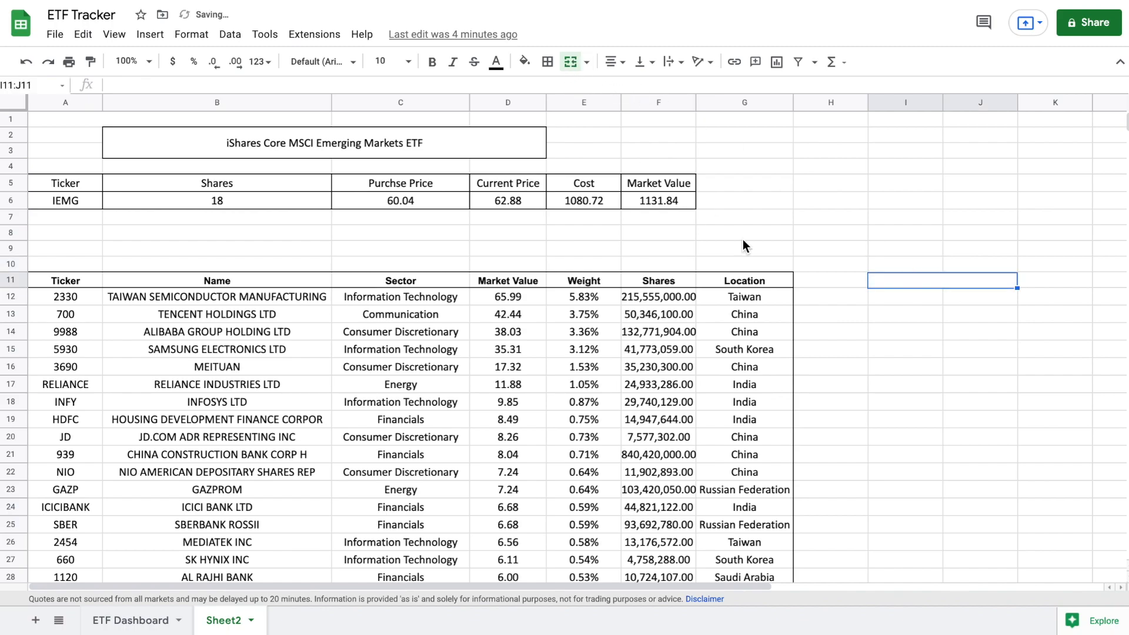
{"action": "type", "text": "Value by Location"}
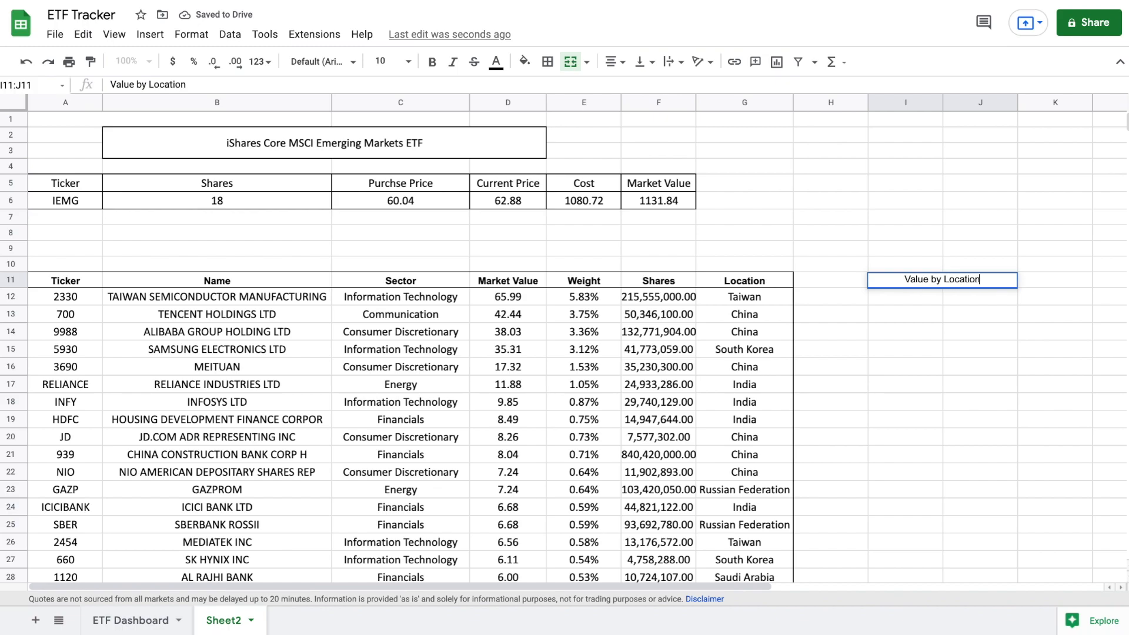
{"action": "key", "text": "Return"}
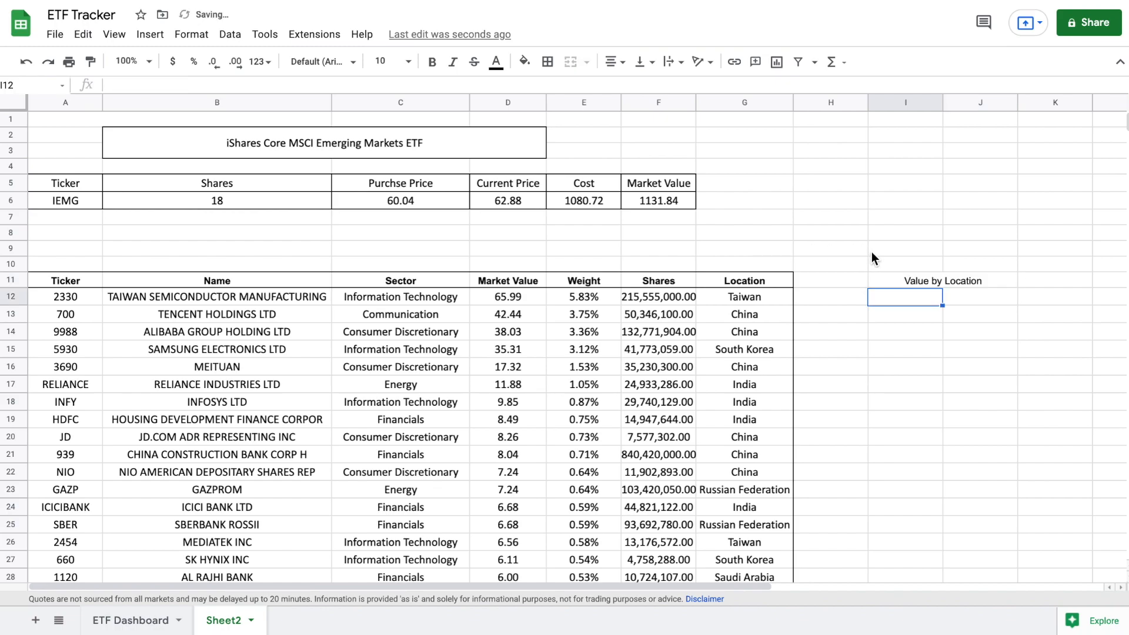
Make the "Value by Location" heading bold and put an outer border around it.
{"action": "left_click", "coordinate": [905, 281]}
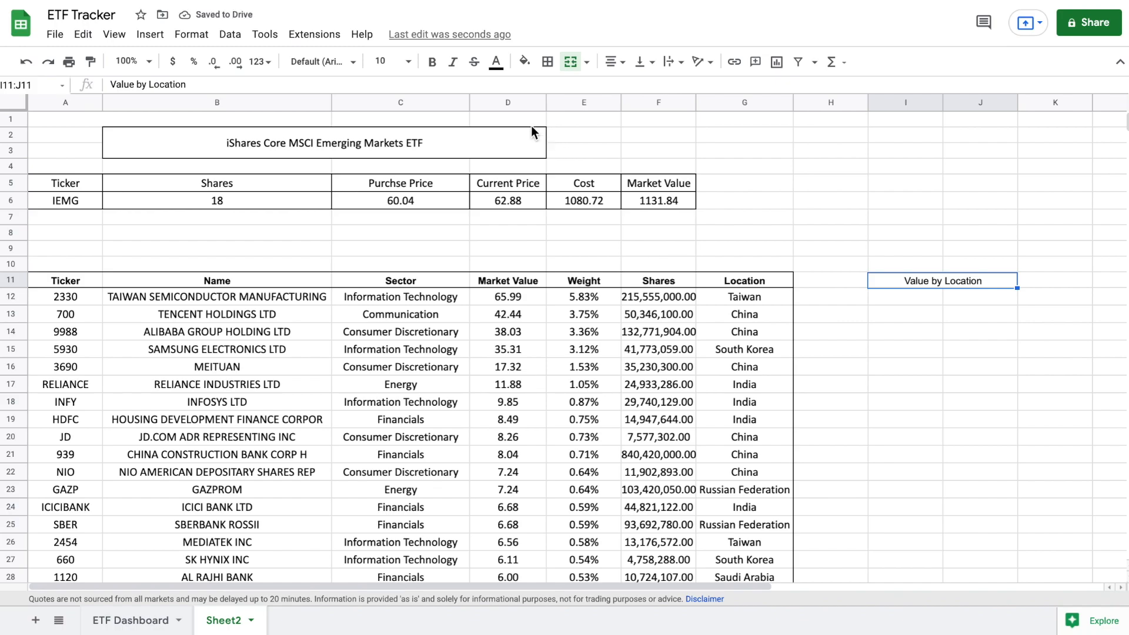
{"action": "left_click", "coordinate": [431, 62]}
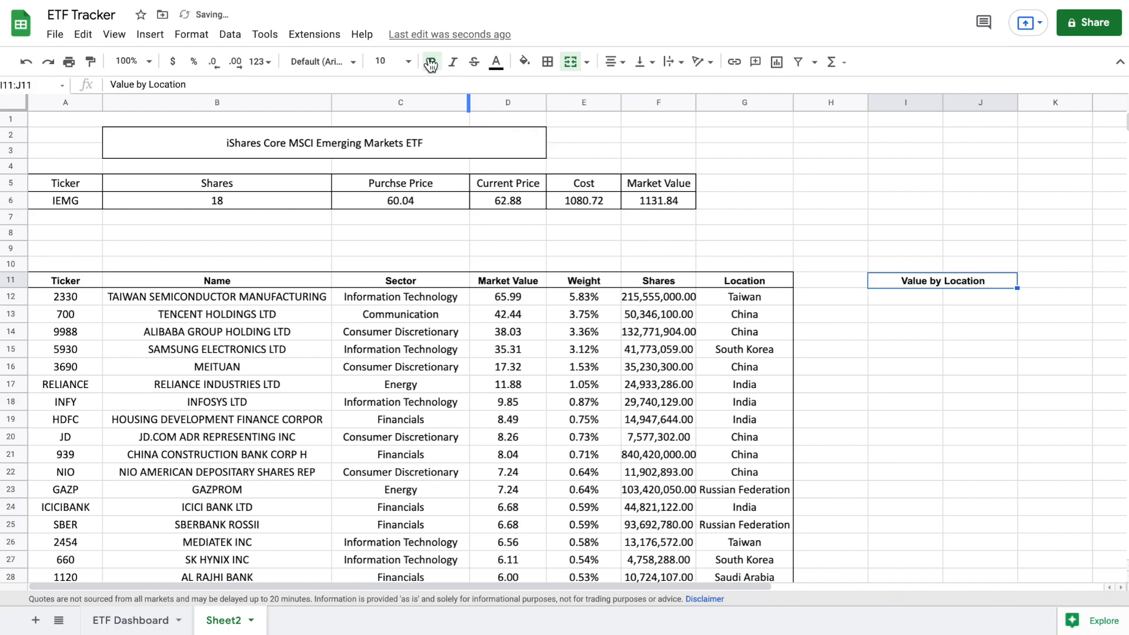
{"action": "left_click", "coordinate": [548, 62]}
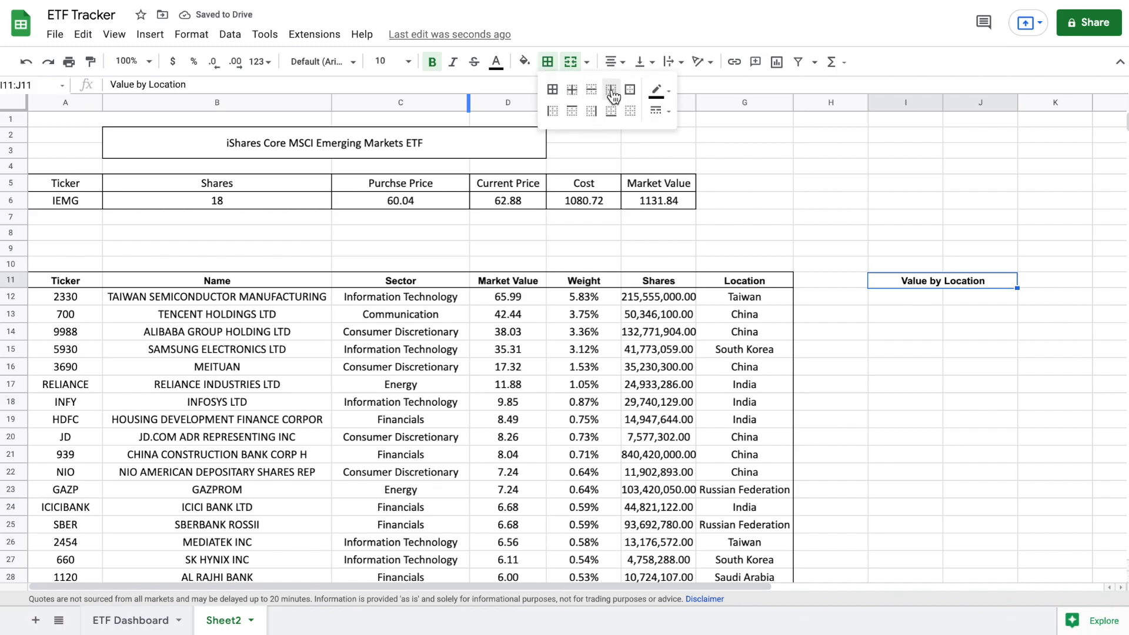
{"action": "left_click", "coordinate": [630, 89]}
List each distinct location under the heading, starting in I12, with the formula =UNIQUE(G12:G2224).
{"action": "left_click", "coordinate": [896, 301]}
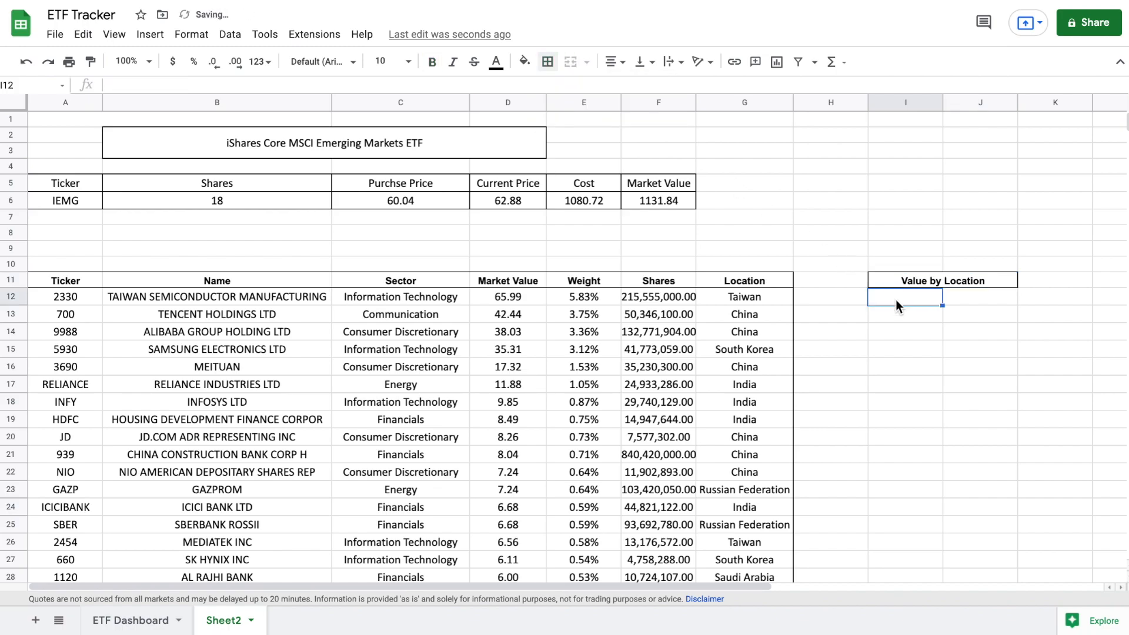
{"action": "type", "text": "="}
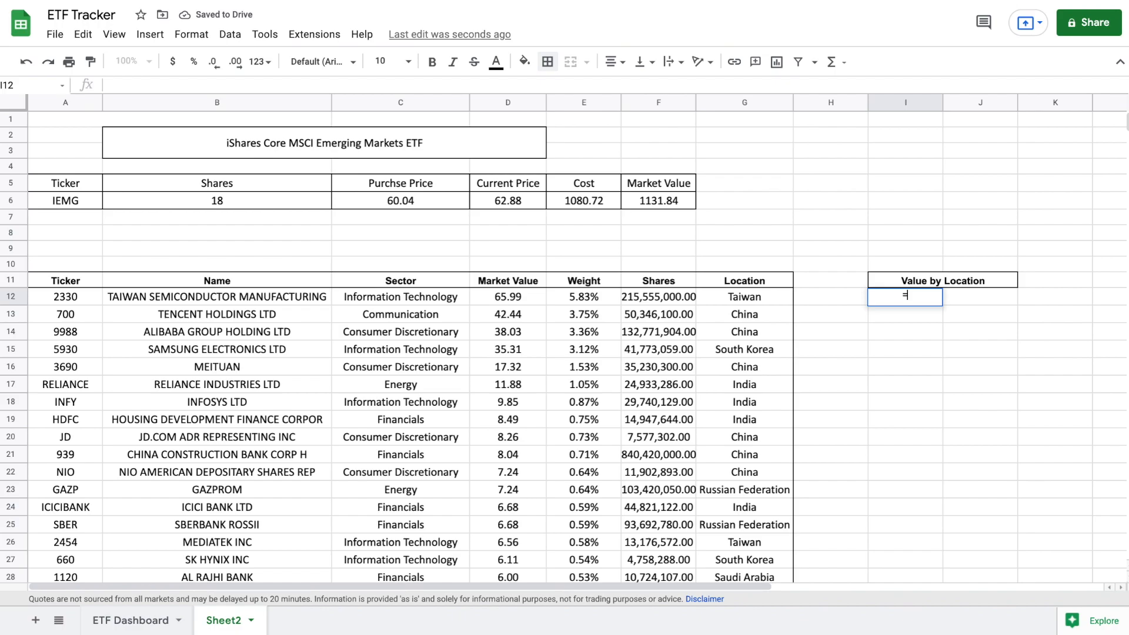
{"action": "type", "text": "uni"}
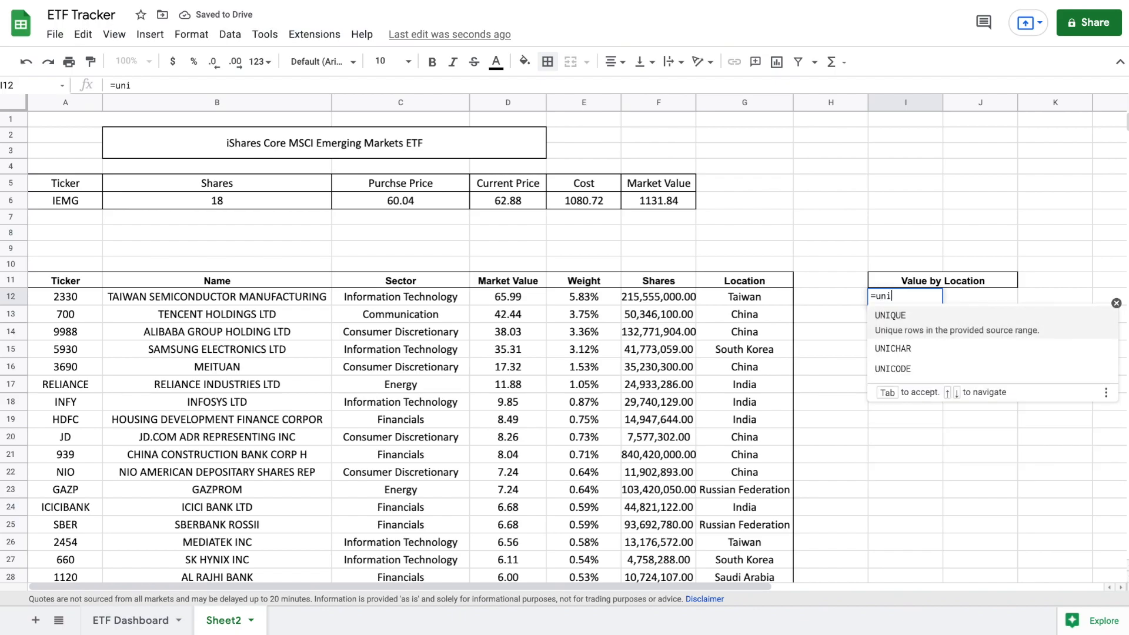
{"action": "left_click", "coordinate": [916, 319]}
{"action": "left_click", "coordinate": [768, 295]}
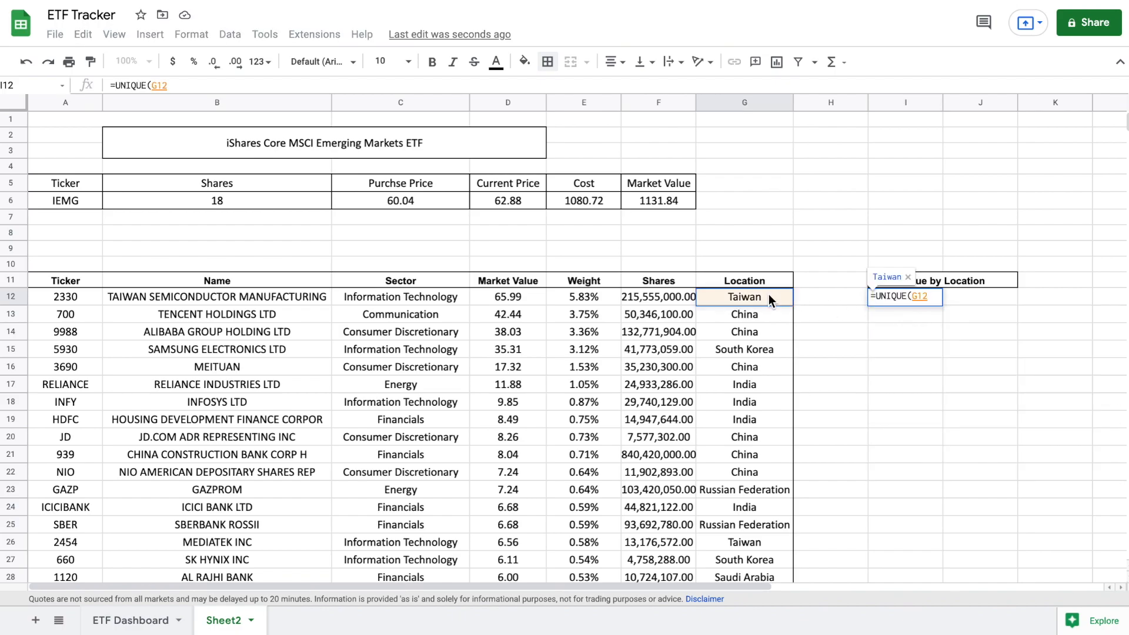
{"action": "key", "text": "ctrl+shift+Down"}
{"action": "type", "text": ")"}
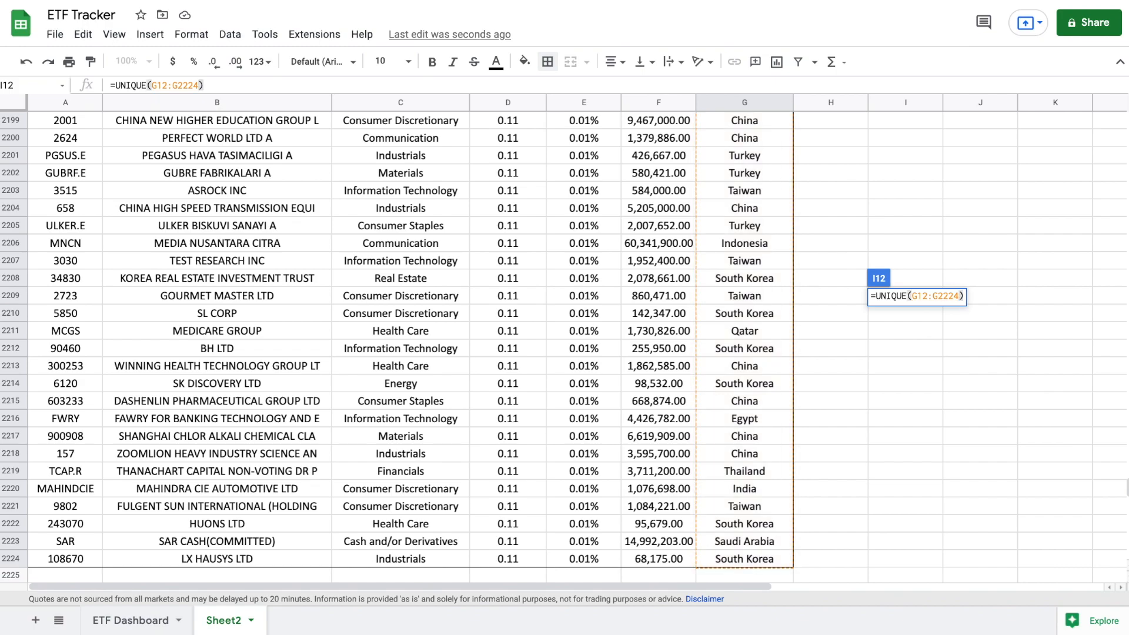
{"action": "key", "text": "Return"}
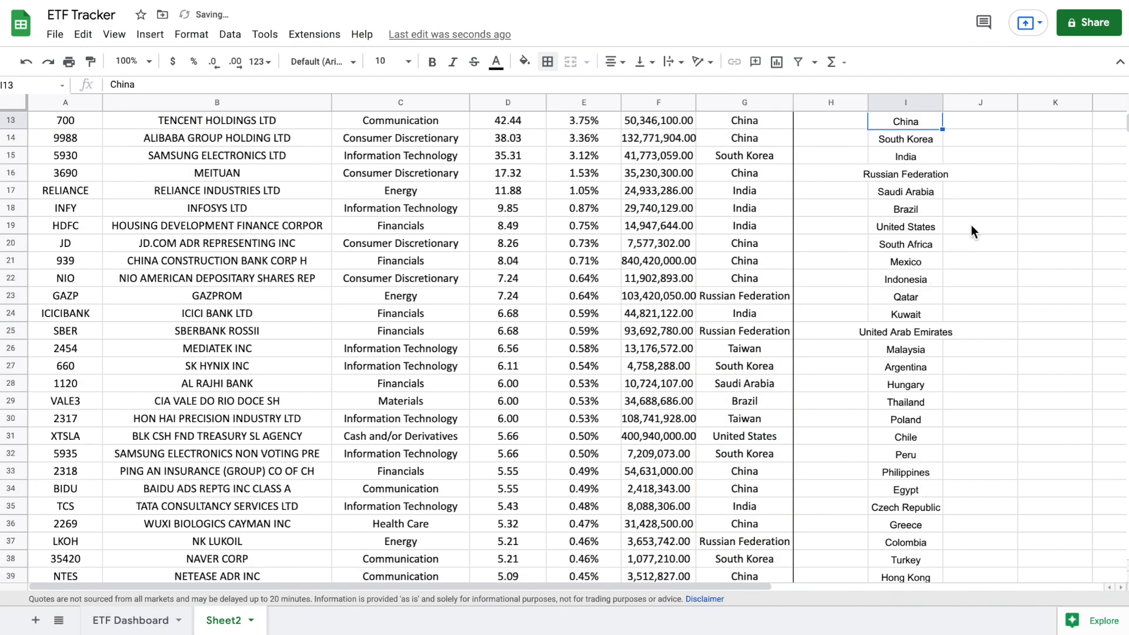
Widen column I so the longest location name, United Arab Emirates, fits.
{"action": "scroll", "coordinate": [972, 230], "scroll_direction": "down", "scroll_amount": 3}
{"action": "scroll", "coordinate": [972, 225], "scroll_direction": "up", "scroll_amount": 3}
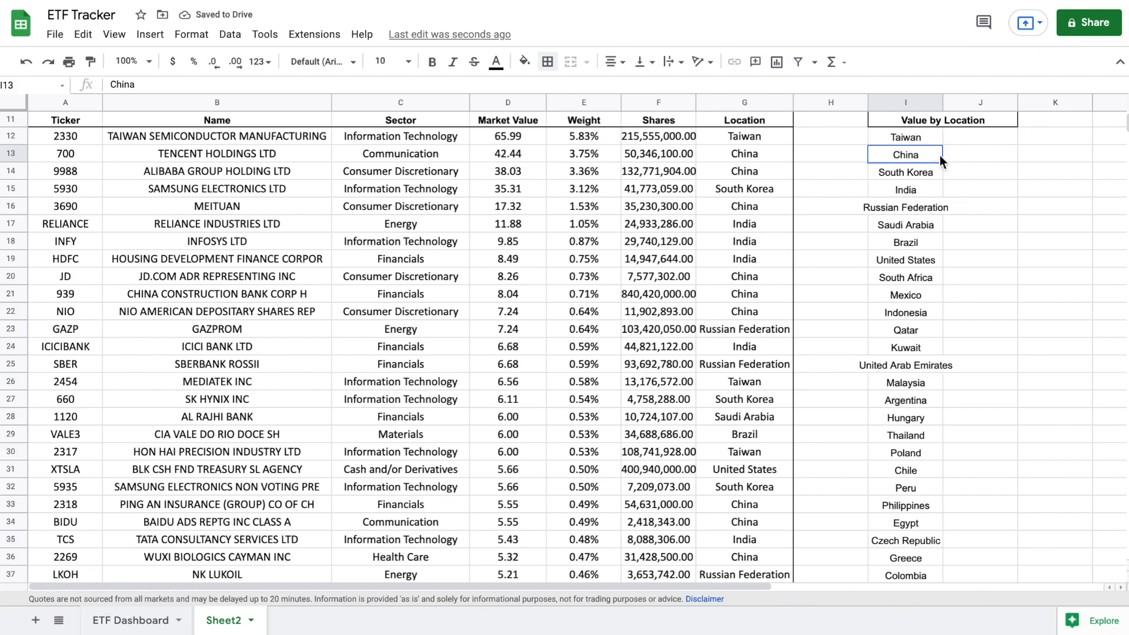
{"action": "scroll", "coordinate": [934, 139], "scroll_direction": "up", "scroll_amount": 1}
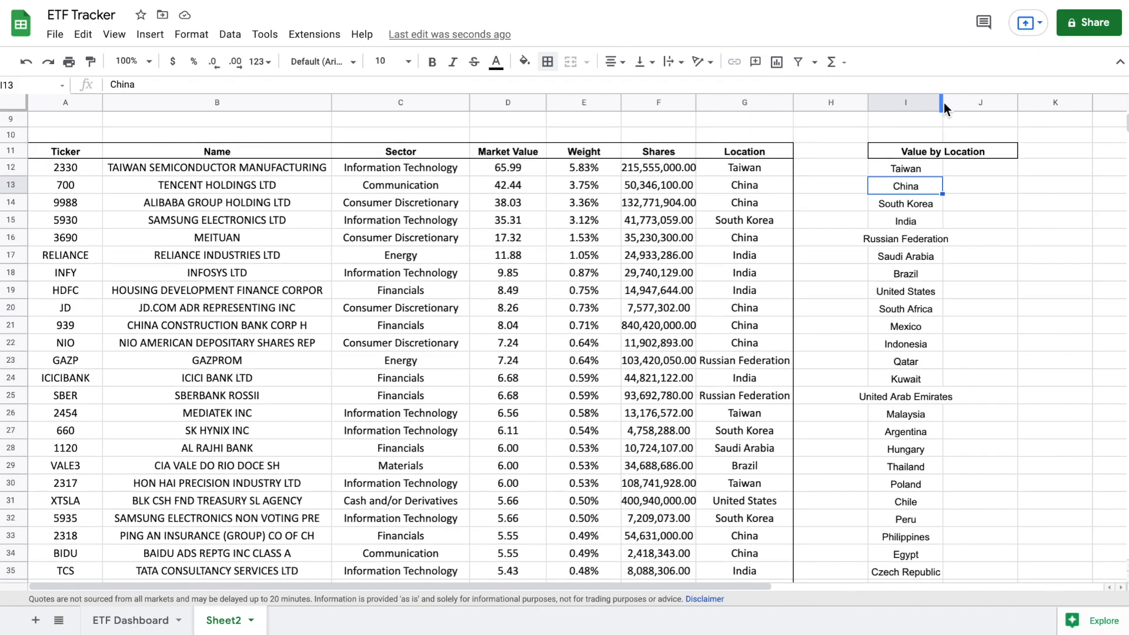
{"action": "left_click_drag", "start_coordinate": [944, 102], "coordinate": [965, 104]}
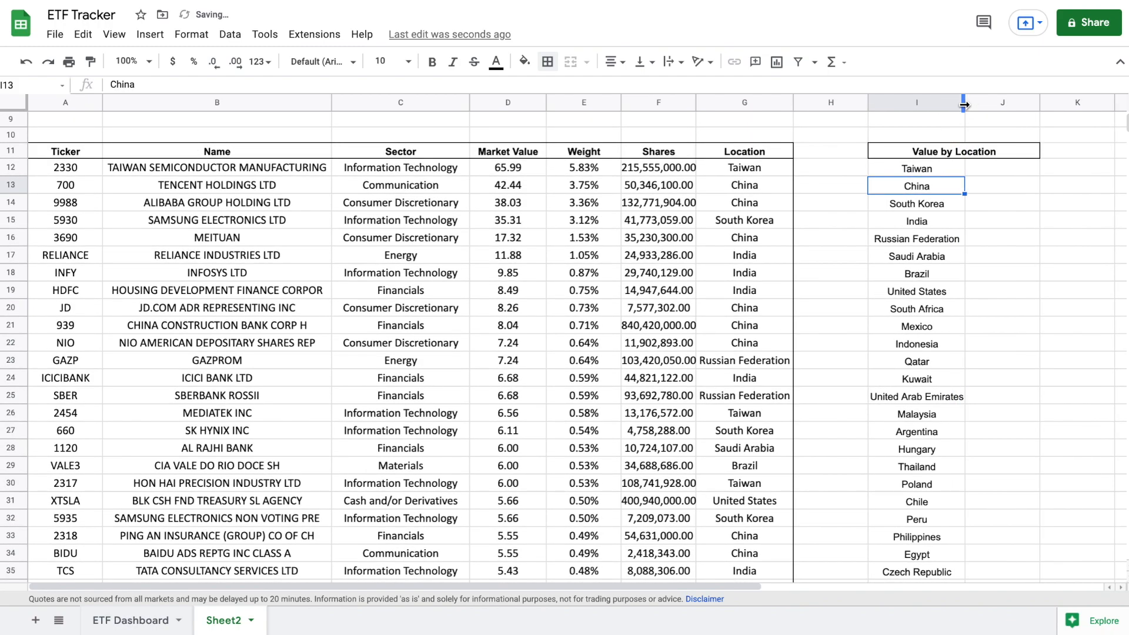
{"action": "scroll", "coordinate": [994, 259], "scroll_direction": "up", "scroll_amount": 2}
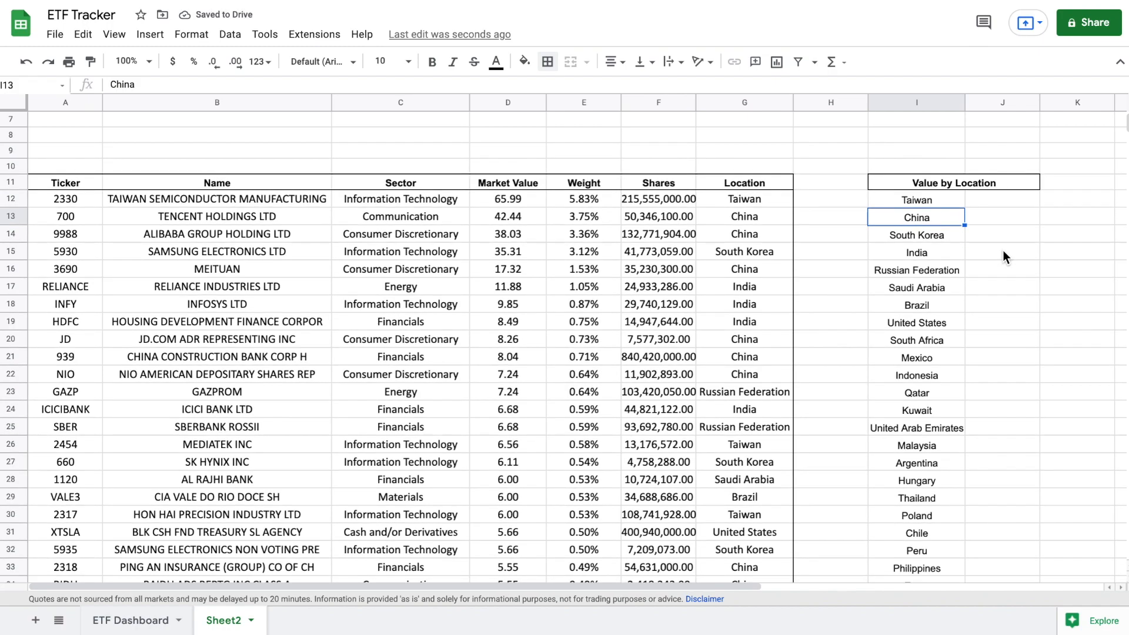
Sum the market value for the first location in J12 with the formula =sumif(G12:G2224,I12,D12).
{"action": "left_click", "coordinate": [1002, 217]}
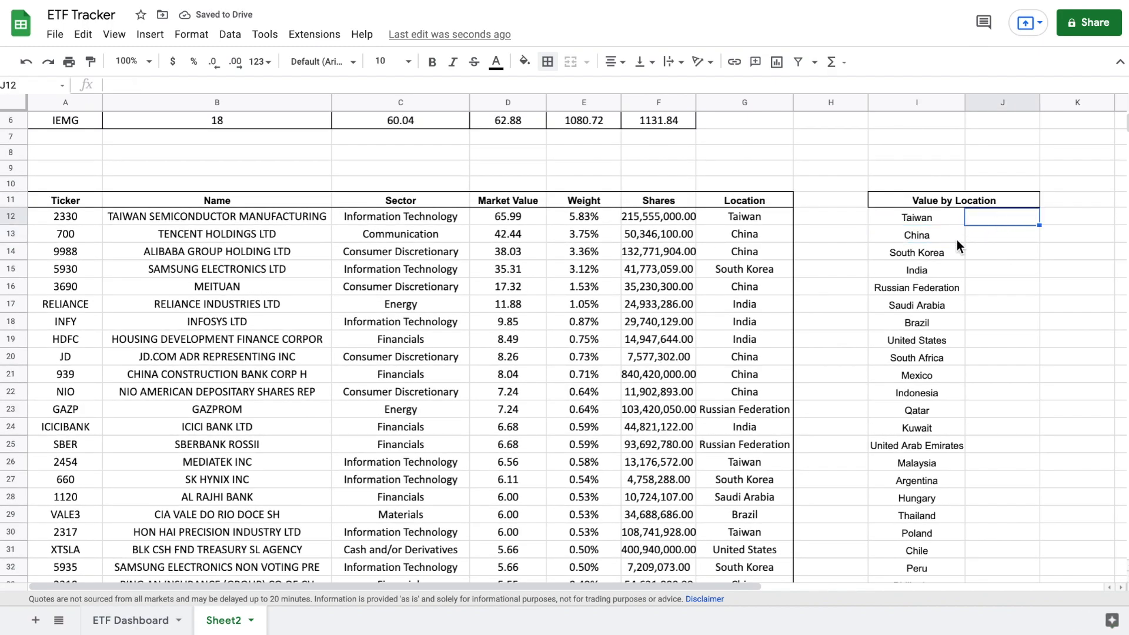
{"action": "type", "text": "=sumif"}
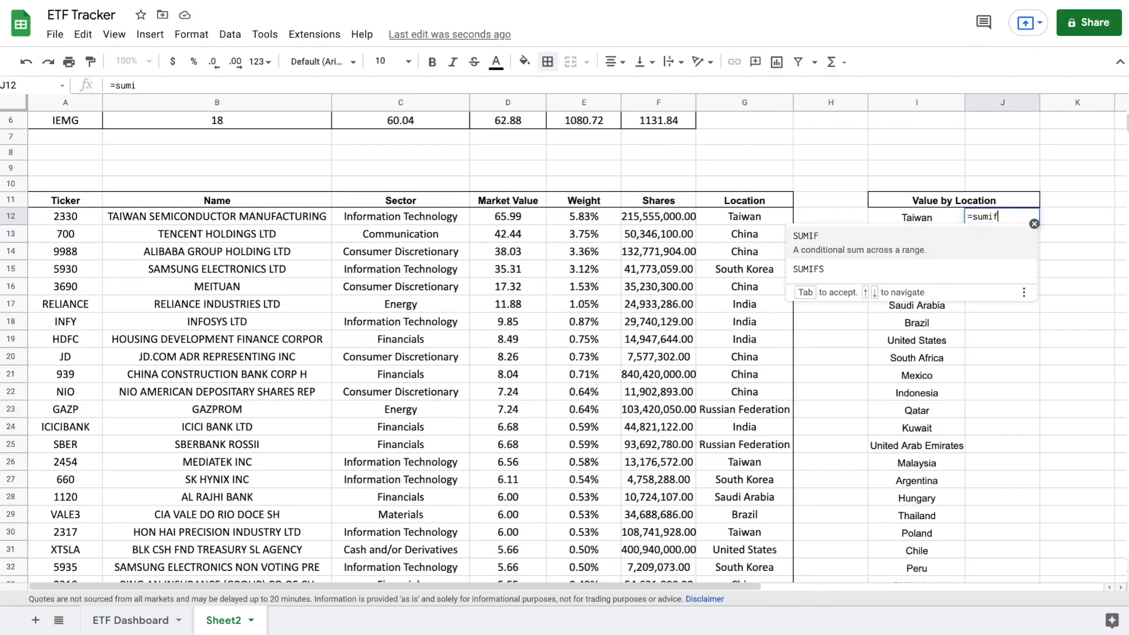
{"action": "type", "text": "("}
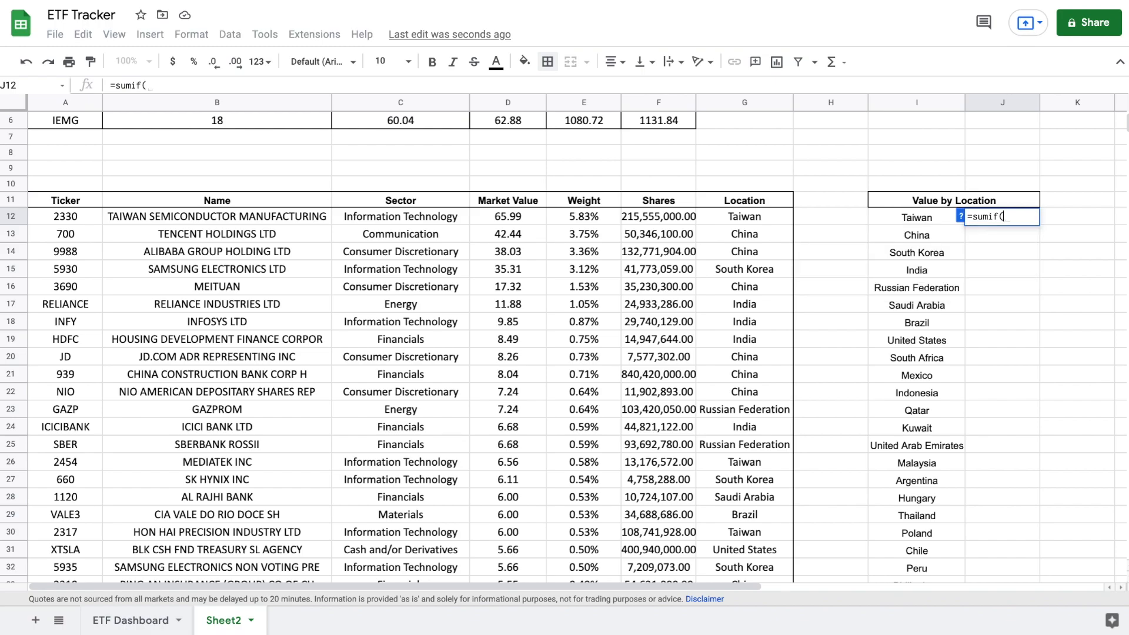
{"action": "left_click", "coordinate": [770, 222]}
{"action": "key", "text": "ctrl+shift+Down"}
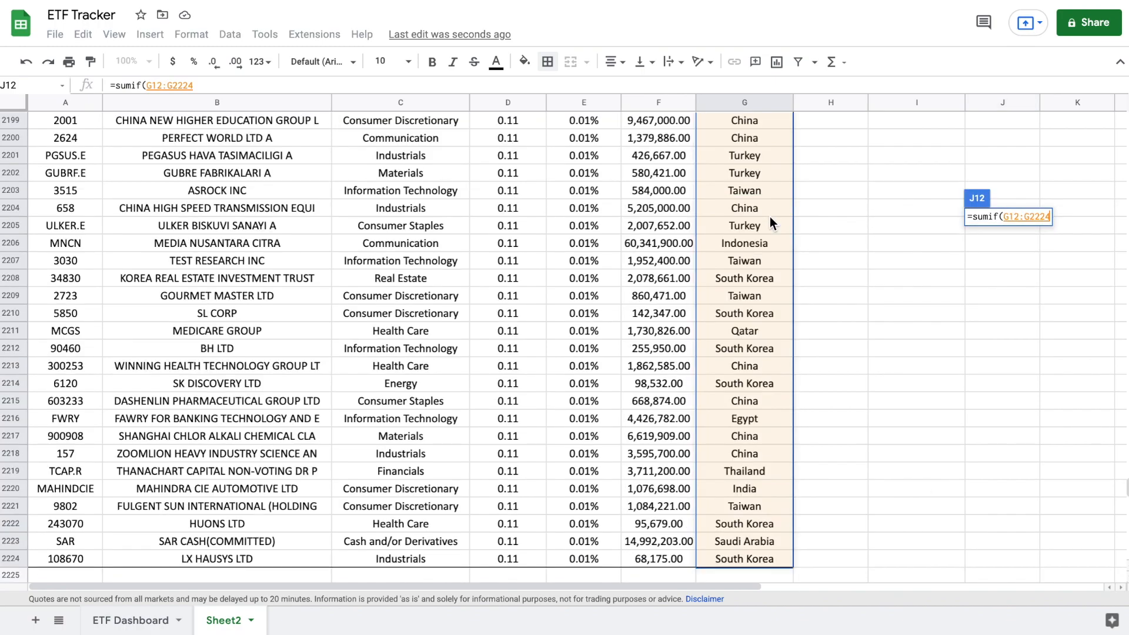
{"action": "type", "text": ","}
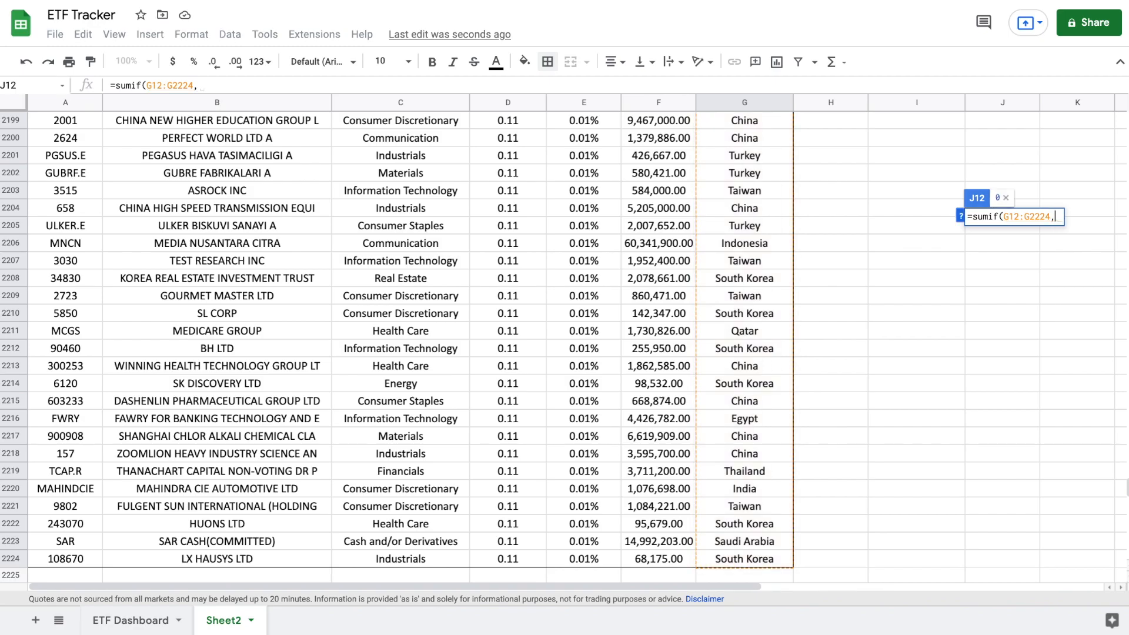
{"action": "scroll", "coordinate": [858, 188], "scroll_direction": "up", "scroll_amount": 15}
{"action": "scroll", "coordinate": [859, 190], "scroll_direction": "up", "scroll_amount": 20}
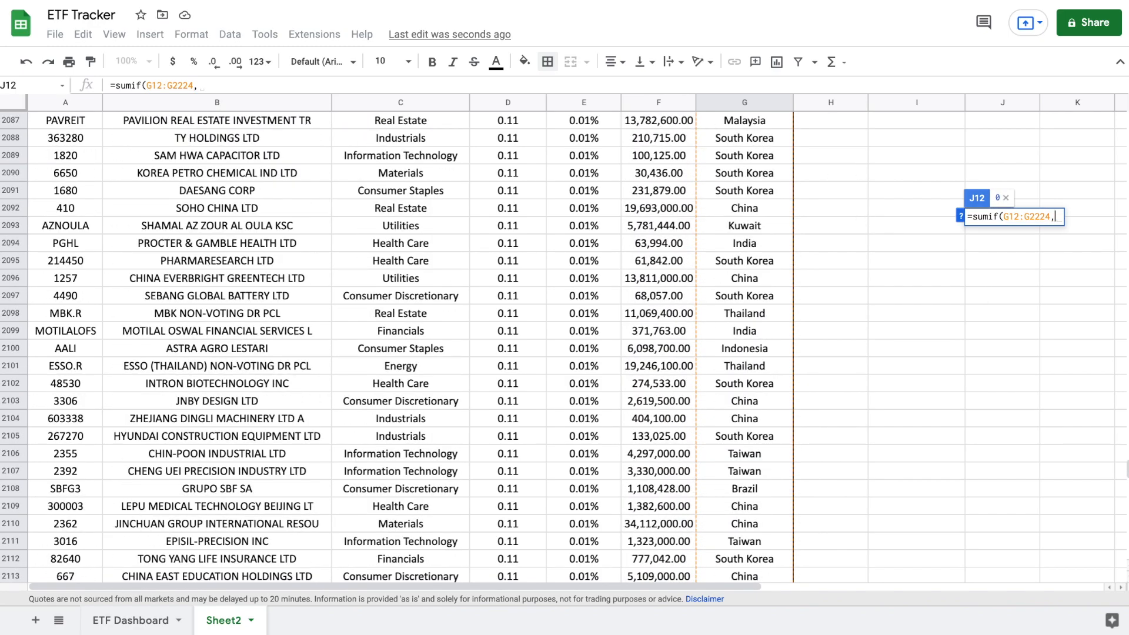
{"action": "scroll", "coordinate": [859, 190], "scroll_direction": "up", "scroll_amount": 20}
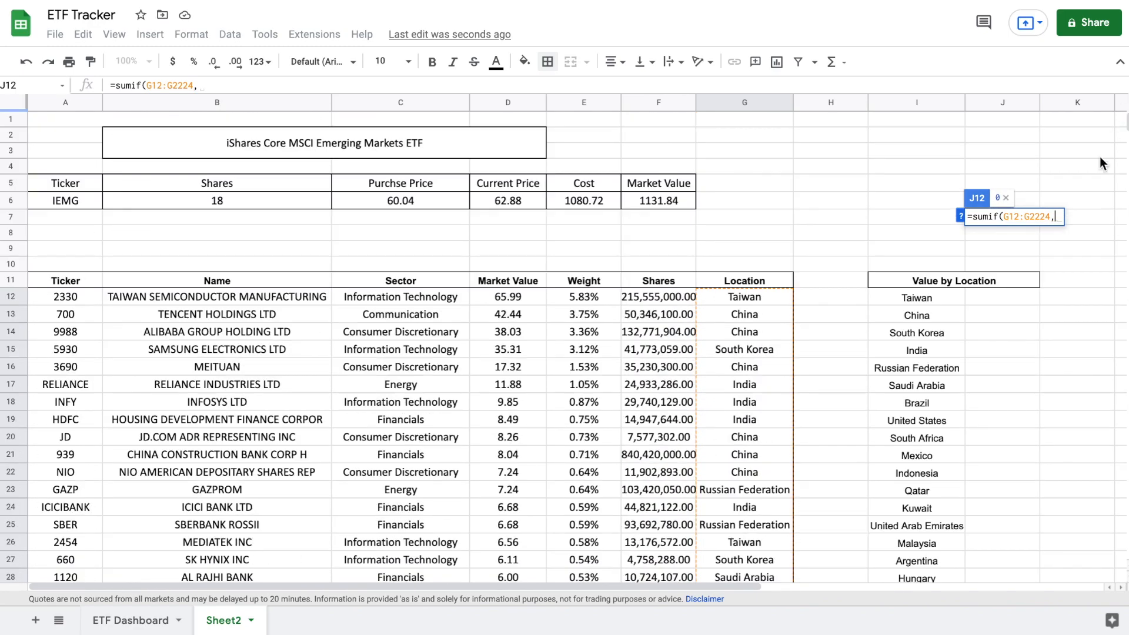
{"action": "left_click", "coordinate": [943, 301]}
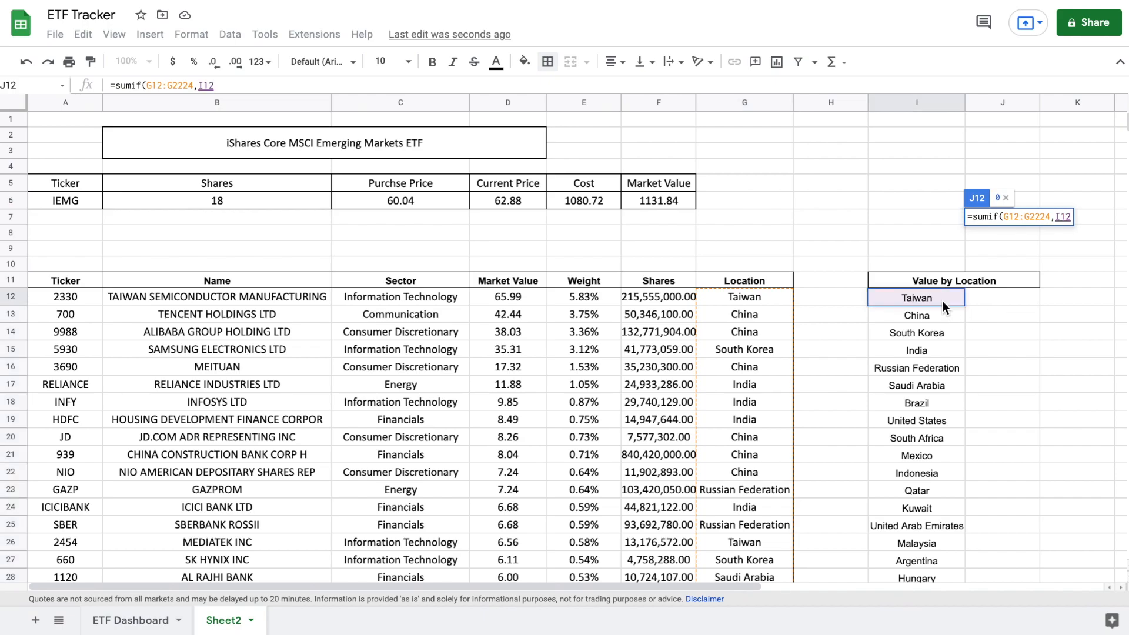
{"action": "type", "text": ","}
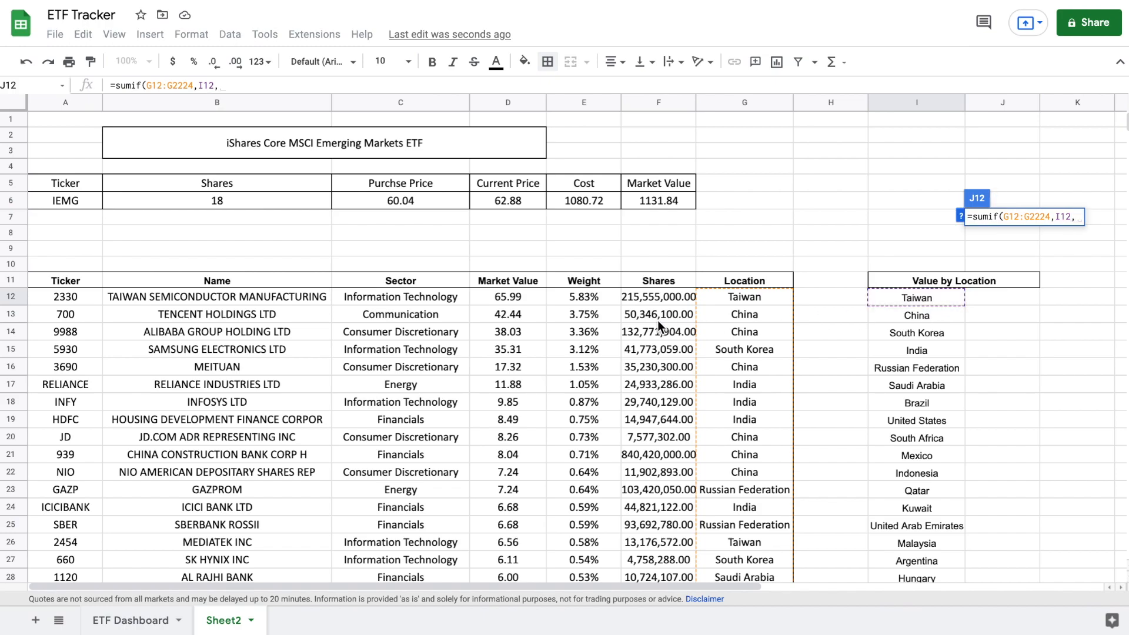
{"action": "left_click", "coordinate": [530, 300]}
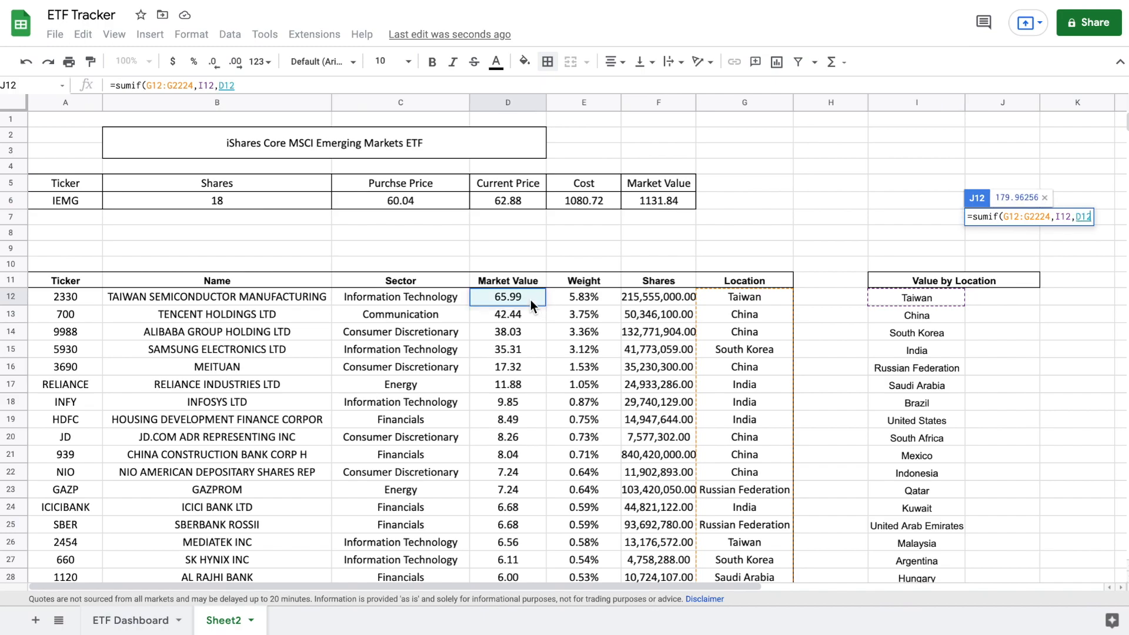
{"action": "type", "text": ")"}
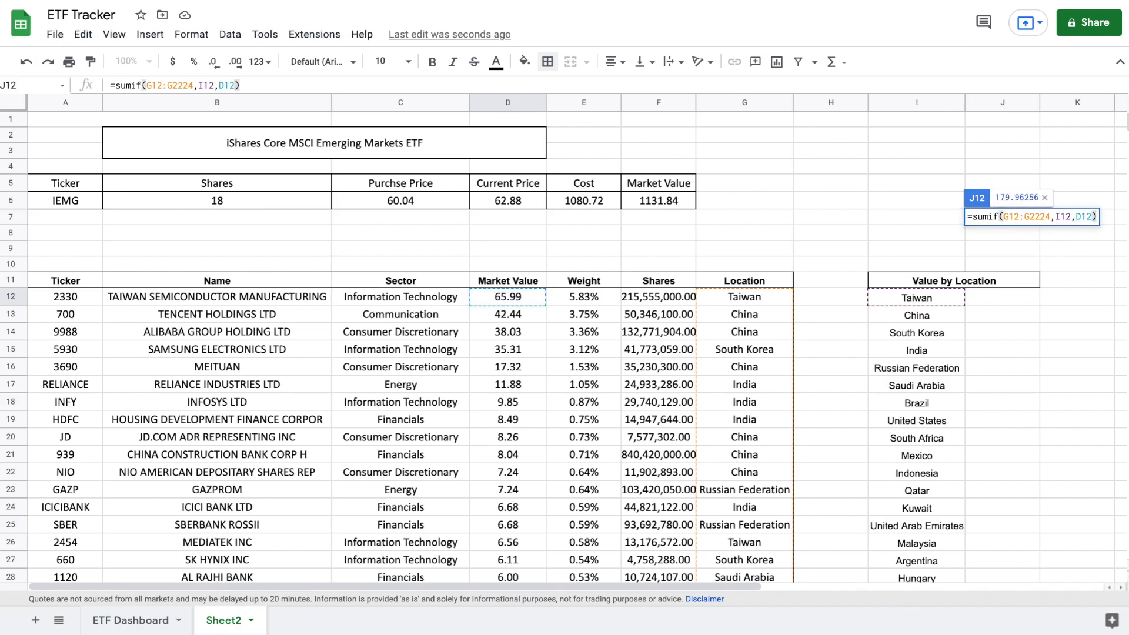
{"action": "key", "text": "Return"}
Fill the SUMIF formula from J12 down to J40 and format those values as dollar currency.
{"action": "left_click", "coordinate": [1025, 299]}
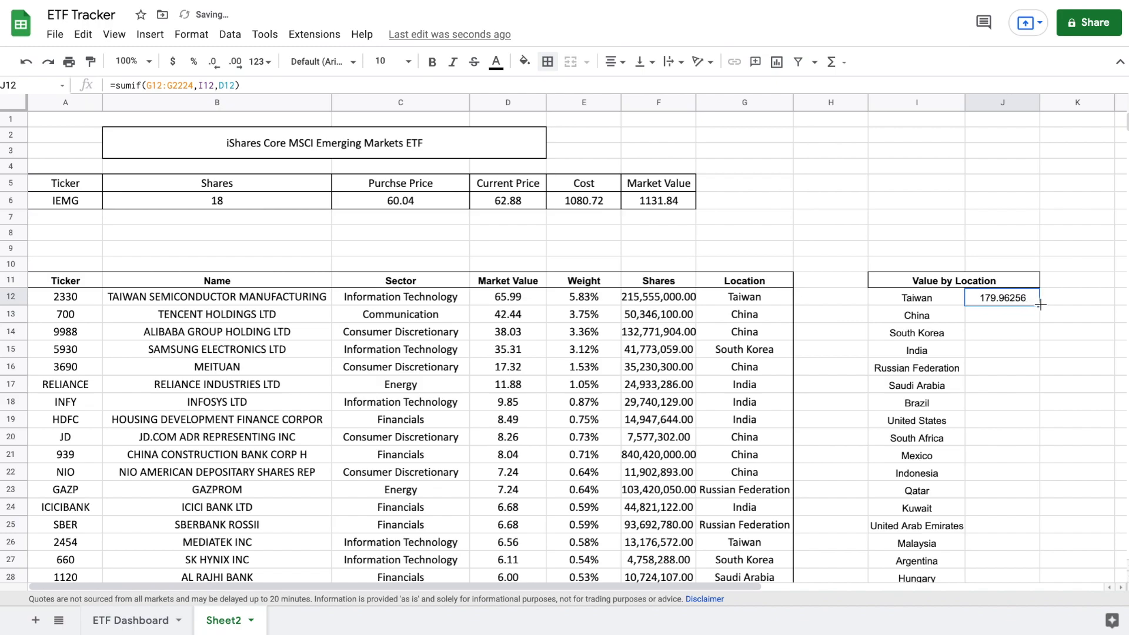
{"action": "double_click", "coordinate": [1040, 306]}
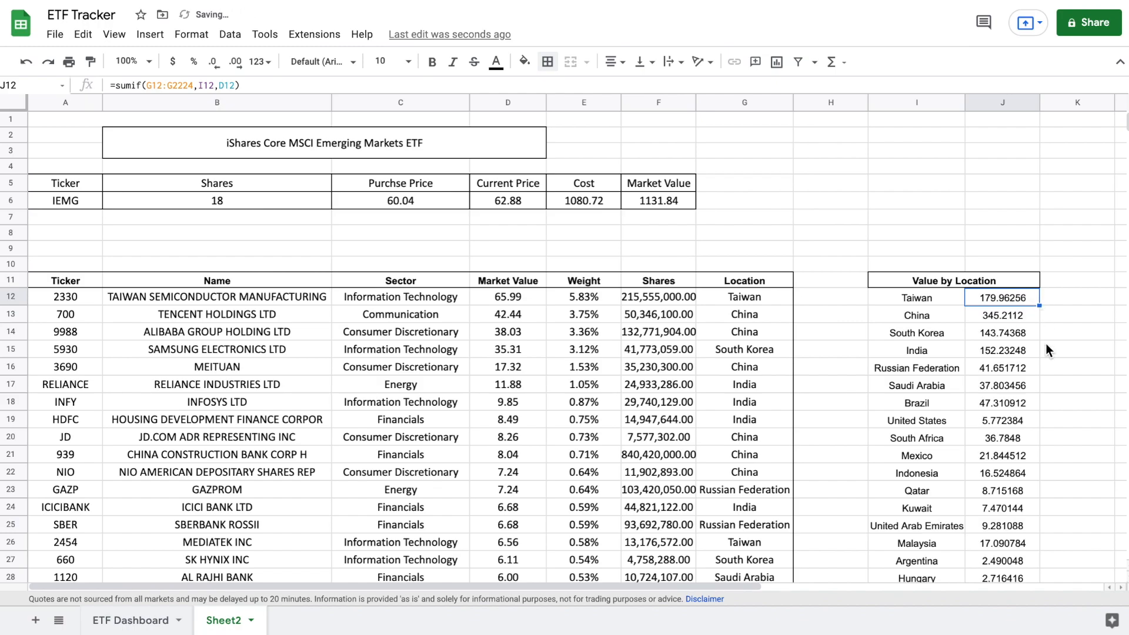
{"action": "scroll", "coordinate": [1047, 345], "scroll_direction": "down", "scroll_amount": 2}
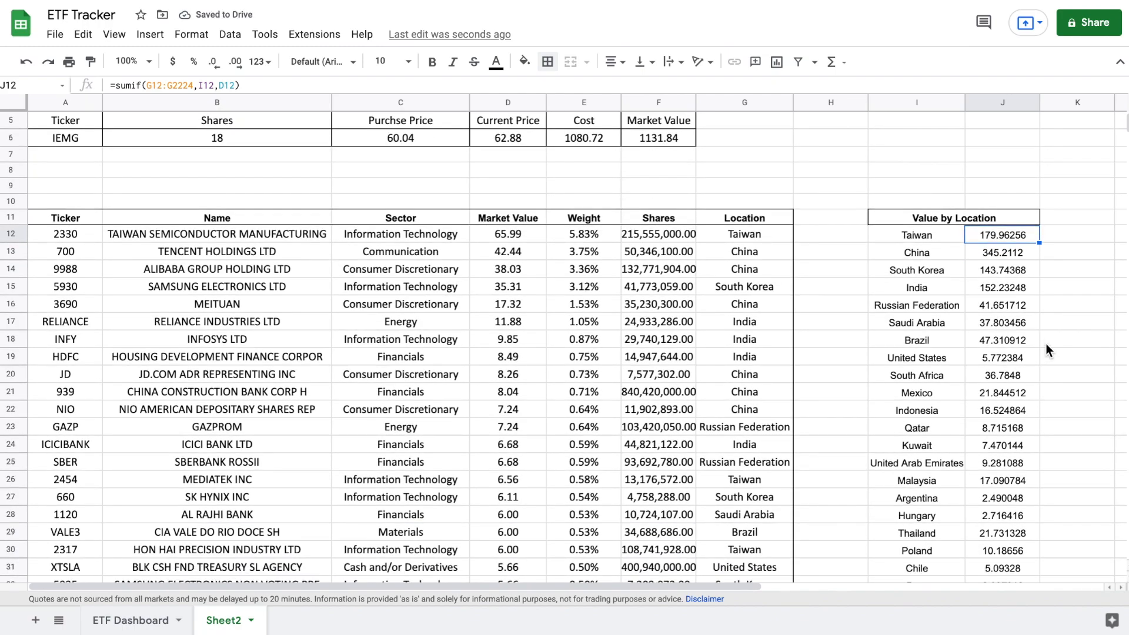
{"action": "key", "text": "ctrl+shift+Down"}
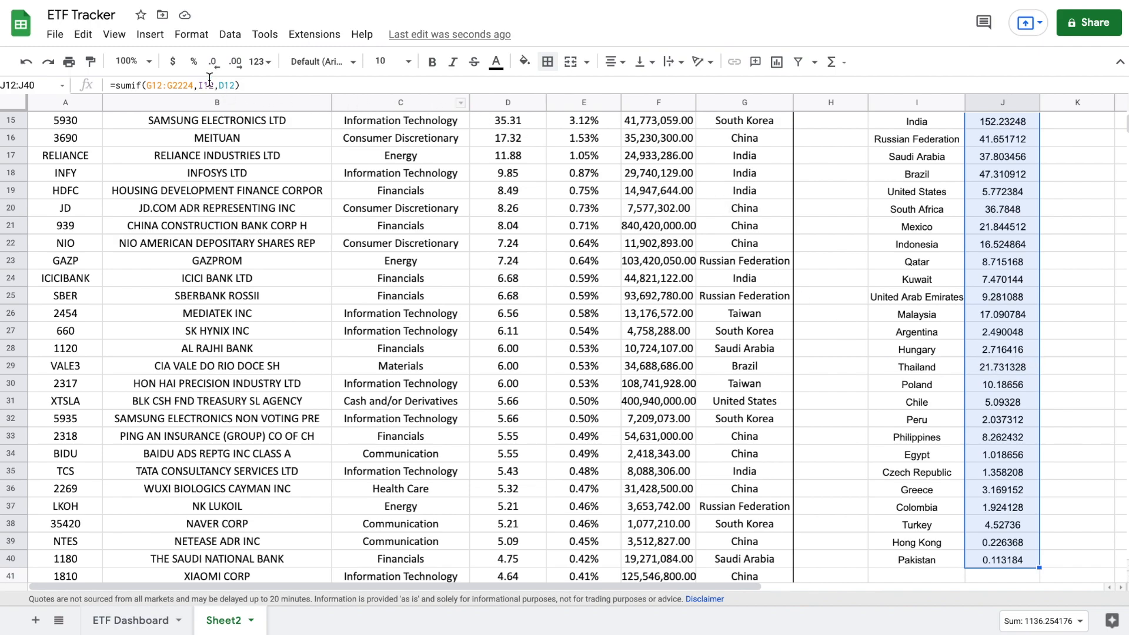
{"action": "left_click", "coordinate": [172, 62]}
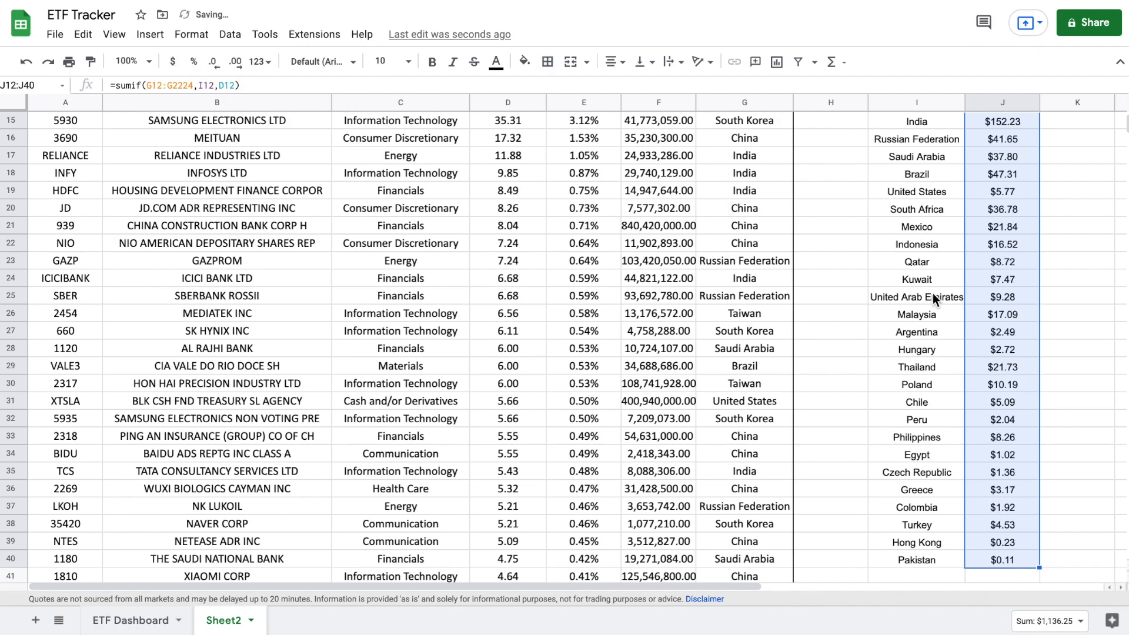
{"action": "scroll", "coordinate": [938, 308], "scroll_direction": "up", "scroll_amount": 5}
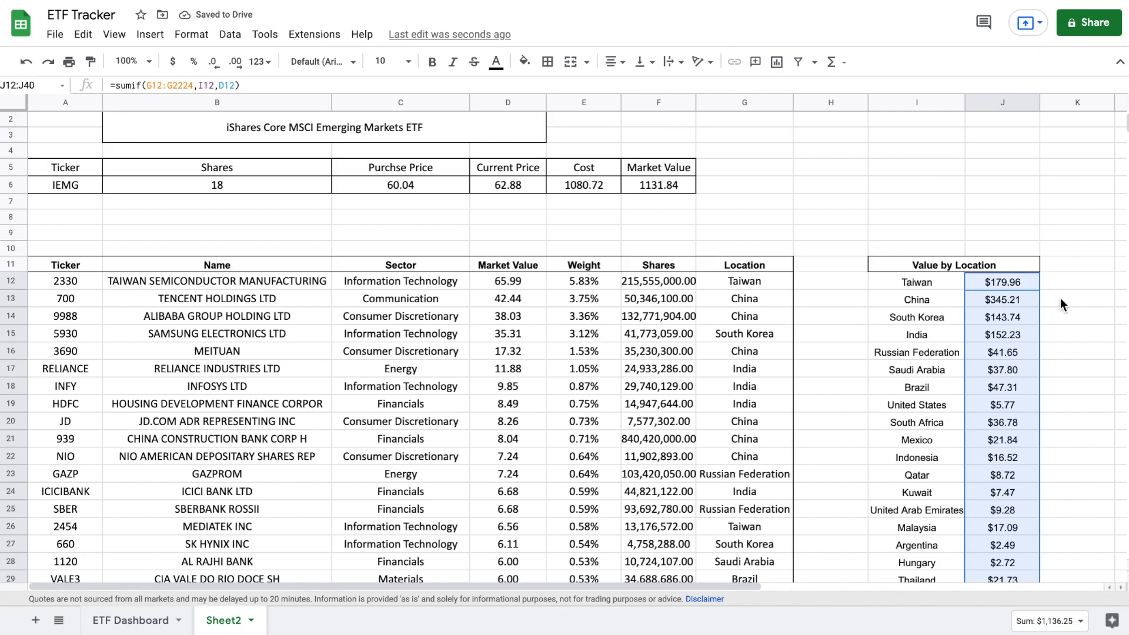
Add an outer border around the value-by-location data in I12:J40.
{"action": "left_click", "coordinate": [1078, 299]}
{"action": "left_click_drag", "start_coordinate": [925, 281], "coordinate": [993, 281]}
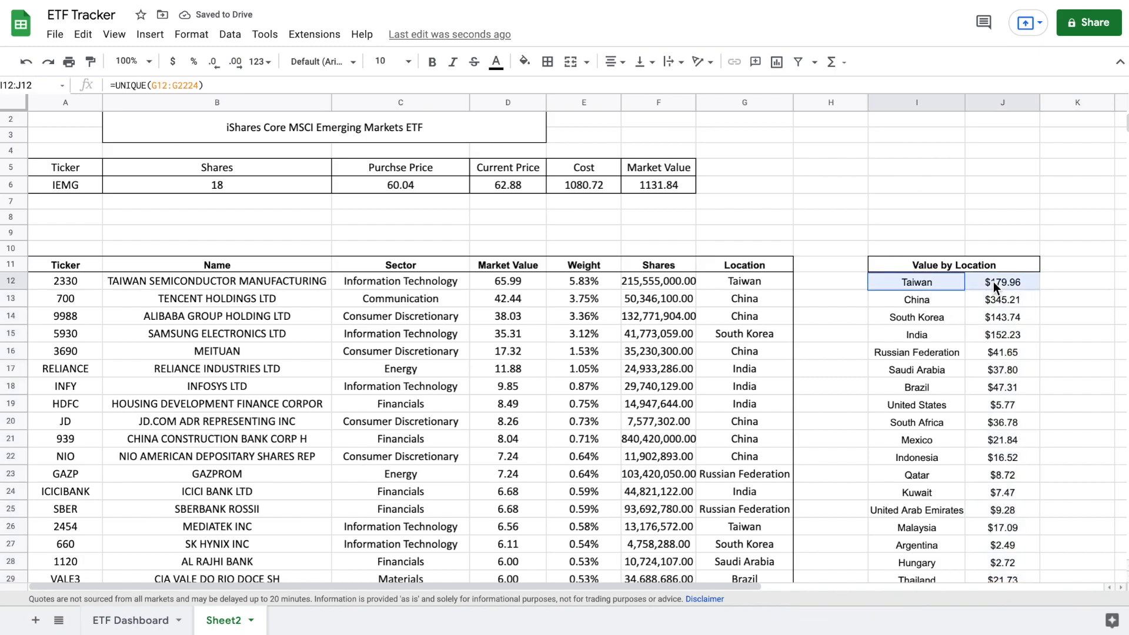
{"action": "key", "text": "ctrl+shift+Down"}
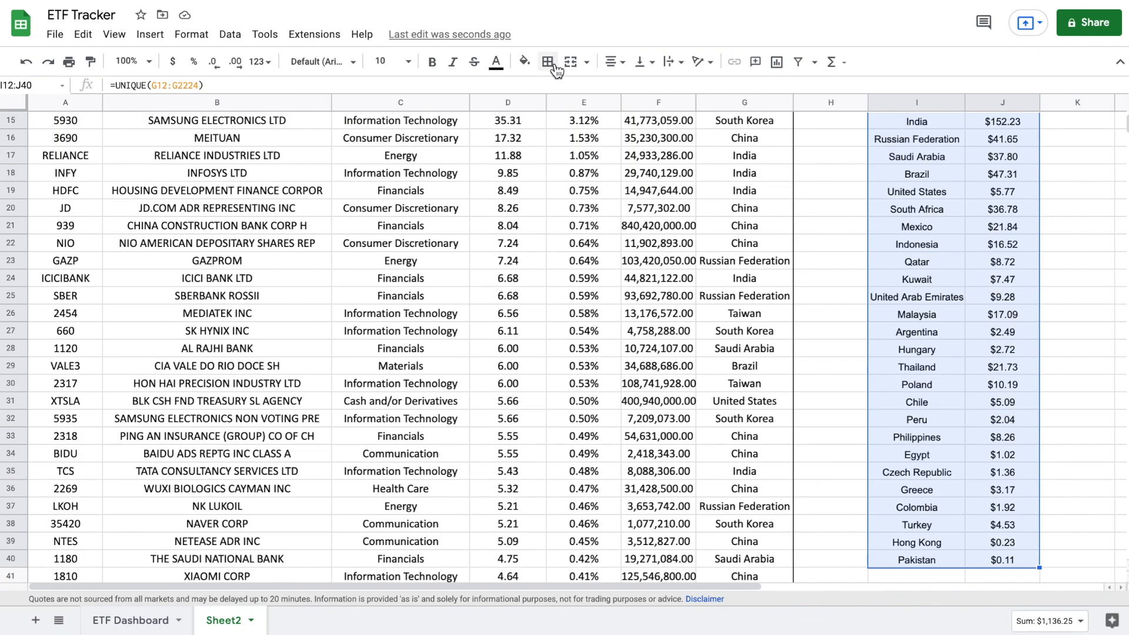
{"action": "left_click", "coordinate": [548, 62]}
{"action": "left_click", "coordinate": [630, 91]}
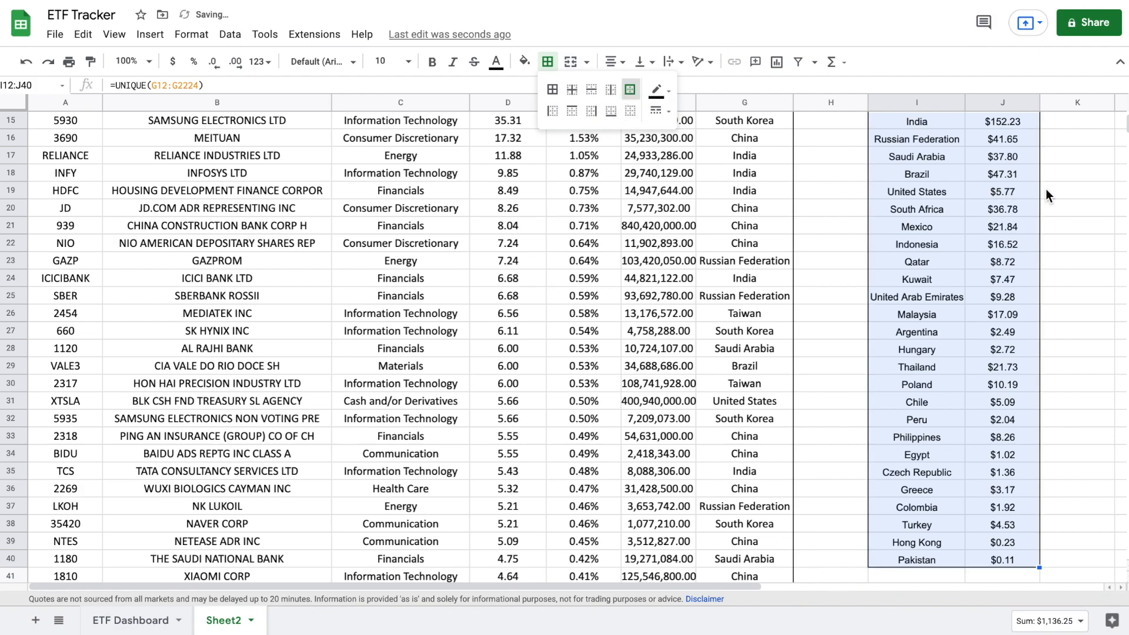
{"action": "left_click", "coordinate": [1074, 196]}
{"action": "scroll", "coordinate": [1074, 203], "scroll_direction": "up", "scroll_amount": 4}
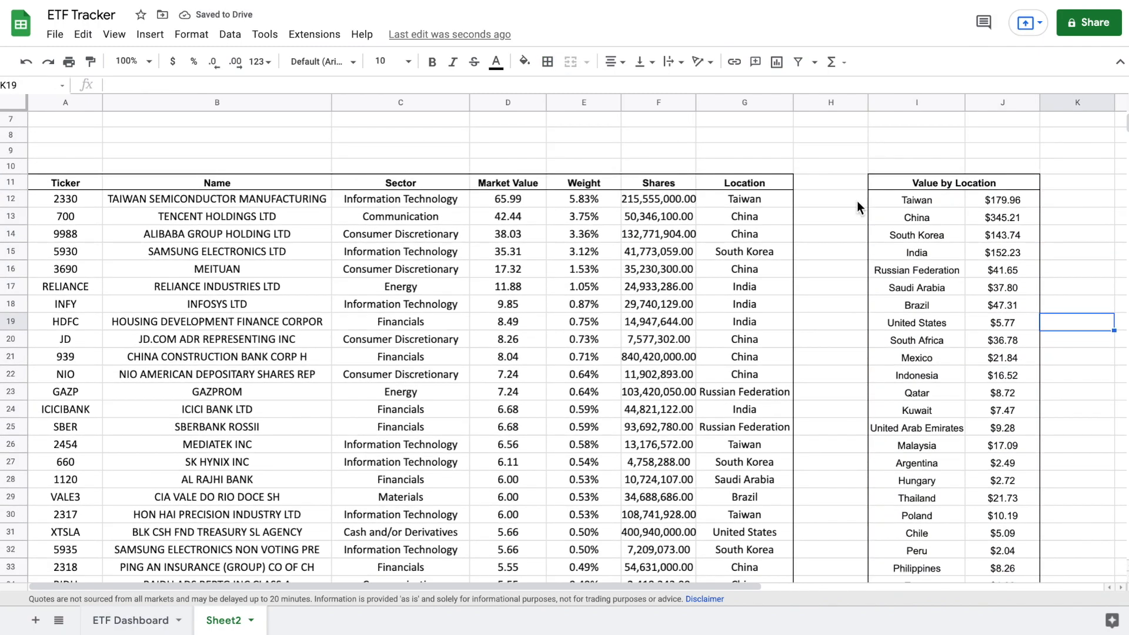
Format the holdings' market values in D12:D2224 as dollar currency.
{"action": "left_click", "coordinate": [518, 200]}
{"action": "key", "text": "ctrl+shift+Down"}
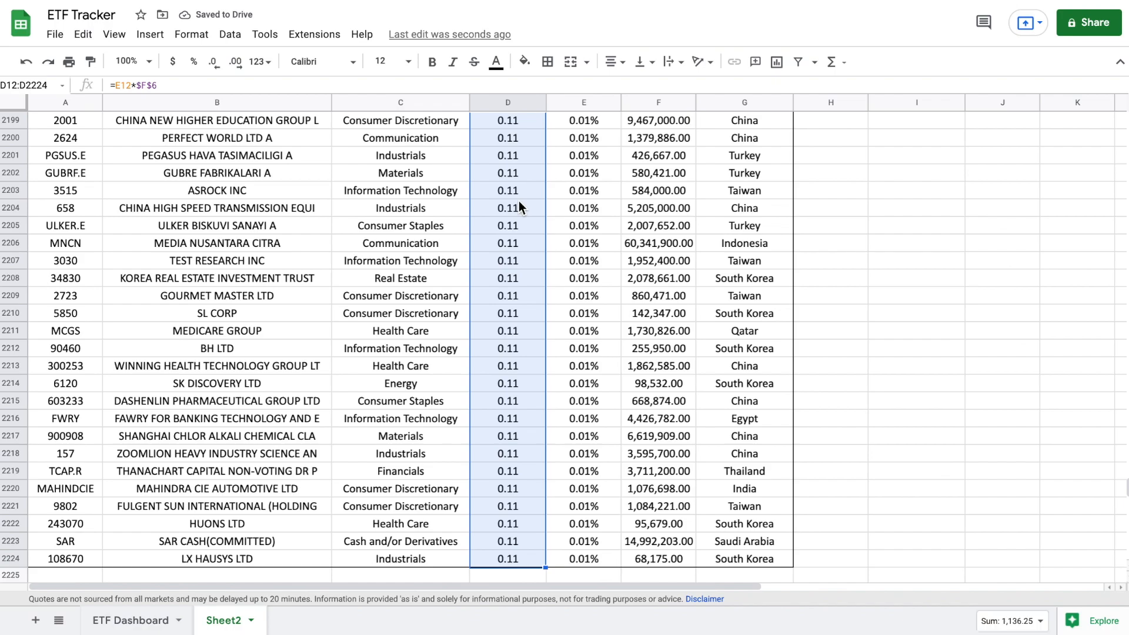
{"action": "left_click", "coordinate": [172, 62]}
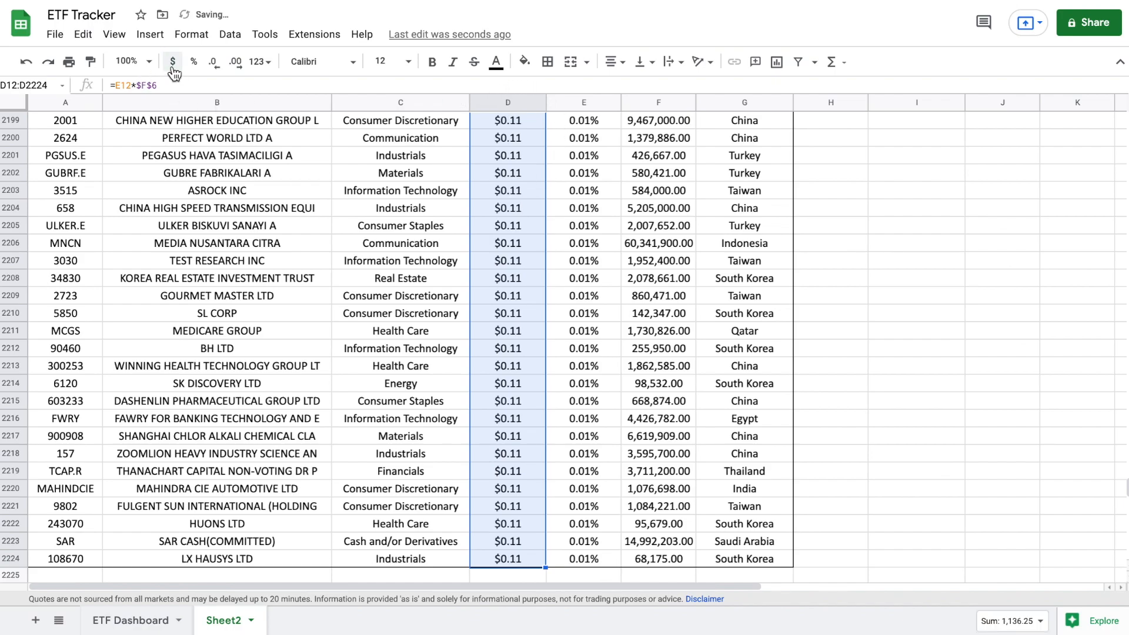
{"action": "left_click", "coordinate": [828, 205]}
{"action": "key", "text": "ctrl+shift+Up"}
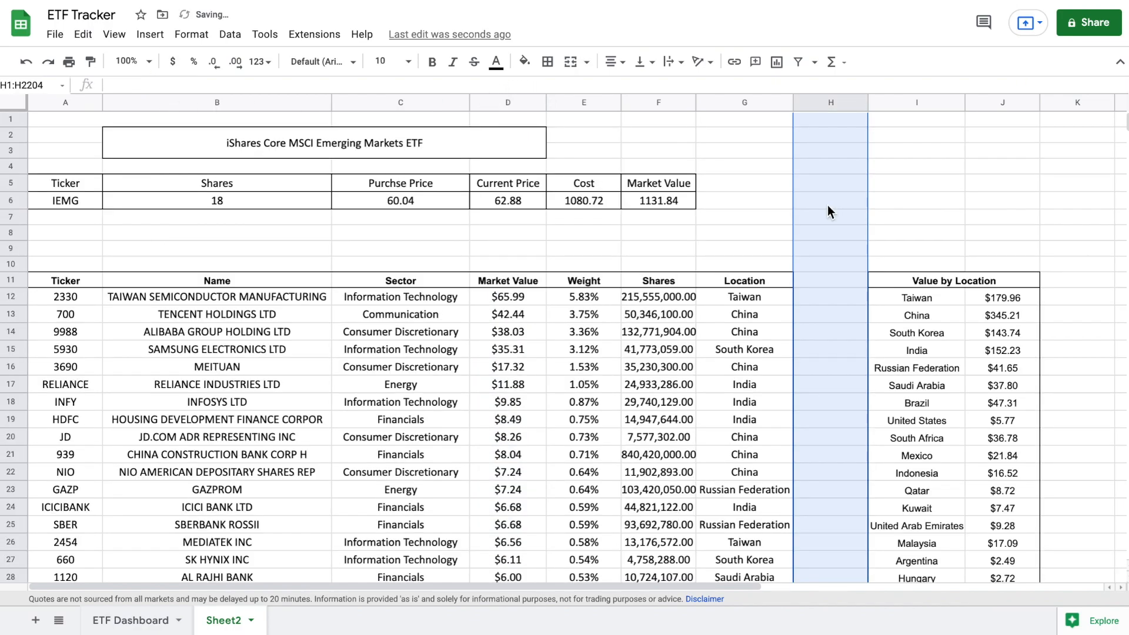
{"action": "left_click", "coordinate": [828, 204]}
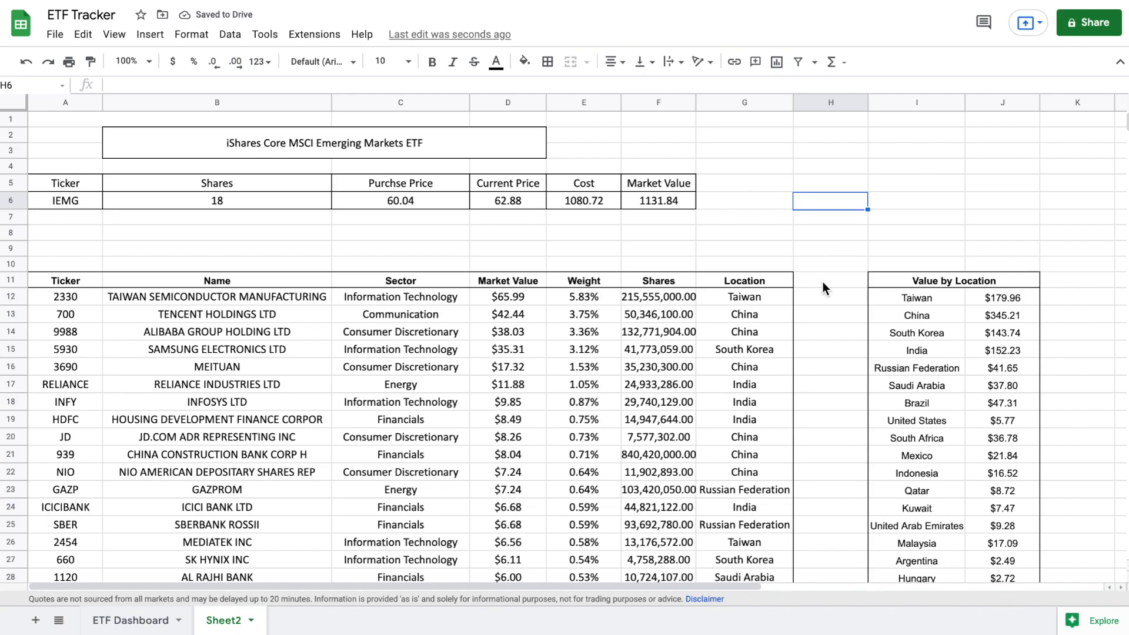
Insert a chart from the location values in I12:J40 and make it a Geo chart.
{"action": "left_click_drag", "start_coordinate": [909, 295], "coordinate": [969, 404]}
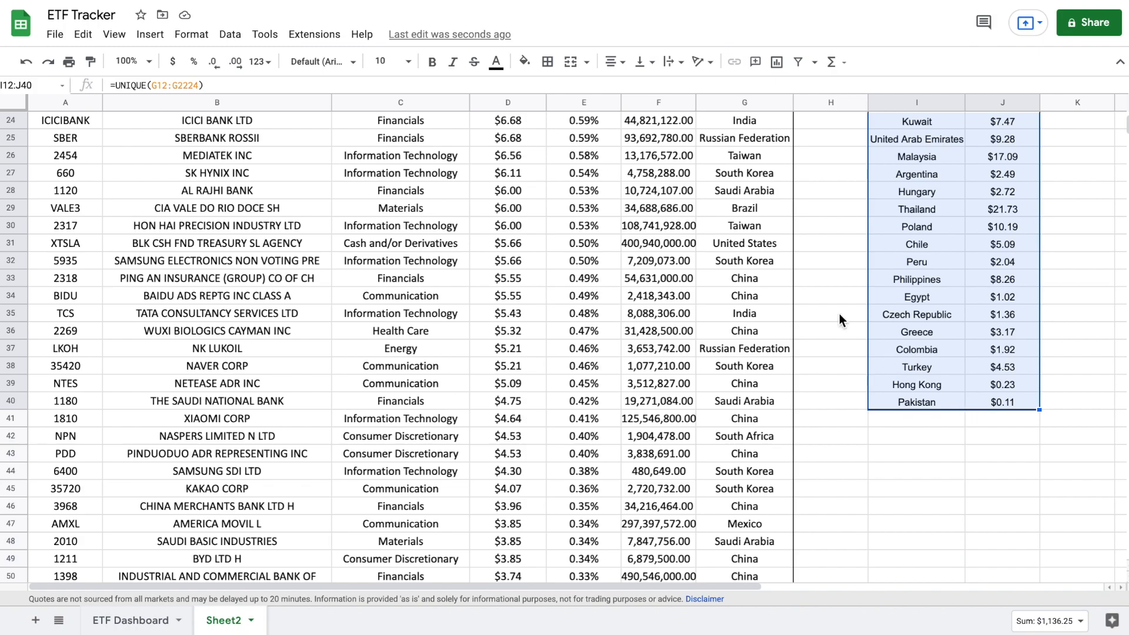
{"action": "scroll", "coordinate": [757, 202], "scroll_direction": "up", "scroll_amount": 7}
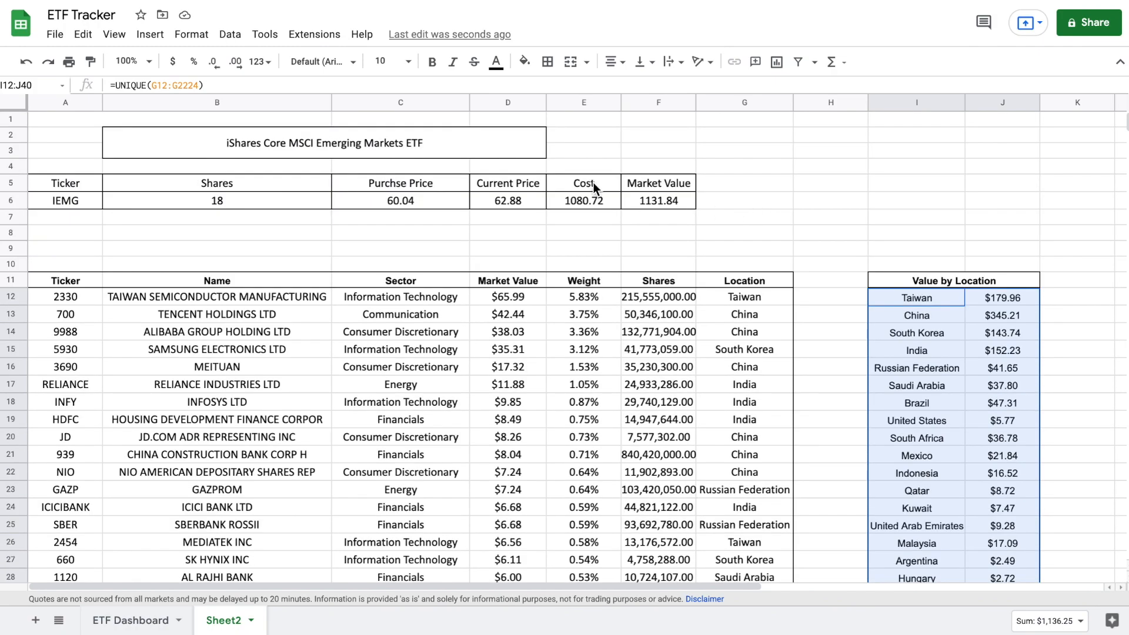
{"action": "left_click", "coordinate": [150, 35]}
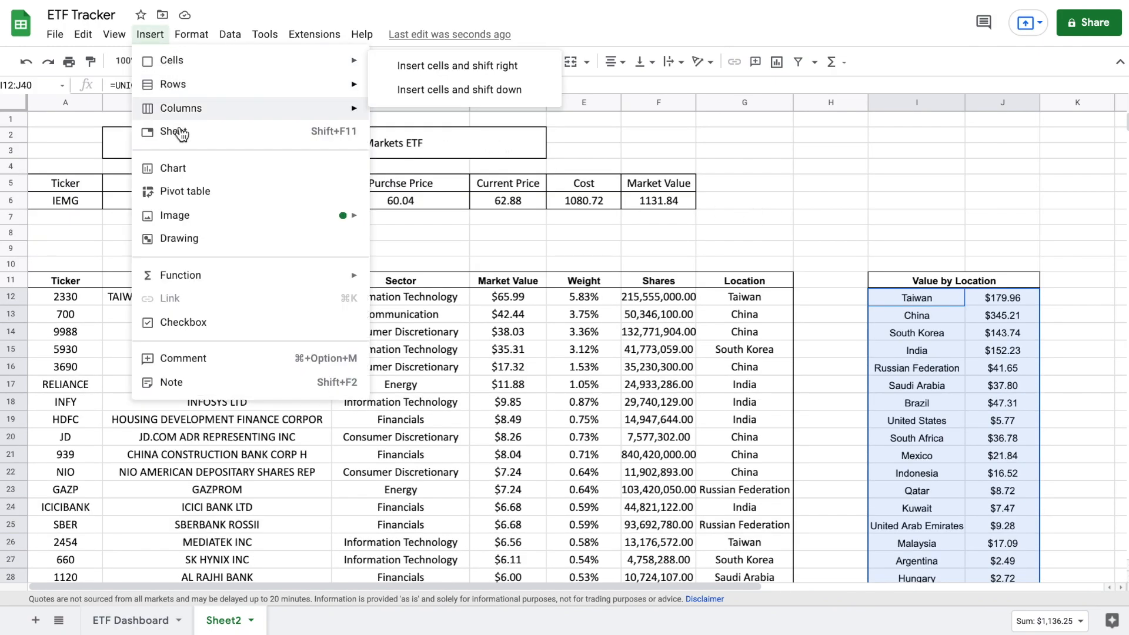
{"action": "key", "text": "Escape"}
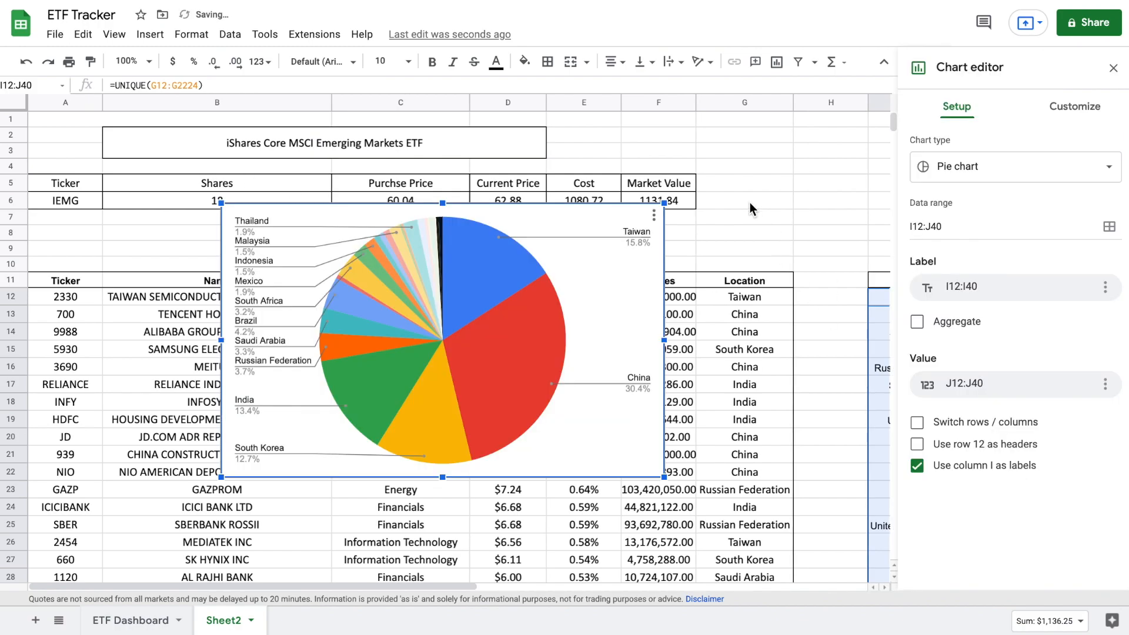
{"action": "left_click", "coordinate": [1014, 169]}
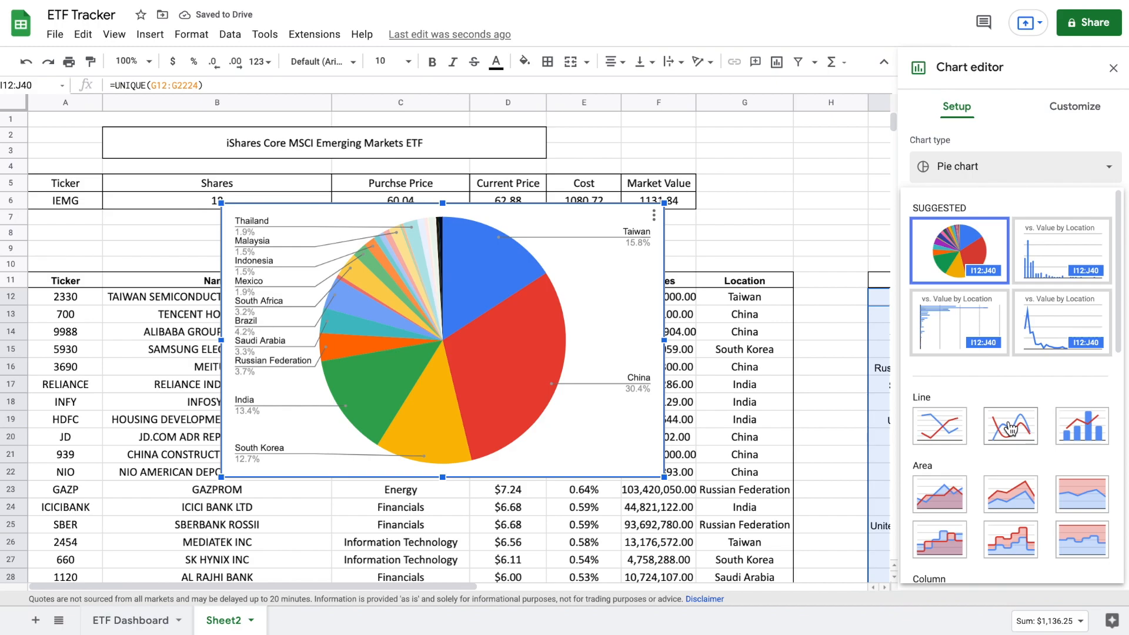
{"action": "scroll", "coordinate": [1011, 428], "scroll_direction": "down", "scroll_amount": 3}
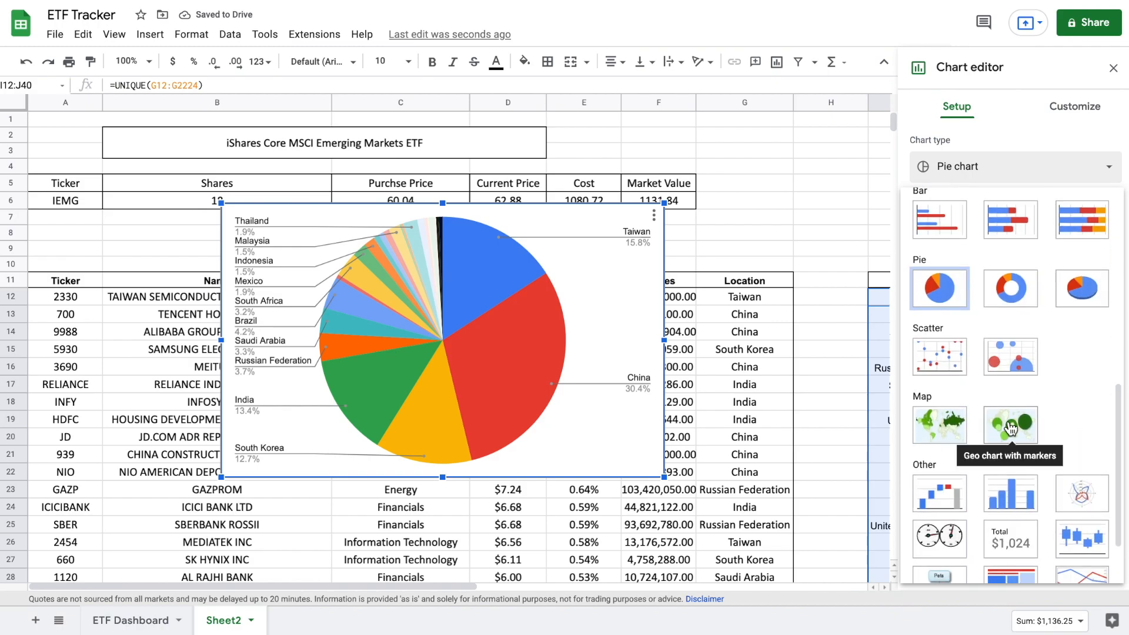
{"action": "left_click", "coordinate": [941, 429]}
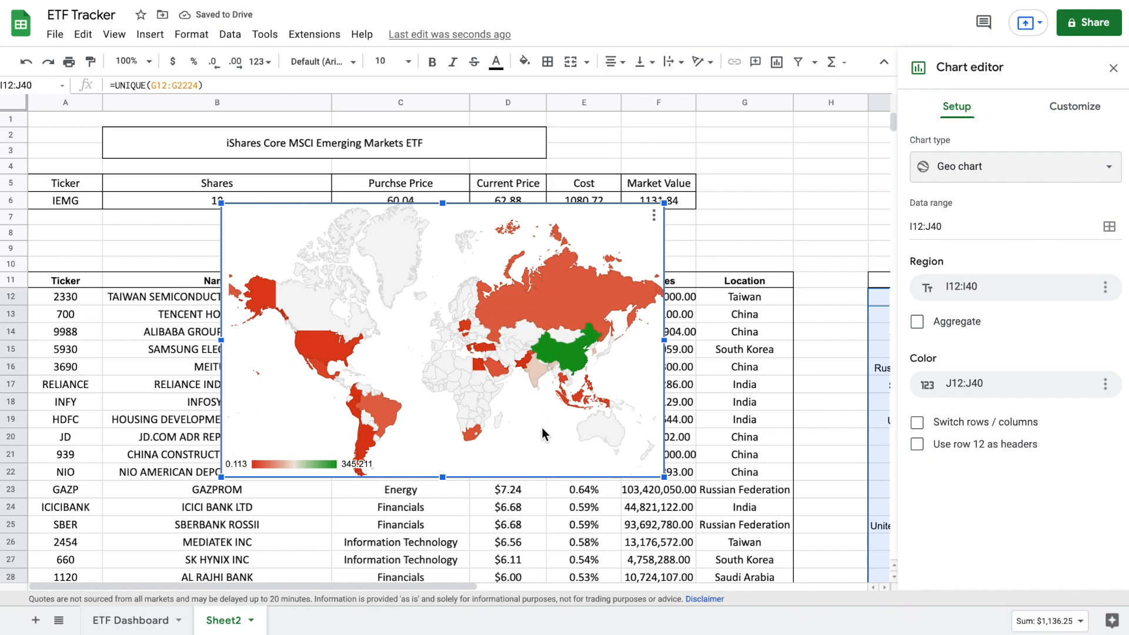
Change the geo chart's mid-value color to yellow and close the chart editor.
{"action": "left_click", "coordinate": [1058, 116]}
{"action": "left_click", "coordinate": [960, 192]}
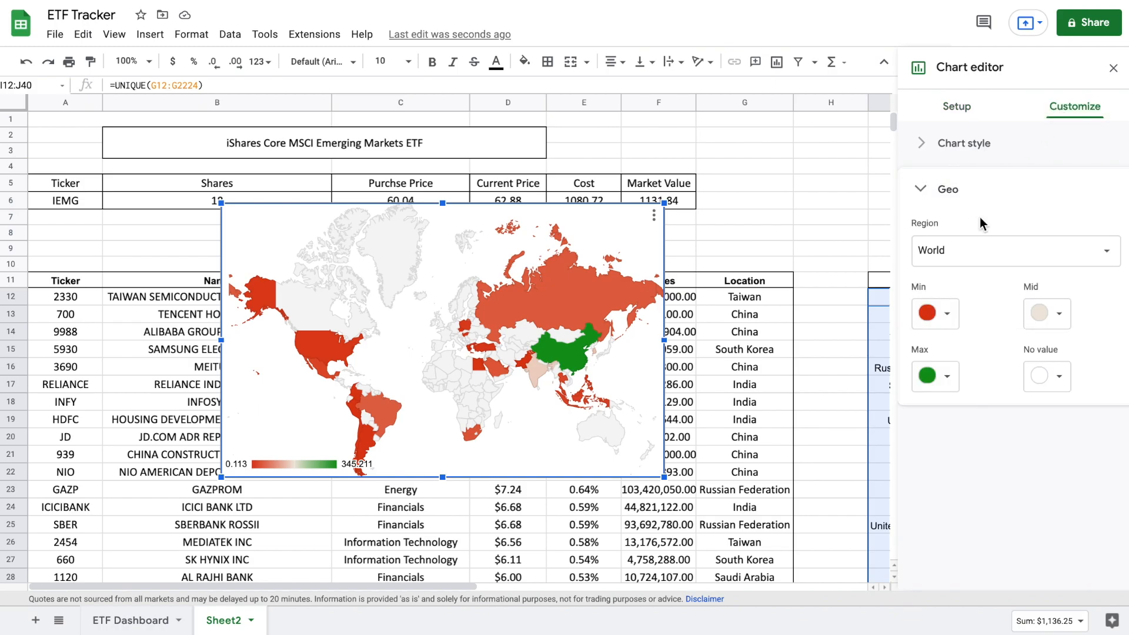
{"action": "left_click", "coordinate": [1067, 319]}
{"action": "left_click", "coordinate": [959, 458]}
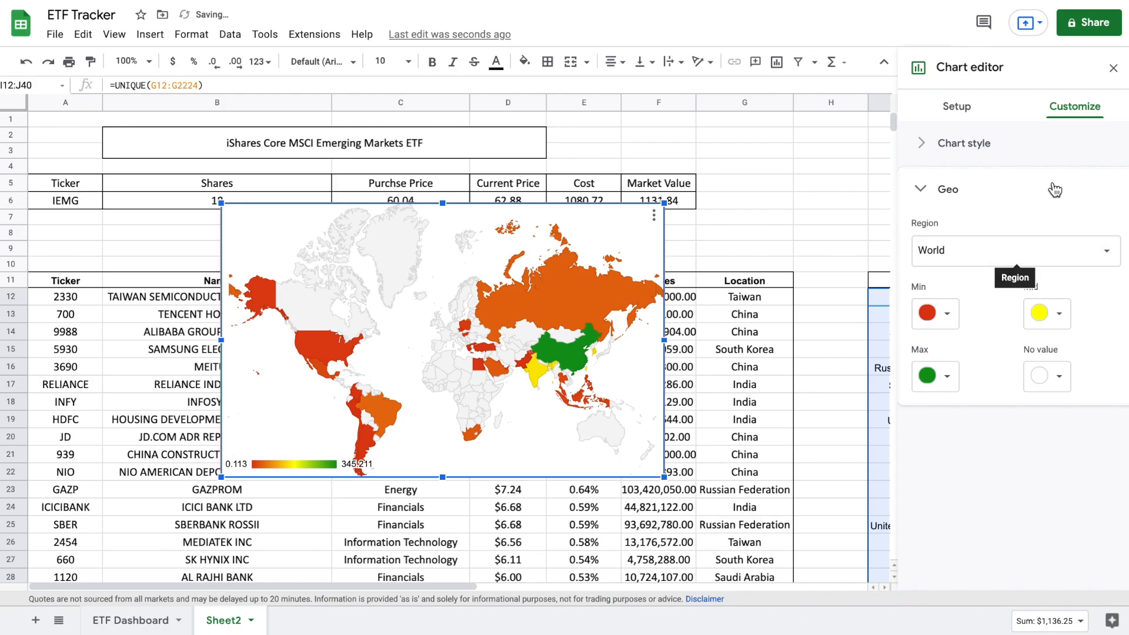
{"action": "left_click", "coordinate": [1114, 70]}
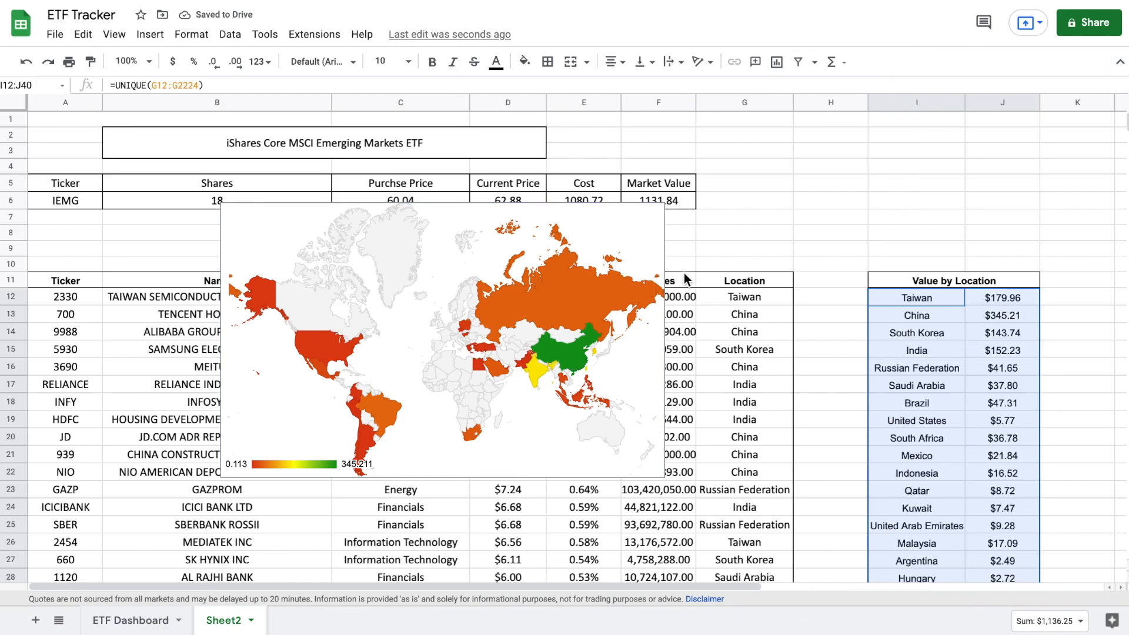
Shrink the geo chart and place it directly above the Value by Location table, within rows 1 to 10 of columns H to K.
{"action": "left_click", "coordinate": [648, 214]}
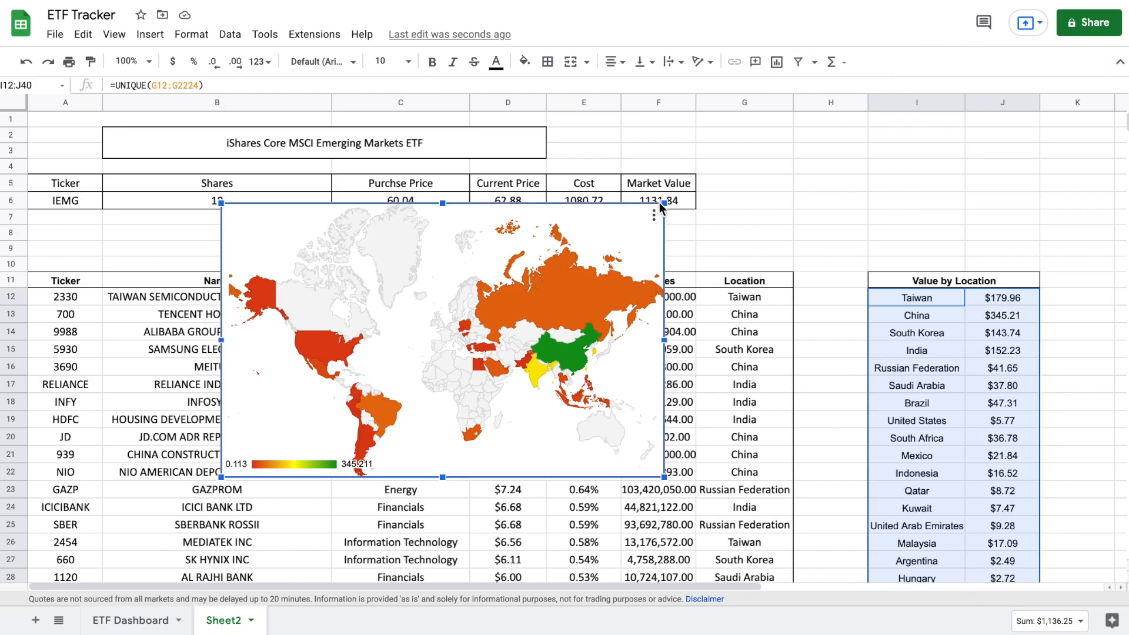
{"action": "left_click_drag", "start_coordinate": [621, 242], "coordinate": [1036, 160]}
{"action": "left_click_drag", "start_coordinate": [1075, 286], "coordinate": [1044, 265]}
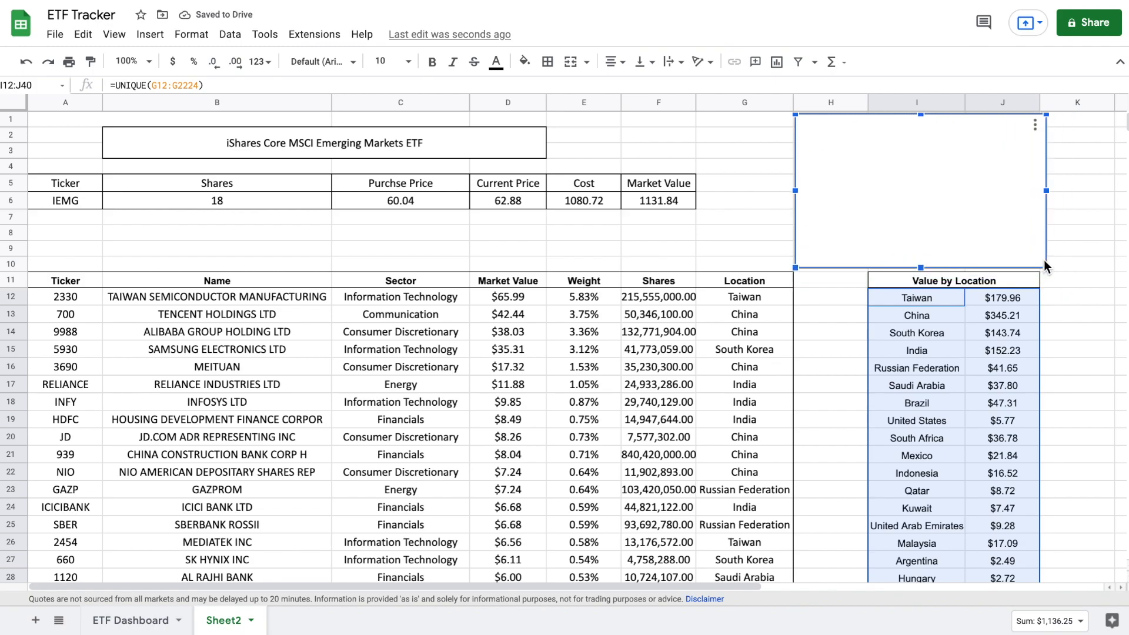
{"action": "left_click_drag", "start_coordinate": [1007, 228], "coordinate": [1034, 229]}
{"action": "left_click", "coordinate": [1088, 329]}
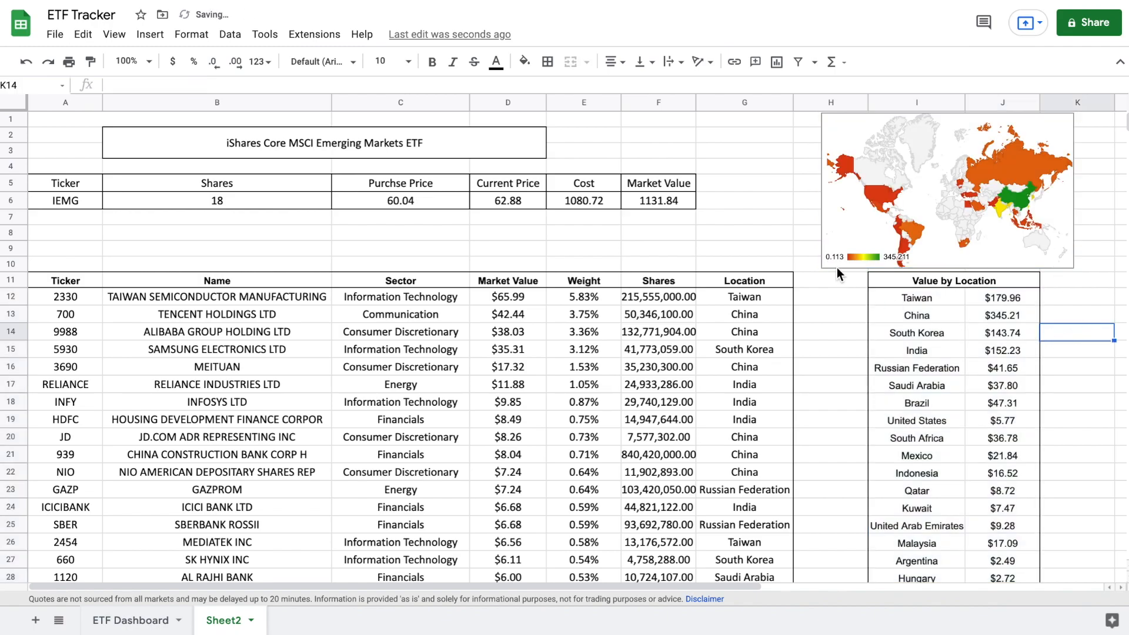
{"action": "left_click", "coordinate": [669, 235]}
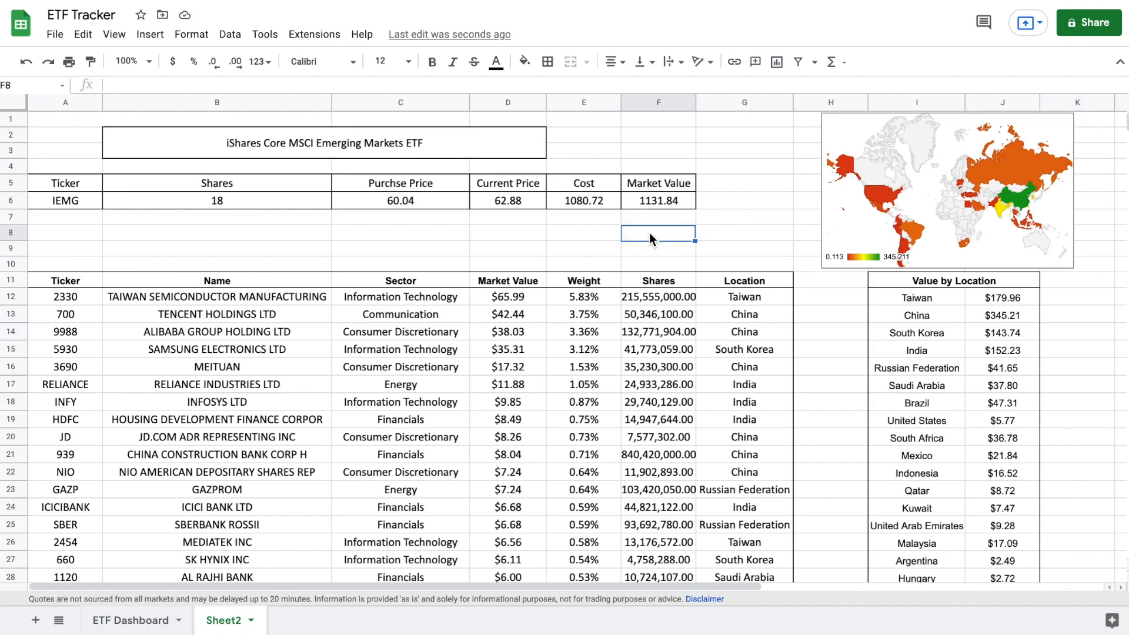
Bold the fund title in B2:D3 and the headings in A5:F5, A11:G11 and I11:J11.
{"action": "left_click_drag", "start_coordinate": [87, 181], "coordinate": [635, 184]}
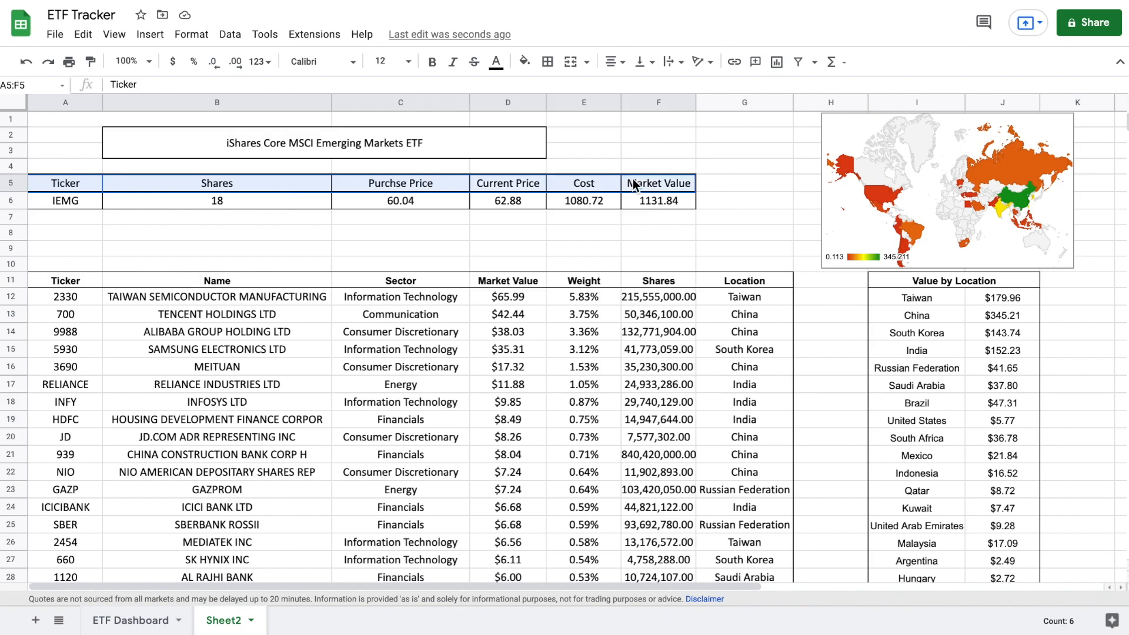
{"action": "left_click", "coordinate": [513, 134]}
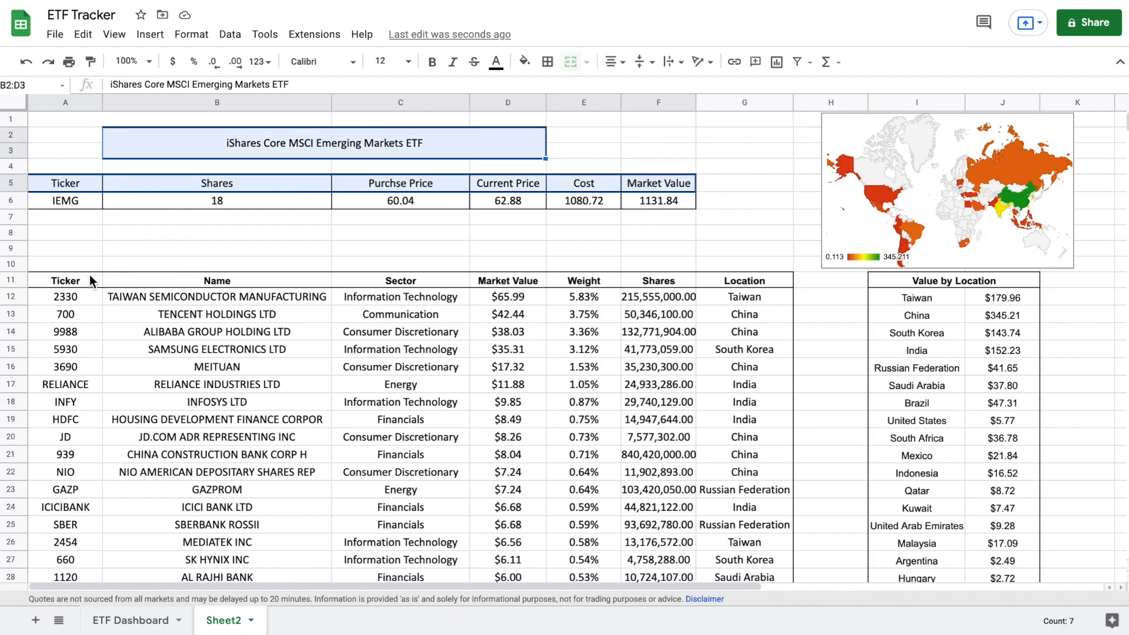
{"action": "left_click_drag", "start_coordinate": [82, 276], "coordinate": [730, 280]}
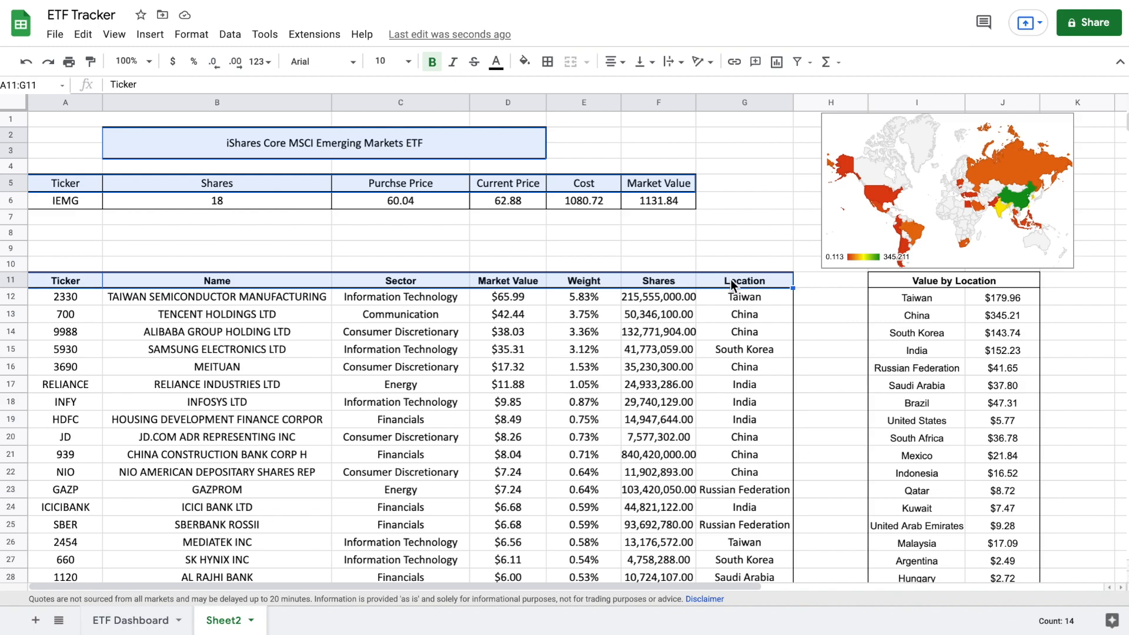
{"action": "left_click", "coordinate": [891, 277]}
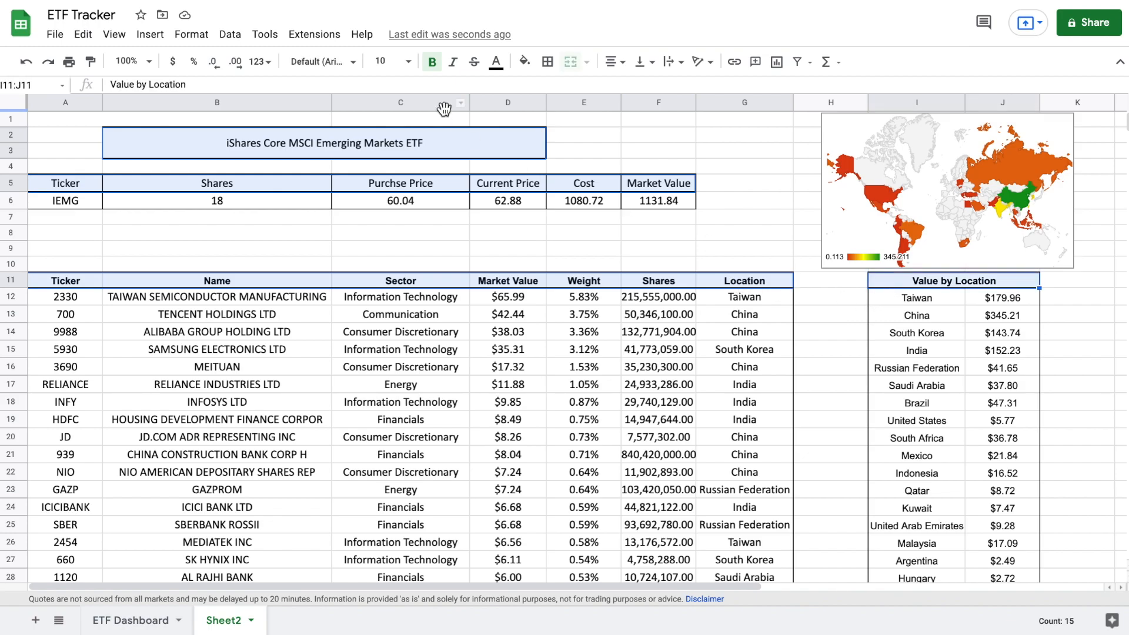
{"action": "left_click", "coordinate": [434, 62]}
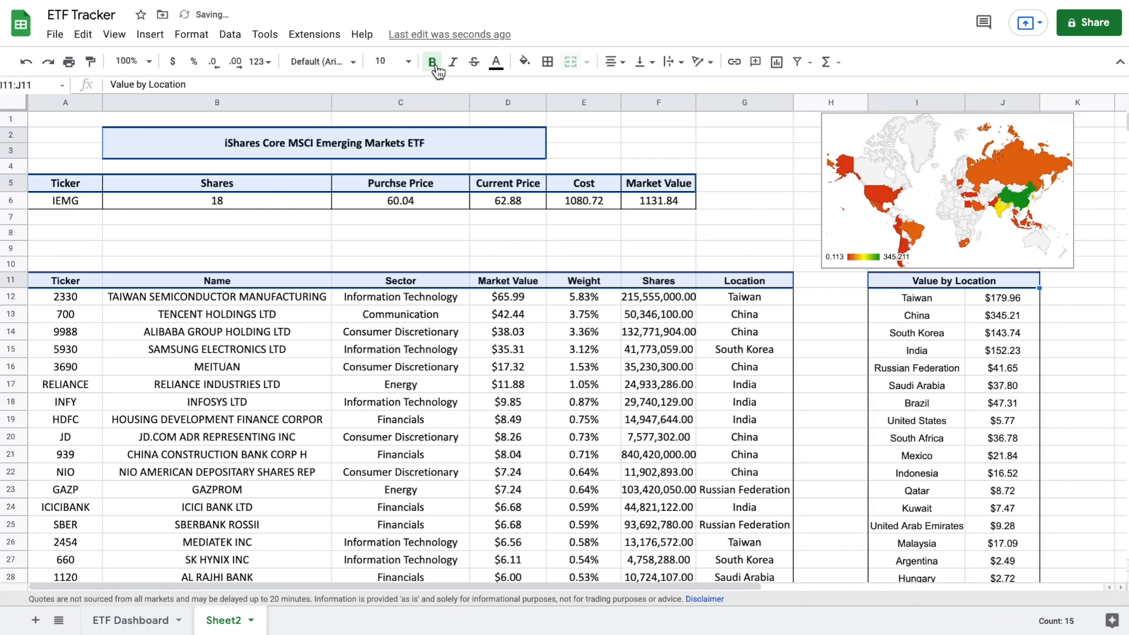
Set the fund title in B2:D3 to font size 24 and fill it with light orange.
{"action": "left_click", "coordinate": [440, 150]}
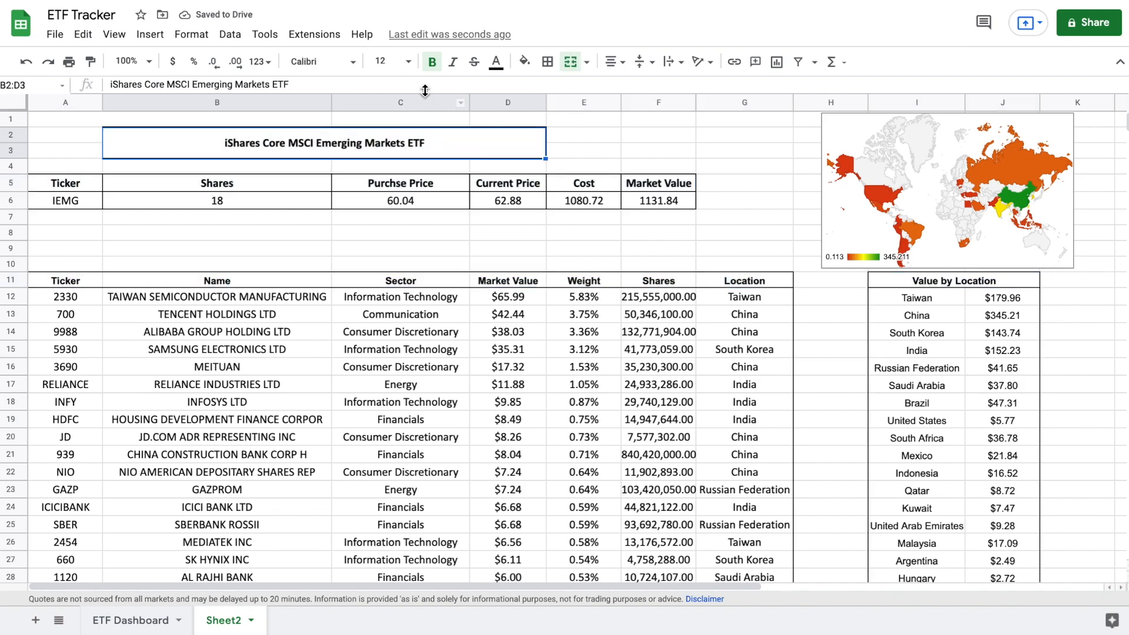
{"action": "left_click", "coordinate": [407, 62]}
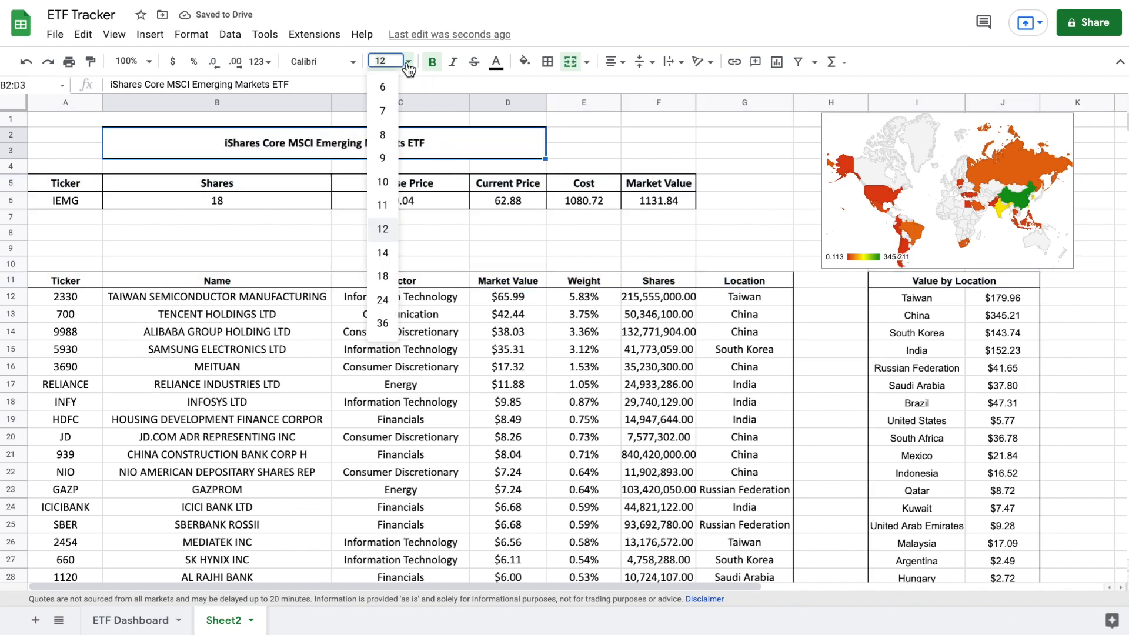
{"action": "left_click", "coordinate": [391, 293]}
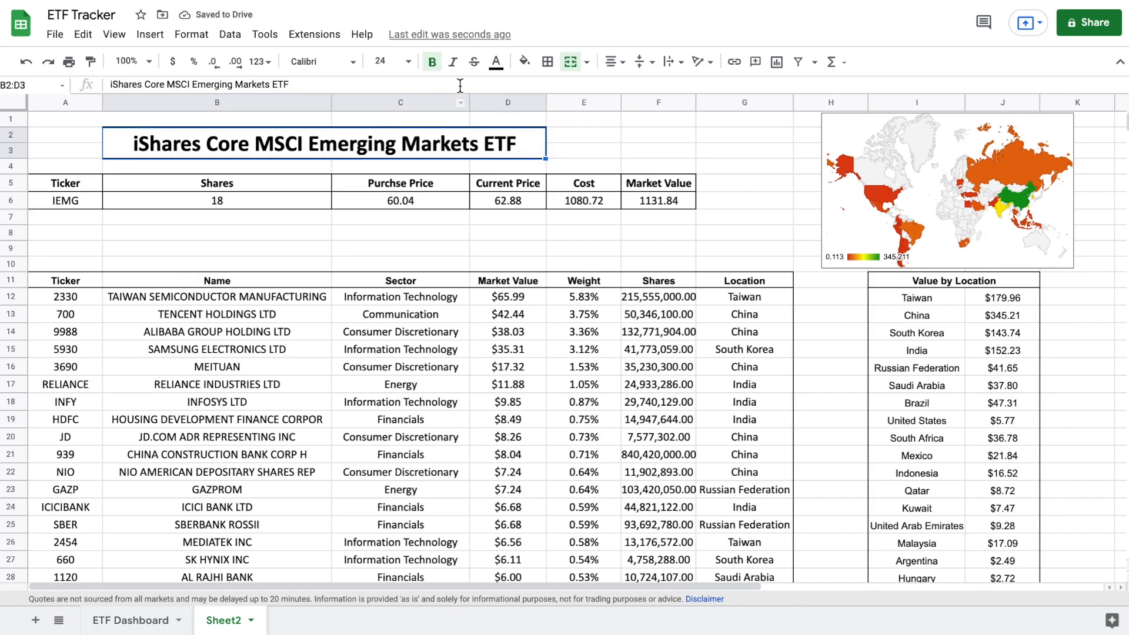
{"action": "left_click", "coordinate": [524, 61]}
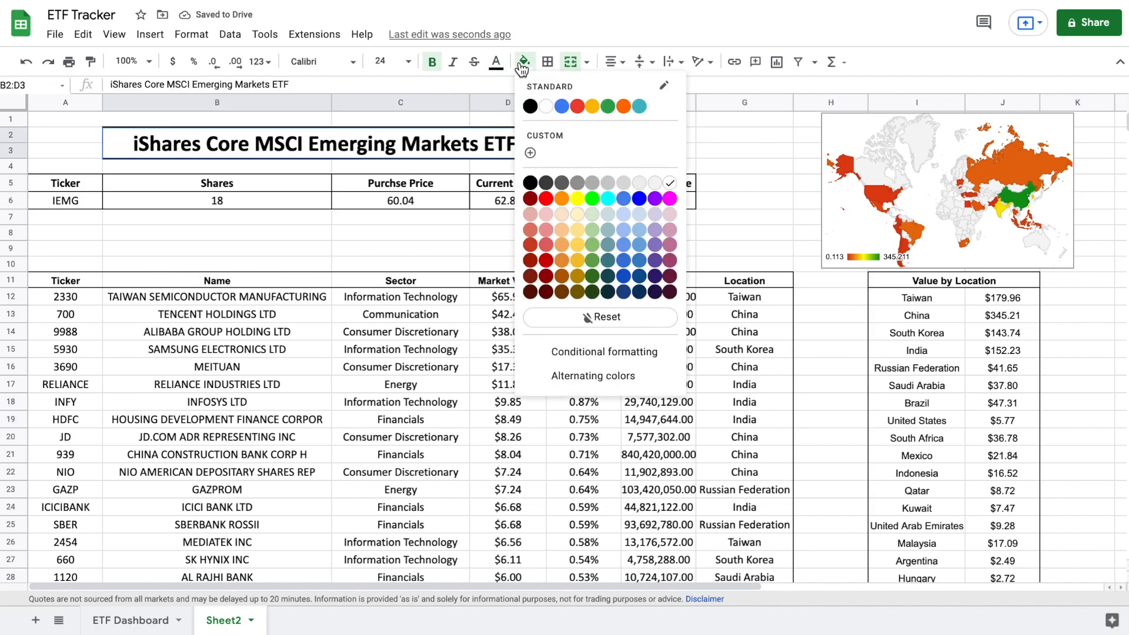
{"action": "left_click", "coordinate": [562, 216]}
{"action": "left_click", "coordinate": [623, 133]}
Fill the headings in A5:F5, A11:G11 and I11:J11 with light gray.
{"action": "left_click", "coordinate": [86, 181]}
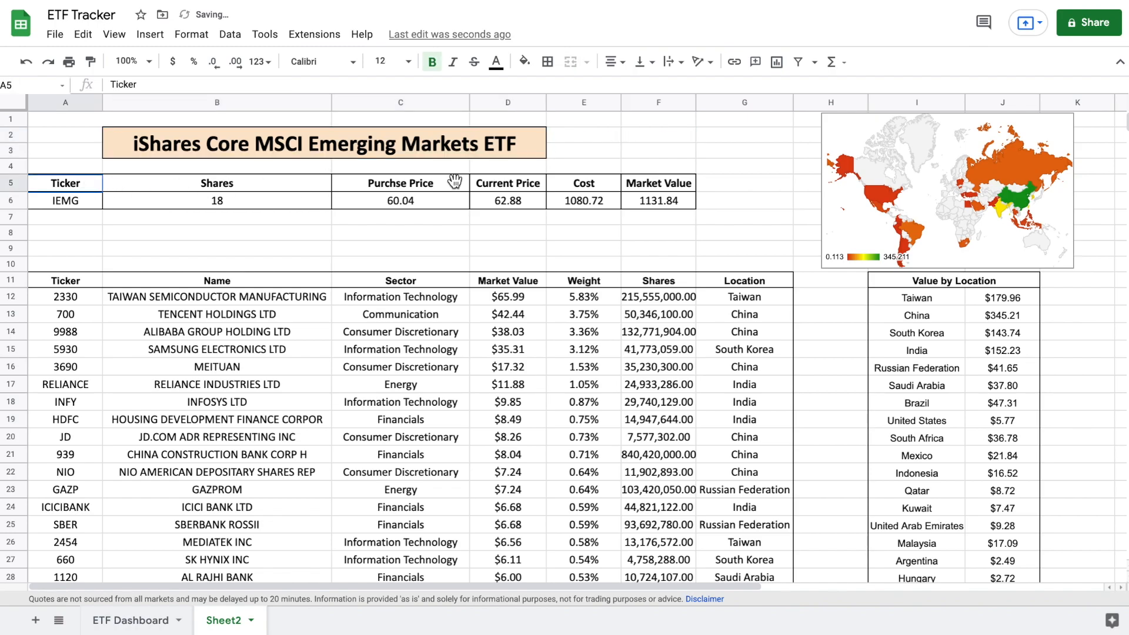
{"action": "left_click_drag", "start_coordinate": [454, 182], "coordinate": [664, 192]}
{"action": "left_click_drag", "start_coordinate": [77, 280], "coordinate": [731, 281]}
{"action": "left_click", "coordinate": [895, 281], "text": "ctrl"}
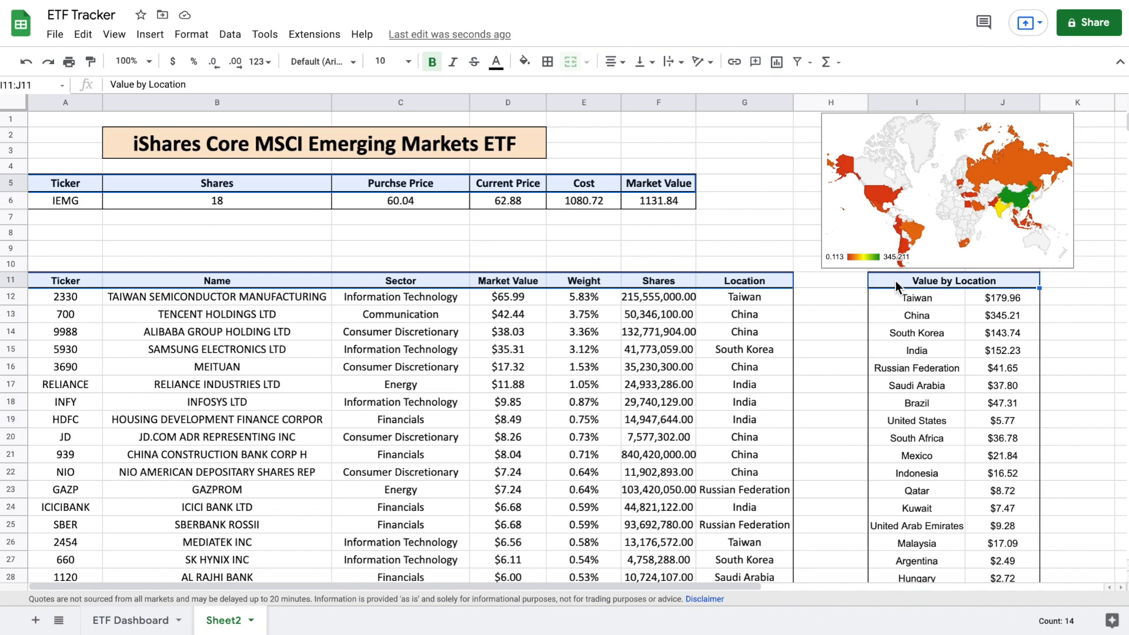
{"action": "left_click", "coordinate": [525, 61]}
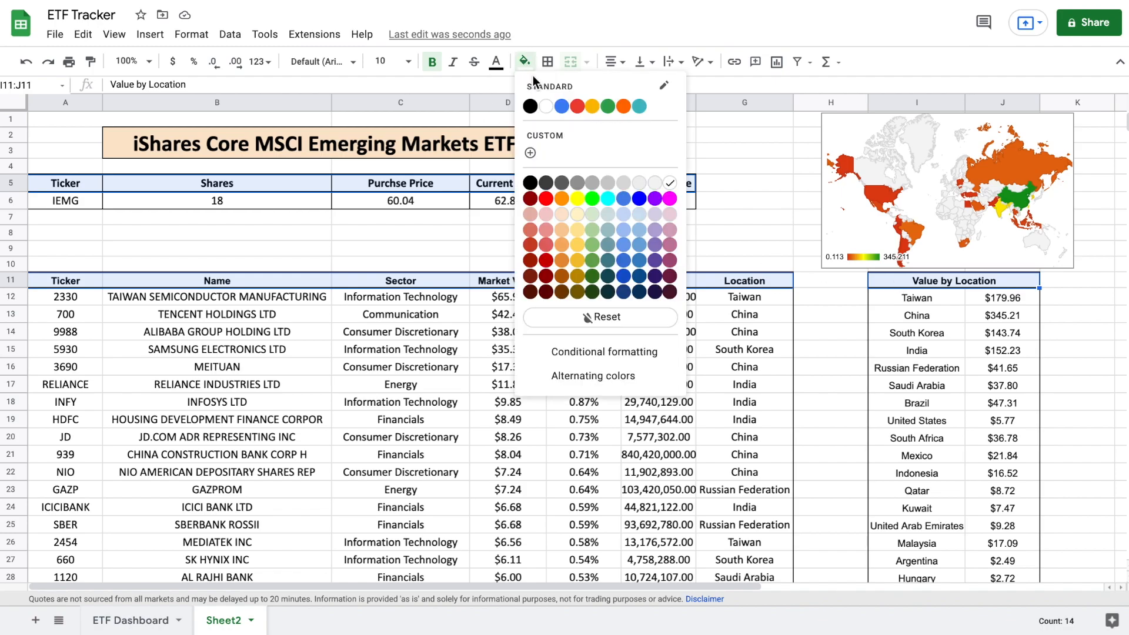
{"action": "left_click", "coordinate": [640, 184]}
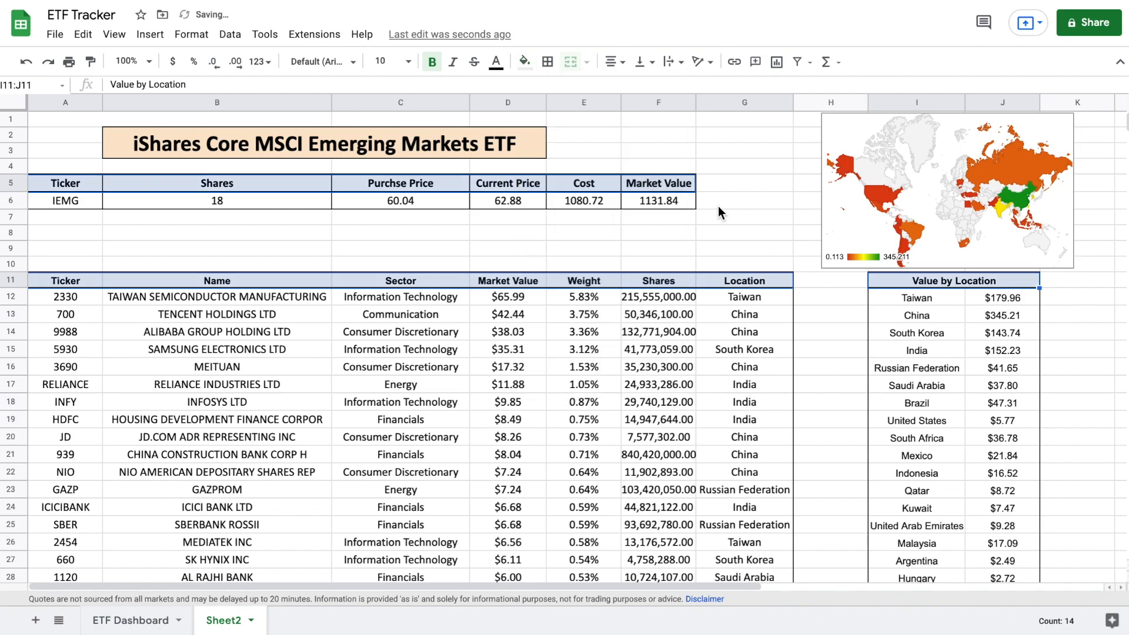
Fill the holdings rows A12:G2224 with light yellow.
{"action": "left_click_drag", "start_coordinate": [87, 298], "coordinate": [707, 294]}
{"action": "key", "text": "ctrl+shift+Down"}
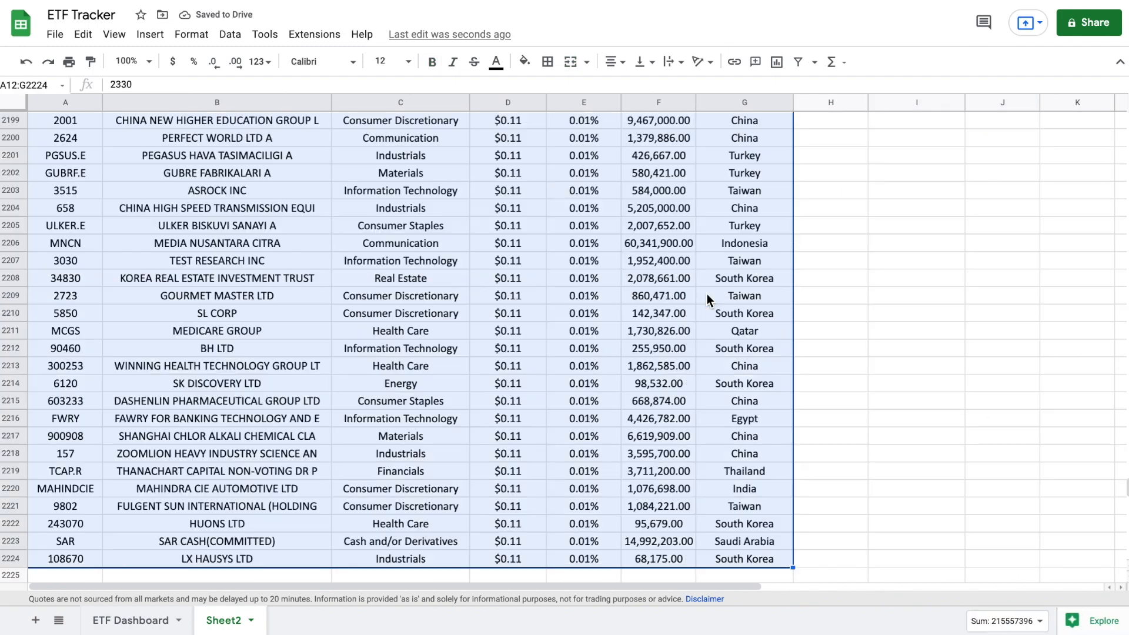
{"action": "left_click", "coordinate": [525, 61]}
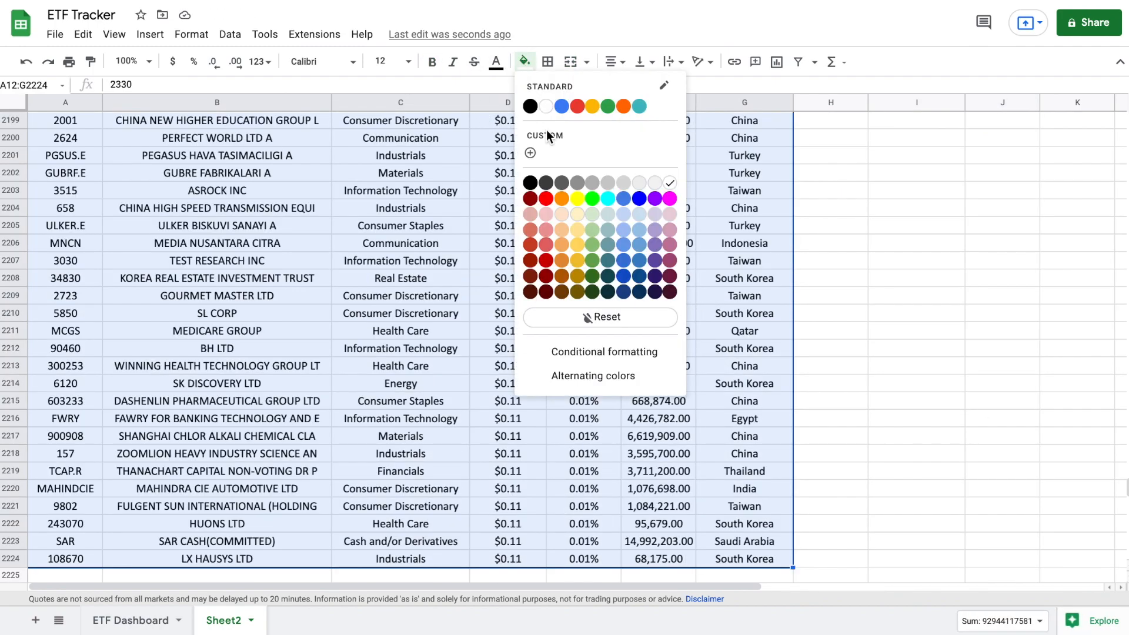
{"action": "left_click", "coordinate": [577, 213]}
{"action": "left_click", "coordinate": [829, 208]}
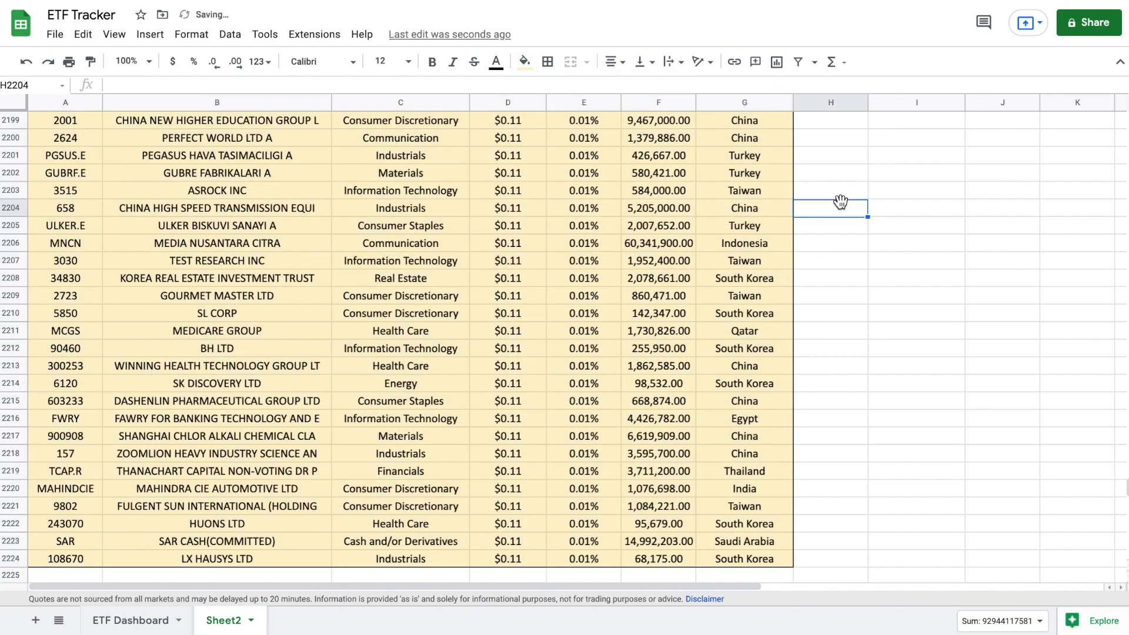
{"action": "key", "text": "ctrl+shift+Up"}
Fill the Value by Location entries in I12:J40 with light blue.
{"action": "left_click", "coordinate": [906, 299]}
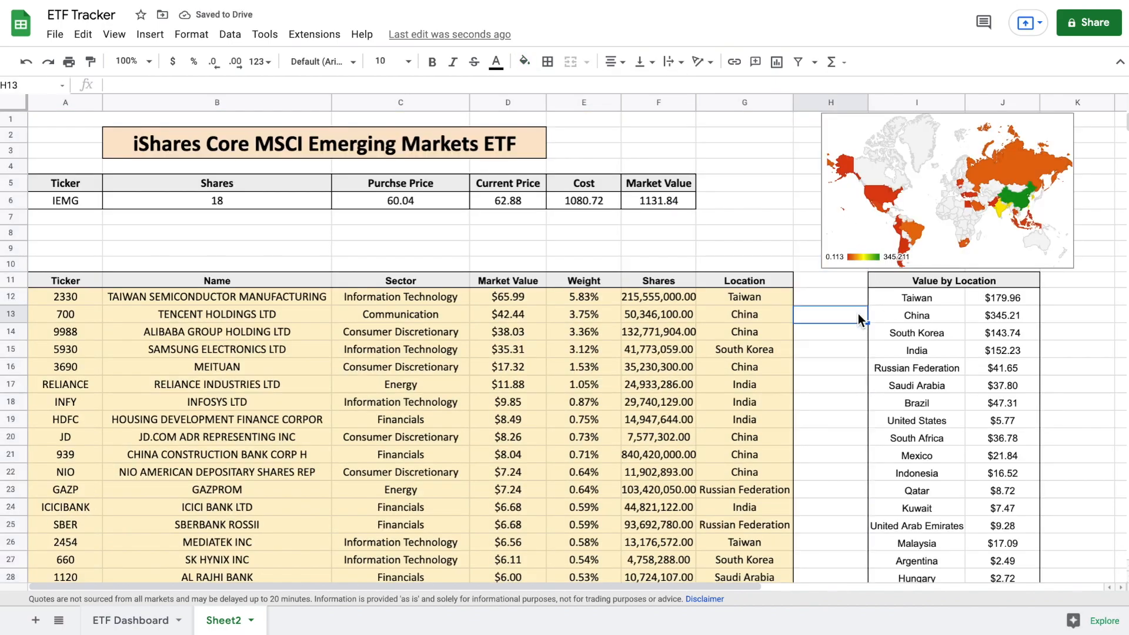
{"action": "key", "text": "ctrl+shift+Right"}
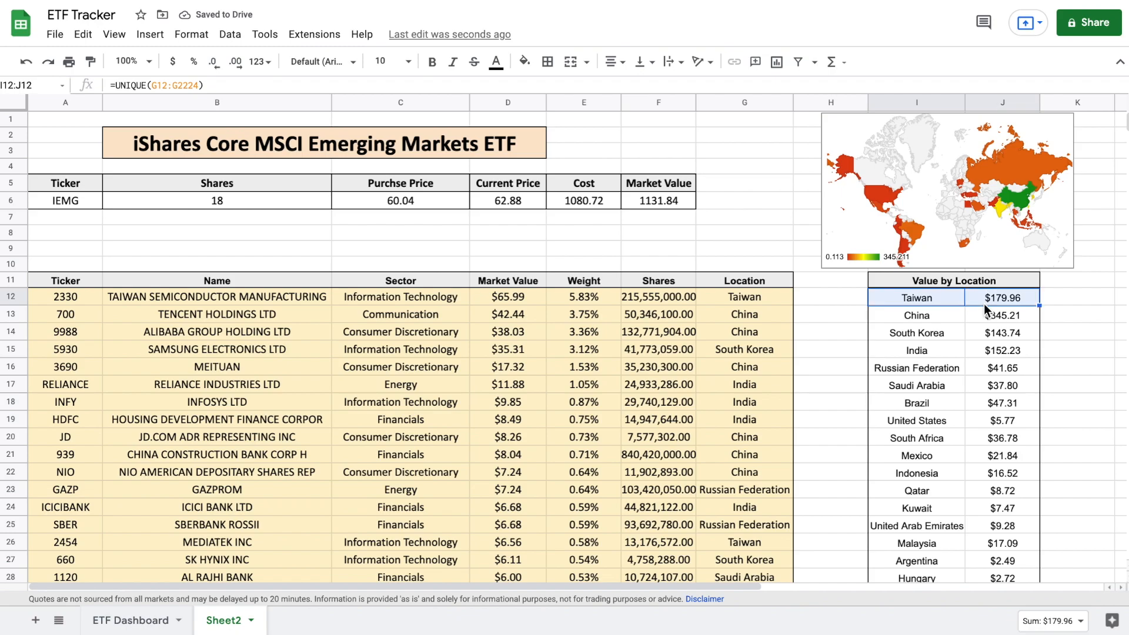
{"action": "key", "text": "ctrl+shift+Down"}
{"action": "left_click", "coordinate": [524, 61]}
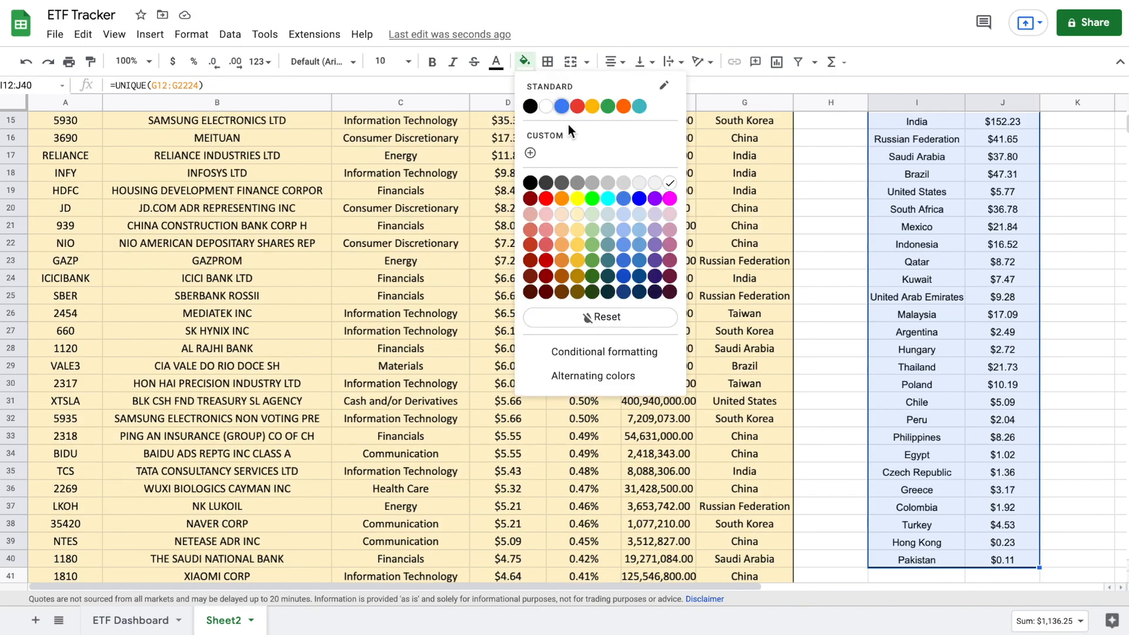
{"action": "left_click", "coordinate": [634, 217]}
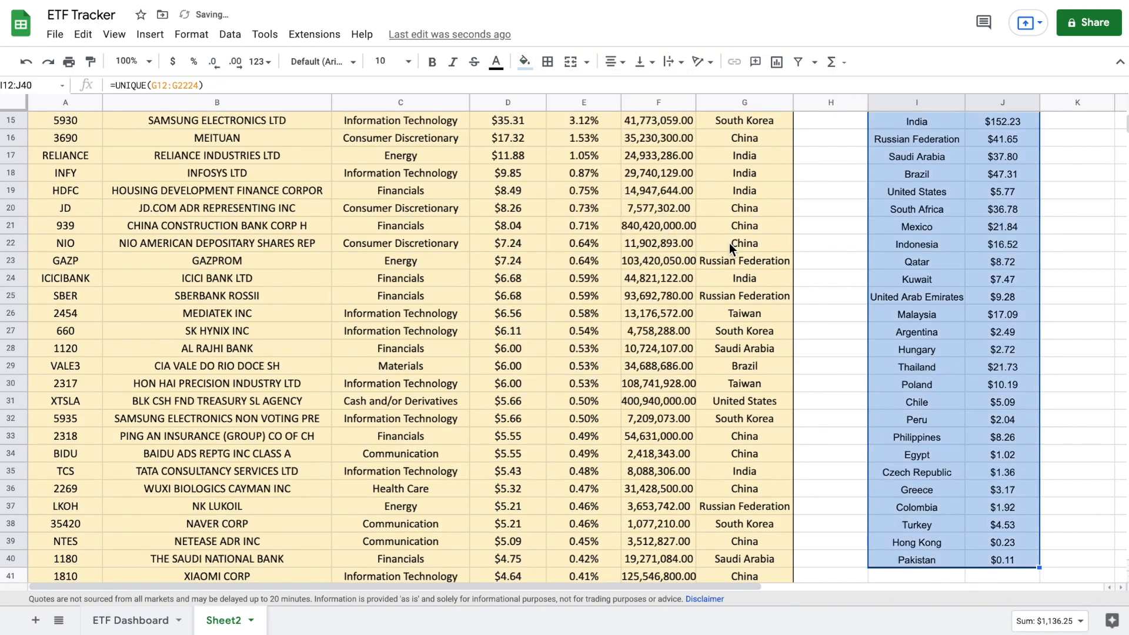
{"action": "scroll", "coordinate": [730, 243], "scroll_direction": "up", "scroll_amount": 5}
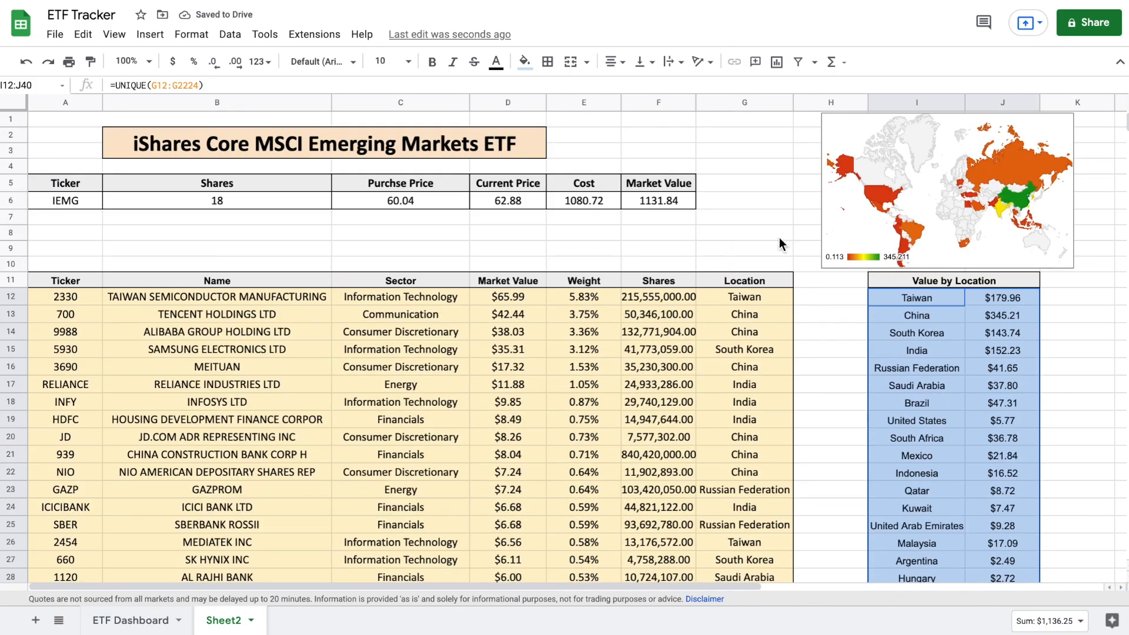
{"action": "left_click", "coordinate": [757, 227]}
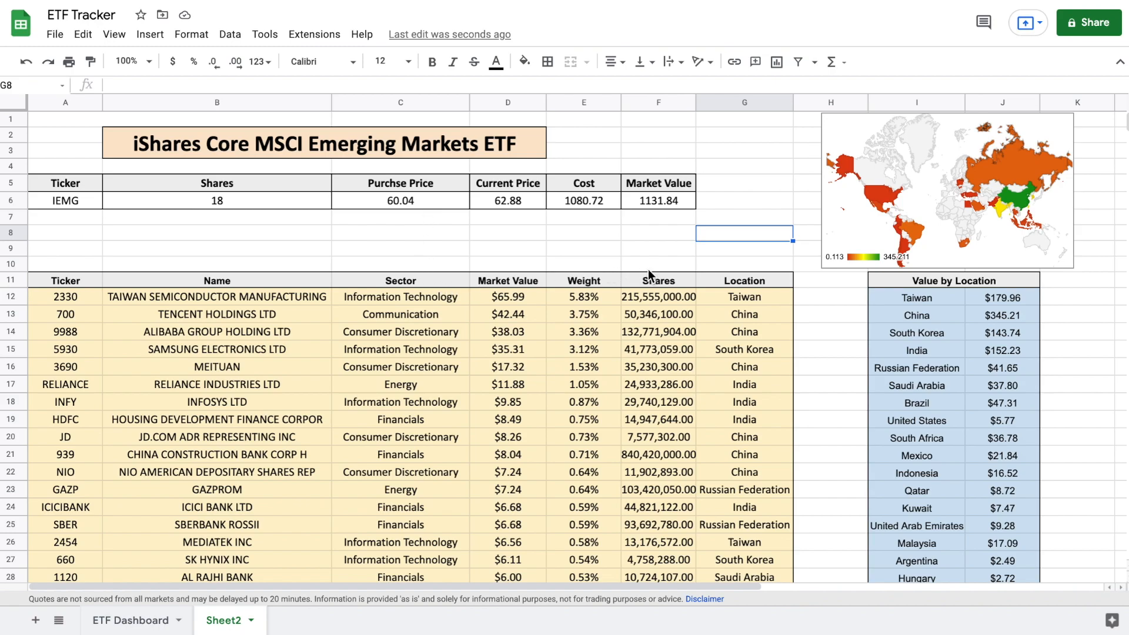
Inspect the values of individual countries on the geo chart.
{"action": "left_click", "coordinate": [856, 223]}
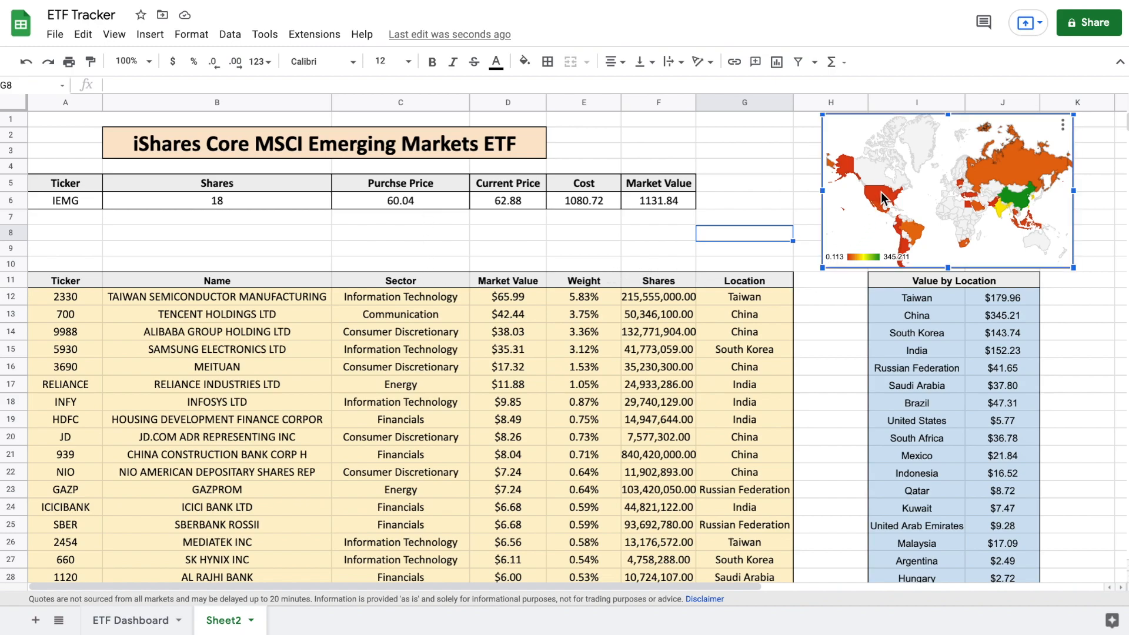
{"action": "mouse_move", "coordinate": [882, 192]}
{"action": "mouse_move", "coordinate": [914, 236]}
{"action": "mouse_move", "coordinate": [1029, 156]}
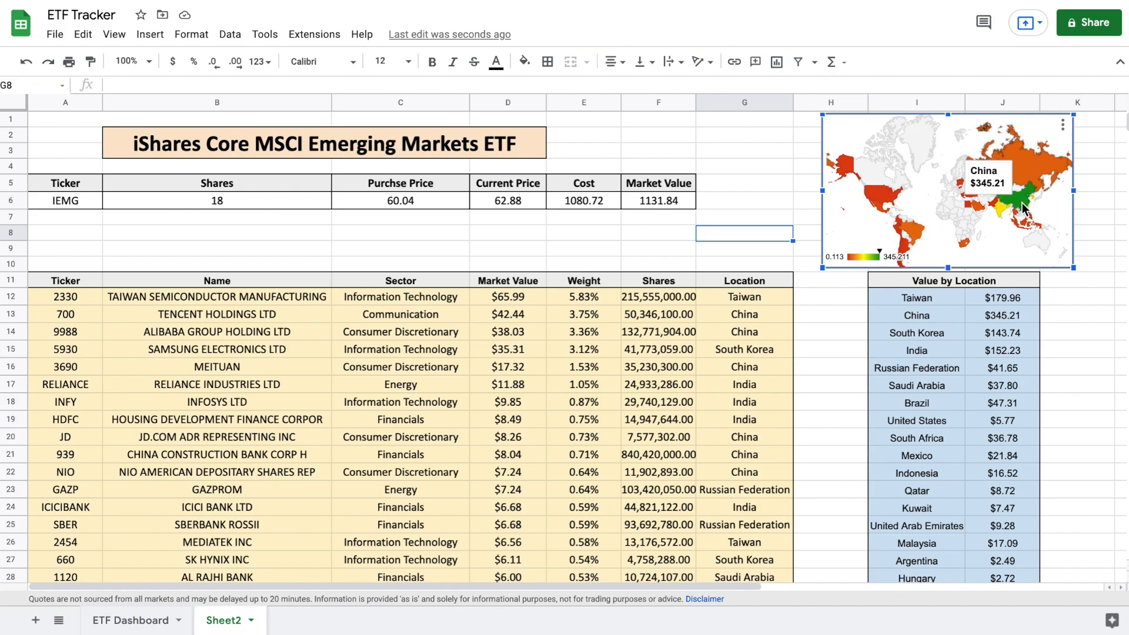
{"action": "mouse_move", "coordinate": [1000, 207]}
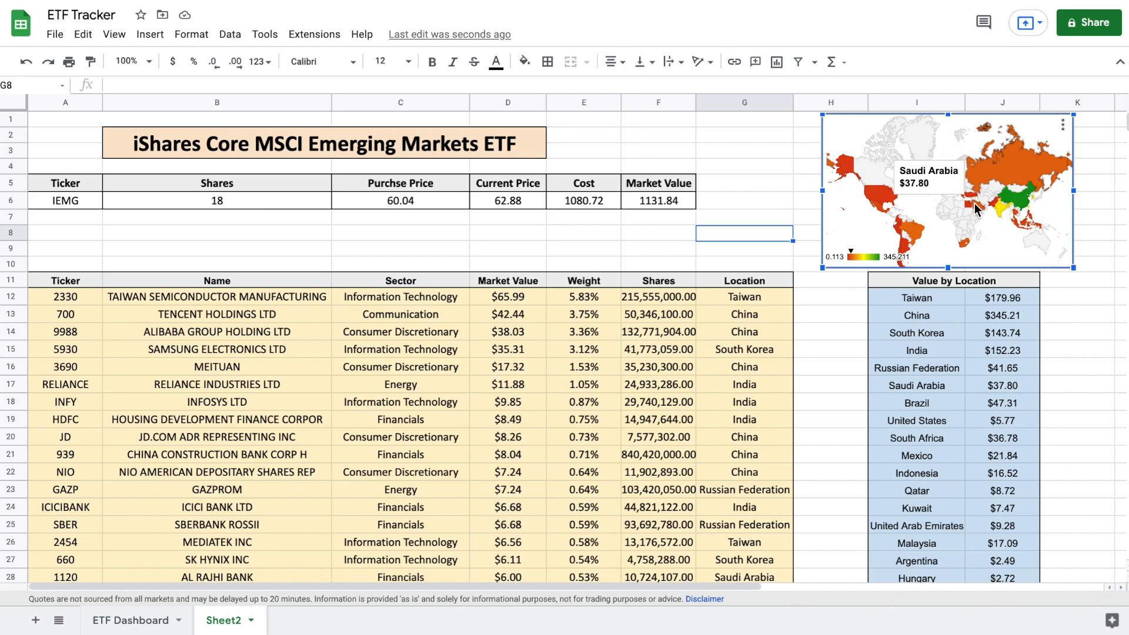
{"action": "left_click", "coordinate": [771, 212]}
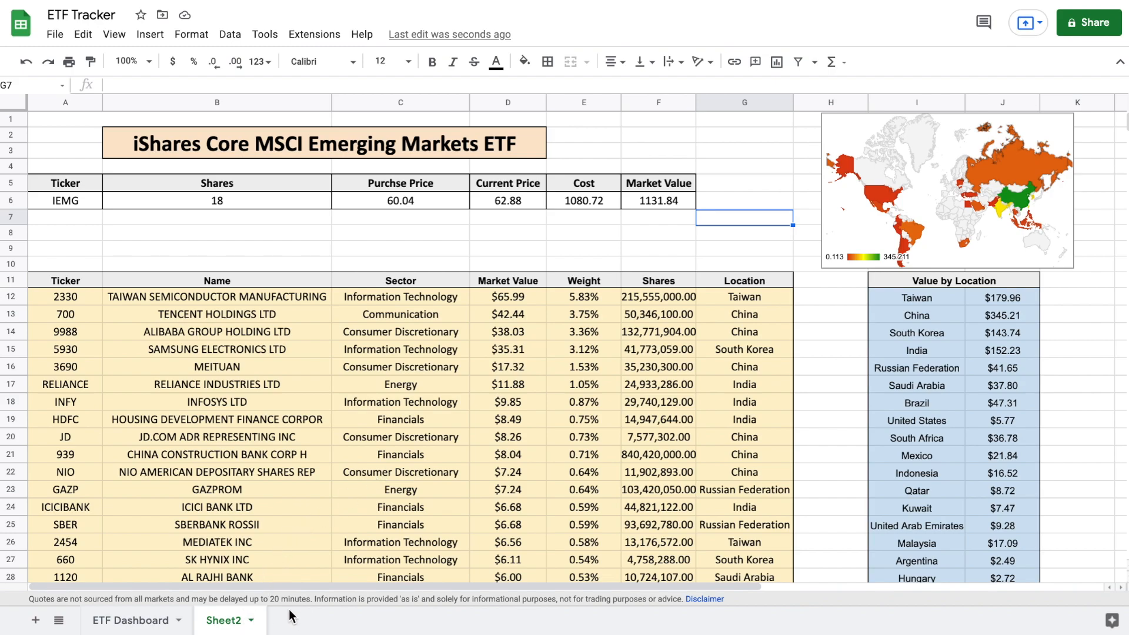
Rename Sheet2 as IEMG and add two new blank sheets after it.
{"action": "double_click", "coordinate": [231, 619]}
{"action": "key", "text": "BackSpace"}
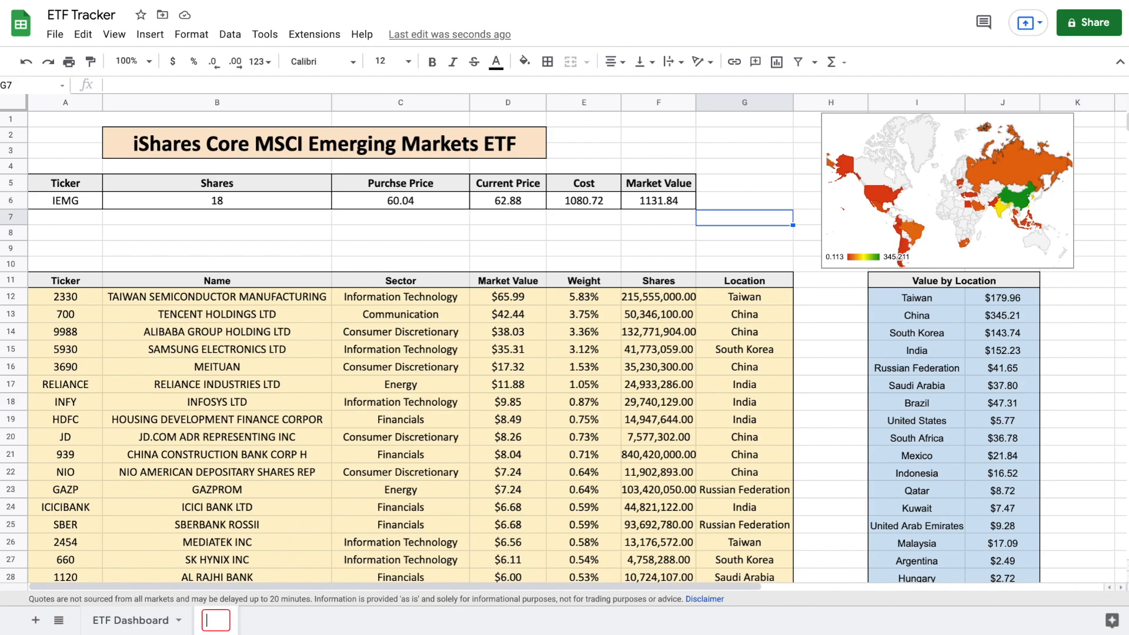
{"action": "type", "text": "IEMG"}
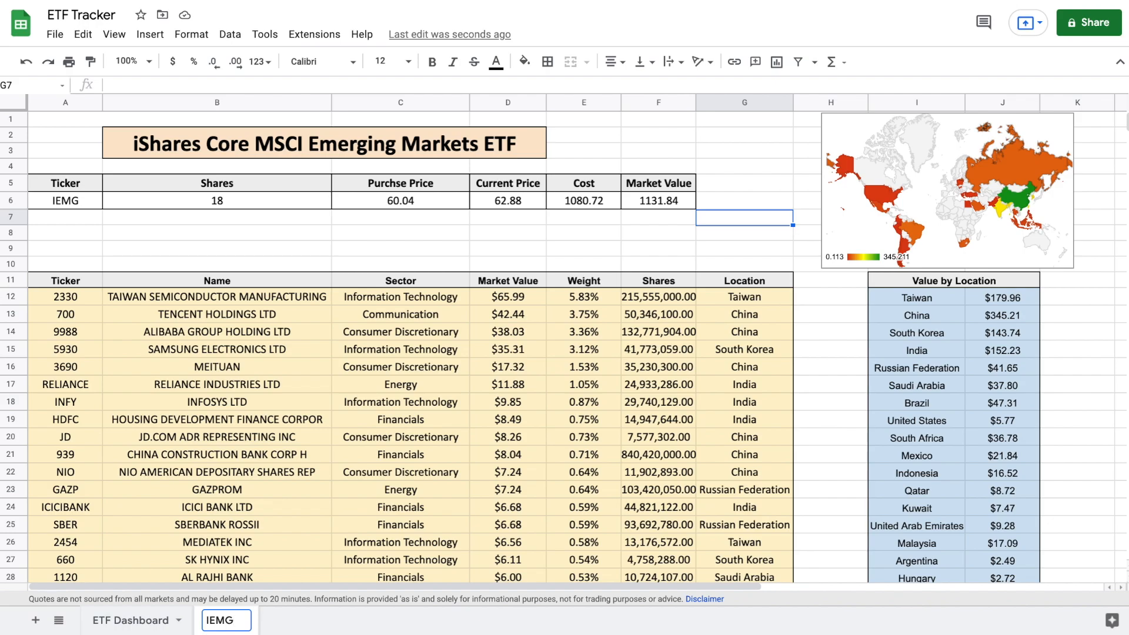
{"action": "key", "text": "Return"}
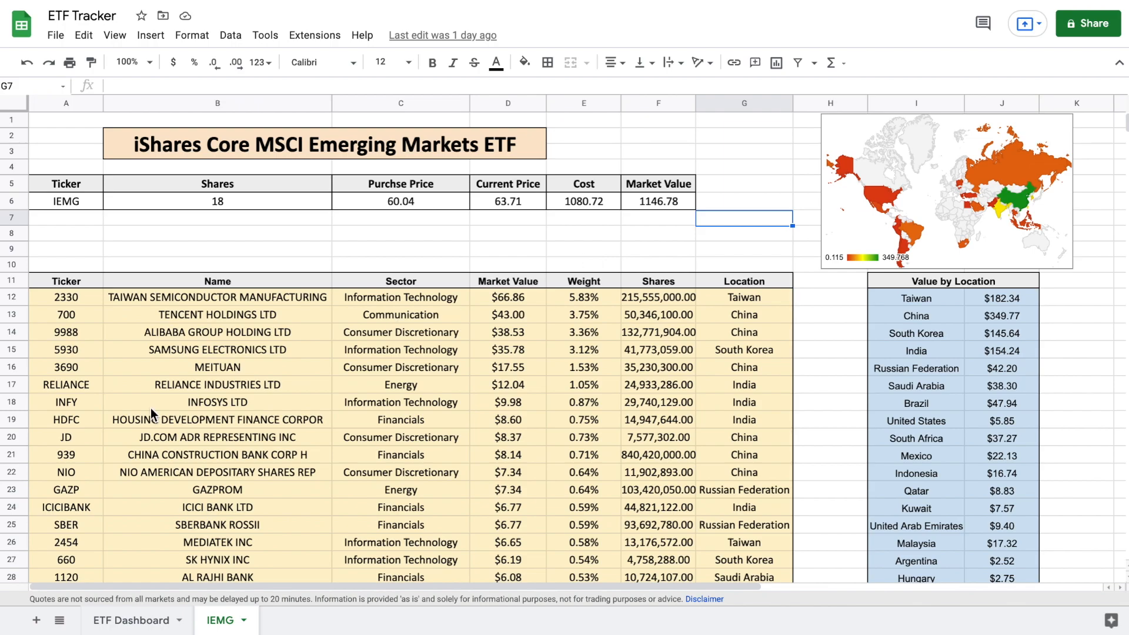
{"action": "left_click", "coordinate": [36, 620]}
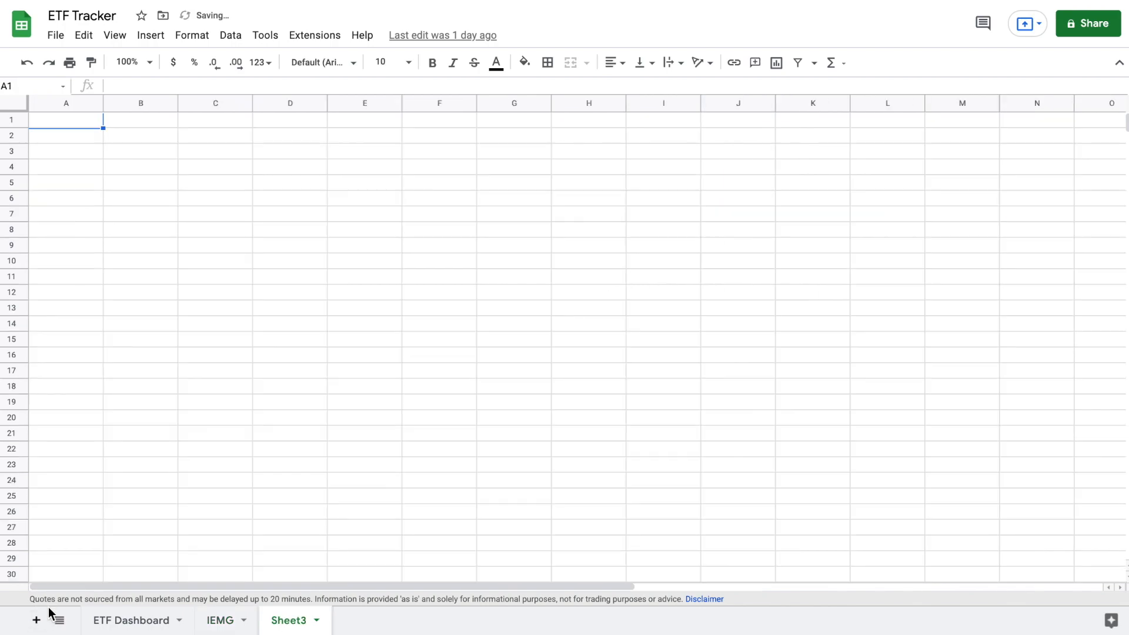
{"action": "left_click", "coordinate": [36, 620]}
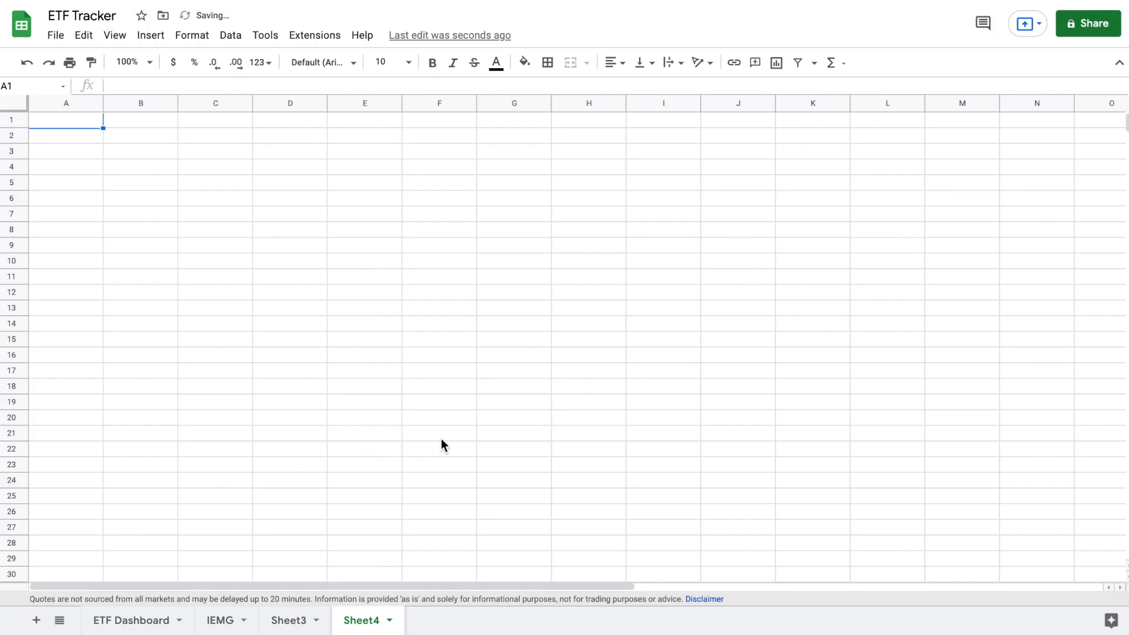
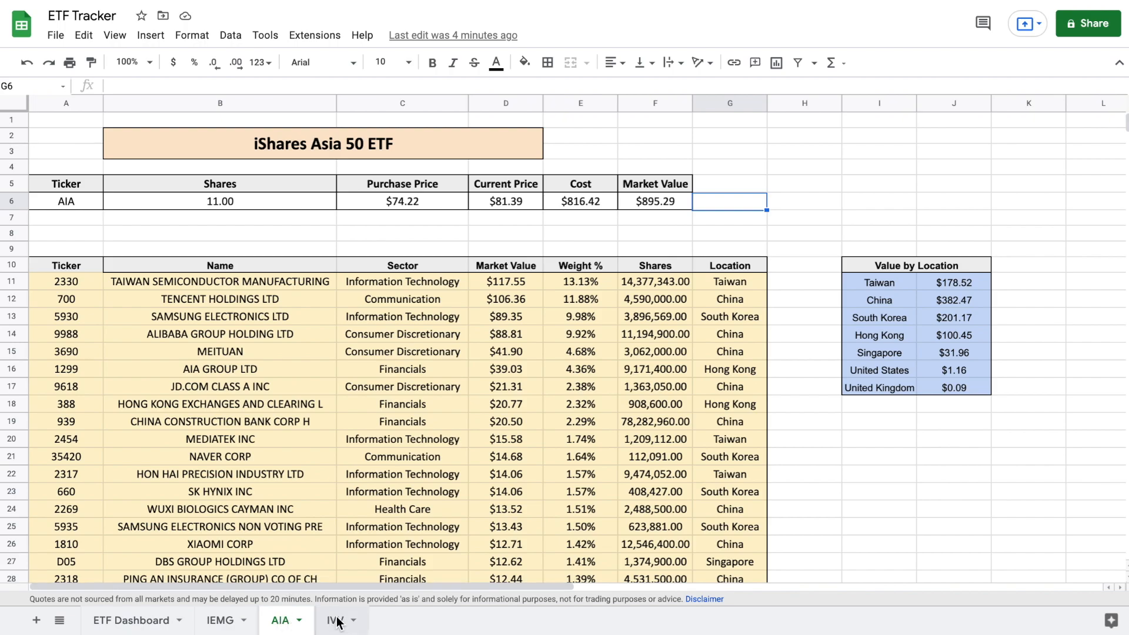
On the ETF Dashboard sheet, merge cells H2:M3 and give them an outer border.
{"action": "left_click", "coordinate": [335, 620]}
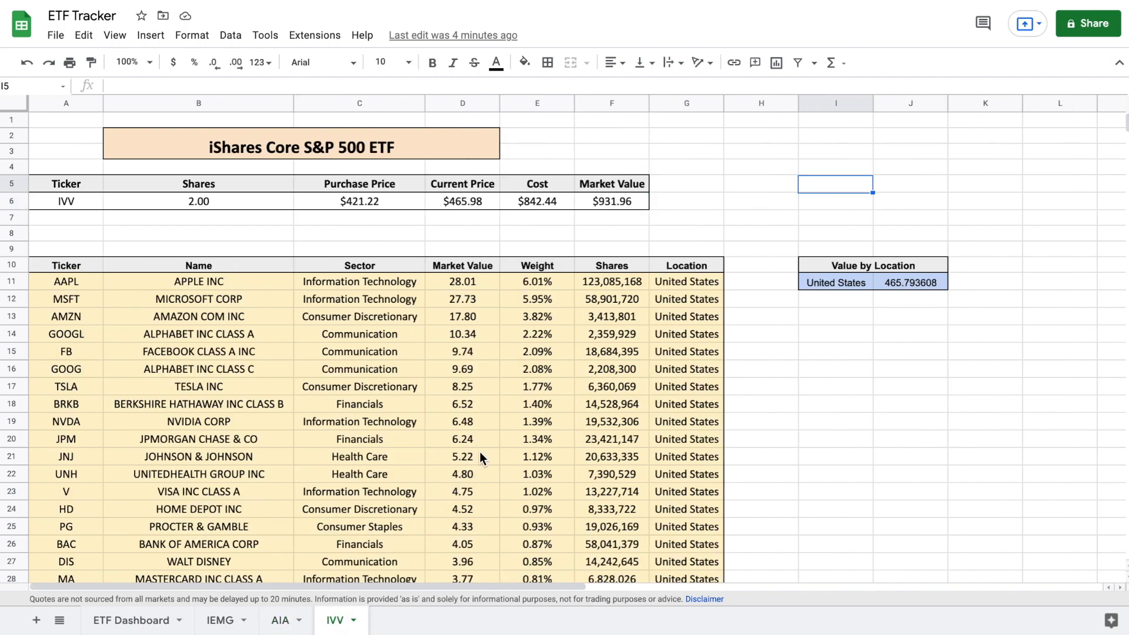
{"action": "left_click", "coordinate": [130, 622]}
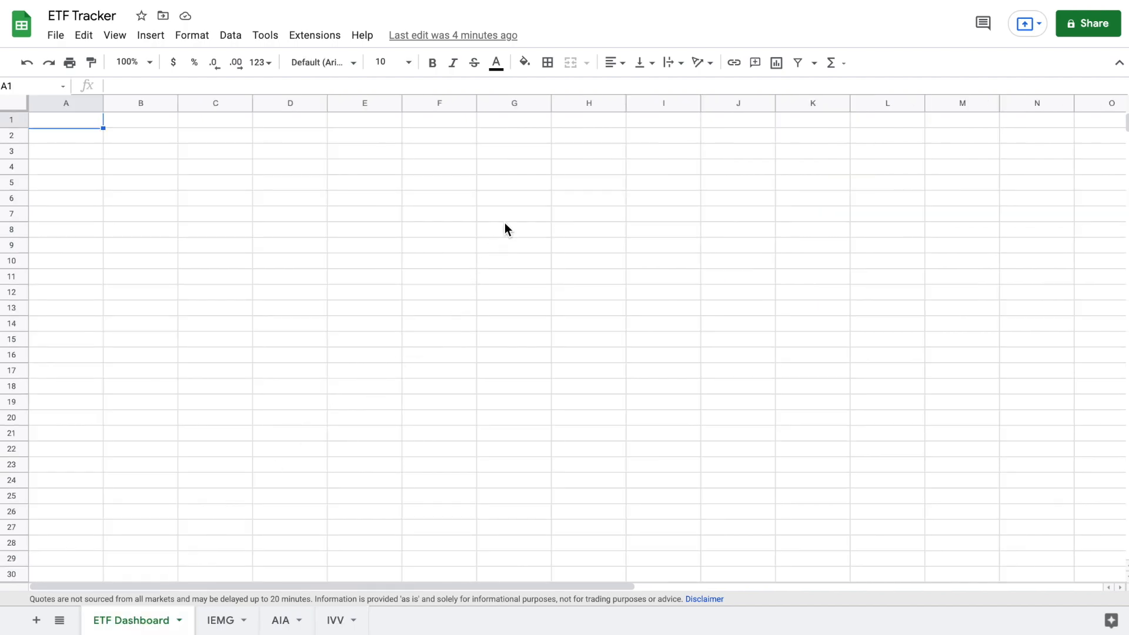
{"action": "scroll", "coordinate": [562, 210], "scroll_direction": "right", "scroll_amount": 4}
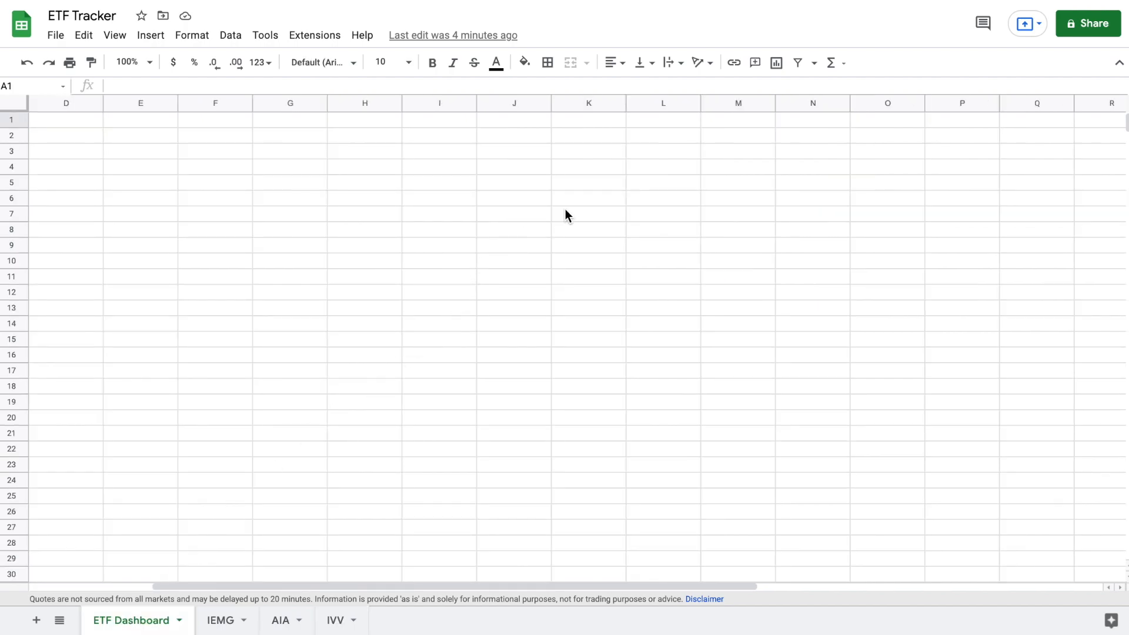
{"action": "left_click_drag", "start_coordinate": [372, 141], "coordinate": [730, 155]}
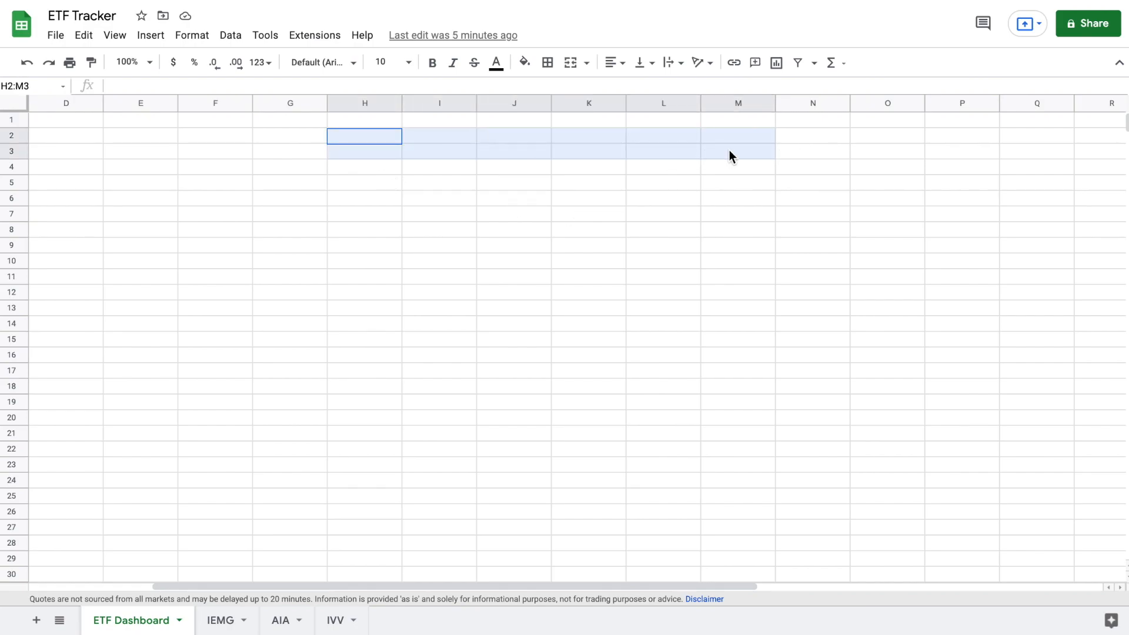
{"action": "left_click", "coordinate": [570, 63]}
{"action": "left_click", "coordinate": [547, 63]}
{"action": "left_click", "coordinate": [640, 92]}
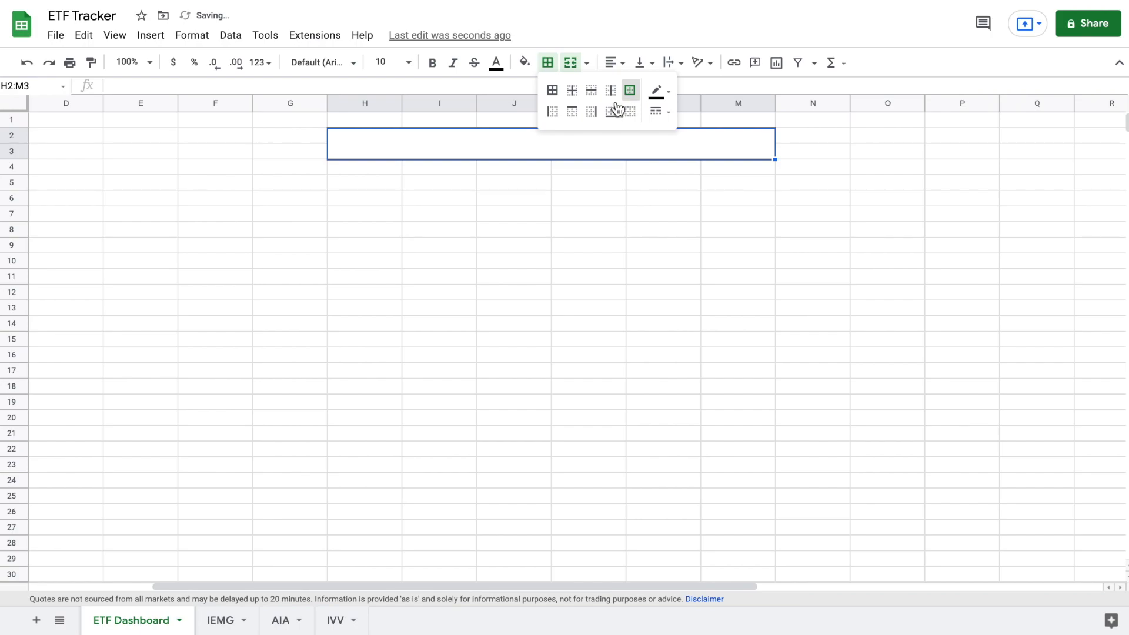
Enter the title "ETF Dashboard" in the merged H2:M3 cell and center it horizontally and vertically.
{"action": "double_click", "coordinate": [519, 145]}
{"action": "type", "text": "E"}
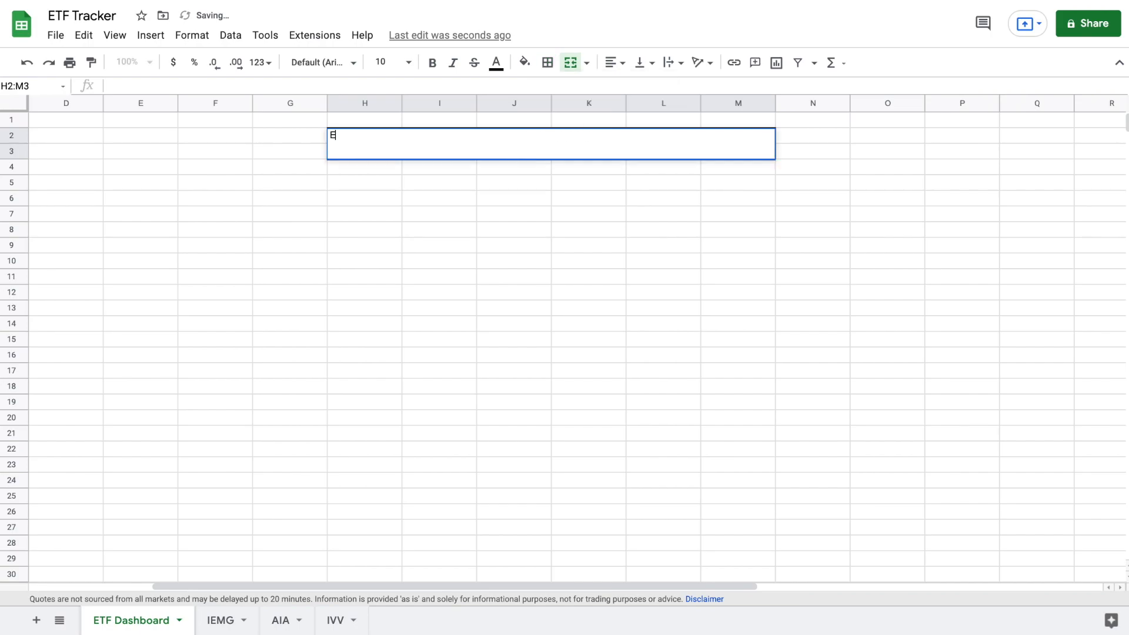
{"action": "type", "text": "TF Dashboard"}
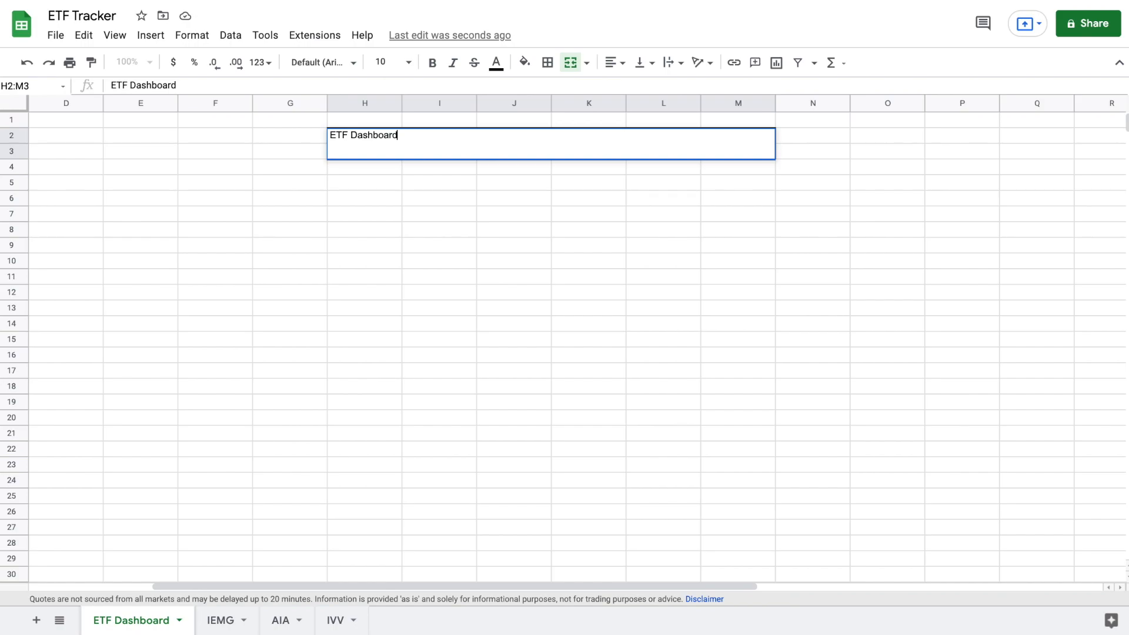
{"action": "key", "text": "Return"}
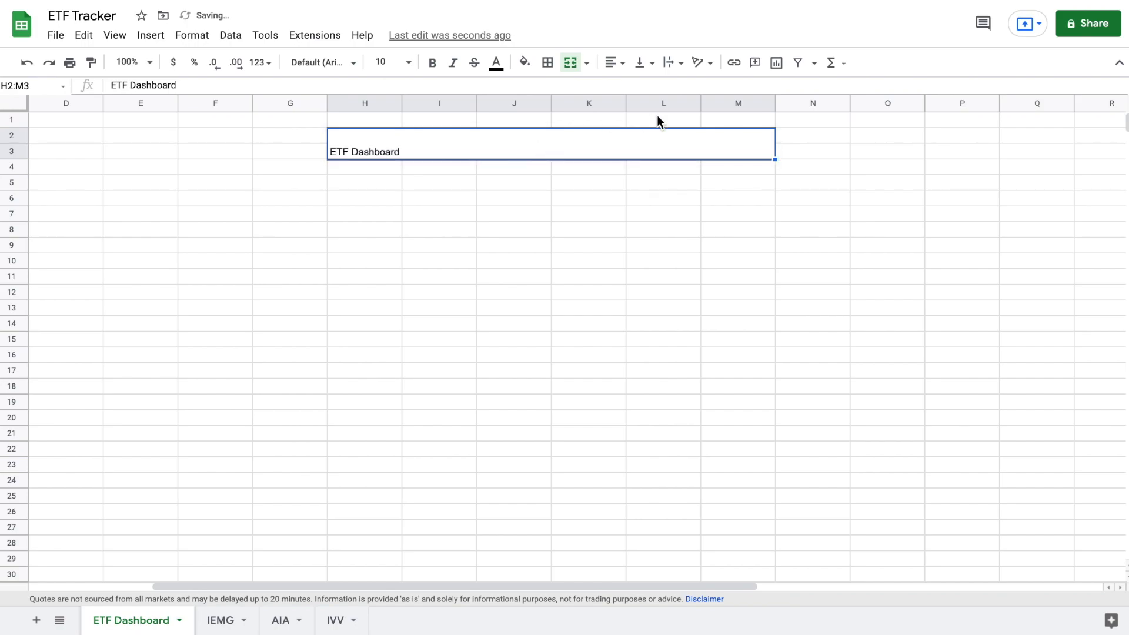
{"action": "left_click", "coordinate": [613, 63]}
{"action": "left_click", "coordinate": [630, 83]}
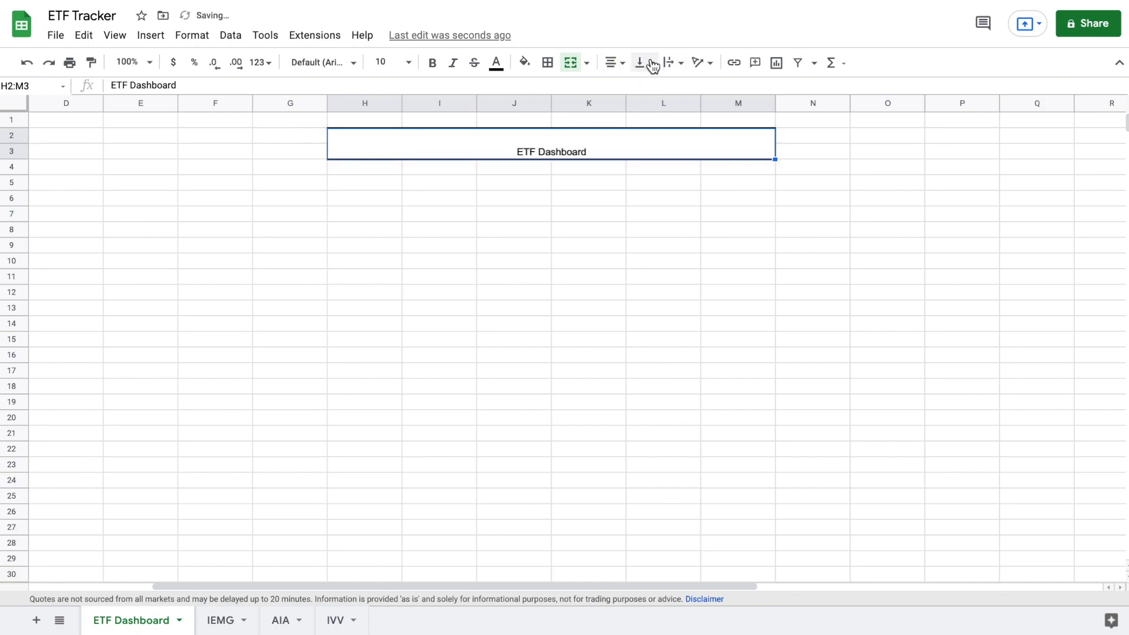
{"action": "left_click", "coordinate": [650, 64]}
{"action": "left_click", "coordinate": [659, 87]}
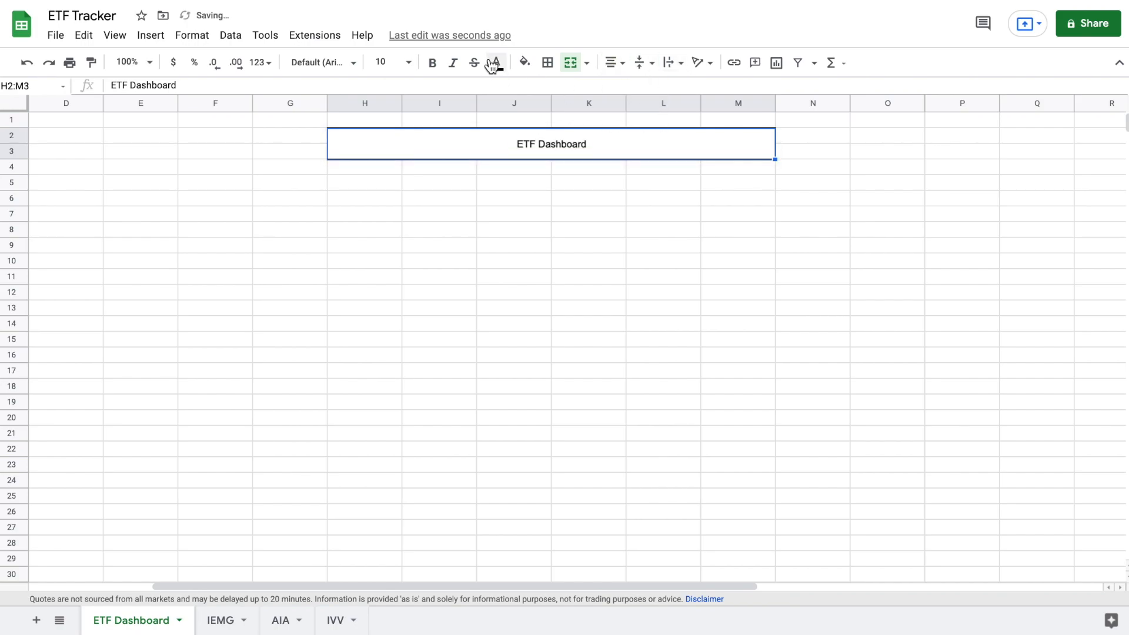
Set the ETF Dashboard title to font size 30.
{"action": "left_click", "coordinate": [410, 62]}
{"action": "left_click", "coordinate": [383, 300]}
{"action": "left_click", "coordinate": [382, 61]}
{"action": "key", "text": "BackSpace"}
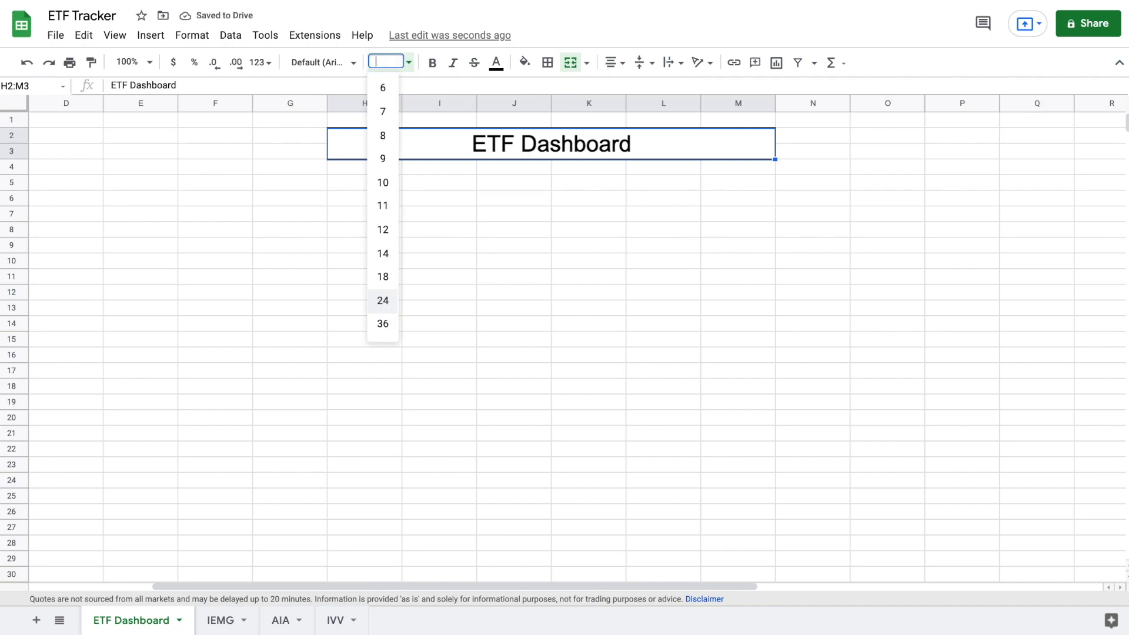
{"action": "type", "text": "30"}
{"action": "key", "text": "Return"}
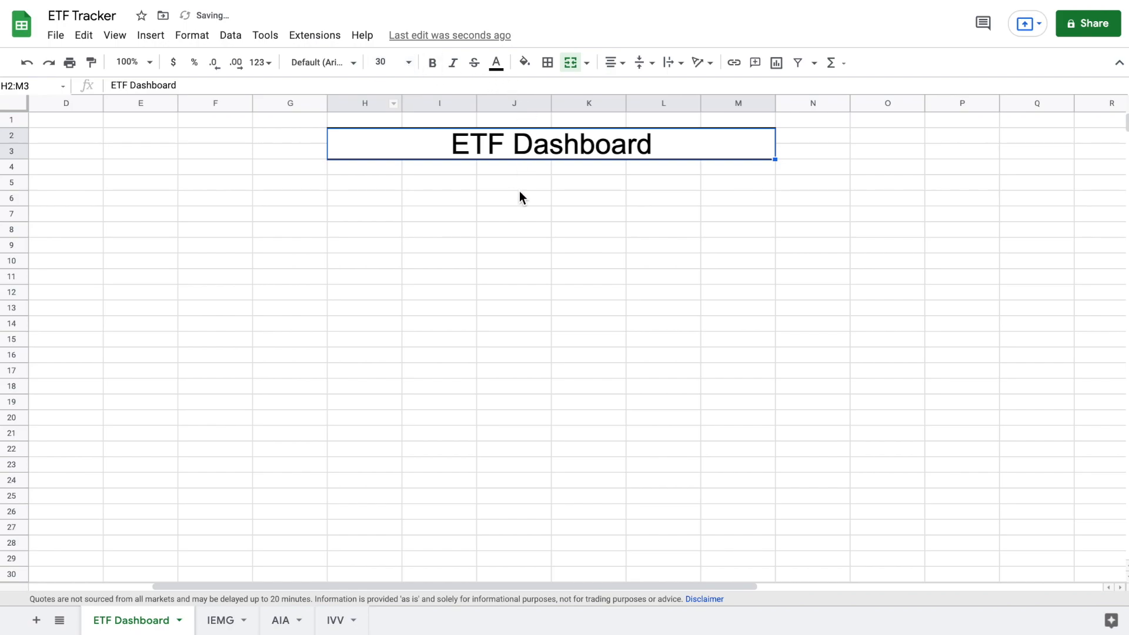
Add an outer border around the heading row G5:N5 below the dashboard title.
{"action": "left_click", "coordinate": [520, 189]}
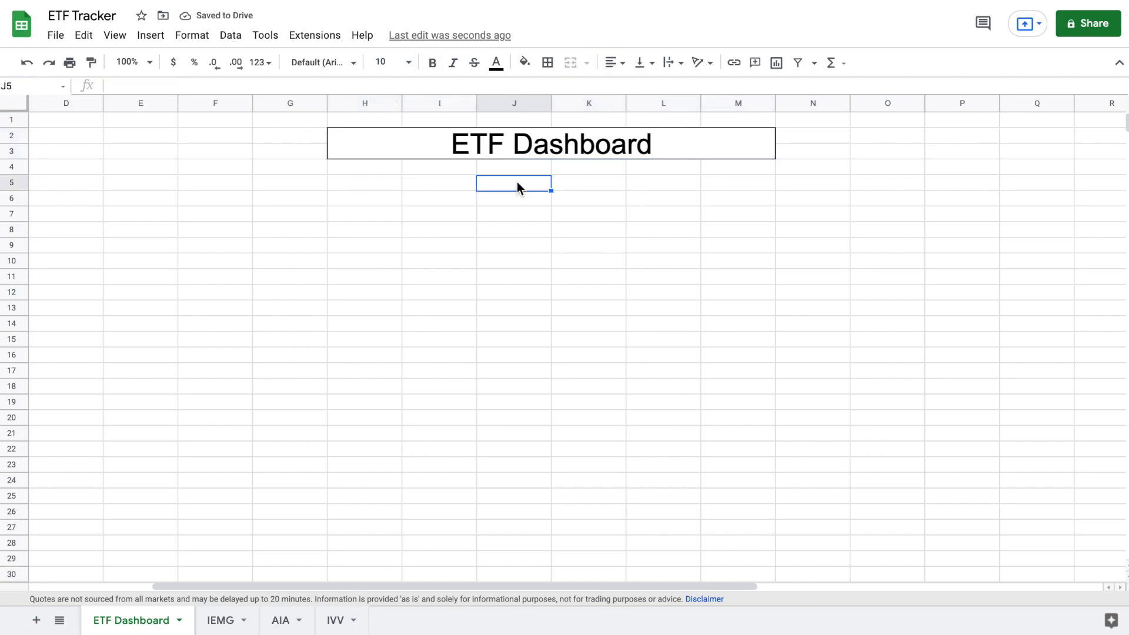
{"action": "left_click_drag", "start_coordinate": [308, 183], "coordinate": [804, 187]}
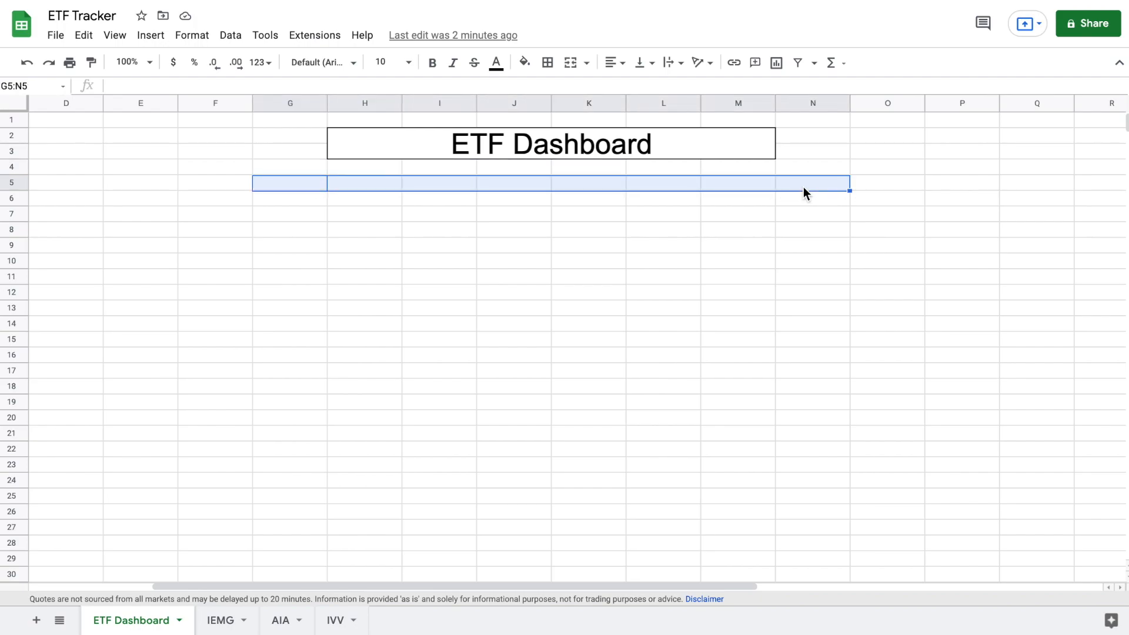
{"action": "left_click", "coordinate": [550, 64]}
{"action": "left_click", "coordinate": [631, 93]}
Enter the headings Ticker, Shares, Purchase Price and Current Price in cells G5 to J5.
{"action": "left_click", "coordinate": [310, 185]}
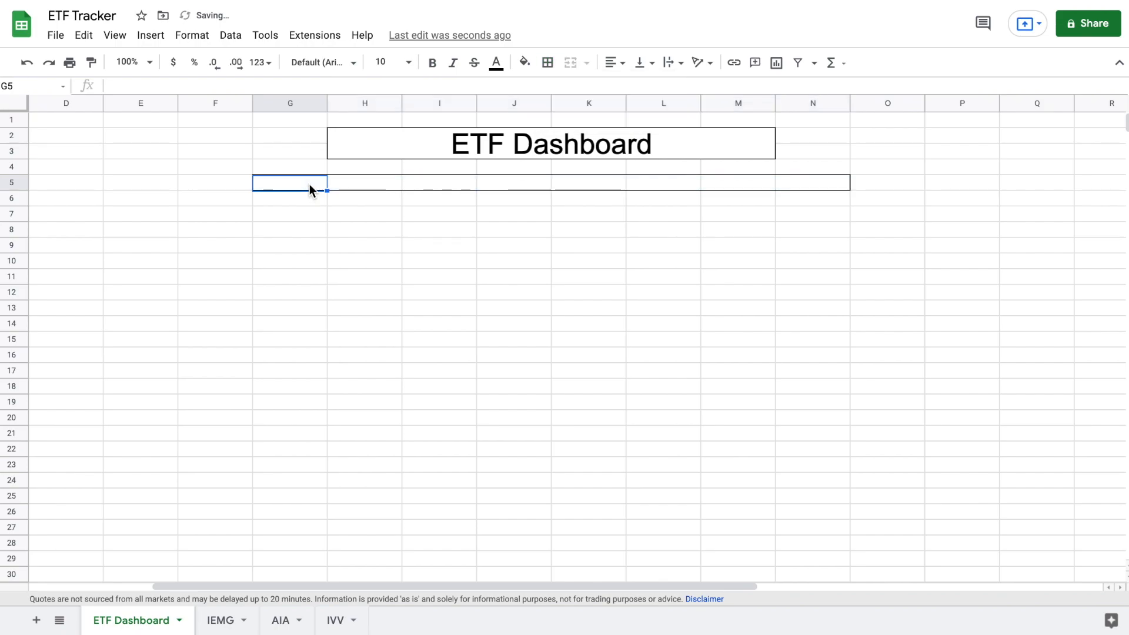
{"action": "type", "text": "Ticker"}
{"action": "key", "text": "Tab"}
{"action": "type", "text": "S"}
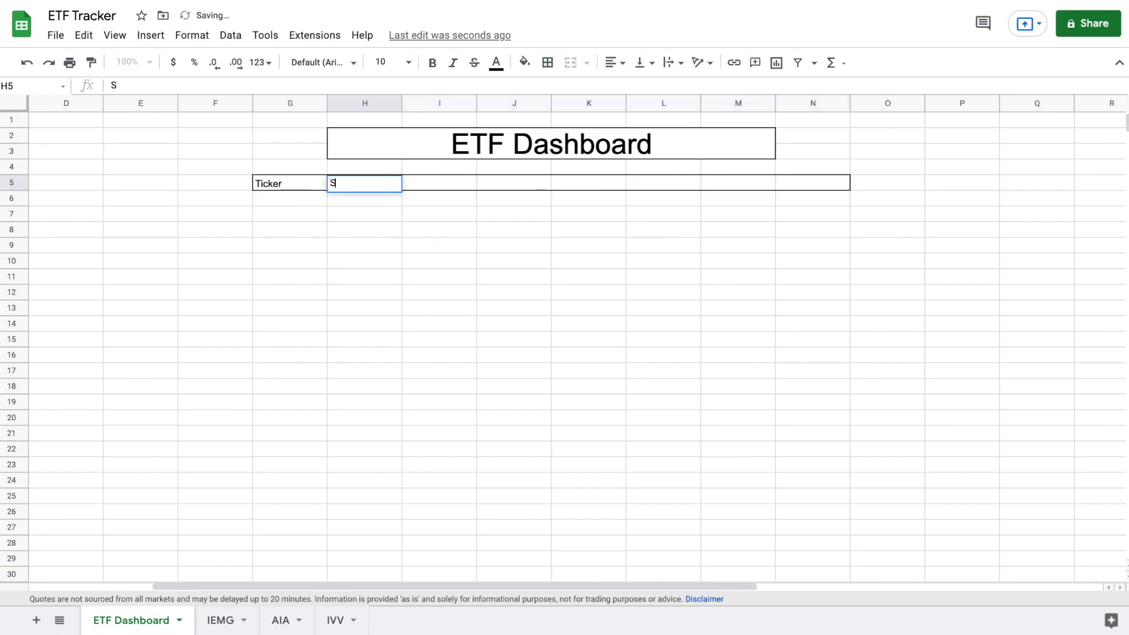
{"action": "type", "text": "hares"}
{"action": "key", "text": "Tab"}
{"action": "type", "text": "Purchase Price"}
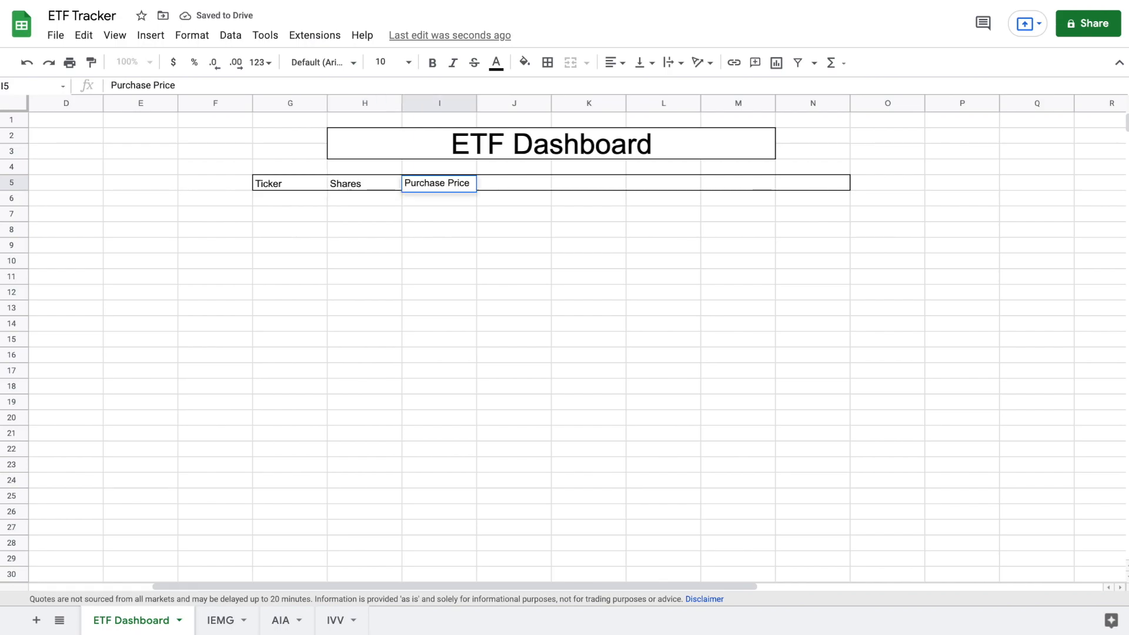
{"action": "key", "text": "Tab"}
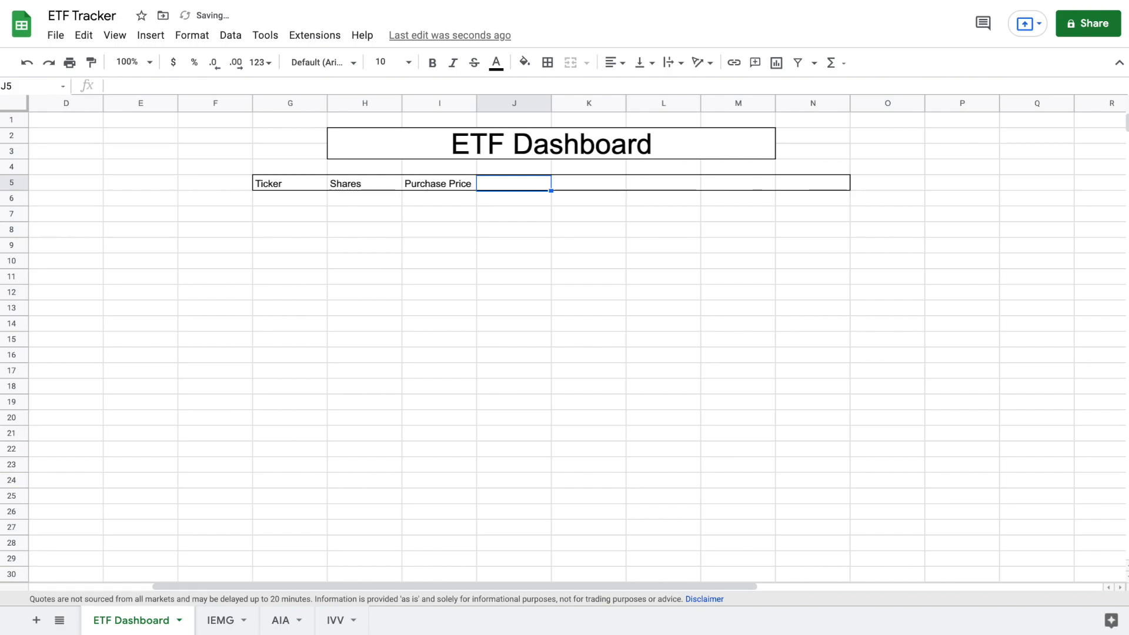
{"action": "type", "text": "Current Price"}
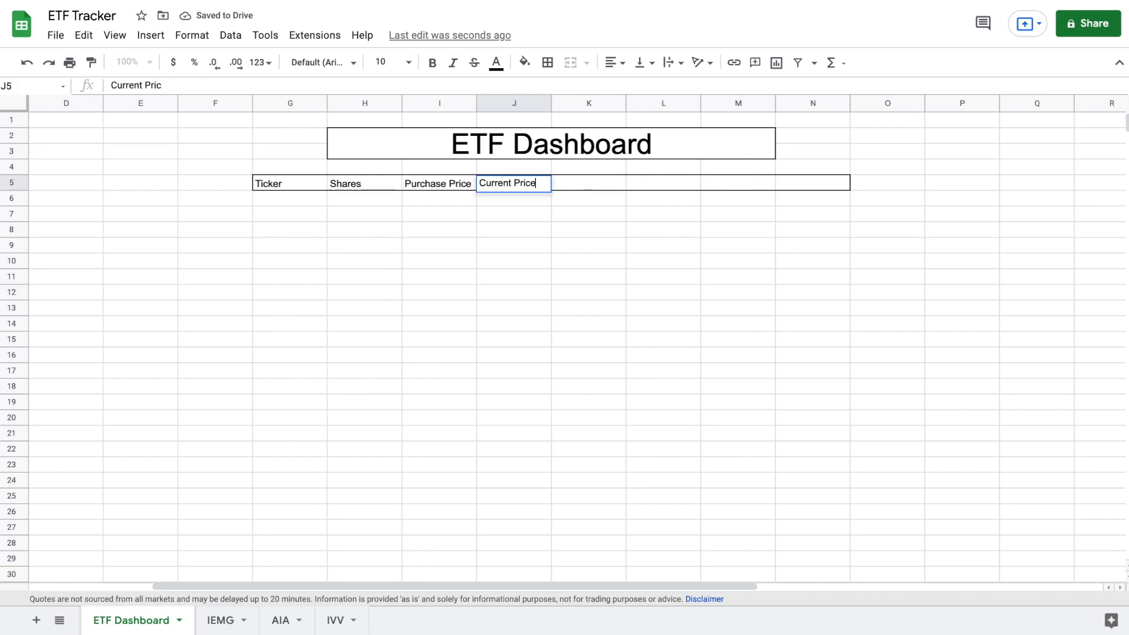
Continue the heading row with Cost, Market Value, Daily Gain/Loss and Growth in cells K5 to N5.
{"action": "key", "text": "Tab"}
{"action": "type", "text": "Cost"}
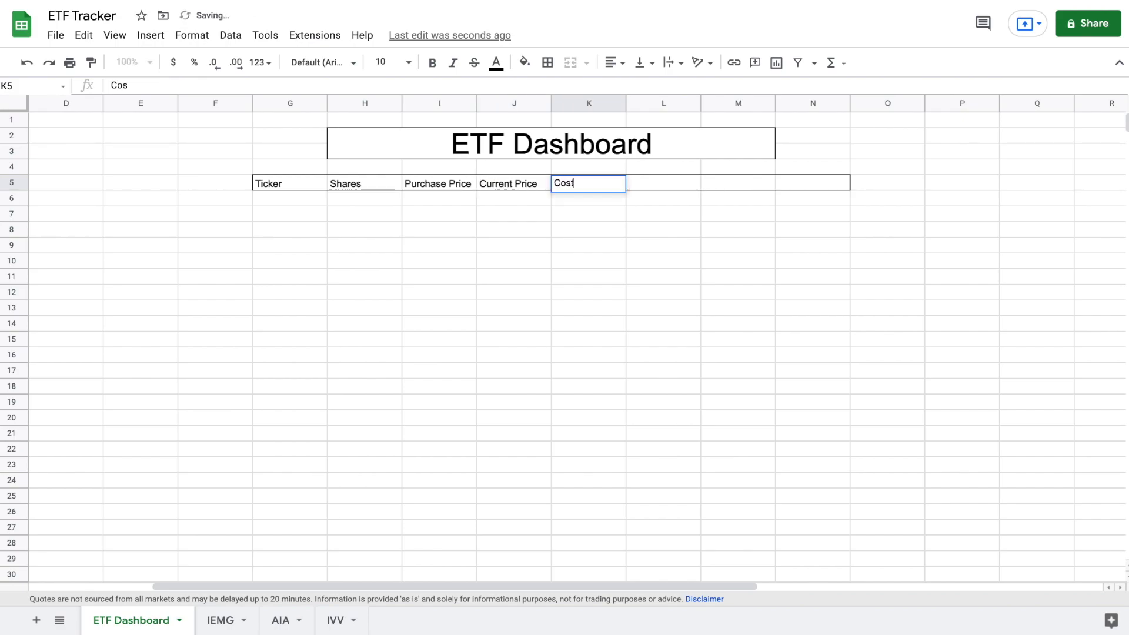
{"action": "key", "text": "Tab"}
{"action": "type", "text": "Market Value"}
{"action": "key", "text": "Tab"}
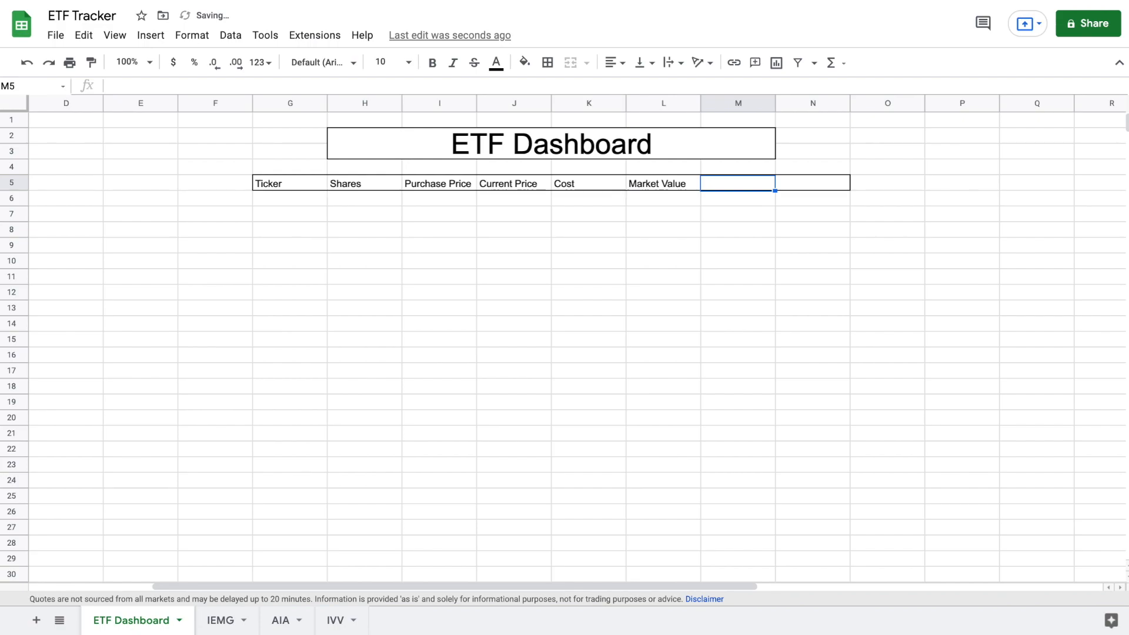
{"action": "type", "text": "Daily Ga"}
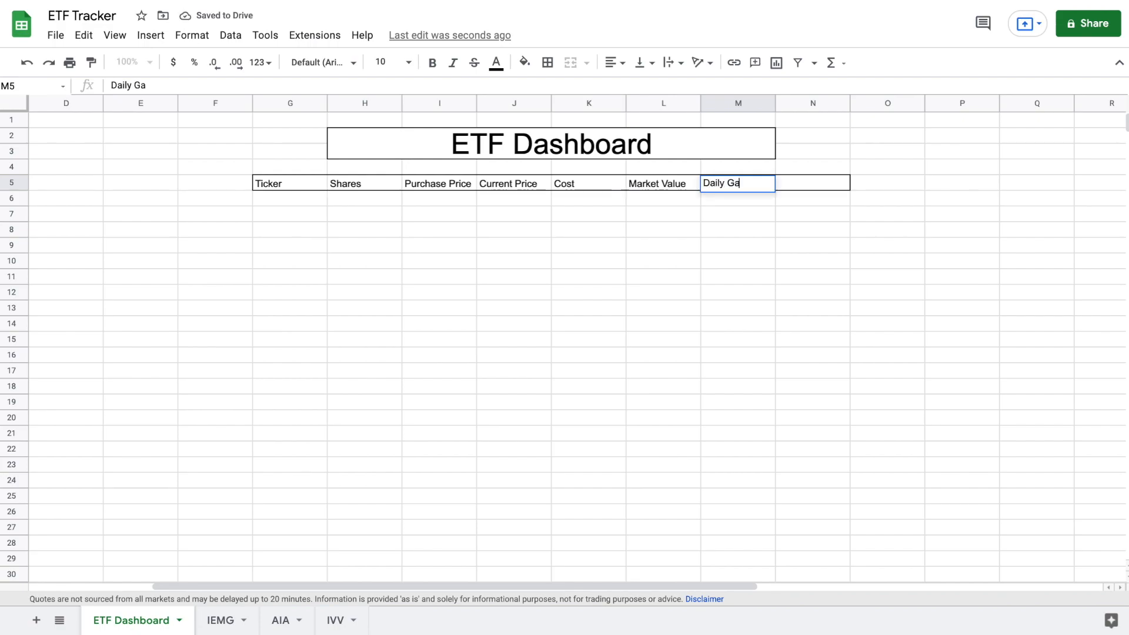
{"action": "type", "text": "in/Loss"}
{"action": "key", "text": "Tab"}
{"action": "type", "text": "G"}
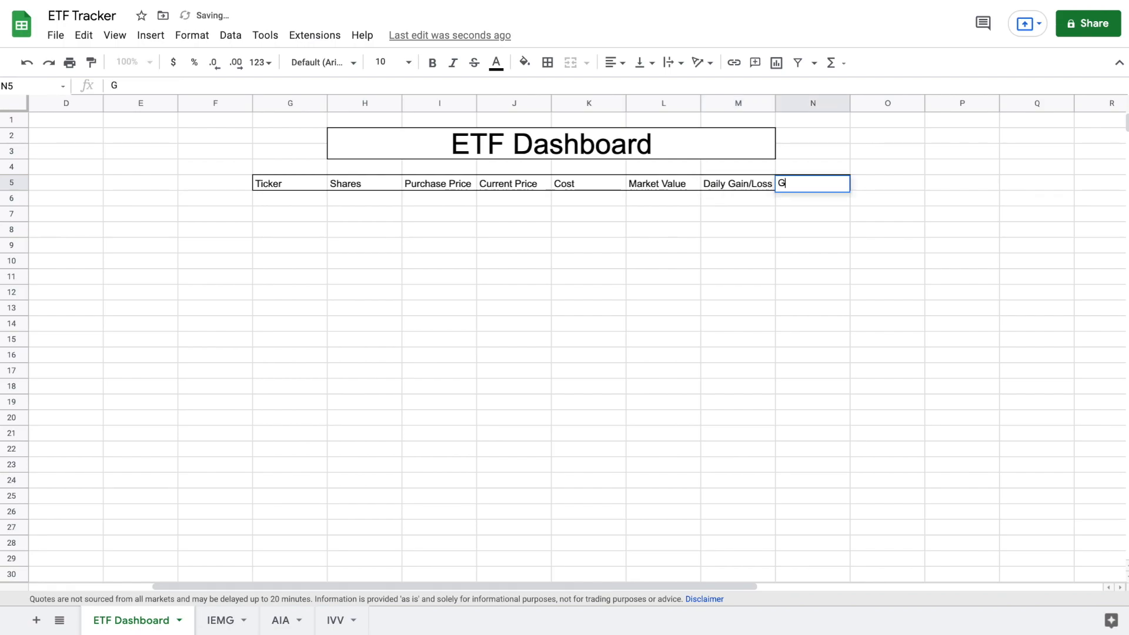
{"action": "type", "text": "rowth"}
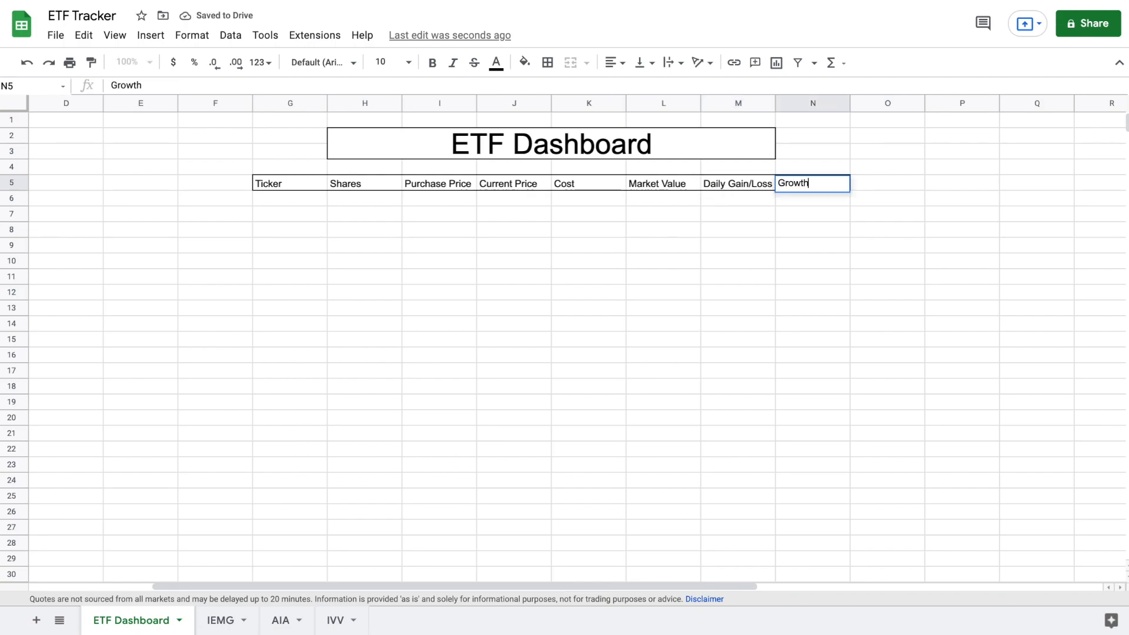
{"action": "key", "text": "Return"}
Add an outer border around the table range G5:N8 and enter the ticker IEMG in G6.
{"action": "left_click_drag", "start_coordinate": [286, 181], "coordinate": [813, 233]}
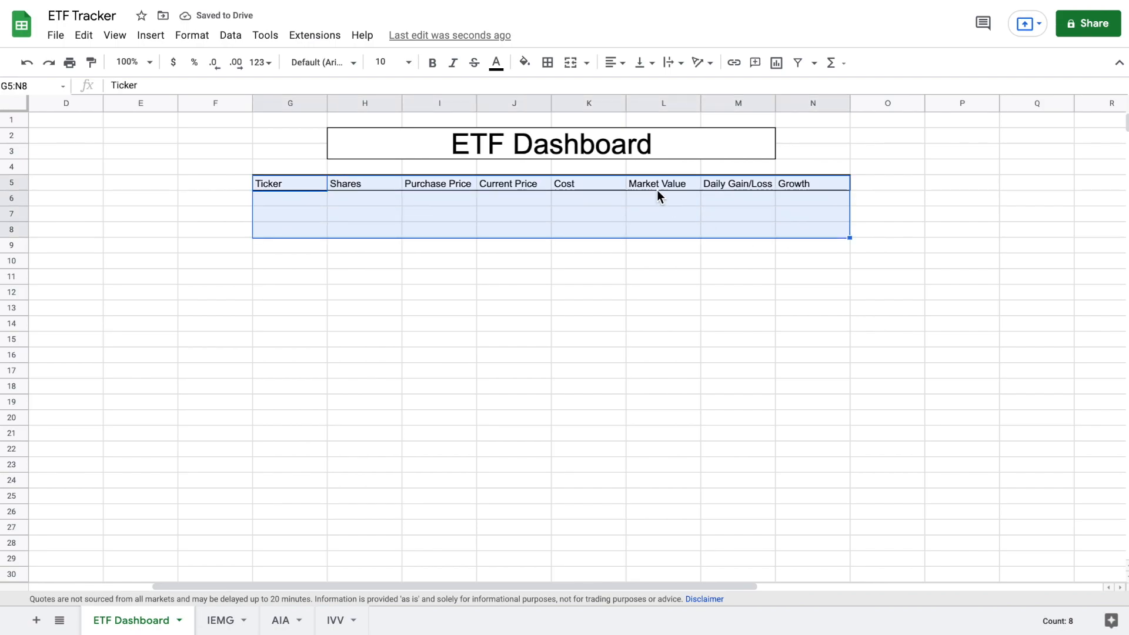
{"action": "left_click", "coordinate": [630, 91]}
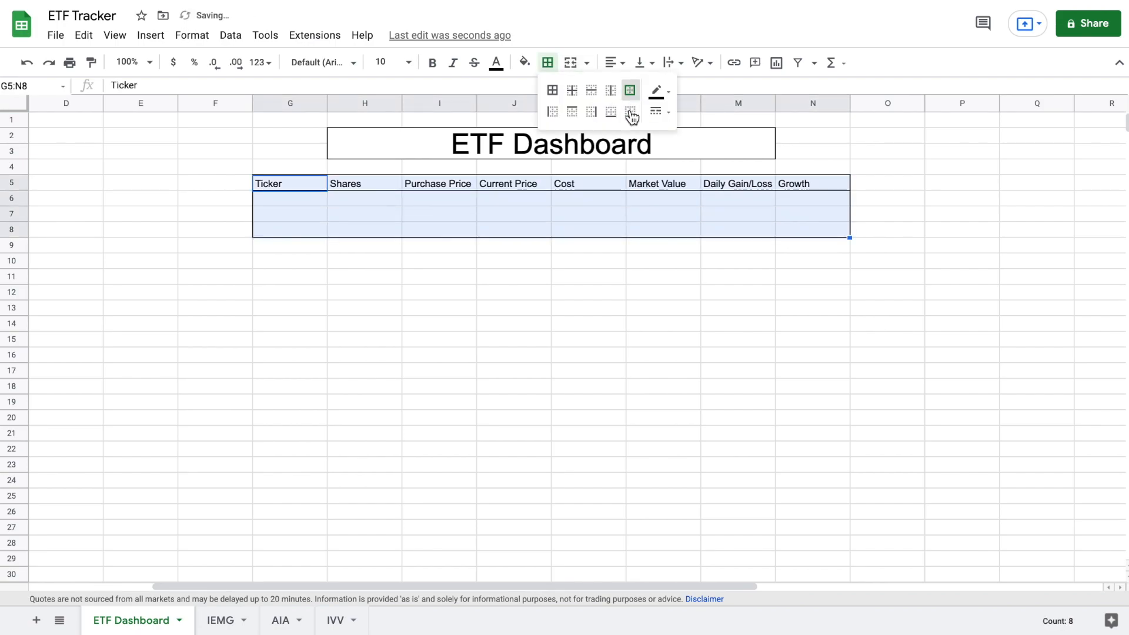
{"action": "left_click", "coordinate": [302, 205]}
{"action": "type", "text": "IEMG"}
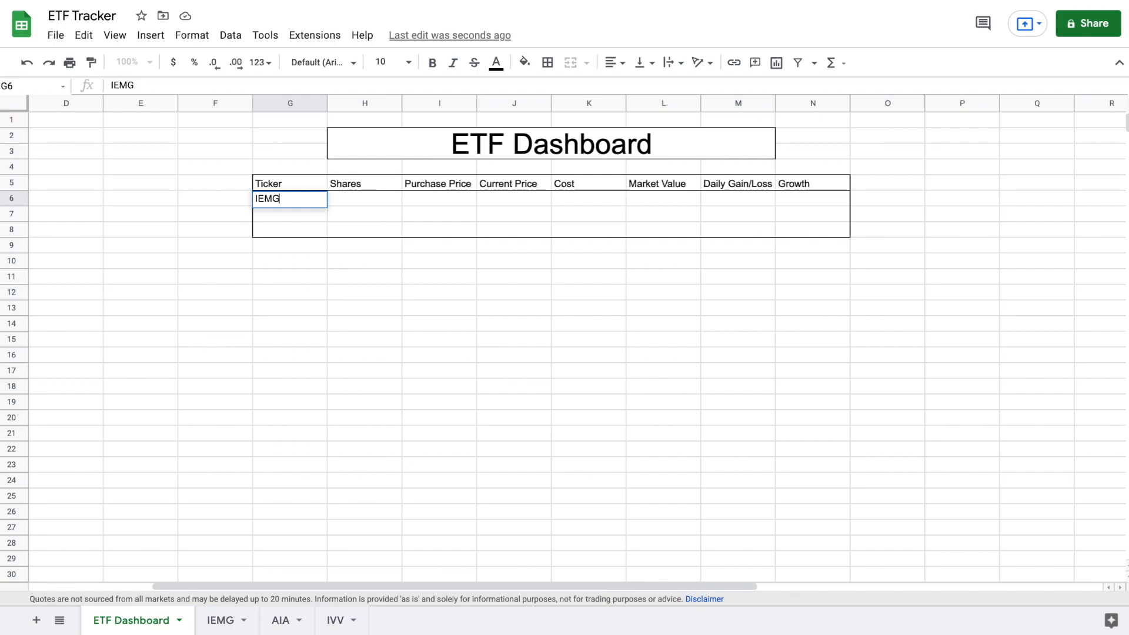
{"action": "key", "text": "Return"}
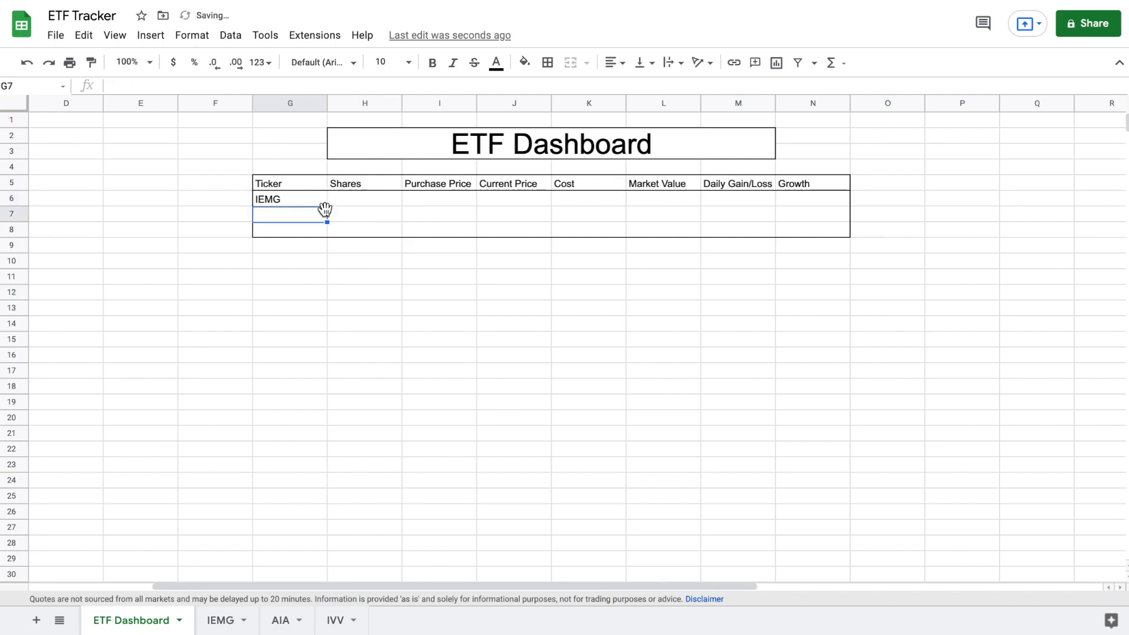
Fill in the IEMG row with 18 shares in H6 and a purchase price of 60.02 in I6.
{"action": "left_click", "coordinate": [369, 200]}
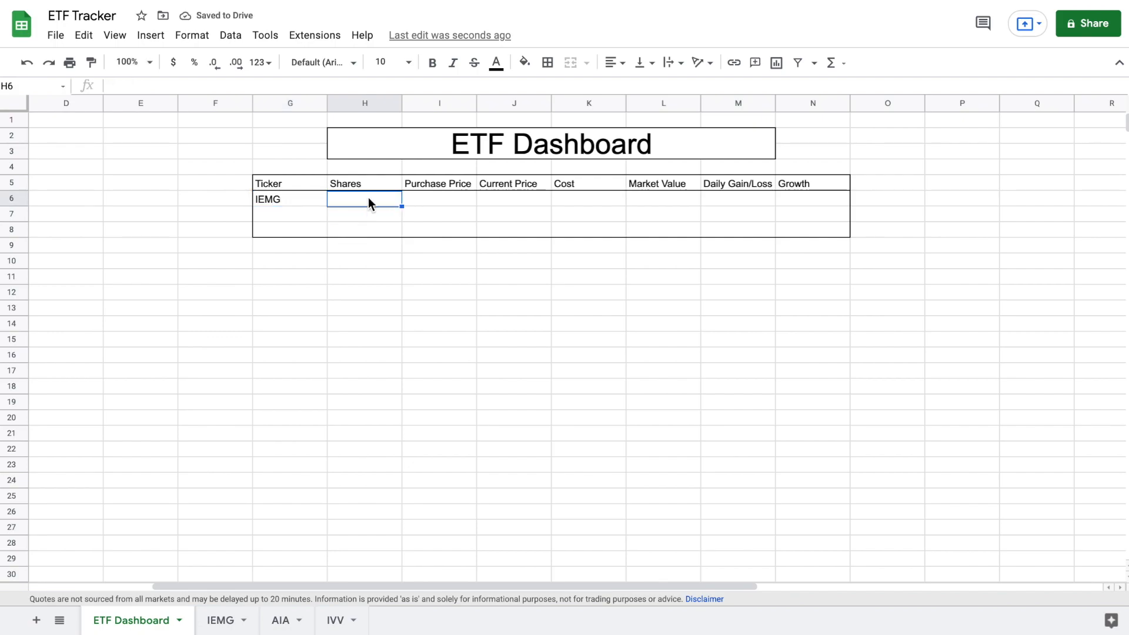
{"action": "type", "text": "18"}
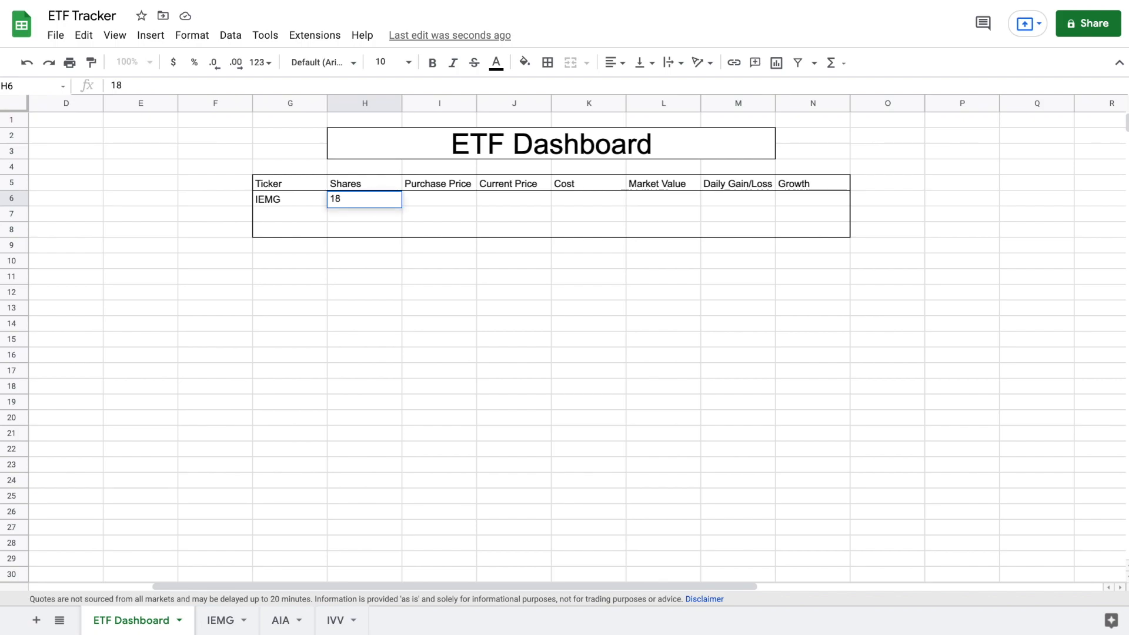
{"action": "left_click", "coordinate": [425, 201]}
{"action": "type", "text": "60"}
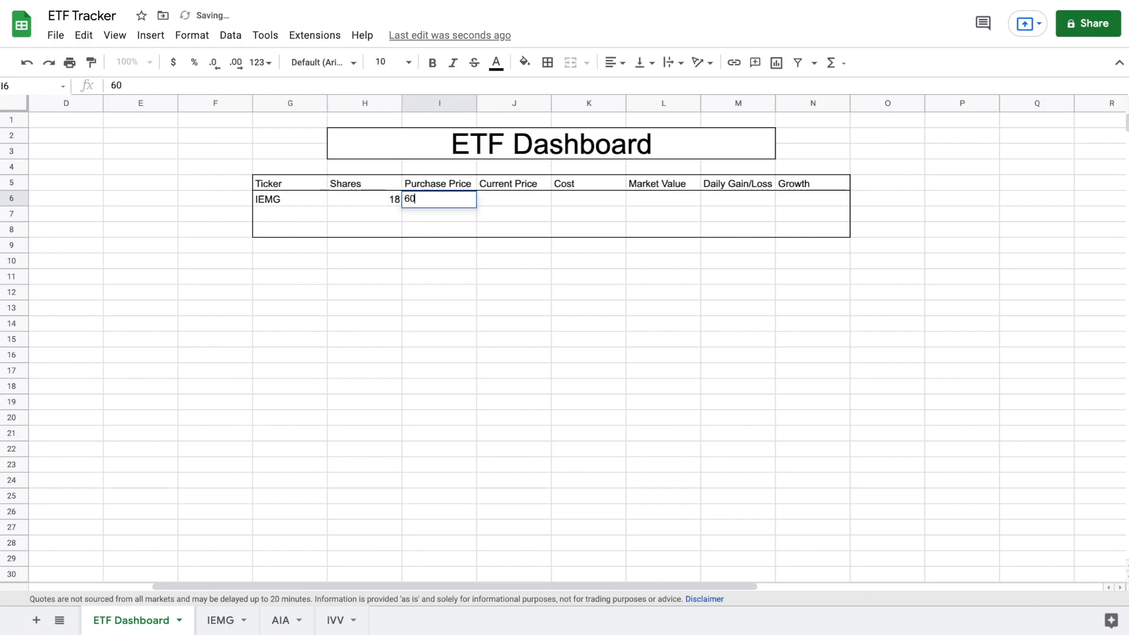
{"action": "type", "text": ".02"}
{"action": "key", "text": "Return"}
Fetch the current price of IEMG in J6 with the formula =GOOGLEFINANCE(G6).
{"action": "left_click", "coordinate": [513, 200]}
{"action": "type", "text": "=goog"}
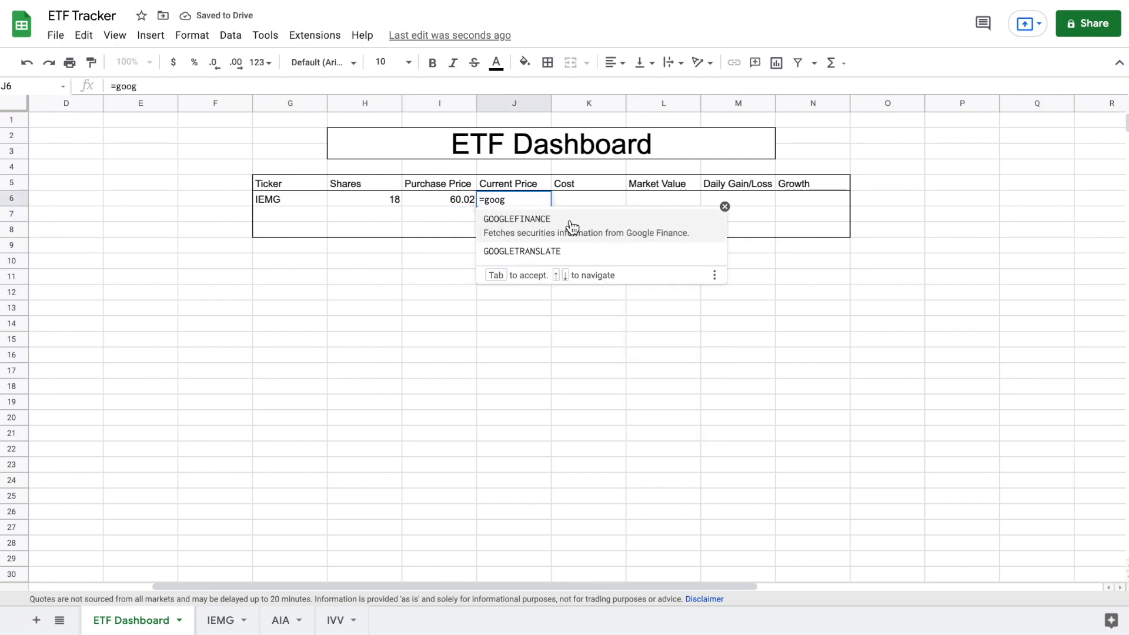
{"action": "left_click", "coordinate": [561, 225]}
{"action": "left_click", "coordinate": [301, 202]}
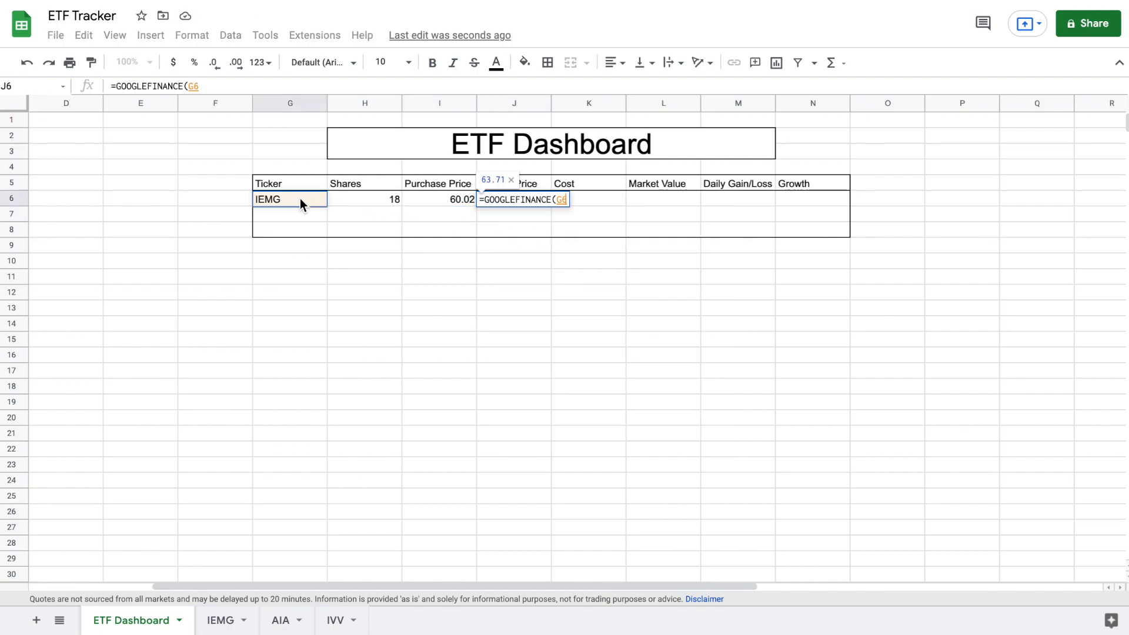
{"action": "type", "text": ")"}
{"action": "key", "text": "Return"}
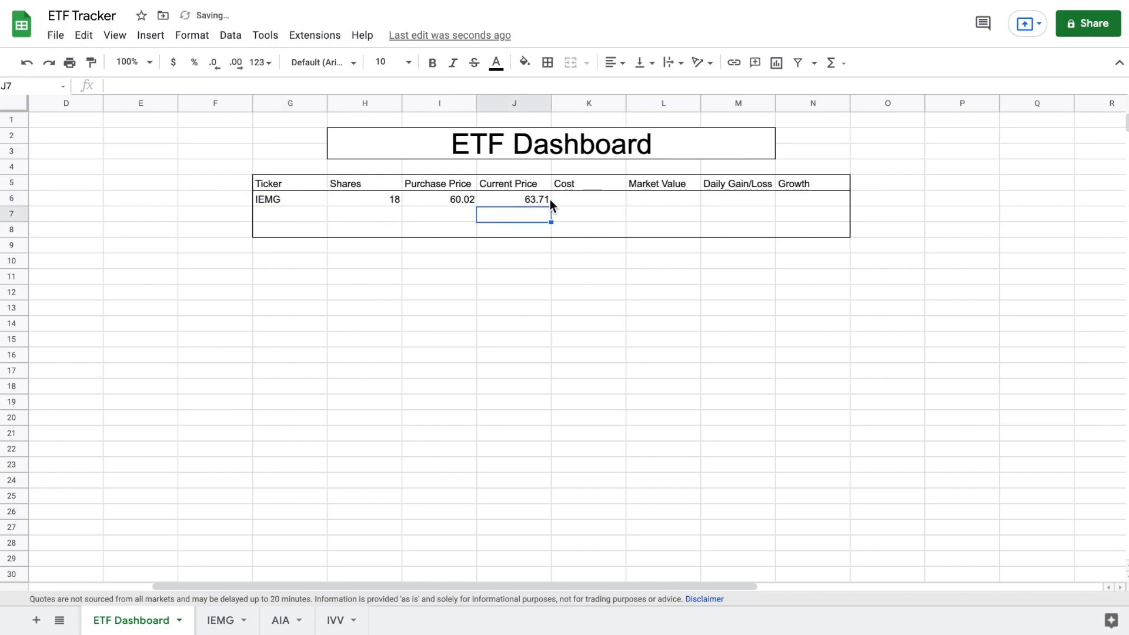
Calculate the IEMG cost in K6 as shares times purchase price with the formula =H6*I6.
{"action": "left_click", "coordinate": [595, 200]}
{"action": "type", "text": "="}
{"action": "left_click", "coordinate": [384, 199]}
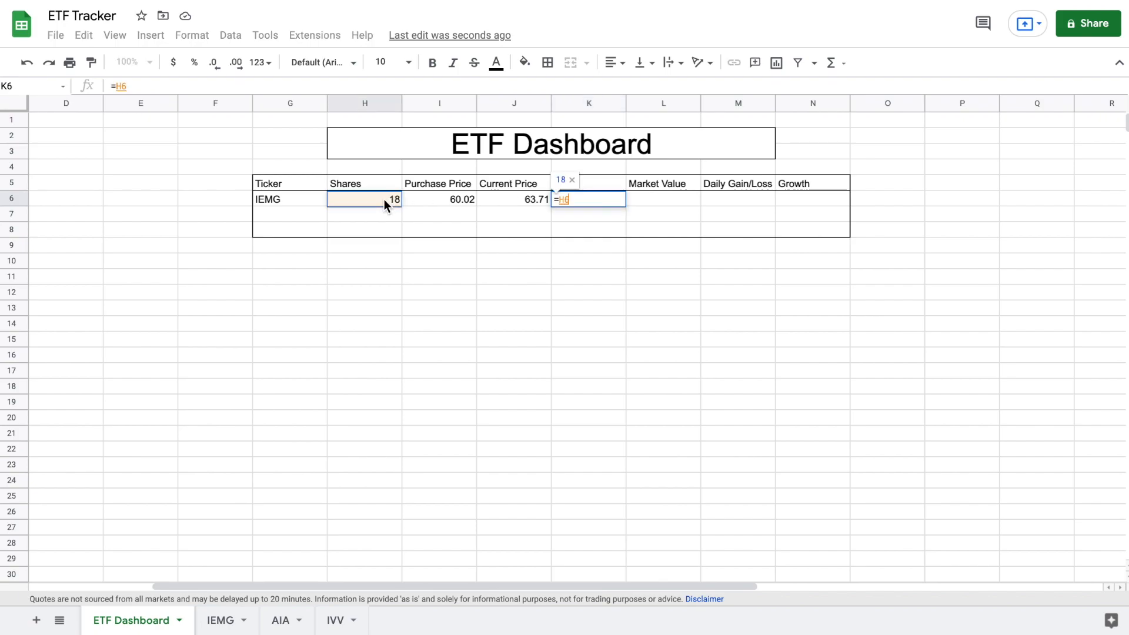
{"action": "type", "text": "*"}
{"action": "left_click", "coordinate": [451, 200]}
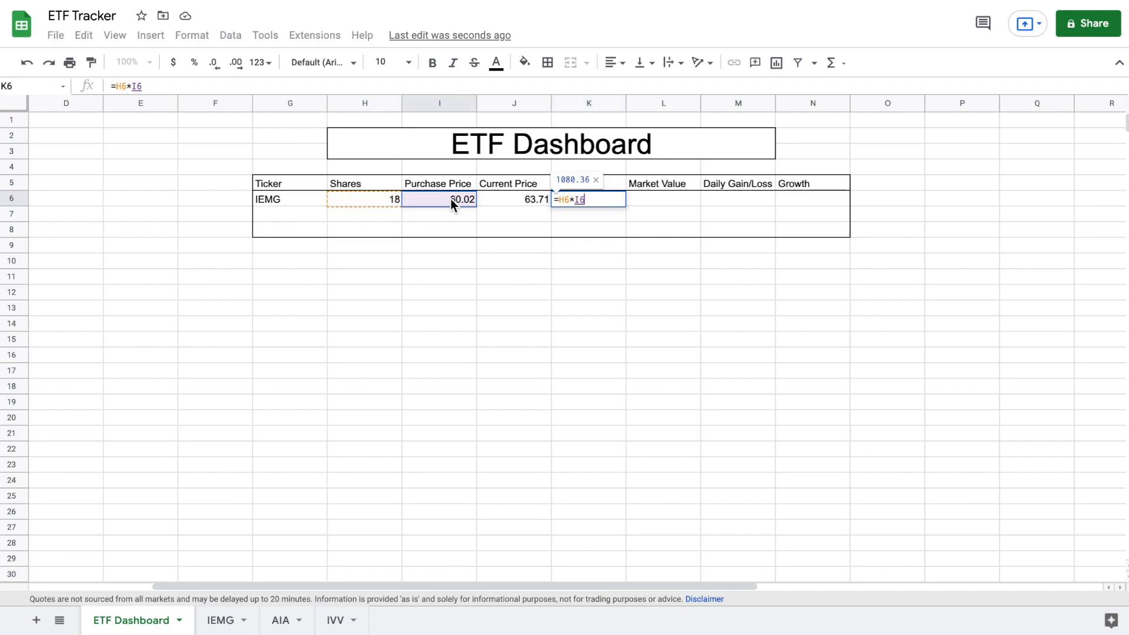
{"action": "key", "text": "Return"}
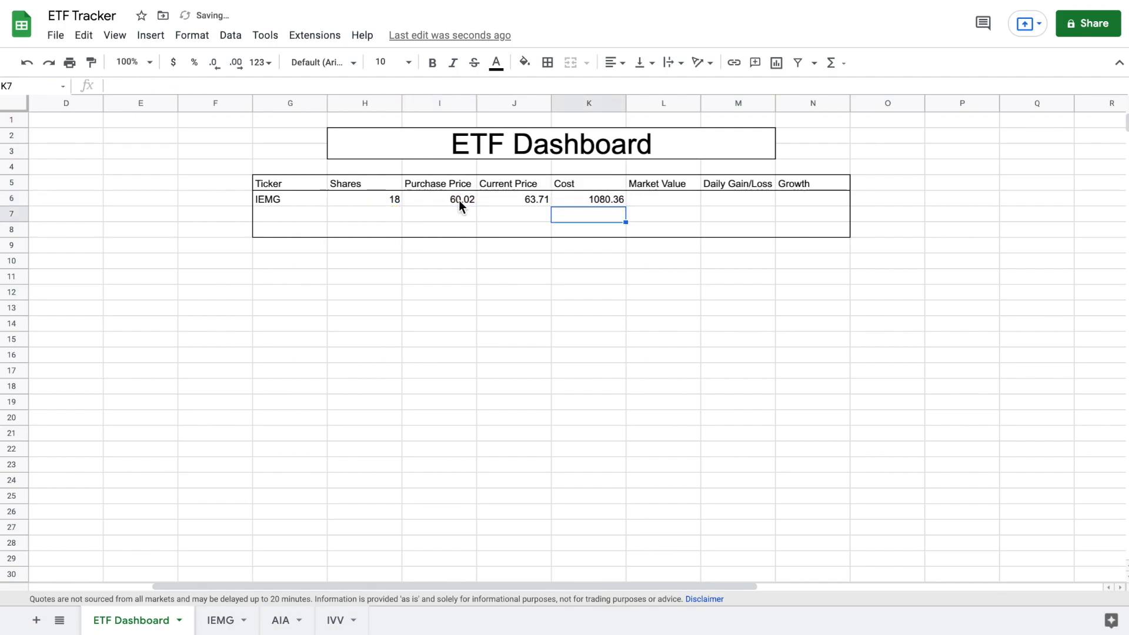
Calculate the IEMG market value in L6 as shares times current price with the formula =H6*J6.
{"action": "left_click", "coordinate": [662, 200]}
{"action": "type", "text": "="}
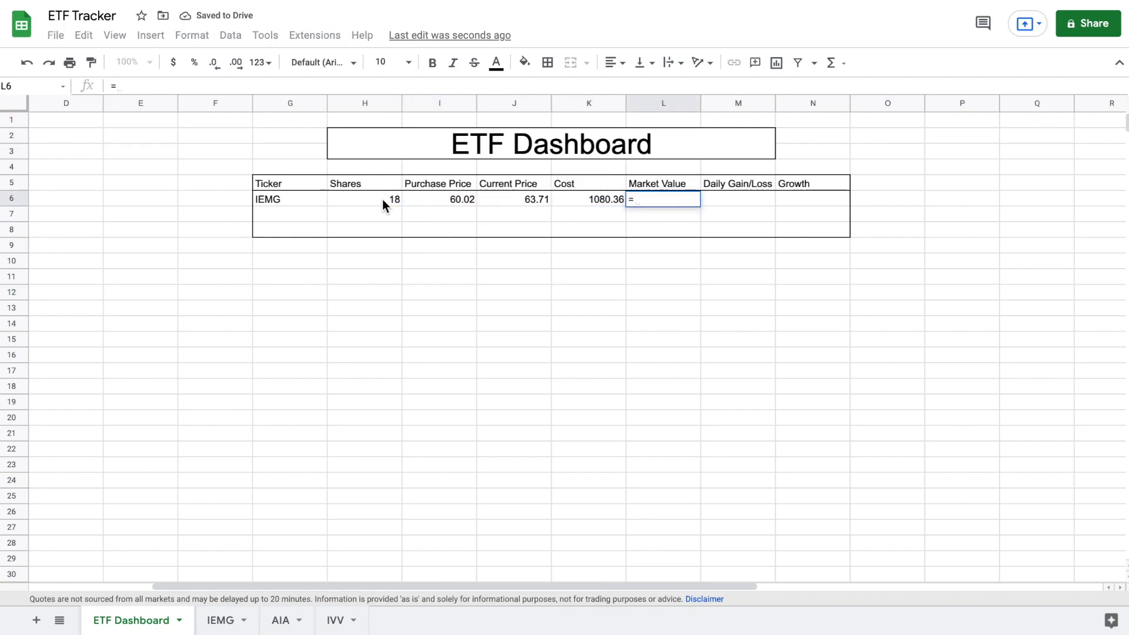
{"action": "left_click", "coordinate": [385, 199]}
{"action": "type", "text": "*"}
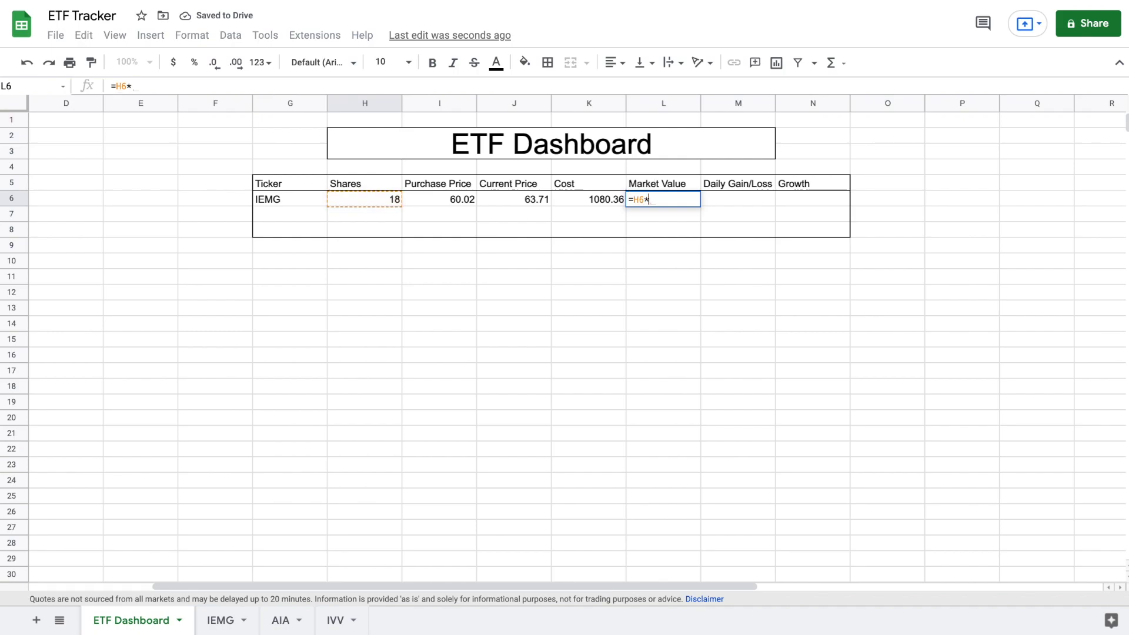
{"action": "left_click", "coordinate": [514, 202]}
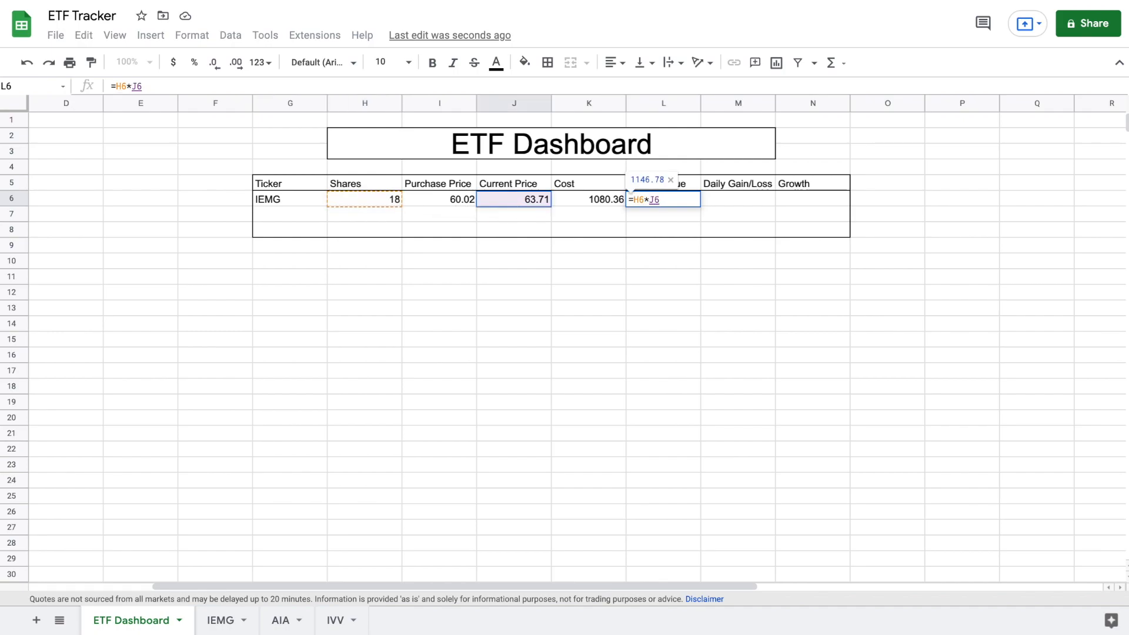
{"action": "key", "text": "Return"}
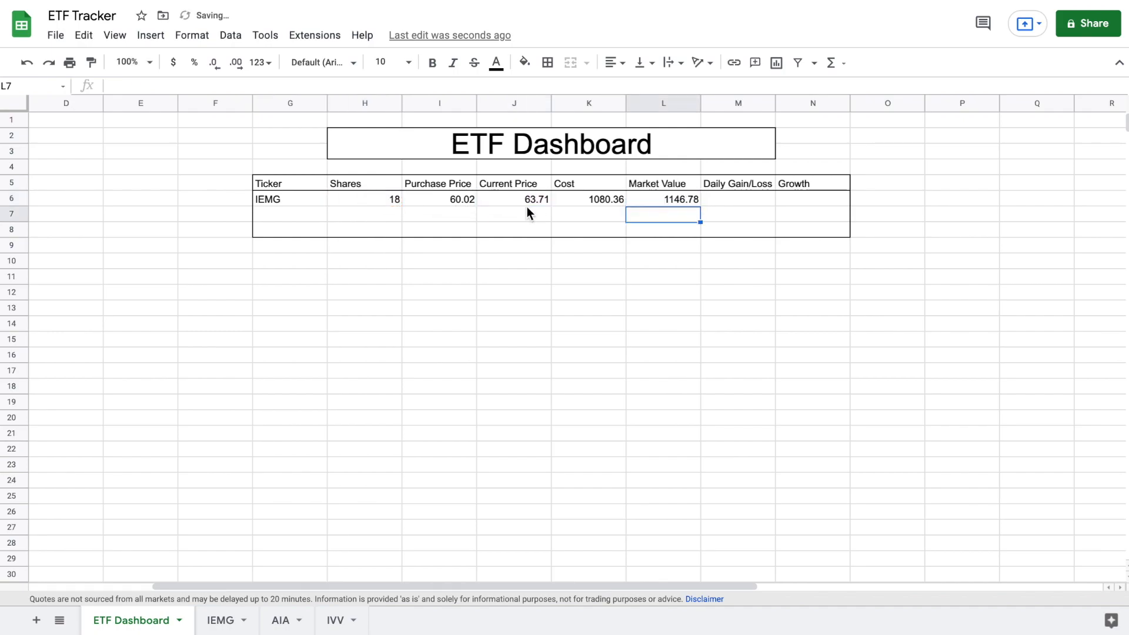
Change the heading in M5 to "Dollar Gain/Loss".
{"action": "left_click", "coordinate": [734, 200]}
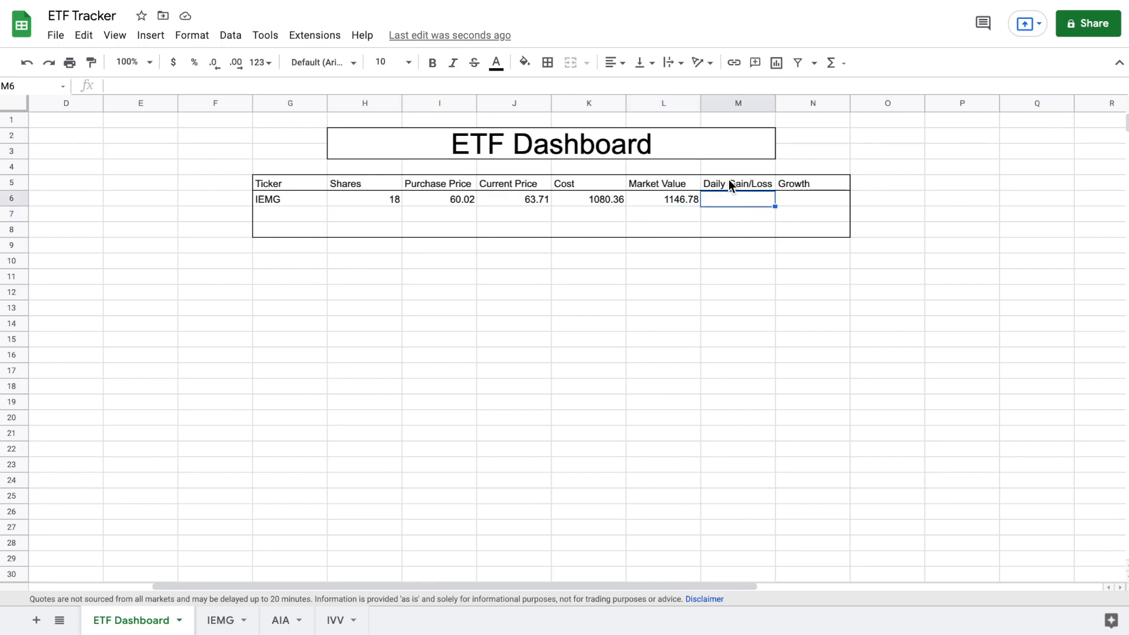
{"action": "left_click", "coordinate": [727, 185]}
{"action": "double_click", "coordinate": [726, 184]}
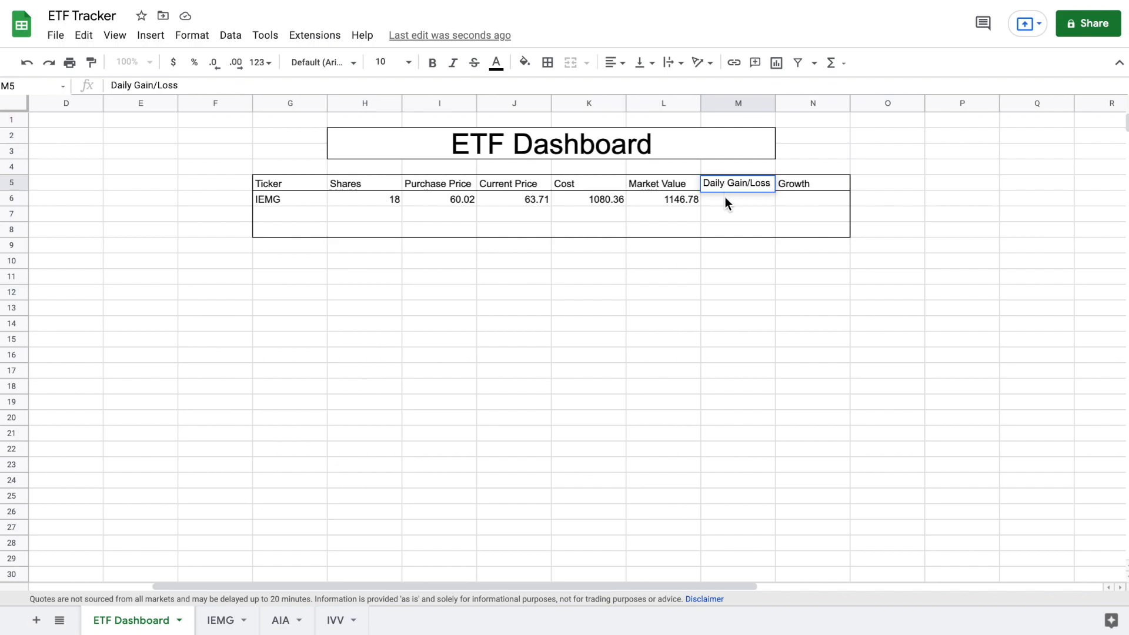
{"action": "key", "text": "BackSpace"}
{"action": "key", "text": "BackSpace"}
{"action": "key", "text": "BackSpace"}
{"action": "type", "text": "ollar"}
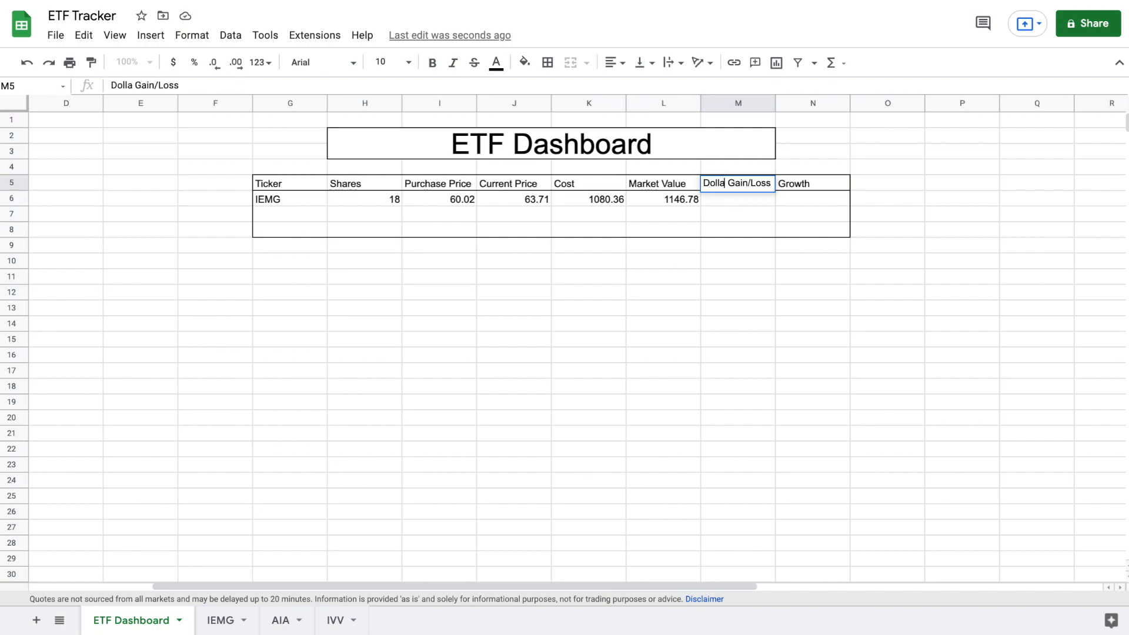
{"action": "key", "text": "Return"}
Calculate the IEMG dollar gain/loss in M6 as market value minus cost with the formula =L6-K6.
{"action": "type", "text": "="}
{"action": "left_click", "coordinate": [688, 199]}
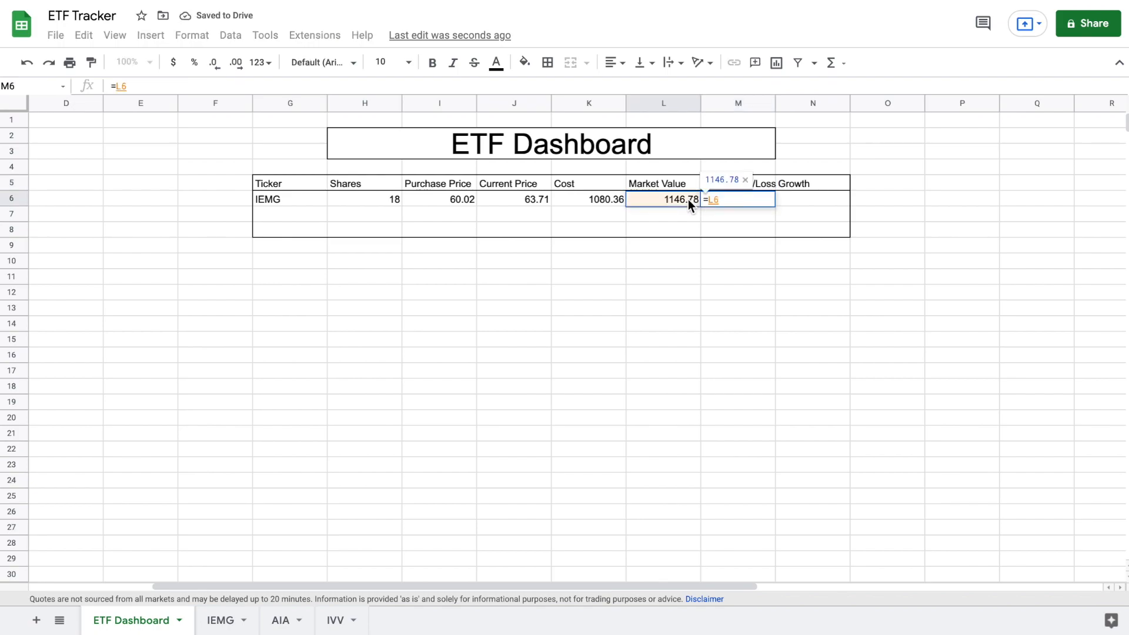
{"action": "type", "text": "-"}
{"action": "left_click", "coordinate": [608, 199]}
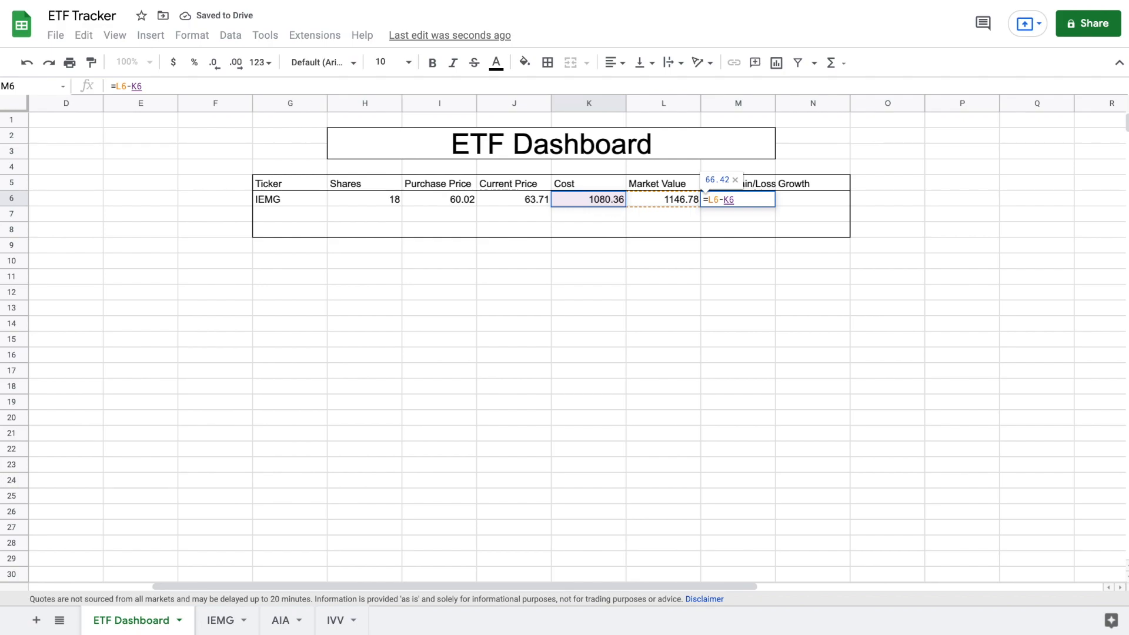
{"action": "key", "text": "Return"}
Calculate the IEMG growth in N6 as gain/loss divided by cost with the formula =M6/K6.
{"action": "left_click", "coordinate": [809, 200]}
{"action": "type", "text": "="}
{"action": "left_click", "coordinate": [750, 199]}
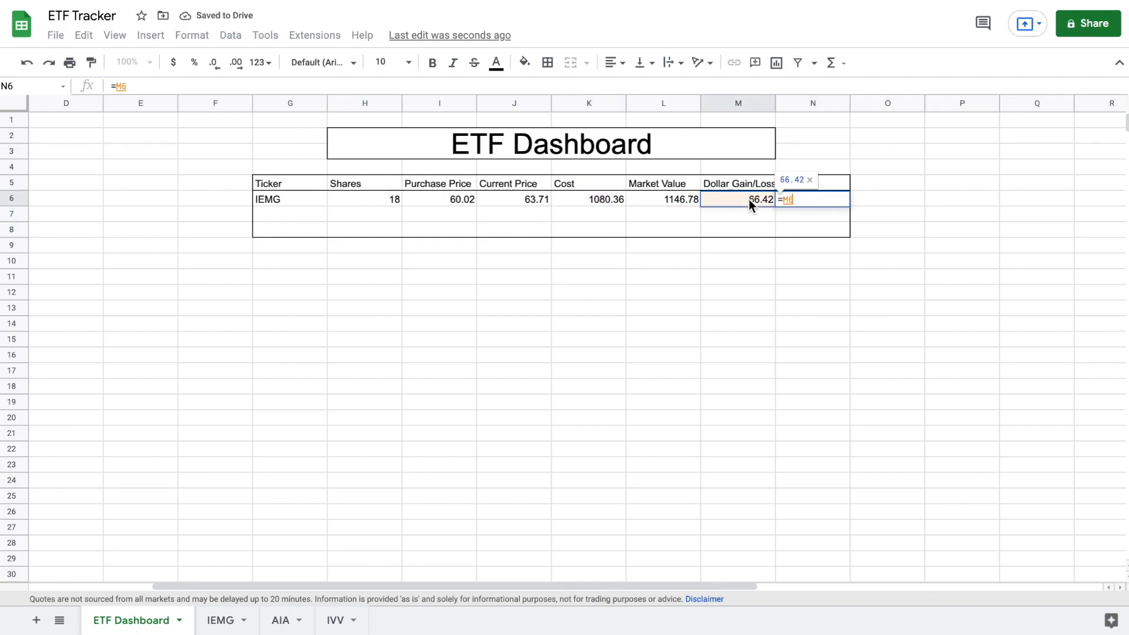
{"action": "type", "text": "/"}
{"action": "left_click", "coordinate": [605, 200]}
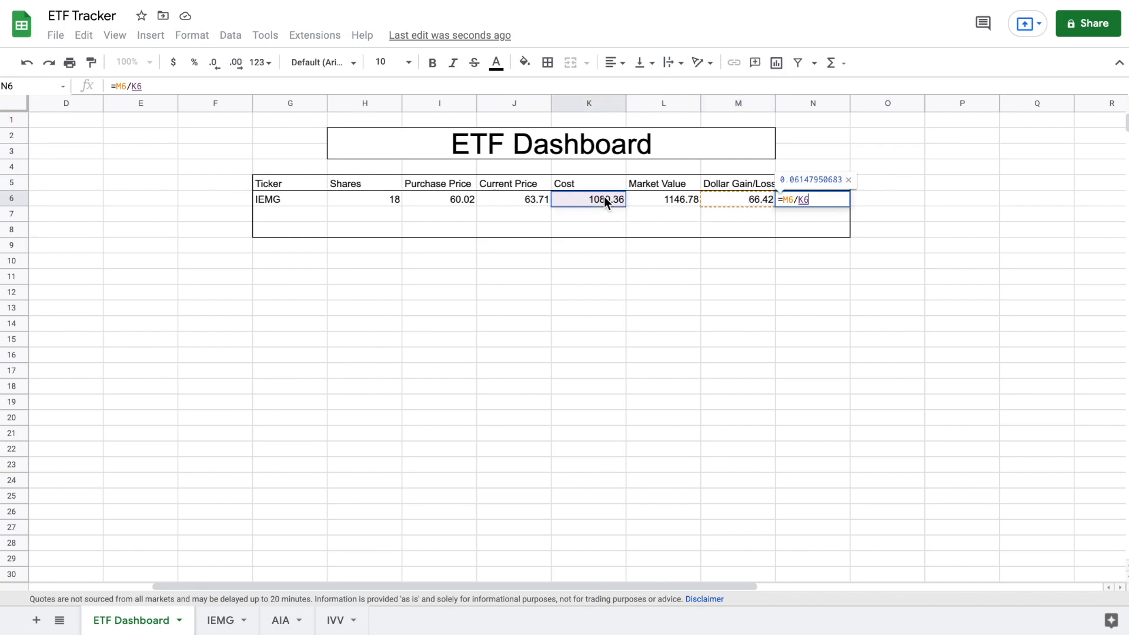
{"action": "key", "text": "Return"}
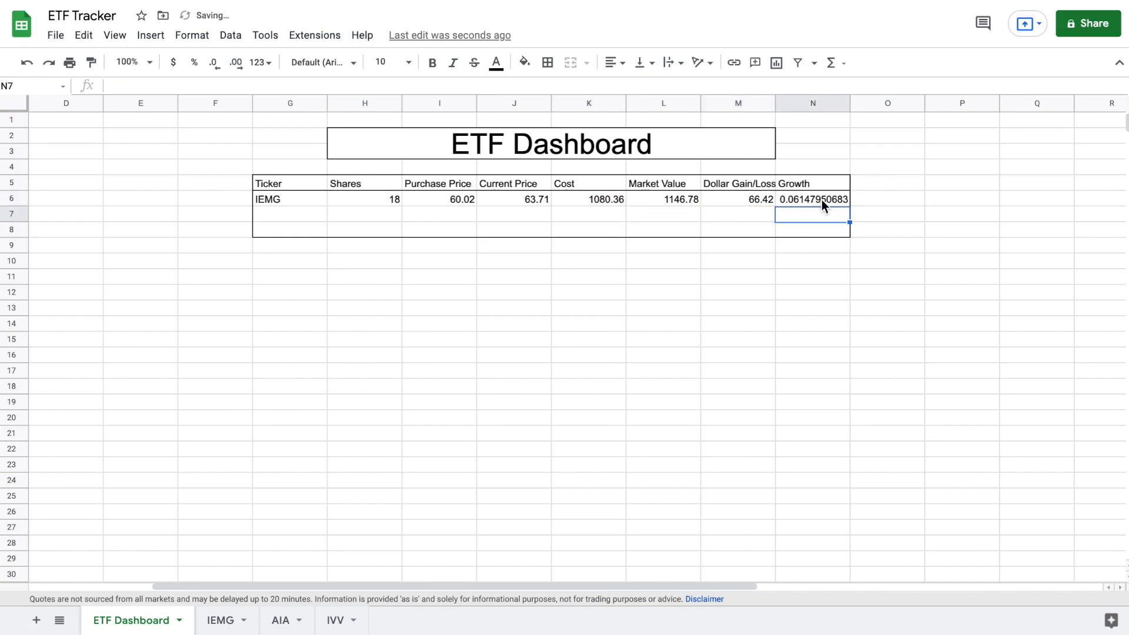
Add IVV in row 7 with 2 shares and purchase price 421.22, and fill the J6:N6 formulas down to row 7.
{"action": "left_click", "coordinate": [308, 214]}
{"action": "type", "text": "IVV"}
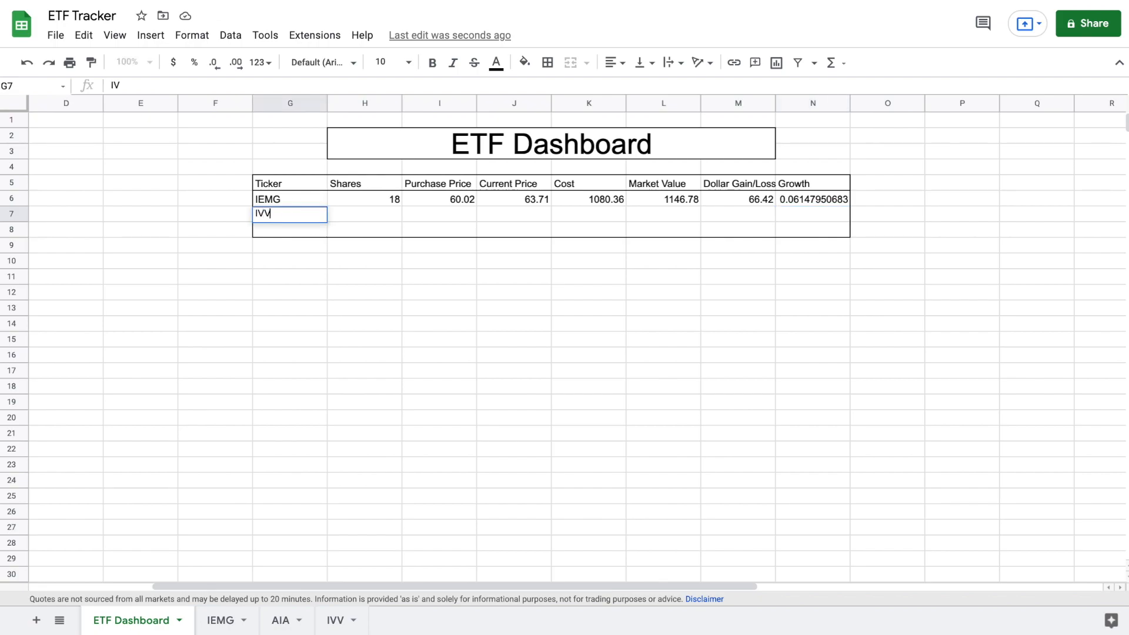
{"action": "key", "text": "Tab"}
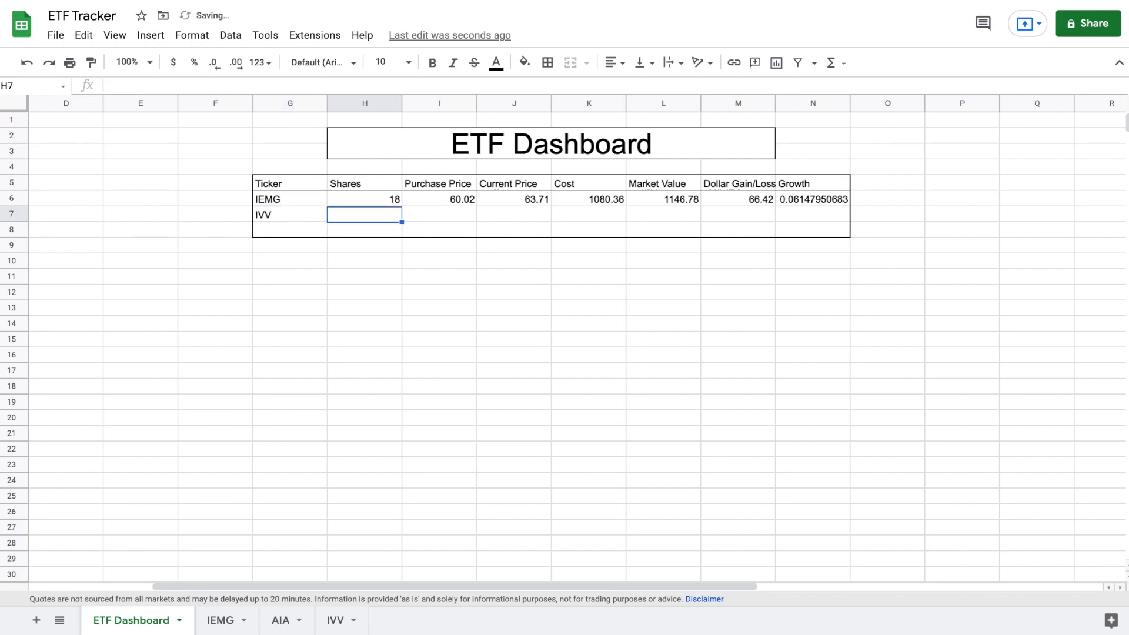
{"action": "type", "text": "2"}
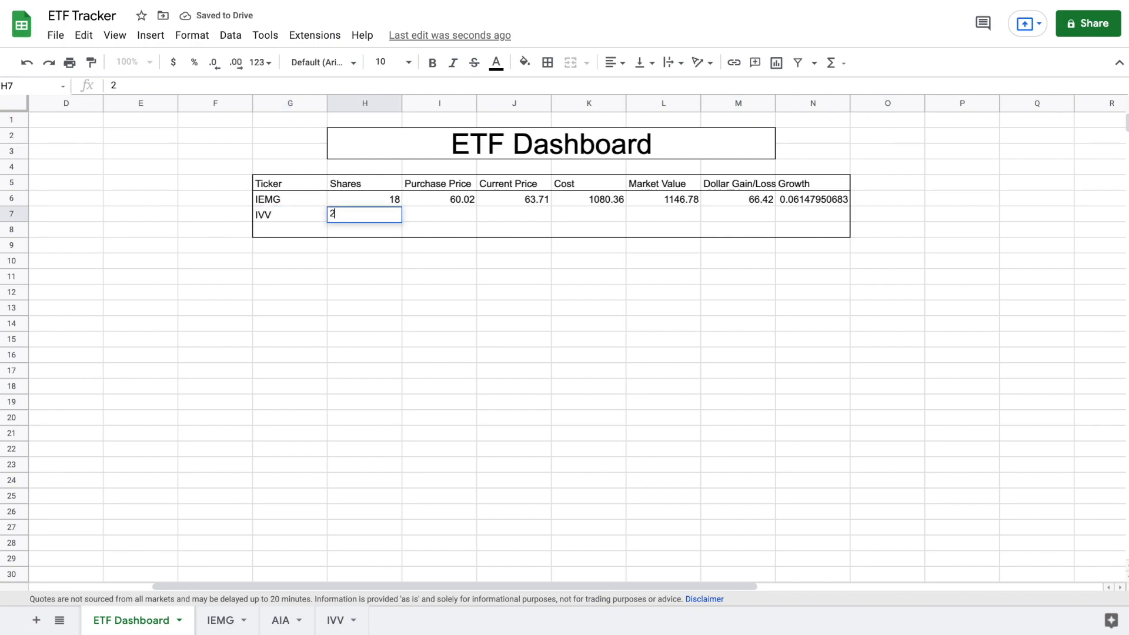
{"action": "key", "text": "Tab"}
{"action": "type", "text": "4"}
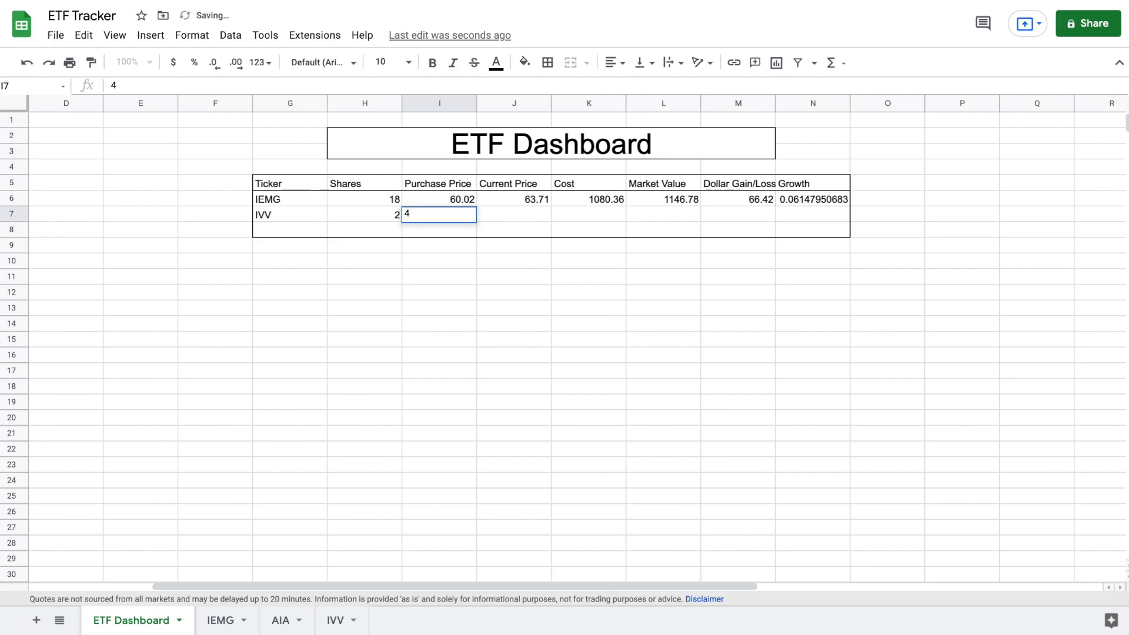
{"action": "type", "text": "21.22"}
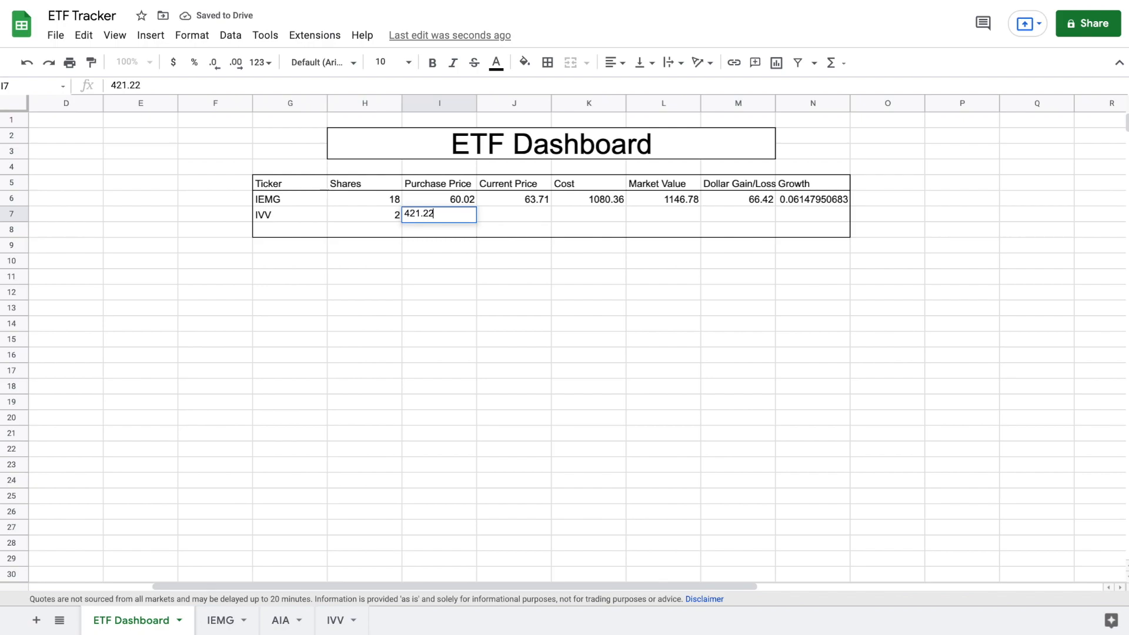
{"action": "key", "text": "Return"}
{"action": "left_click_drag", "start_coordinate": [512, 199], "coordinate": [848, 217]}
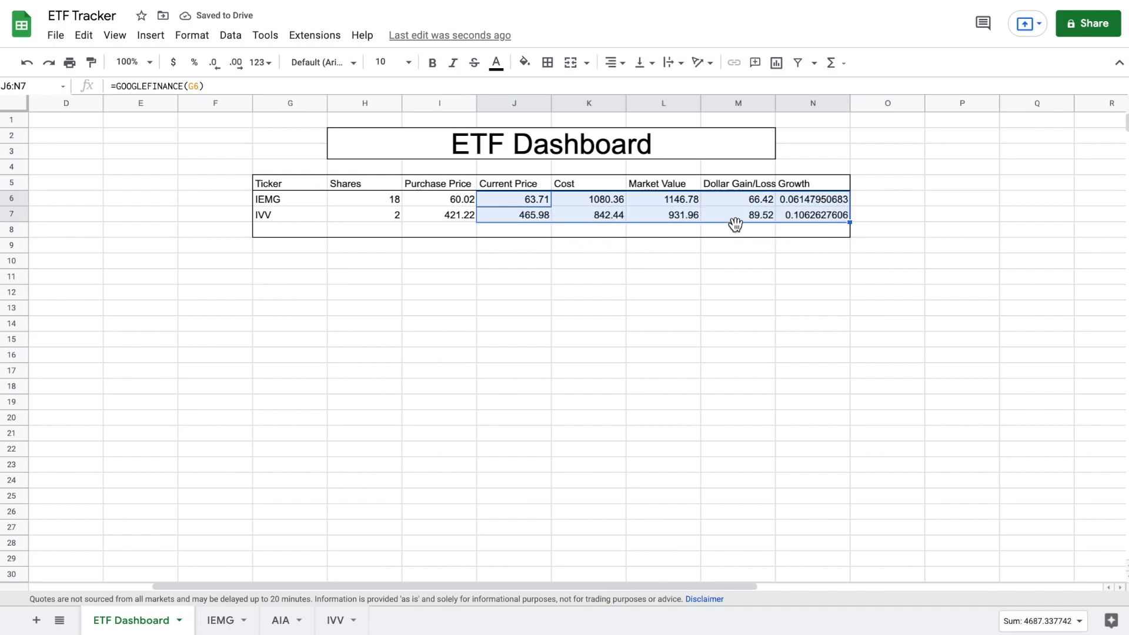
Add AIA in row 8 with 11 shares and purchase price 74.22, and fill the column J to N formulas down to row 8.
{"action": "left_click", "coordinate": [302, 234]}
{"action": "type", "text": "AIA"}
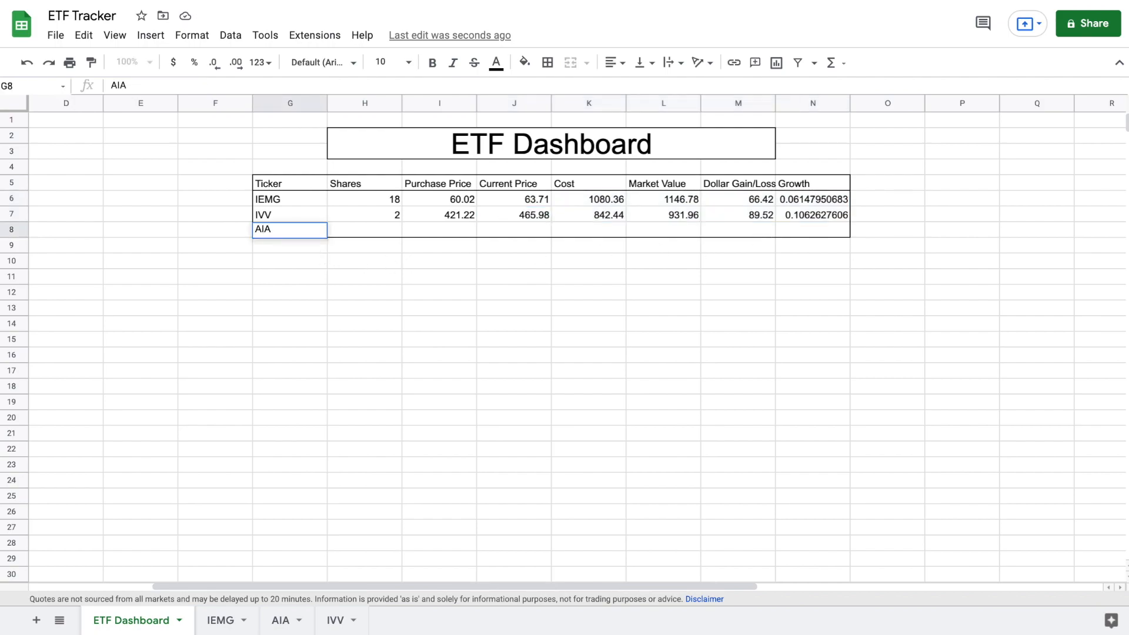
{"action": "key", "text": "Tab"}
{"action": "type", "text": "11"}
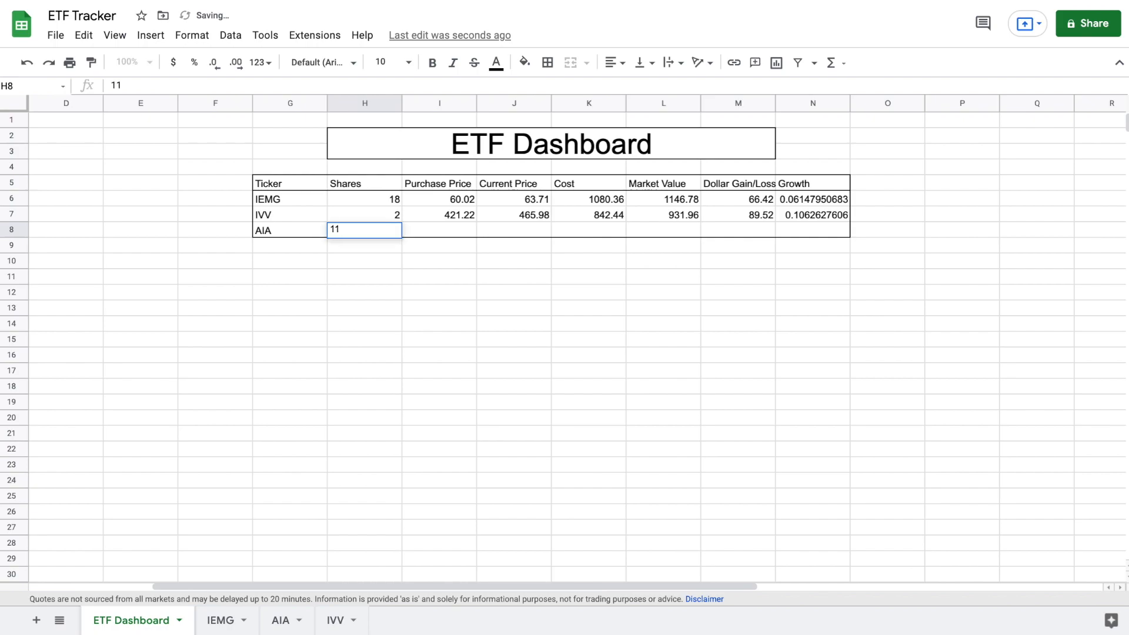
{"action": "key", "text": "Tab"}
{"action": "type", "text": "74"}
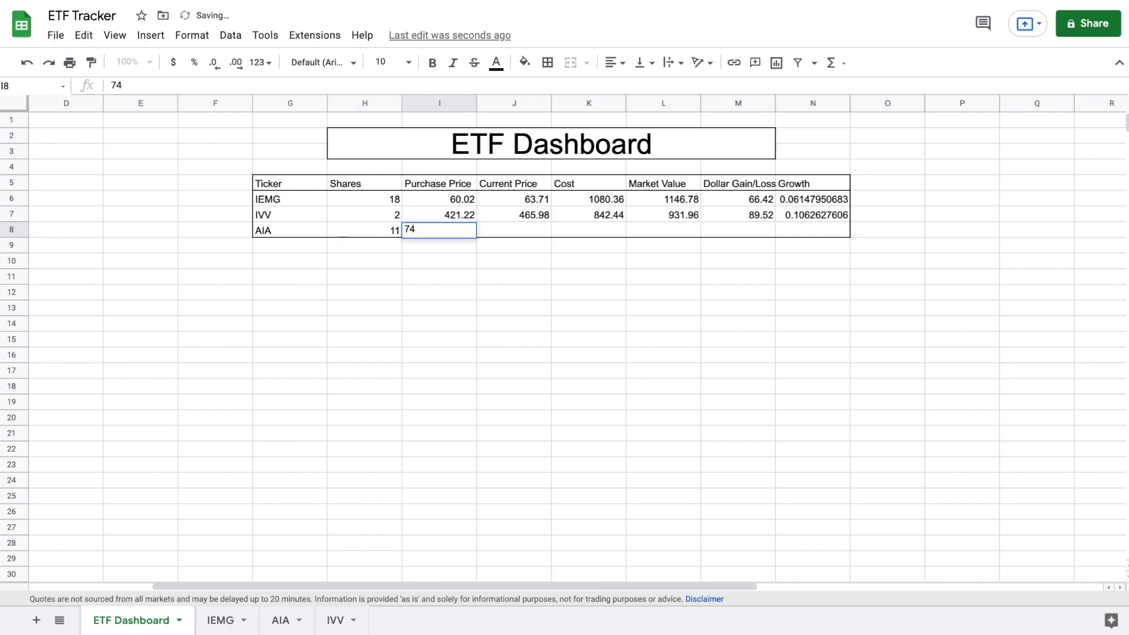
{"action": "type", "text": ".22"}
{"action": "key", "text": "Return"}
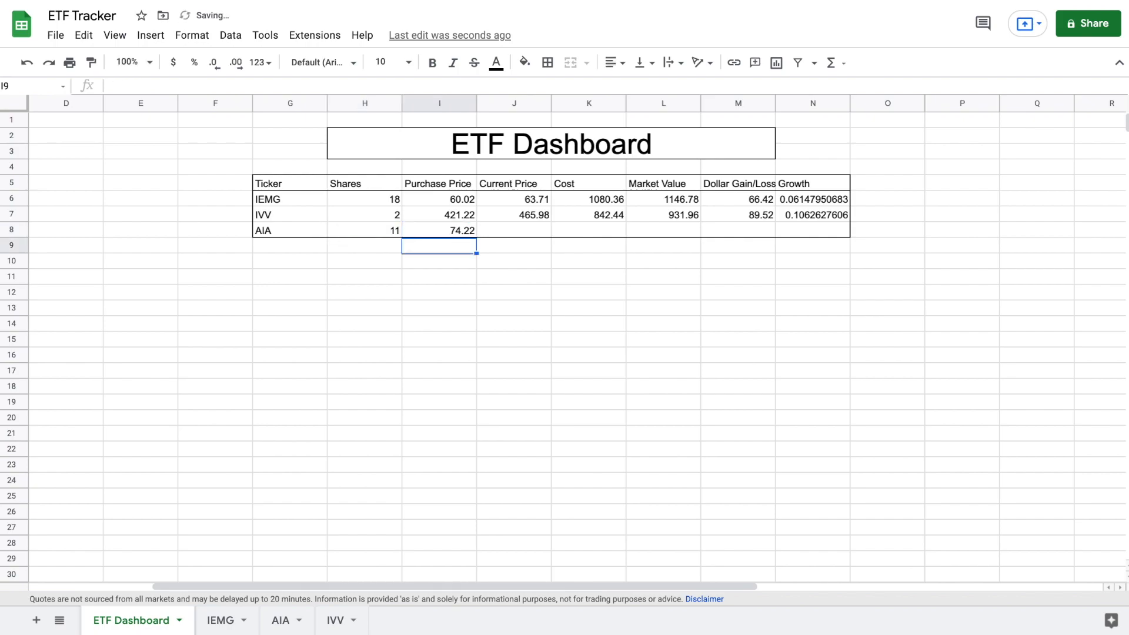
{"action": "left_click", "coordinate": [546, 214]}
Format the Growth values N6:N8 as percentages and the price, cost, value and gain/loss cells I6:M8 as currency.
{"action": "left_click_drag", "start_coordinate": [721, 216], "coordinate": [831, 234]}
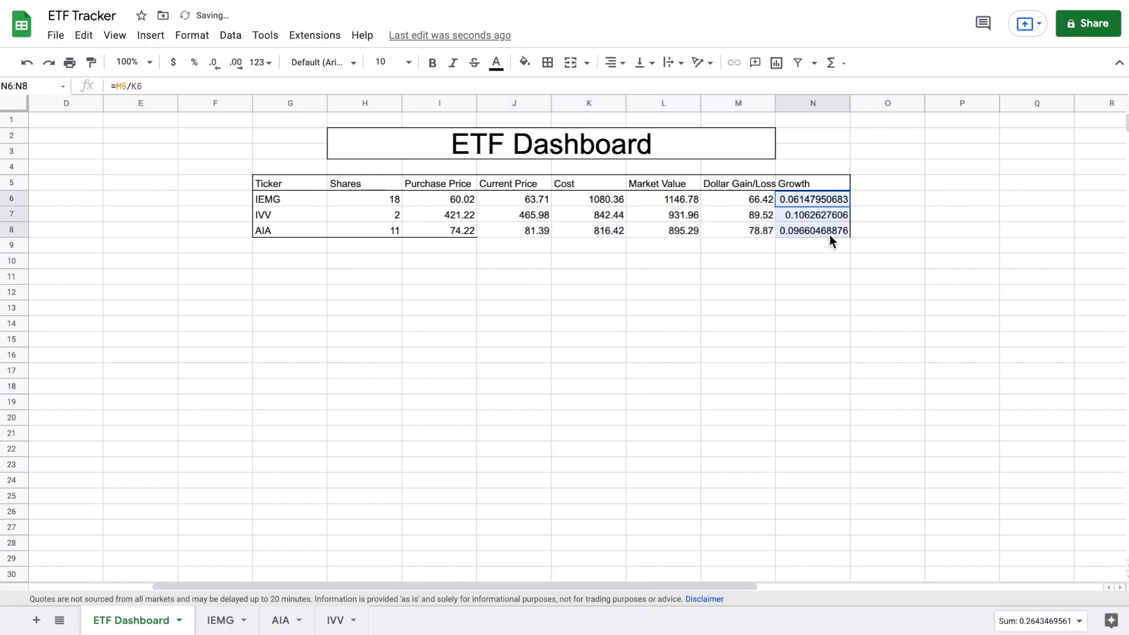
{"action": "left_click", "coordinate": [194, 62]}
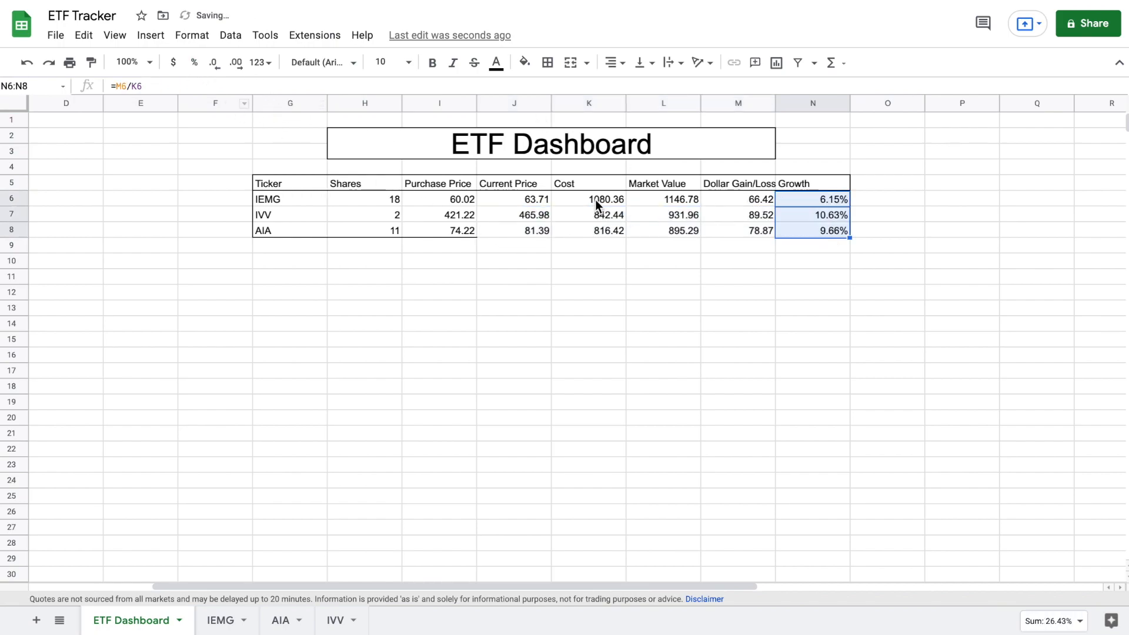
{"action": "left_click_drag", "start_coordinate": [464, 199], "coordinate": [740, 232]}
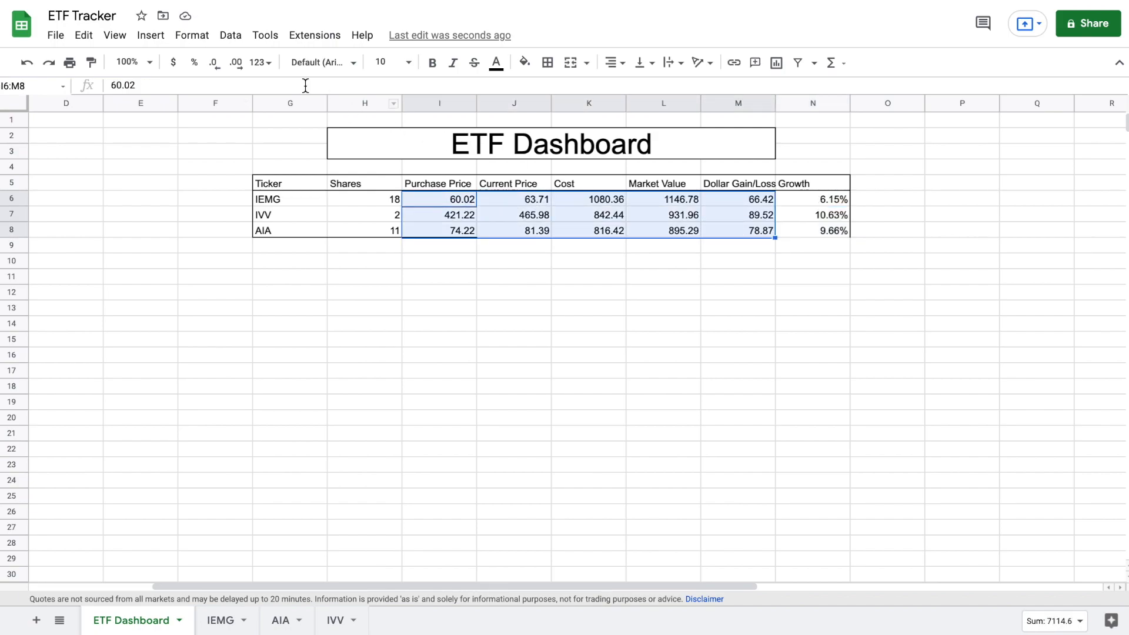
{"action": "left_click", "coordinate": [173, 63]}
{"action": "left_click", "coordinate": [424, 274]}
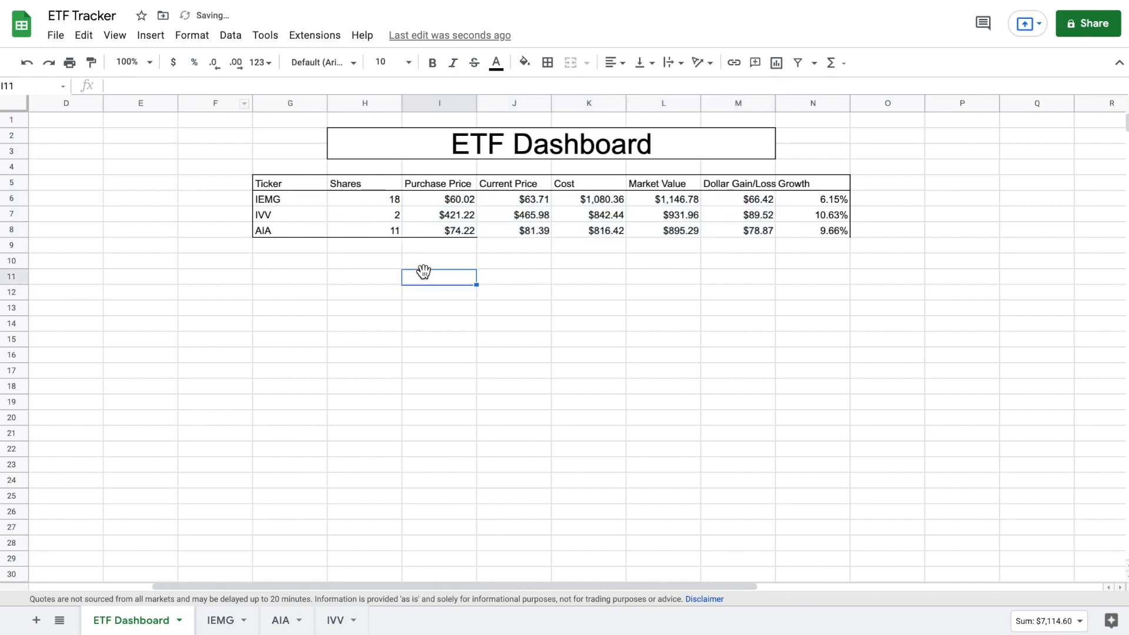
Apply an outer border to the ETF table G5:N8 and center its contents horizontally.
{"action": "left_click_drag", "start_coordinate": [304, 184], "coordinate": [805, 228]}
{"action": "left_click", "coordinate": [547, 63]}
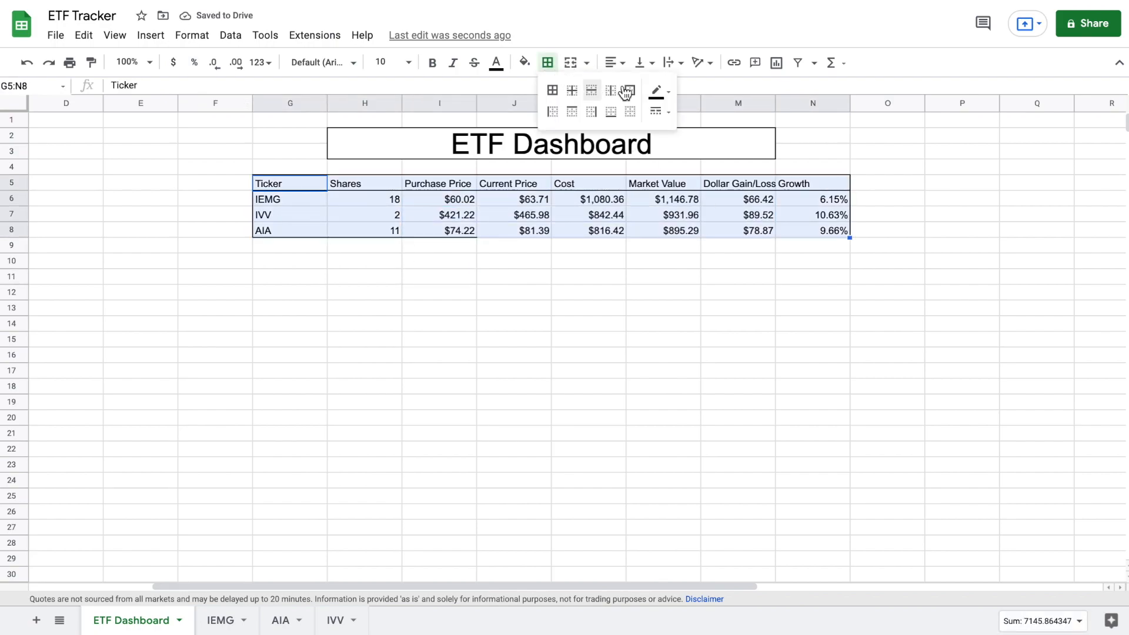
{"action": "left_click", "coordinate": [630, 91]}
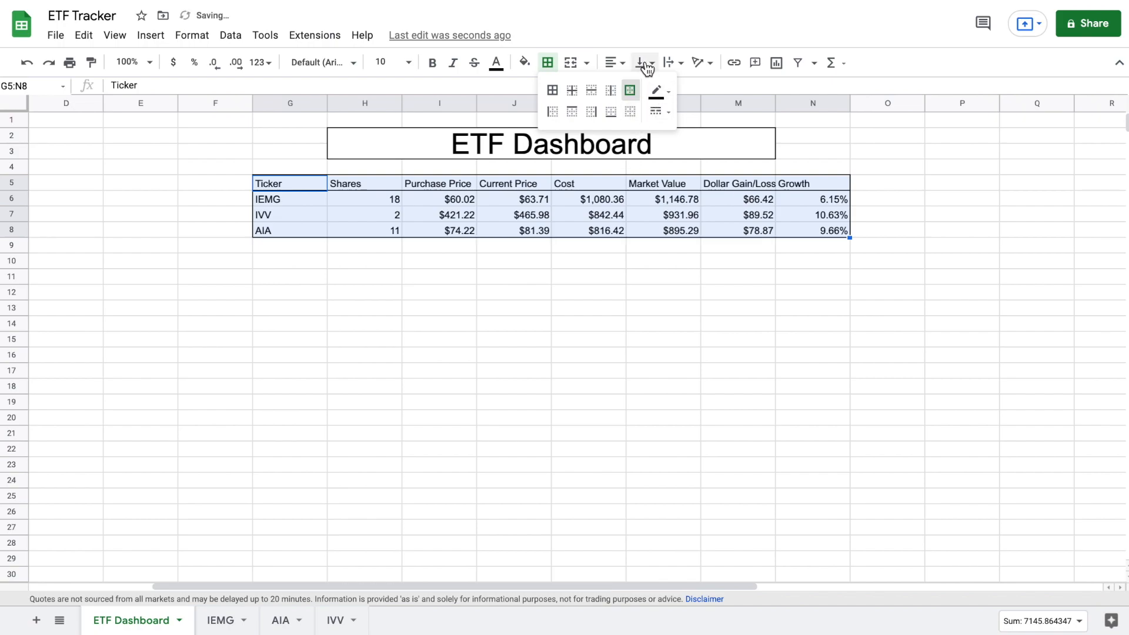
{"action": "left_click", "coordinate": [621, 63]}
{"action": "left_click", "coordinate": [630, 87]}
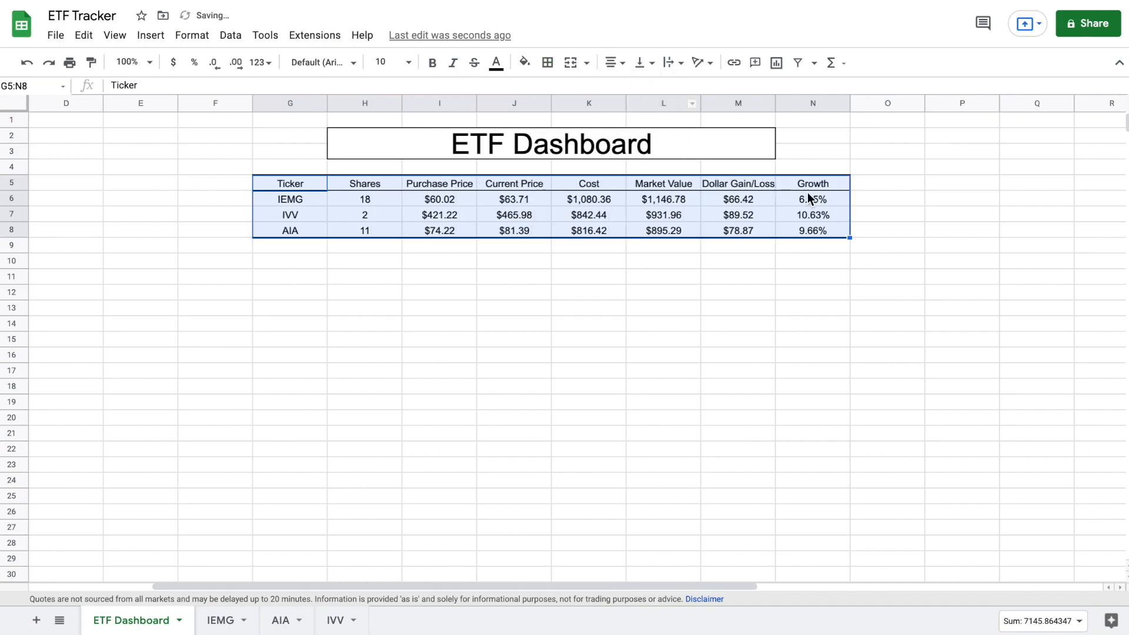
{"action": "left_click", "coordinate": [901, 192]}
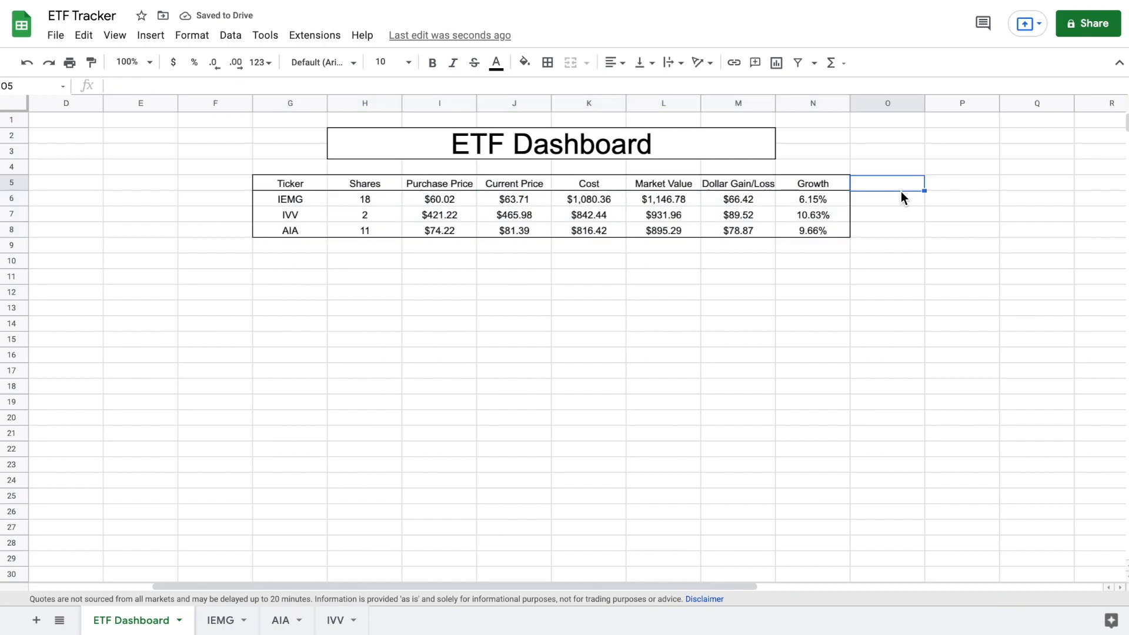
Widen column M slightly to fit the Dollar Gain/Loss heading and narrow column F to about half its width.
{"action": "left_click_drag", "start_coordinate": [777, 103], "coordinate": [784, 103]}
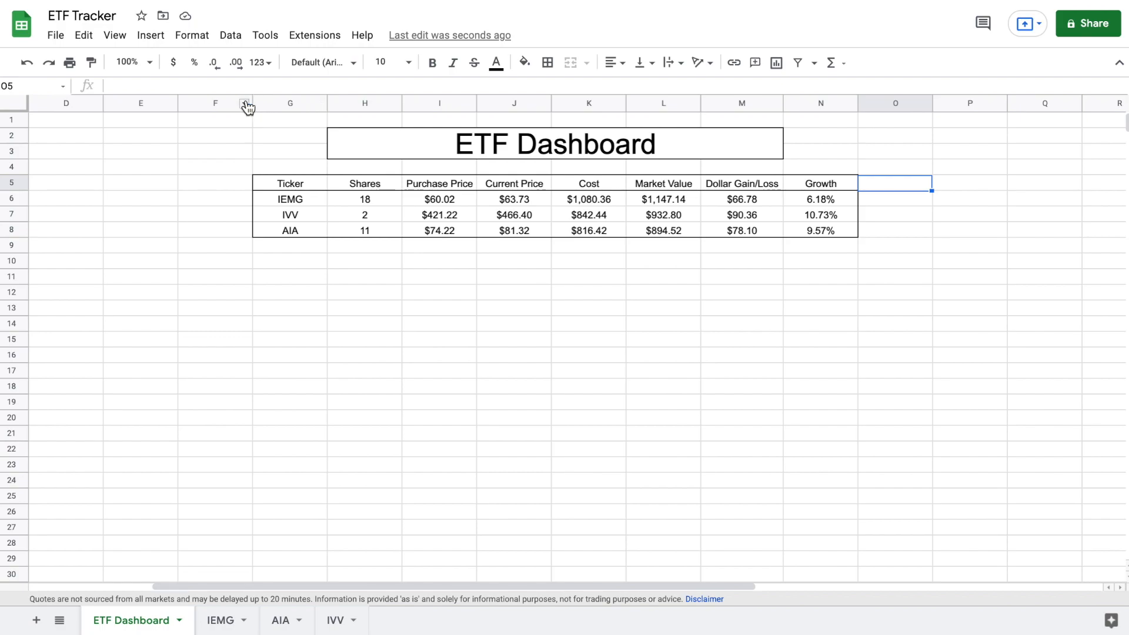
{"action": "left_click_drag", "start_coordinate": [251, 103], "coordinate": [217, 101]}
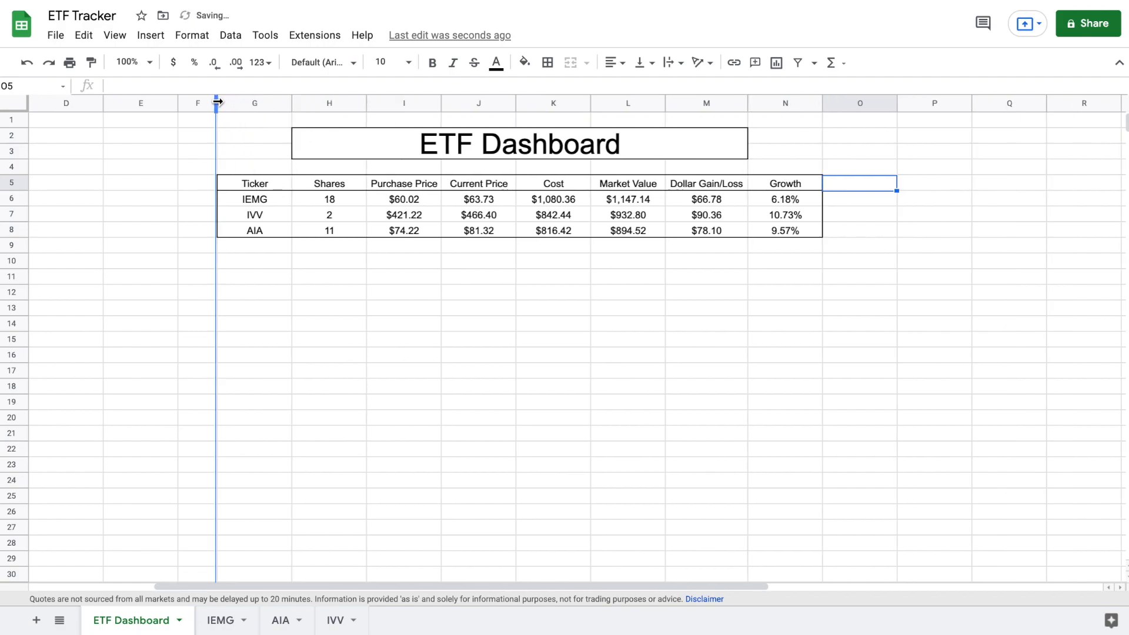
Merge cells C5:E5 and enter a portfolio totals heading in the merged cell.
{"action": "scroll", "coordinate": [203, 154], "scroll_direction": "left", "scroll_amount": 2}
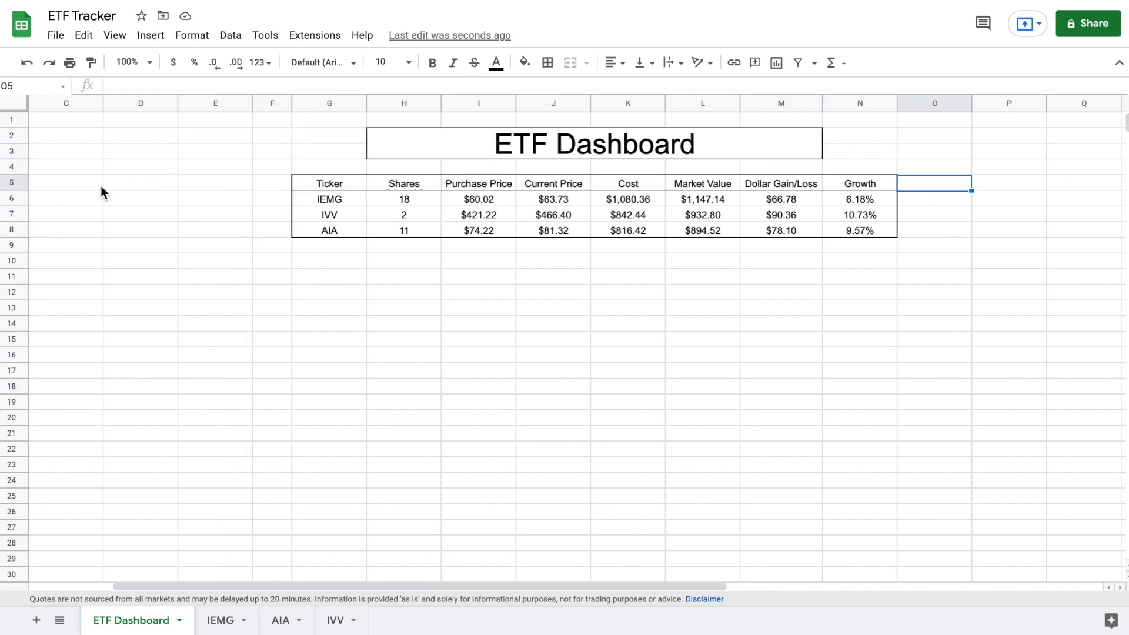
{"action": "left_click_drag", "start_coordinate": [81, 184], "coordinate": [228, 187]}
{"action": "left_click", "coordinate": [571, 64]}
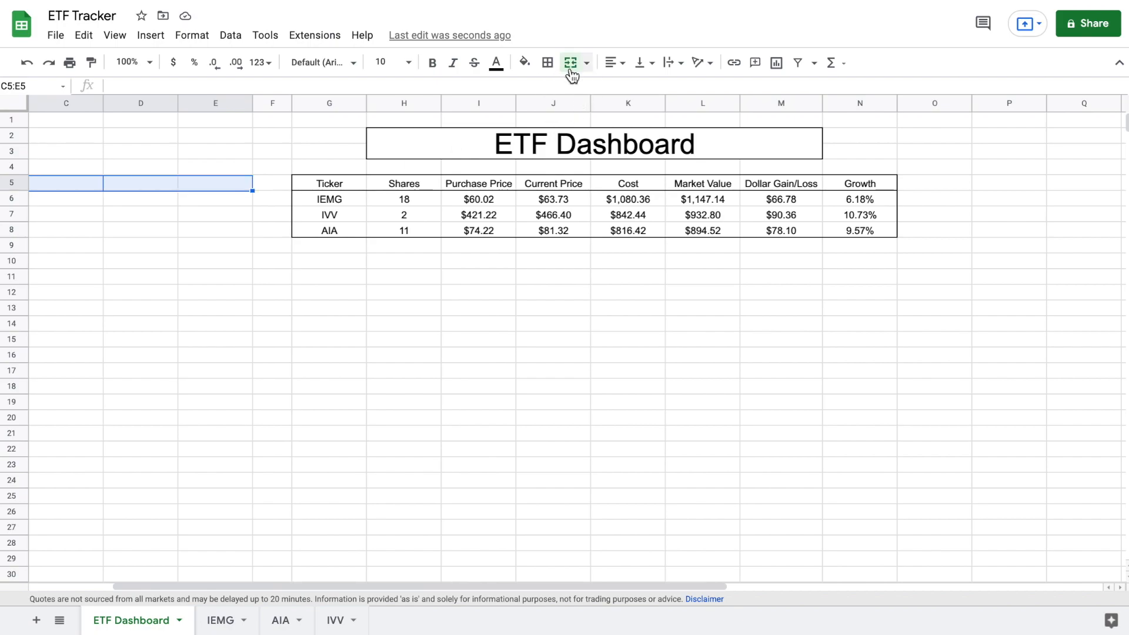
{"action": "scroll", "coordinate": [457, 189], "scroll_direction": "left", "scroll_amount": 3}
{"action": "type", "text": "Portfolio"}
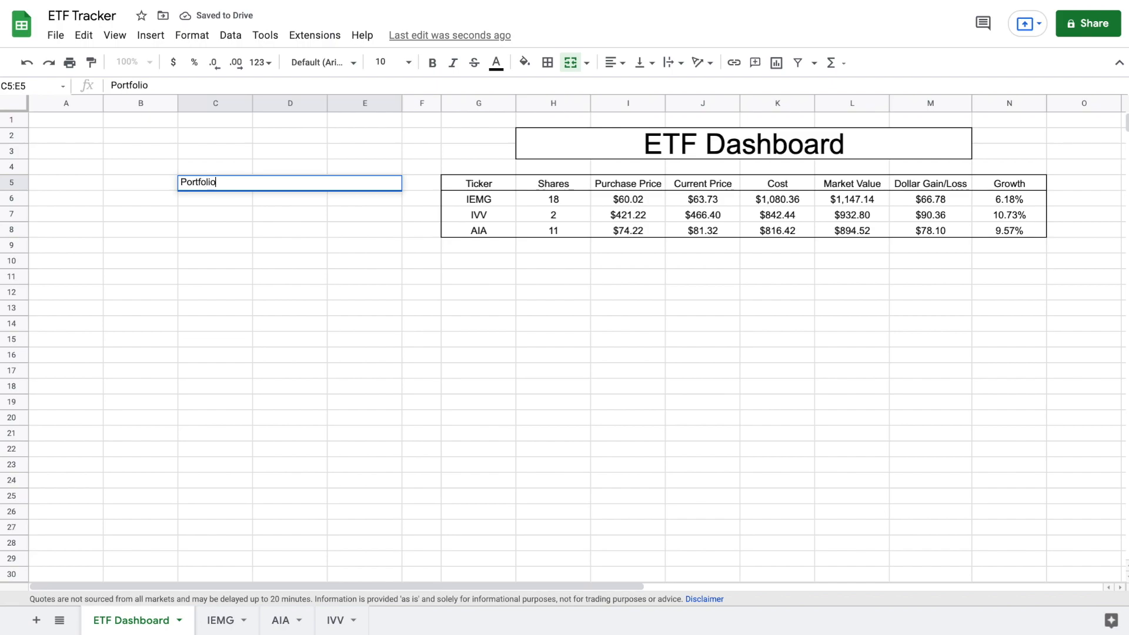
{"action": "type", "text": "Totlas"}
{"action": "key", "text": "Return"}
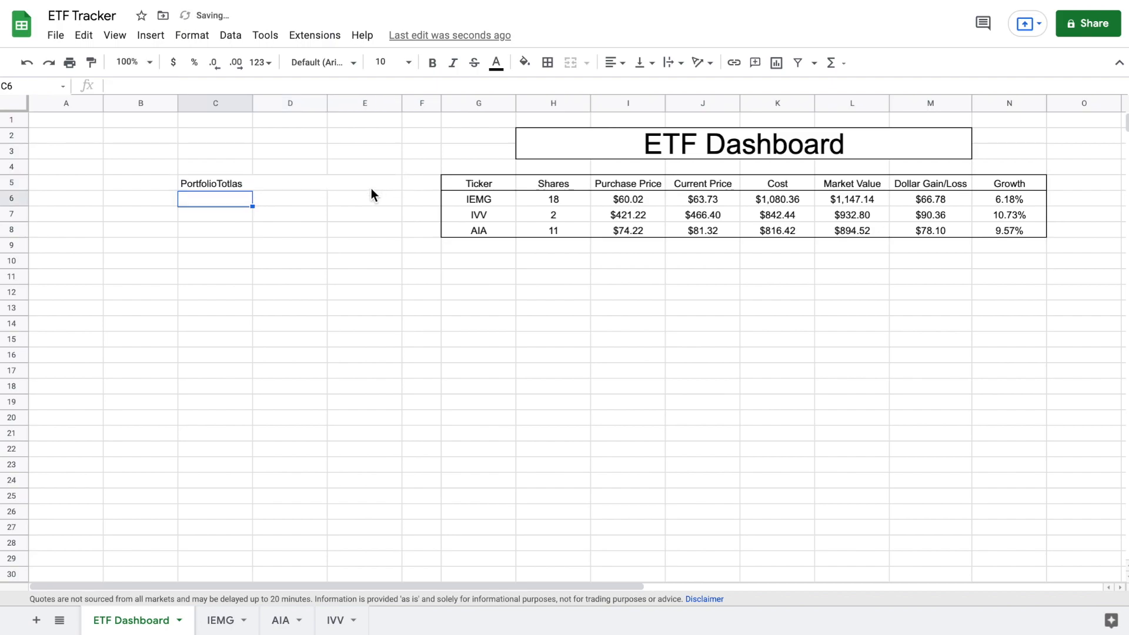
Correct the spacing and spelling of the heading in C5 so it reads "Portfolio Totals".
{"action": "left_click", "coordinate": [224, 183]}
{"action": "left_click", "coordinate": [149, 85]}
{"action": "left_click", "coordinate": [174, 86]}
{"action": "key", "text": "BackSpace"}
{"action": "key", "text": "BackSpace"}
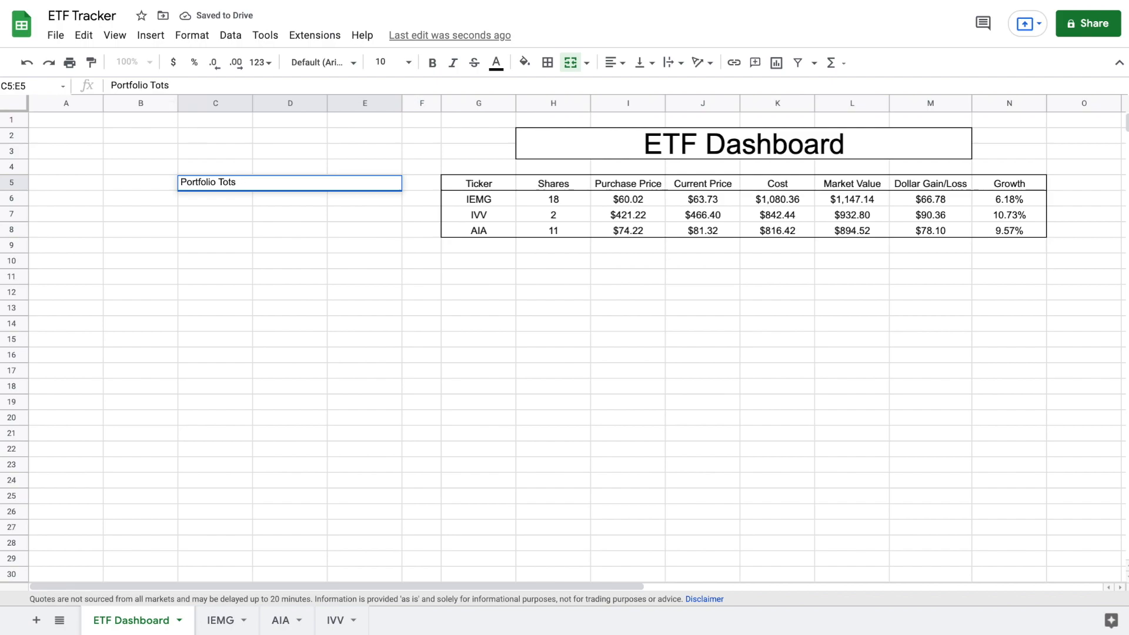
{"action": "type", "text": "al"}
{"action": "key", "text": "Return"}
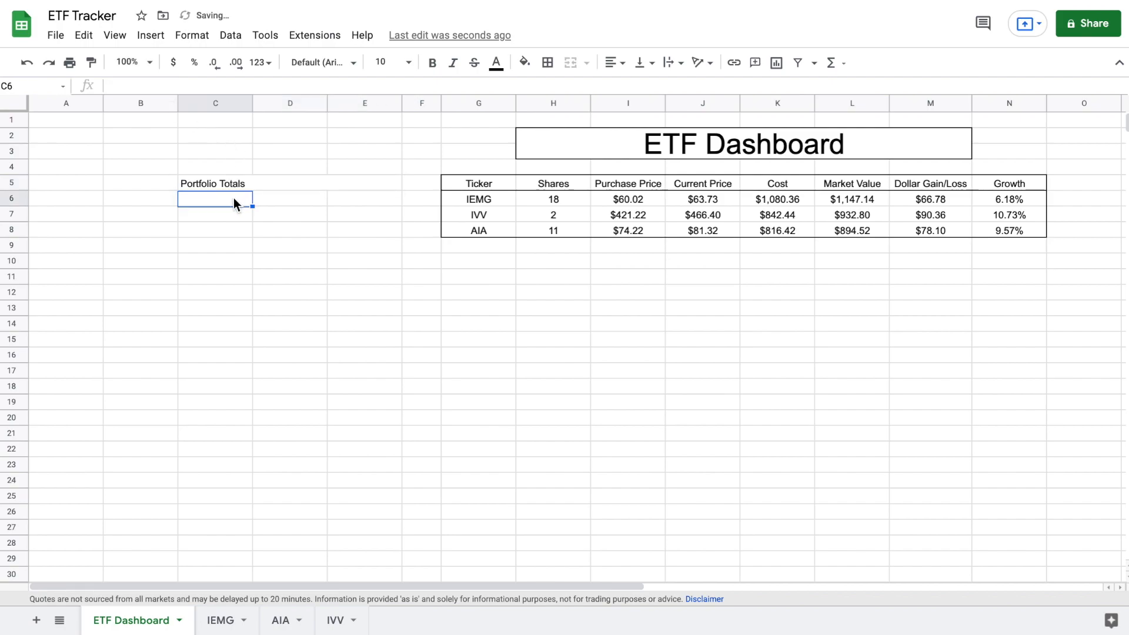
Enter the labels "ETF Portfolio Value:" in C6 and "ETF Portfolio % Gain:" in C7.
{"action": "type", "text": "ETF Por"}
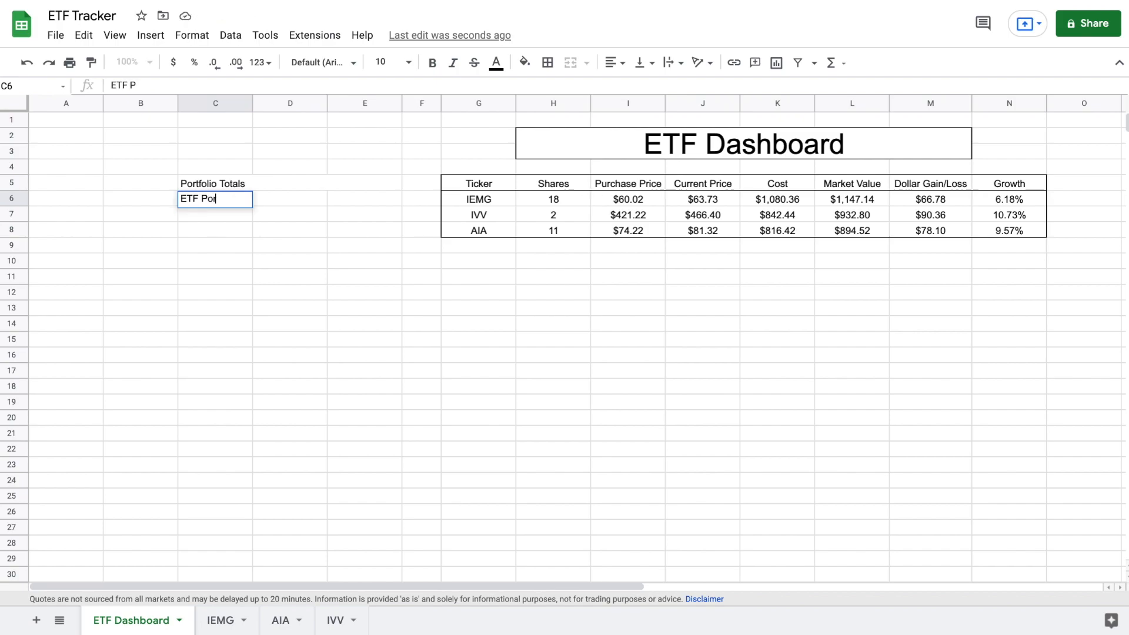
{"action": "type", "text": "tfolio Value:"}
{"action": "key", "text": "Return"}
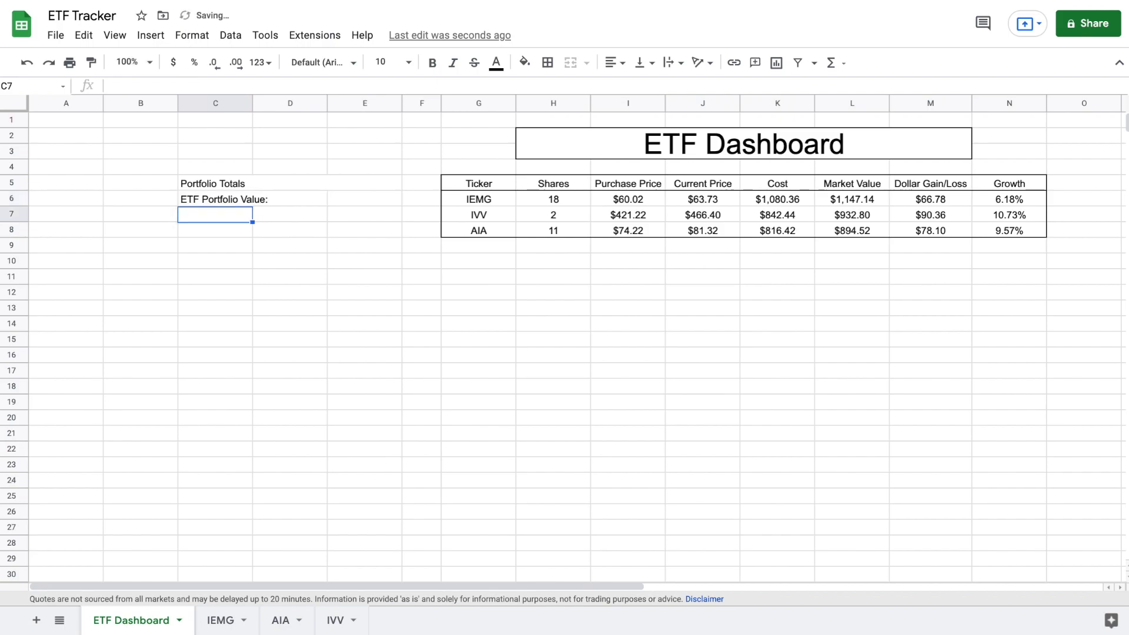
{"action": "type", "text": "ETF P"}
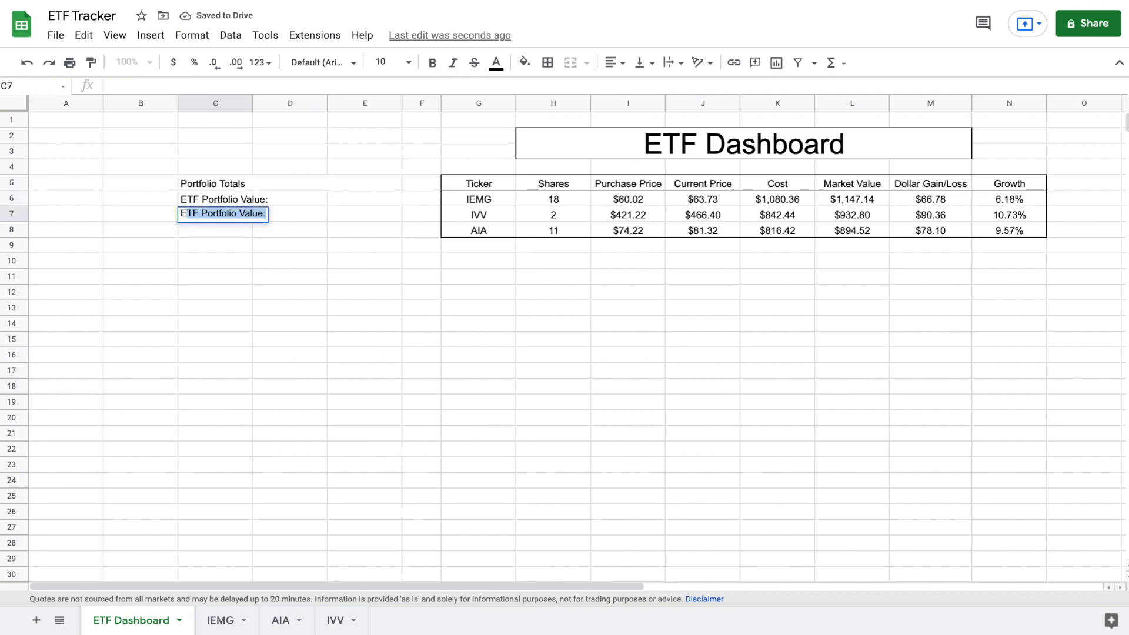
{"action": "type", "text": "ort"}
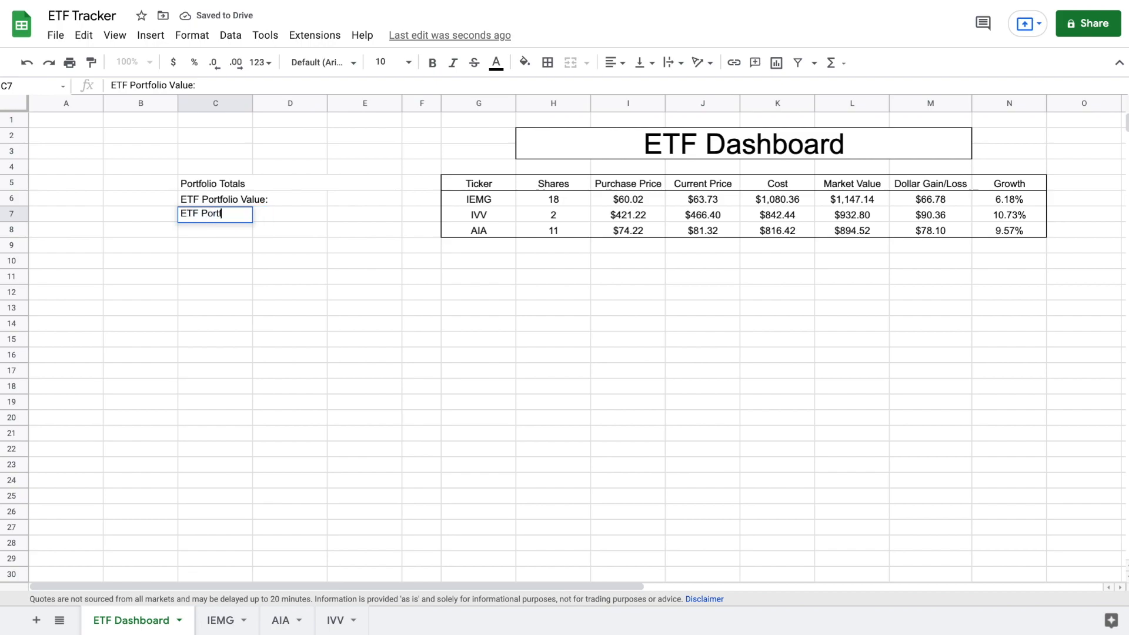
{"action": "type", "text": "folio % Gain"}
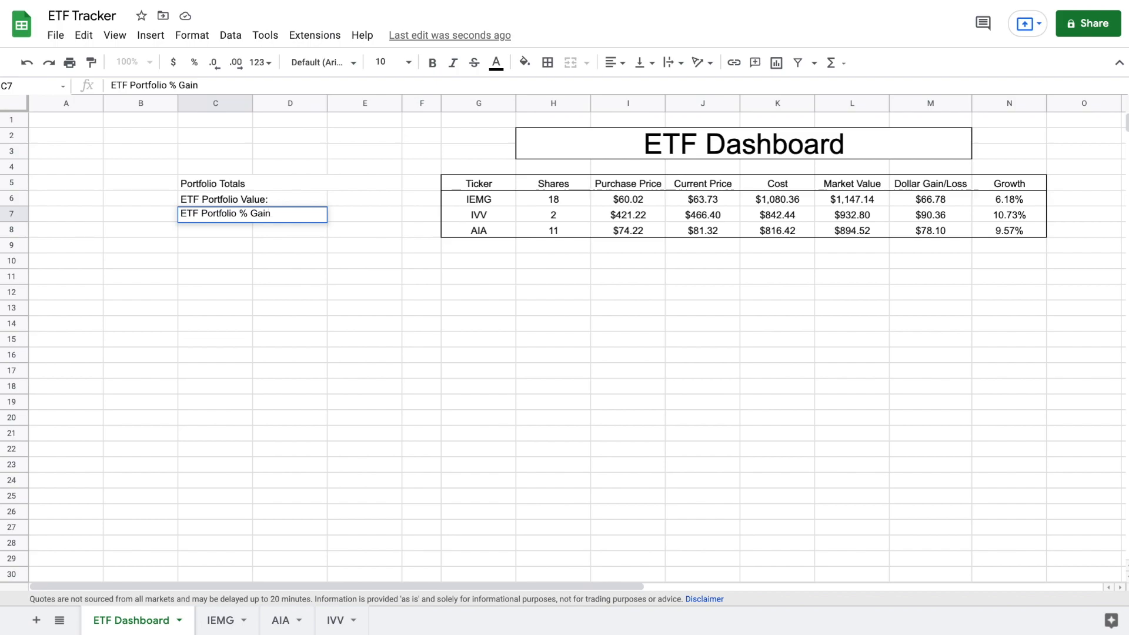
{"action": "type", "text": ":"}
{"action": "key", "text": "Return"}
Enter the label "ETF Portfolio $ Gain:" in C8.
{"action": "type", "text": "ET"}
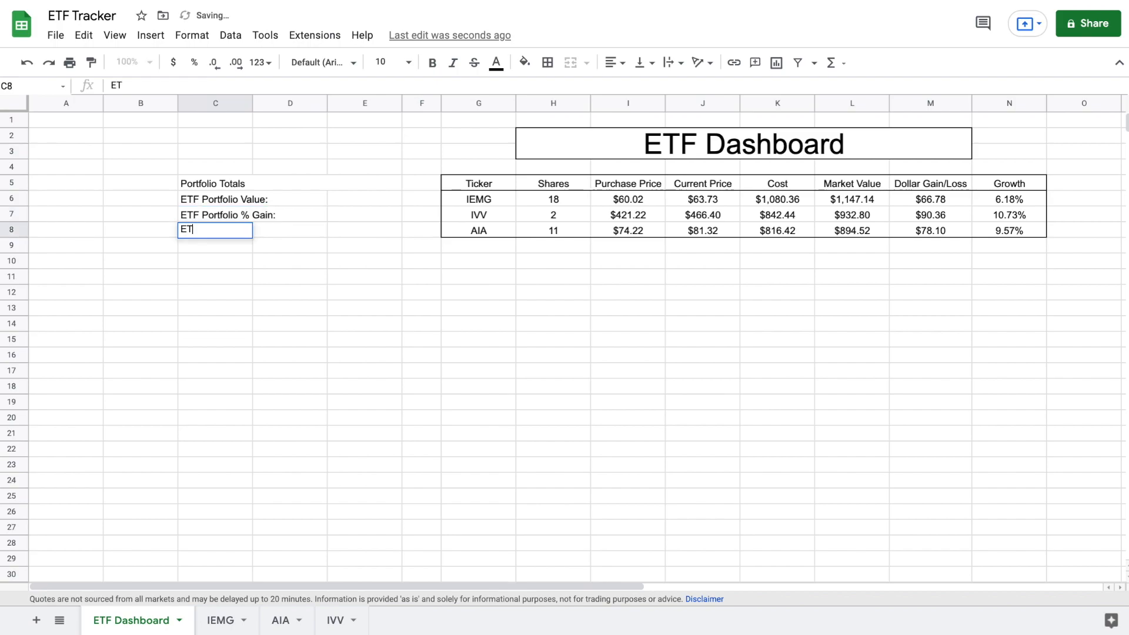
{"action": "type", "text": "F Portfol"}
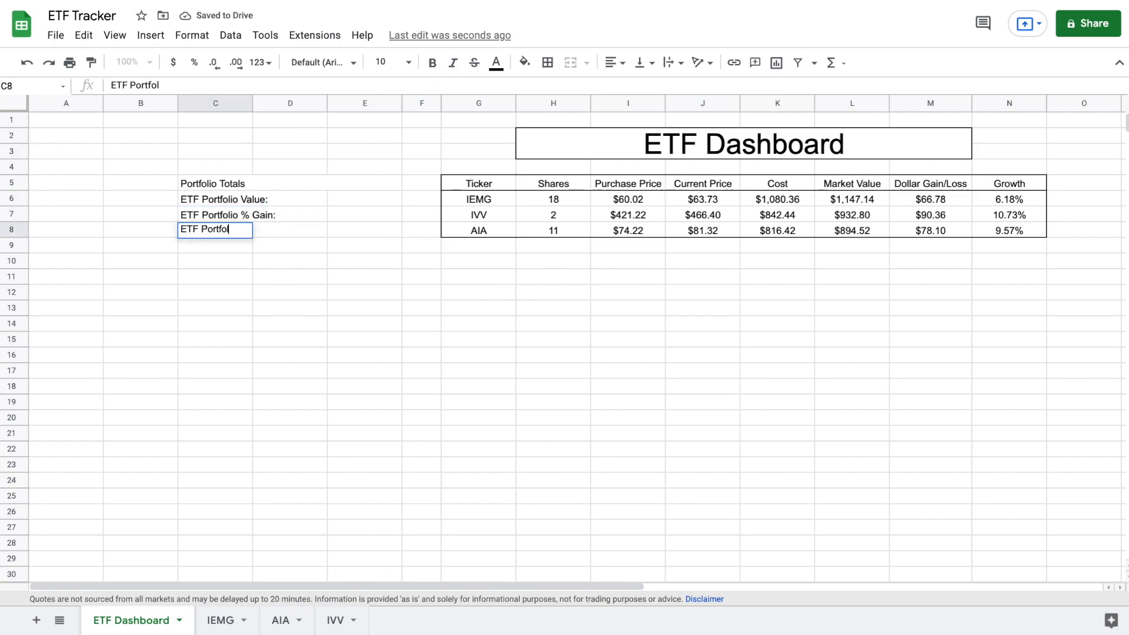
{"action": "type", "text": "io $ Gai"}
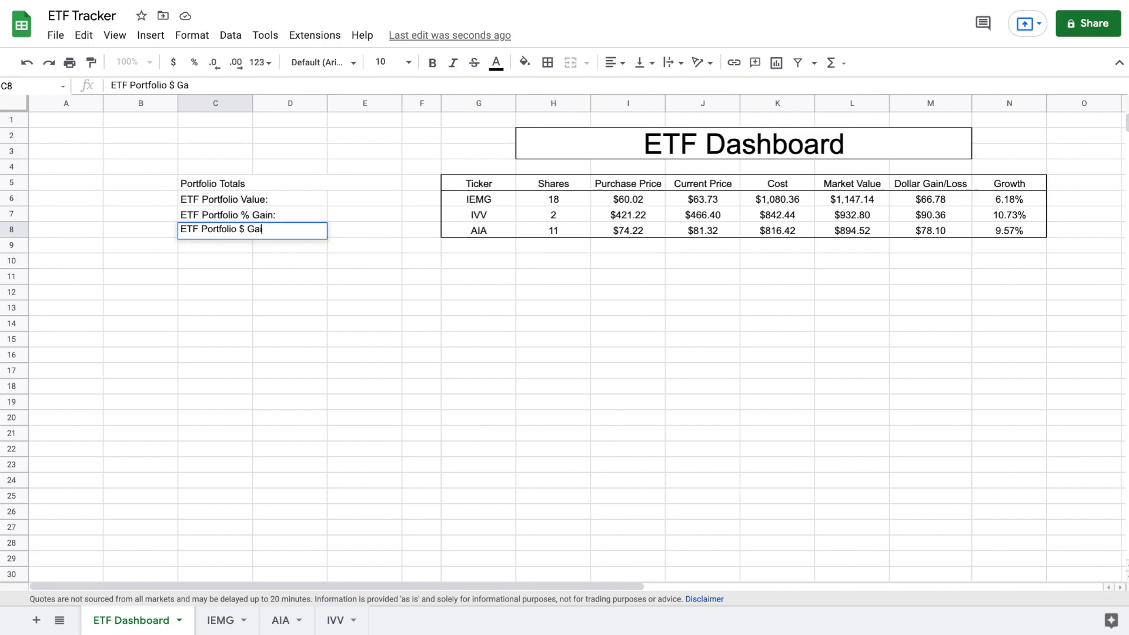
{"action": "type", "text": "n:"}
{"action": "key", "text": "Return"}
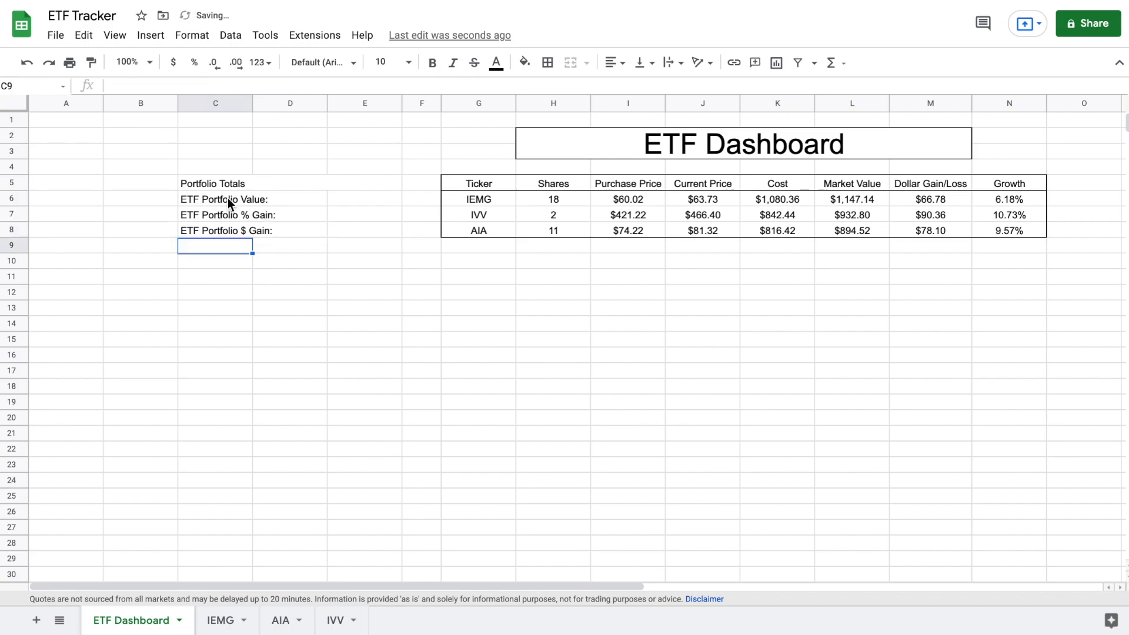
Merge each of the three portfolio label cells across columns C and D: C6:D6, C7:D7 and C8:D8.
{"action": "left_click", "coordinate": [309, 184]}
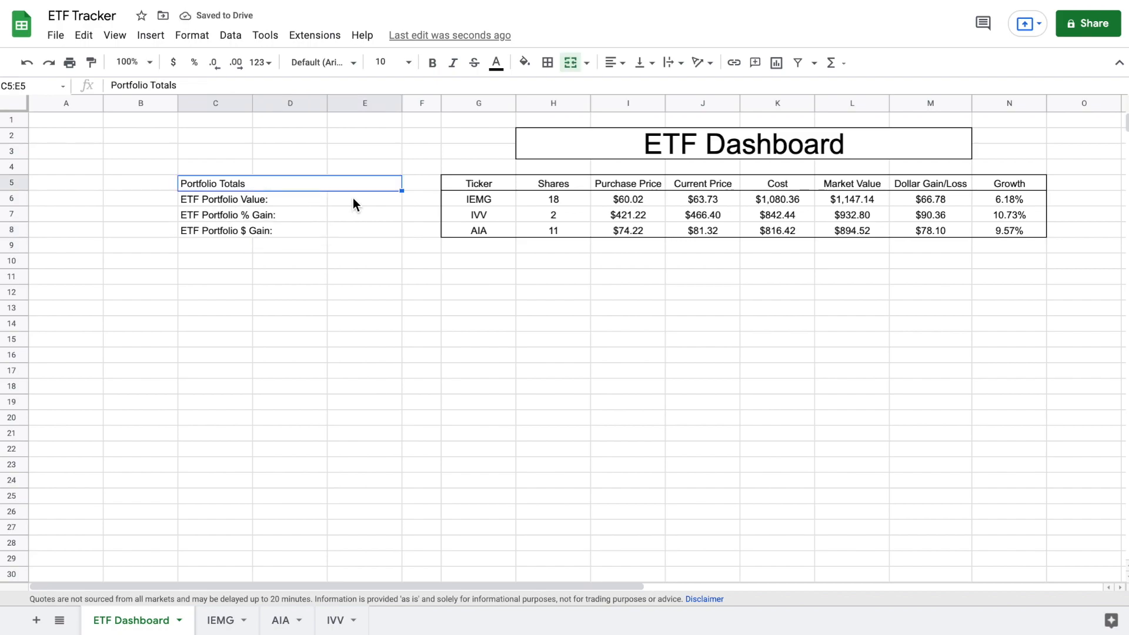
{"action": "left_click", "coordinate": [318, 204]}
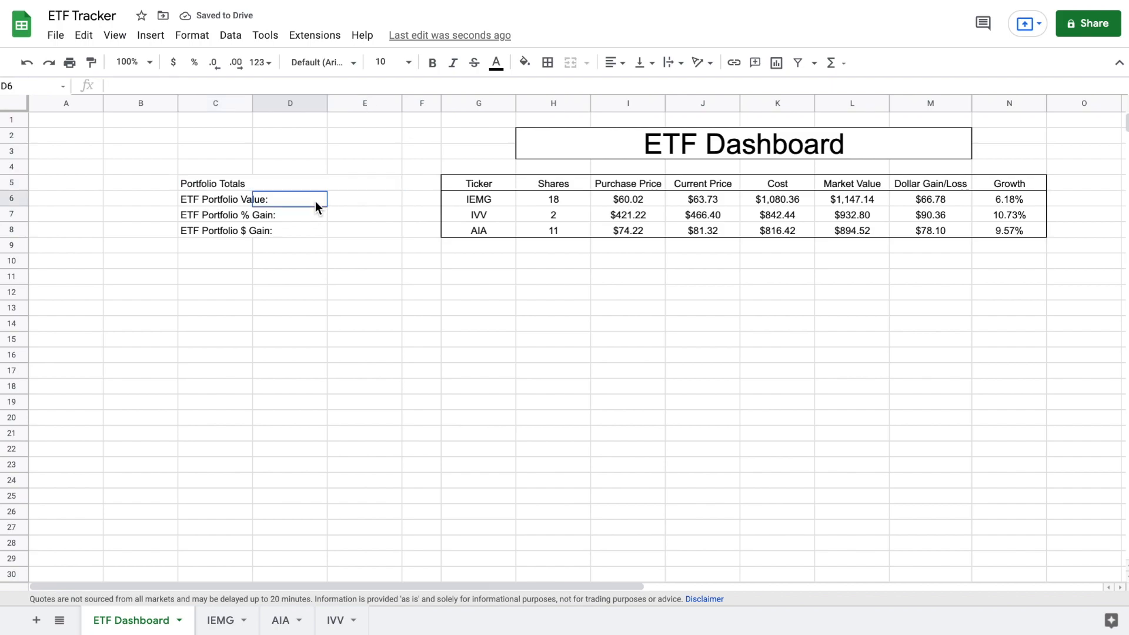
{"action": "left_click", "coordinate": [348, 199]}
{"action": "left_click_drag", "start_coordinate": [238, 200], "coordinate": [270, 199]}
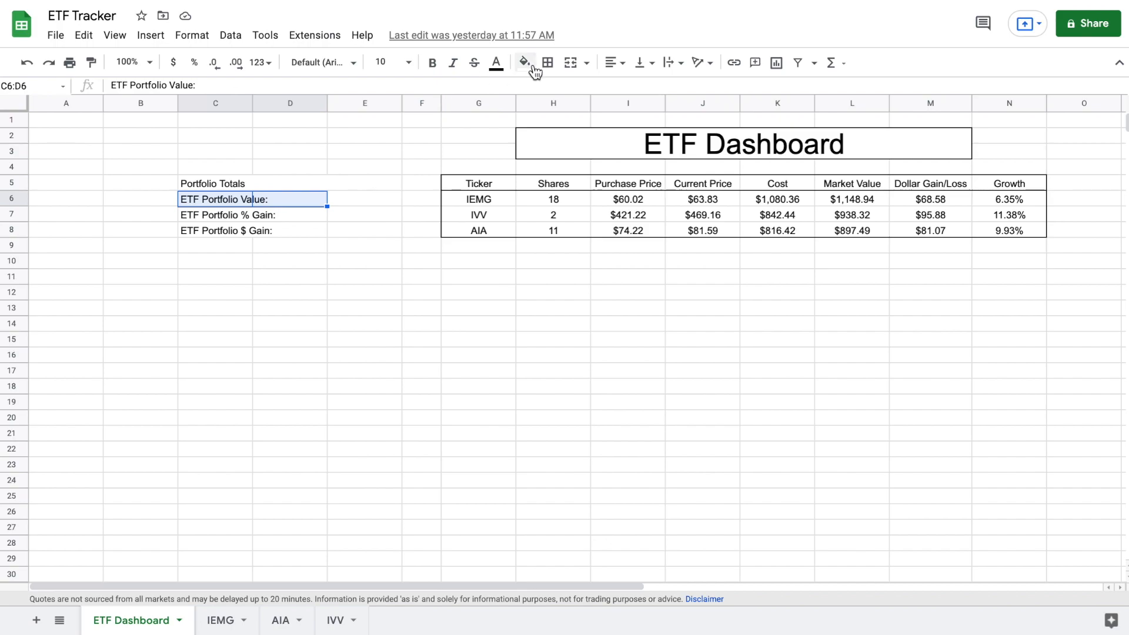
{"action": "left_click", "coordinate": [571, 63]}
{"action": "left_click_drag", "start_coordinate": [235, 213], "coordinate": [253, 214]}
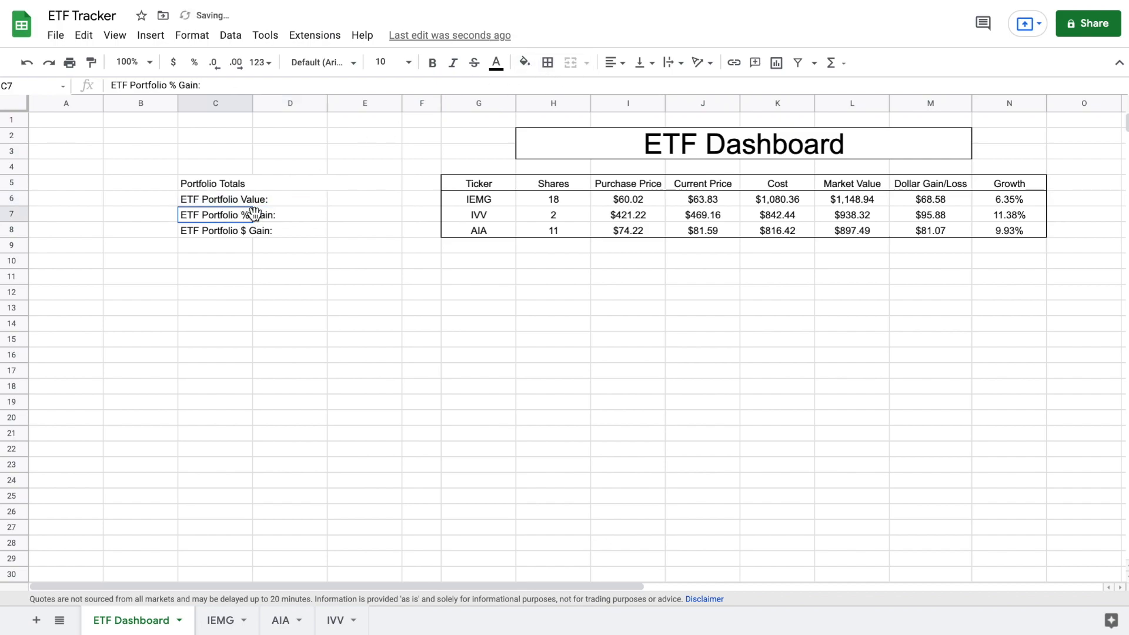
{"action": "left_click", "coordinate": [569, 63]}
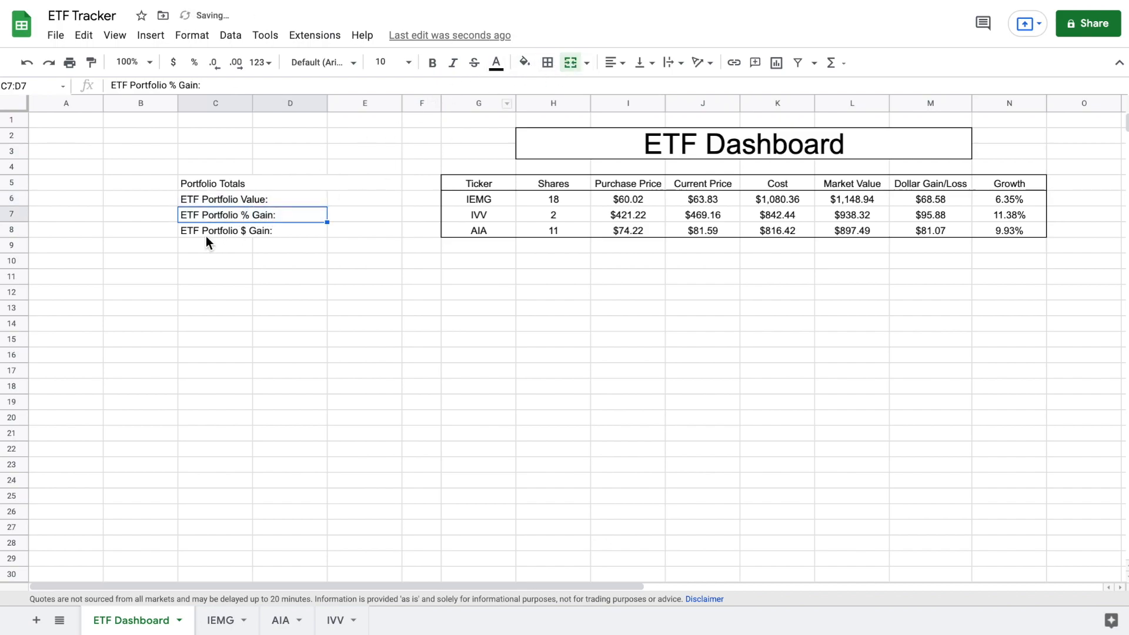
{"action": "left_click_drag", "start_coordinate": [220, 228], "coordinate": [270, 231]}
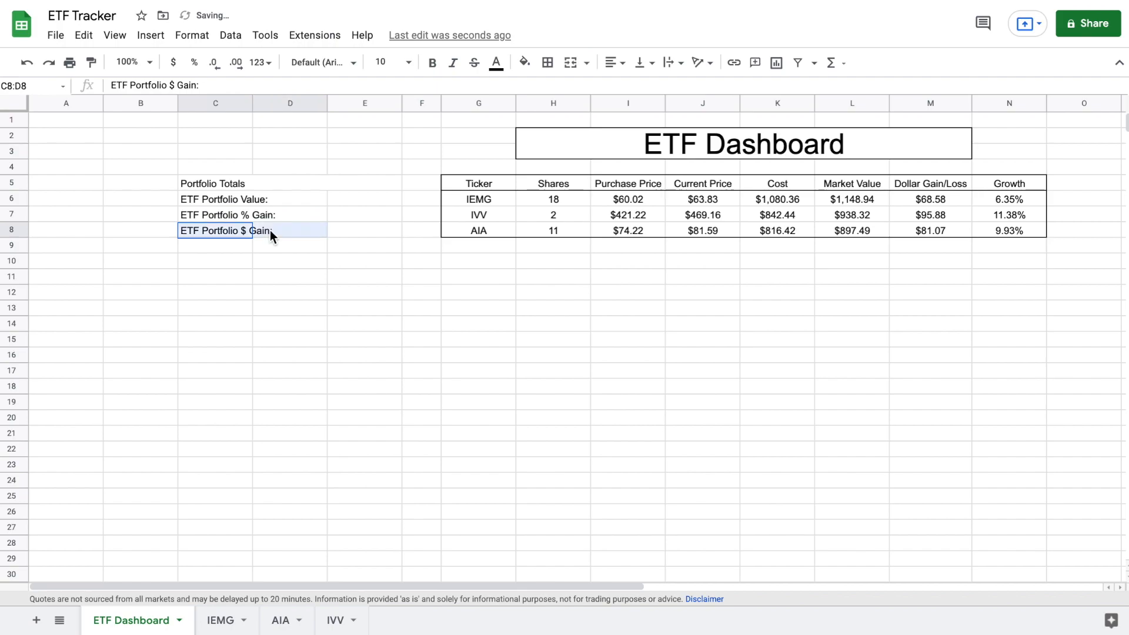
{"action": "left_click", "coordinate": [570, 65]}
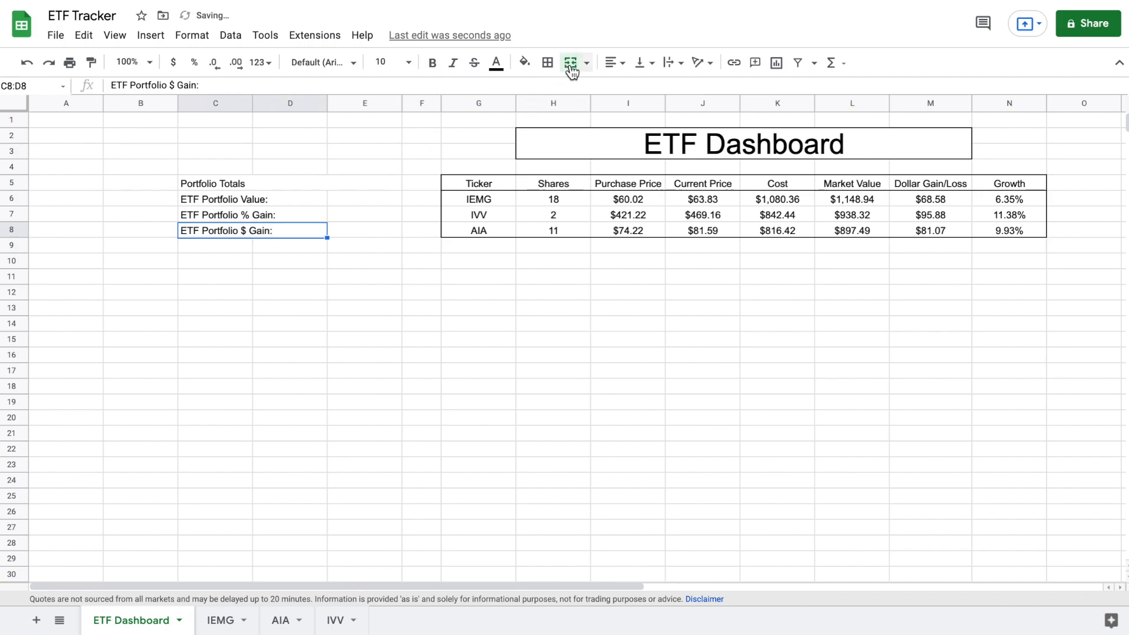
Add an outer border around the Portfolio Totals block C5:E8.
{"action": "left_click", "coordinate": [367, 199]}
{"action": "left_click_drag", "start_coordinate": [194, 184], "coordinate": [367, 230]}
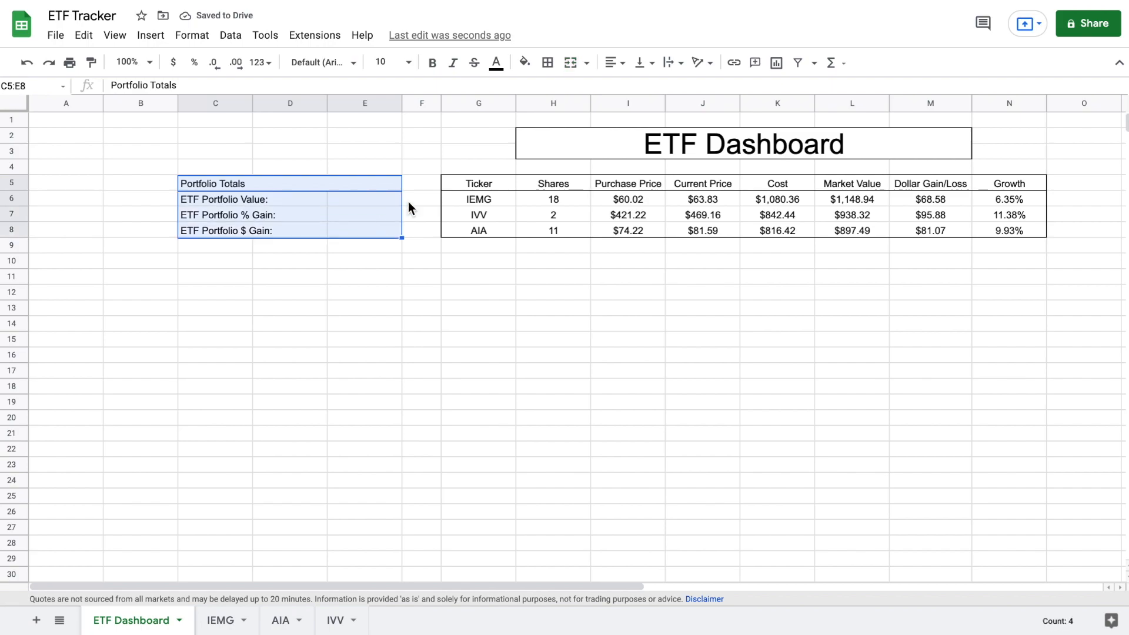
{"action": "left_click", "coordinate": [547, 62]}
{"action": "left_click", "coordinate": [630, 90]}
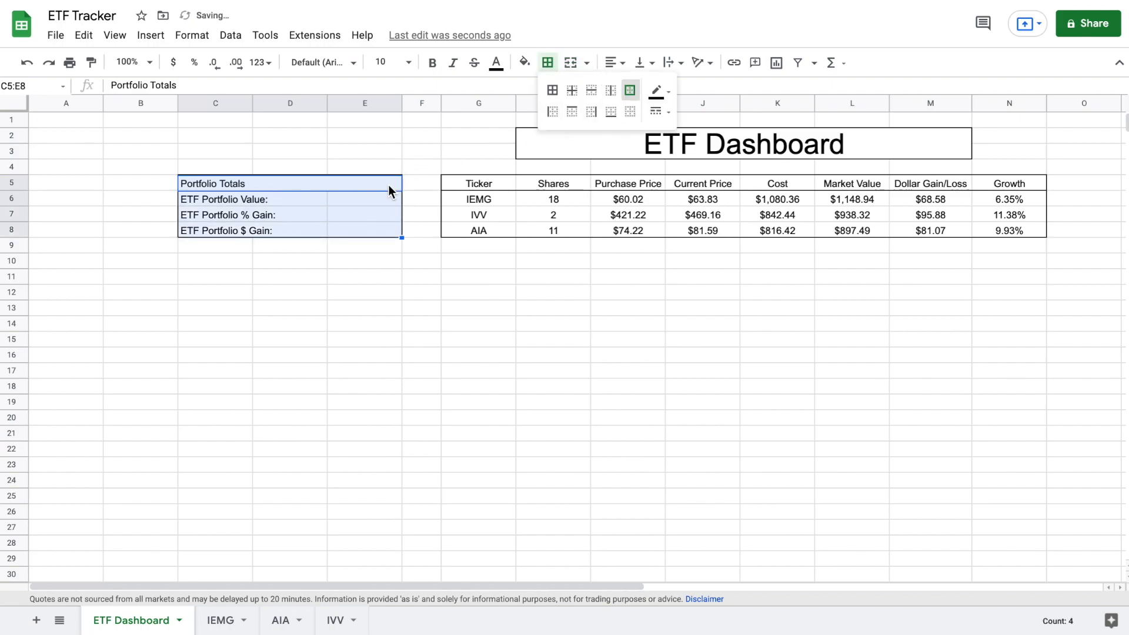
Calculate the ETF Portfolio Value in E6 by summing the Market Value cells with =sum(L6:L8).
{"action": "left_click", "coordinate": [379, 197]}
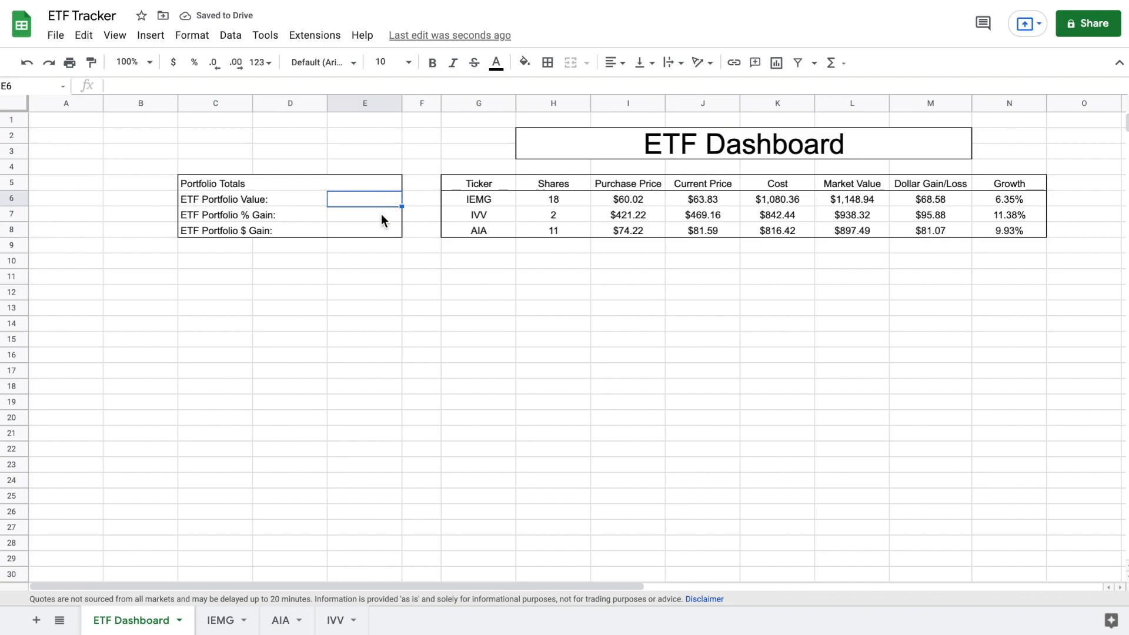
{"action": "type", "text": "=sum("}
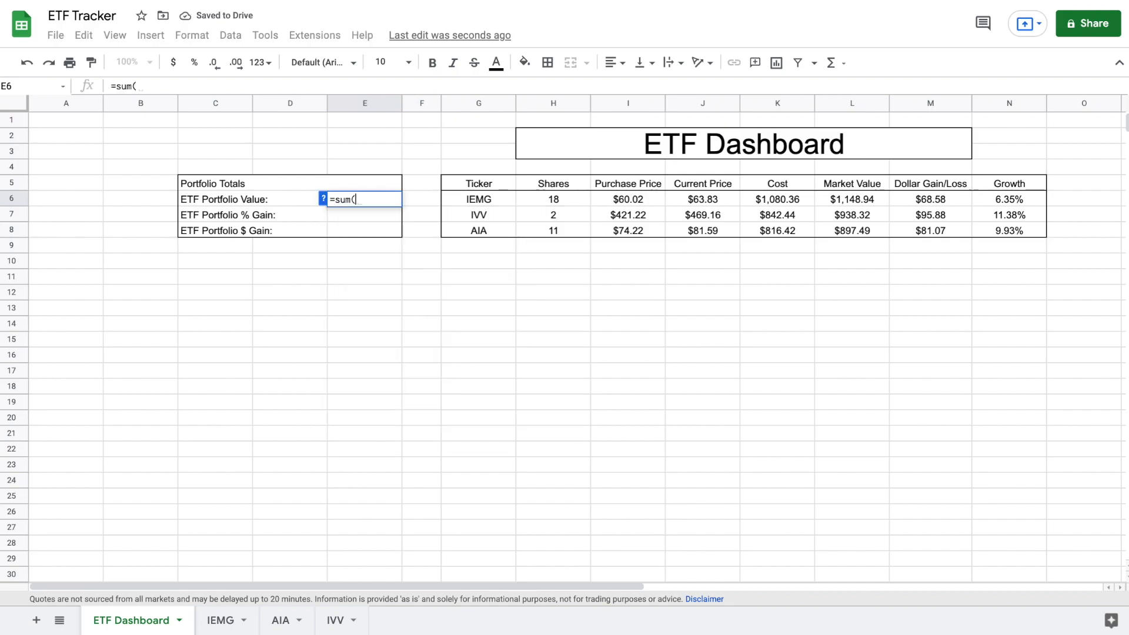
{"action": "left_click_drag", "start_coordinate": [865, 204], "coordinate": [863, 227]}
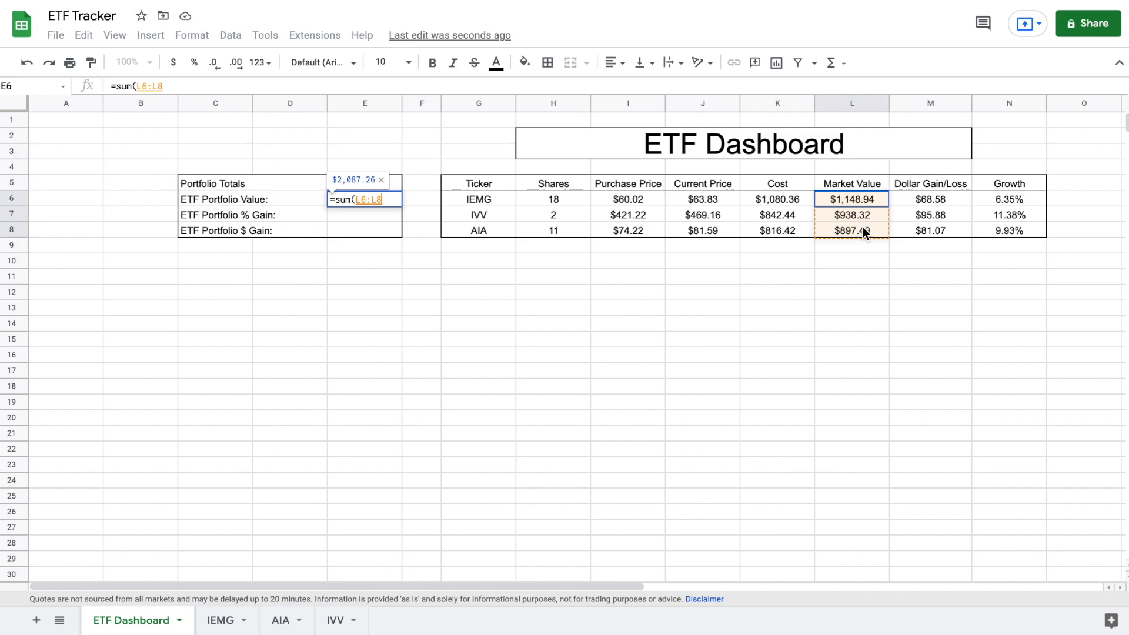
{"action": "type", "text": ")"}
{"action": "key", "text": "Return"}
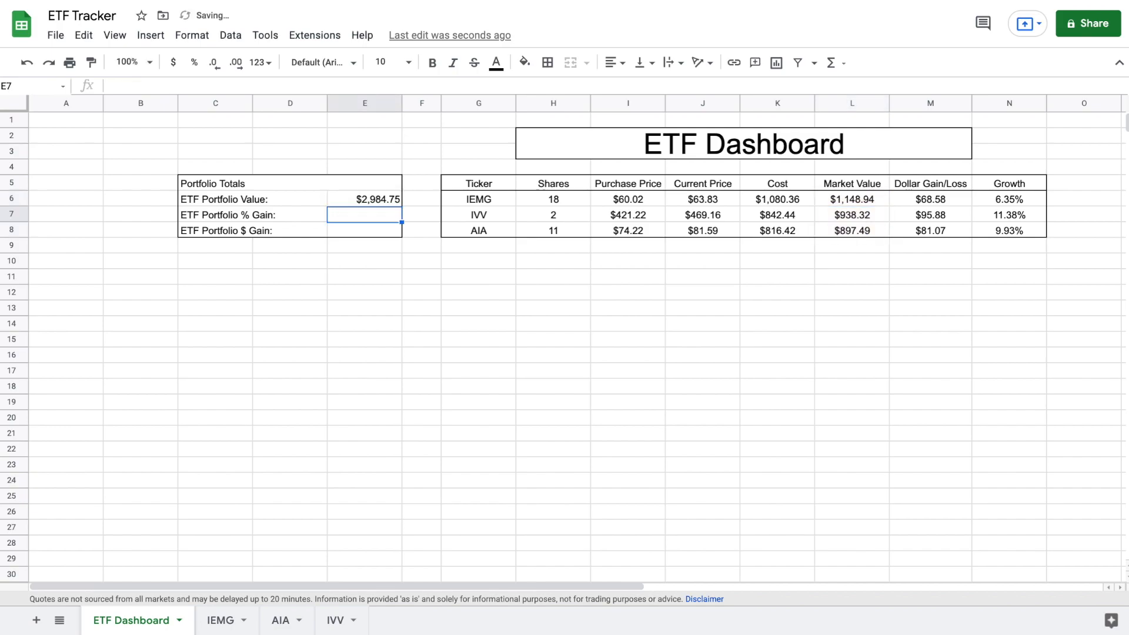
Calculate the ETF Portfolio $ Gain in E8 by summing the Dollar Gain/Loss cells with =sum(M6:M8).
{"action": "left_click", "coordinate": [352, 231]}
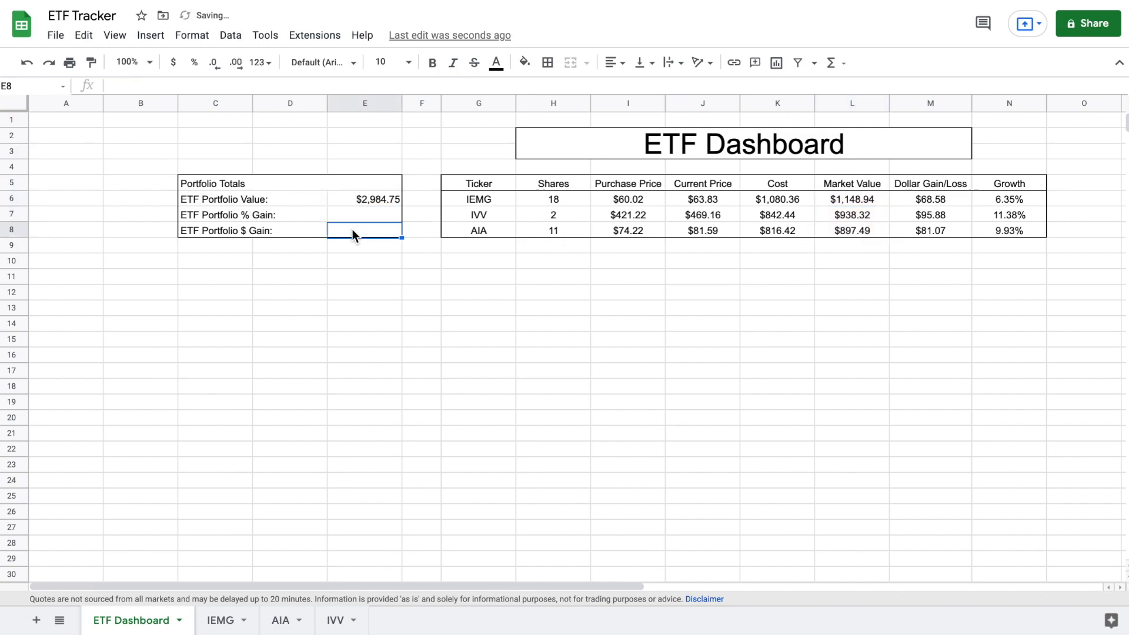
{"action": "type", "text": "=sum("}
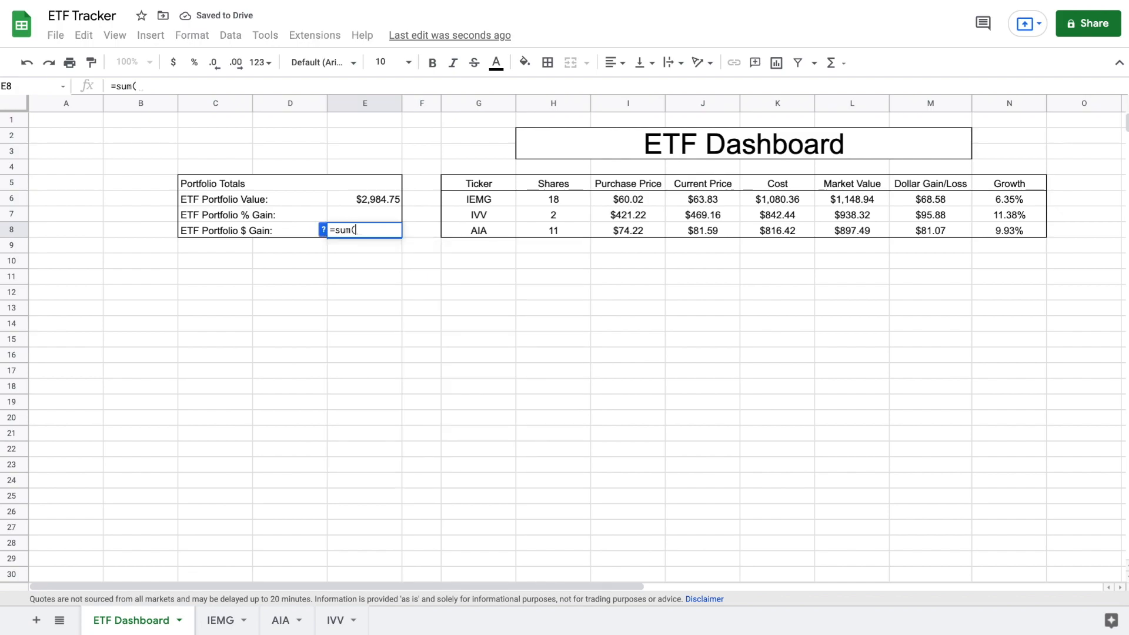
{"action": "left_click_drag", "start_coordinate": [919, 196], "coordinate": [921, 224]}
{"action": "type", "text": ")"}
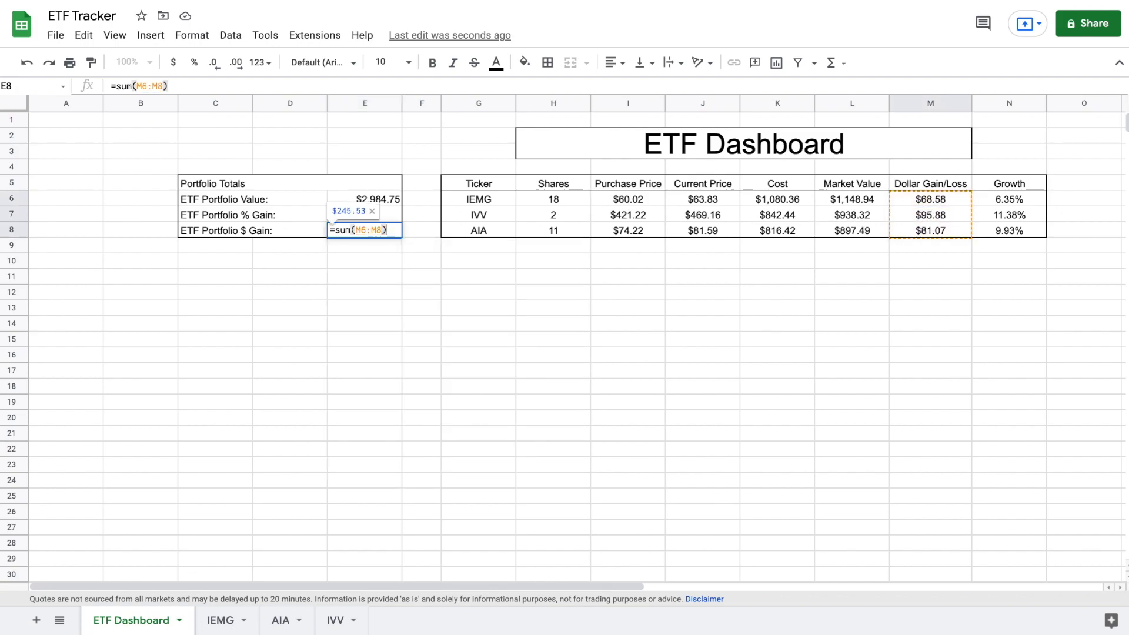
{"action": "key", "text": "Return"}
Calculate the ETF Portfolio % Gain in E7 with =E8/sum(K6:K8) and format the result as a percentage.
{"action": "left_click", "coordinate": [386, 213]}
{"action": "type", "text": "="}
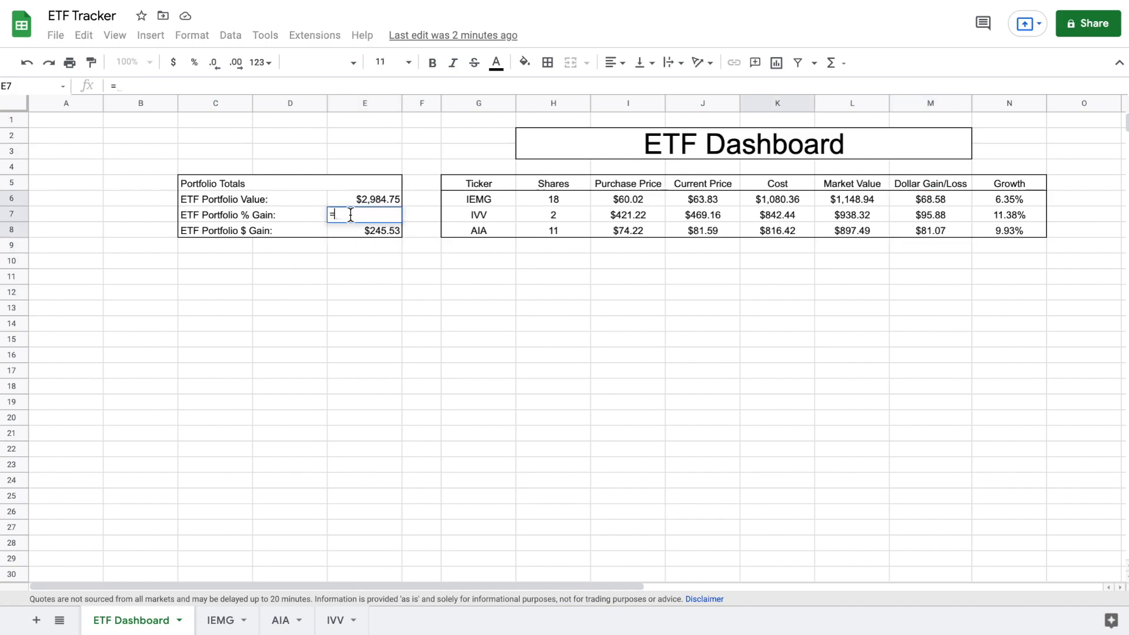
{"action": "left_click", "coordinate": [371, 230]}
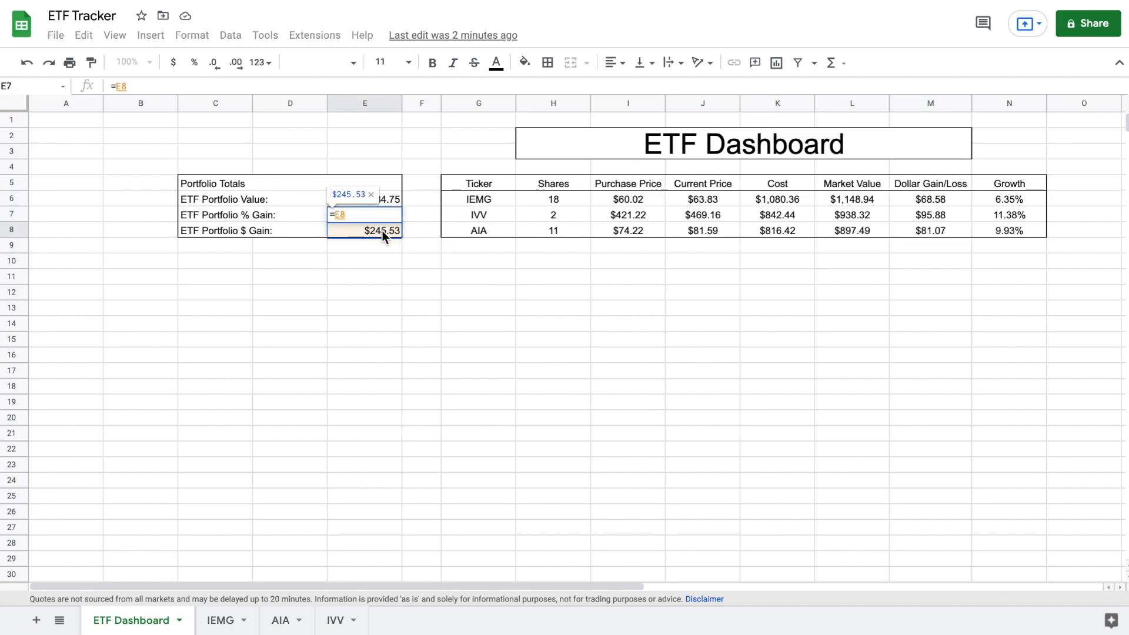
{"action": "type", "text": "/sum"}
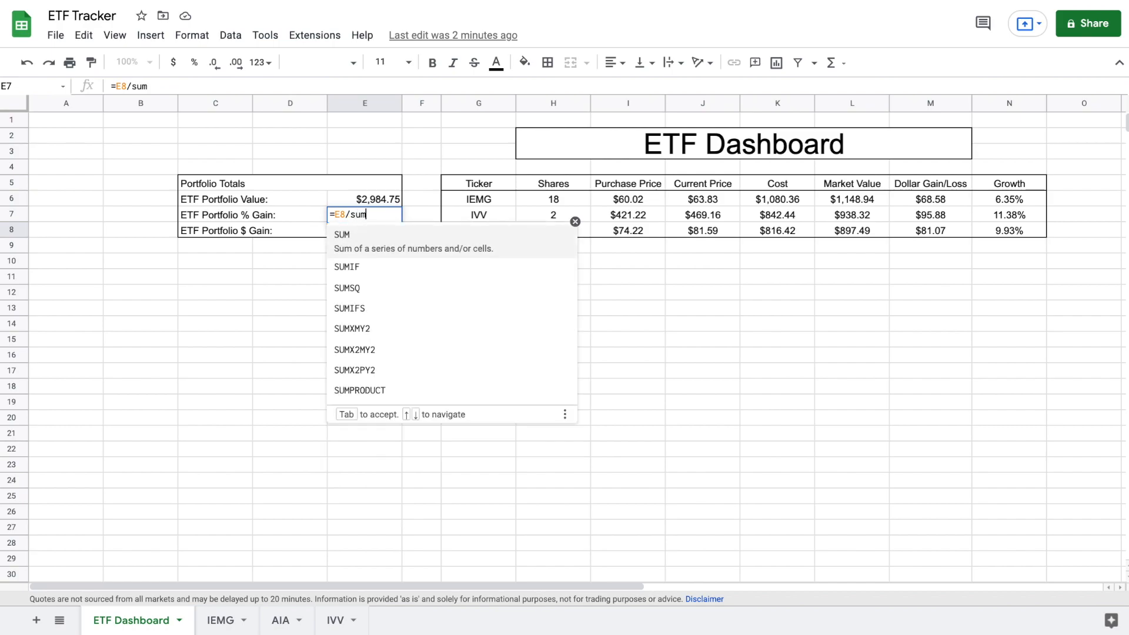
{"action": "type", "text": "("}
{"action": "left_click_drag", "start_coordinate": [775, 195], "coordinate": [775, 231]}
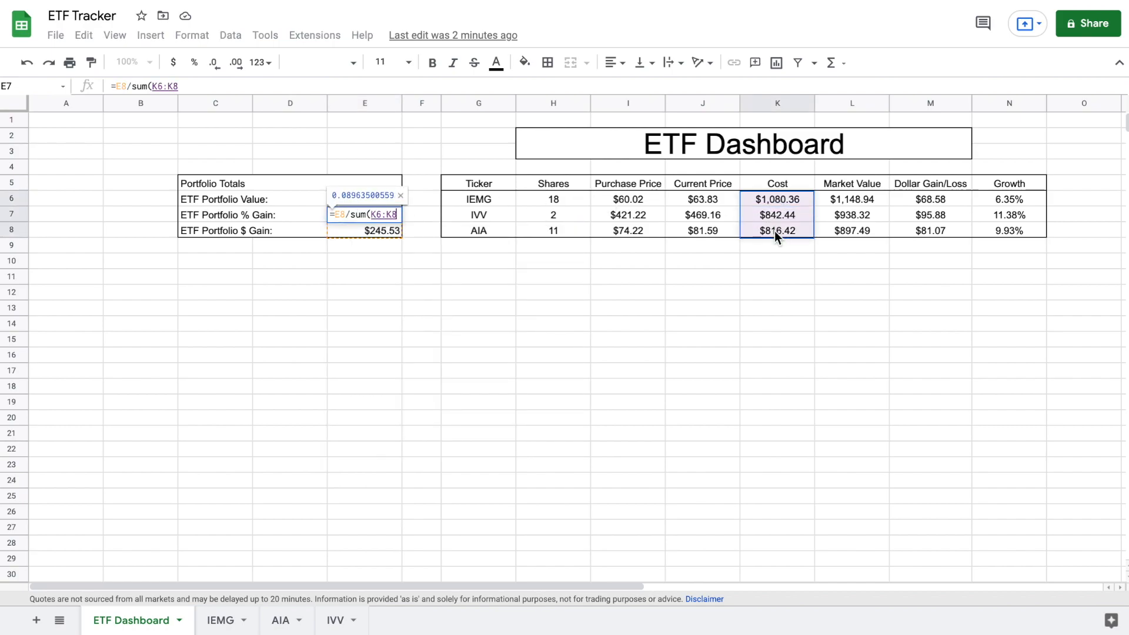
{"action": "type", "text": ")"}
{"action": "key", "text": "Return"}
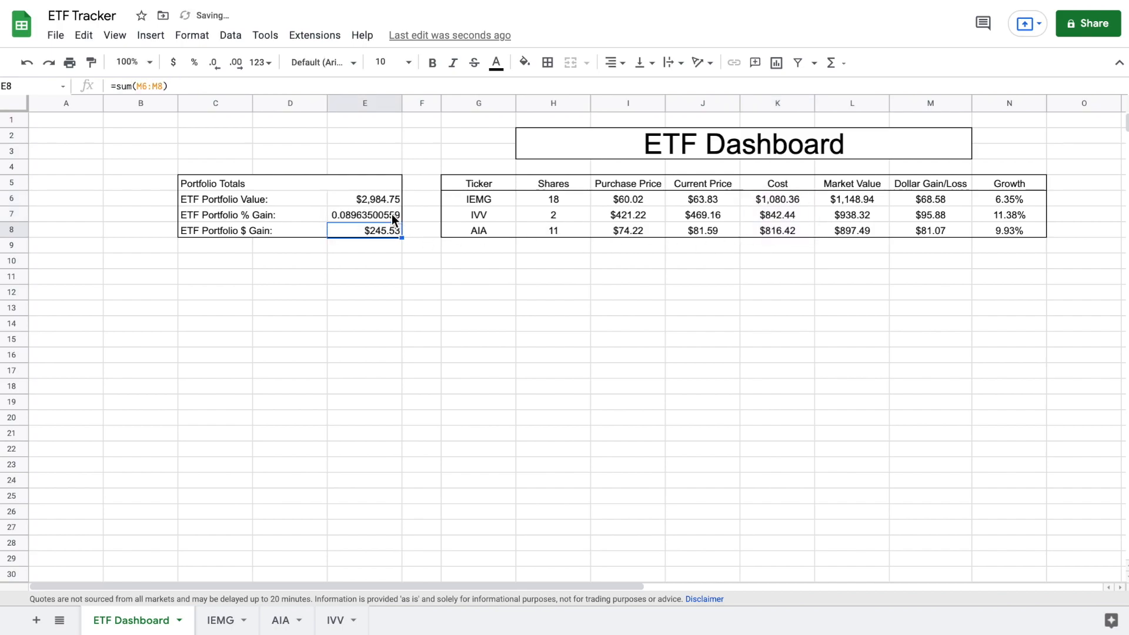
{"action": "left_click", "coordinate": [392, 215]}
{"action": "left_click", "coordinate": [196, 63]}
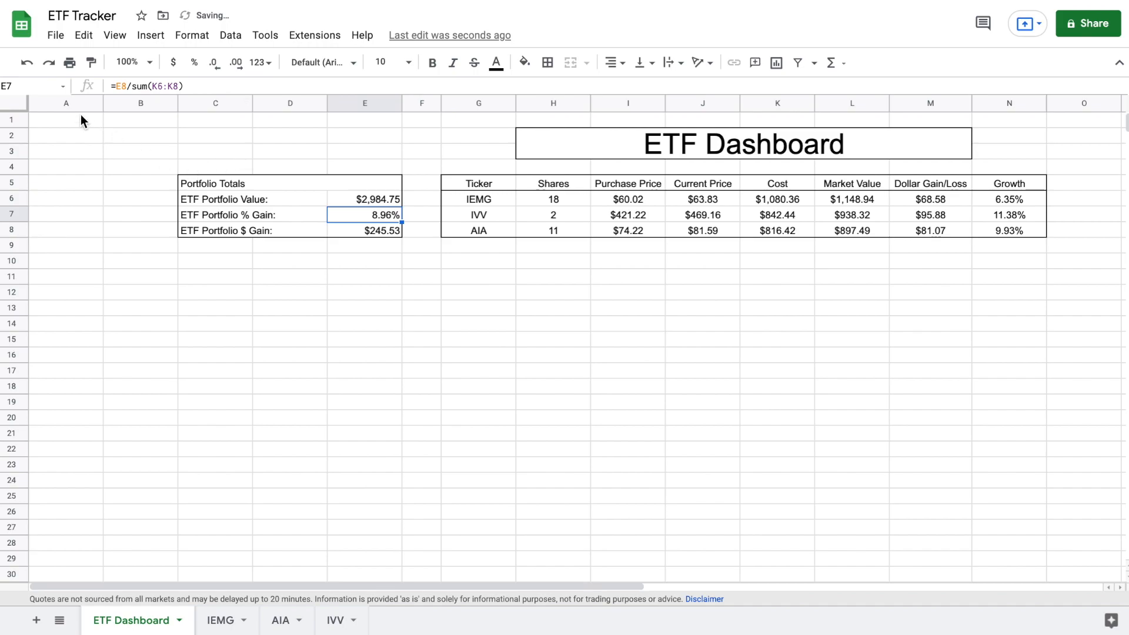
Center the contents of the Portfolio Totals block C5:E8 horizontally.
{"action": "left_click_drag", "start_coordinate": [231, 176], "coordinate": [348, 226]}
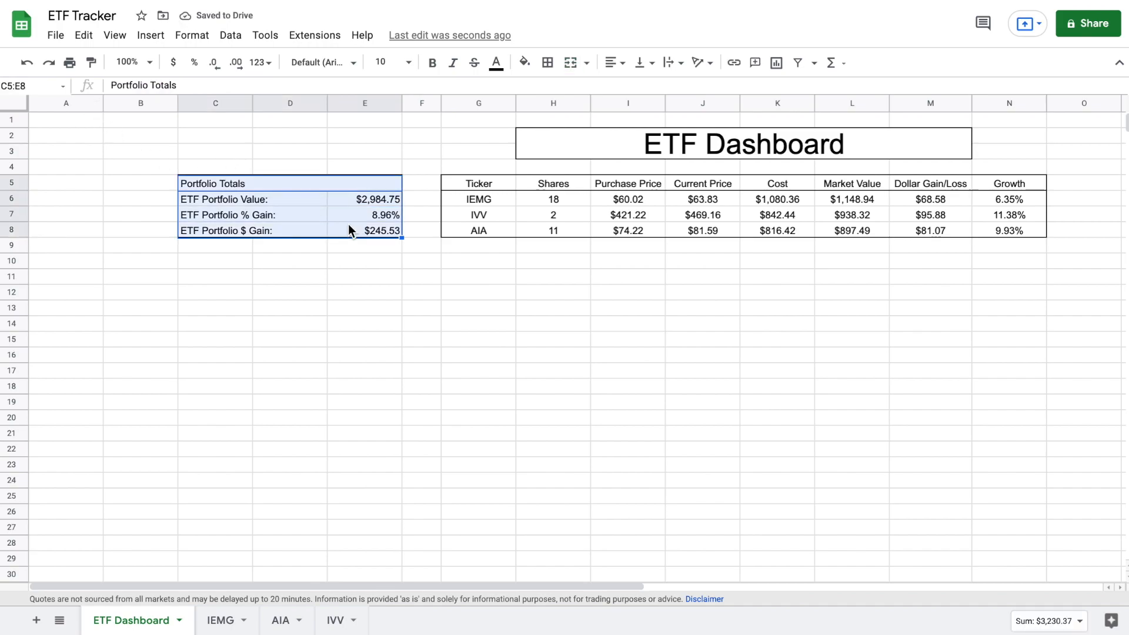
{"action": "left_click", "coordinate": [615, 62]}
{"action": "left_click", "coordinate": [628, 86]}
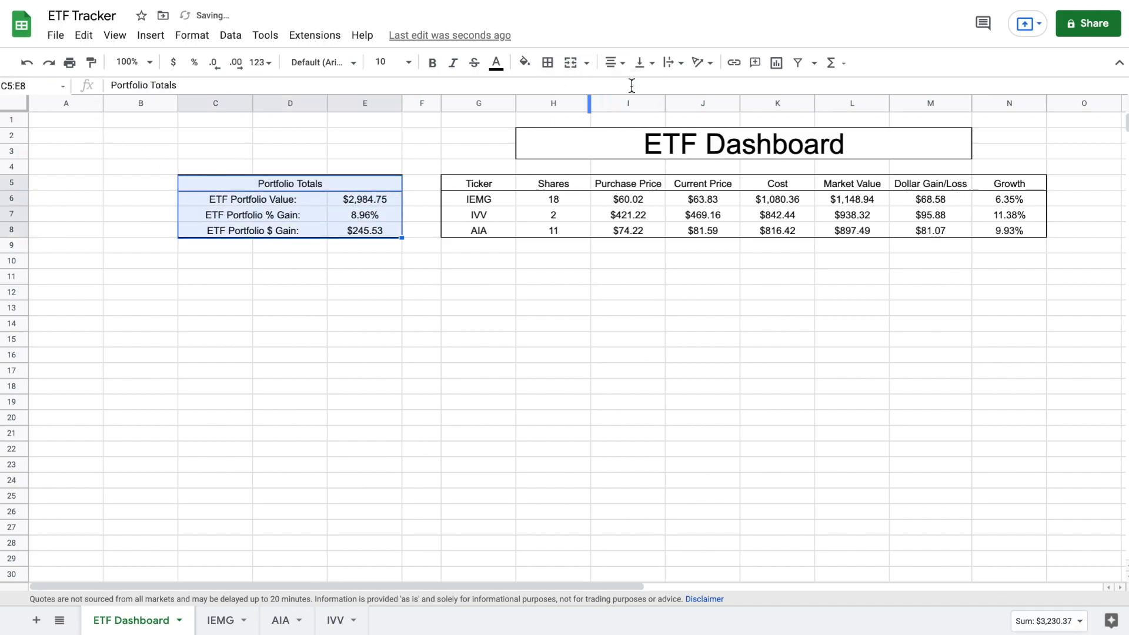
Add an outer border around the merged Portfolio Totals header cell.
{"action": "left_click", "coordinate": [369, 183]}
{"action": "left_click", "coordinate": [548, 62]}
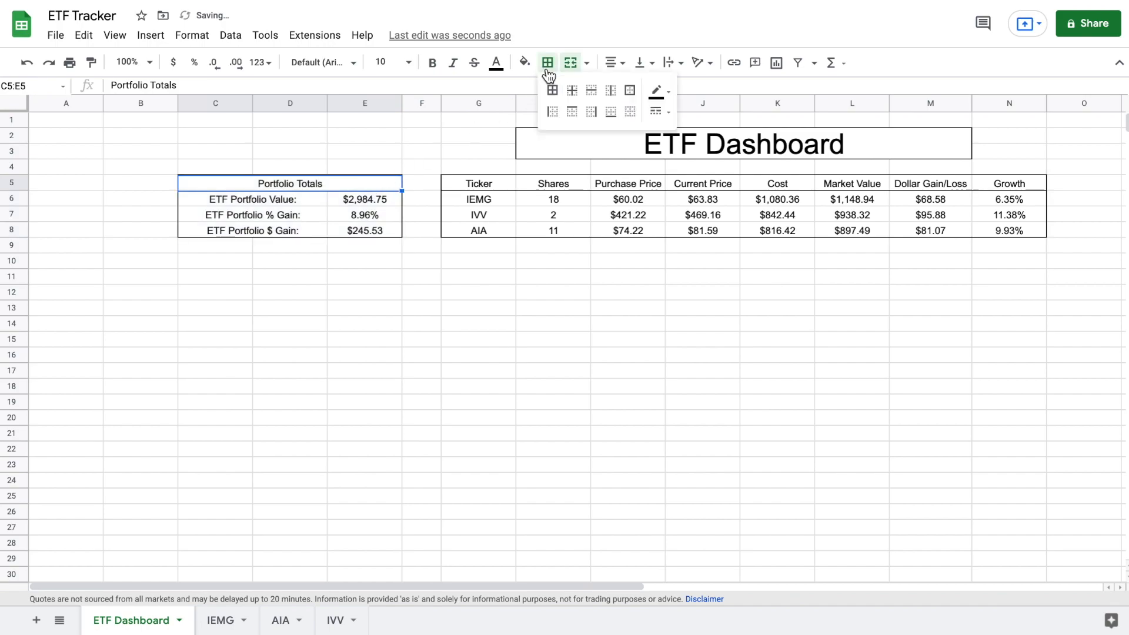
{"action": "left_click", "coordinate": [630, 90]}
{"action": "left_click", "coordinate": [417, 143]}
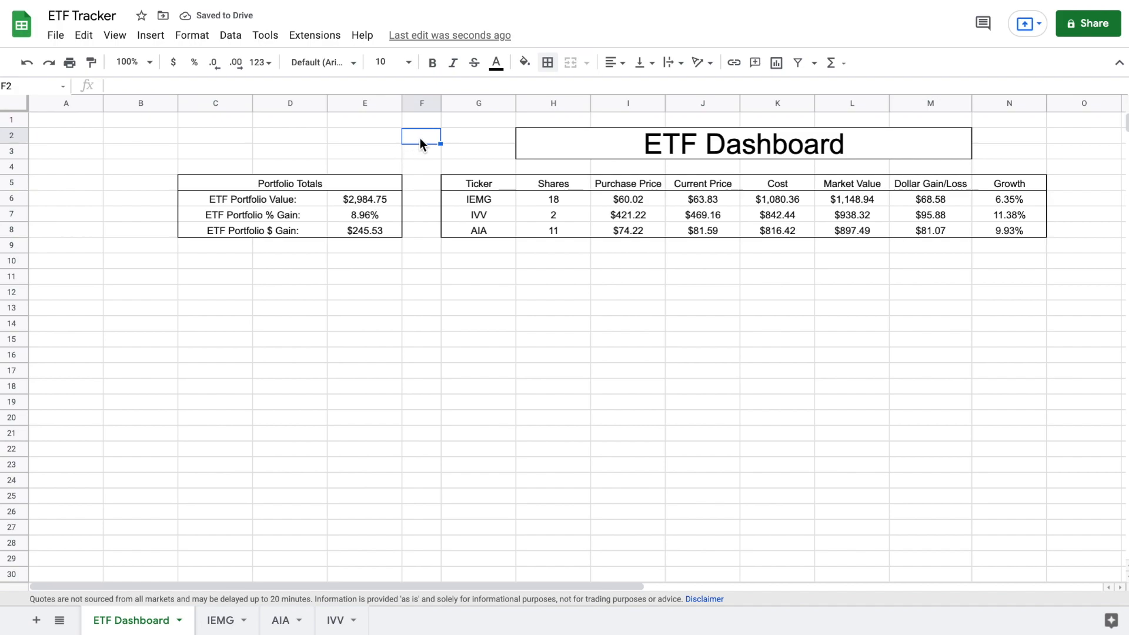
Insert a chart from the ticker cells G6:G8 and the Cost and Market Value cells K6:L8.
{"action": "left_click_drag", "start_coordinate": [499, 199], "coordinate": [496, 228]}
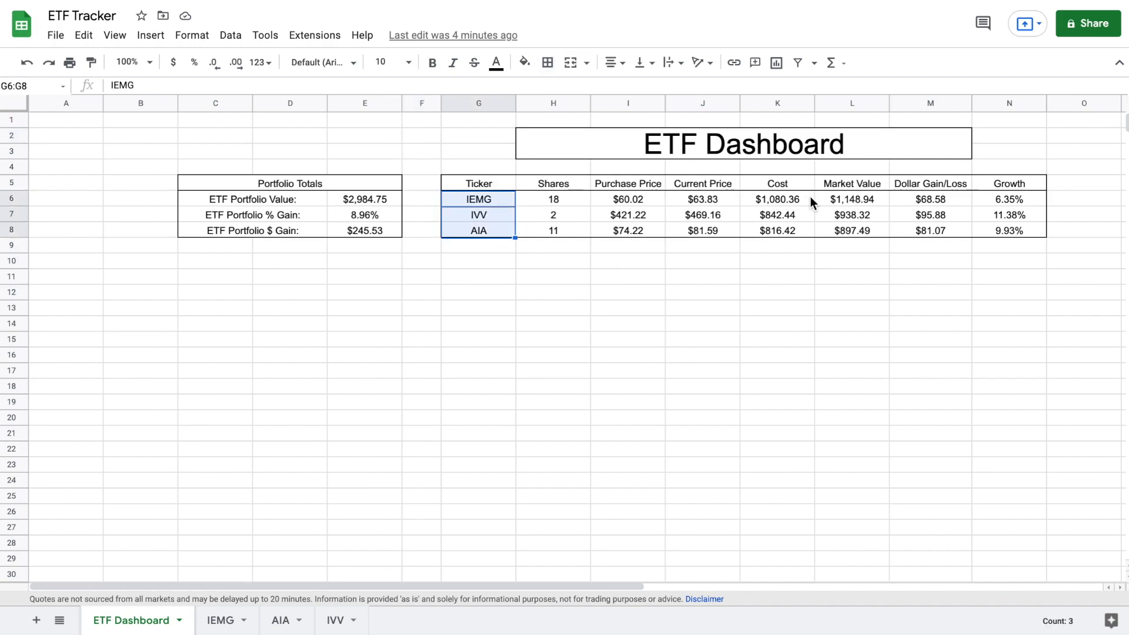
{"action": "left_click_drag", "start_coordinate": [794, 202], "coordinate": [841, 231]}
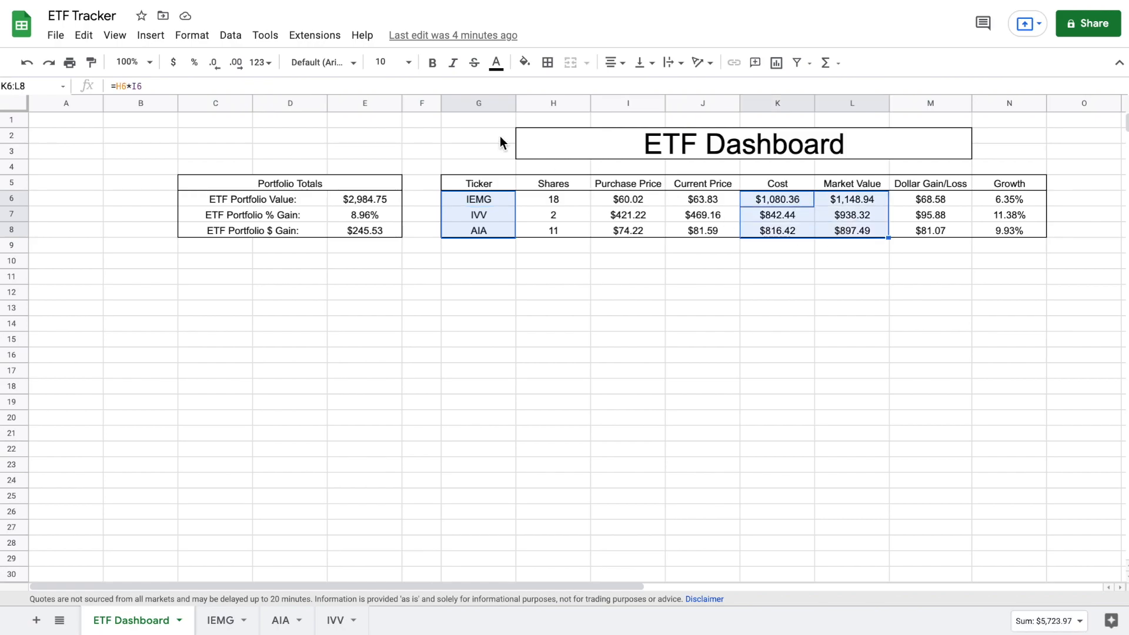
{"action": "left_click", "coordinate": [151, 37]}
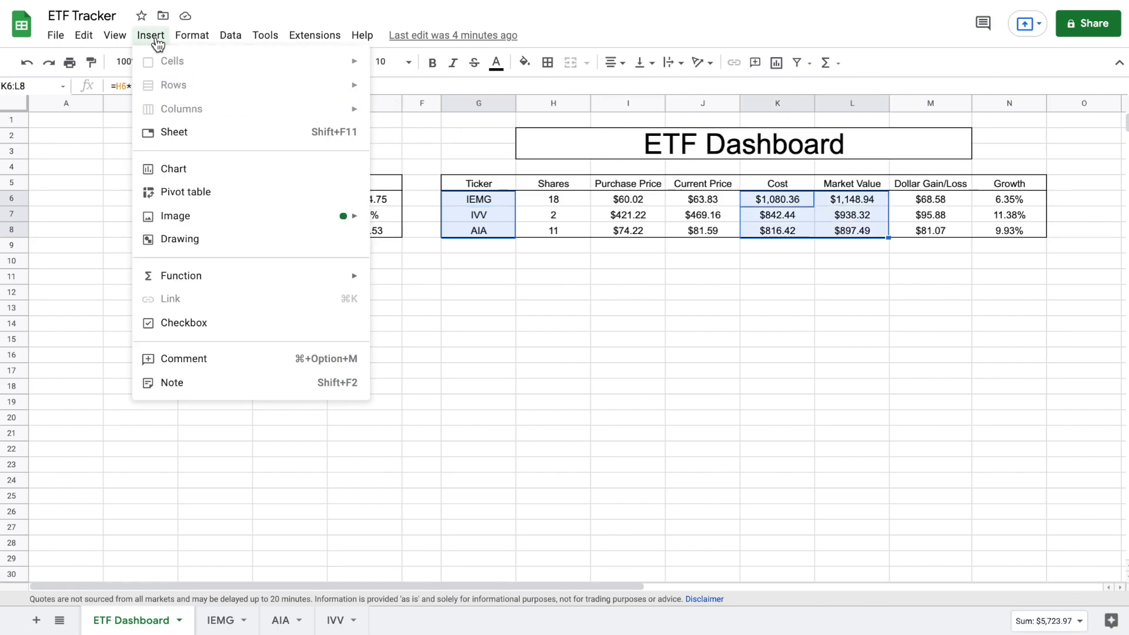
{"action": "left_click", "coordinate": [206, 171]}
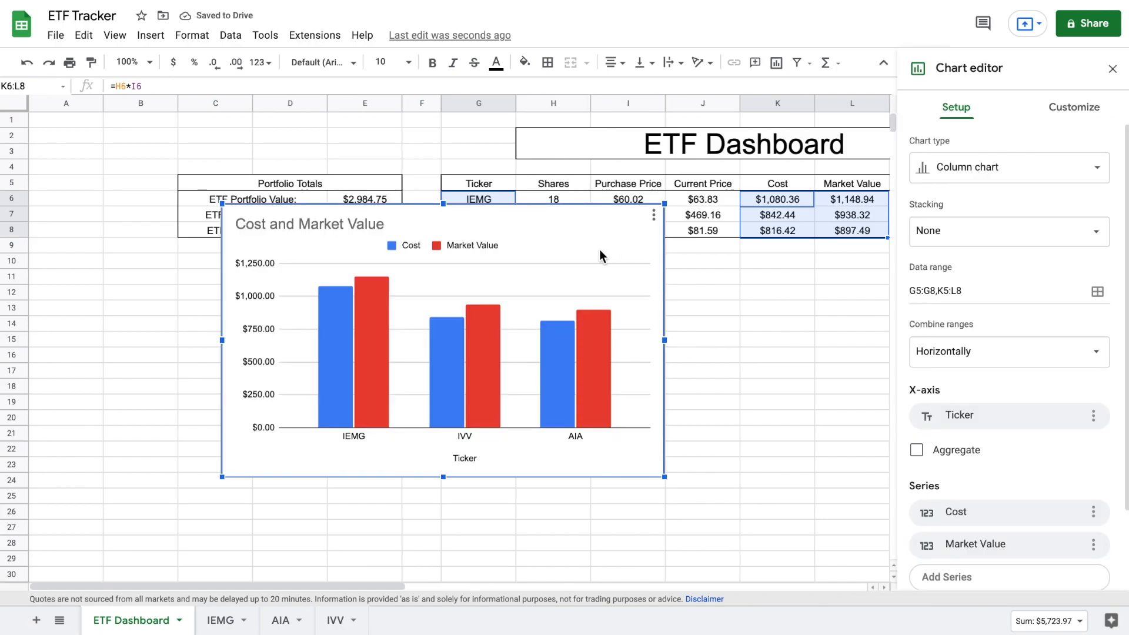
Change the chart title to "Cost vs Market Value", make it bold, and close the chart editor.
{"action": "left_click", "coordinate": [372, 224]}
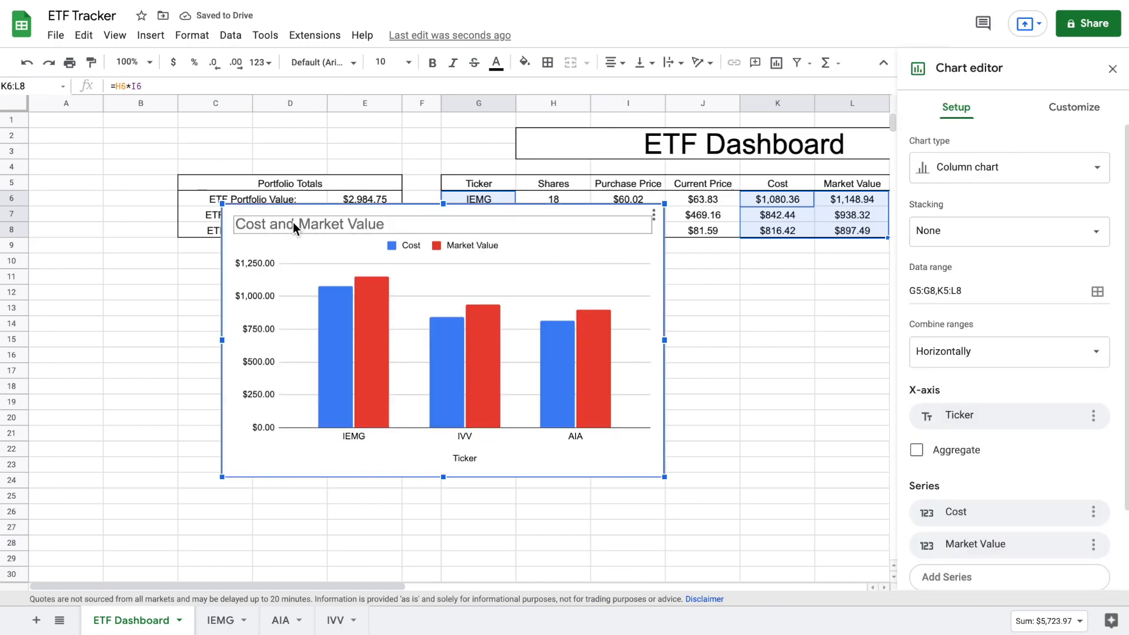
{"action": "double_click", "coordinate": [293, 223]}
{"action": "left_click", "coordinate": [293, 223]}
{"action": "key", "text": "BackSpace"}
{"action": "key", "text": "BackSpace"}
{"action": "key", "text": "BackSpace"}
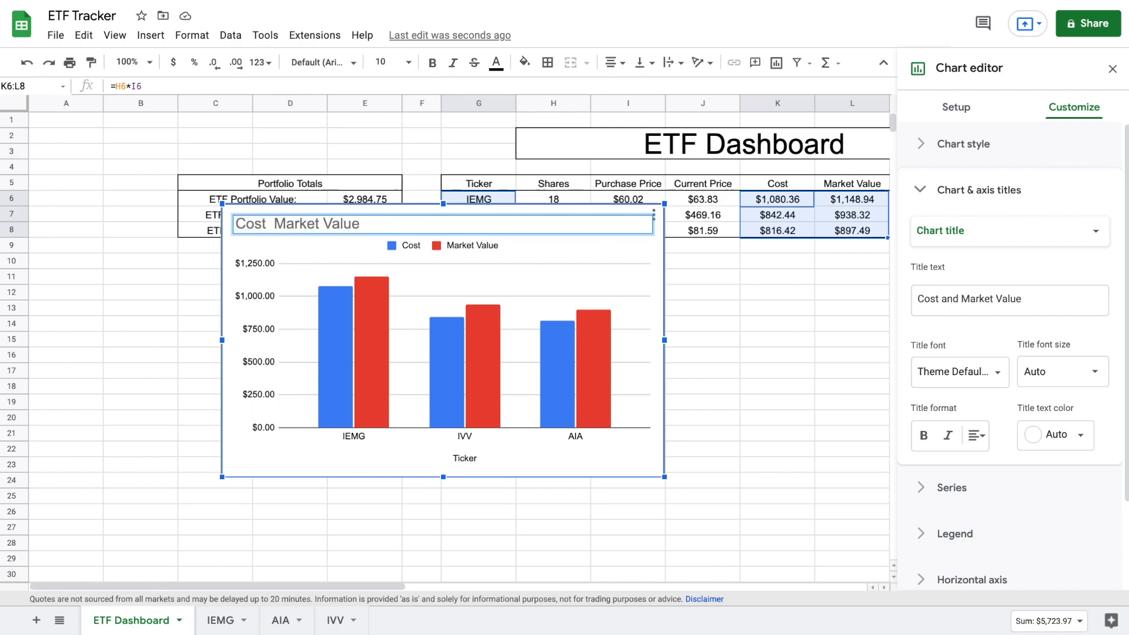
{"action": "type", "text": "vs"}
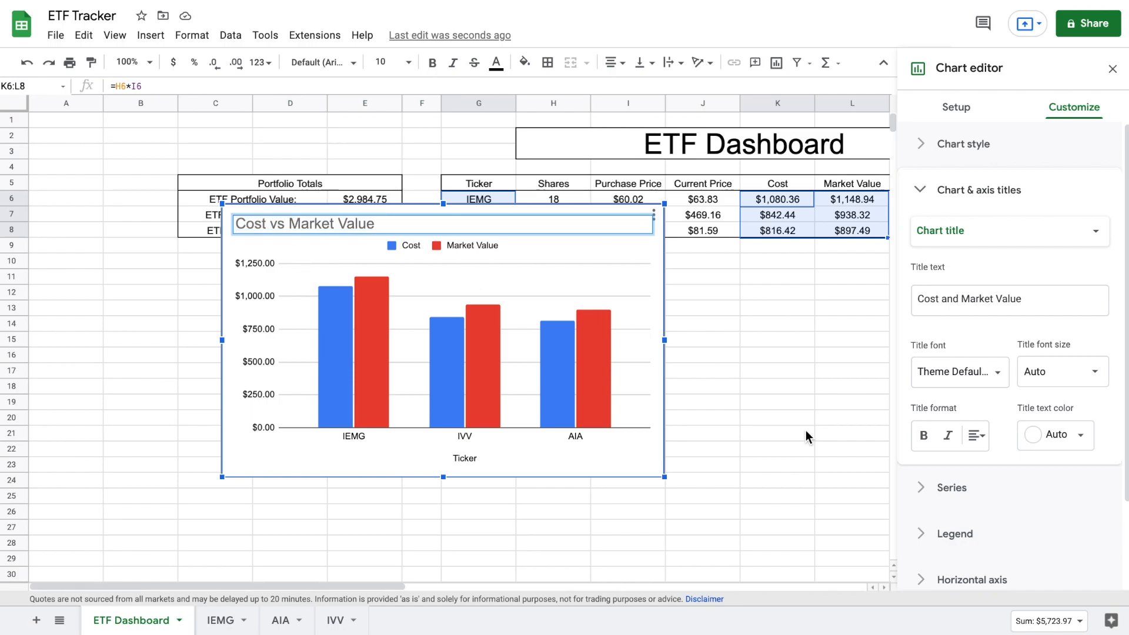
{"action": "left_click", "coordinate": [924, 435]}
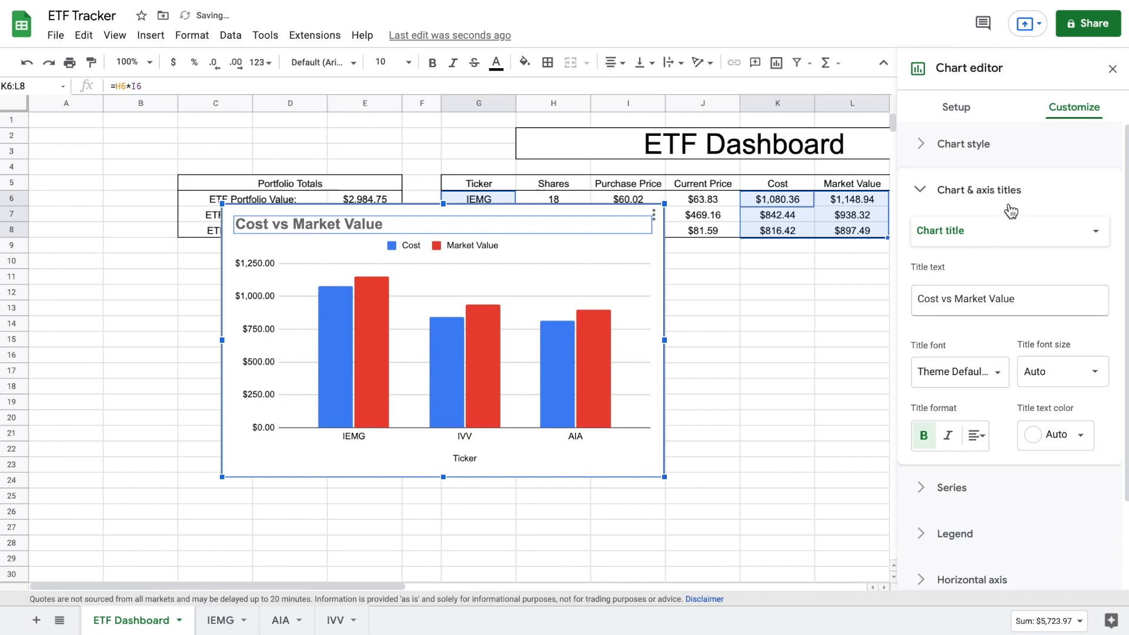
{"action": "left_click", "coordinate": [1113, 72]}
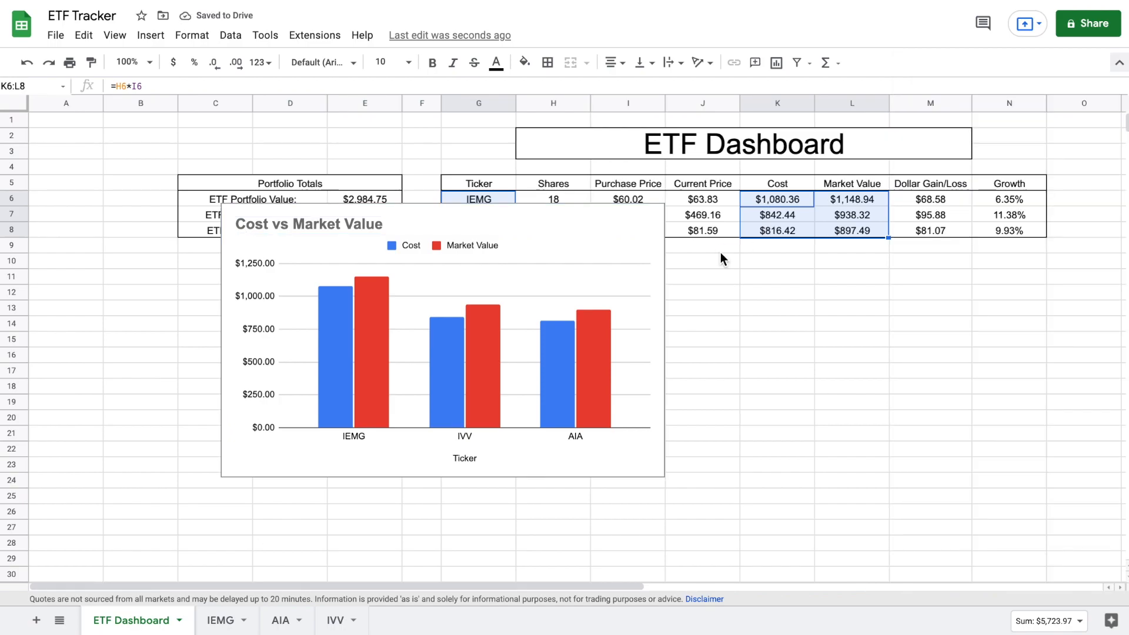
Move the Cost vs Market Value chart below the holdings table, shrinking it to span columns J to N and rows 10 to 23.
{"action": "left_click_drag", "start_coordinate": [578, 234], "coordinate": [1014, 325]}
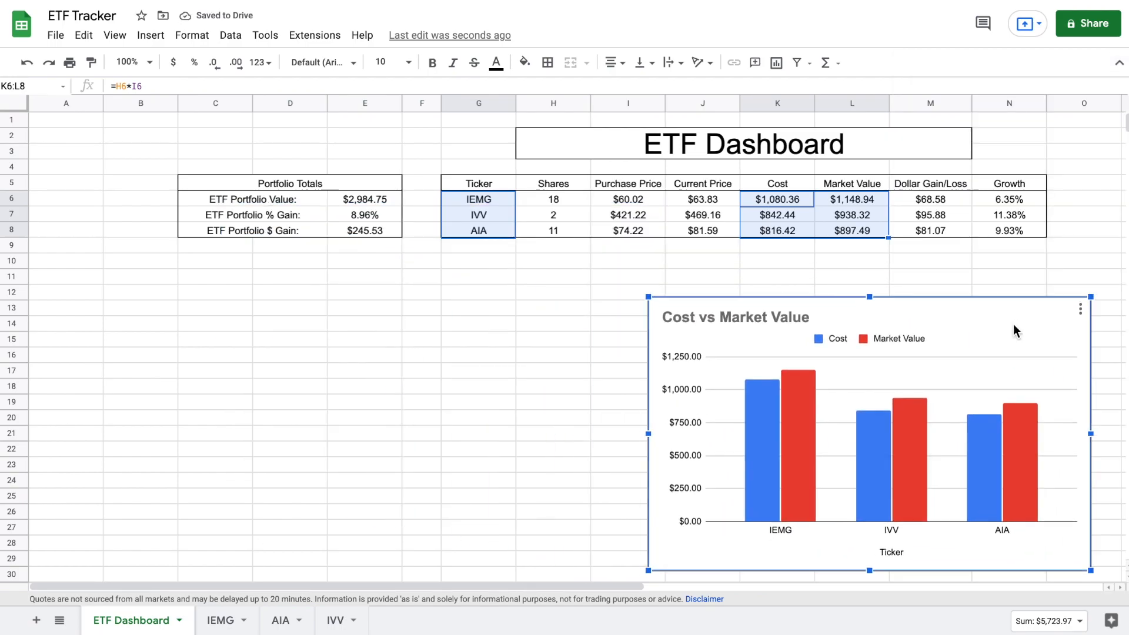
{"action": "scroll", "coordinate": [1014, 326], "scroll_direction": "right", "scroll_amount": 1}
{"action": "scroll", "coordinate": [1014, 326], "scroll_direction": "right", "scroll_amount": 1}
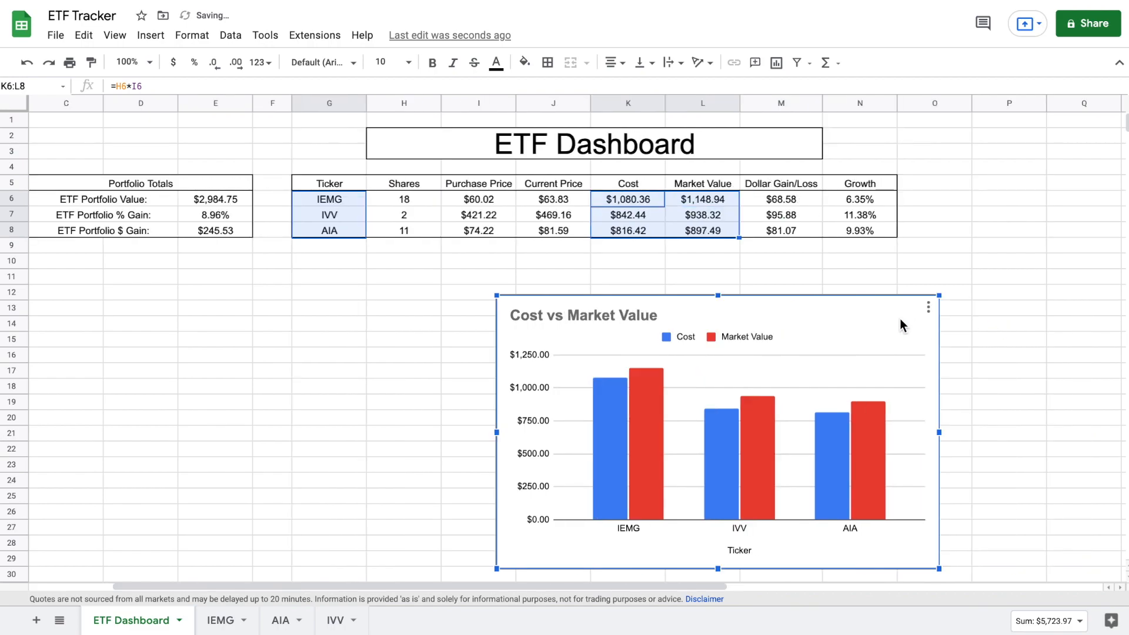
{"action": "left_click_drag", "start_coordinate": [946, 296], "coordinate": [871, 342]}
{"action": "left_click_drag", "start_coordinate": [796, 373], "coordinate": [893, 279]}
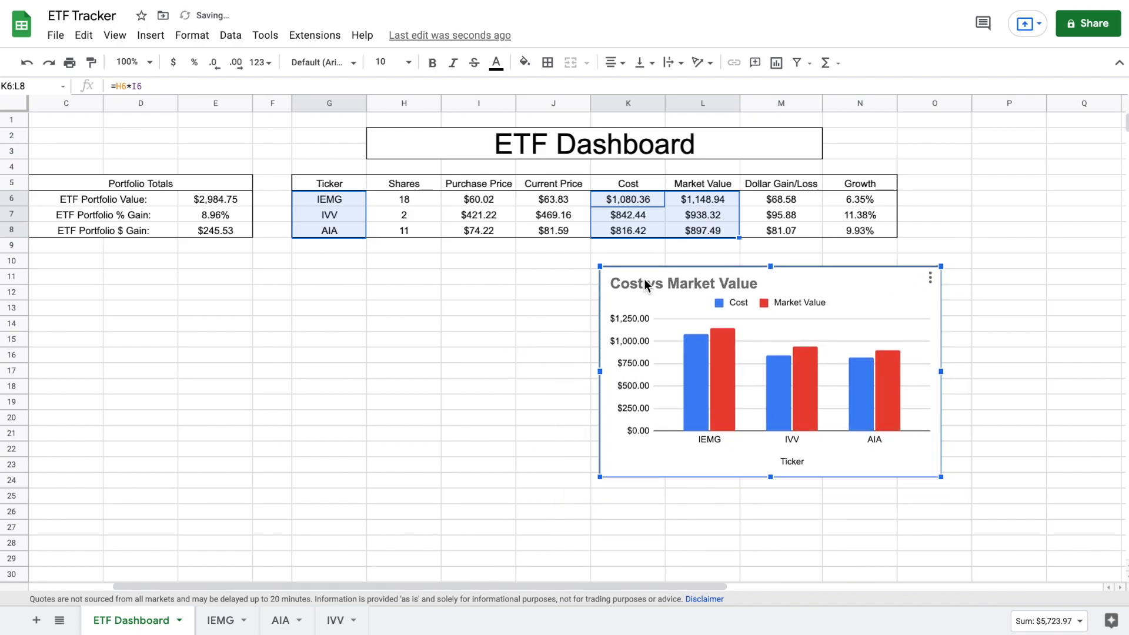
{"action": "left_click", "coordinate": [399, 294]}
{"action": "left_click_drag", "start_coordinate": [877, 307], "coordinate": [829, 303]}
Merge the cells P6:R7 and add an outer border around the merged cell.
{"action": "scroll", "coordinate": [1006, 289], "scroll_direction": "right", "scroll_amount": 5}
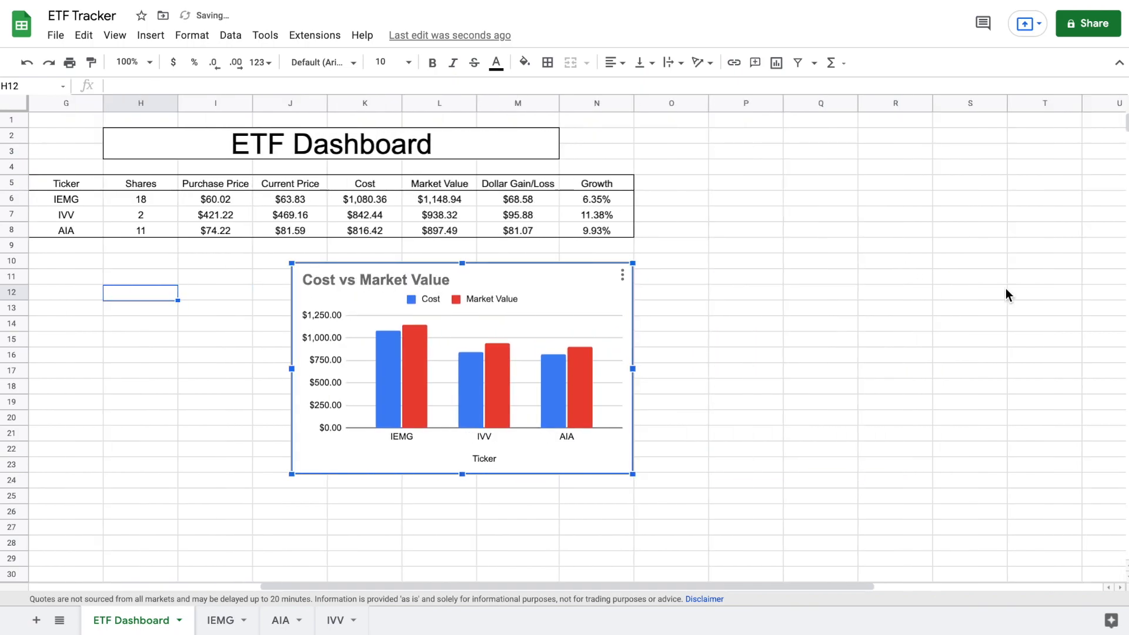
{"action": "scroll", "coordinate": [1006, 288], "scroll_direction": "right", "scroll_amount": 1}
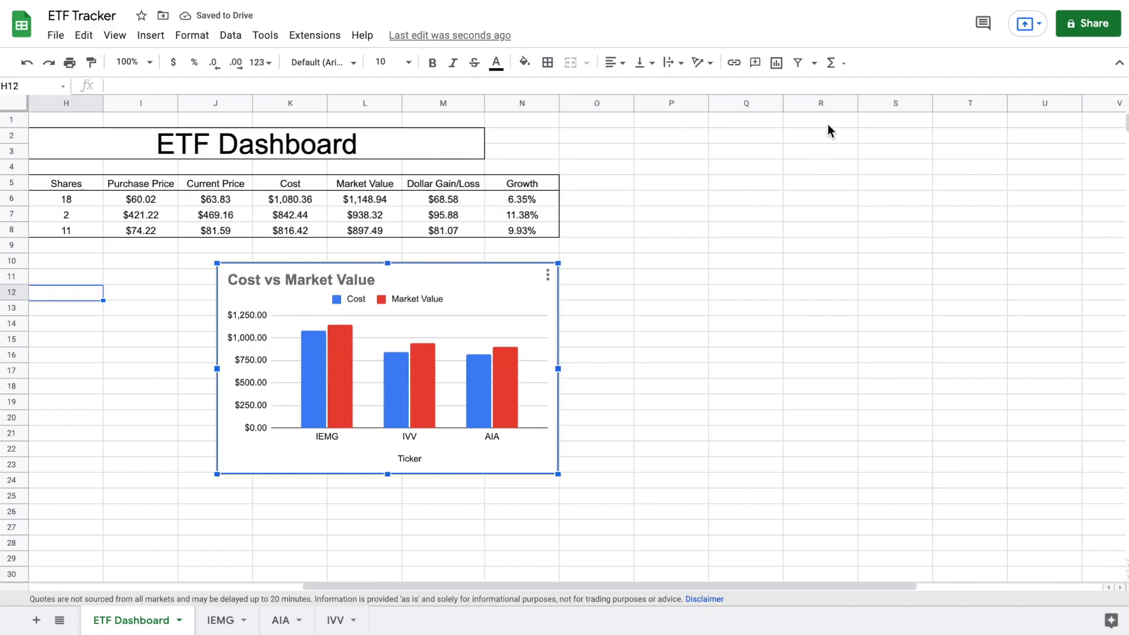
{"action": "left_click", "coordinate": [677, 196]}
{"action": "left_click_drag", "start_coordinate": [676, 195], "coordinate": [800, 216]}
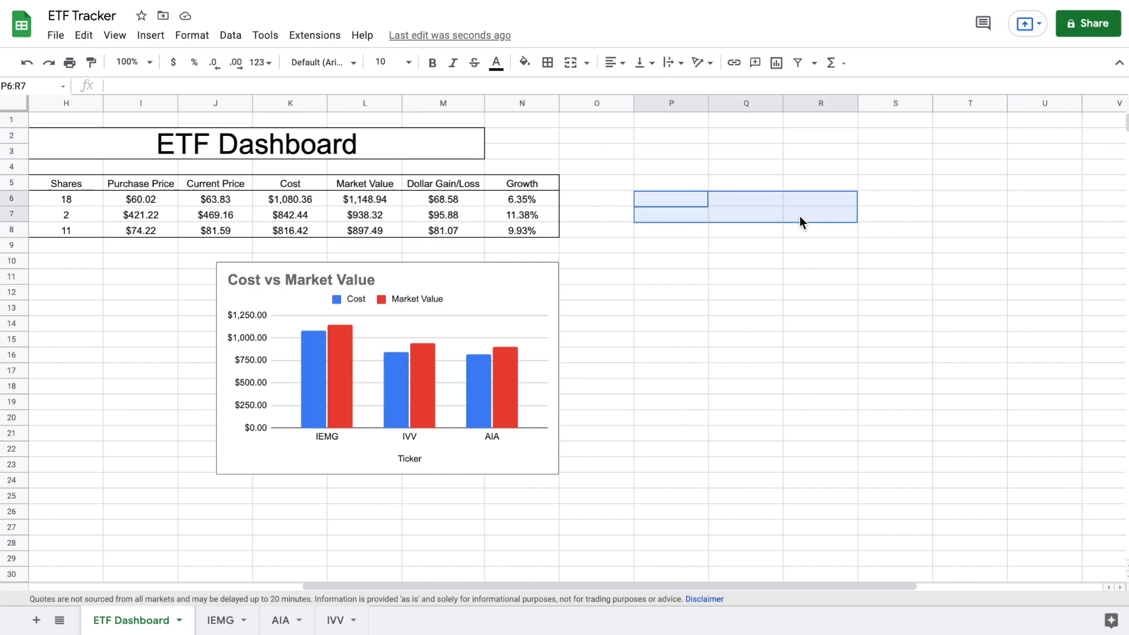
{"action": "left_click", "coordinate": [570, 64]}
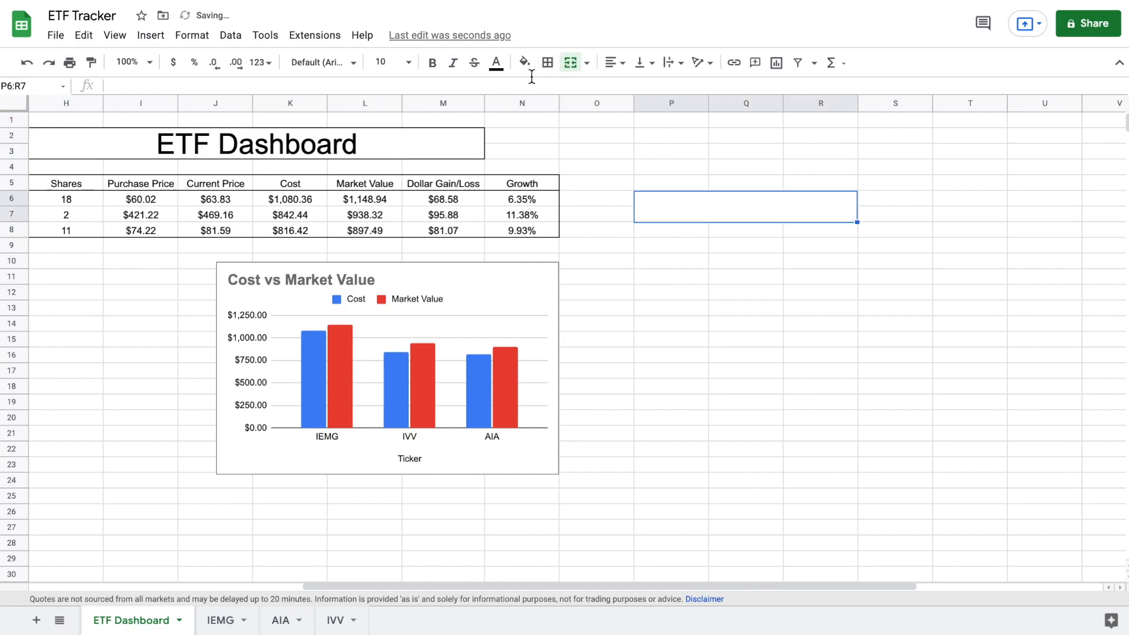
{"action": "left_click", "coordinate": [547, 63]}
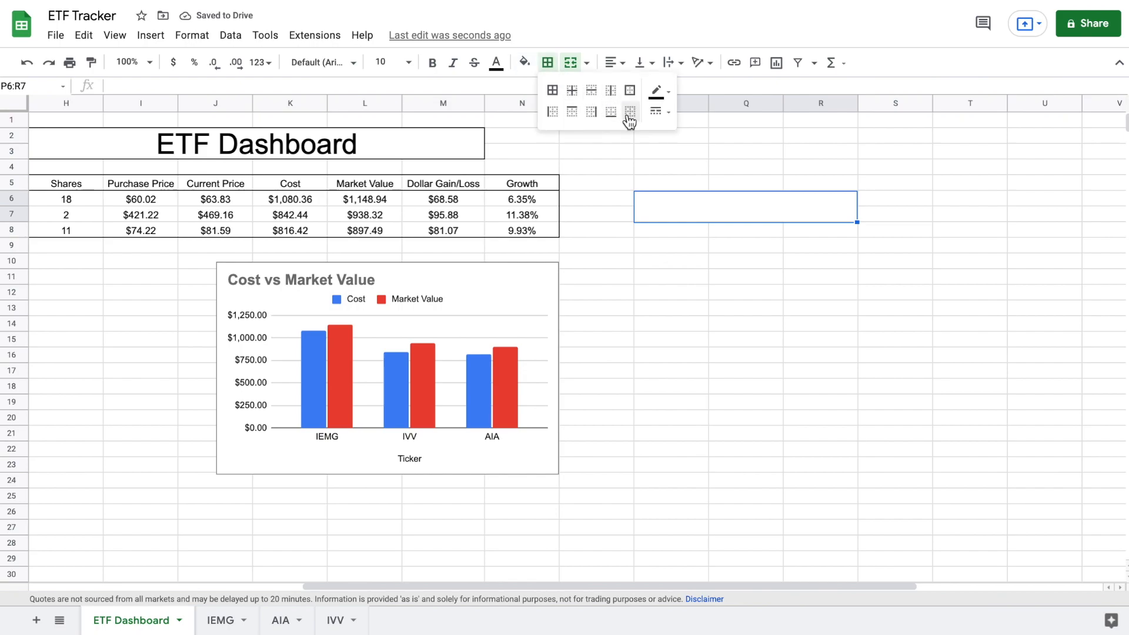
{"action": "left_click", "coordinate": [629, 90]}
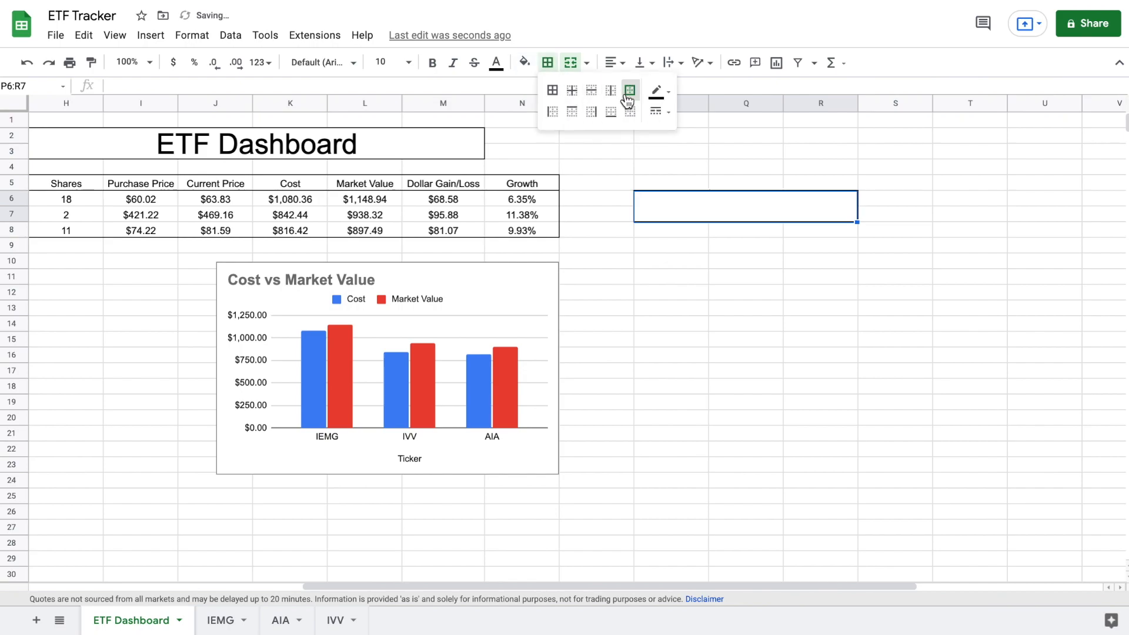
Enter "ETF Screener" in the bordered cell P6:R7 and merge the cells P8:R15 beneath it.
{"action": "left_click", "coordinate": [697, 208]}
{"action": "type", "text": "ET"}
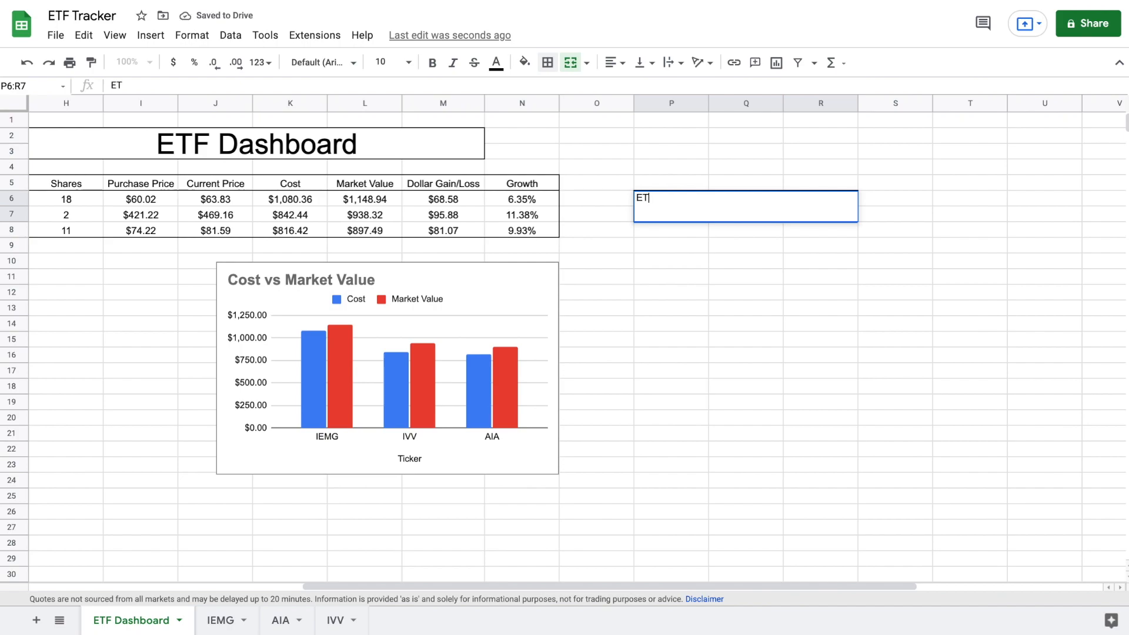
{"action": "type", "text": "F Screener"}
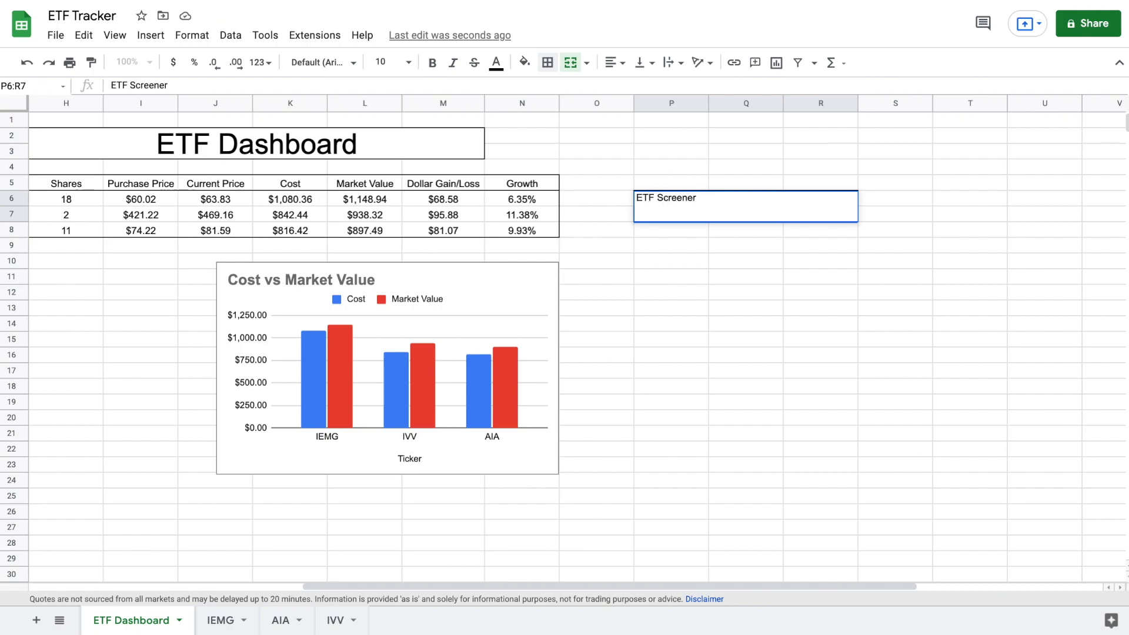
{"action": "key", "text": "Return"}
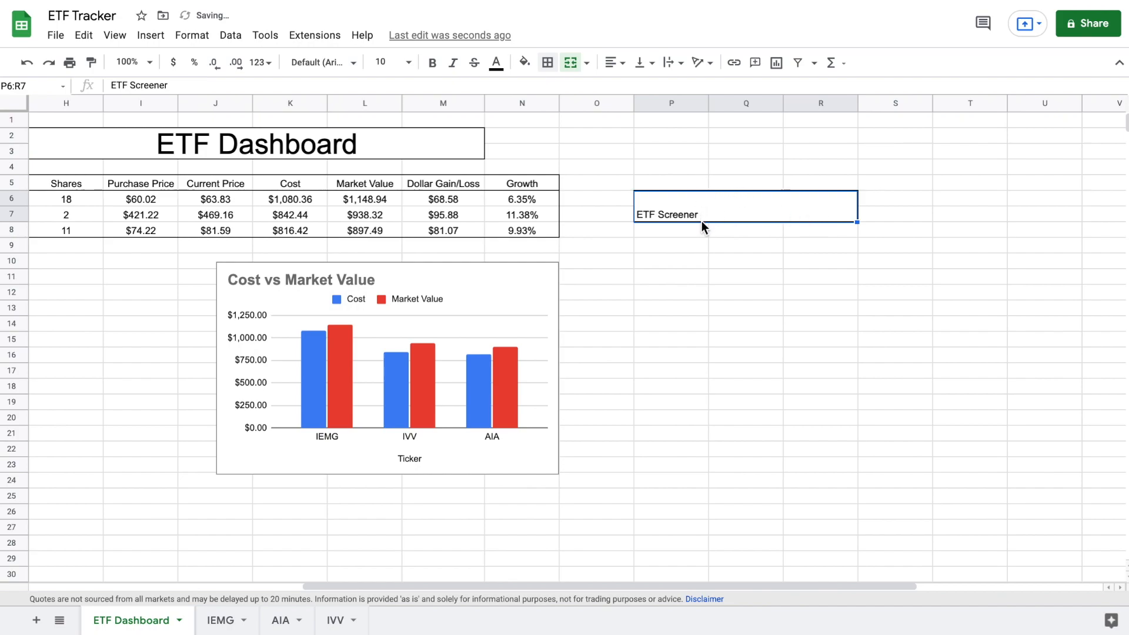
{"action": "left_click_drag", "start_coordinate": [688, 232], "coordinate": [826, 341]}
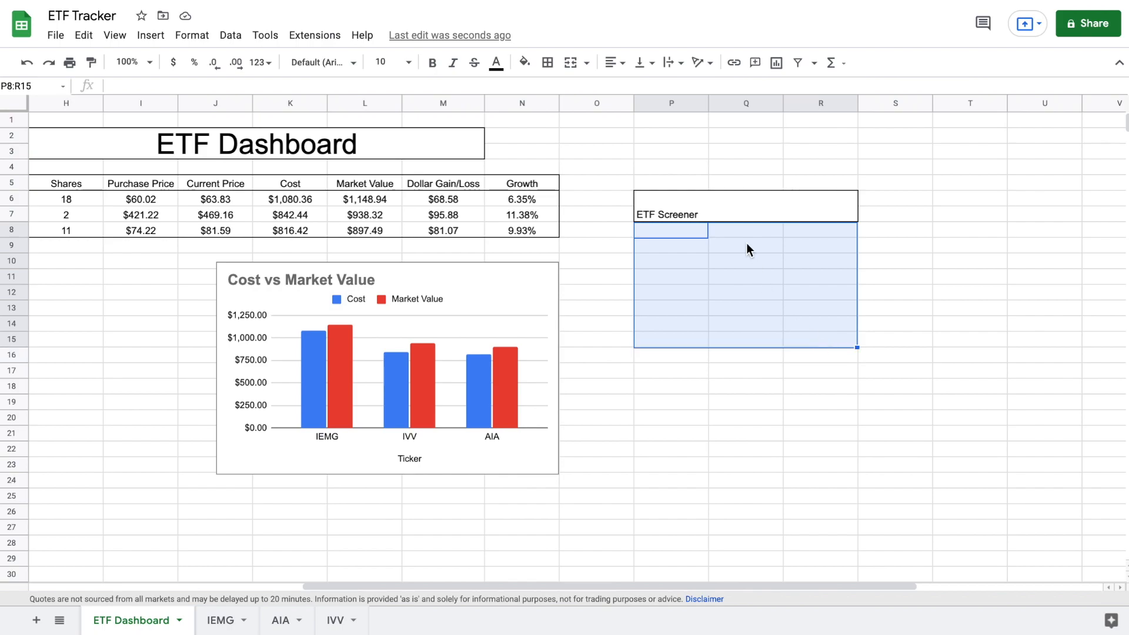
{"action": "left_click", "coordinate": [572, 64]}
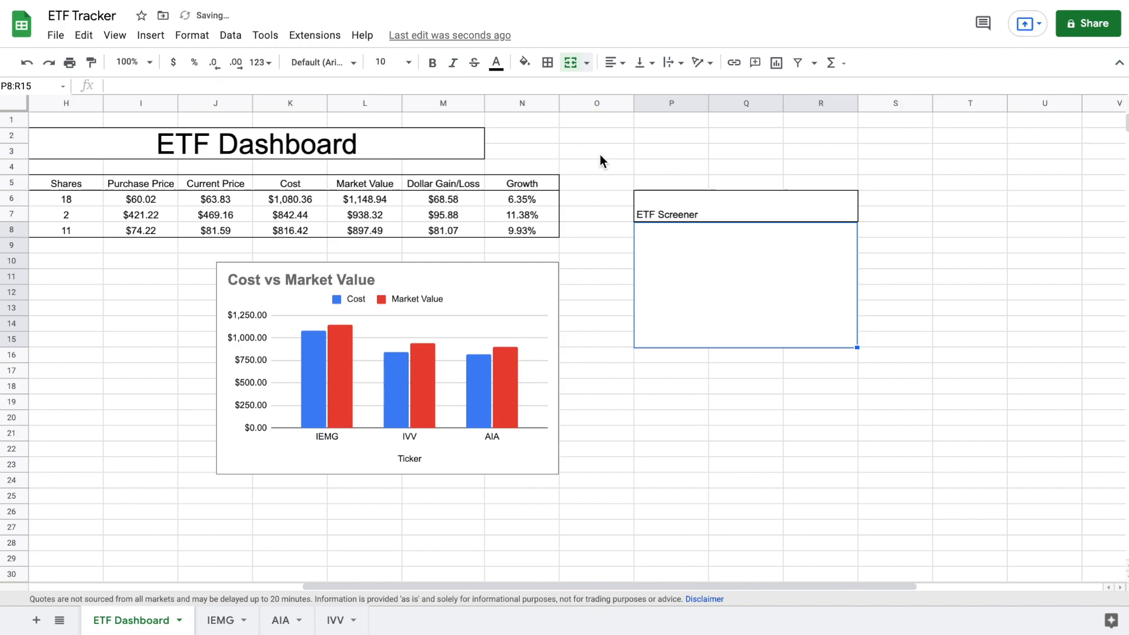
Enter the labels "Symbol:", "Current Price:" and "Volume:" in cells P16 to P18.
{"action": "left_click", "coordinate": [680, 355]}
{"action": "type", "text": "Symbol:"}
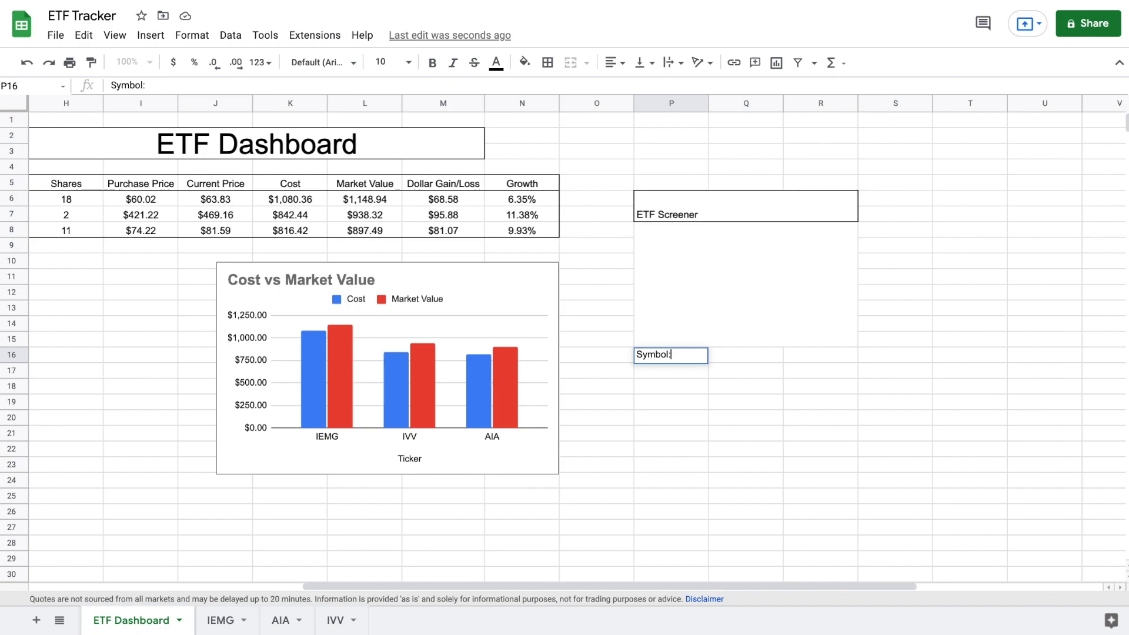
{"action": "key", "text": "Return"}
{"action": "type", "text": "Current Price"}
{"action": "key", "text": "Return"}
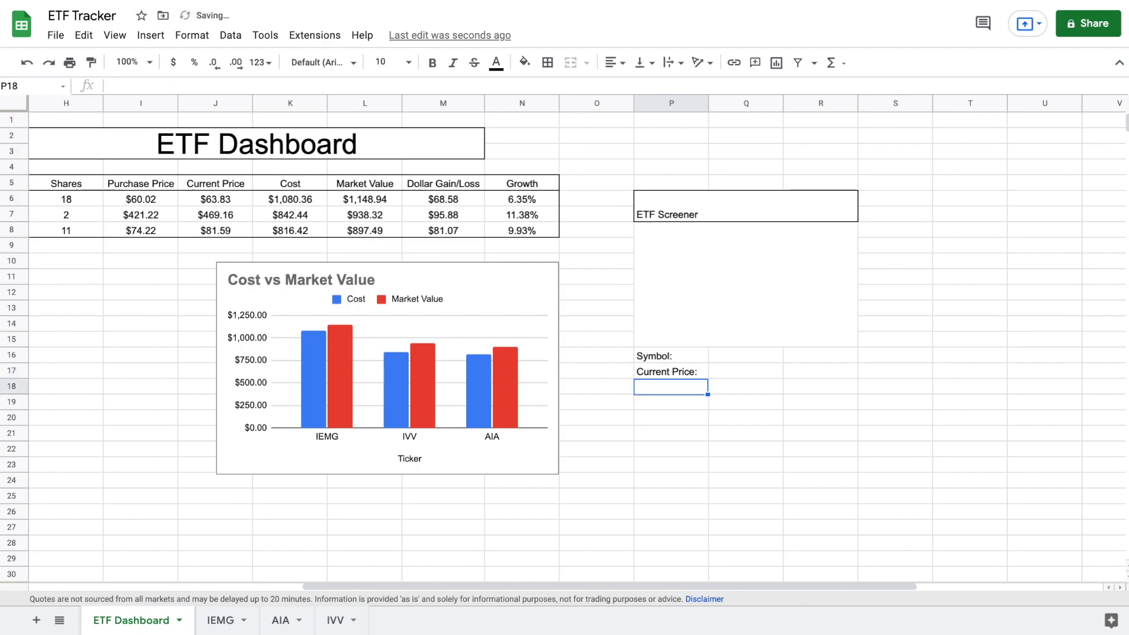
{"action": "type", "text": "Volume:"}
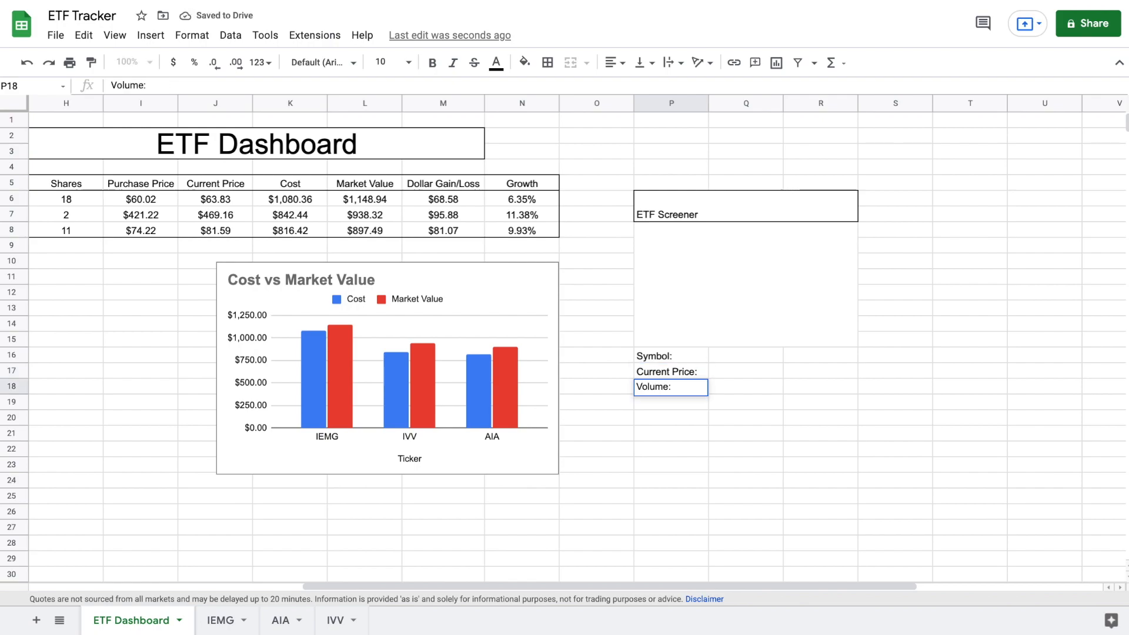
{"action": "key", "text": "Return"}
Add the labels "Day's $ Change:" and "Day's % Change:" in cells P19 and P20.
{"action": "type", "text": "Day's "}
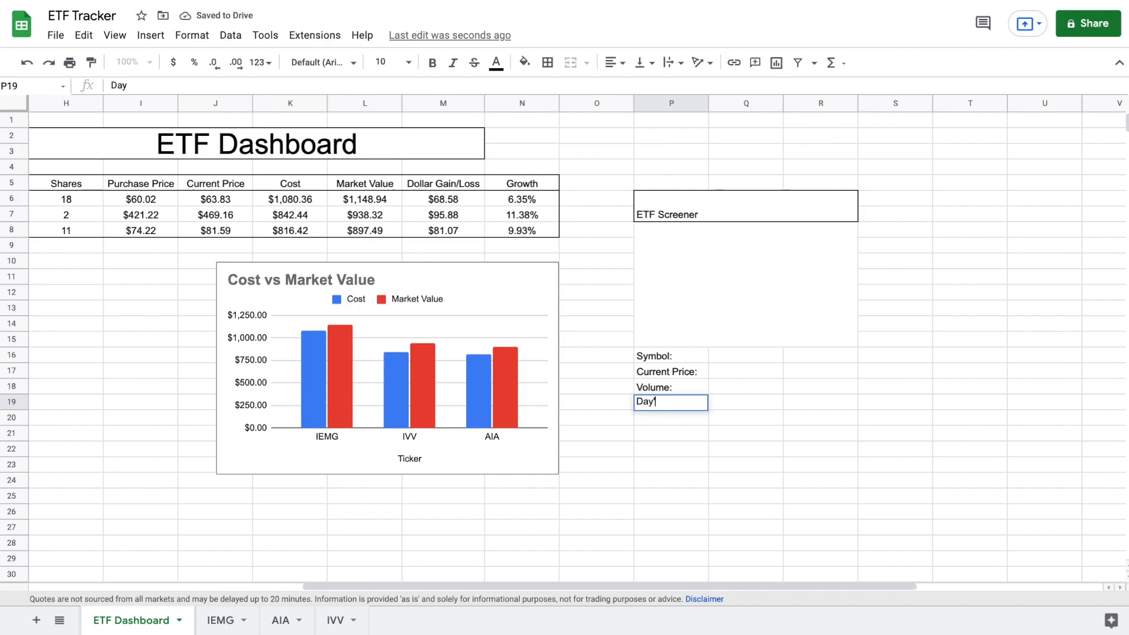
{"action": "type", "text": "$ Change:"}
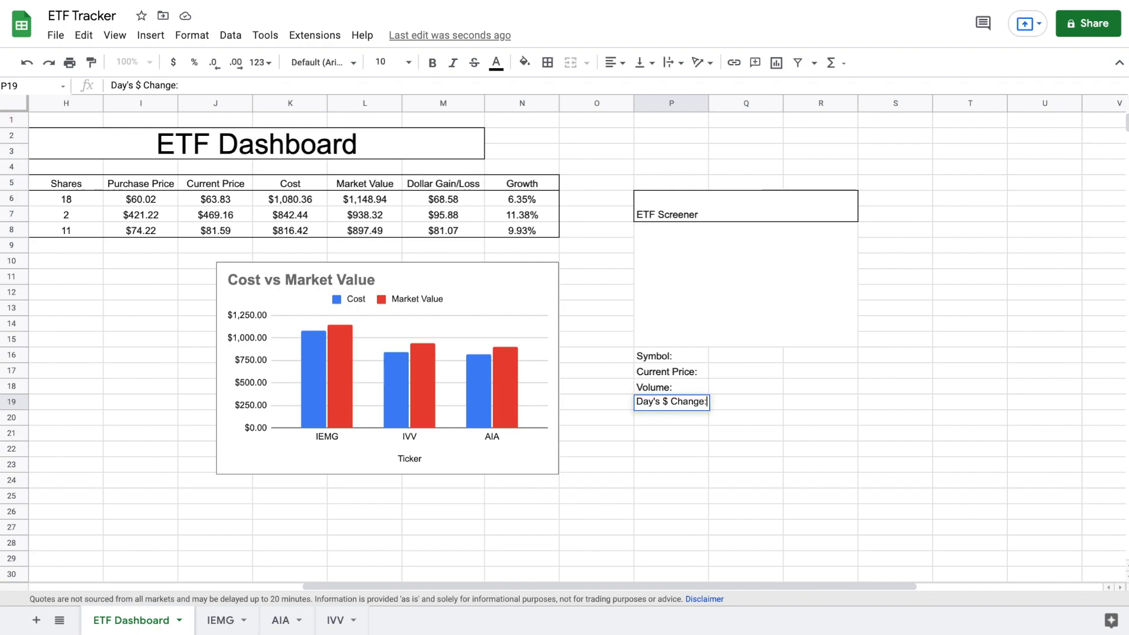
{"action": "key", "text": "Return"}
{"action": "type", "text": "Da"}
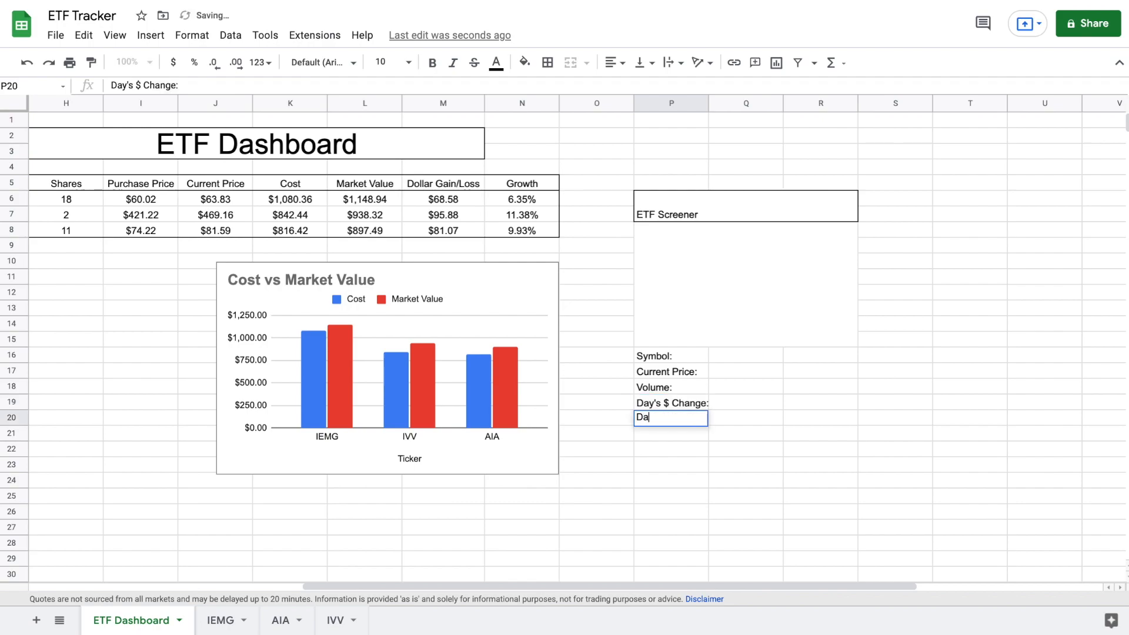
{"action": "type", "text": "y's % Change:"}
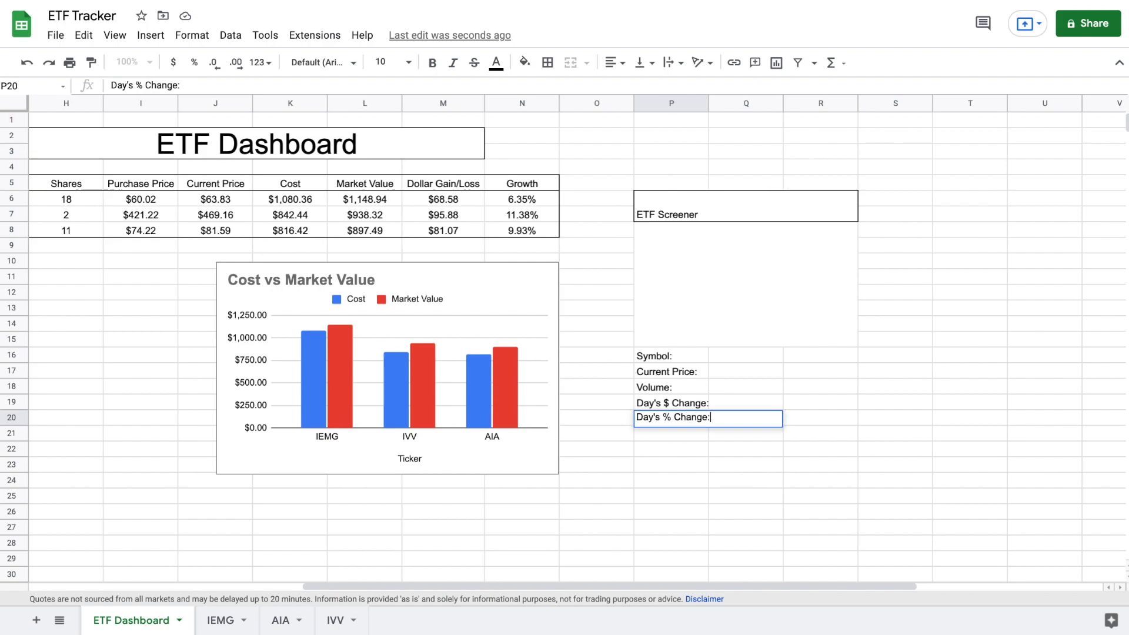
{"action": "key", "text": "Return"}
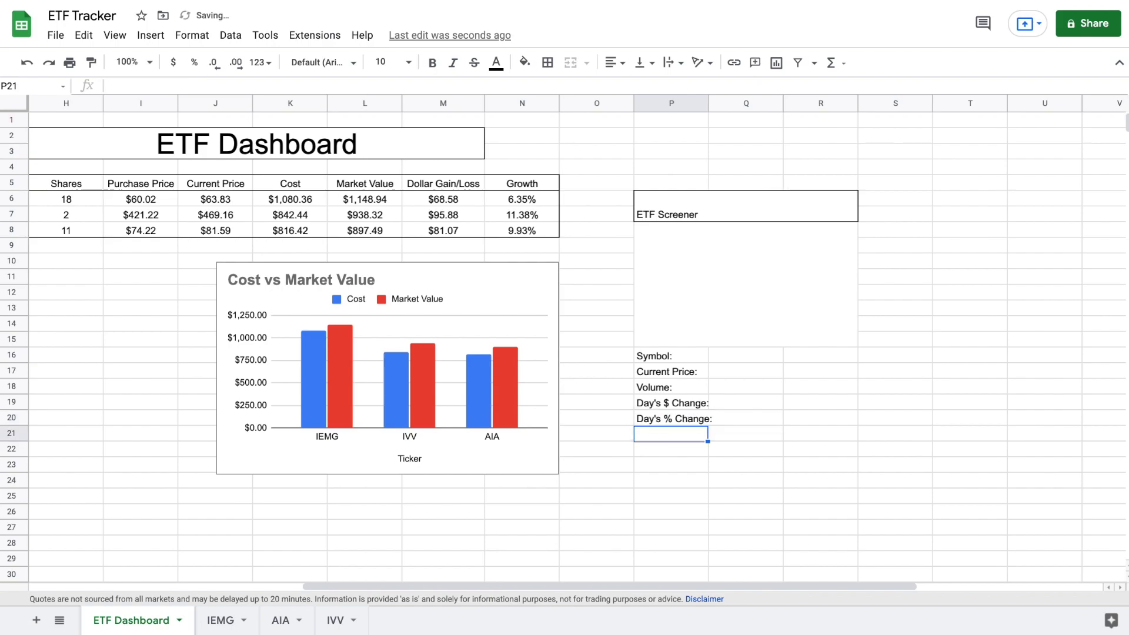
Add the labels "52 Week High:" and "52 Week Low:" in cells P21 and P22.
{"action": "type", "text": "52 We"}
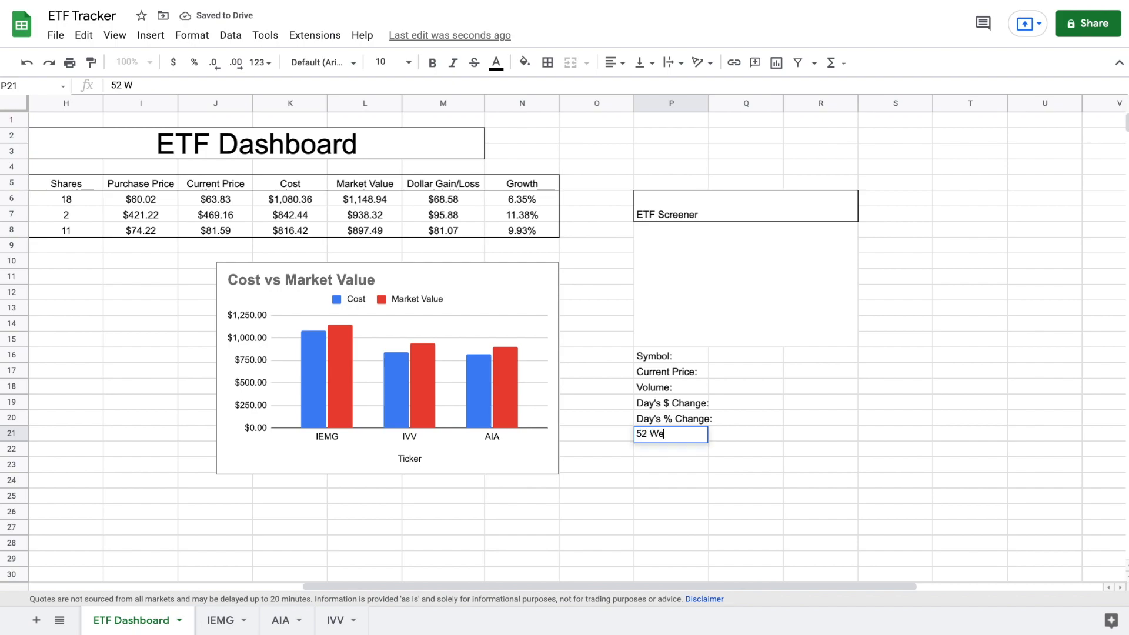
{"action": "type", "text": "ek High:"}
{"action": "key", "text": "Return"}
{"action": "type", "text": "5"}
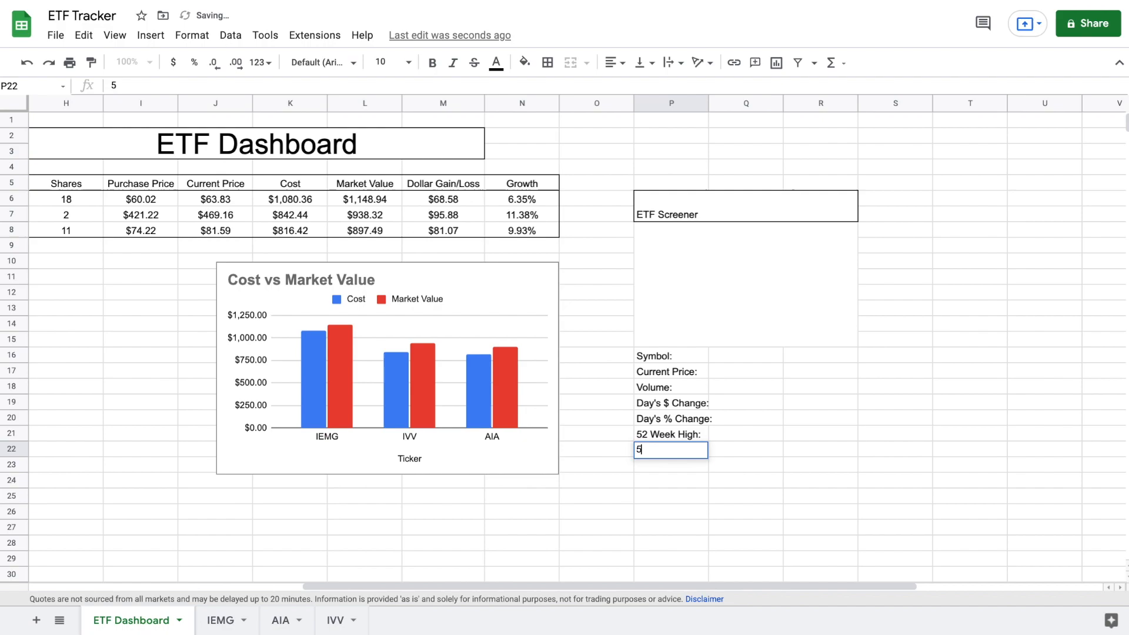
{"action": "type", "text": "2 Week "}
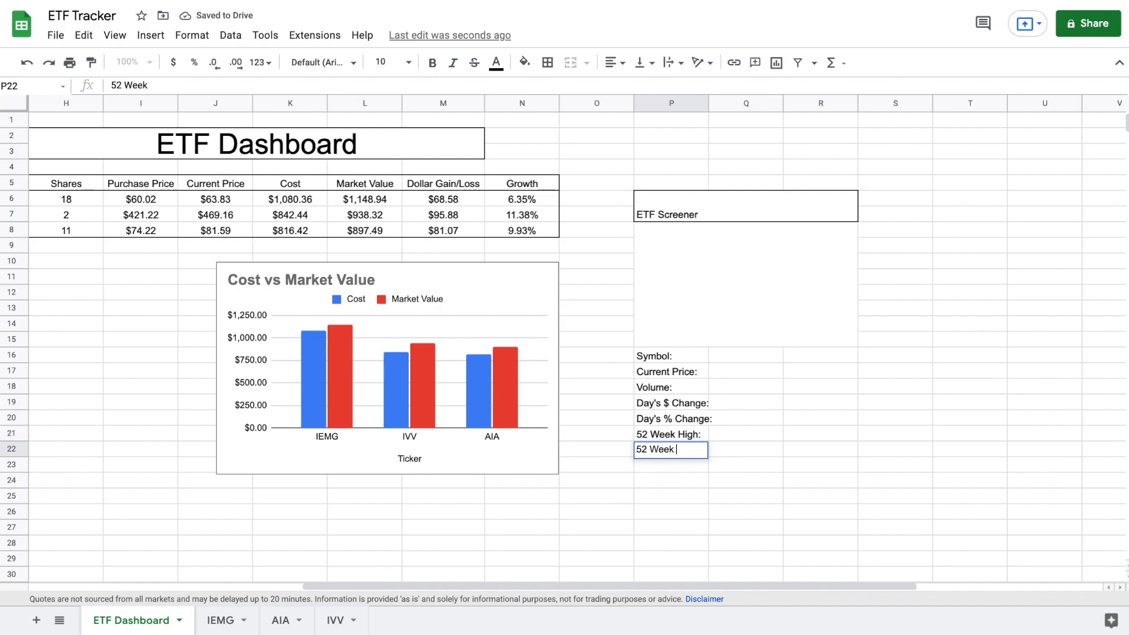
{"action": "type", "text": "Low\""}
{"action": "key", "text": "BackSpace"}
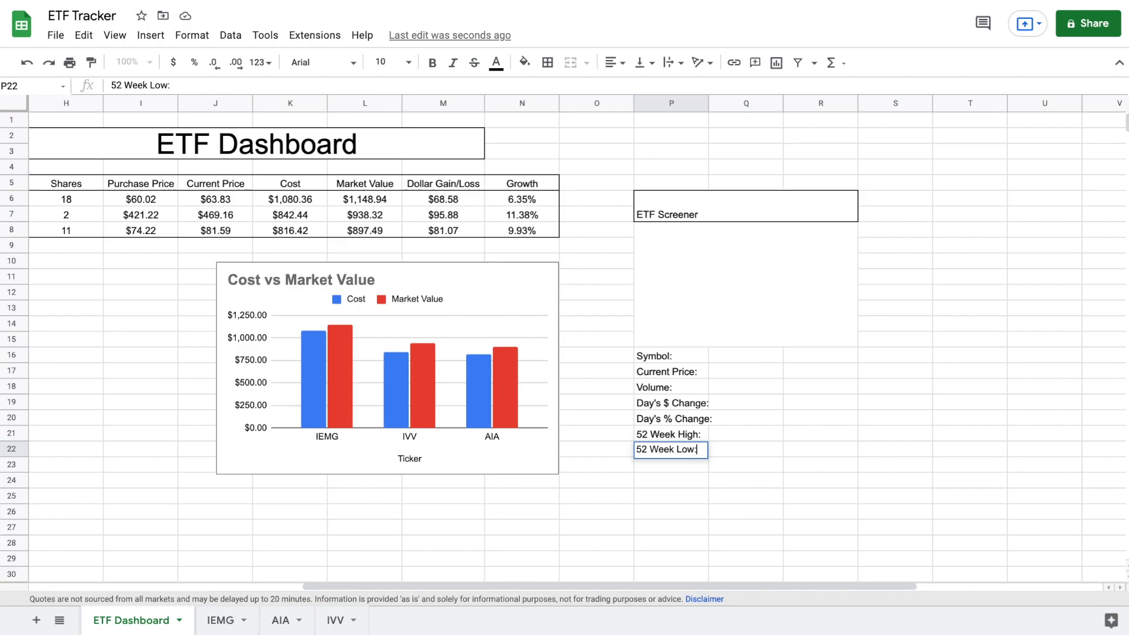
{"action": "type", "text": ":"}
{"action": "key", "text": "Return"}
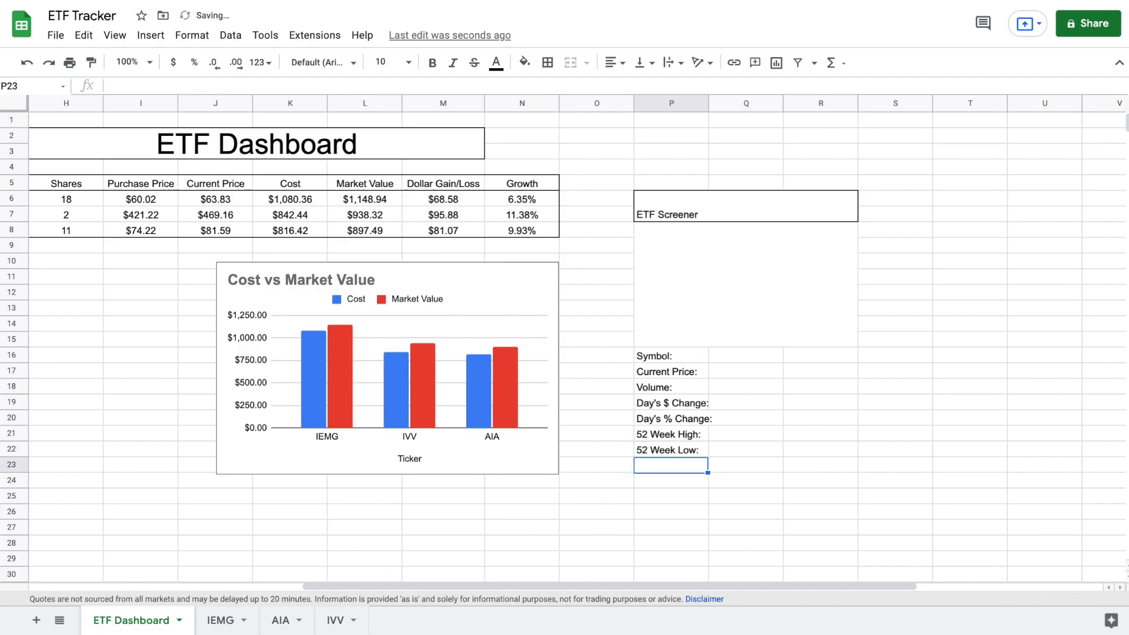
Add the label "Yesterday's Closing Price" in cell P23.
{"action": "type", "text": "Yesterd"}
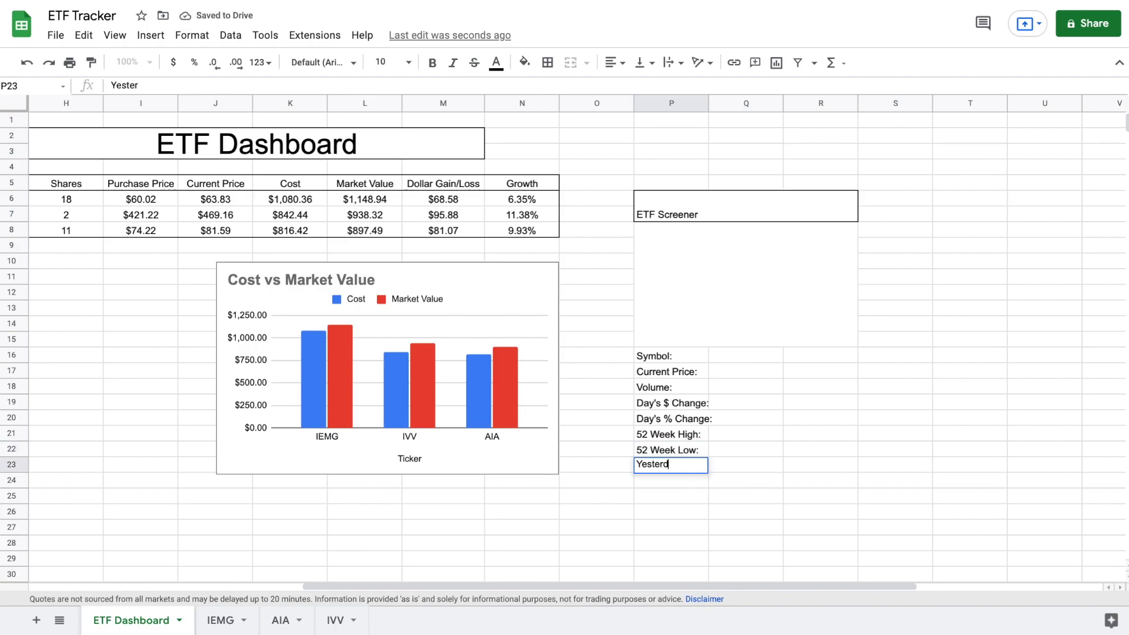
{"action": "type", "text": "ay's Closing Price"}
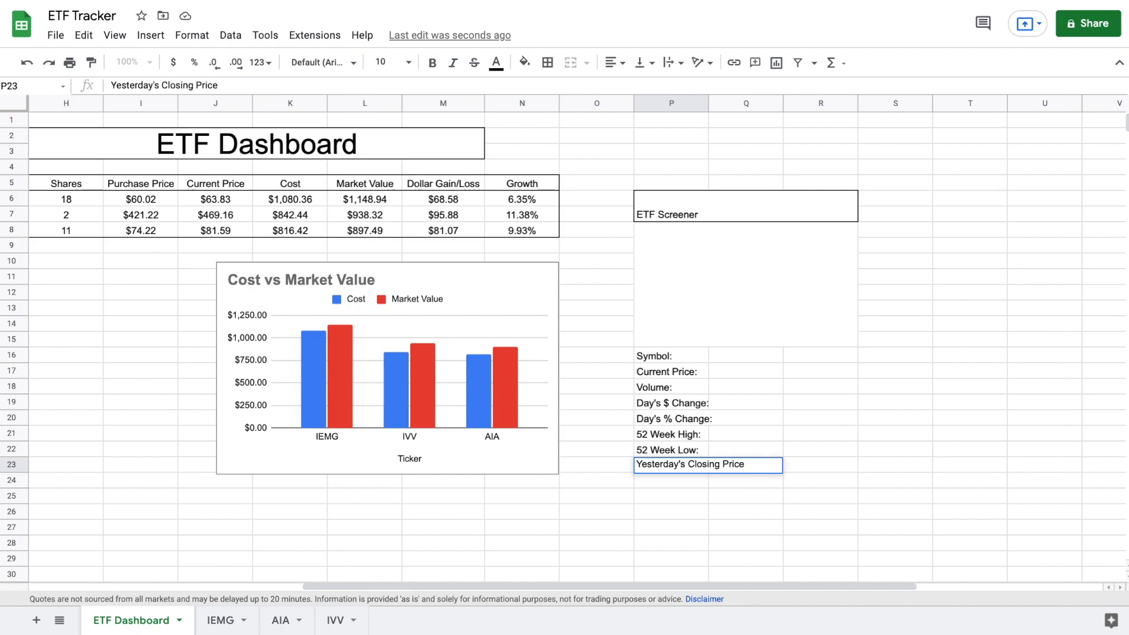
{"action": "key", "text": "Return"}
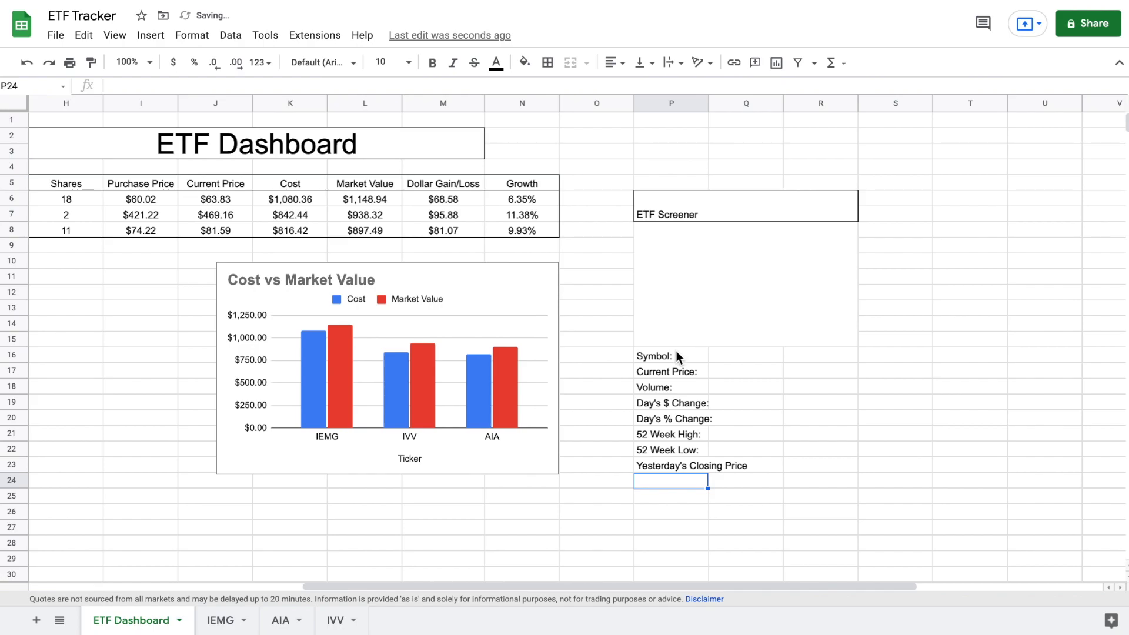
Merge the Symbol, Current Price and Volume label cells across columns P and Q in rows 16 to 18.
{"action": "left_click_drag", "start_coordinate": [678, 351], "coordinate": [714, 375]}
{"action": "left_click", "coordinate": [571, 66]}
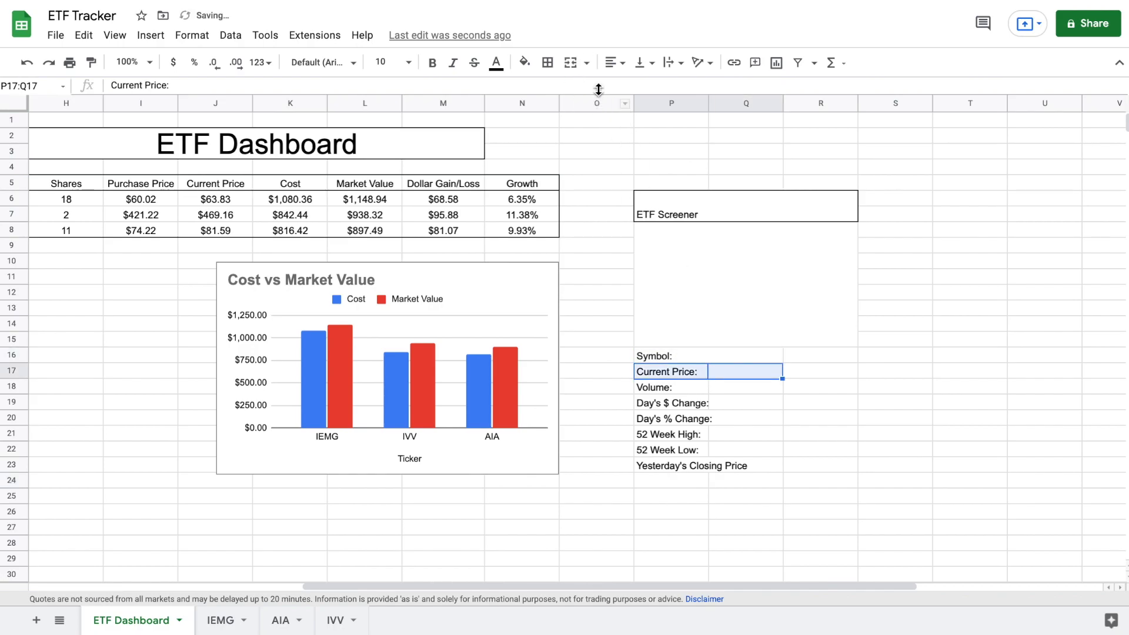
{"action": "left_click", "coordinate": [570, 63]}
{"action": "left_click_drag", "start_coordinate": [682, 387], "coordinate": [733, 387]}
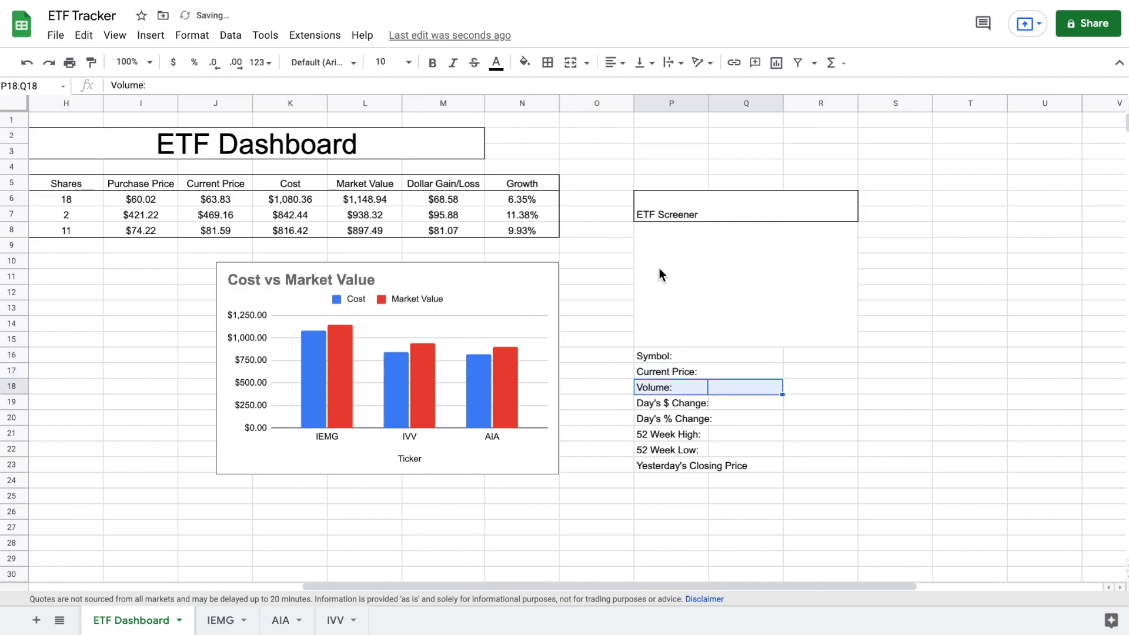
{"action": "left_click", "coordinate": [570, 63]}
Merge the Day's $ Change and Day's % Change label cells across columns P and Q in rows 19 and 20.
{"action": "left_click", "coordinate": [686, 404]}
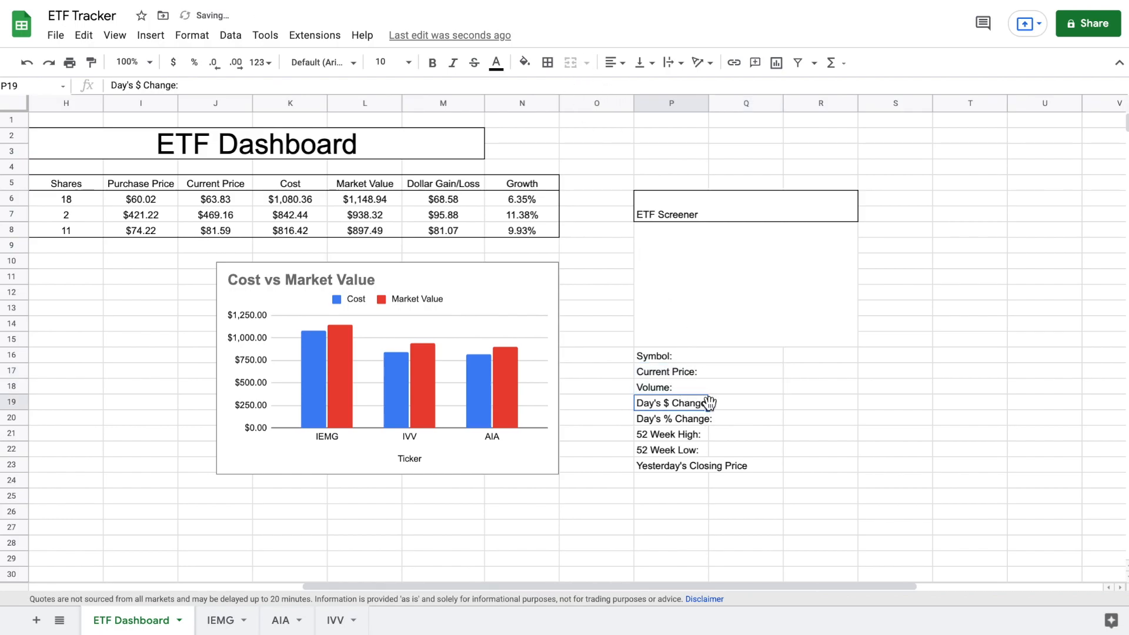
{"action": "left_click_drag", "start_coordinate": [698, 402], "coordinate": [721, 399]}
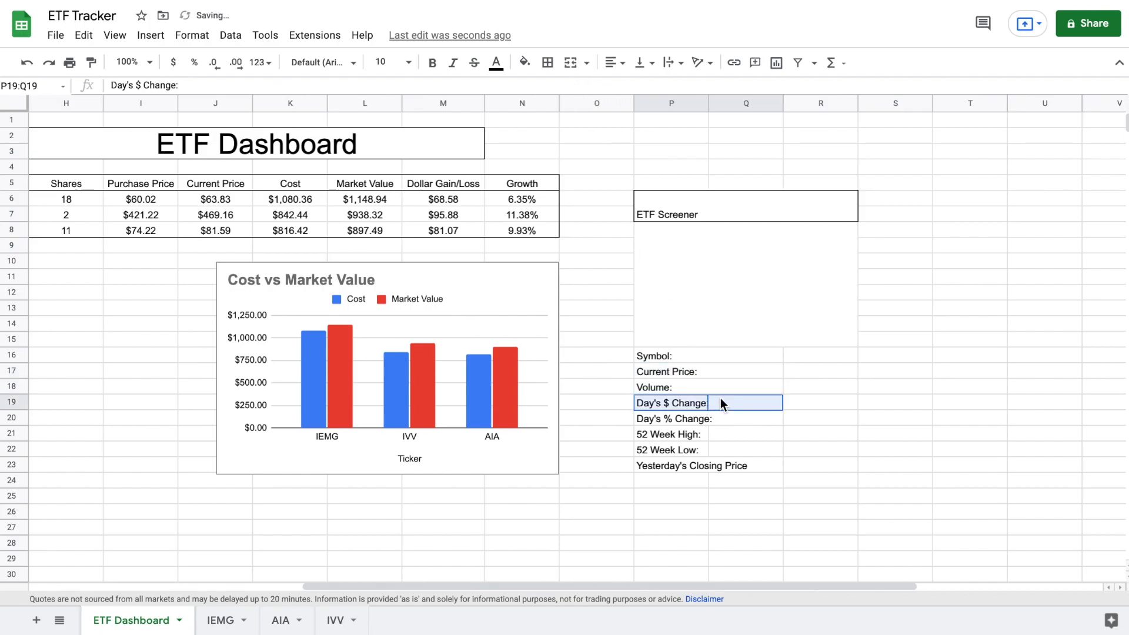
{"action": "left_click", "coordinate": [571, 64]}
{"action": "left_click_drag", "start_coordinate": [683, 420], "coordinate": [719, 418]}
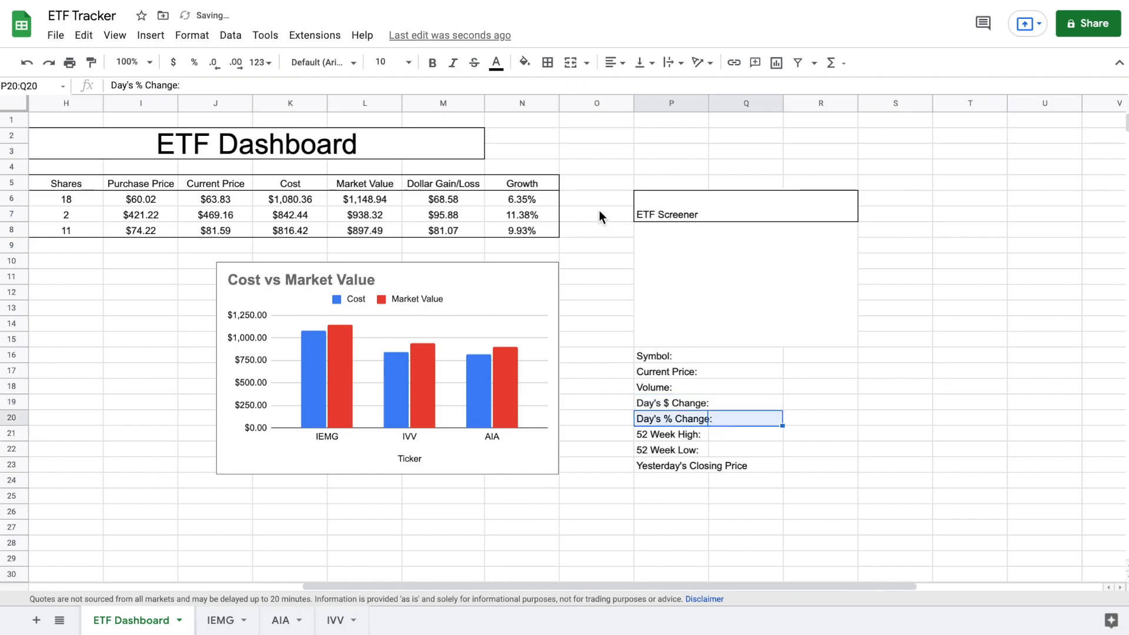
{"action": "left_click", "coordinate": [570, 63]}
Merge the 52 Week High, 52 Week Low and Yesterday's Closing Price label cells across columns P and Q in rows 21 to 23.
{"action": "left_click_drag", "start_coordinate": [679, 439], "coordinate": [714, 440]}
{"action": "left_click", "coordinate": [570, 63]}
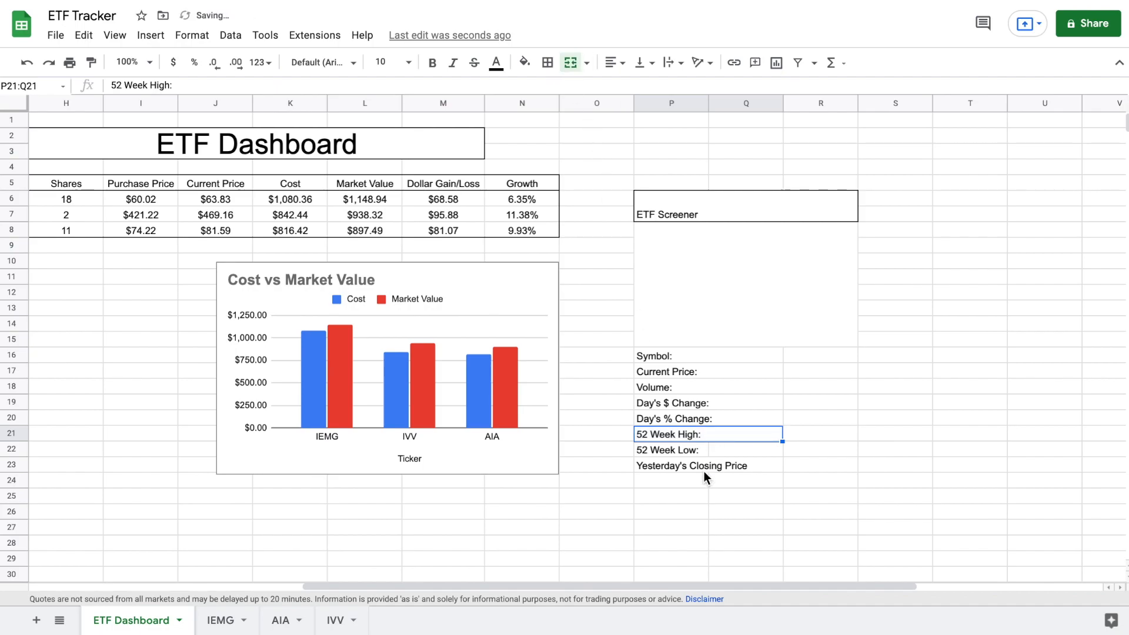
{"action": "left_click", "coordinate": [683, 447]}
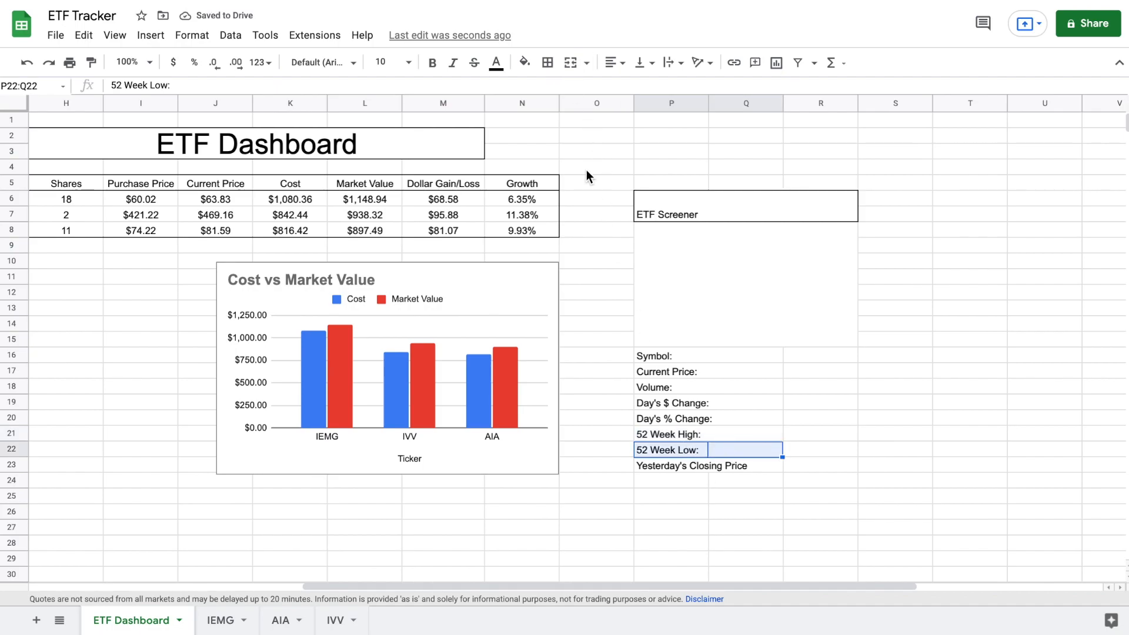
{"action": "left_click", "coordinate": [570, 62]}
{"action": "left_click_drag", "start_coordinate": [687, 466], "coordinate": [721, 465]}
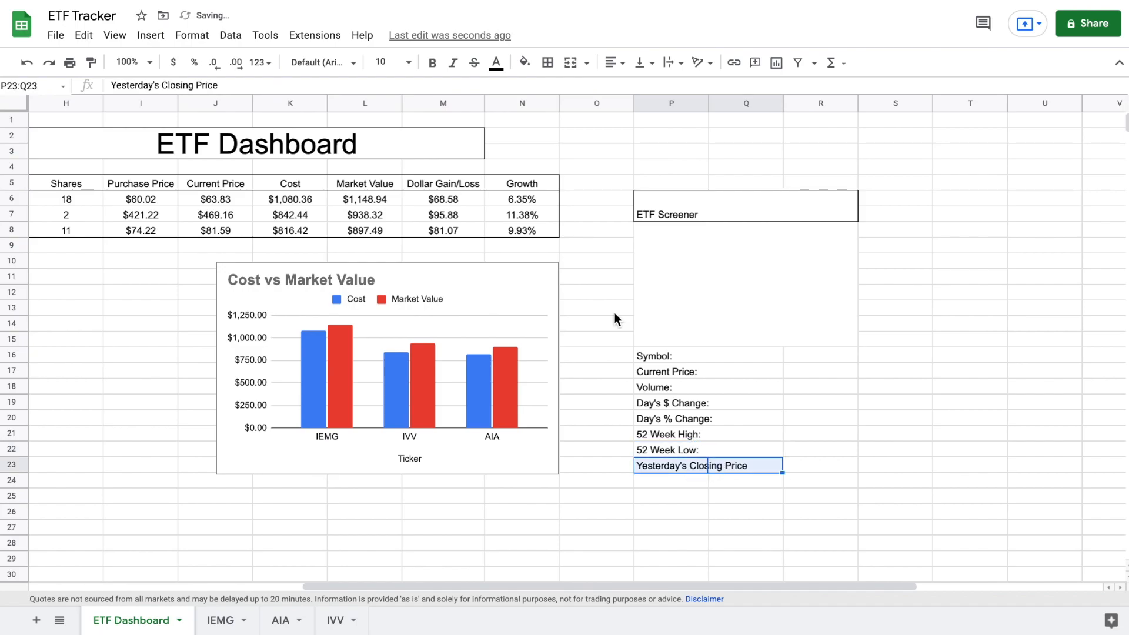
{"action": "left_click", "coordinate": [570, 63]}
Enter the ticker IEMG in cell R16 as the screener's symbol.
{"action": "left_click", "coordinate": [809, 356]}
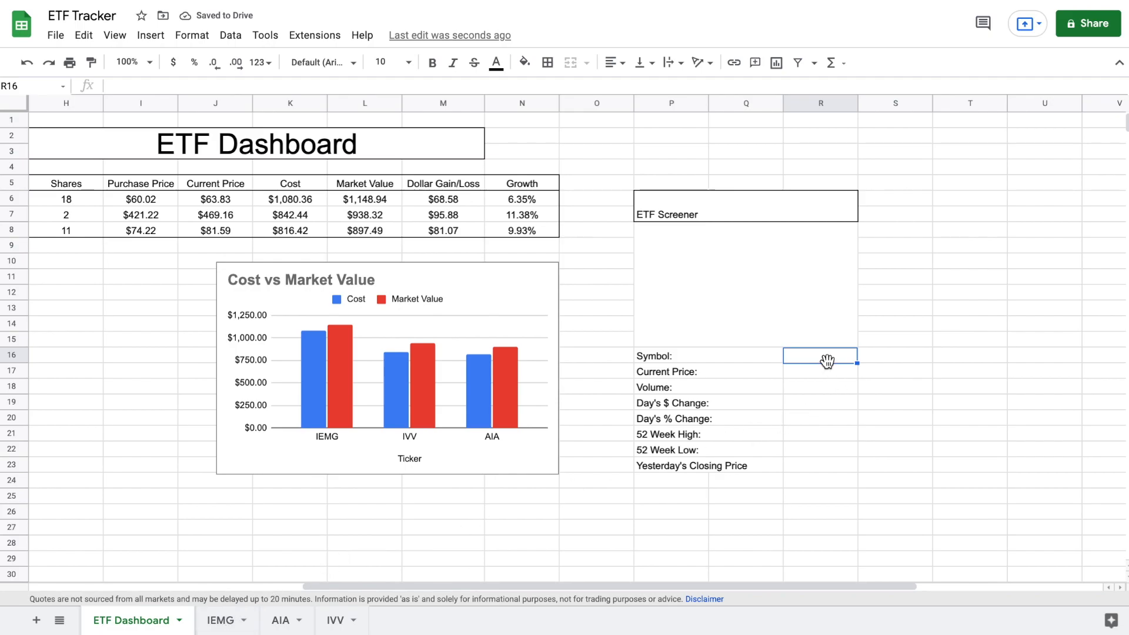
{"action": "type", "text": "IEMG"}
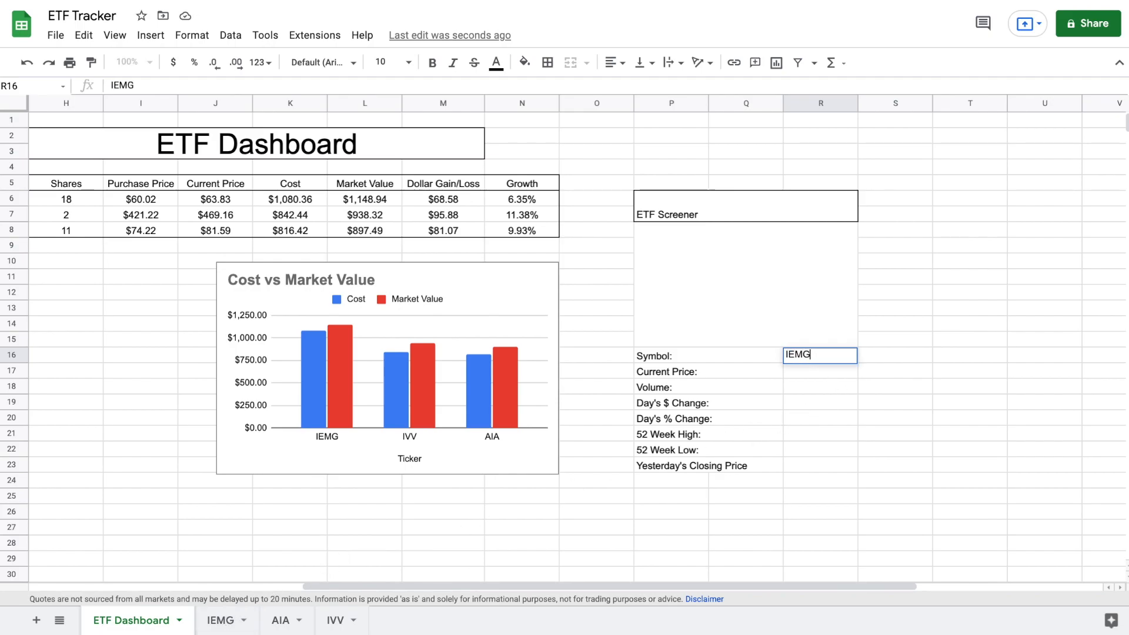
{"action": "key", "text": "Return"}
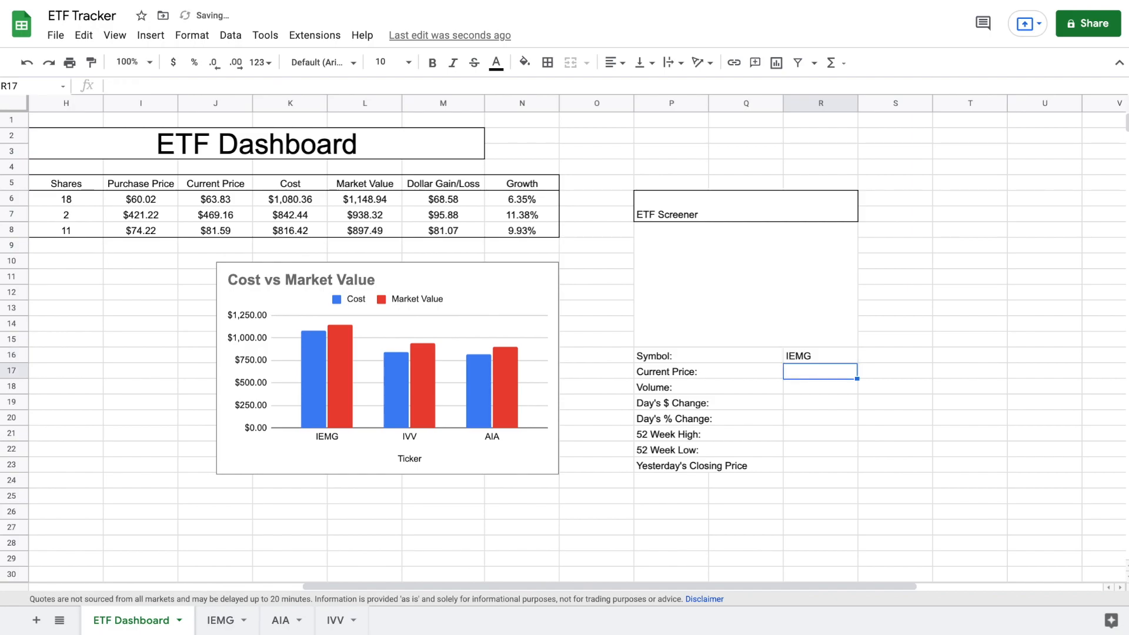
Enter the formula =GOOGLEFINANCE(R16) in cell R17 for the current price.
{"action": "type", "text": "=goo"}
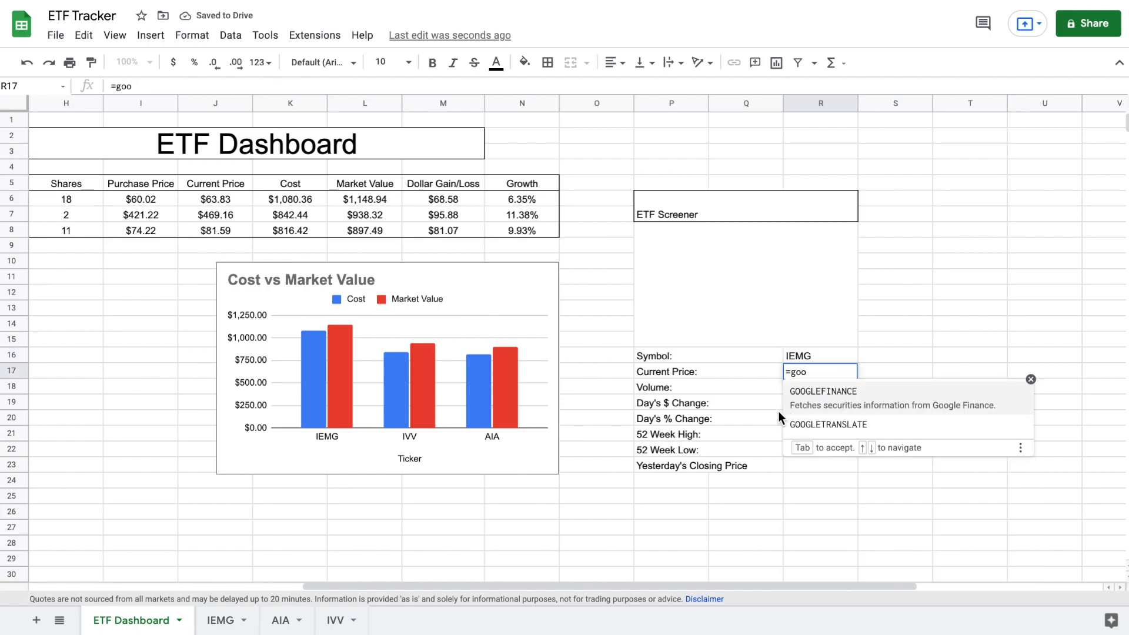
{"action": "left_click", "coordinate": [838, 393]}
{"action": "left_click", "coordinate": [830, 356]}
{"action": "type", "text": ")"}
{"action": "key", "text": "Return"}
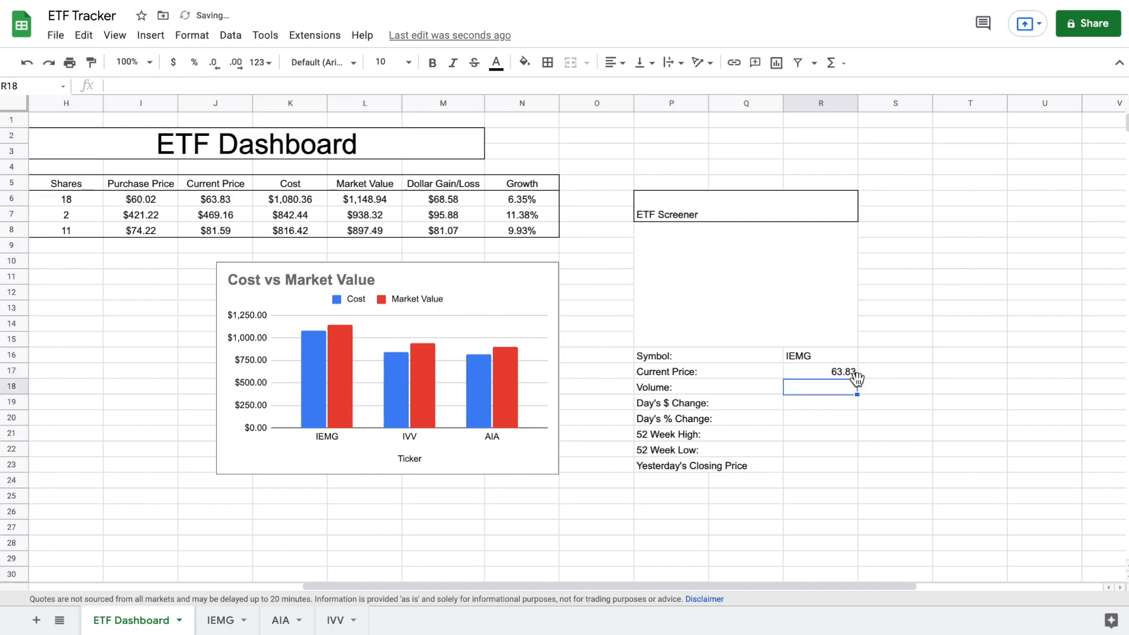
Enter the formula =GOOGLEFINANCE(R16,"Volume") in cell R18 for the trading volume.
{"action": "type", "text": "=goo"}
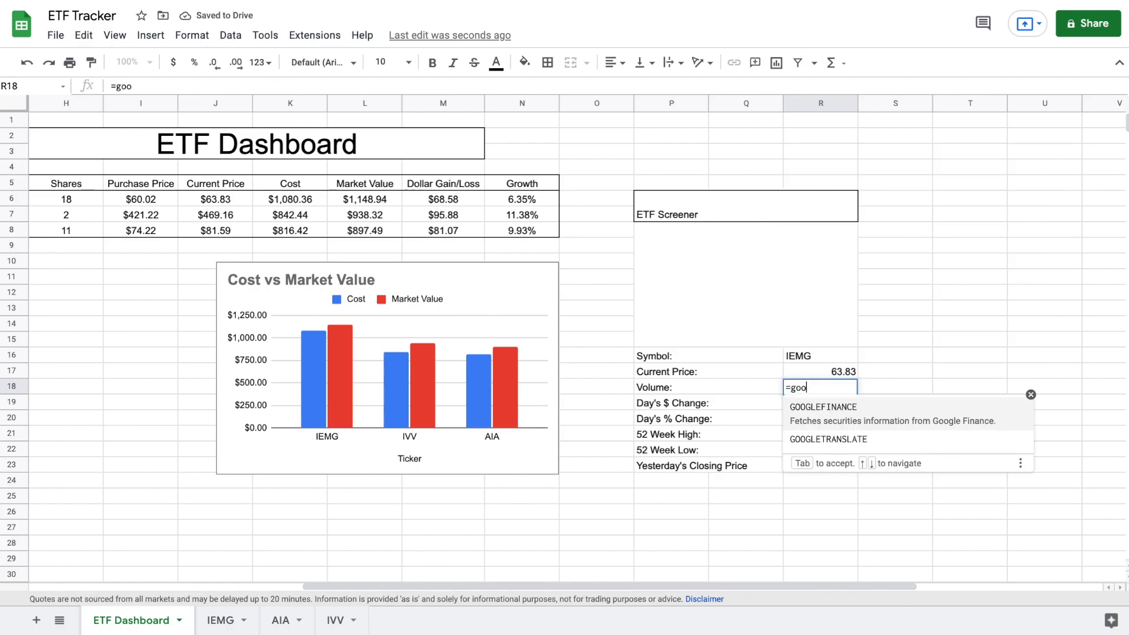
{"action": "left_click", "coordinate": [864, 407]}
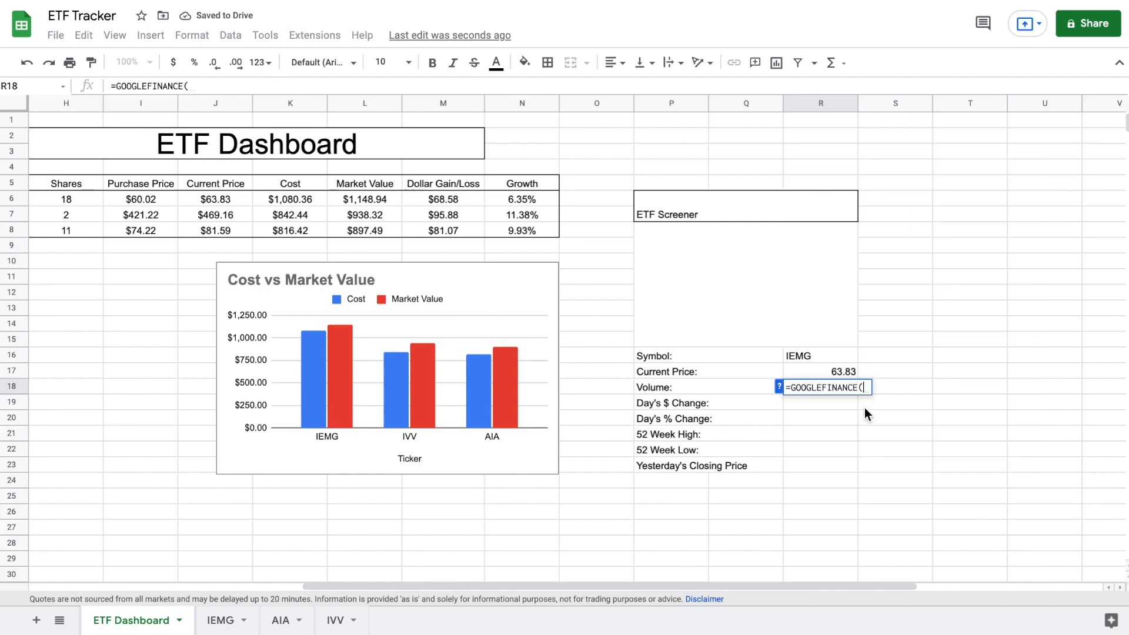
{"action": "left_click", "coordinate": [831, 356]}
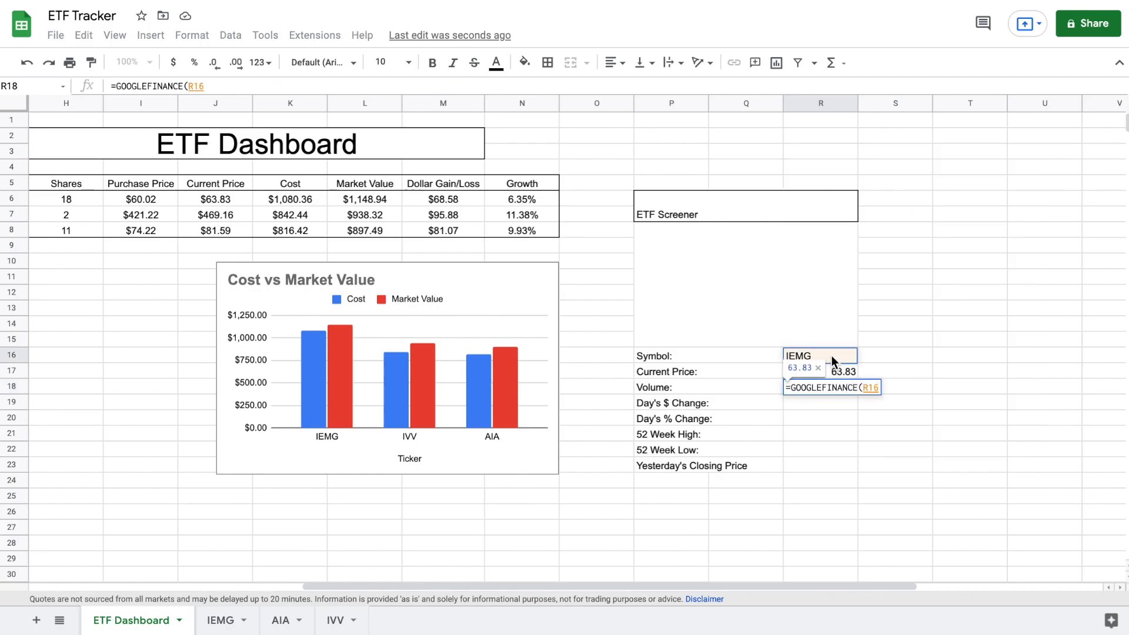
{"action": "type", "text": ",\"Volume"}
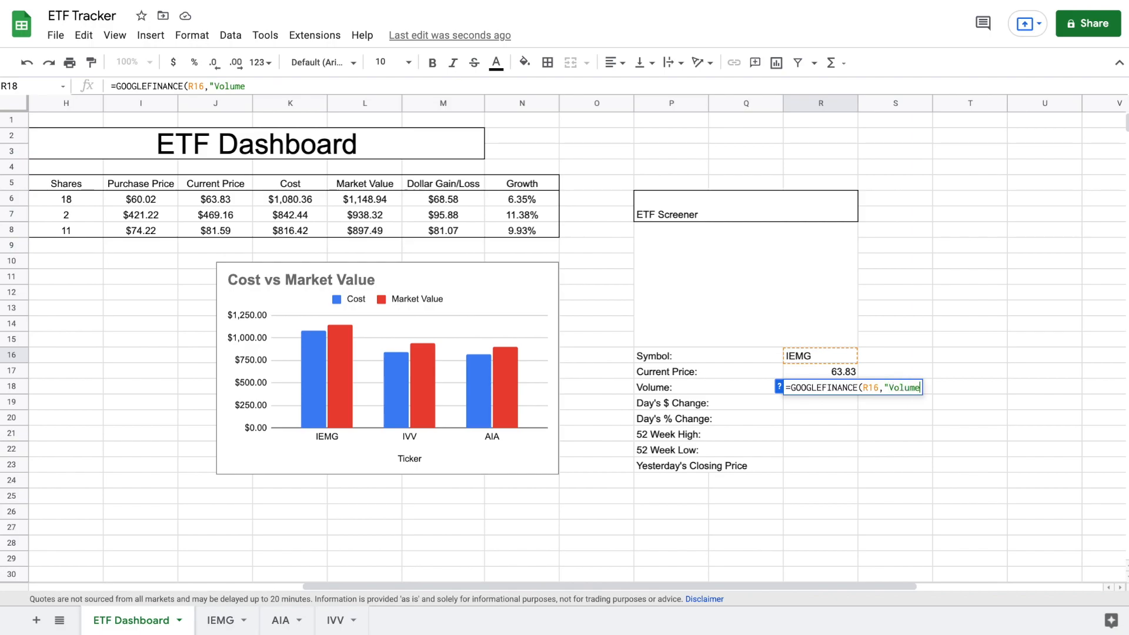
{"action": "type", "text": ":)"}
{"action": "key", "text": "BackSpace"}
{"action": "key", "text": "BackSpace"}
{"action": "type", "text": "\")"}
{"action": "key", "text": "Return"}
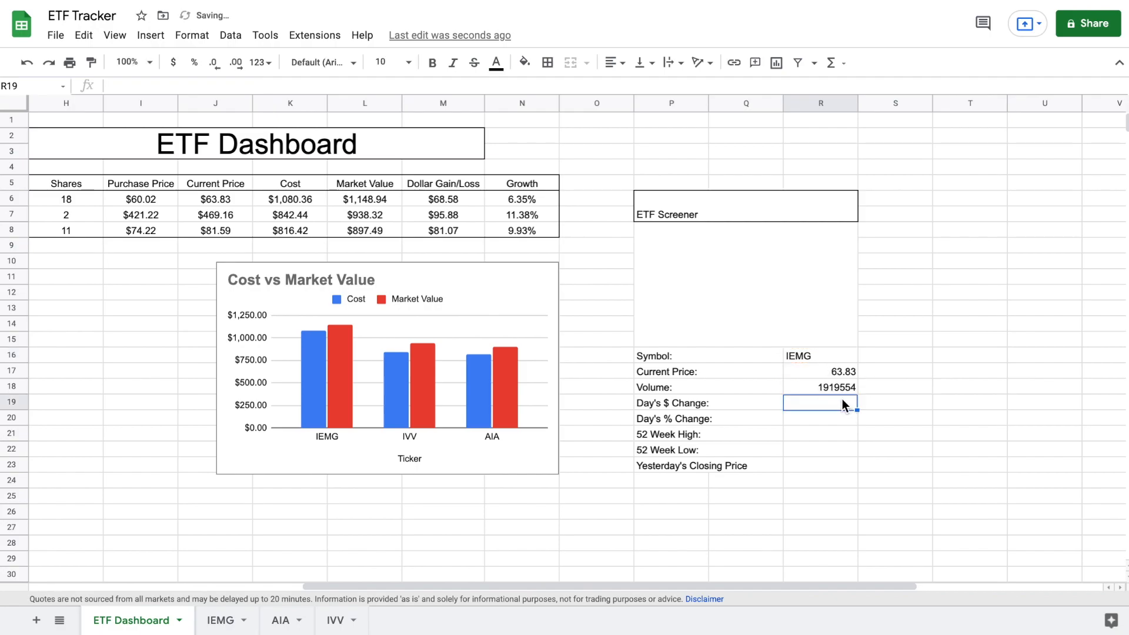
Enter the formula =GOOGLEFINANCE(R16,"Change") in cell R19 for the day's dollar change.
{"action": "type", "text": "=goo"}
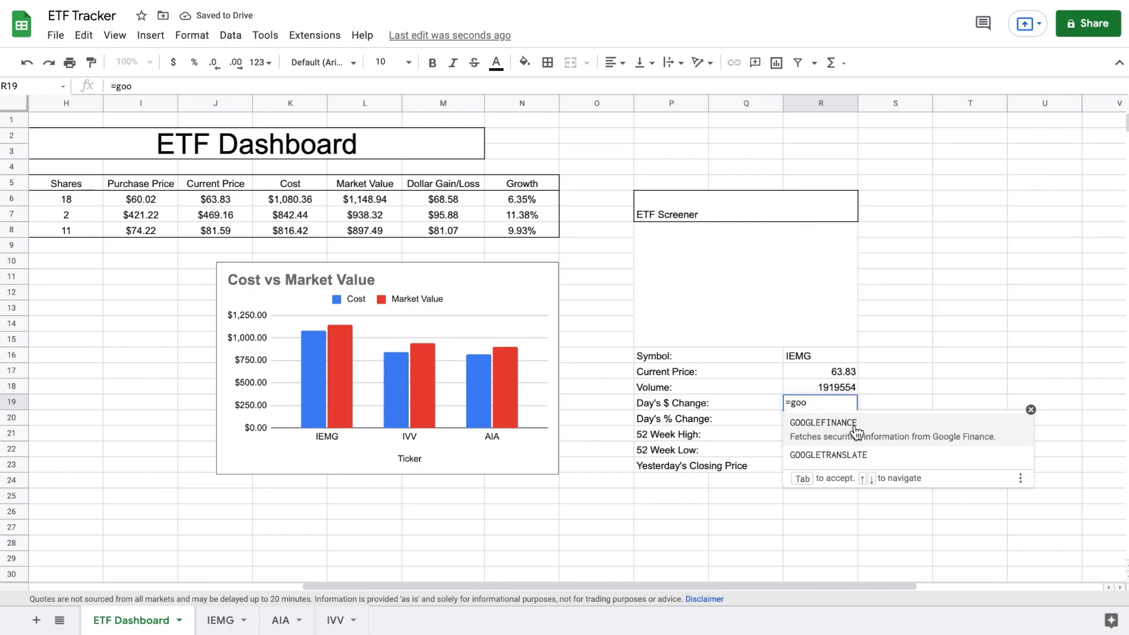
{"action": "left_click", "coordinate": [856, 424]}
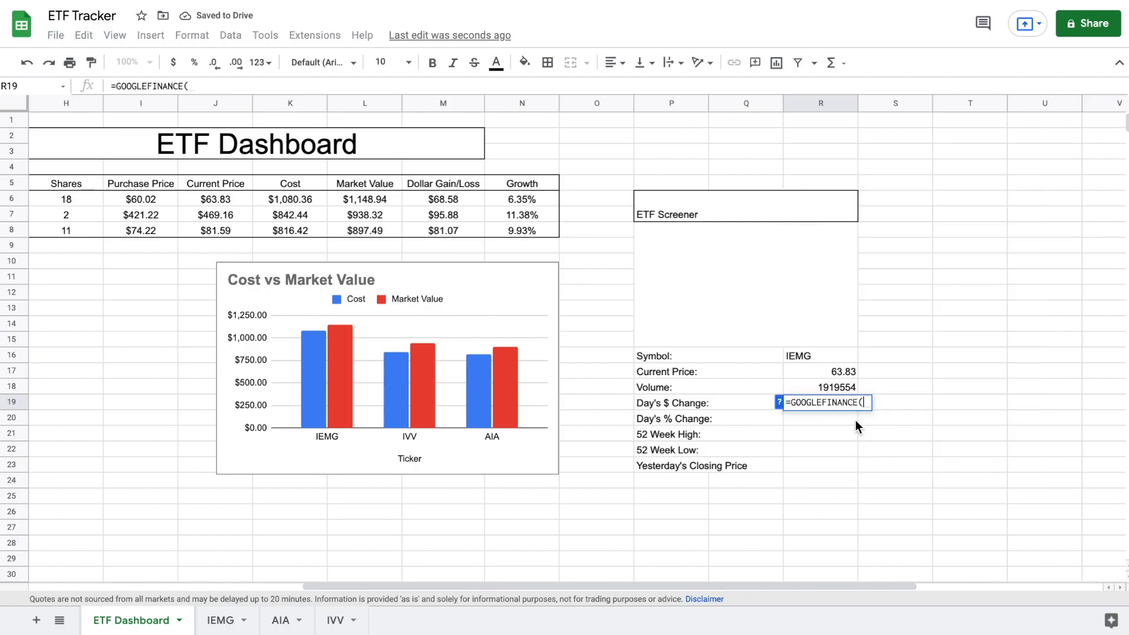
{"action": "left_click", "coordinate": [835, 354]}
{"action": "type", "text": ","}
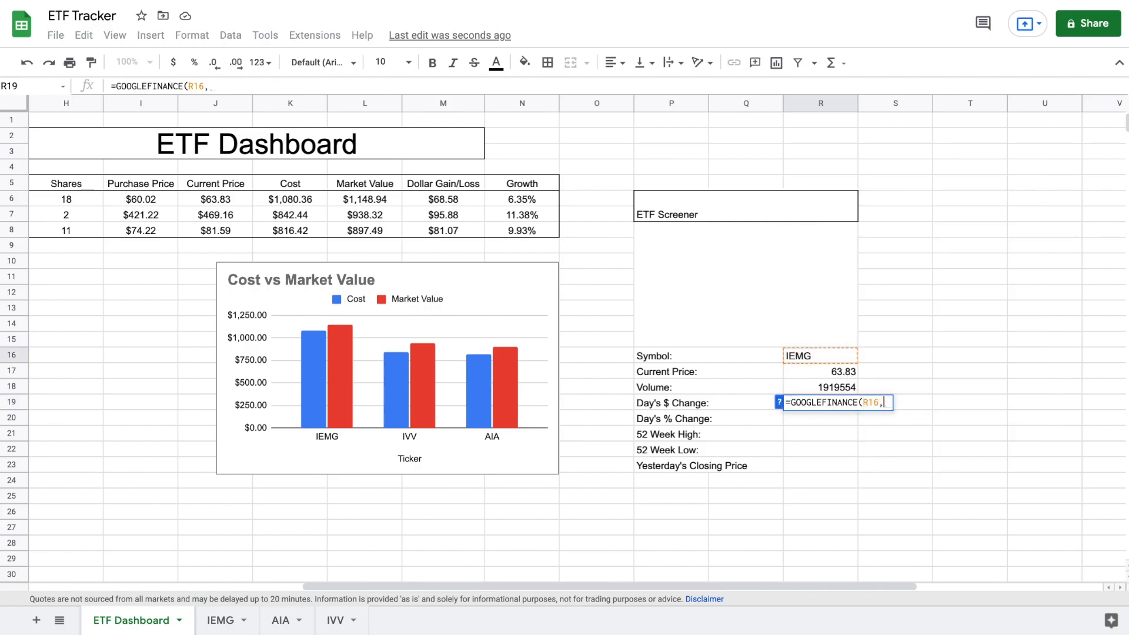
{"action": "type", "text": "\"Change"}
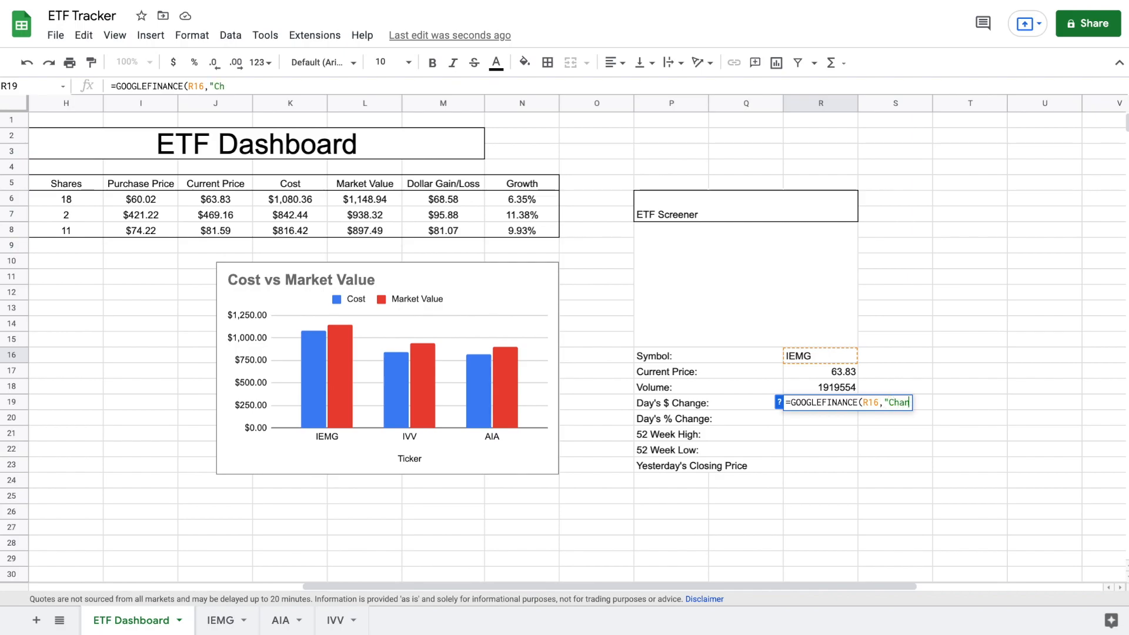
{"action": "type", "text": "\")"}
{"action": "key", "text": "Return"}
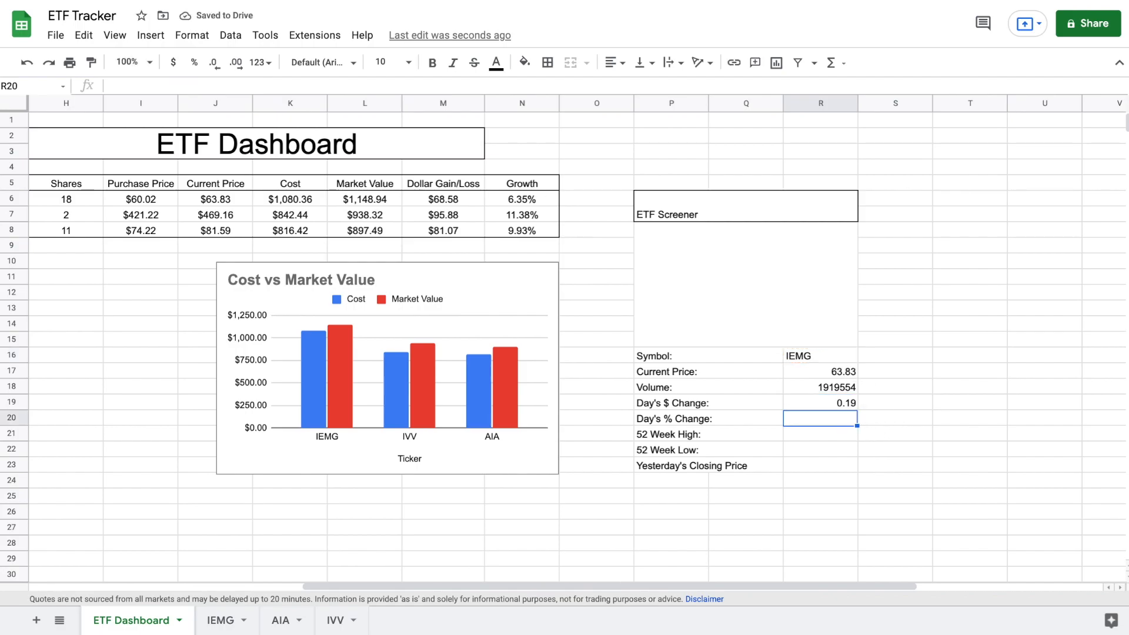
Enter the formula =GOOGLEFINANCE(R16,"Changepct")/100 in cell R20 for the day's percent change.
{"action": "type", "text": "=goo"}
{"action": "left_click", "coordinate": [856, 444]}
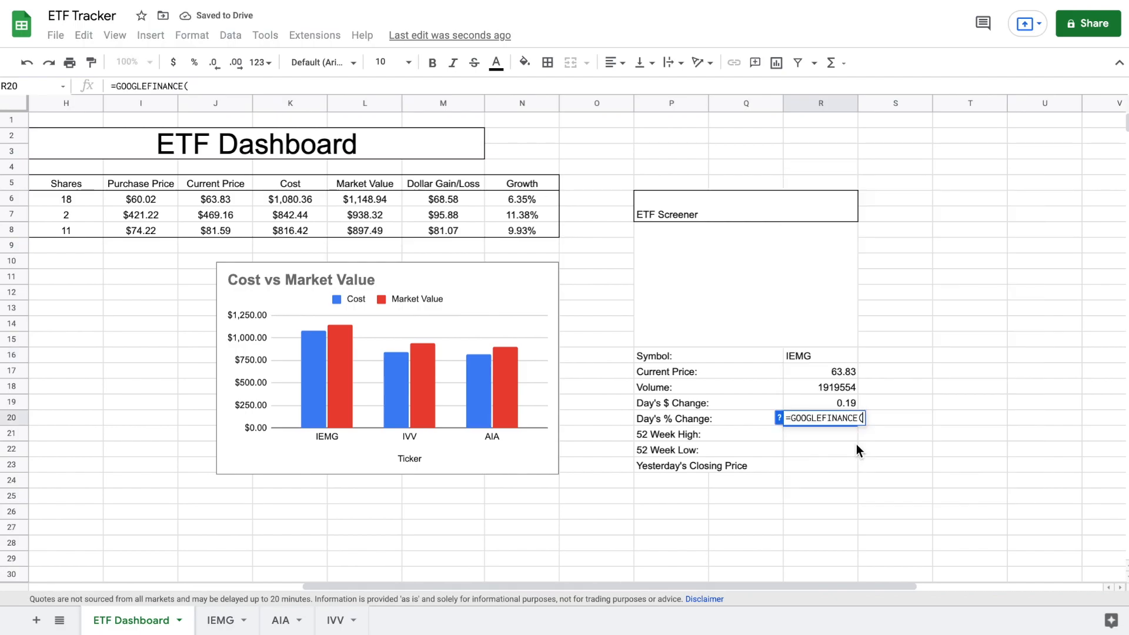
{"action": "left_click", "coordinate": [838, 354]}
{"action": "type", "text": ",pct"}
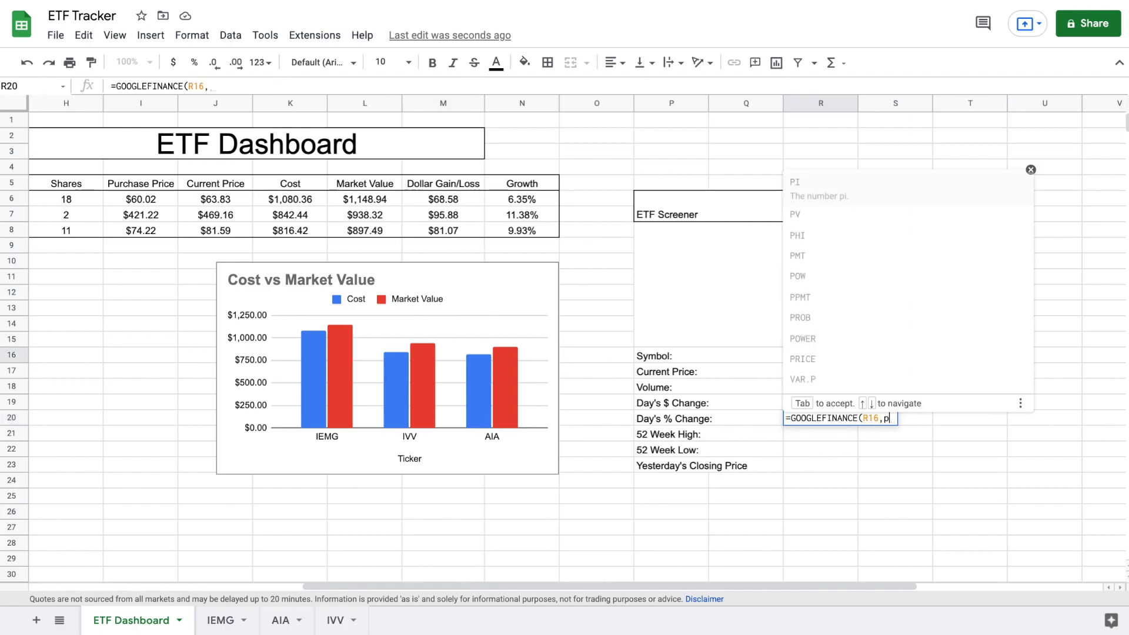
{"action": "key", "text": "BackSpace"}
{"action": "key", "text": "BackSpace"}
{"action": "key", "text": "BackSpace"}
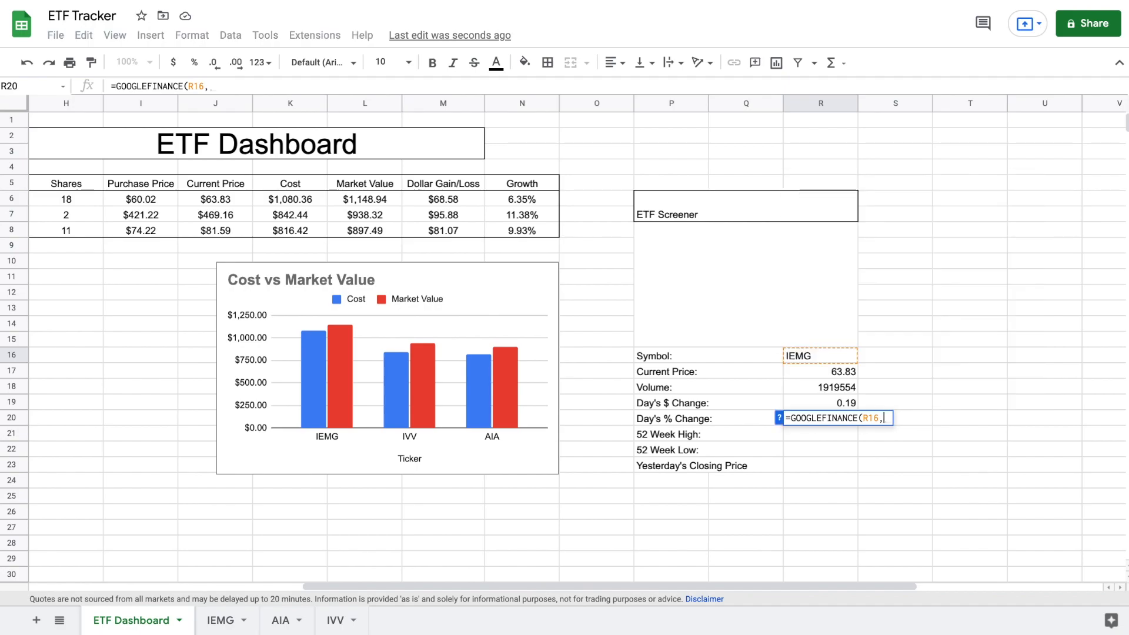
{"action": "type", "text": "\"C"}
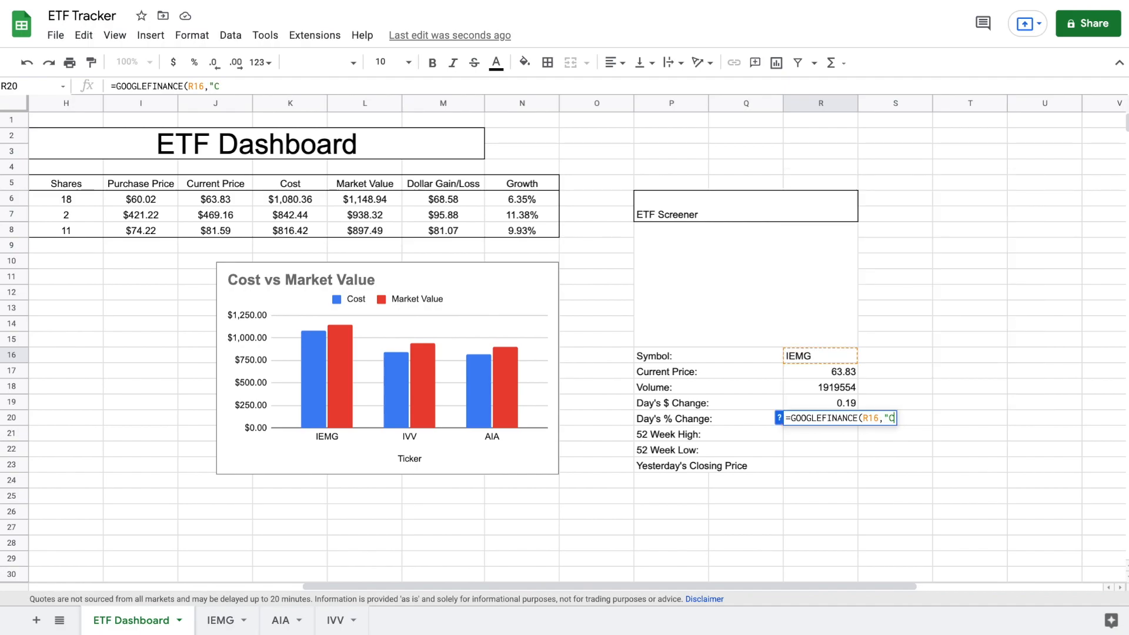
{"action": "type", "text": "hangep"}
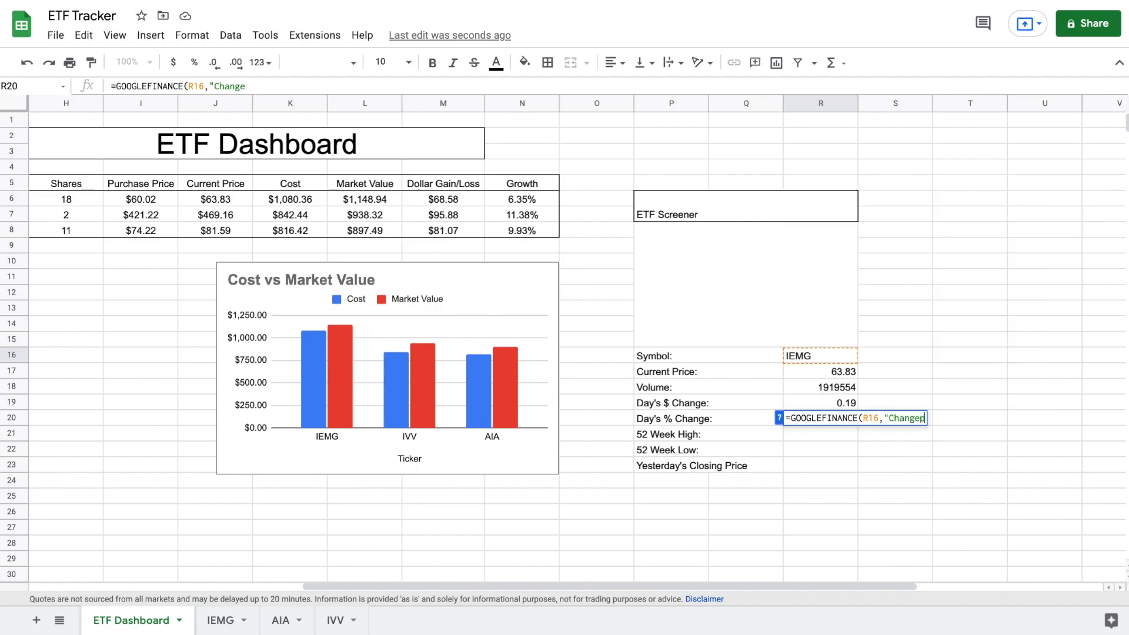
{"action": "type", "text": "ct\")/100"}
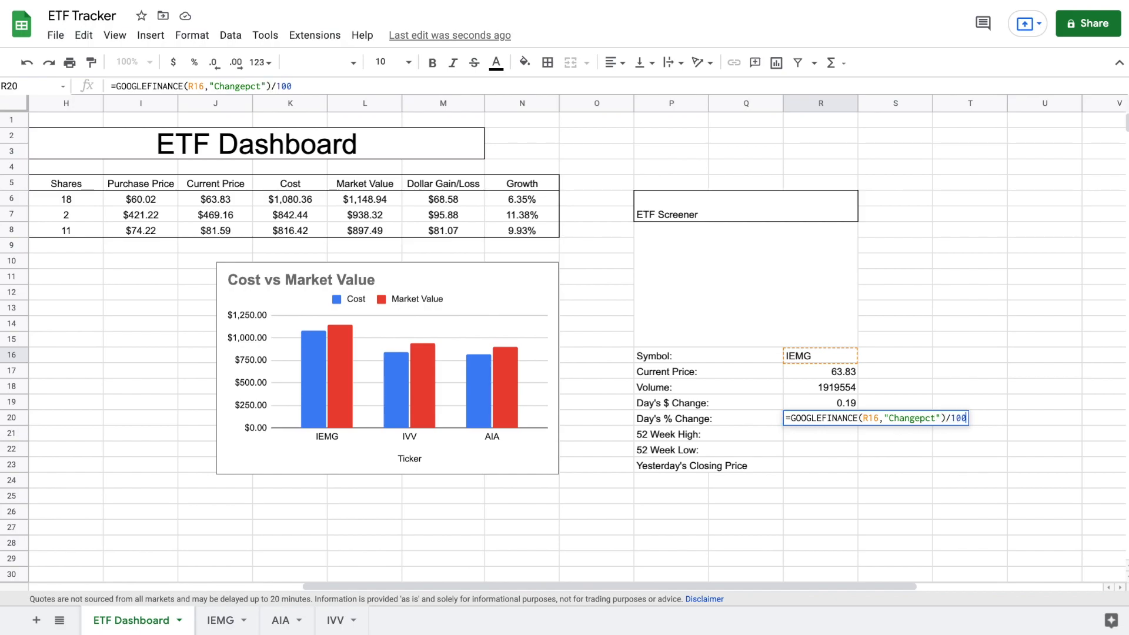
{"action": "key", "text": "Return"}
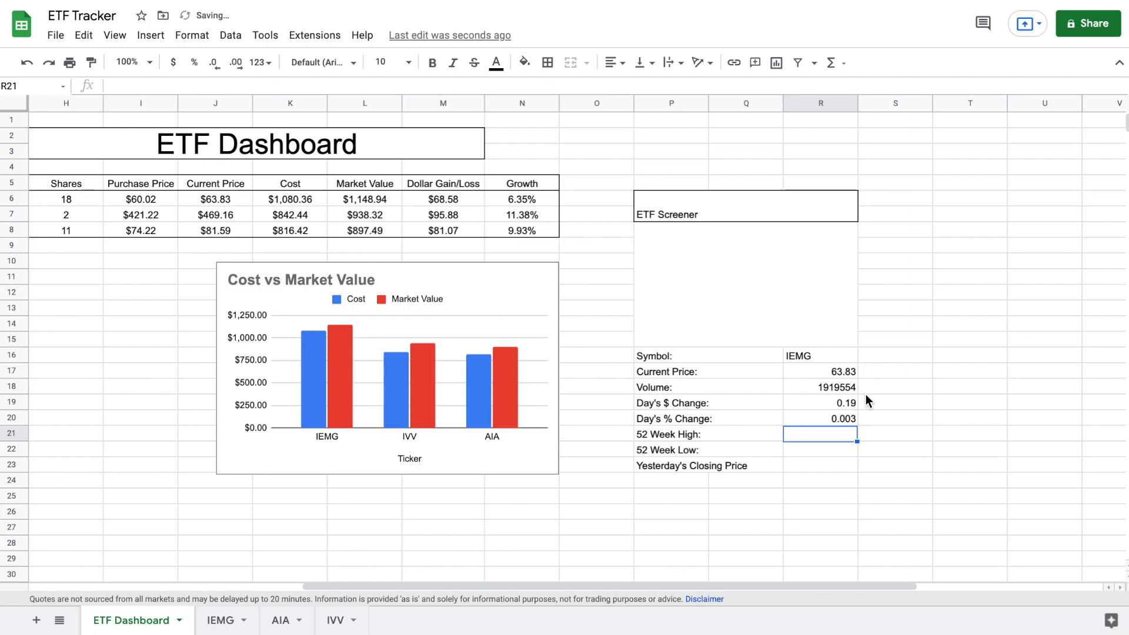
Enter the formula =GOOGLEFINANCE(R16,"High52") in cell R21 for the 52 week high.
{"action": "type", "text": "=goo"}
{"action": "left_click", "coordinate": [866, 464]}
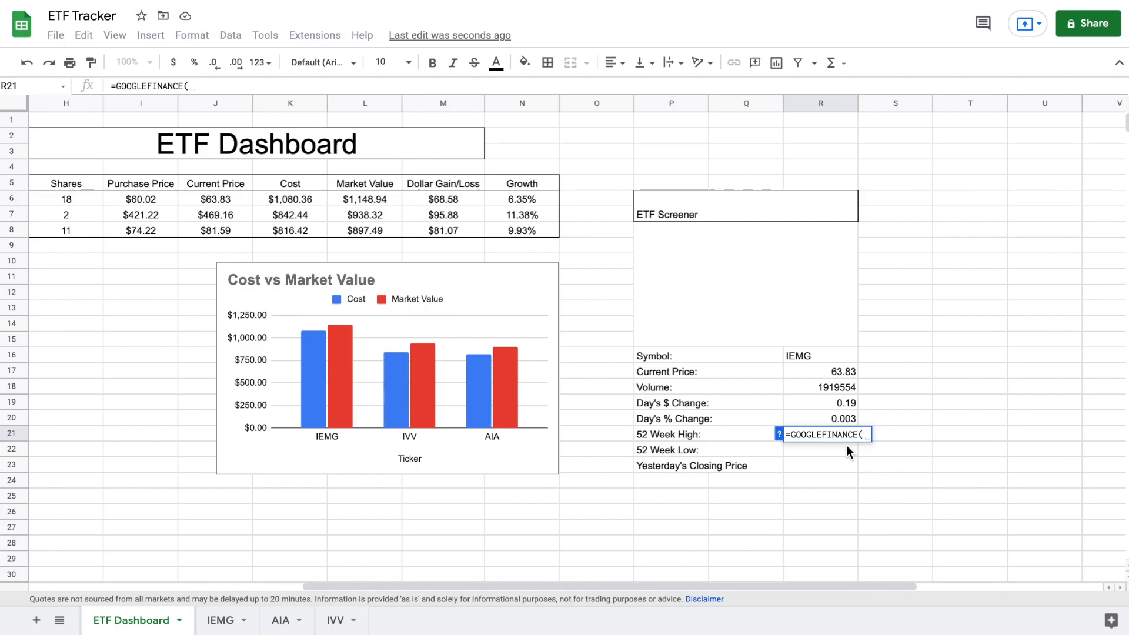
{"action": "left_click", "coordinate": [840, 351]}
{"action": "type", "text": ",\""}
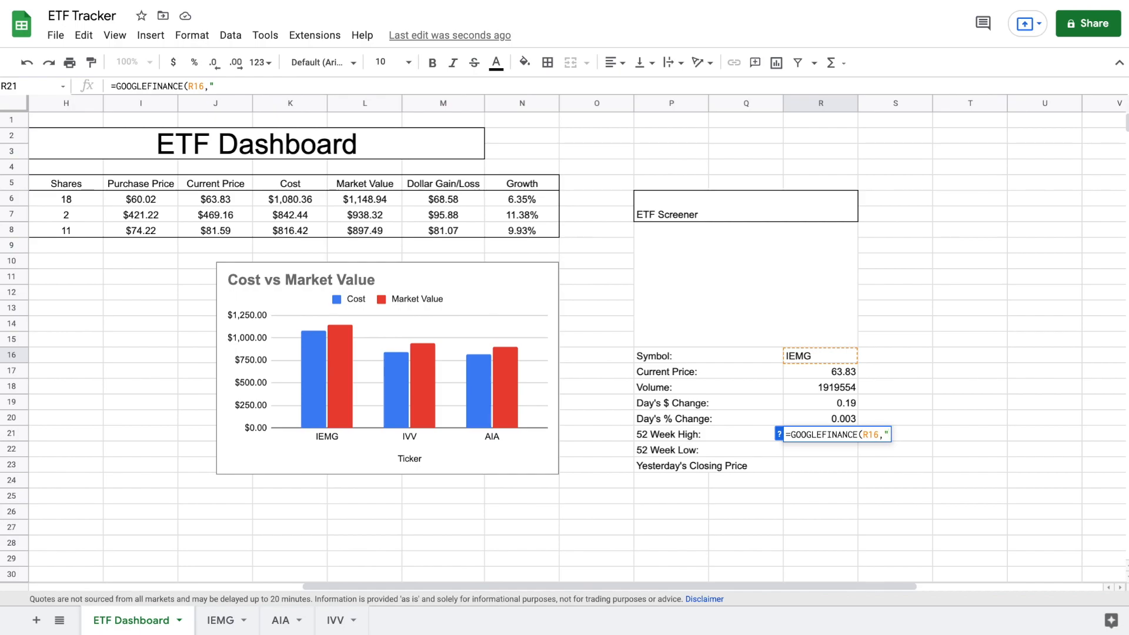
{"action": "type", "text": "High52\")"}
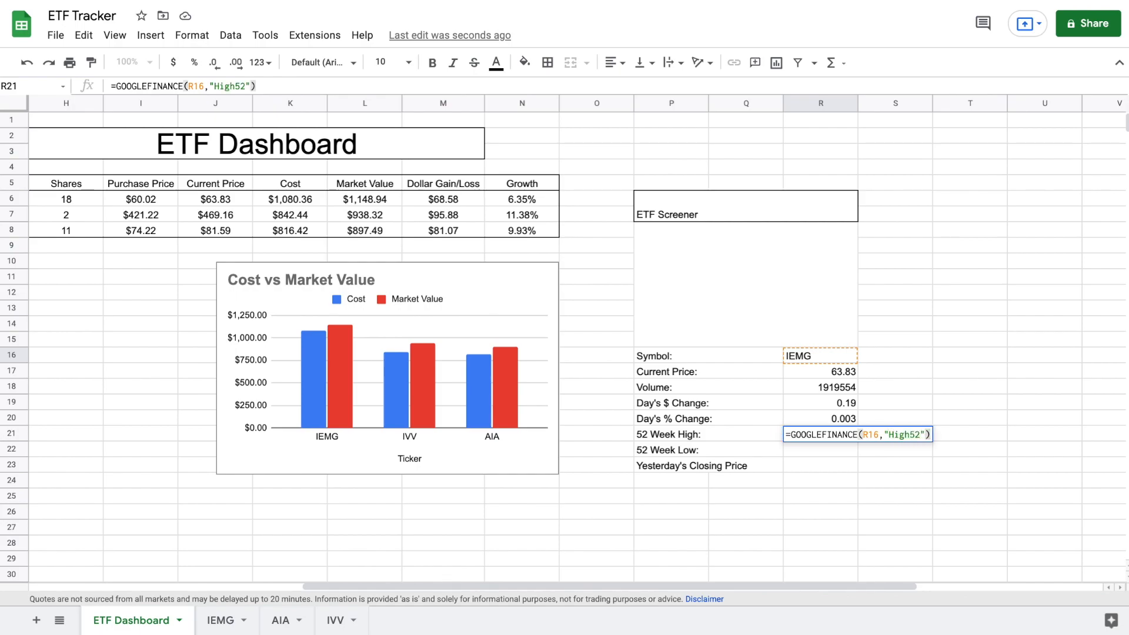
{"action": "key", "text": "Return"}
Enter the formula =GOOGLEFINANCE(R16,"LOW52") in cell R22 for the 52 week low.
{"action": "type", "text": "="}
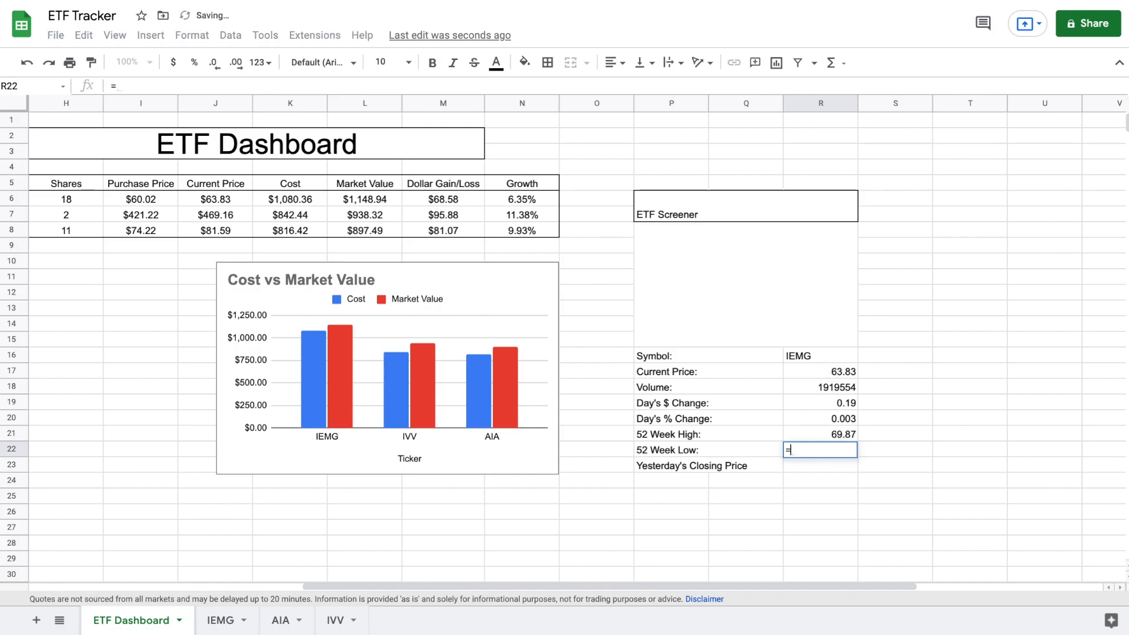
{"action": "type", "text": "goo"}
{"action": "left_click", "coordinate": [848, 469]}
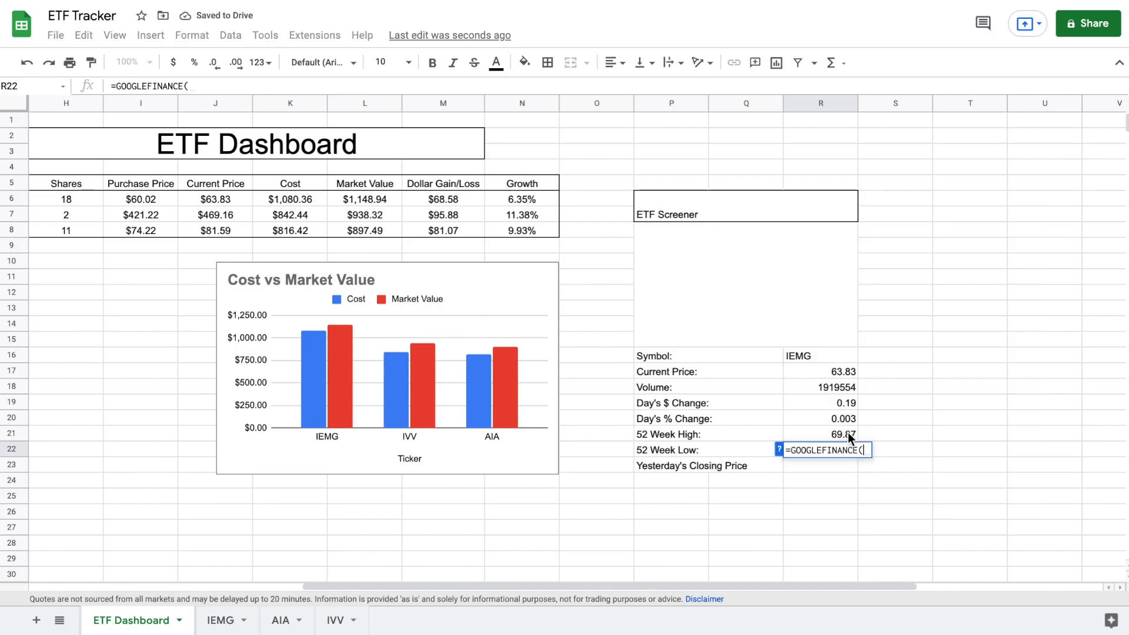
{"action": "left_click", "coordinate": [835, 351]}
{"action": "type", "text": ","}
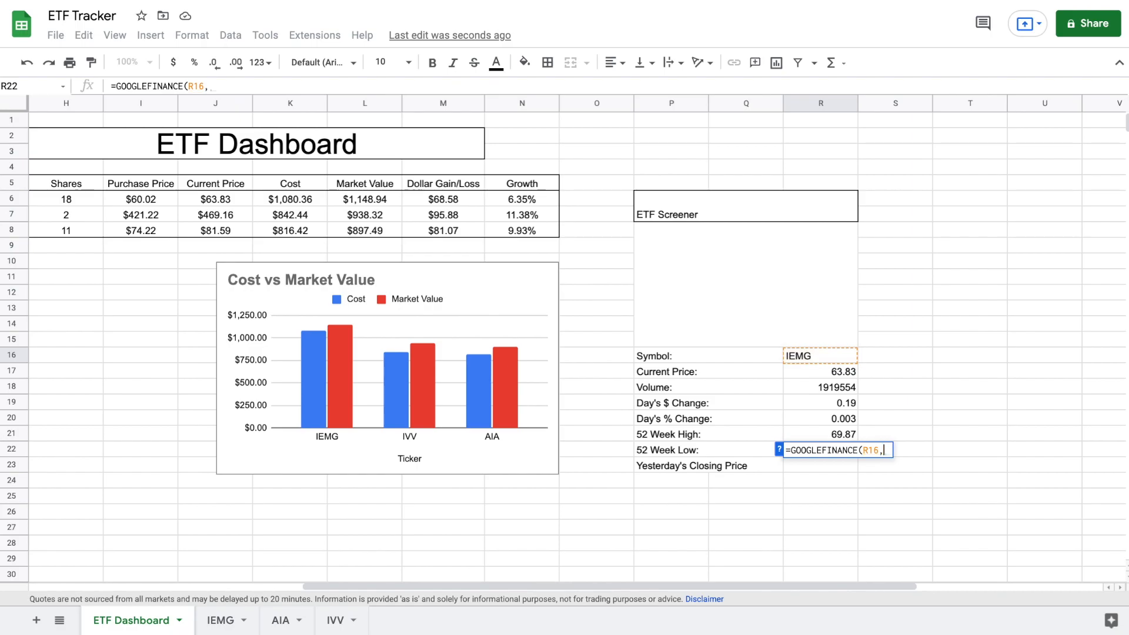
{"action": "type", "text": "\"LOW"}
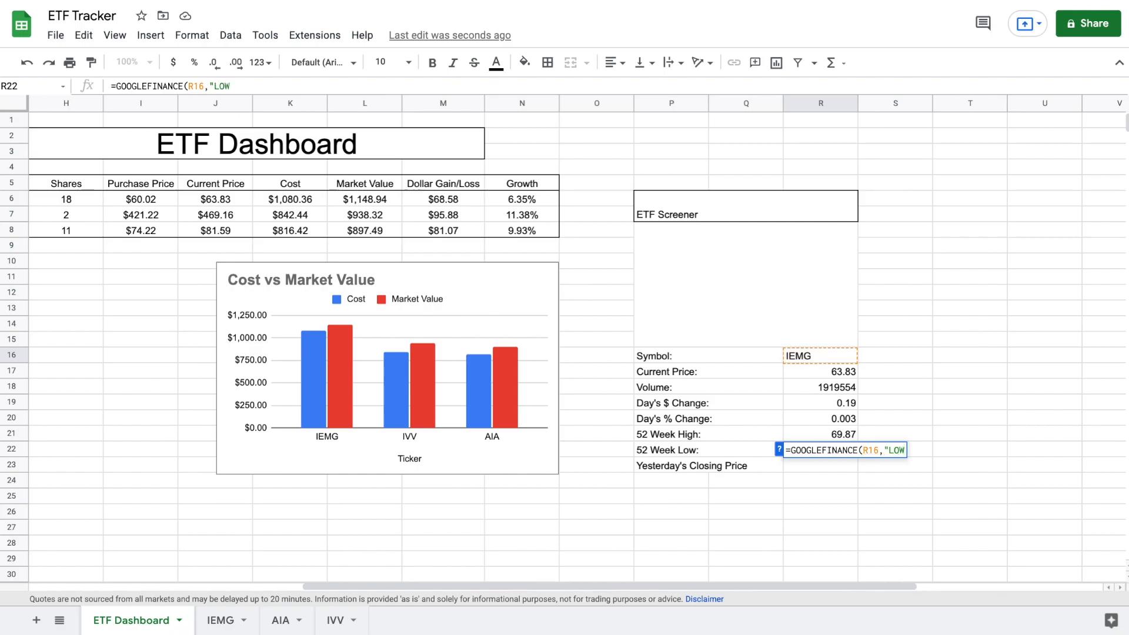
{"action": "type", "text": "52\")"}
{"action": "key", "text": "Return"}
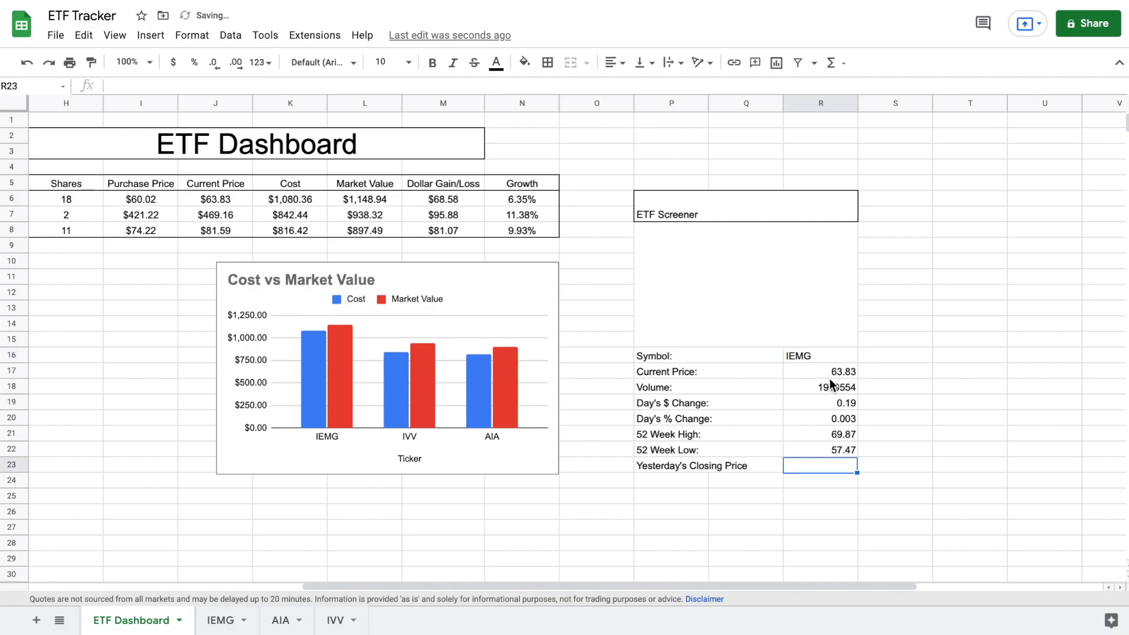
Enter the formula =GOOGLEFINANCE(R16,"closeyest") in cell R23 for yesterday's closing price.
{"action": "type", "text": "=goo"}
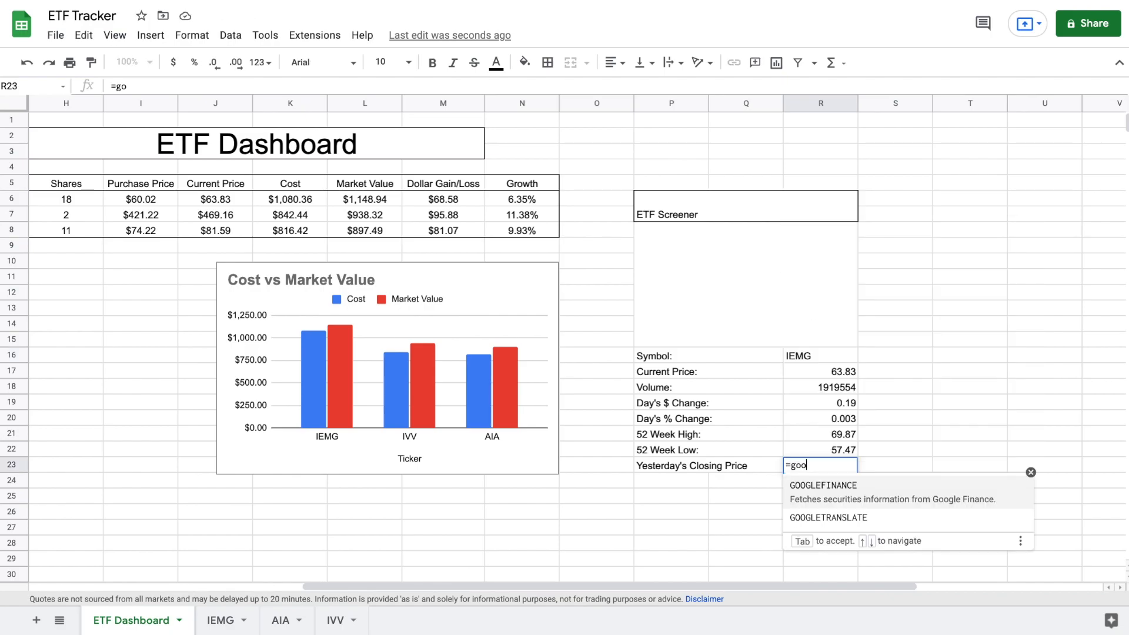
{"action": "left_click", "coordinate": [857, 494]}
{"action": "left_click", "coordinate": [828, 355]}
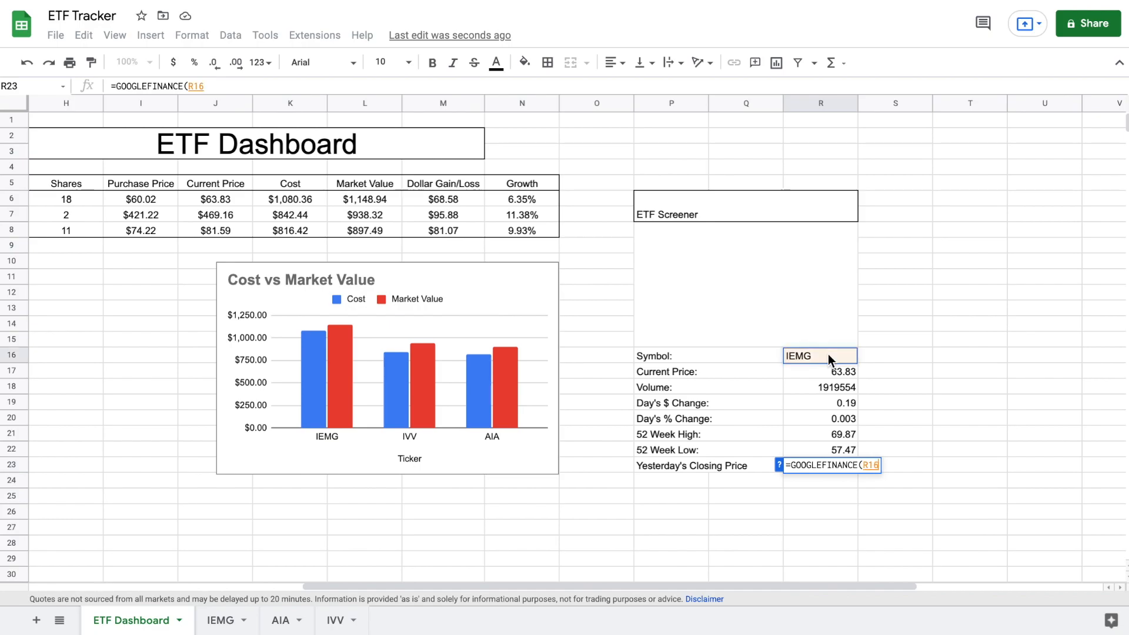
{"action": "type", "text": ",\"cl"}
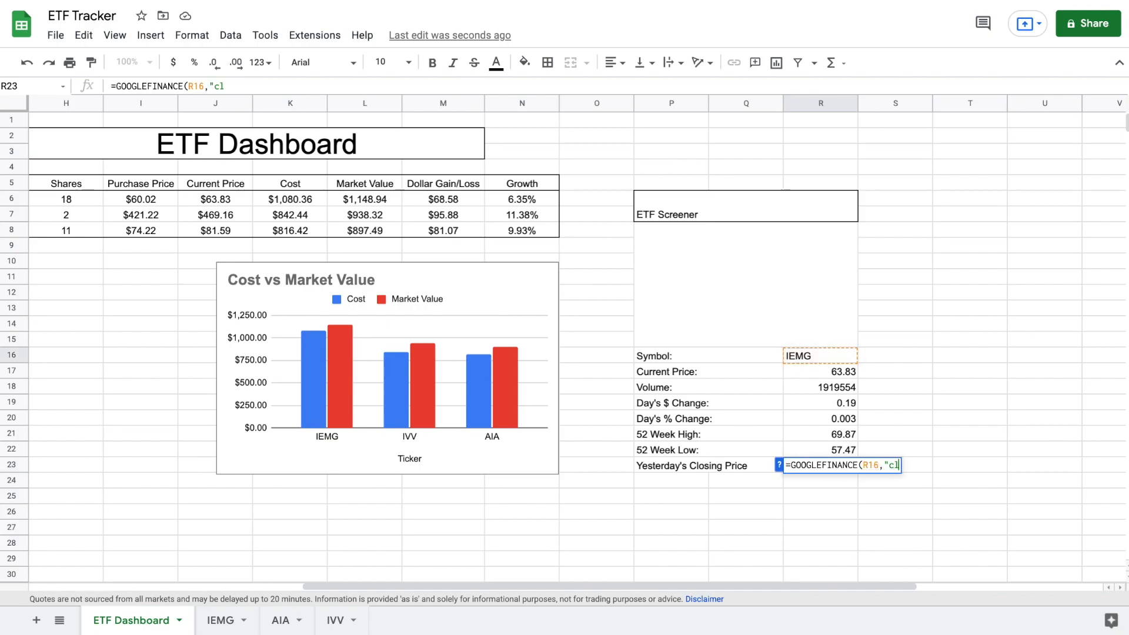
{"action": "type", "text": "oseyest\")"}
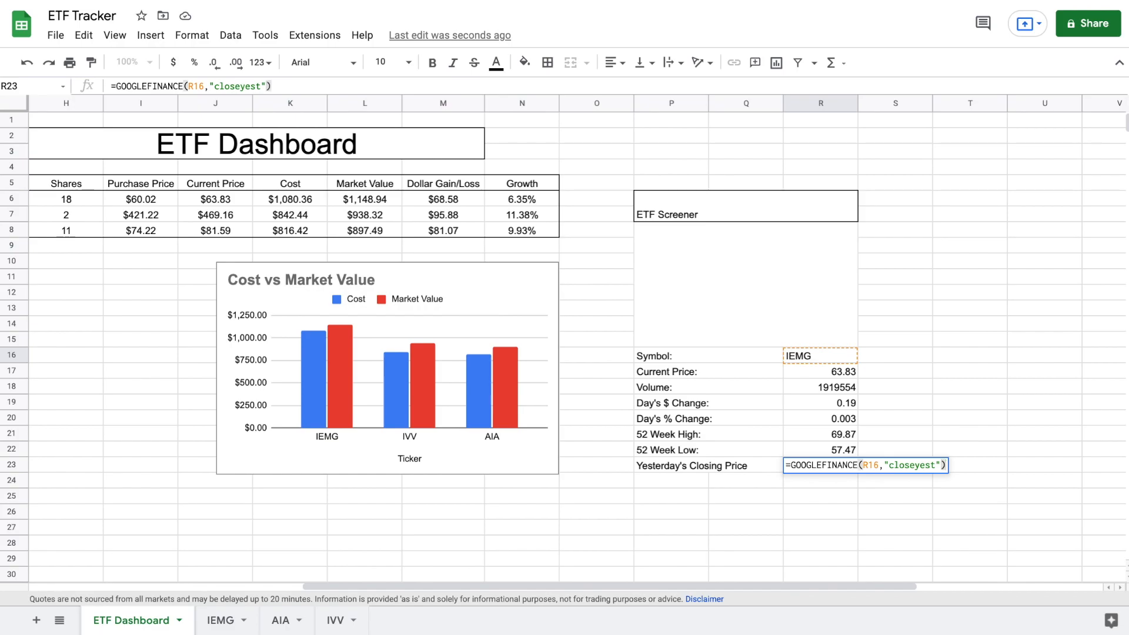
{"action": "key", "text": "Return"}
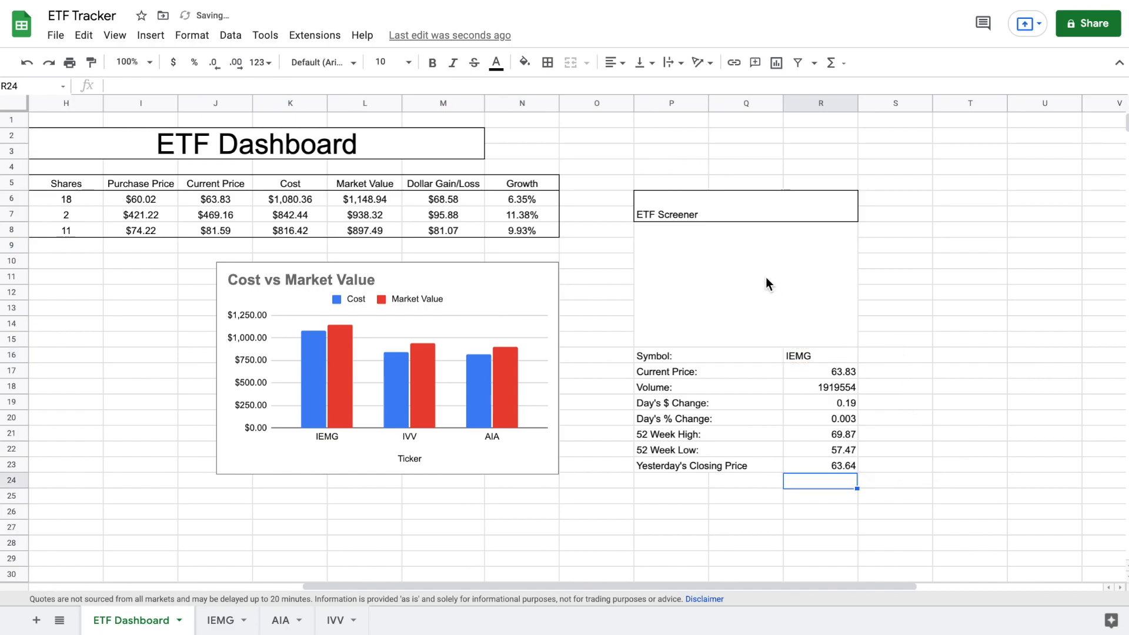
Center the contents of the ETF Screener range P6:R23 horizontally.
{"action": "left_click_drag", "start_coordinate": [750, 209], "coordinate": [781, 464]}
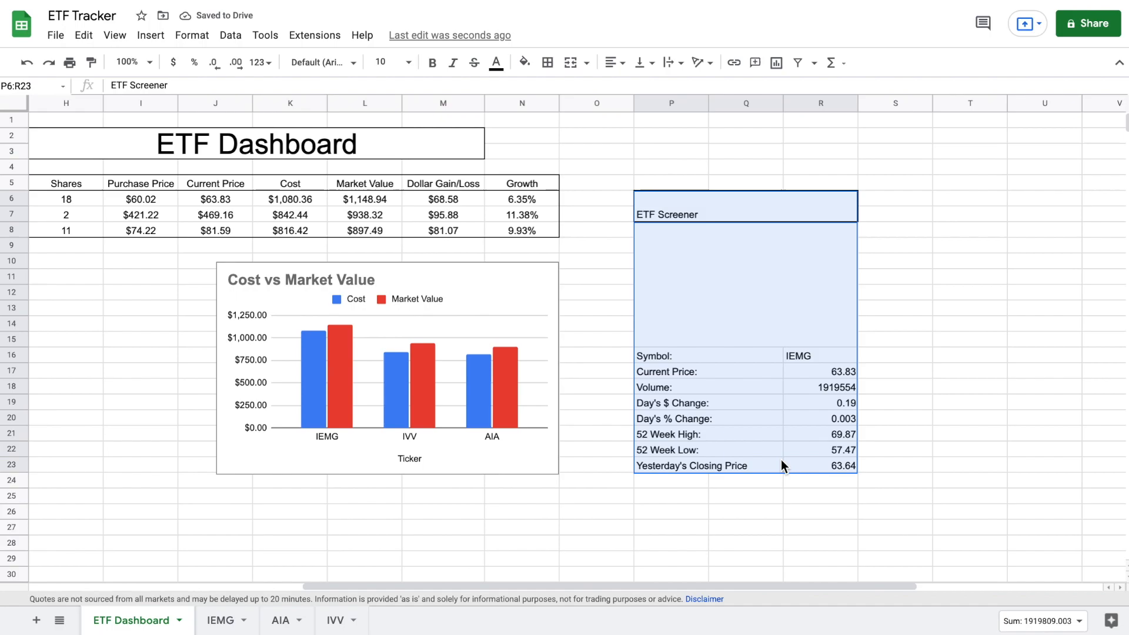
{"action": "left_click", "coordinate": [615, 62]}
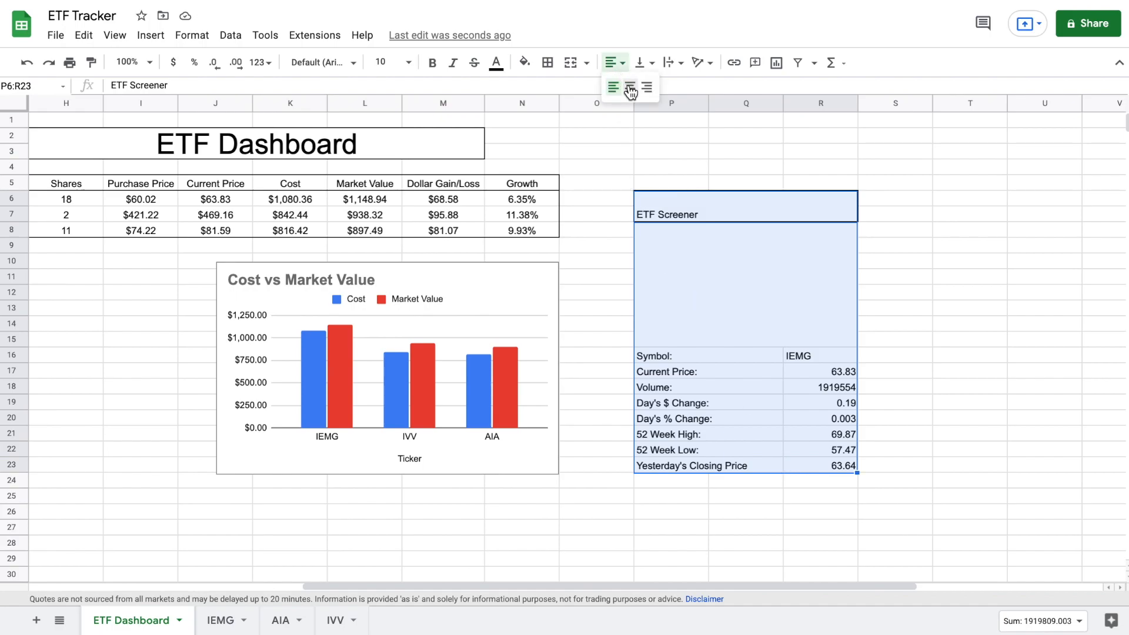
{"action": "left_click", "coordinate": [630, 88]}
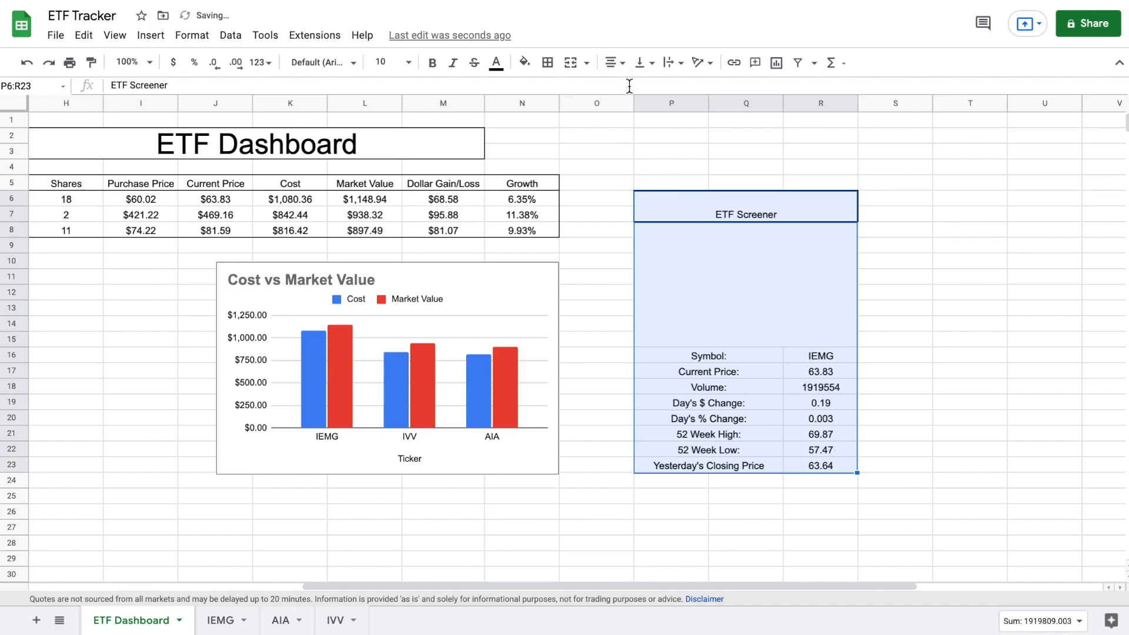
Align the ETF Screener title vertically to the middle of its merged cell and set its font size to 24.
{"action": "left_click", "coordinate": [715, 206]}
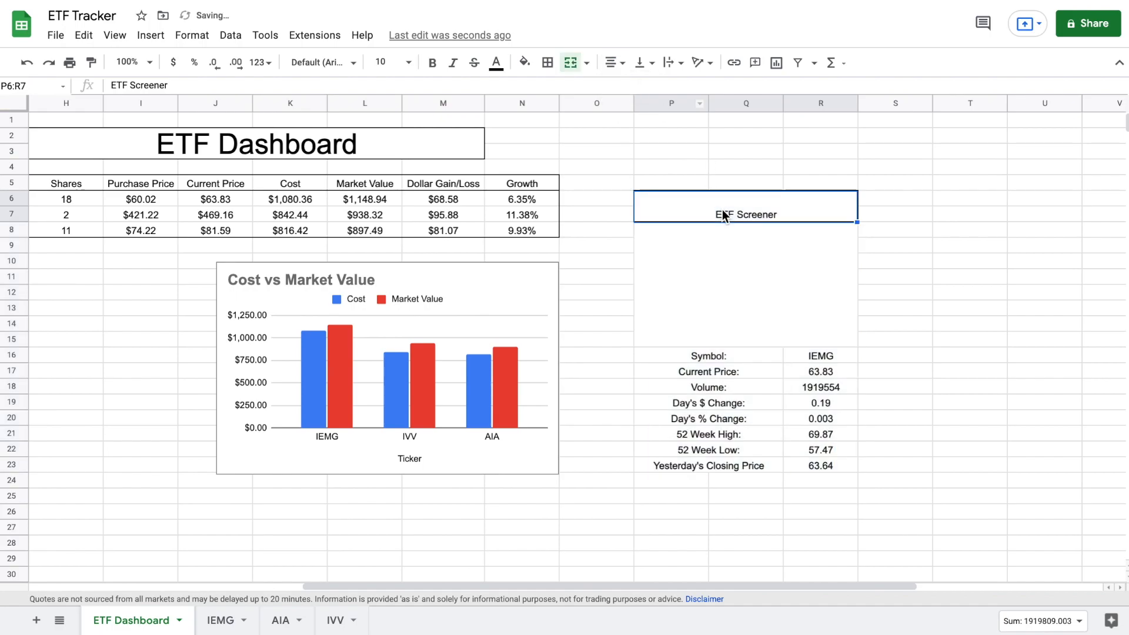
{"action": "left_click", "coordinate": [651, 65]}
{"action": "left_click", "coordinate": [660, 89]}
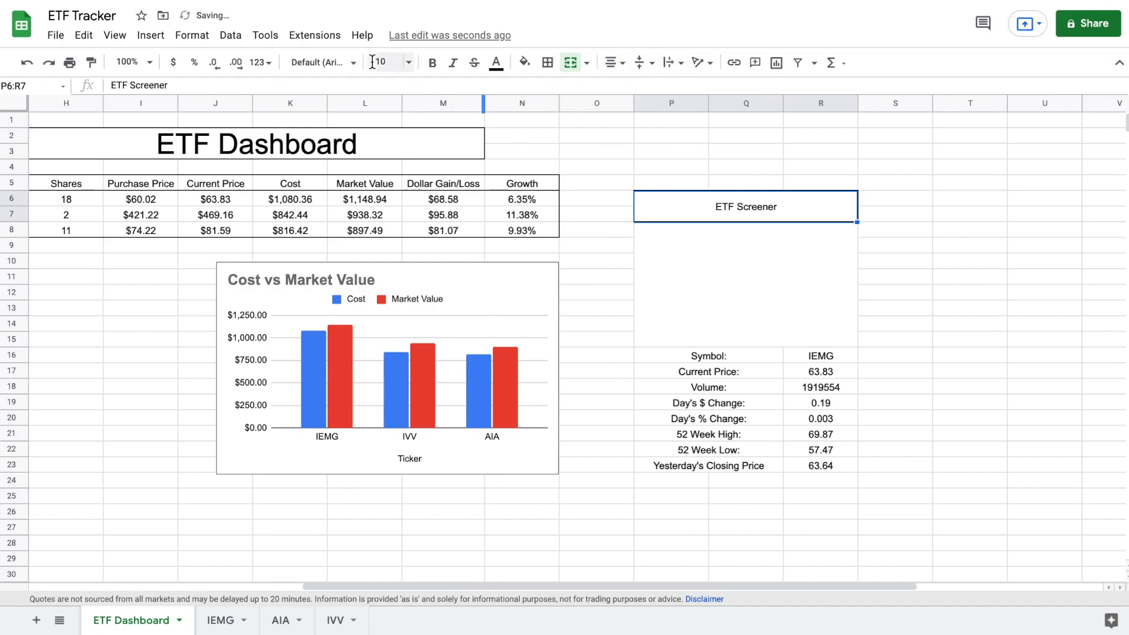
{"action": "left_click", "coordinate": [408, 62]}
{"action": "left_click", "coordinate": [390, 299]}
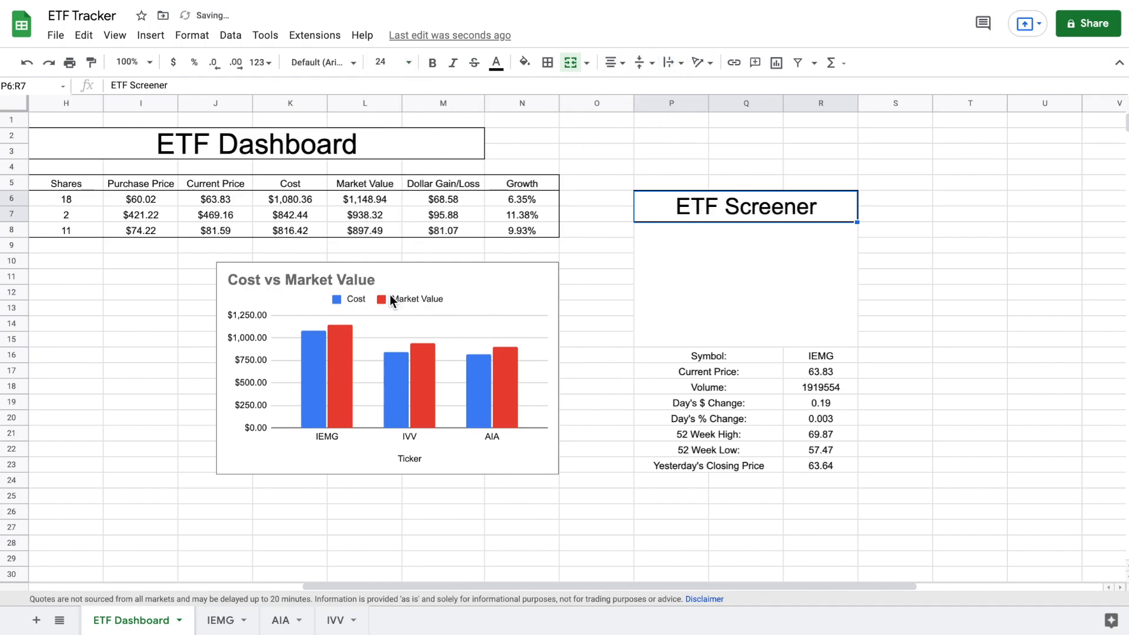
Enter =(SPARKLINE(index(GOOGLEFINANCE(R16,"Price",today()-364,today()),,2),{"Charttype","column";"color","purple"})) in the merged cell P8:R15.
{"action": "left_click", "coordinate": [743, 288]}
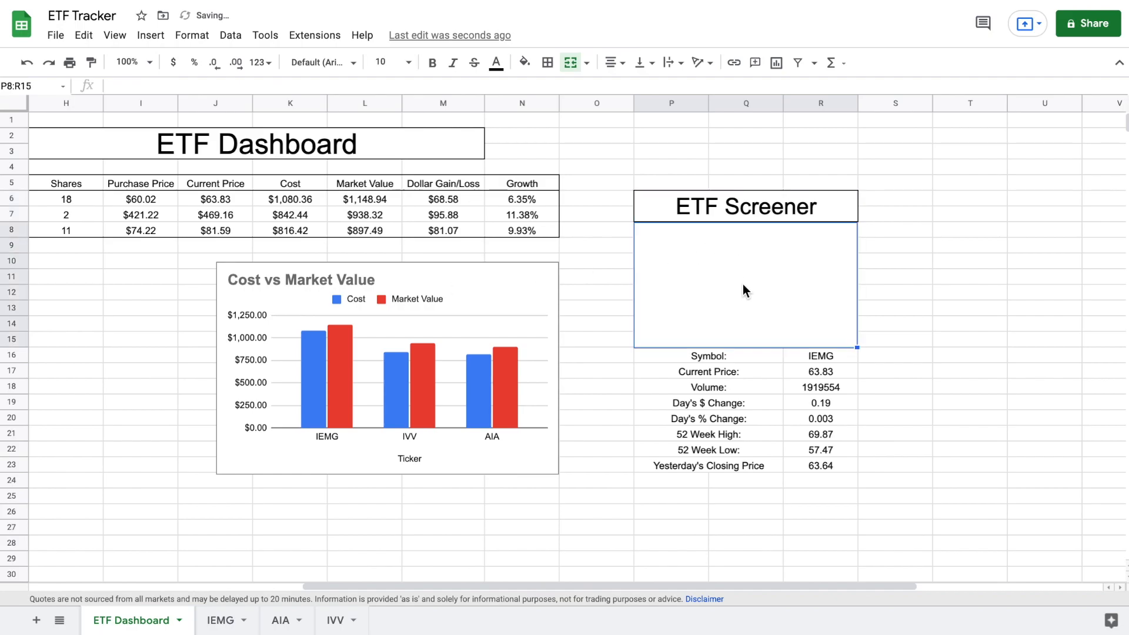
{"action": "type", "text": "="}
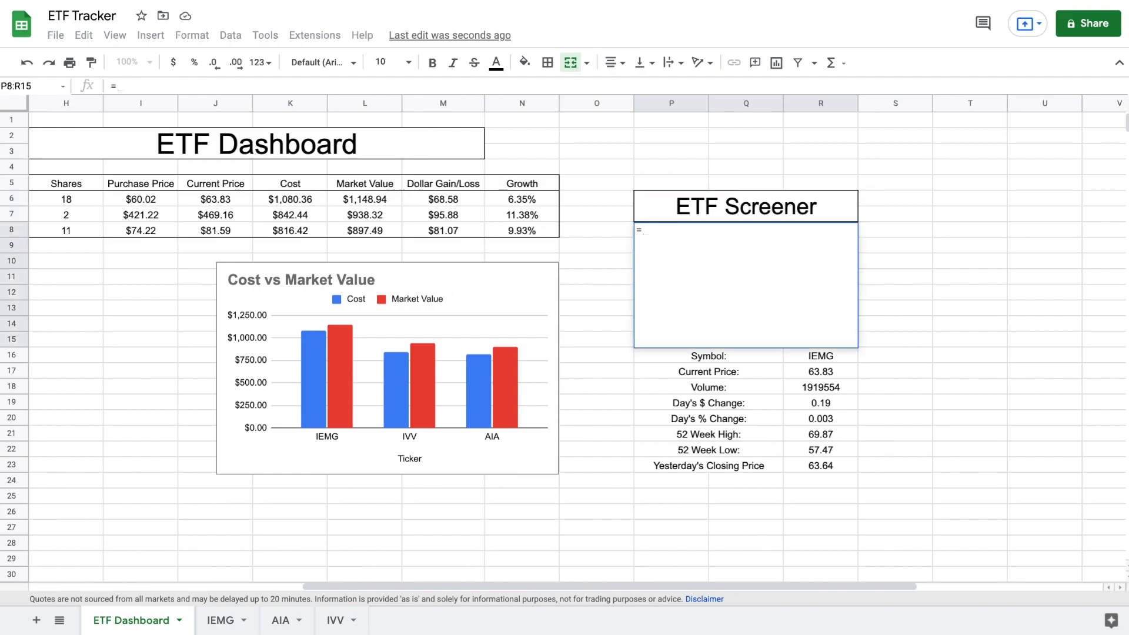
{"action": "type", "text": "(SPARKLINE(index(GOOGLEFINANCE(R16,\"Price\",today()-364,today()),,2),{\"Charttype\",\"column\";\"color\",\"purple\"}))"}
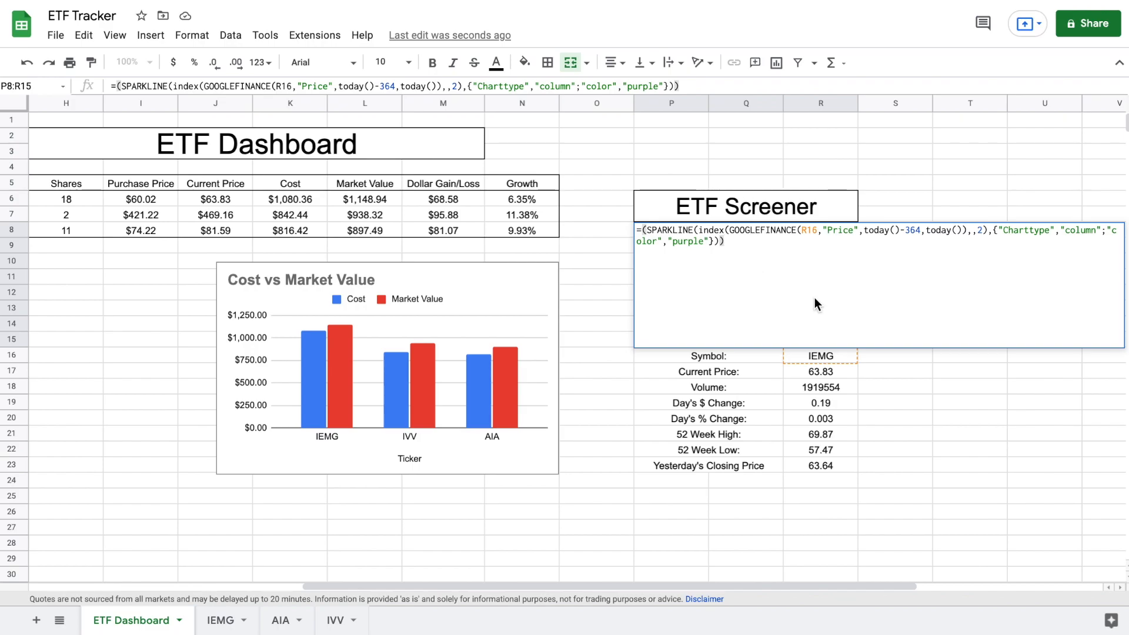
{"action": "key", "text": "Return"}
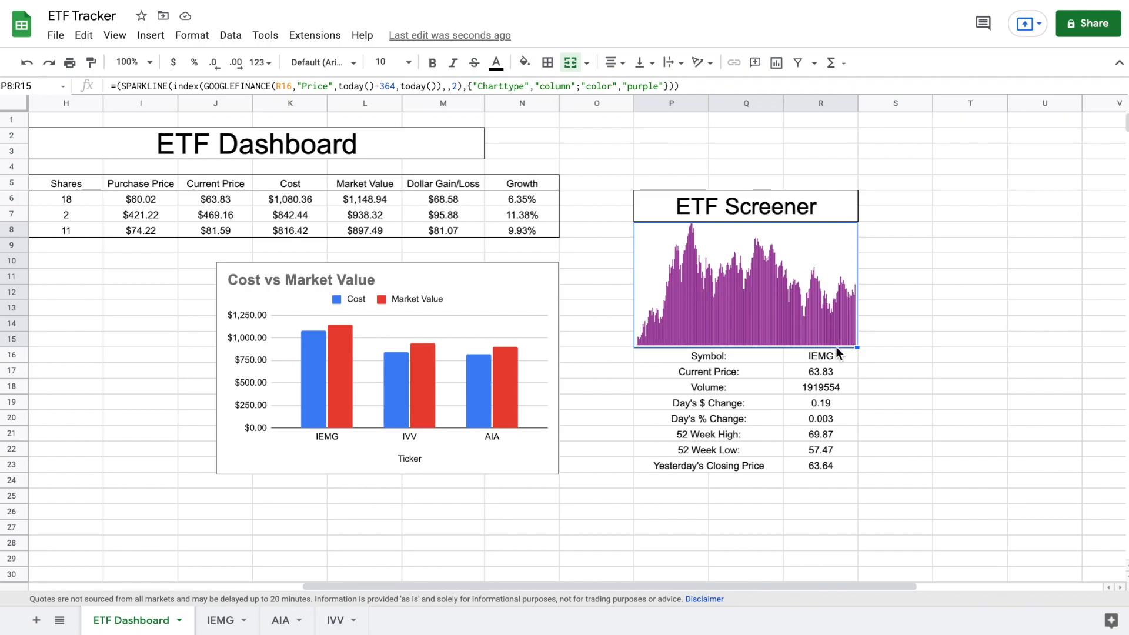
Change the screener's symbol in cell R16 to SPY.
{"action": "left_click", "coordinate": [837, 361]}
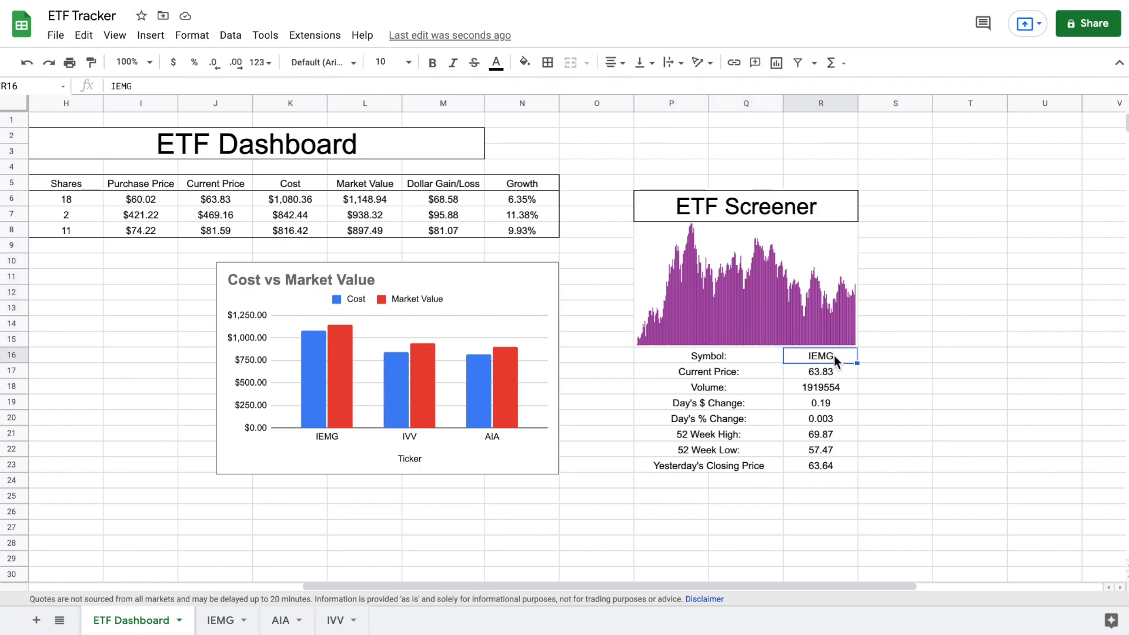
{"action": "type", "text": "SPY"}
{"action": "key", "text": "Return"}
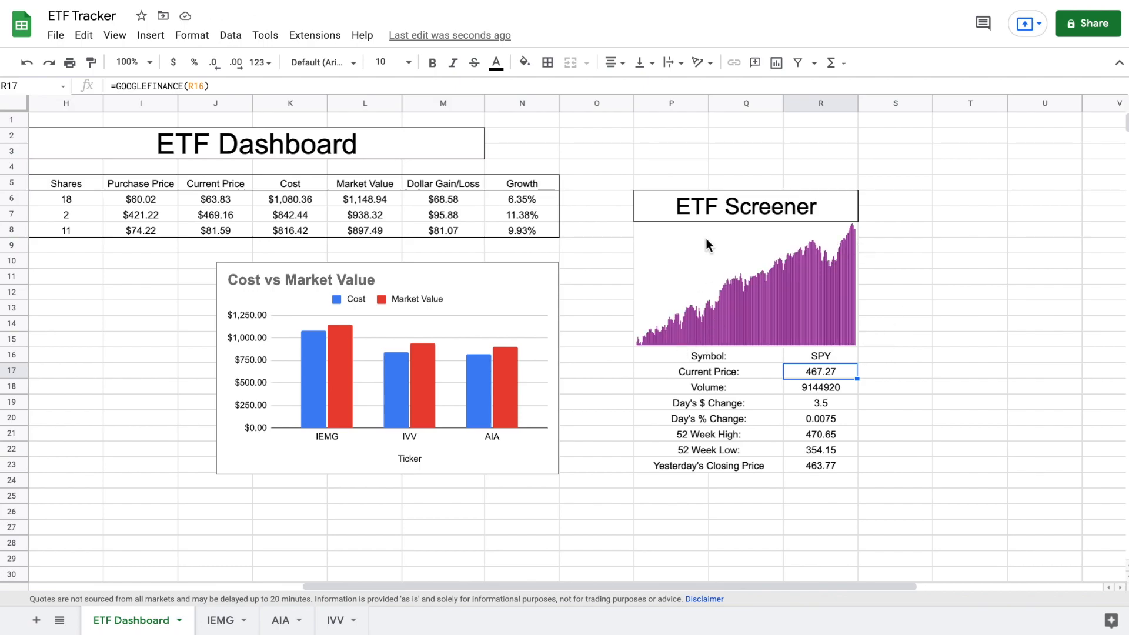
Add outer borders around the sparkline cell P8:R15 and around the screener data range P16:R23.
{"action": "left_click", "coordinate": [702, 259]}
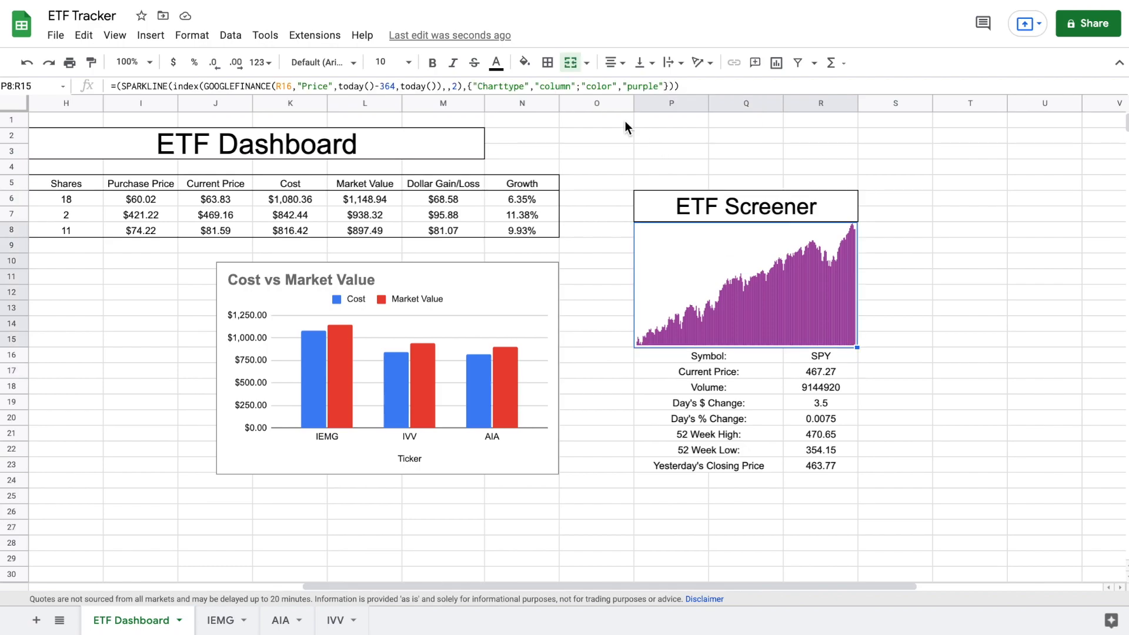
{"action": "left_click", "coordinate": [548, 63]}
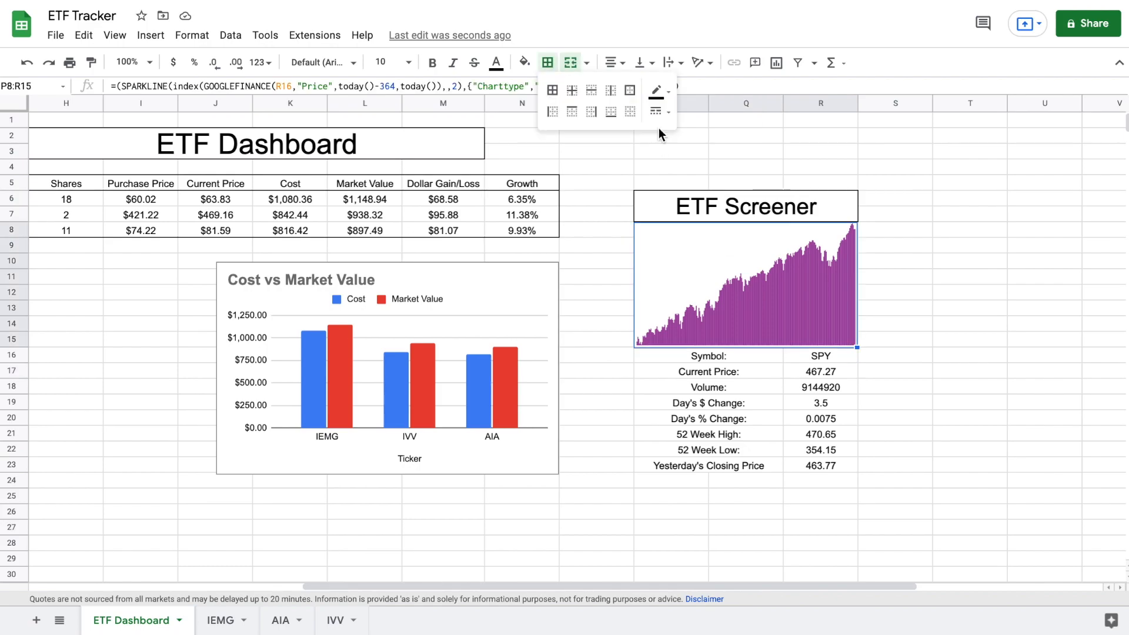
{"action": "left_click", "coordinate": [629, 90]}
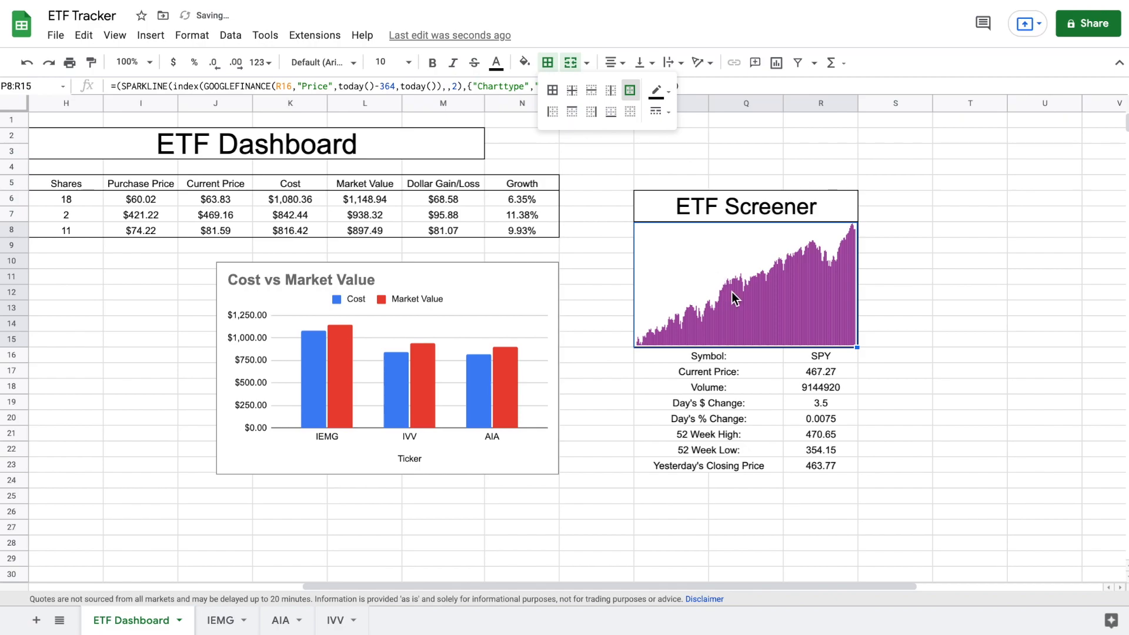
{"action": "left_click_drag", "start_coordinate": [740, 356], "coordinate": [821, 467]}
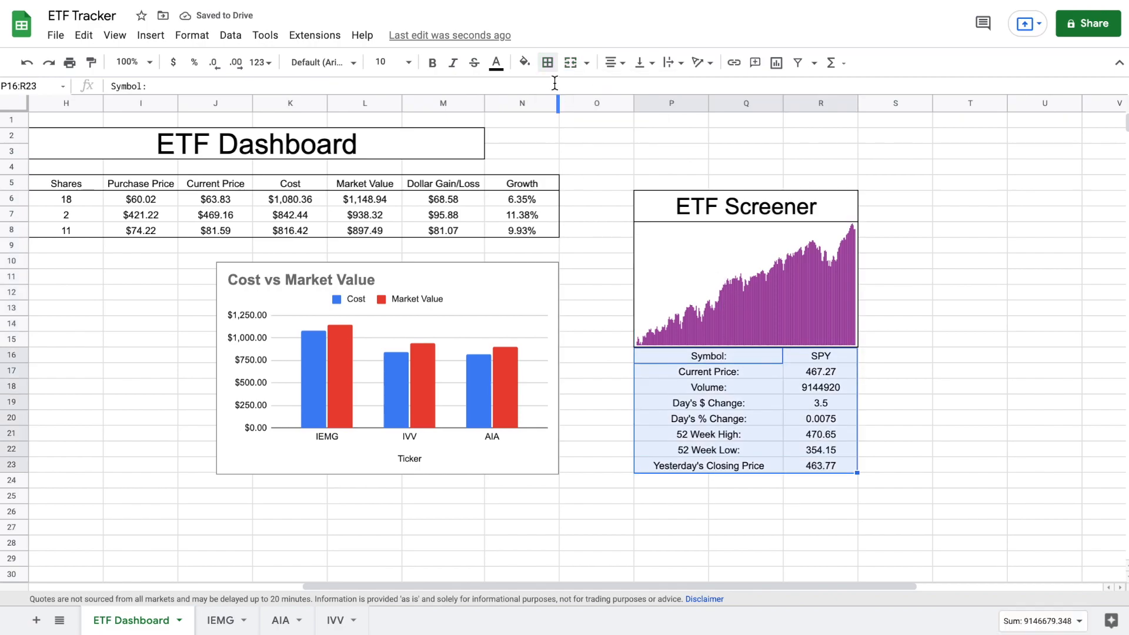
{"action": "left_click", "coordinate": [548, 63]}
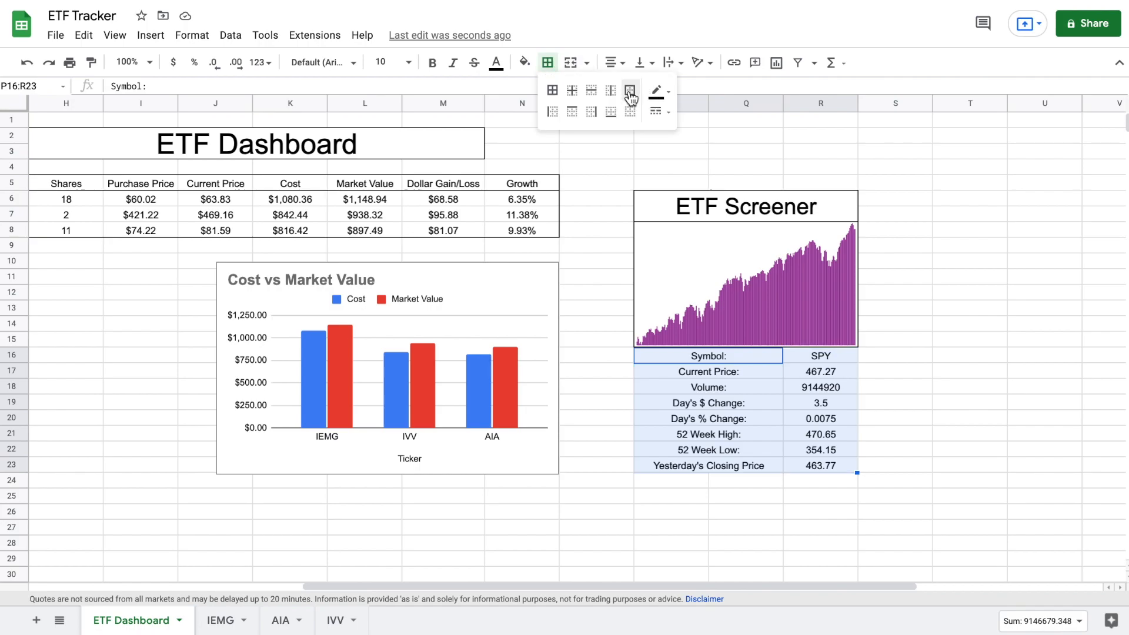
{"action": "left_click", "coordinate": [630, 91]}
{"action": "left_click", "coordinate": [871, 227]}
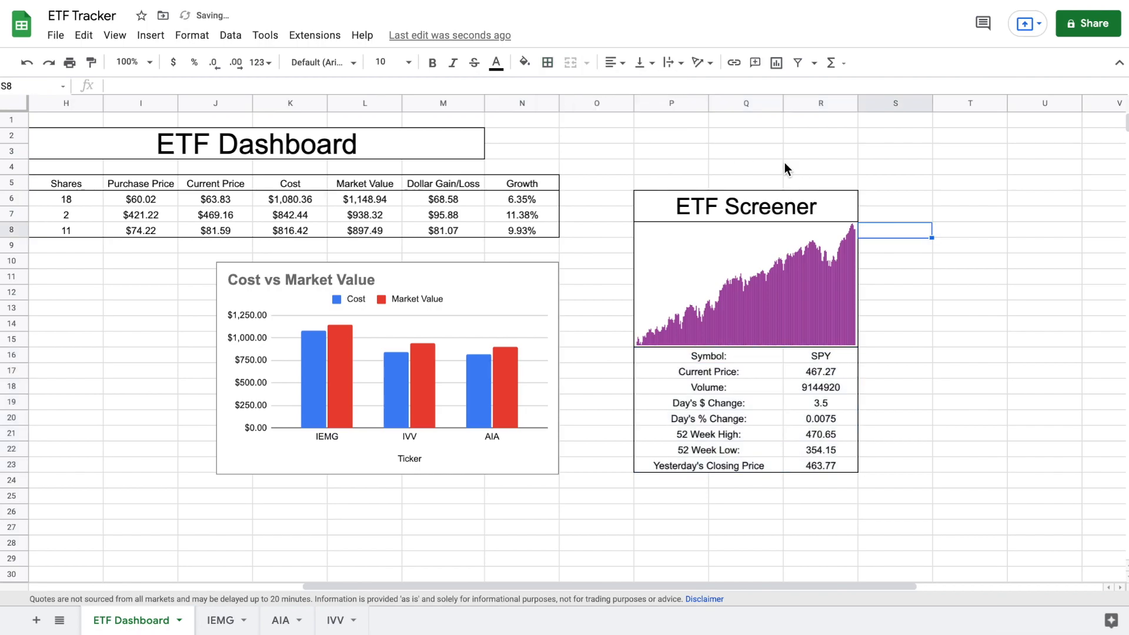
Set the sheet zoom to 75% so that the portfolio totals, holdings table, chart and screener fit in one view.
{"action": "scroll", "coordinate": [784, 162], "scroll_direction": "left", "scroll_amount": 3}
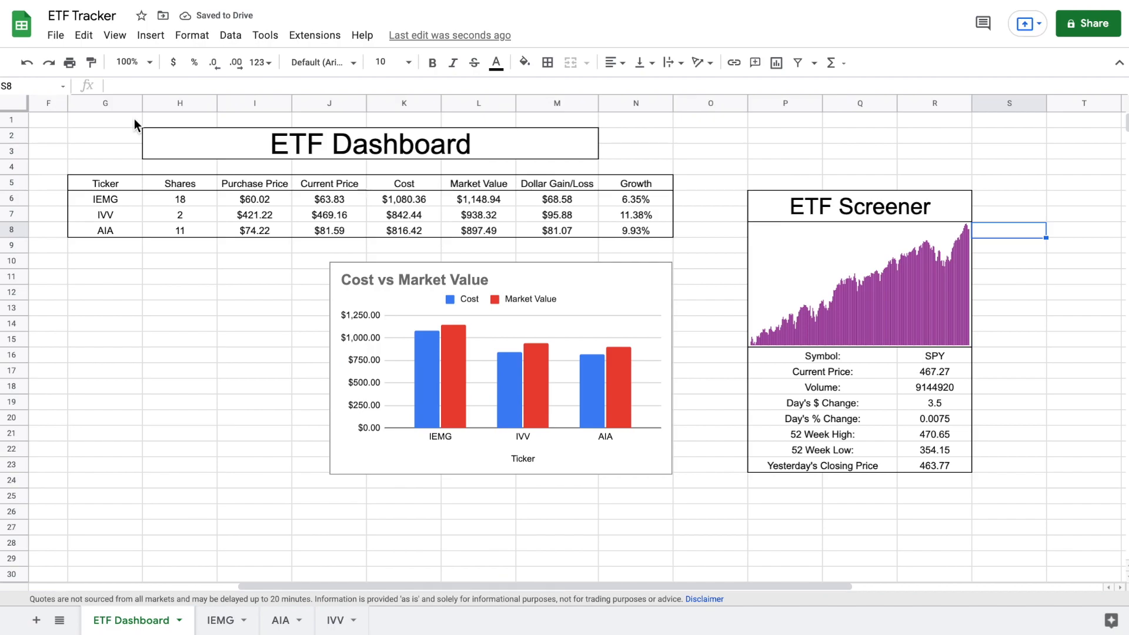
{"action": "left_click", "coordinate": [150, 62]}
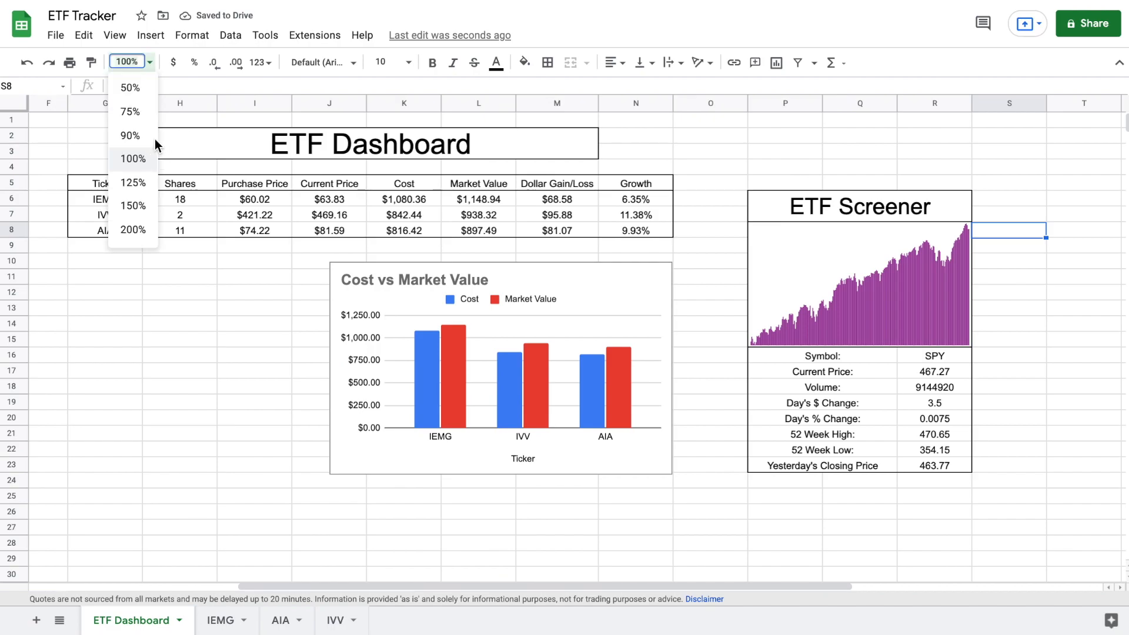
{"action": "left_click", "coordinate": [140, 115]}
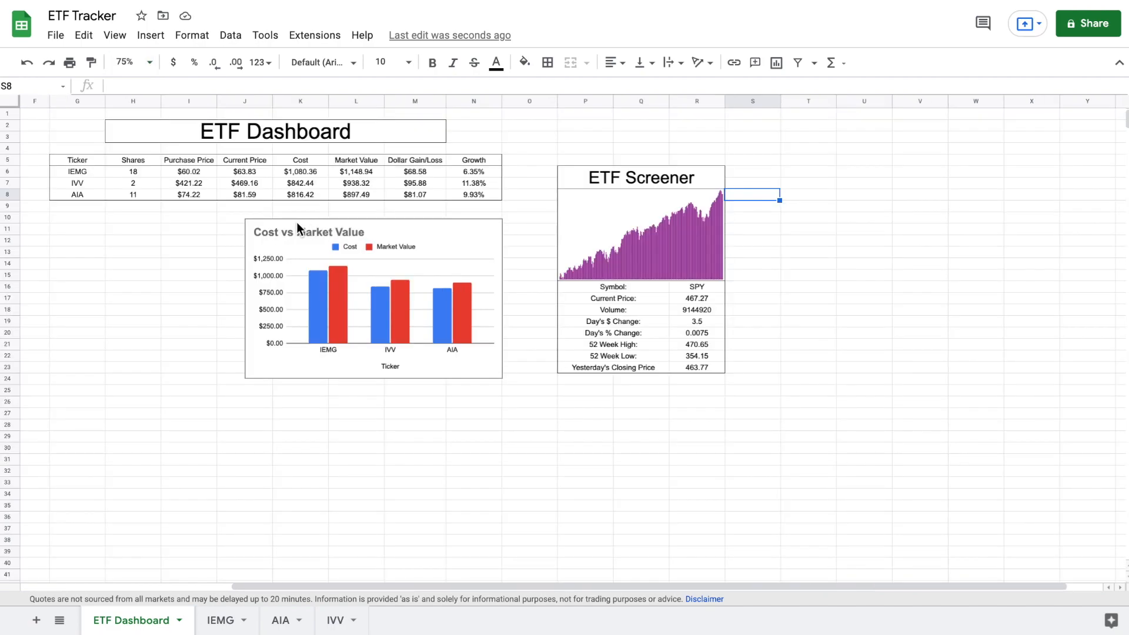
{"action": "scroll", "coordinate": [333, 239], "scroll_direction": "left", "scroll_amount": 6}
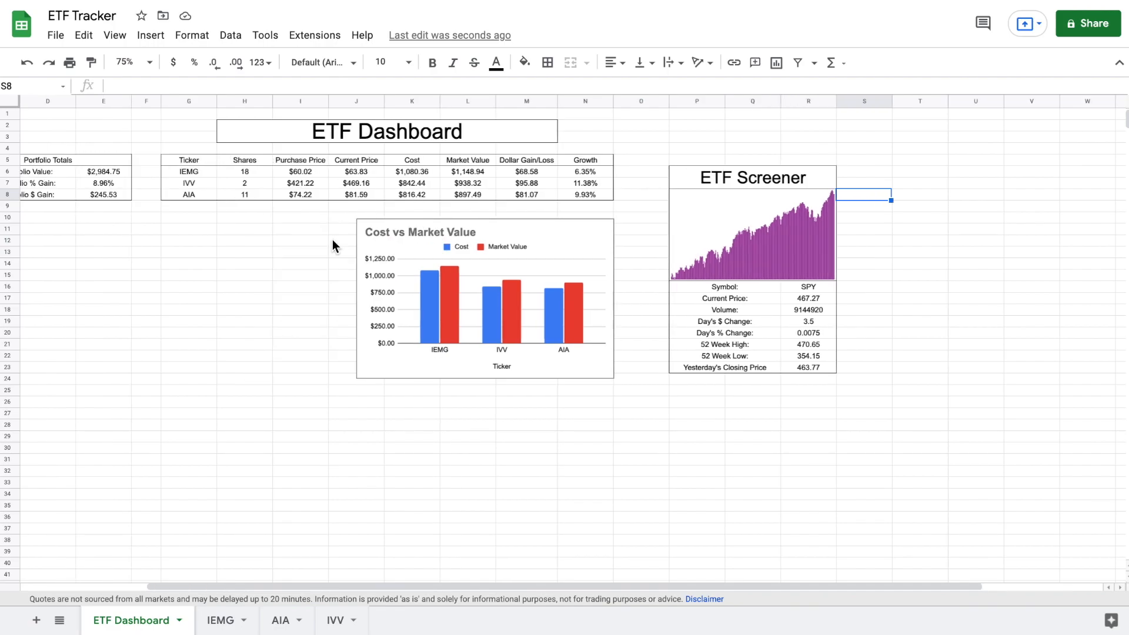
{"action": "scroll", "coordinate": [333, 241], "scroll_direction": "left", "scroll_amount": 2}
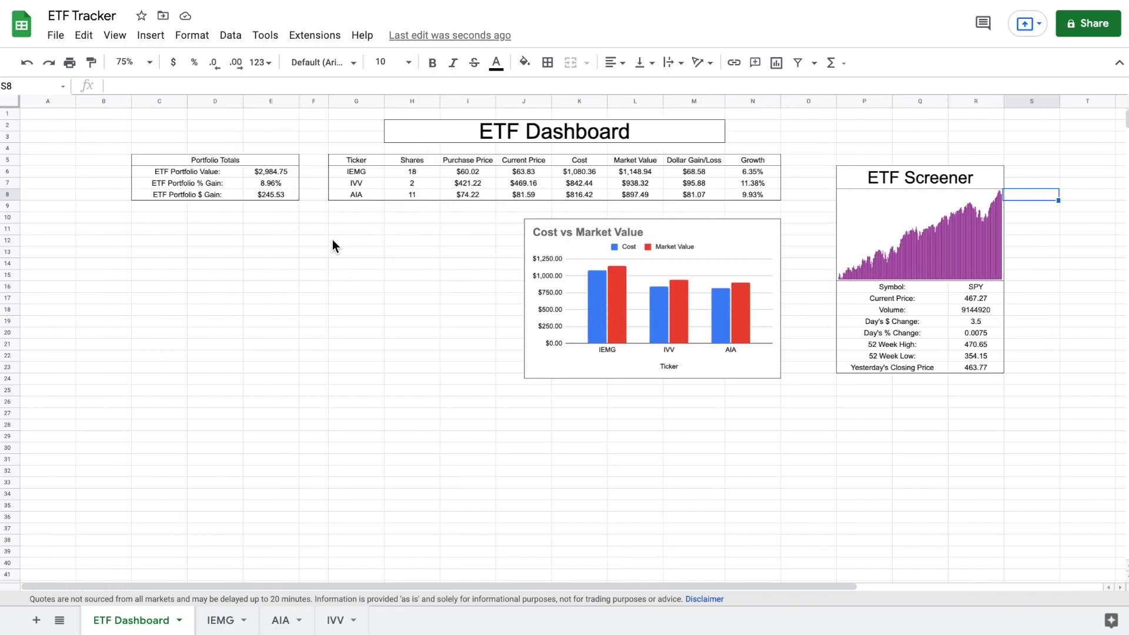
{"action": "scroll", "coordinate": [333, 245], "scroll_direction": "right", "scroll_amount": 2}
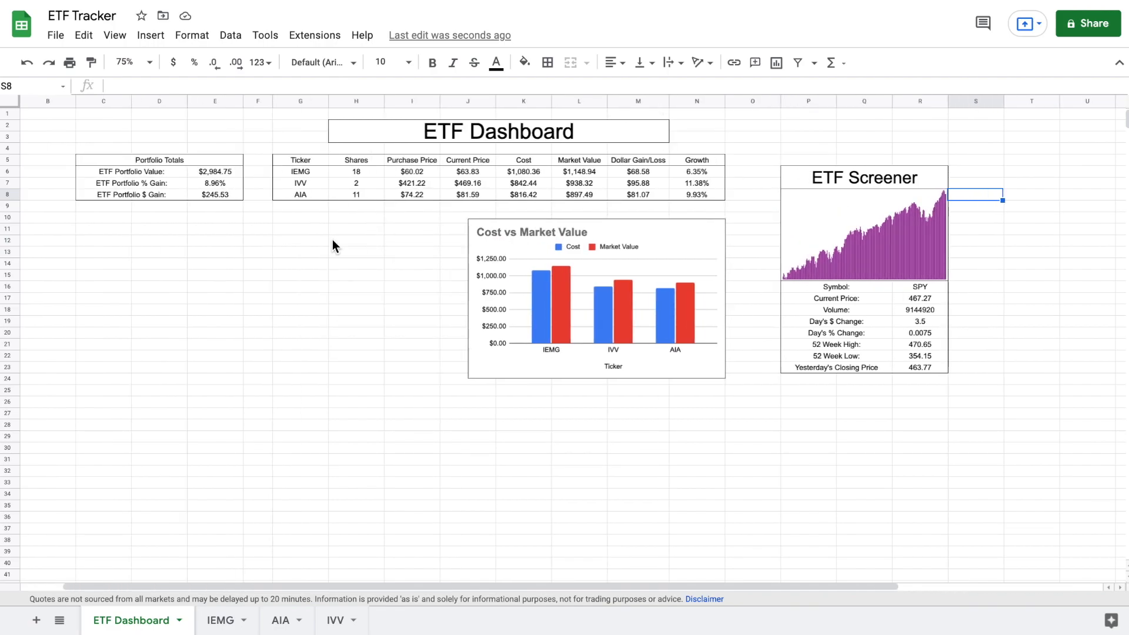
{"action": "left_click", "coordinate": [742, 140]}
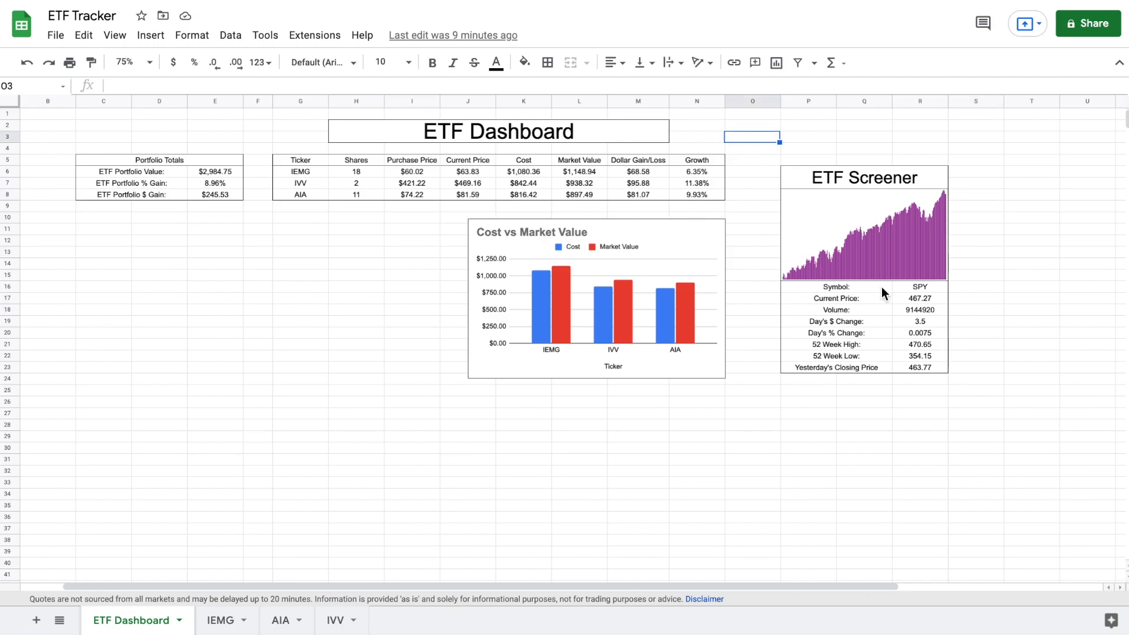
Format the screener's Day's % Change in R20 as a percentage and cells R17:R19 and R21:R23 as currency.
{"action": "left_click", "coordinate": [933, 330]}
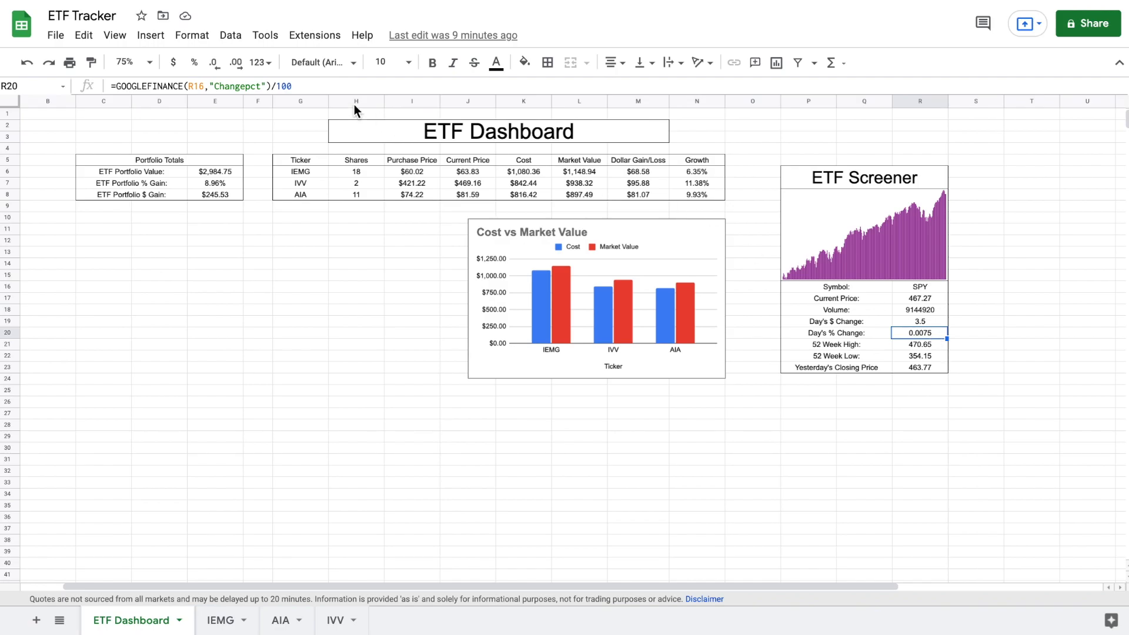
{"action": "left_click", "coordinate": [194, 63]}
{"action": "left_click_drag", "start_coordinate": [923, 297], "coordinate": [933, 365]}
{"action": "left_click", "coordinate": [173, 63]}
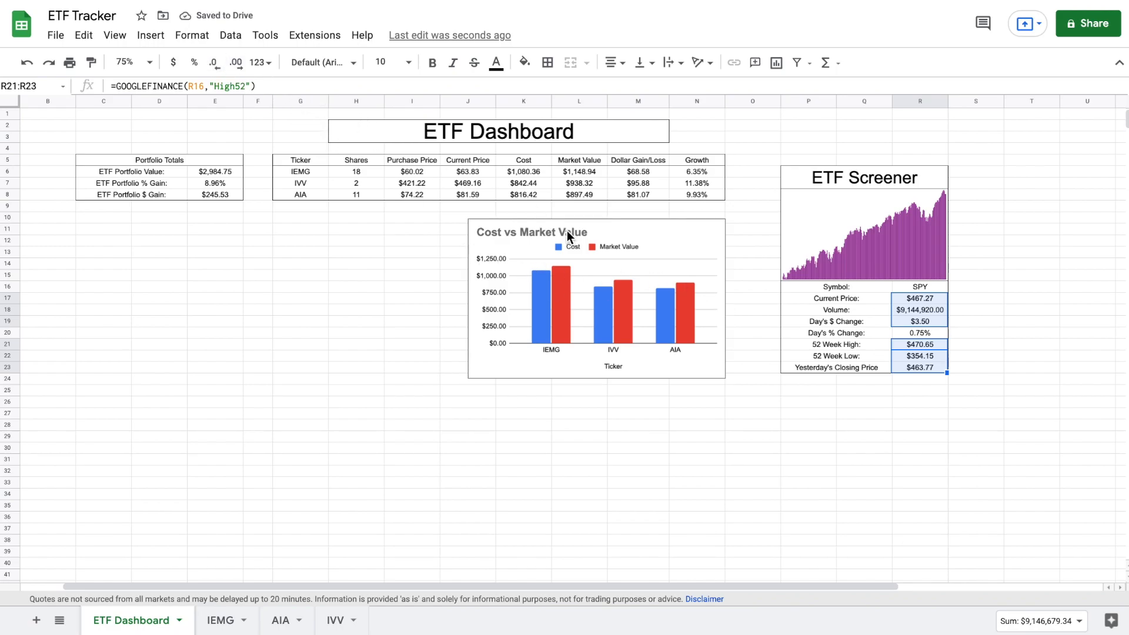
Reduce the screener's Volume in cell R18 to no decimal places.
{"action": "left_click", "coordinate": [913, 312]}
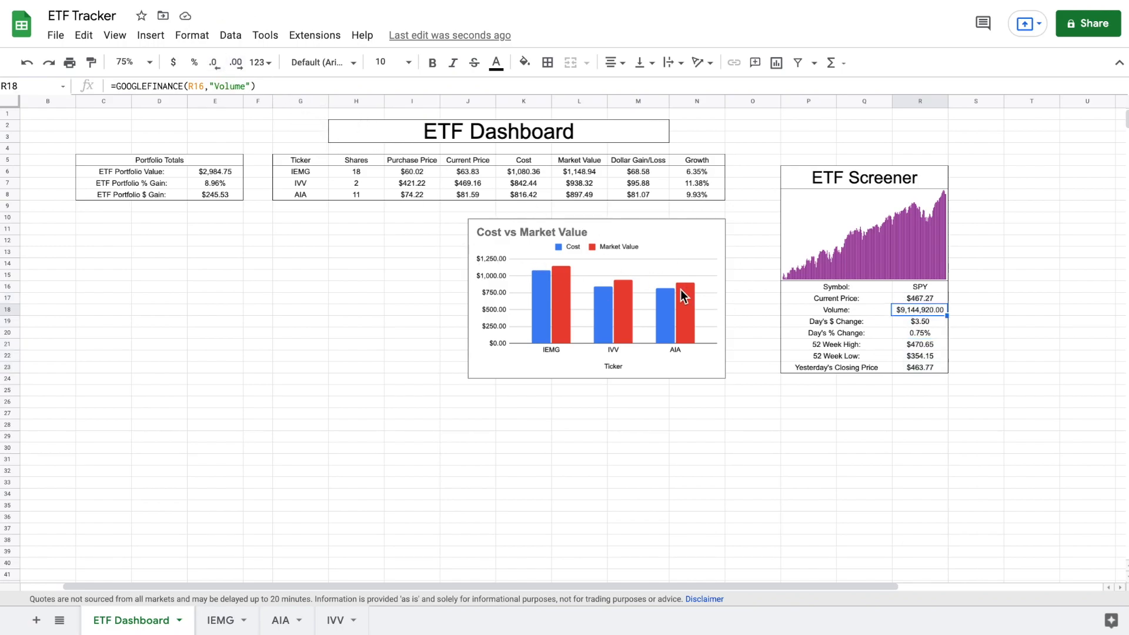
{"action": "left_click", "coordinate": [214, 63]}
{"action": "left_click", "coordinate": [215, 62]}
{"action": "left_click", "coordinate": [424, 251]}
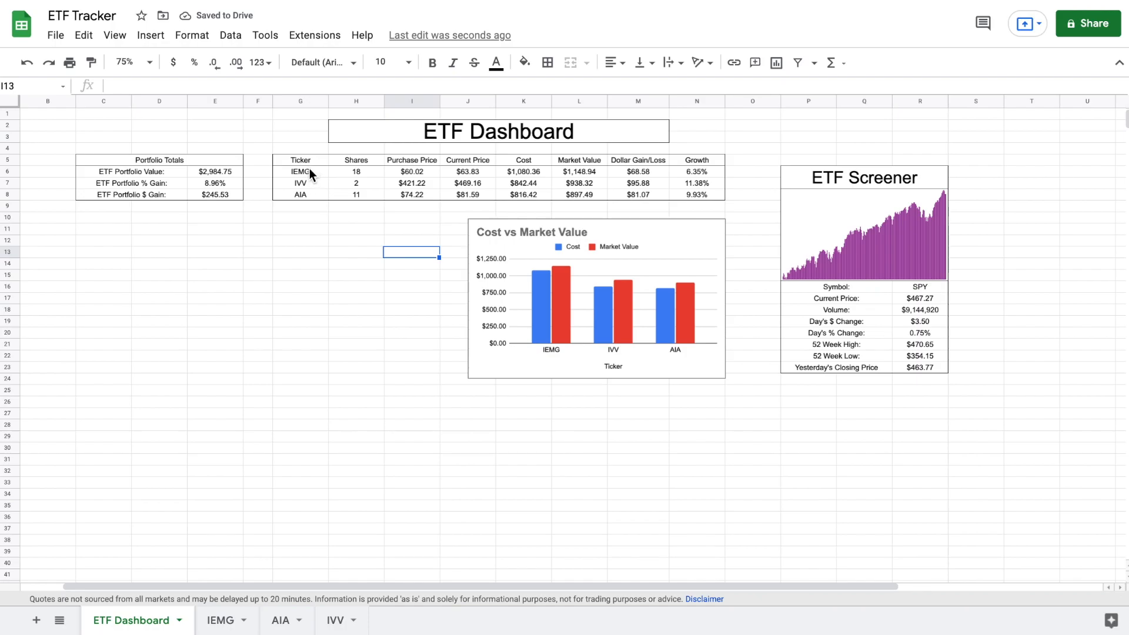
Insert a doughnut chart of the tickers in G6:G8 and their market values in L6:L8.
{"action": "left_click_drag", "start_coordinate": [310, 168], "coordinate": [309, 193]}
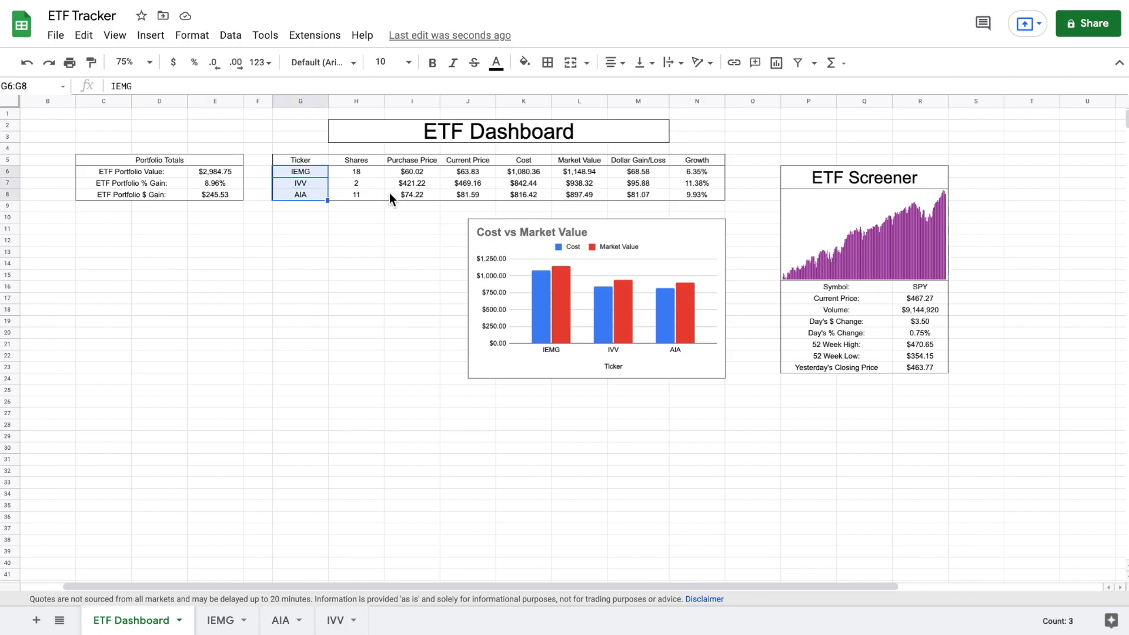
{"action": "left_click_drag", "start_coordinate": [574, 169], "coordinate": [577, 196]}
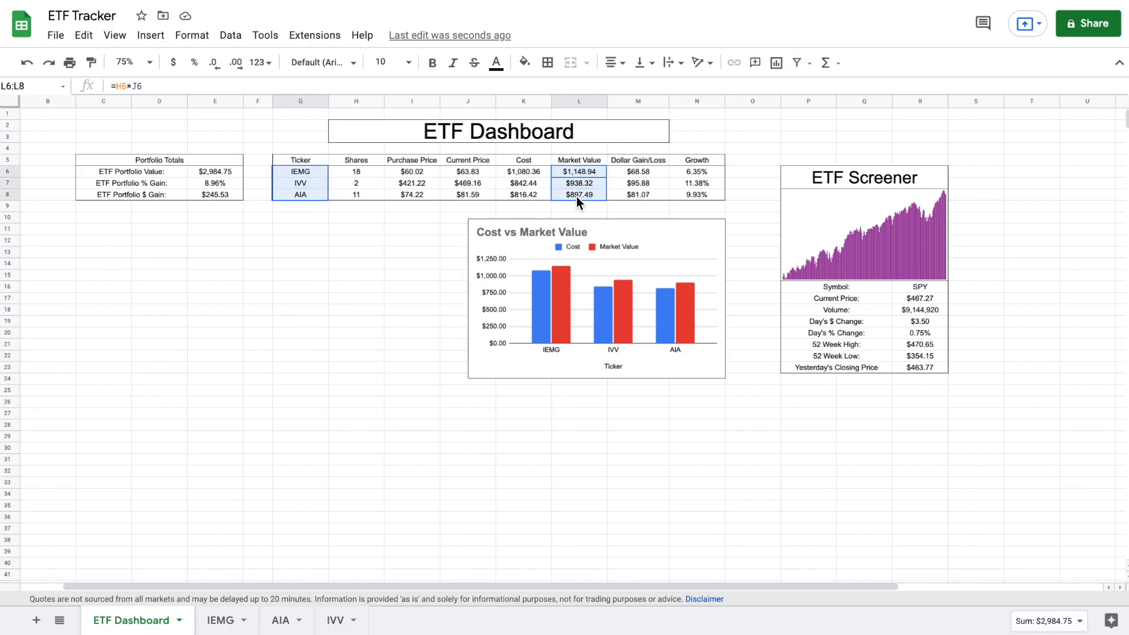
{"action": "left_click", "coordinate": [150, 35]}
{"action": "left_click", "coordinate": [220, 168]}
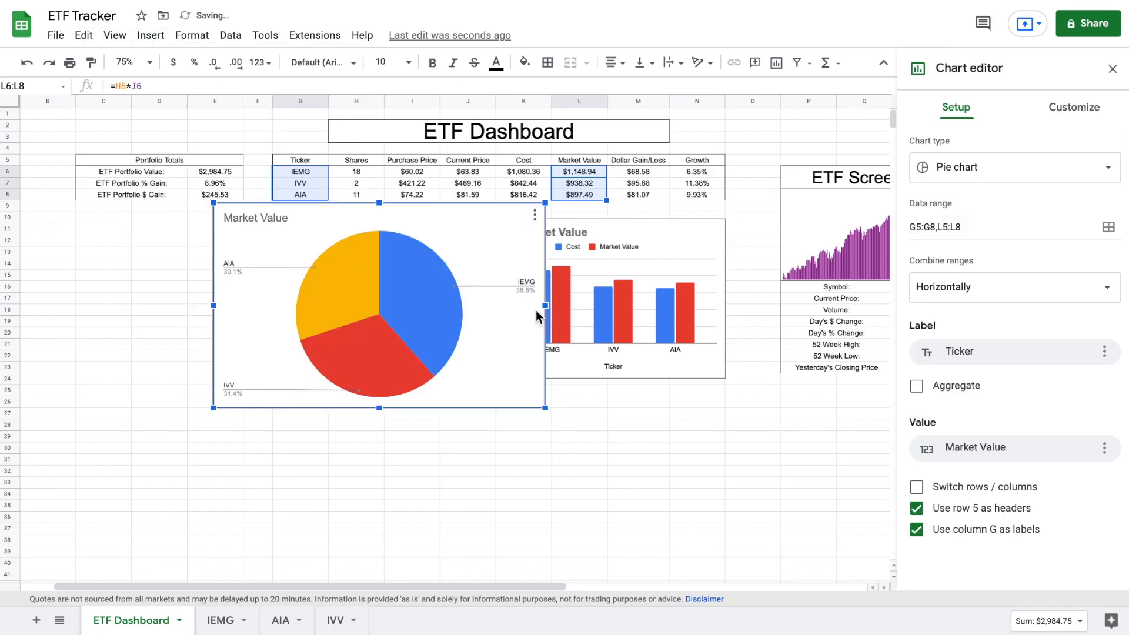
{"action": "left_click", "coordinate": [1016, 168]}
{"action": "scroll", "coordinate": [1008, 330], "scroll_direction": "down", "scroll_amount": 5}
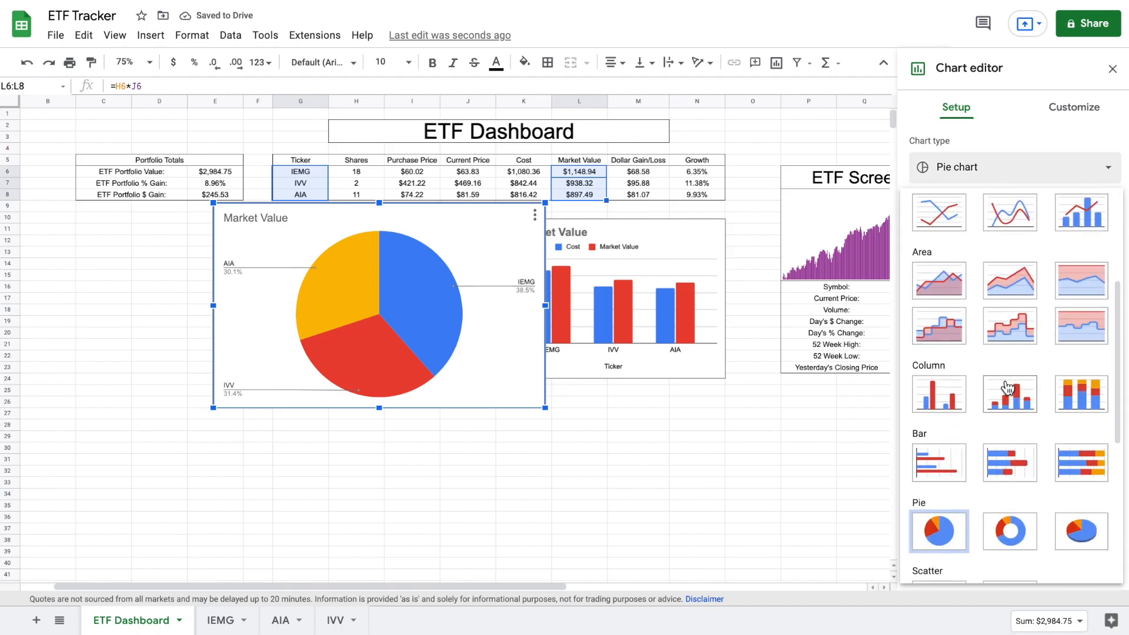
{"action": "left_click", "coordinate": [1014, 496]}
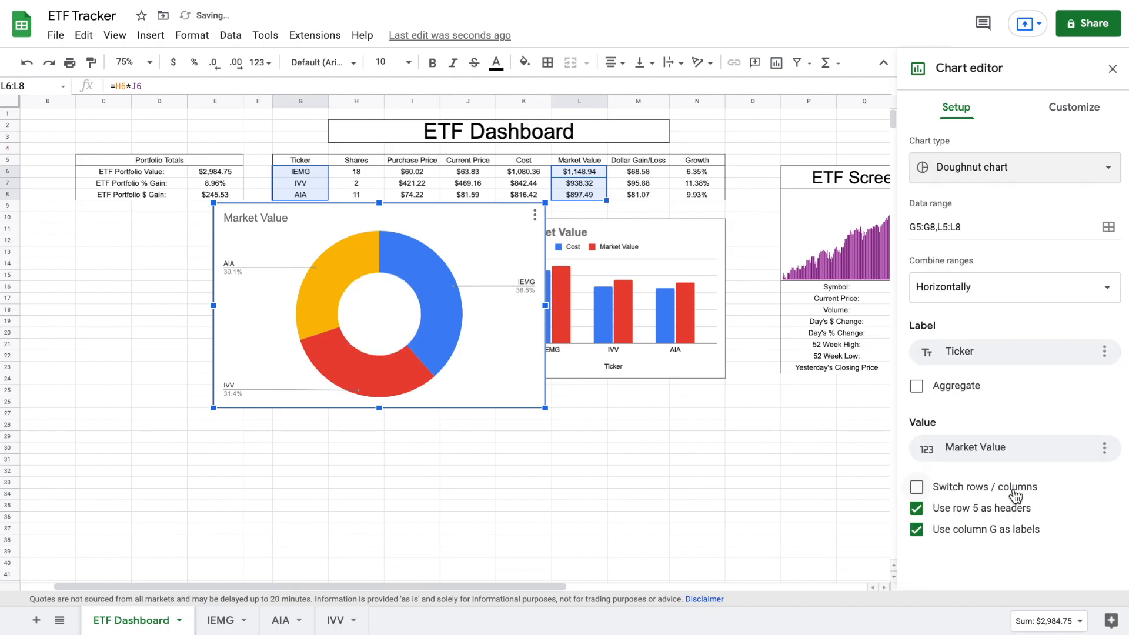
Change the doughnut chart's title to ETF Allocation and make it bold.
{"action": "double_click", "coordinate": [284, 218]}
{"action": "key", "text": "BackSpace"}
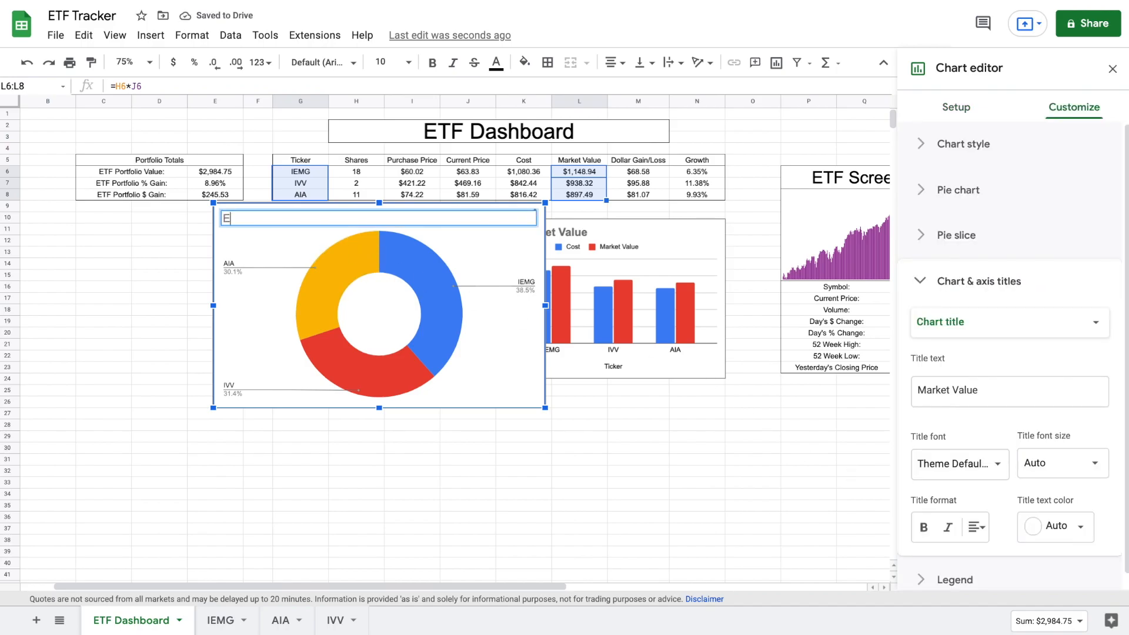
{"action": "type", "text": "ETF Allocation"}
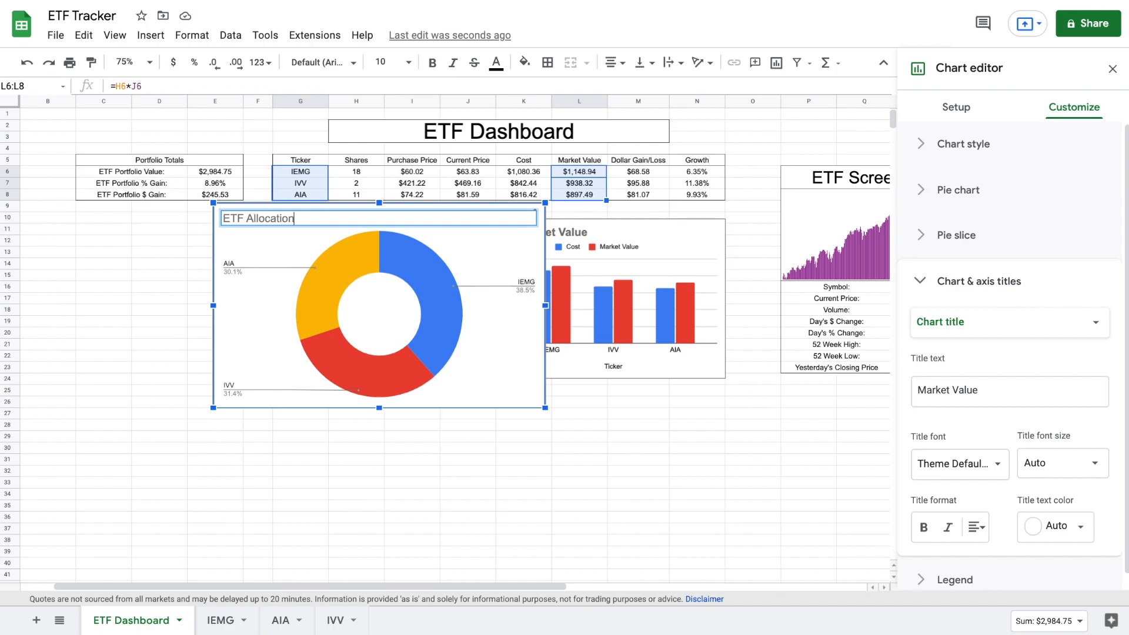
{"action": "left_click", "coordinate": [924, 527]}
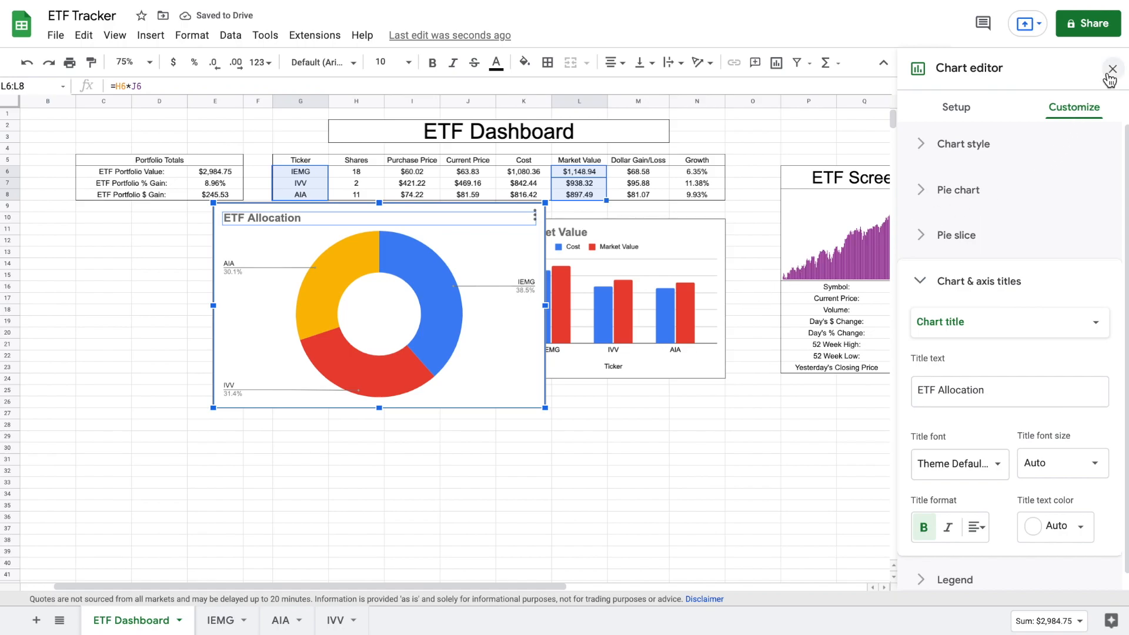
Move the ETF Allocation chart into the empty area below the portfolio totals, with its upper edge at about row 24.
{"action": "left_click_drag", "start_coordinate": [468, 298], "coordinate": [385, 458]}
{"action": "scroll", "coordinate": [412, 383], "scroll_direction": "left", "scroll_amount": 1}
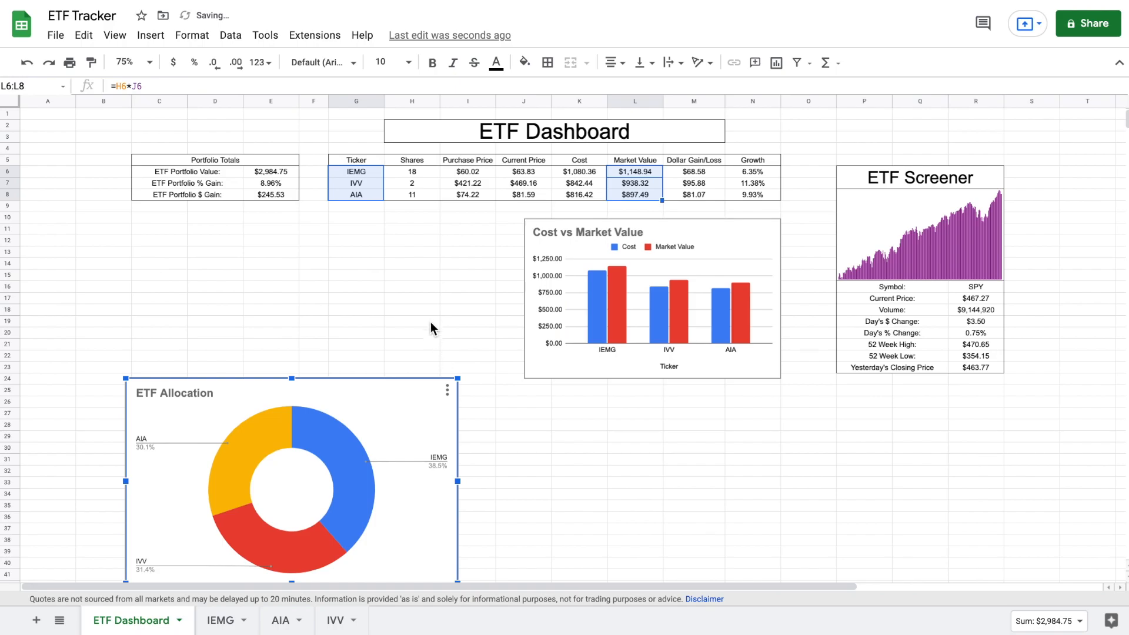
{"action": "left_click", "coordinate": [457, 242]}
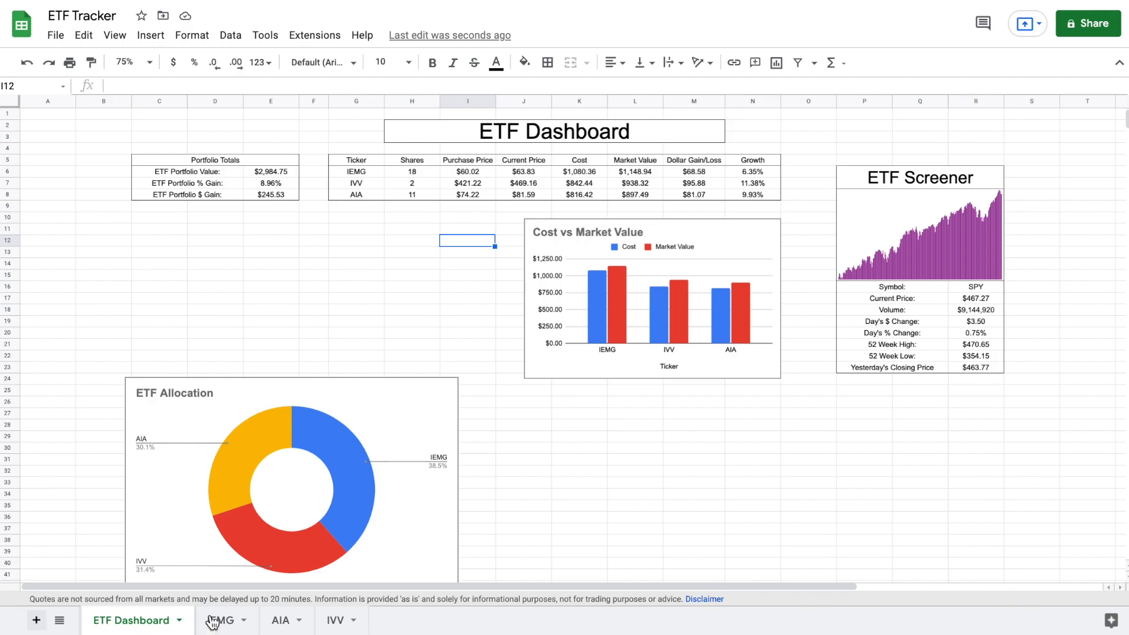
Add a new sheet after the IVV sheet and name it Worksheet.
{"action": "left_click_drag", "start_coordinate": [229, 629], "coordinate": [447, 623]}
{"action": "left_click_drag", "start_coordinate": [360, 621], "coordinate": [443, 621]}
{"action": "left_click_drag", "start_coordinate": [357, 627], "coordinate": [434, 620]}
{"action": "double_click", "coordinate": [408, 621]}
{"action": "key", "text": "BackSpace"}
{"action": "type", "text": "Worksheet"}
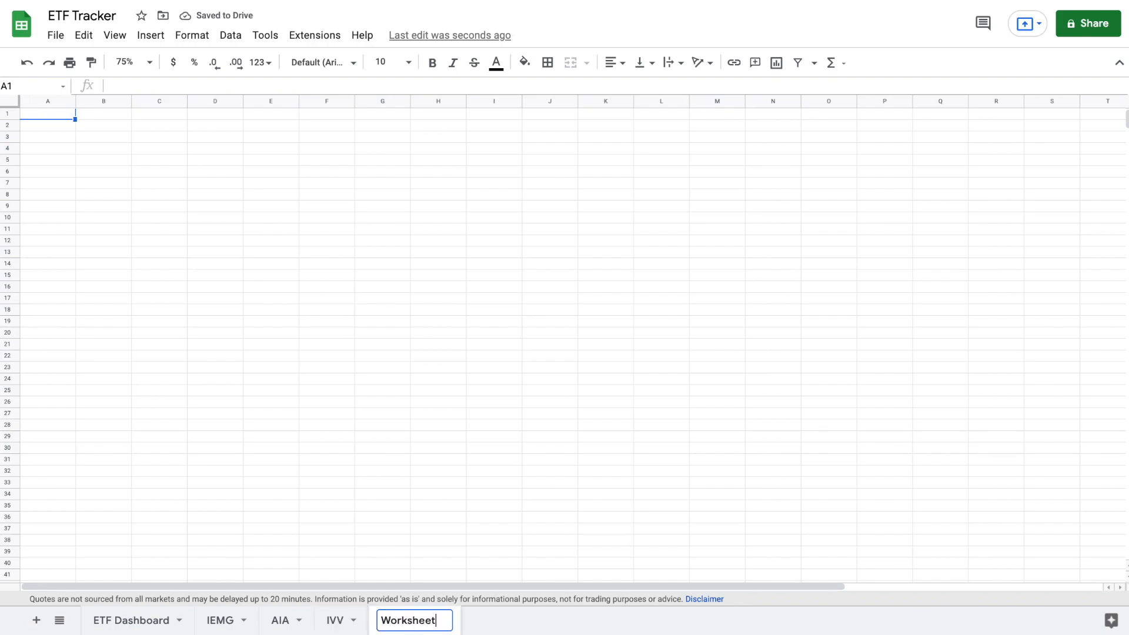
{"action": "key", "text": "Return"}
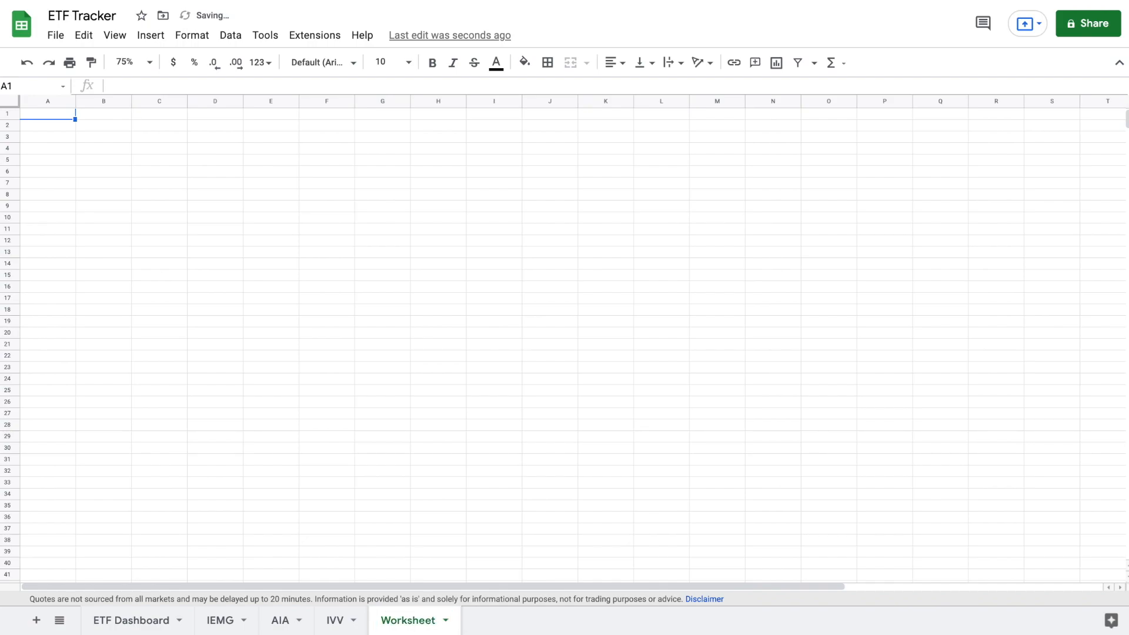
{"action": "left_click", "coordinate": [90, 148]}
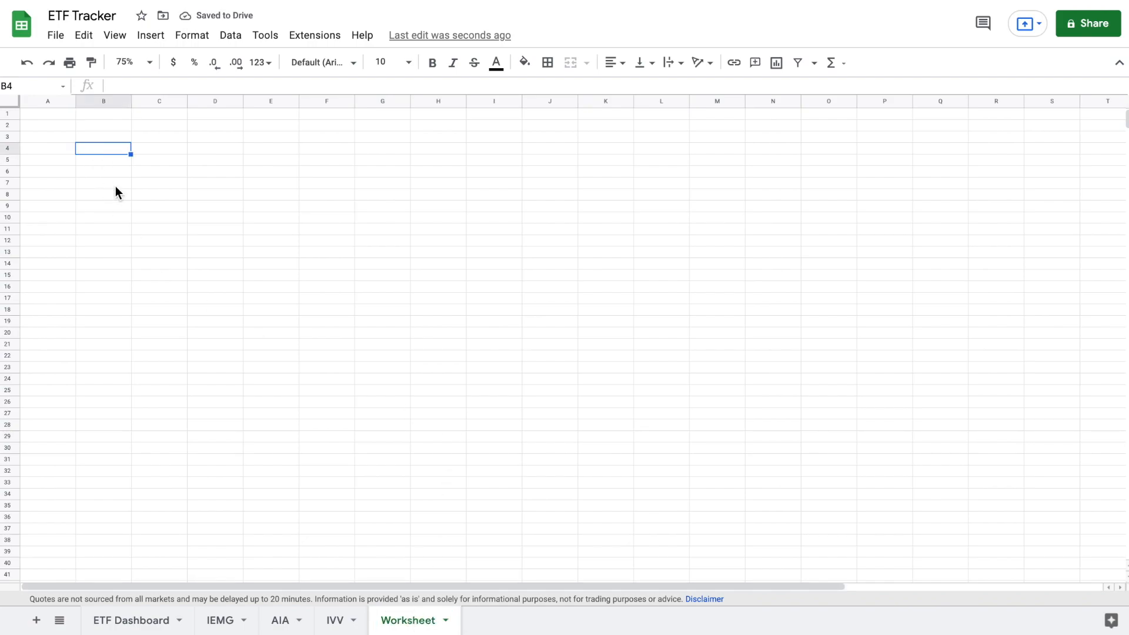
{"action": "type", "text": "="}
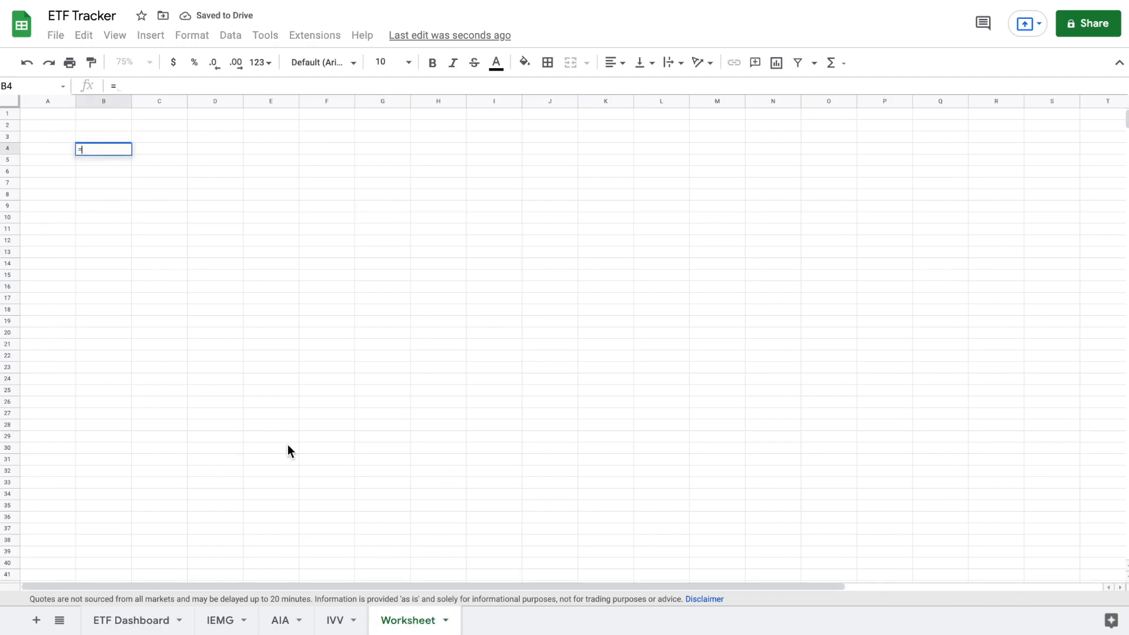
{"action": "left_click", "coordinate": [227, 621]}
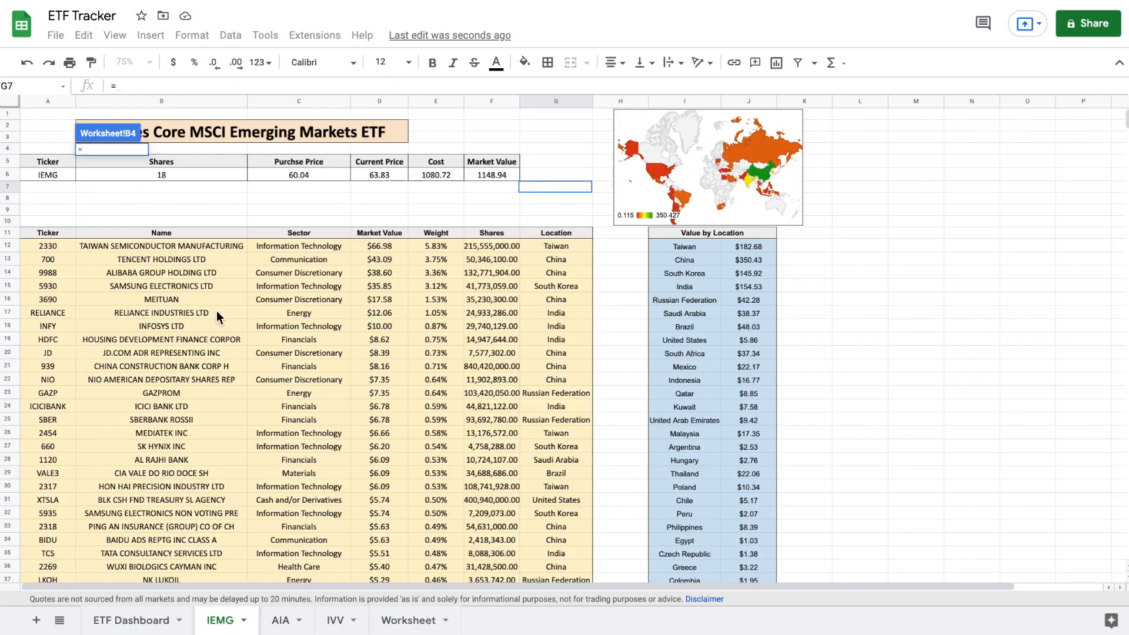
{"action": "left_click", "coordinate": [196, 248]}
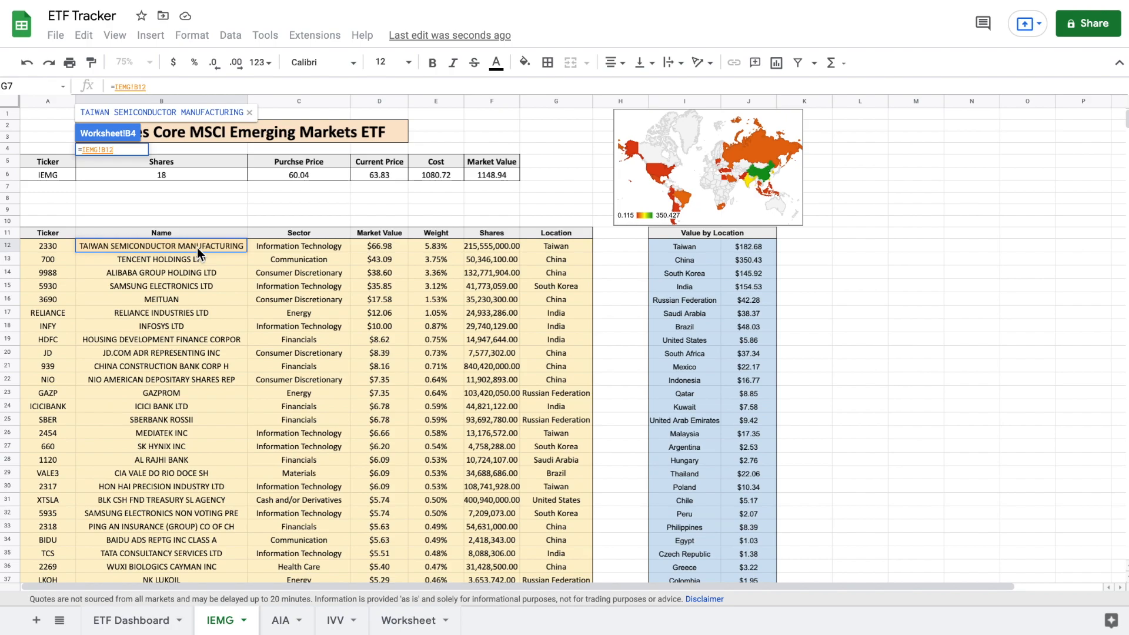
{"action": "key", "text": "Return"}
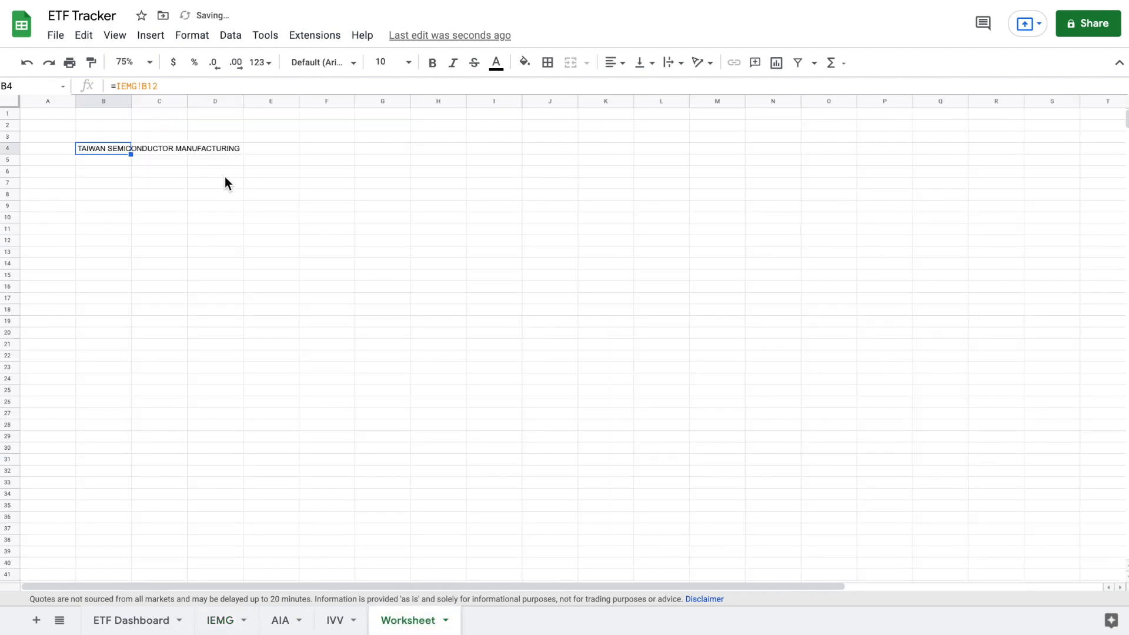
{"action": "key", "text": "Delete"}
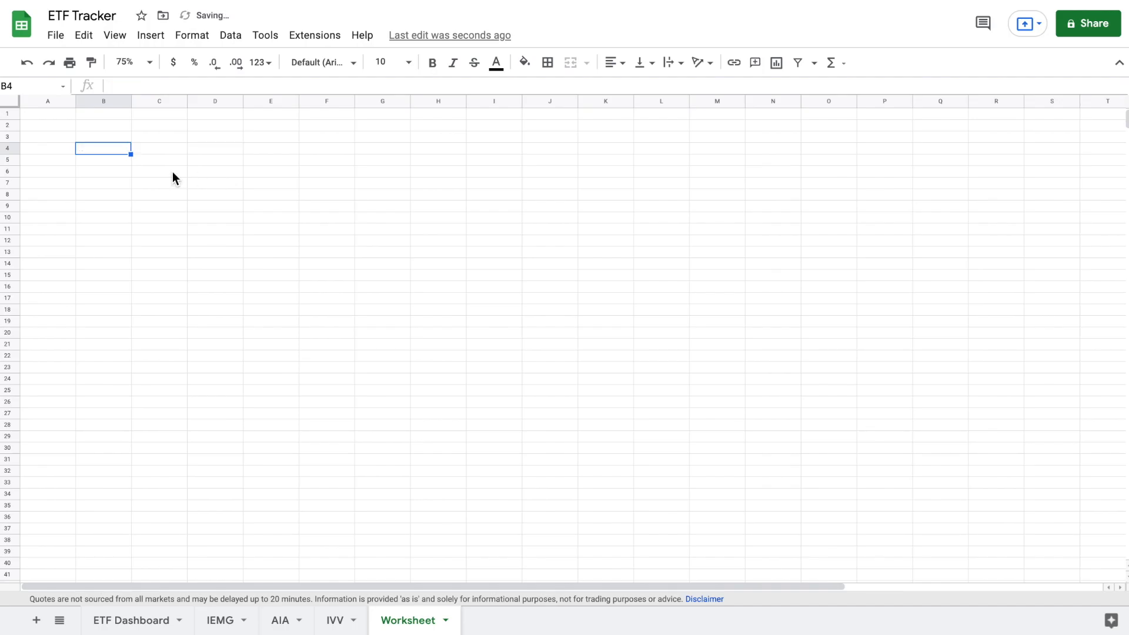
Enter =IEMG!I12 in cell B4 of Worksheet and fill it down to B37 to list the IEMG locations.
{"action": "type", "text": "="}
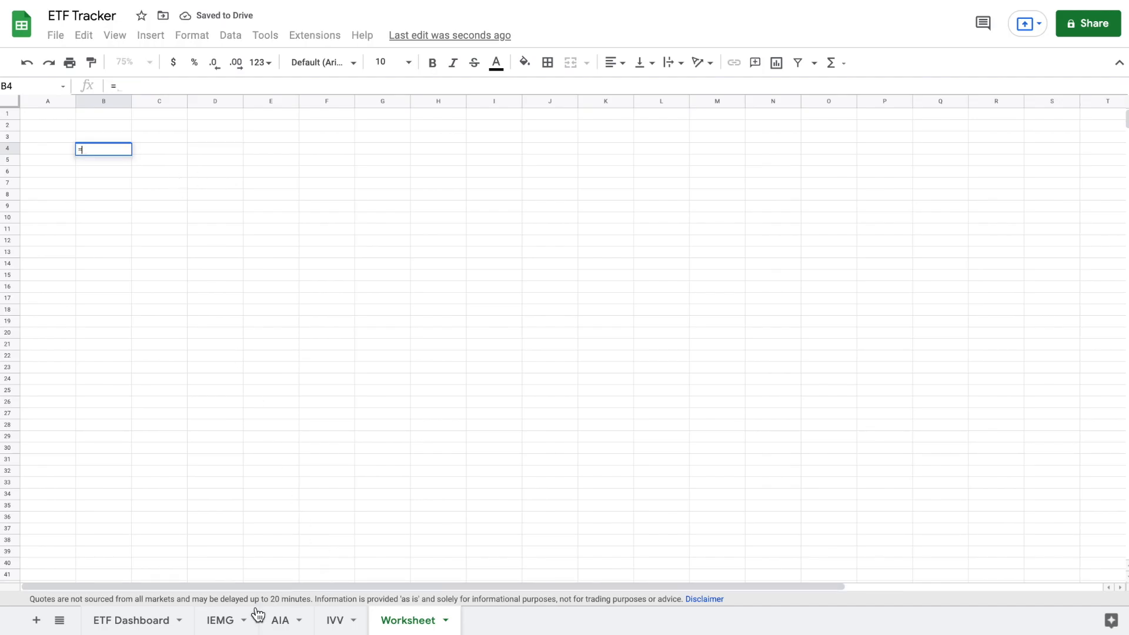
{"action": "left_click", "coordinate": [230, 617]}
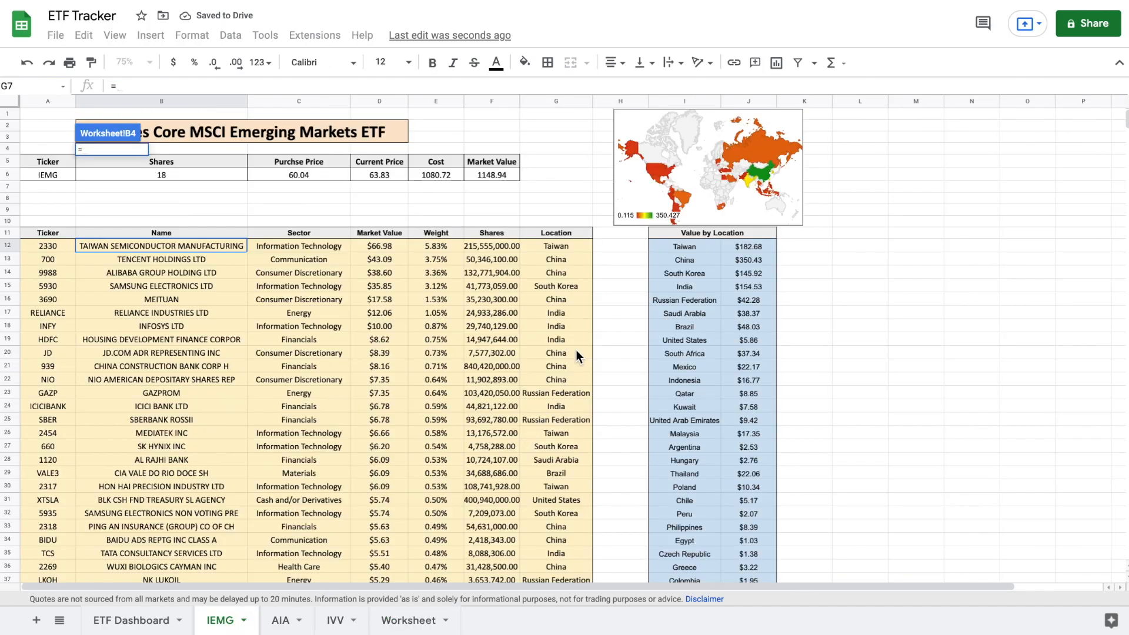
{"action": "left_click", "coordinate": [692, 246]}
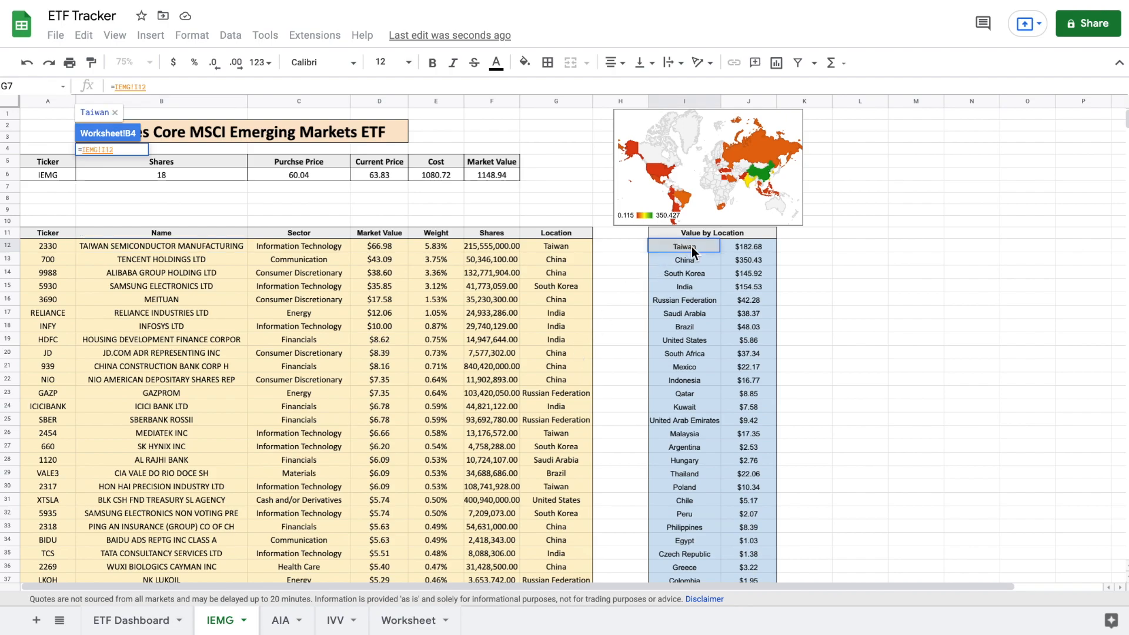
{"action": "key", "text": "Return"}
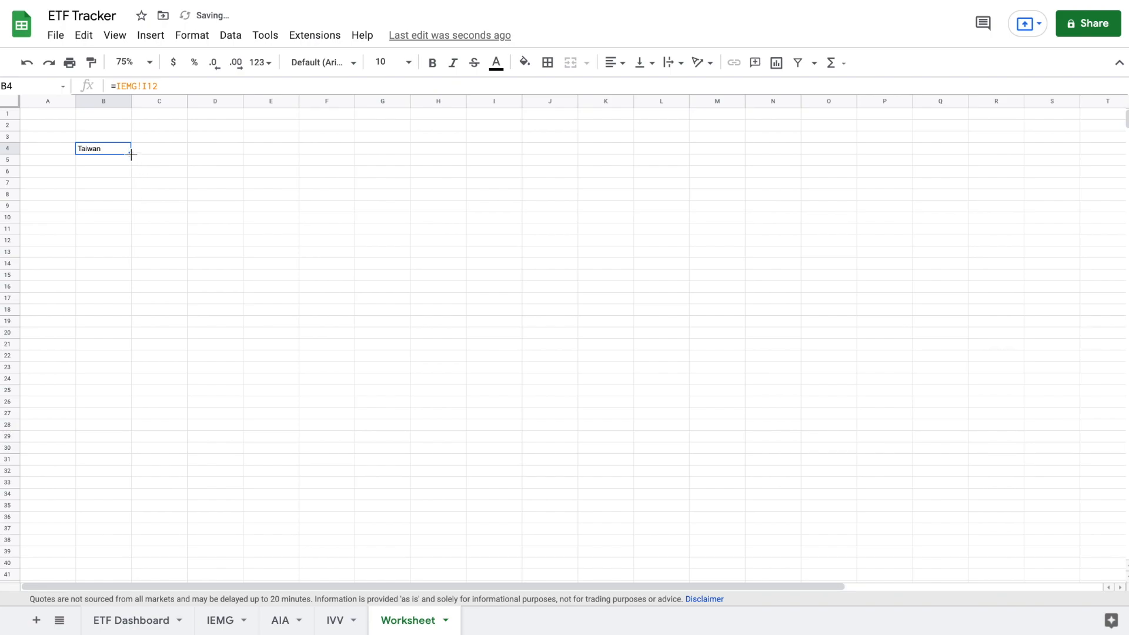
{"action": "left_click_drag", "start_coordinate": [129, 164], "coordinate": [110, 534]}
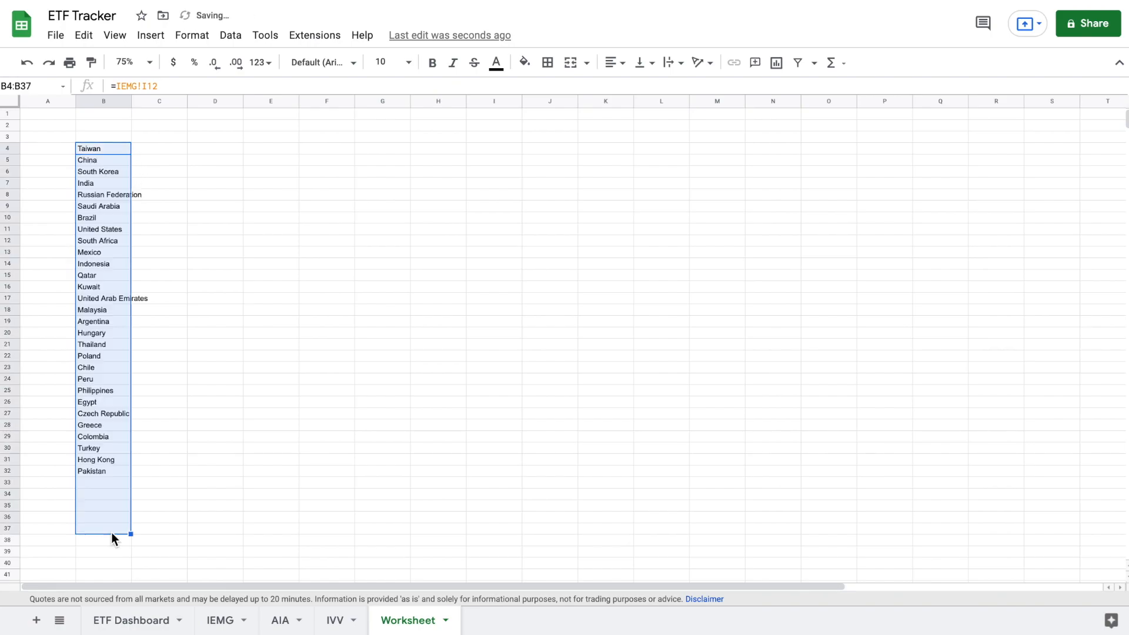
Enter =IEMG!J12 in cell C4 and fill it down to C32 to bring in the IEMG location values.
{"action": "left_click", "coordinate": [163, 150]}
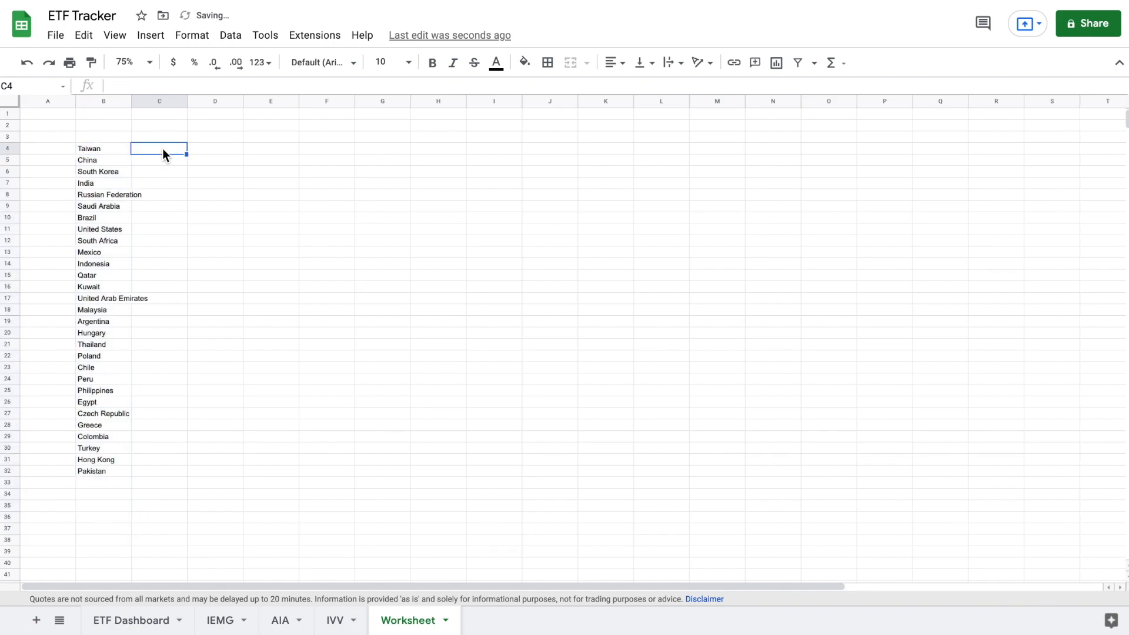
{"action": "type", "text": "="}
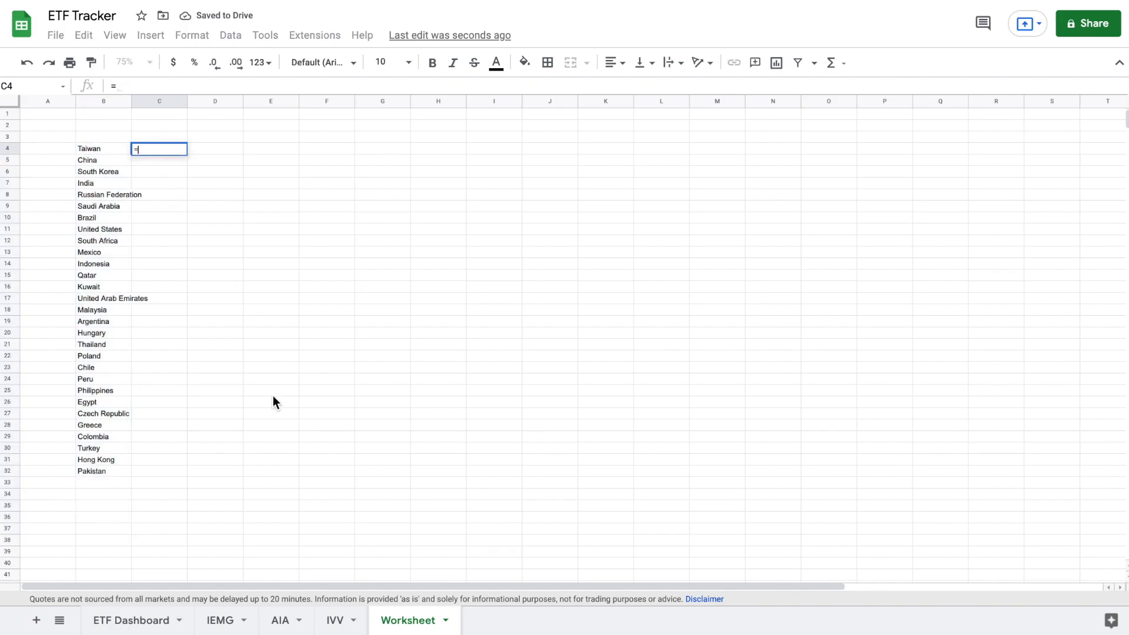
{"action": "left_click", "coordinate": [213, 621]}
{"action": "left_click", "coordinate": [757, 248]}
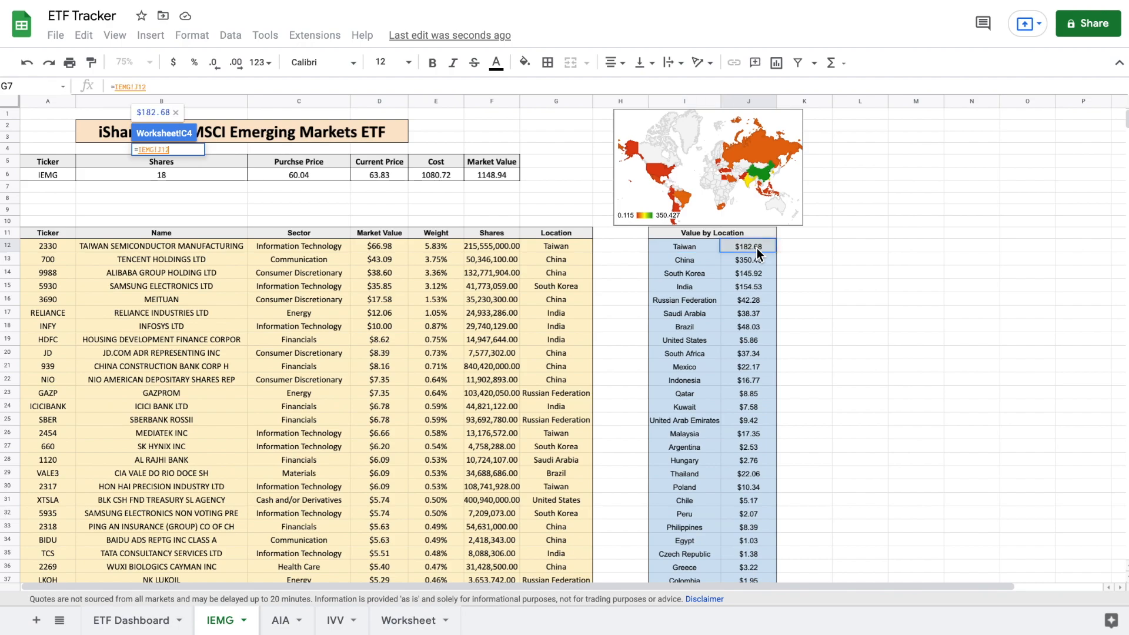
{"action": "key", "text": "Return"}
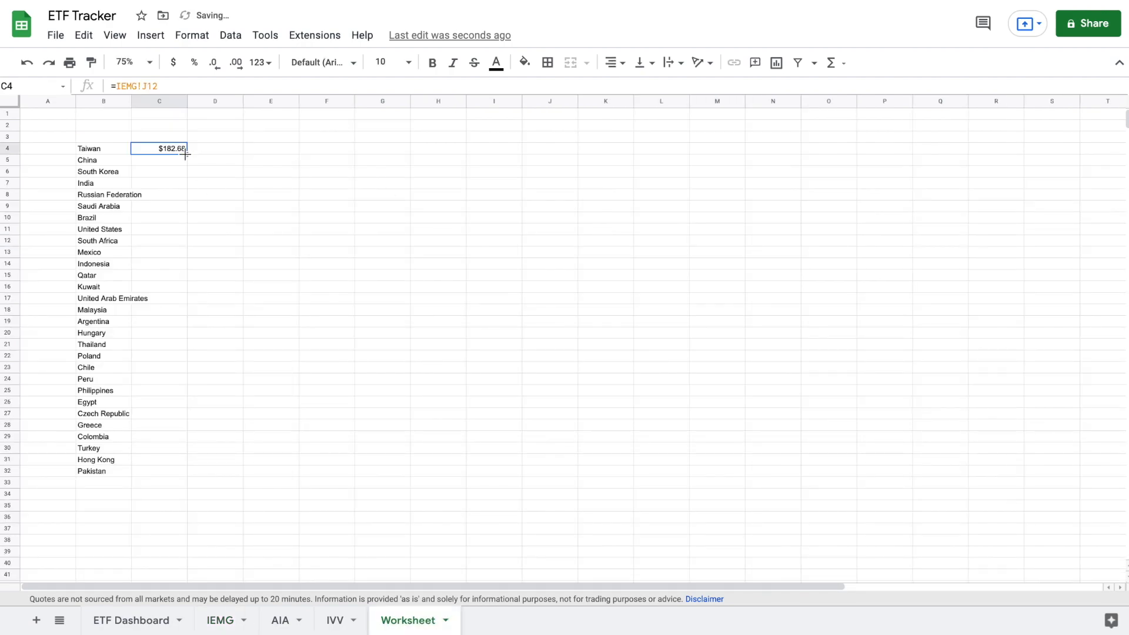
{"action": "left_click_drag", "start_coordinate": [170, 329], "coordinate": [163, 475]}
Enter =AIA!I11 in cell B33 and fill it down to add the AIA locations below the IEMG list.
{"action": "left_click", "coordinate": [120, 485]}
{"action": "type", "text": "="}
{"action": "left_click", "coordinate": [282, 621]}
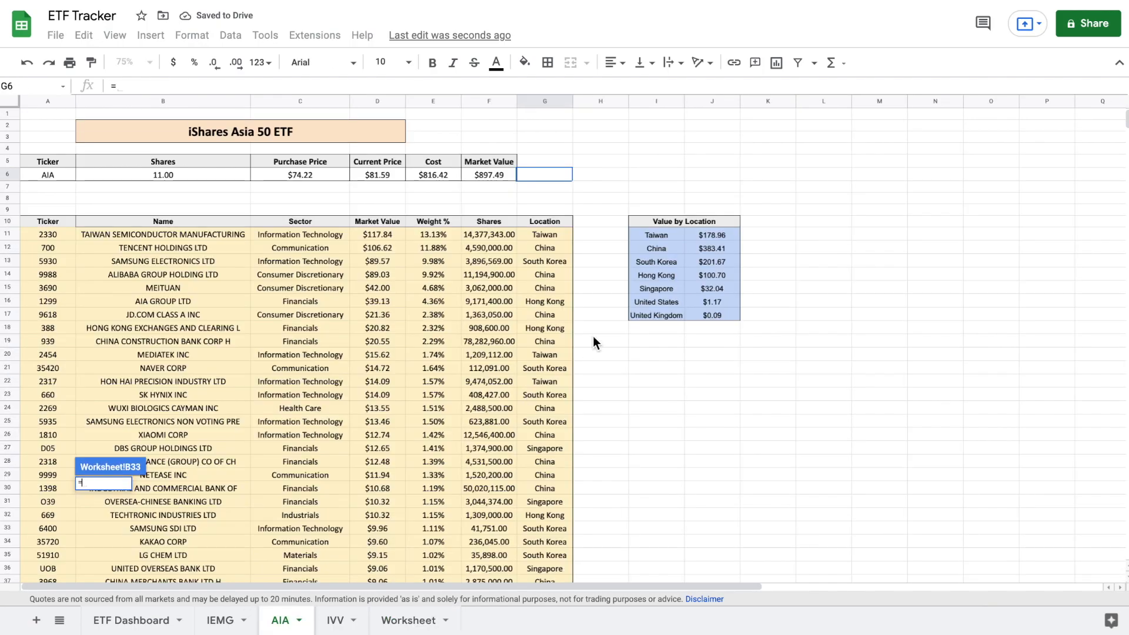
{"action": "left_click", "coordinate": [665, 236]}
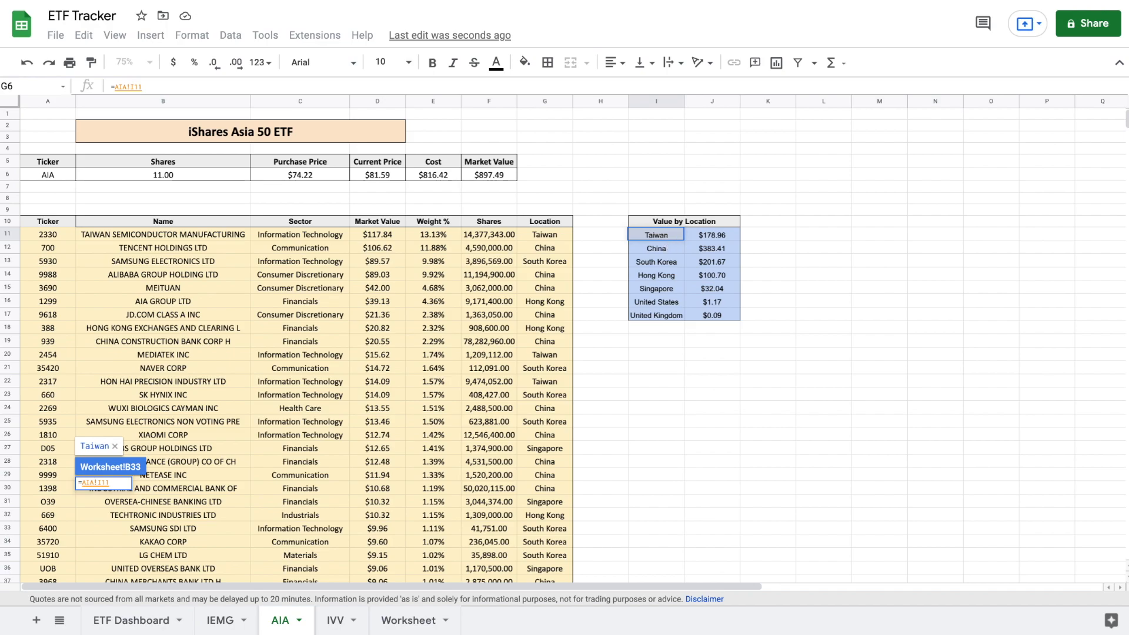
{"action": "key", "text": "Return"}
{"action": "left_click_drag", "start_coordinate": [131, 488], "coordinate": [114, 612]}
Enter =AIA!J11 in cell C33 and fill it down to C39 to bring in the AIA location values.
{"action": "left_click", "coordinate": [166, 438]}
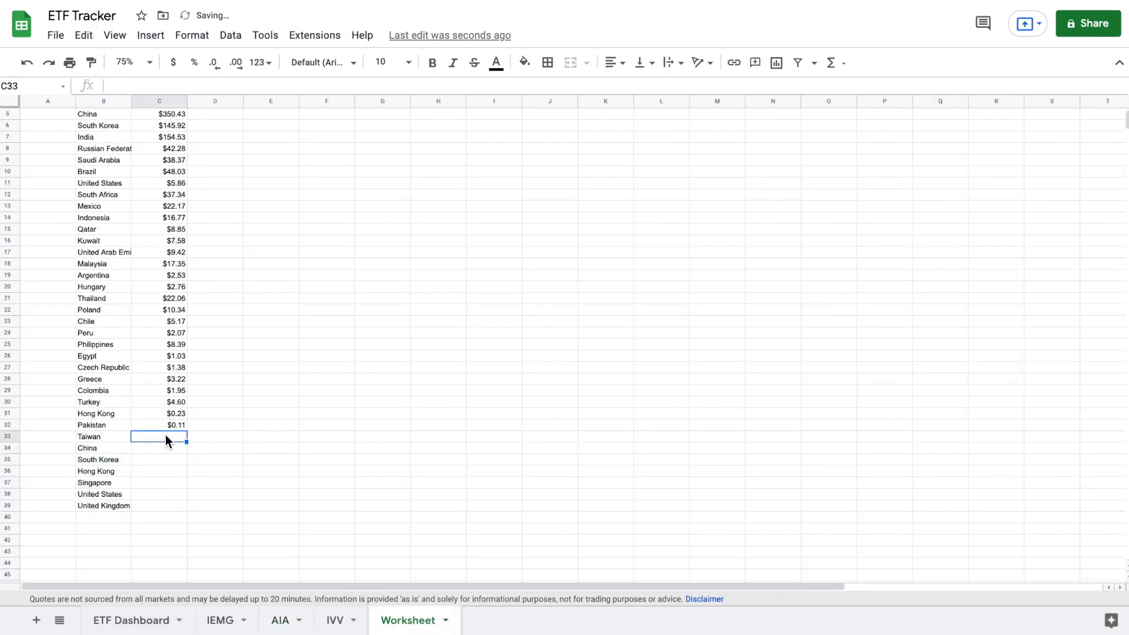
{"action": "type", "text": "="}
{"action": "left_click", "coordinate": [286, 622]}
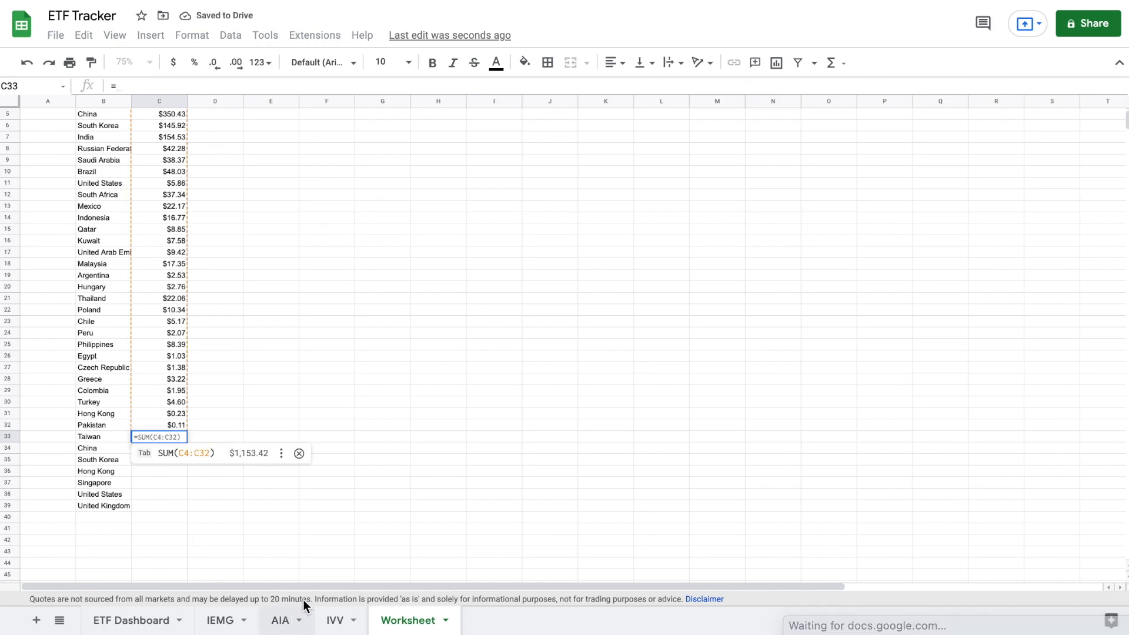
{"action": "left_click", "coordinate": [714, 235]}
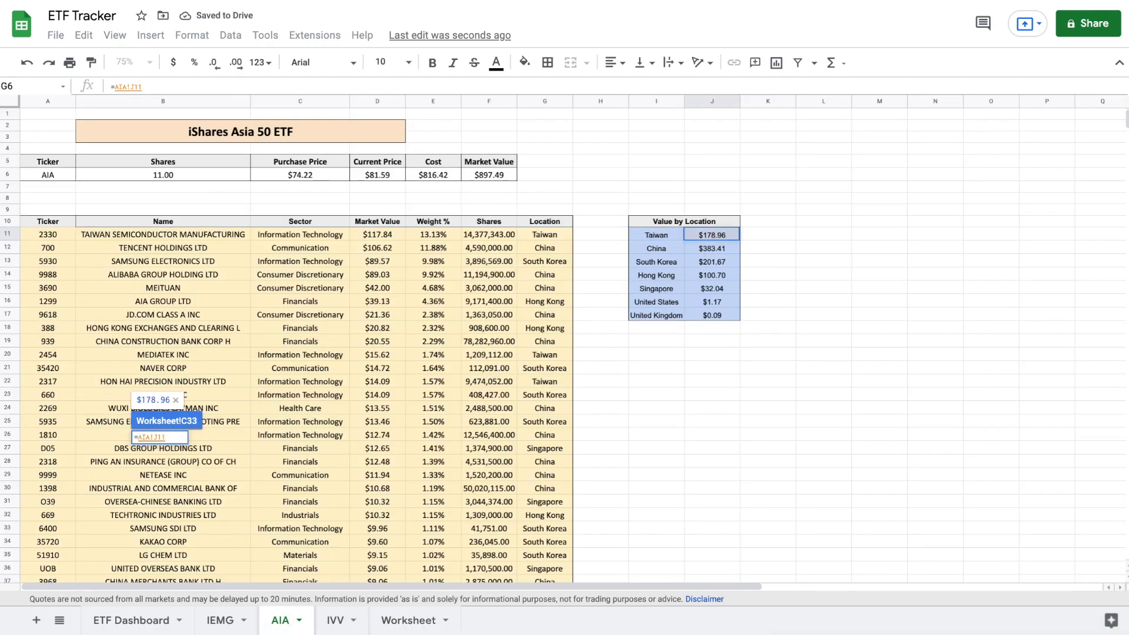
{"action": "key", "text": "Return"}
{"action": "left_click_drag", "start_coordinate": [186, 442], "coordinate": [176, 509]}
Enter =IVV!I11 in cell B40 to add the IVV location below the AIA list.
{"action": "left_click", "coordinate": [116, 519]}
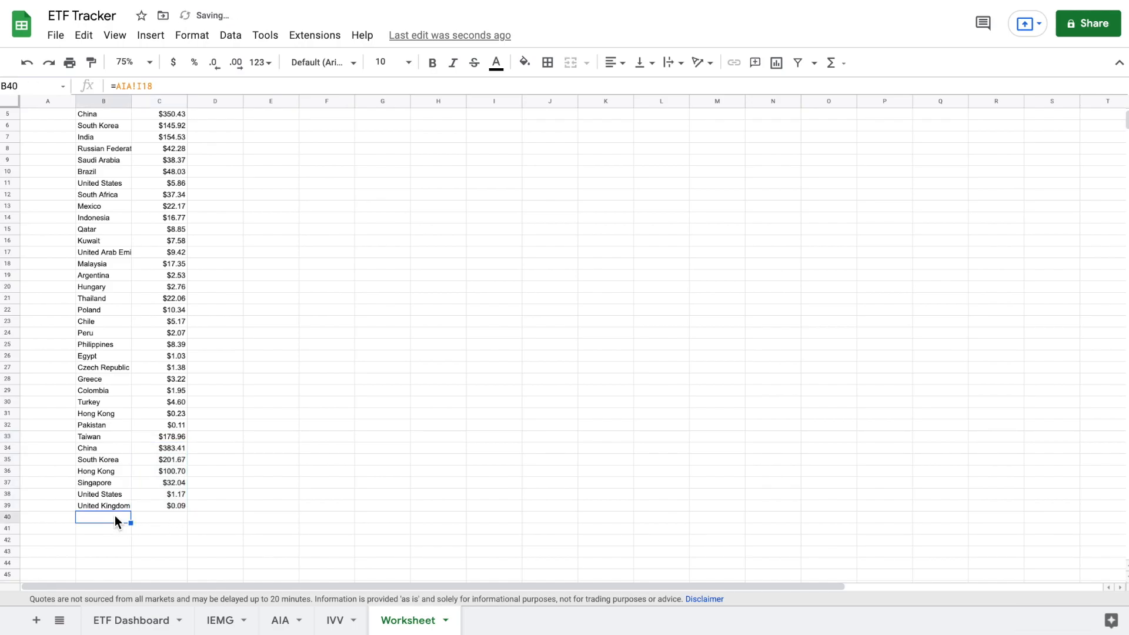
{"action": "type", "text": "="}
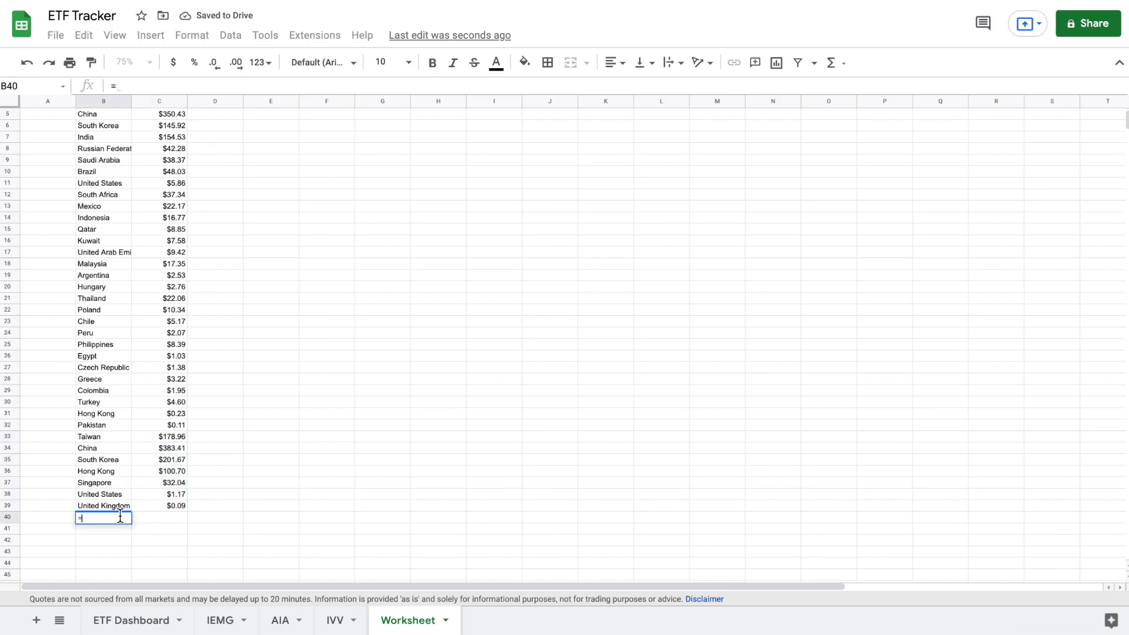
{"action": "left_click", "coordinate": [338, 624]}
{"action": "left_click", "coordinate": [638, 233]}
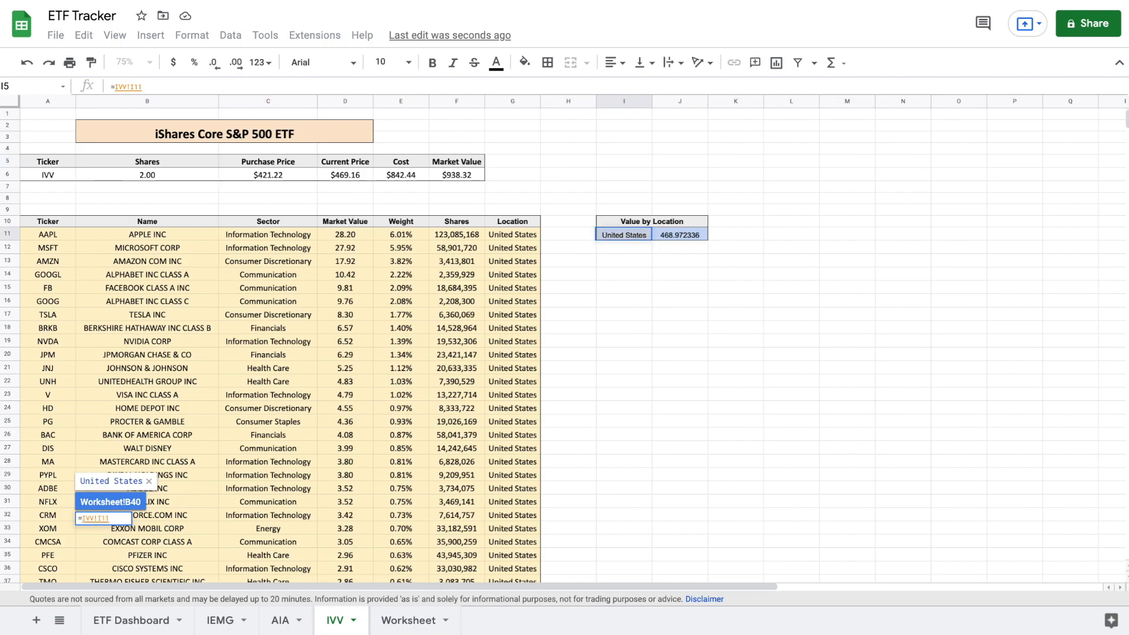
{"action": "key", "text": "Return"}
Enter =IVV!J11 in cell C40 to bring in the IVV location value.
{"action": "left_click", "coordinate": [169, 515]}
{"action": "type", "text": "="}
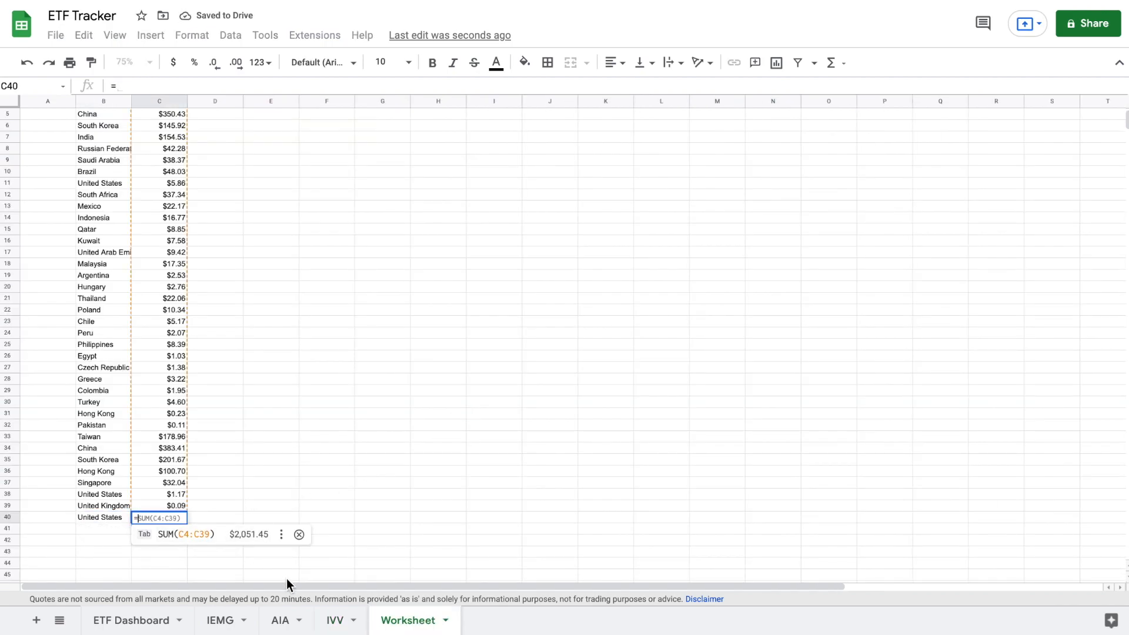
{"action": "left_click", "coordinate": [336, 622]}
{"action": "left_click", "coordinate": [688, 235]}
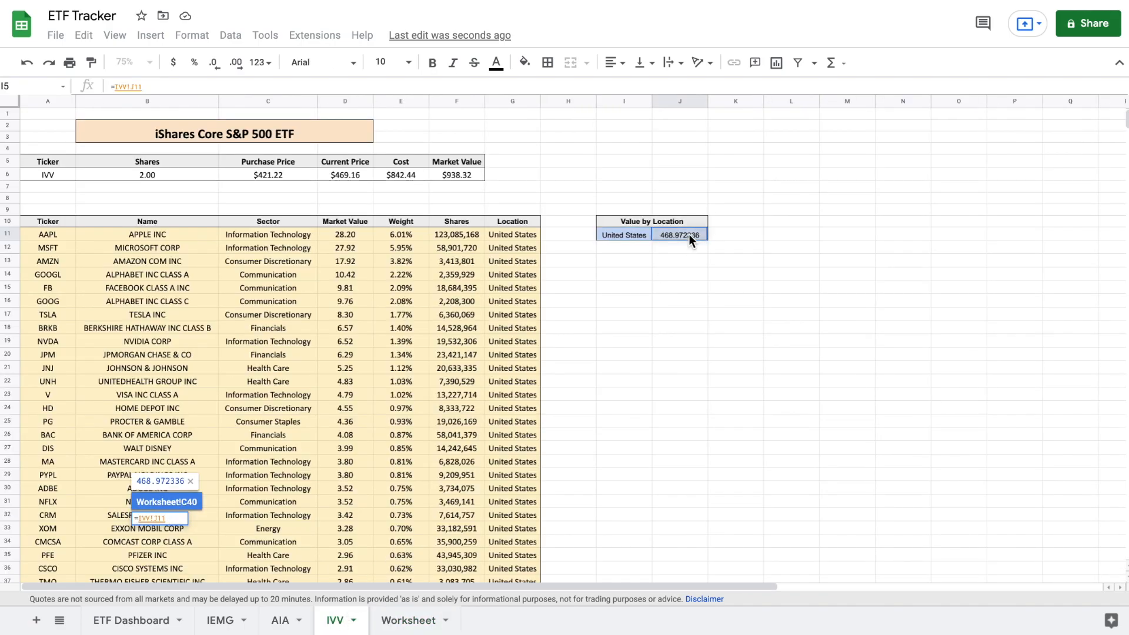
{"action": "key", "text": "Return"}
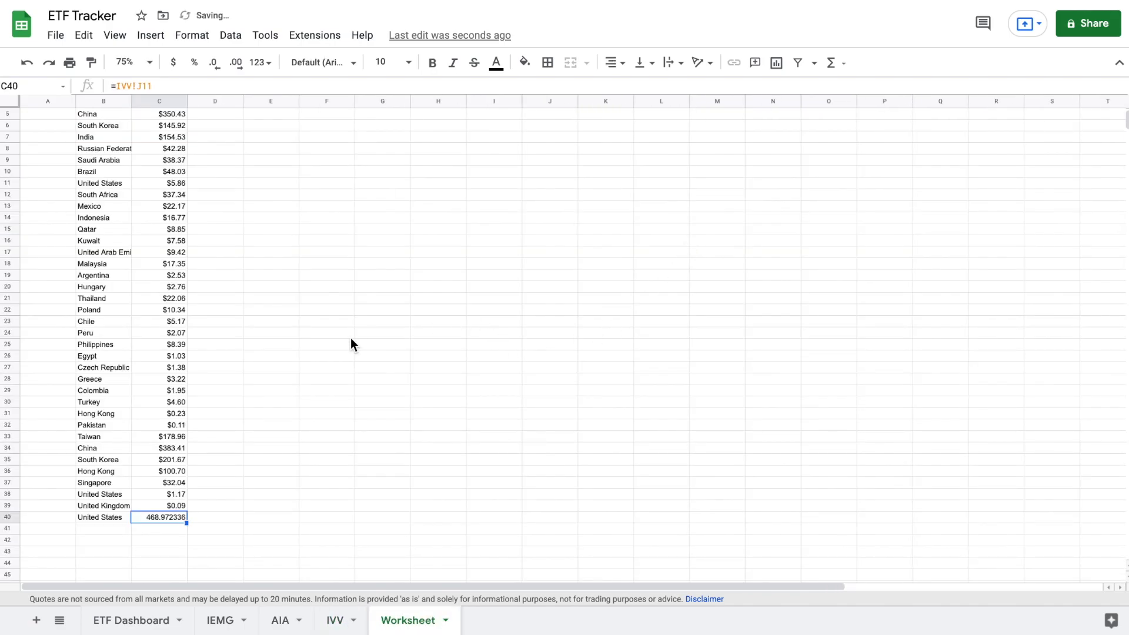
Enter =UNIQUE(B4:B40) in cell E4 to list each location only once.
{"action": "scroll", "coordinate": [304, 333], "scroll_direction": "up", "scroll_amount": 2}
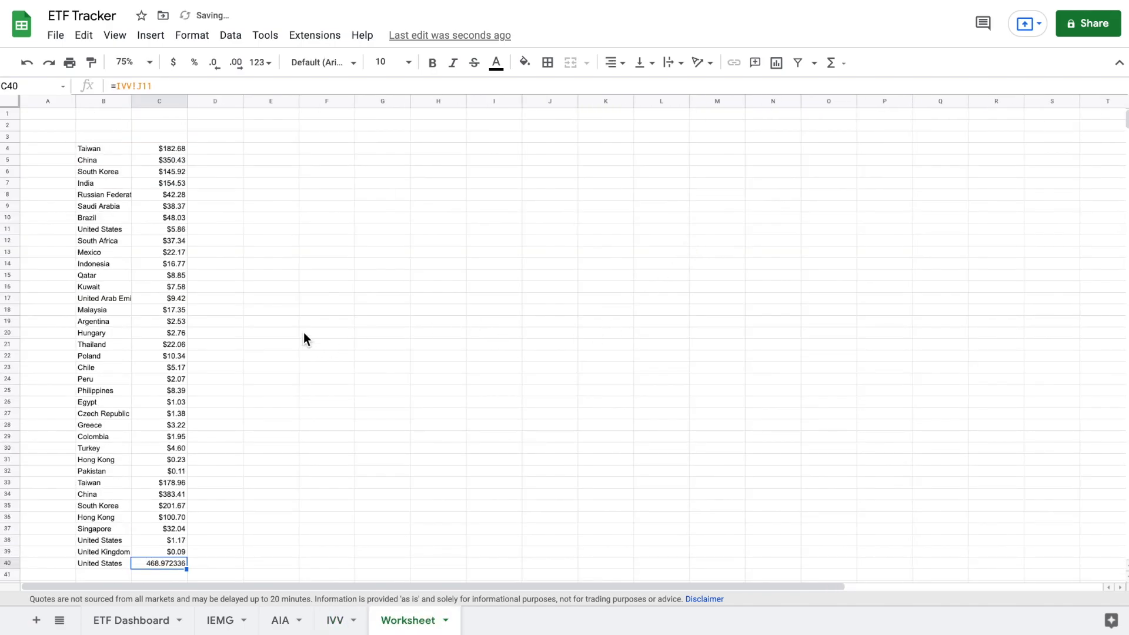
{"action": "left_click", "coordinate": [288, 154]}
{"action": "type", "text": "=uniq"}
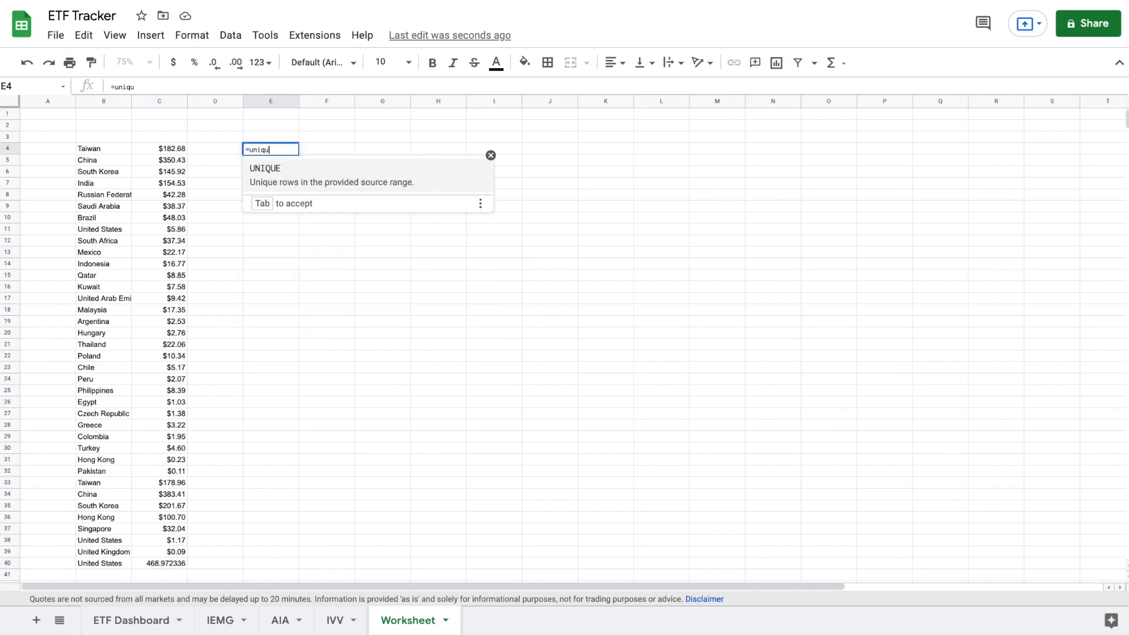
{"action": "type", "text": "u"}
{"action": "key", "text": "Tab"}
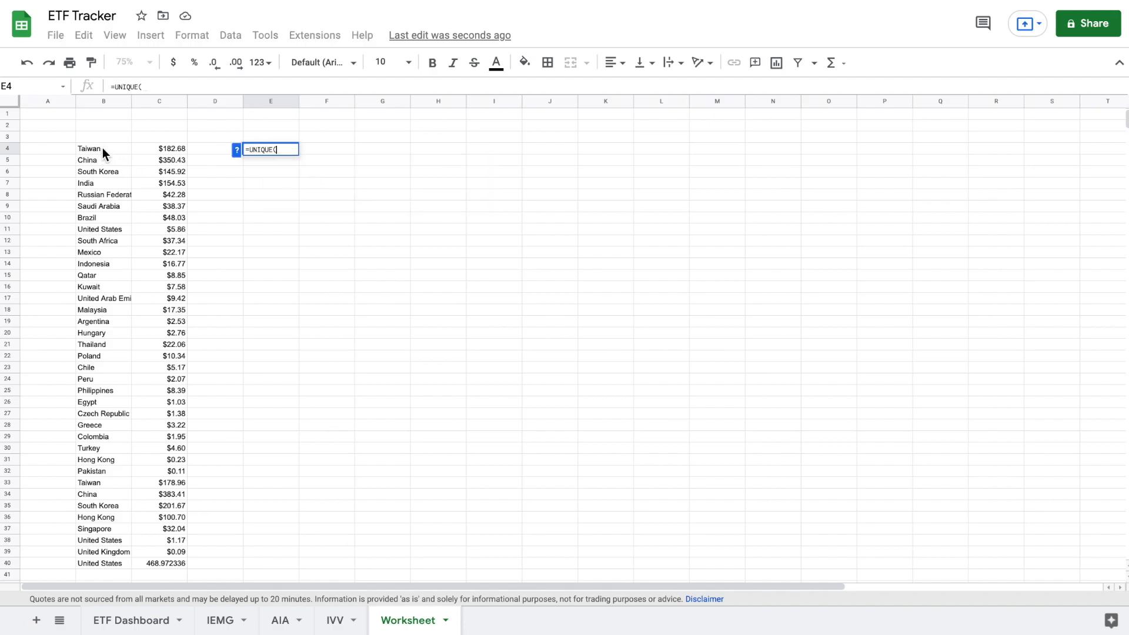
{"action": "left_click_drag", "start_coordinate": [92, 151], "coordinate": [108, 496]}
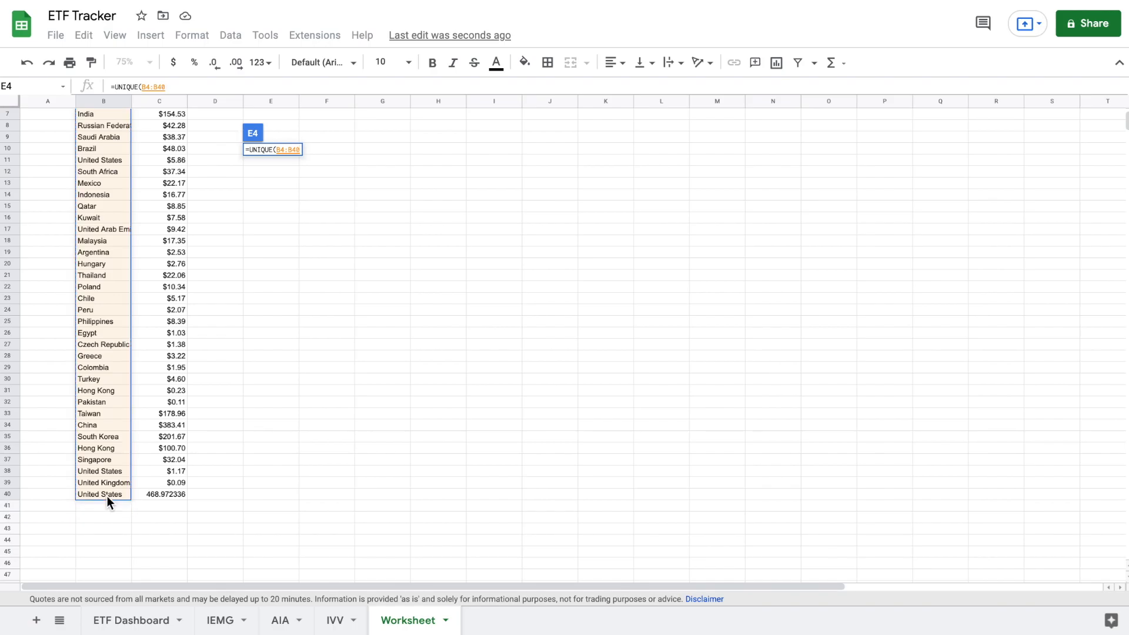
{"action": "type", "text": ")"}
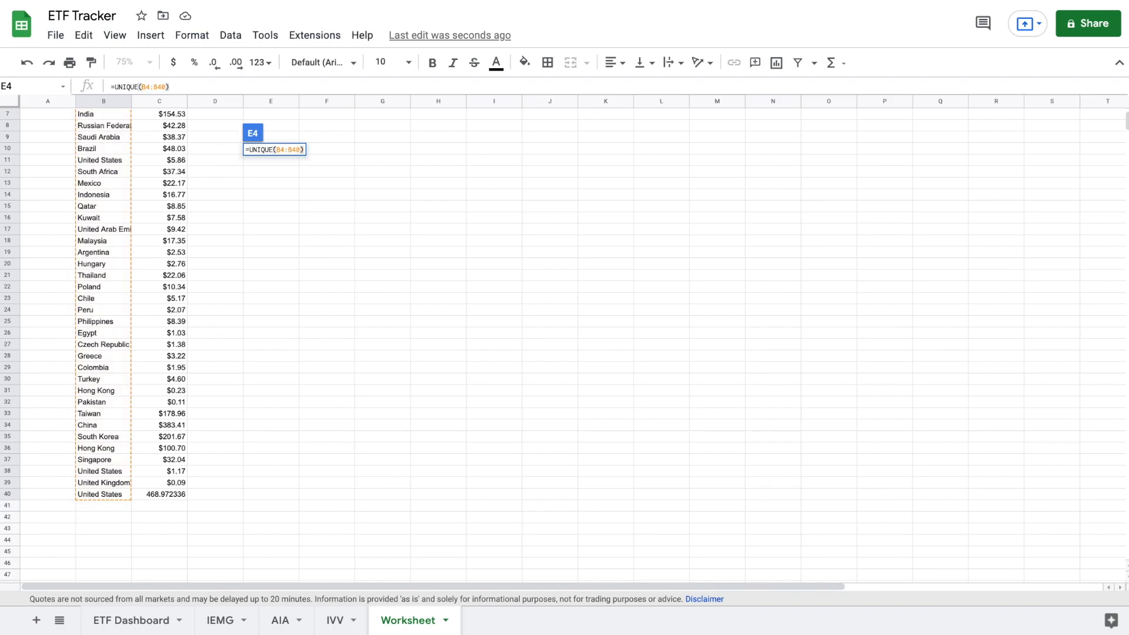
{"action": "key", "text": "Return"}
{"action": "scroll", "coordinate": [327, 371], "scroll_direction": "up", "scroll_amount": 2}
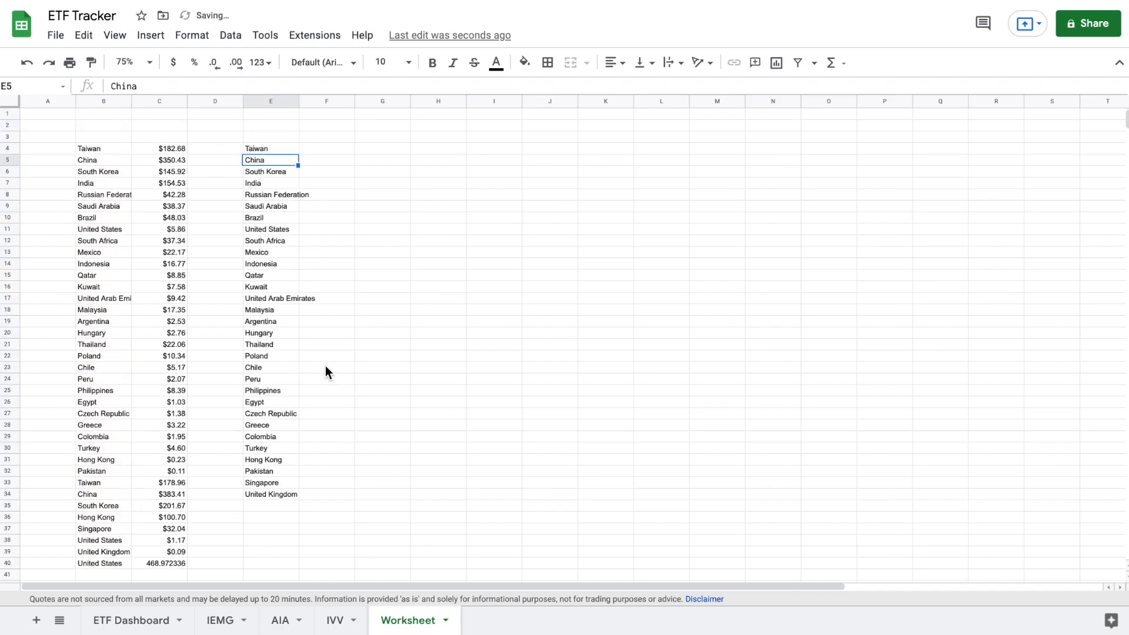
Enter =sumif(B:B,E:E,C:C) in cell F4 to total the values for the first unique location.
{"action": "left_click", "coordinate": [333, 157]}
{"action": "scroll", "coordinate": [323, 154], "scroll_direction": "down", "scroll_amount": 1}
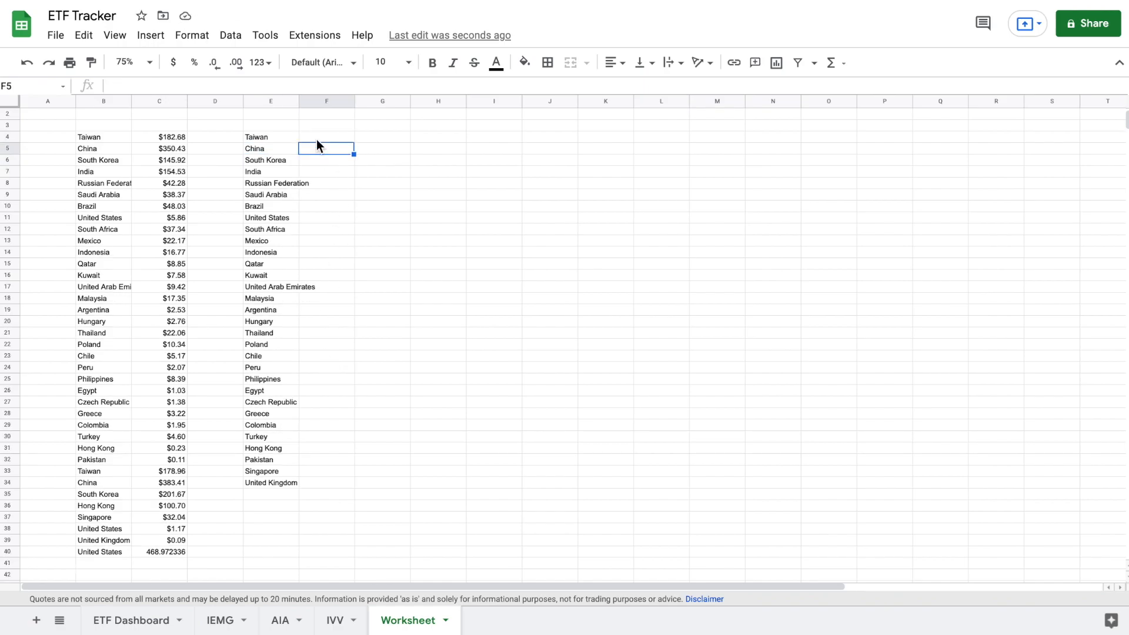
{"action": "left_click", "coordinate": [316, 136]}
{"action": "type", "text": "=sumif"}
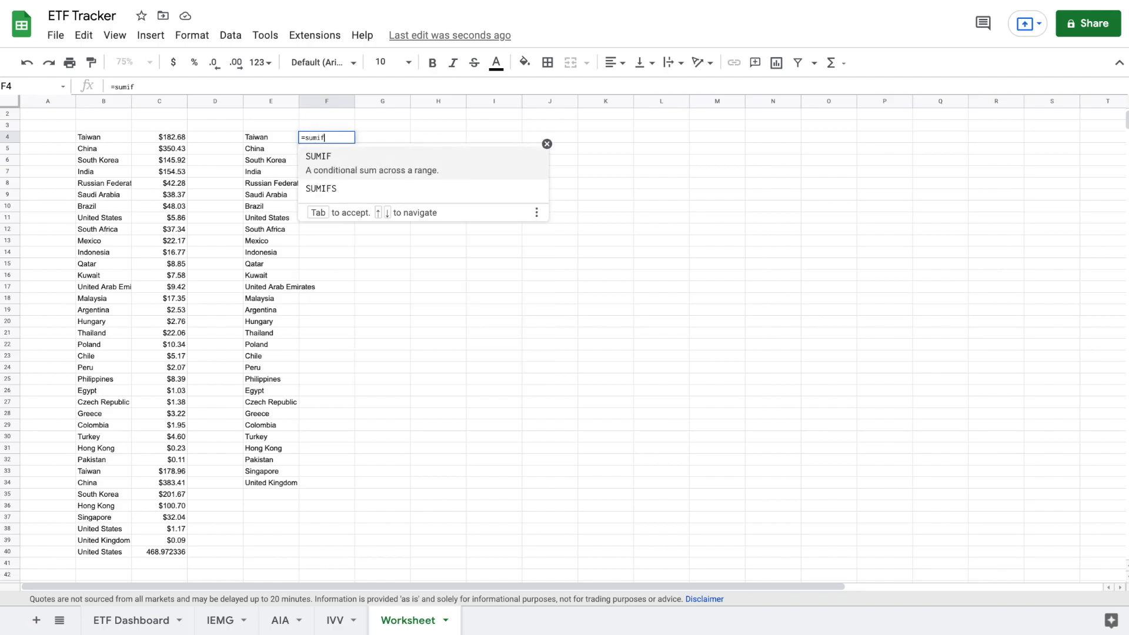
{"action": "type", "text": "("}
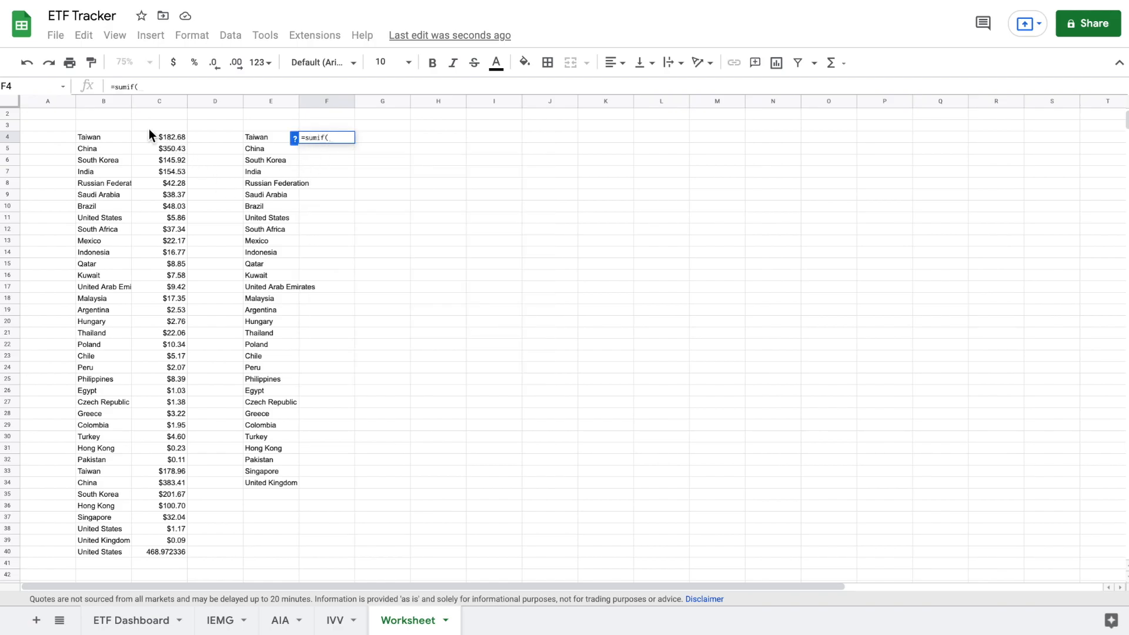
{"action": "left_click", "coordinate": [111, 102]}
{"action": "type", "text": ","}
{"action": "left_click", "coordinate": [267, 102]}
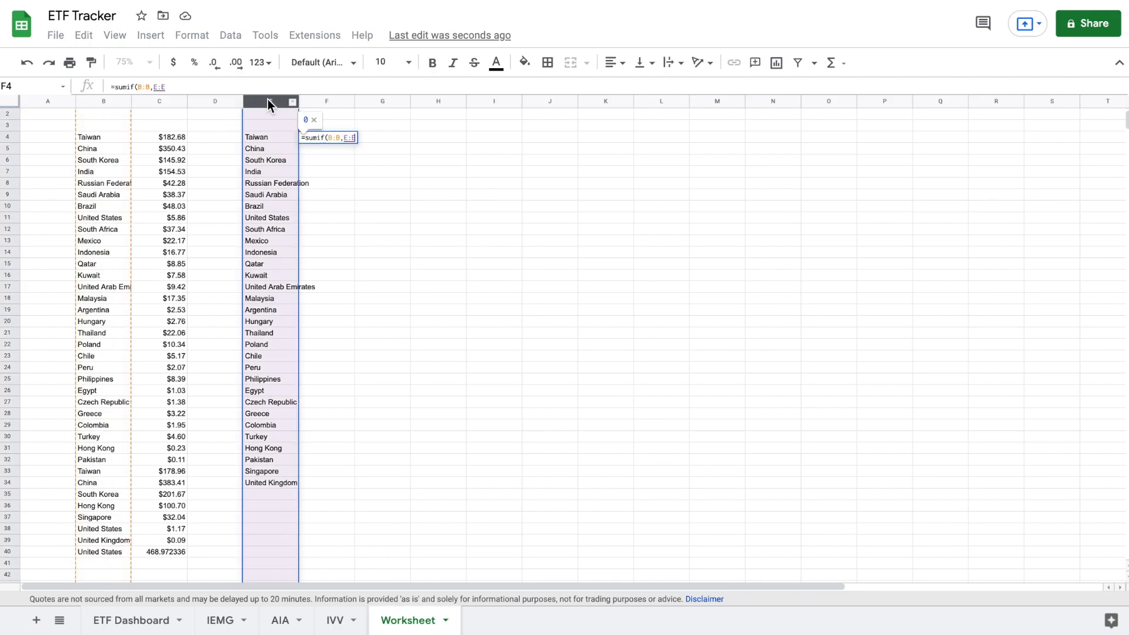
{"action": "type", "text": ","}
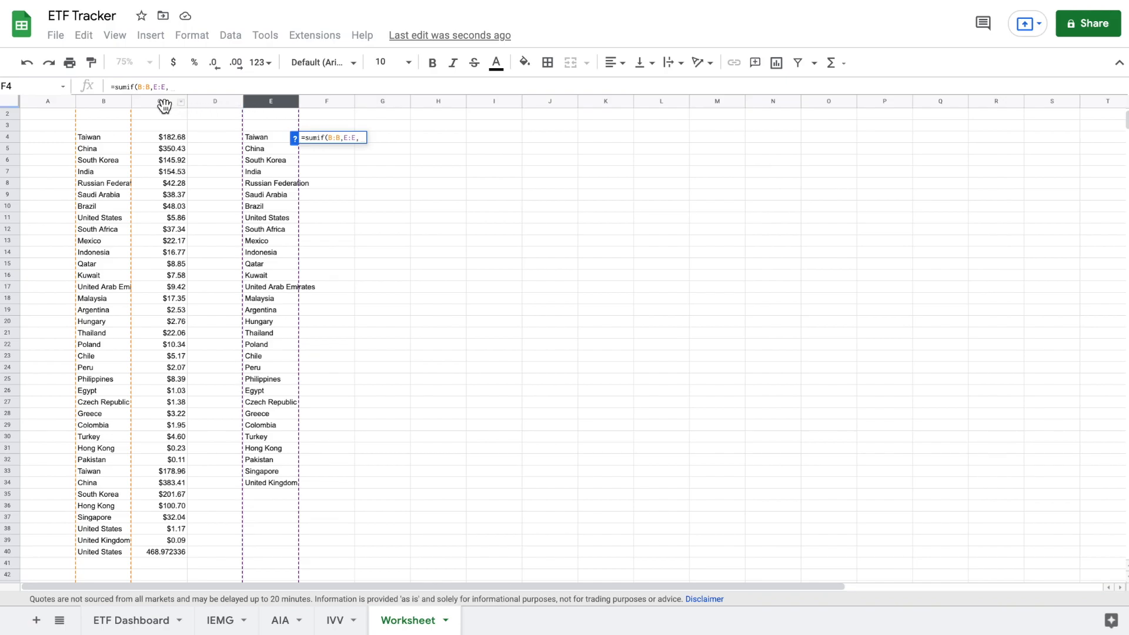
{"action": "left_click", "coordinate": [164, 103]}
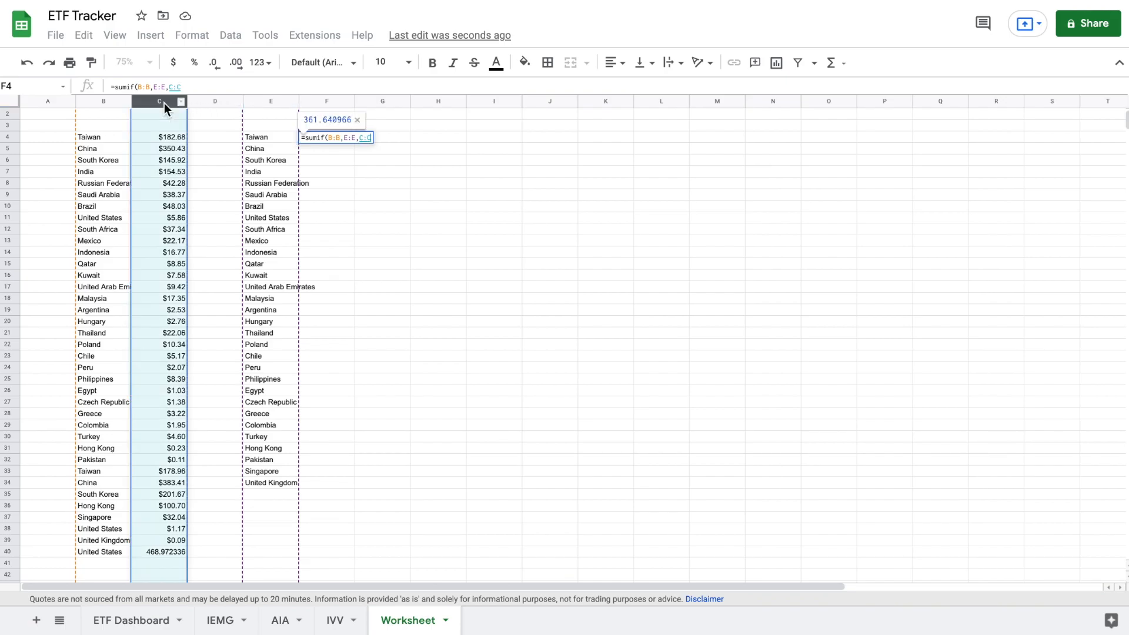
{"action": "type", "text": ")"}
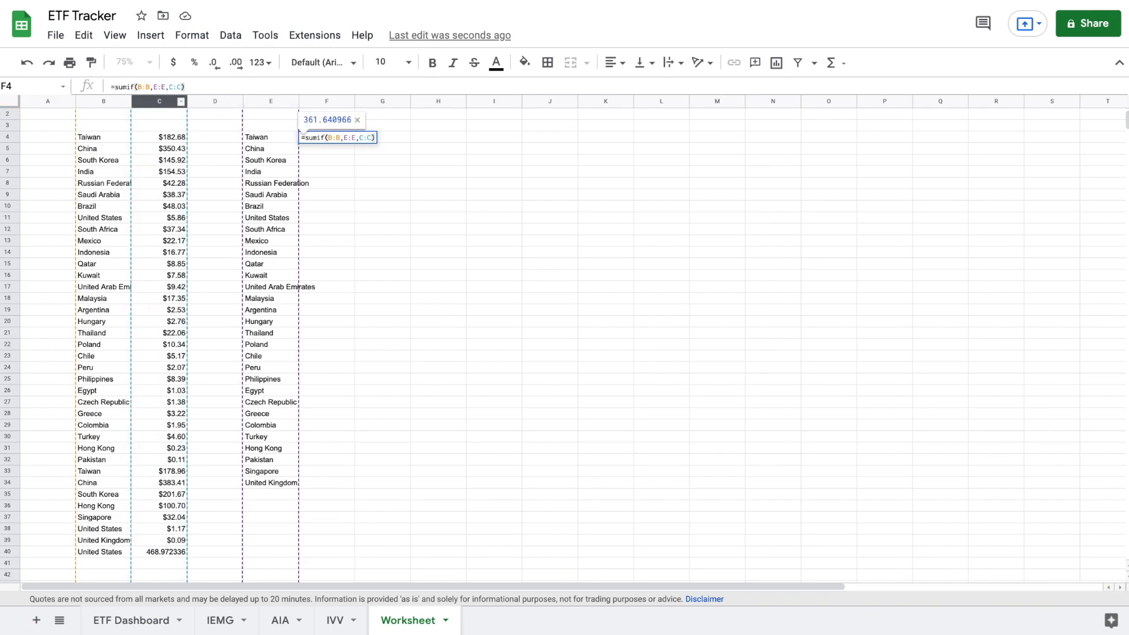
{"action": "key", "text": "Return"}
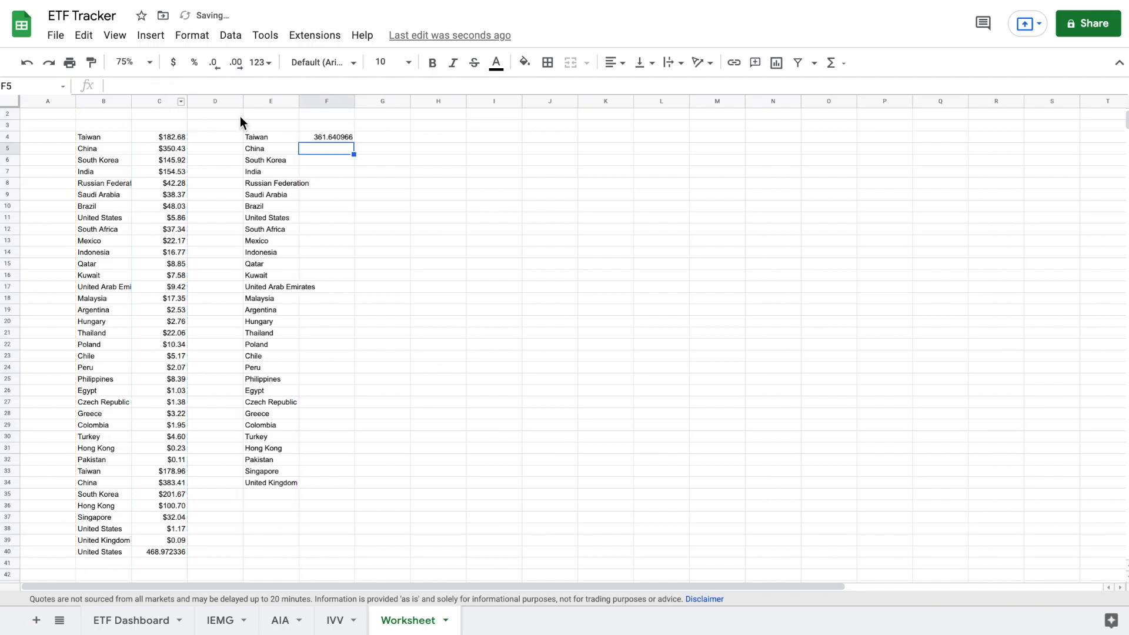
Fill the SUMIF formula from F4 down to F34 and fit column E's width to its location names.
{"action": "left_click", "coordinate": [336, 143]}
{"action": "left_click_drag", "start_coordinate": [354, 143], "coordinate": [331, 486]}
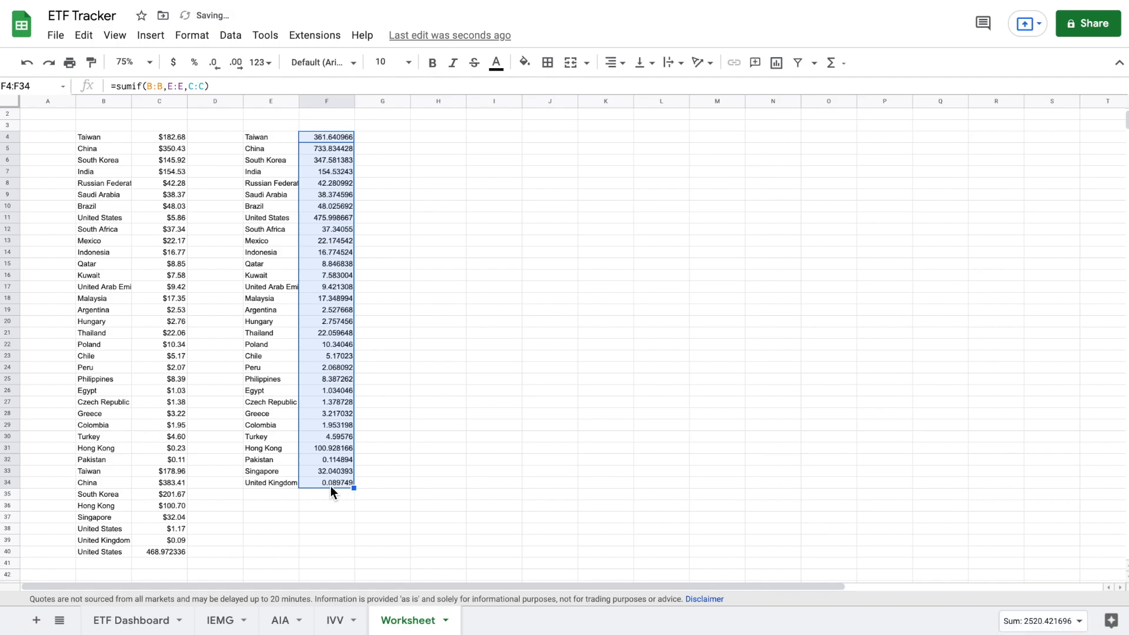
{"action": "double_click", "coordinate": [299, 101]}
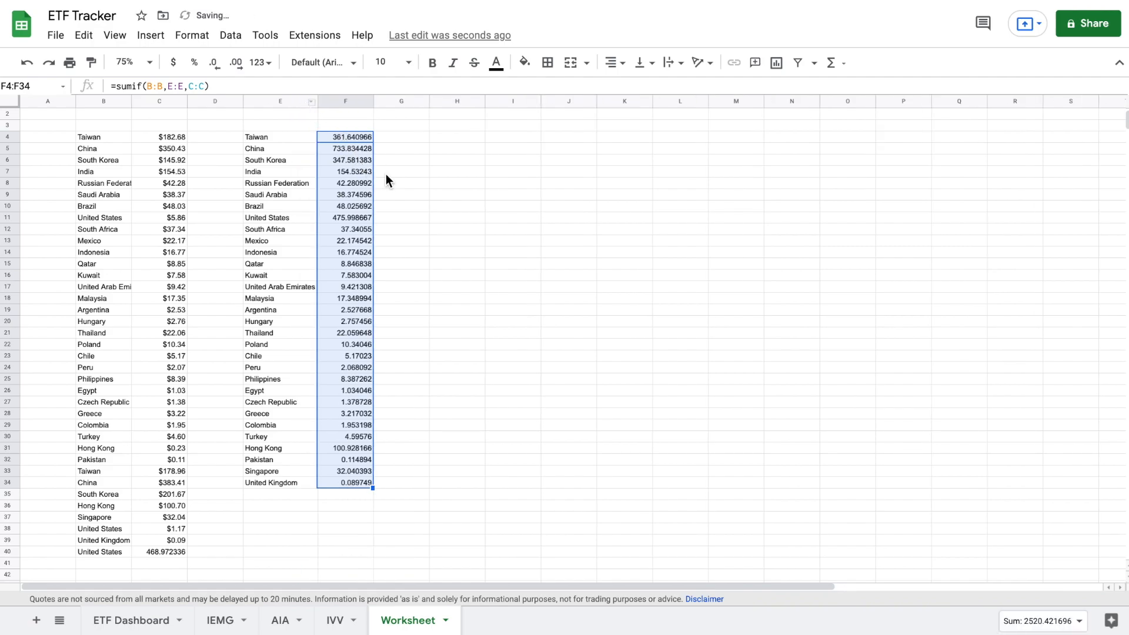
{"action": "left_click", "coordinate": [406, 183]}
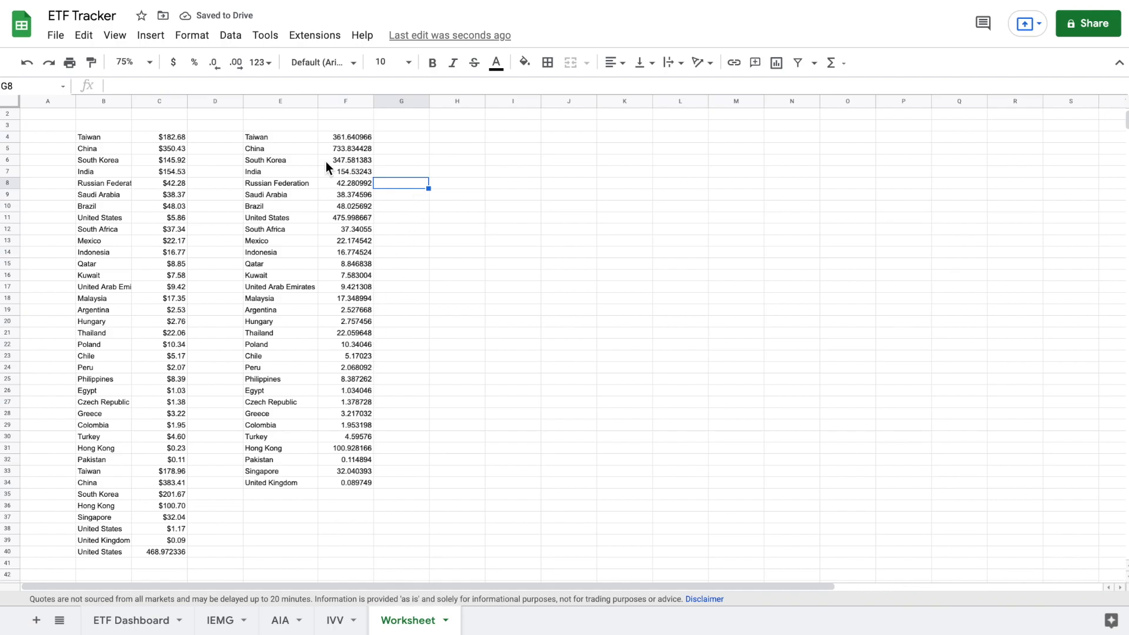
Insert a column chart on Worksheet from the unique locations and their totals in E4:F40.
{"action": "left_click_drag", "start_coordinate": [289, 136], "coordinate": [330, 555]}
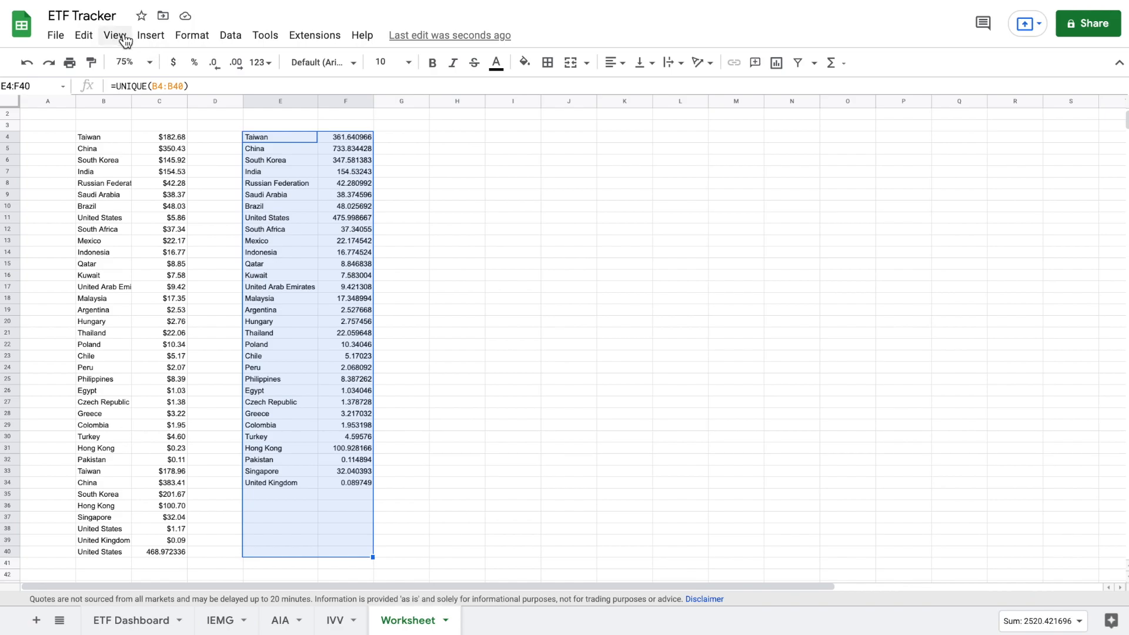
{"action": "left_click", "coordinate": [151, 36]}
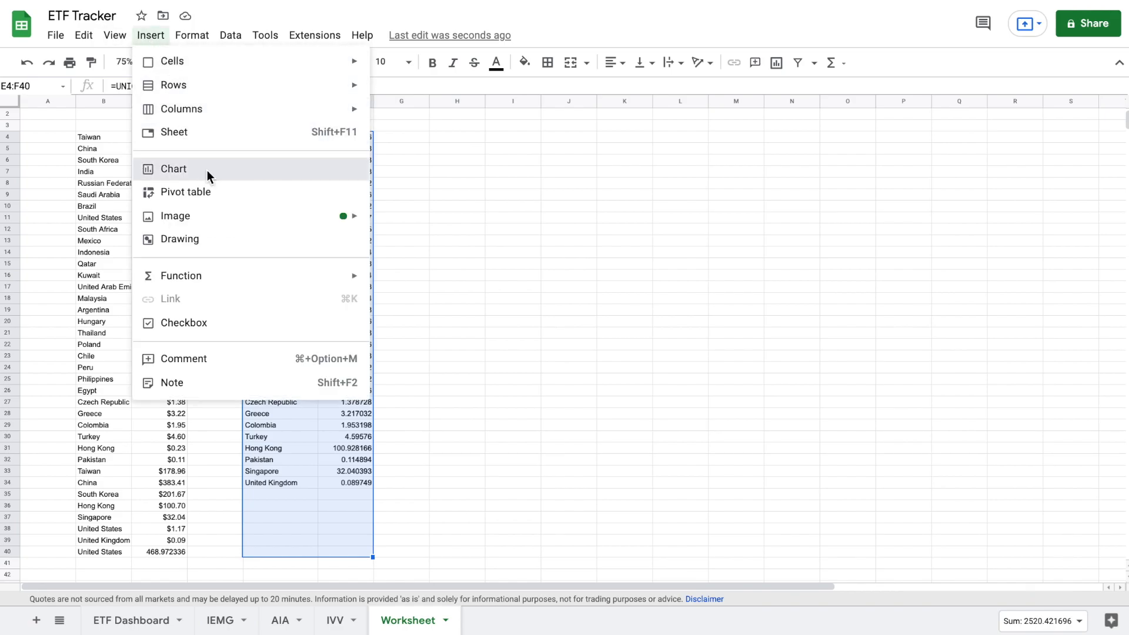
{"action": "key", "text": "Escape"}
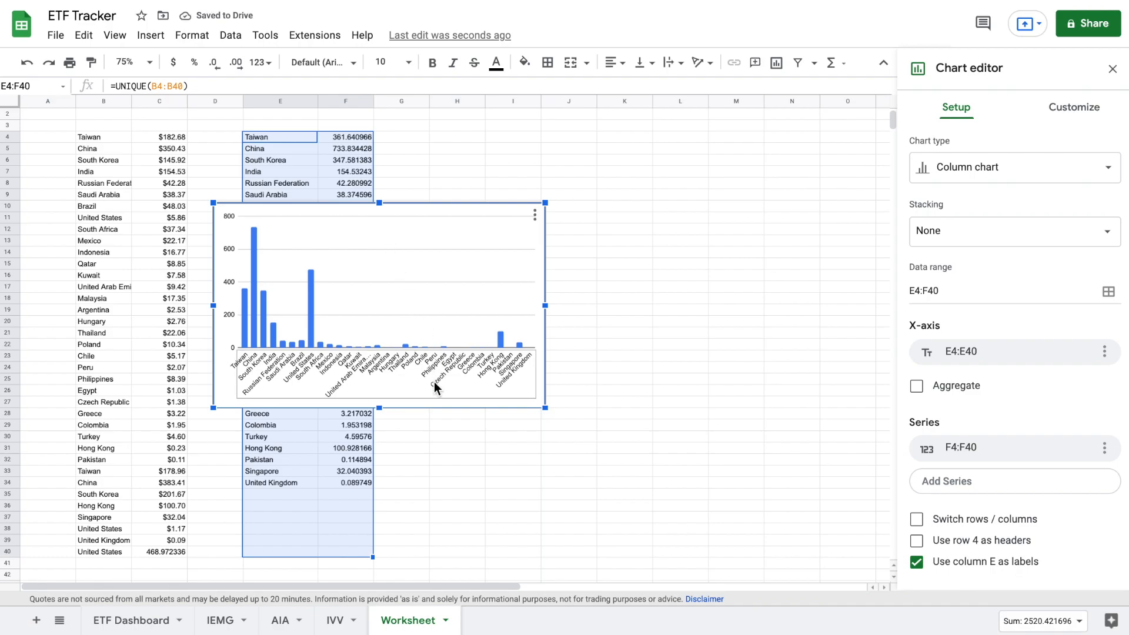
{"action": "left_click", "coordinate": [464, 317]}
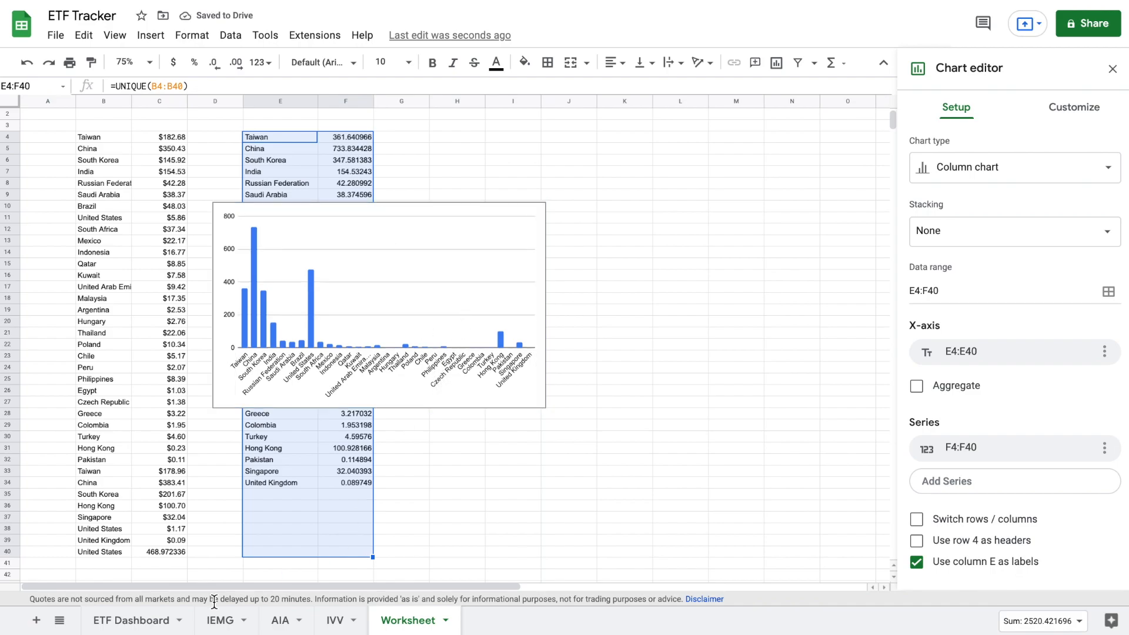
Paste the location chart into ETF Dashboard, place it below Cost vs Market Value beside ETF Allocation, and widen it to the end of column R.
{"action": "left_click", "coordinate": [132, 622]}
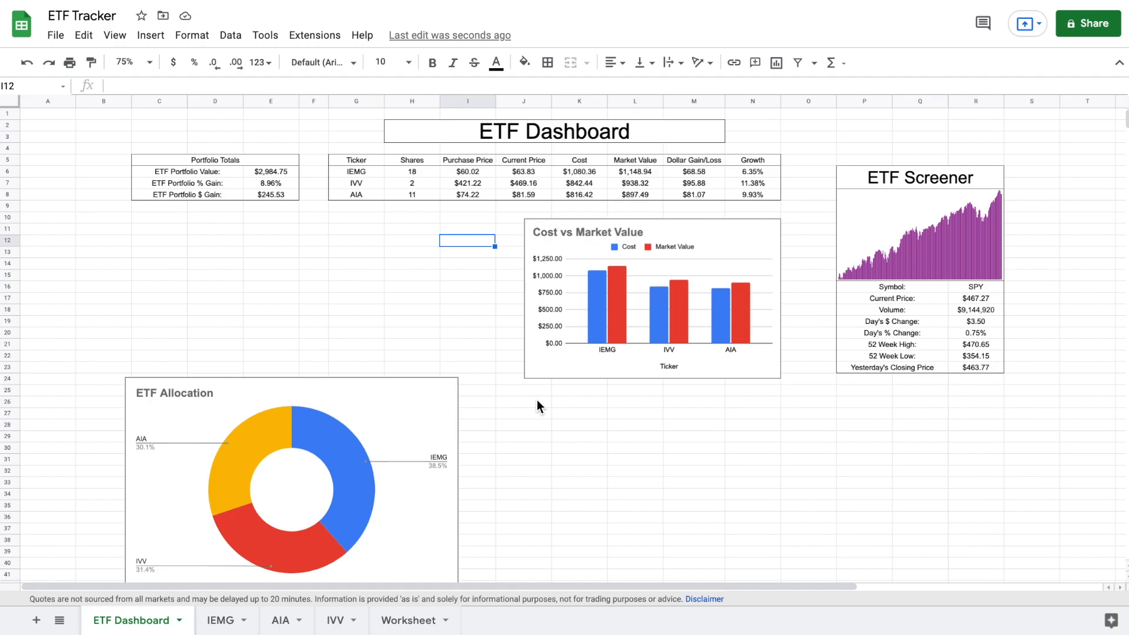
{"action": "scroll", "coordinate": [537, 406], "scroll_direction": "right", "scroll_amount": 1}
{"action": "key", "text": "ctrl+v"}
{"action": "left_click_drag", "start_coordinate": [587, 301], "coordinate": [600, 461]}
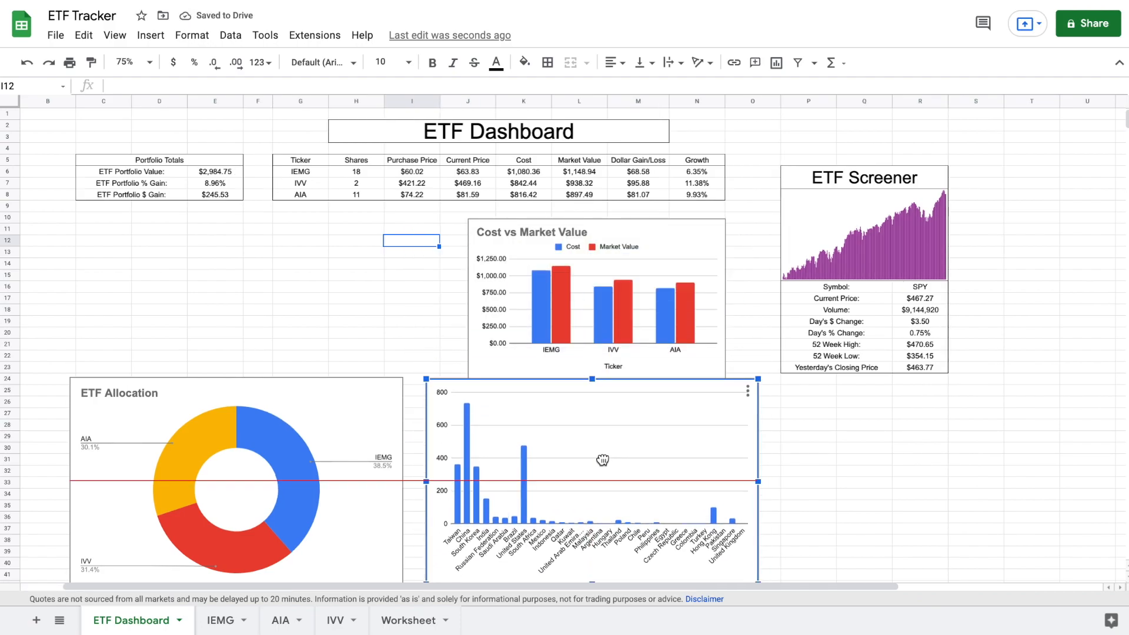
{"action": "scroll", "coordinate": [600, 465], "scroll_direction": "left", "scroll_amount": 1}
{"action": "left_click_drag", "start_coordinate": [816, 483], "coordinate": [1008, 485]}
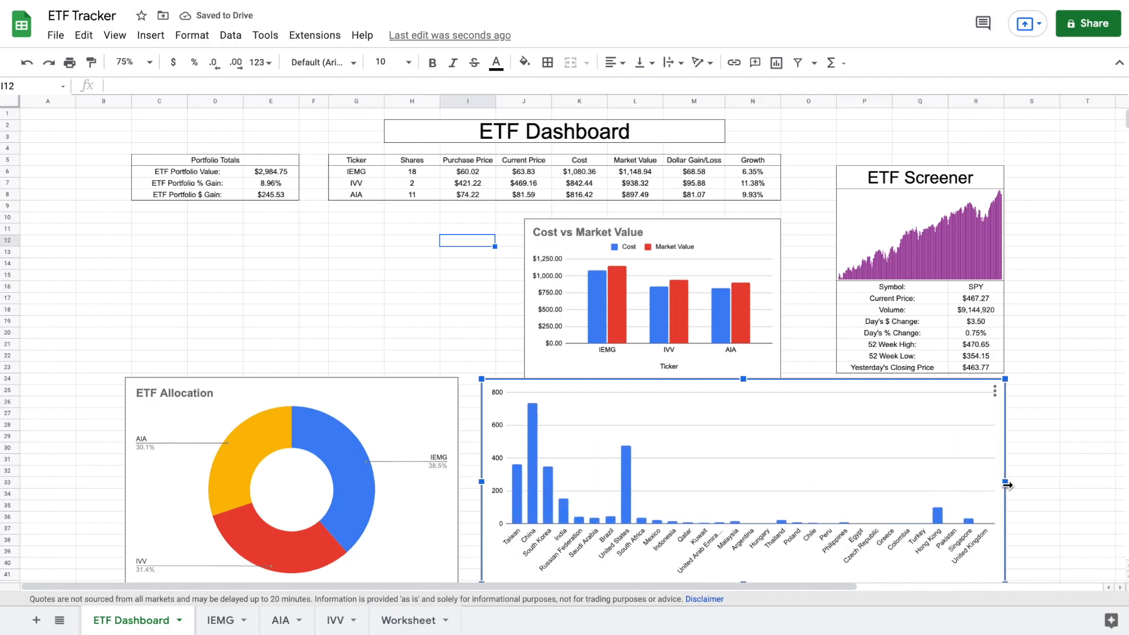
Title the location column chart Allocation by Country and shift the Cost vs Market Value chart up about one row.
{"action": "double_click", "coordinate": [742, 415]}
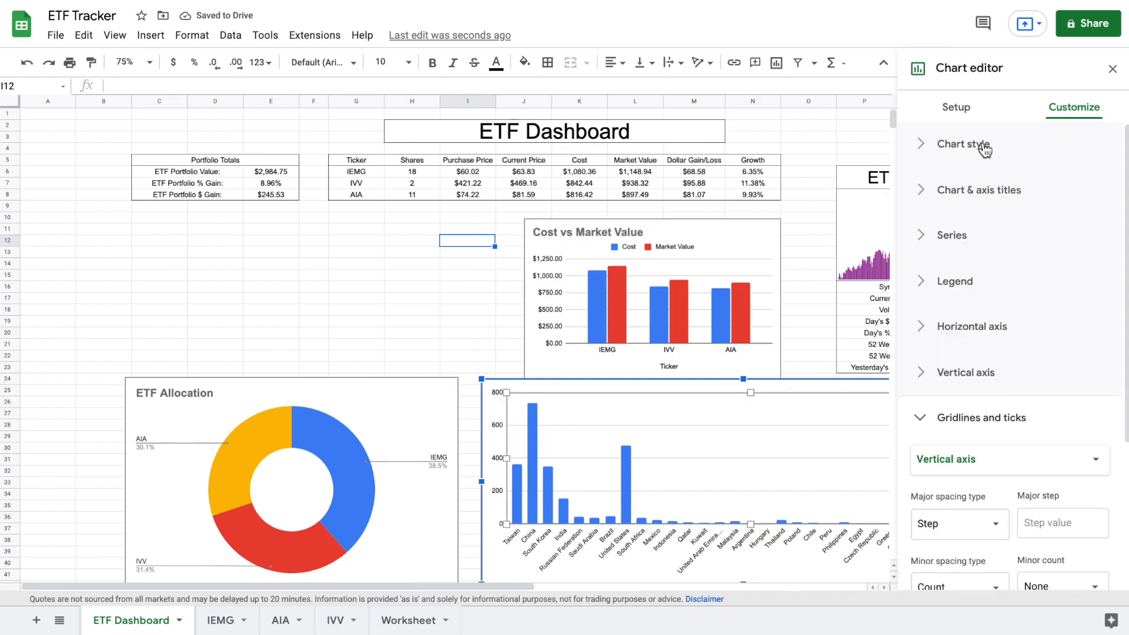
{"action": "left_click", "coordinate": [965, 111]}
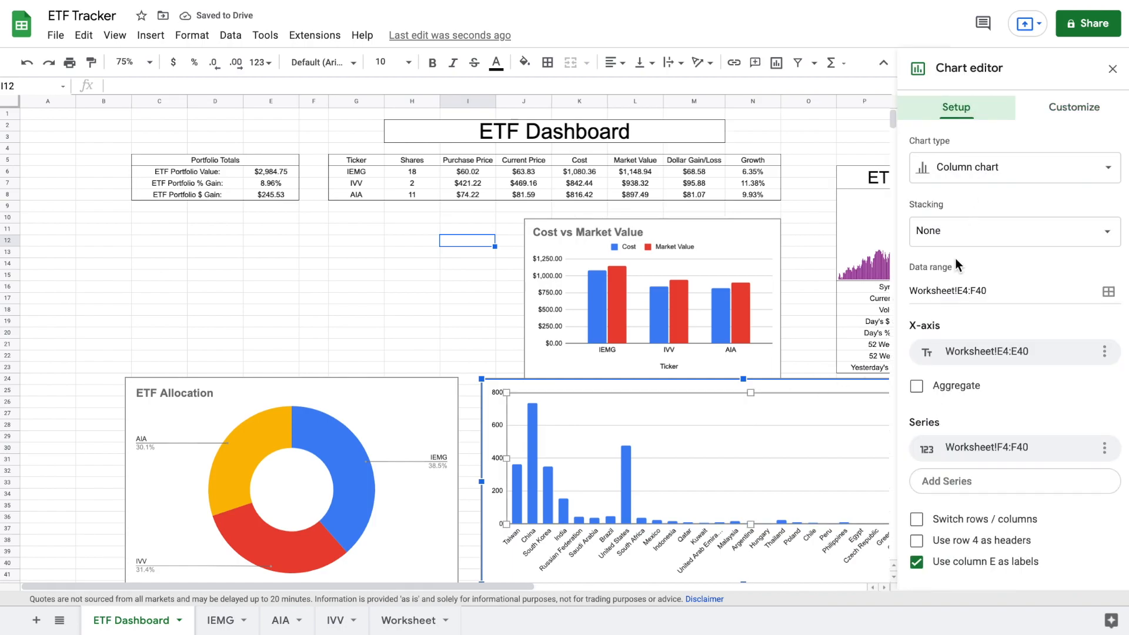
{"action": "left_click", "coordinate": [1068, 123]}
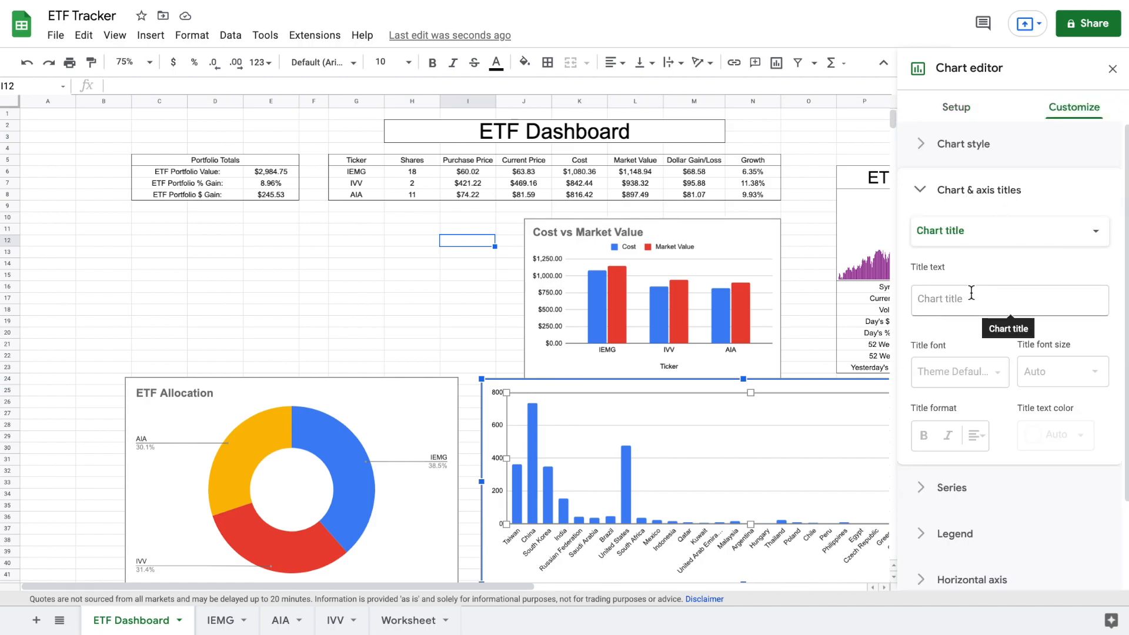
{"action": "left_click", "coordinate": [971, 293]}
{"action": "type", "text": "Allocation by Country"}
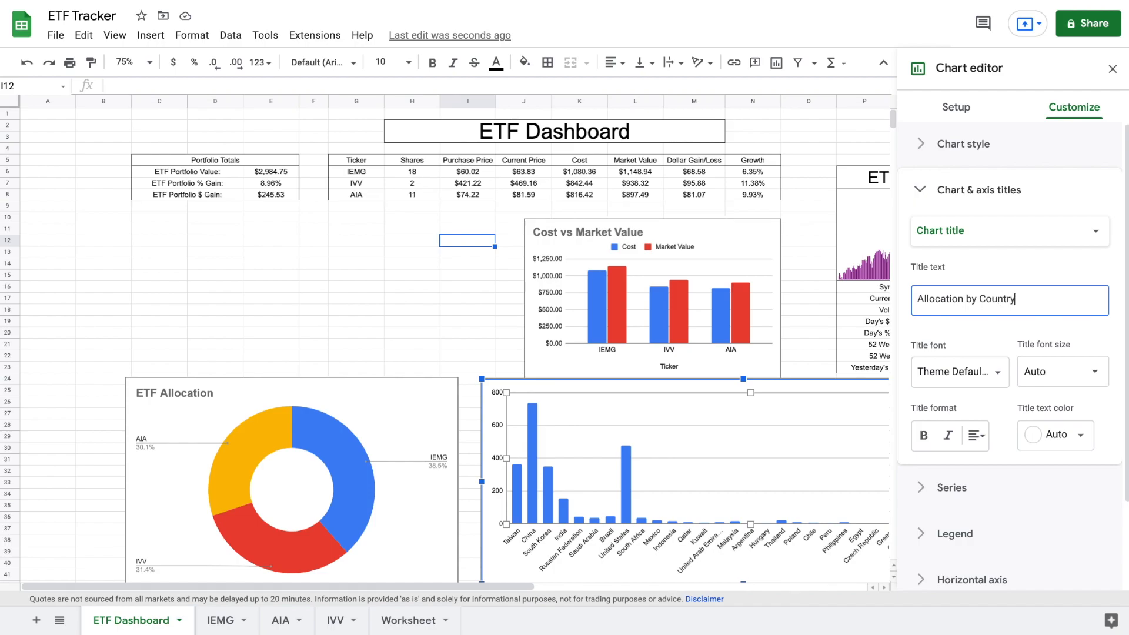
{"action": "left_click", "coordinate": [923, 436]}
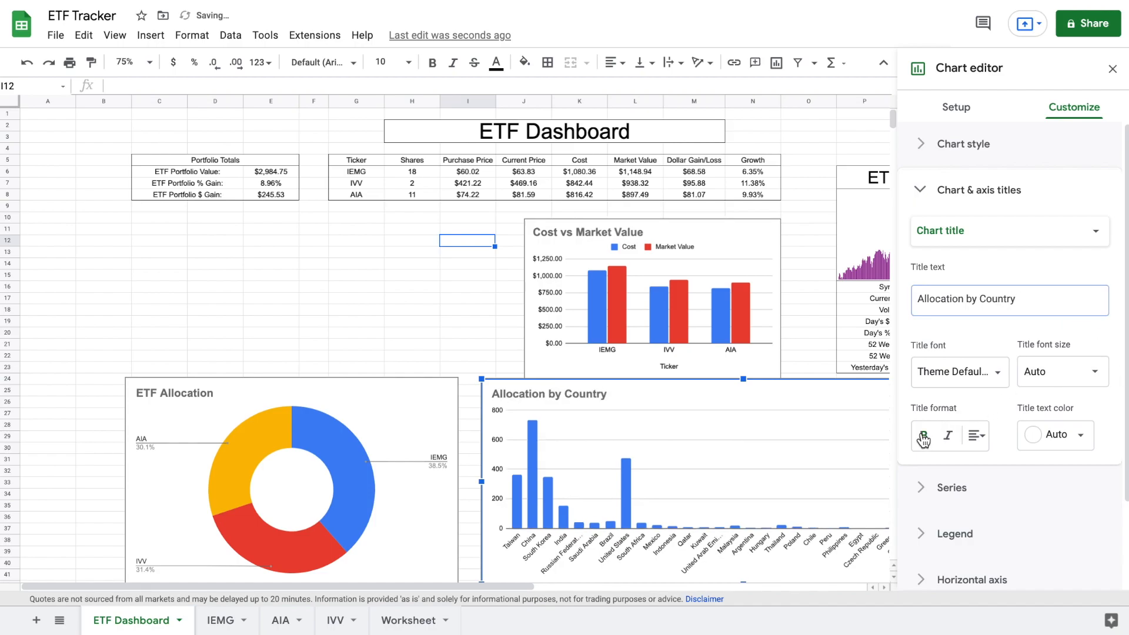
{"action": "left_click", "coordinate": [1113, 69]}
{"action": "left_click_drag", "start_coordinate": [736, 312], "coordinate": [737, 302]}
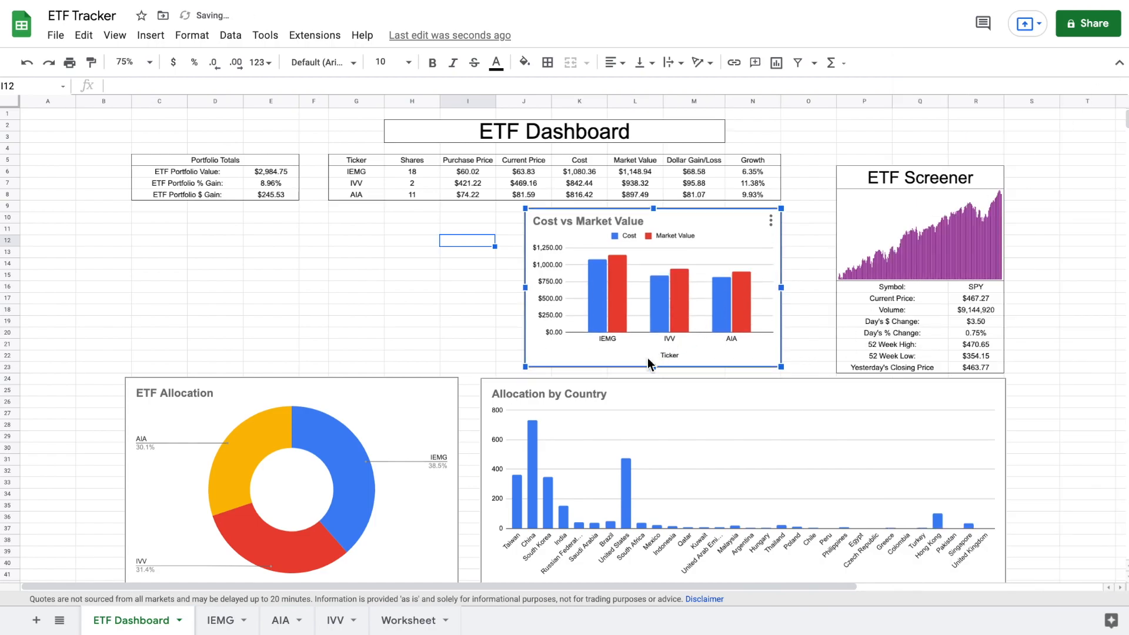
Delete the leftover column chart from the Worksheet sheet.
{"action": "left_click", "coordinate": [411, 619]}
{"action": "left_click", "coordinate": [483, 306]}
{"action": "key", "text": "Delete"}
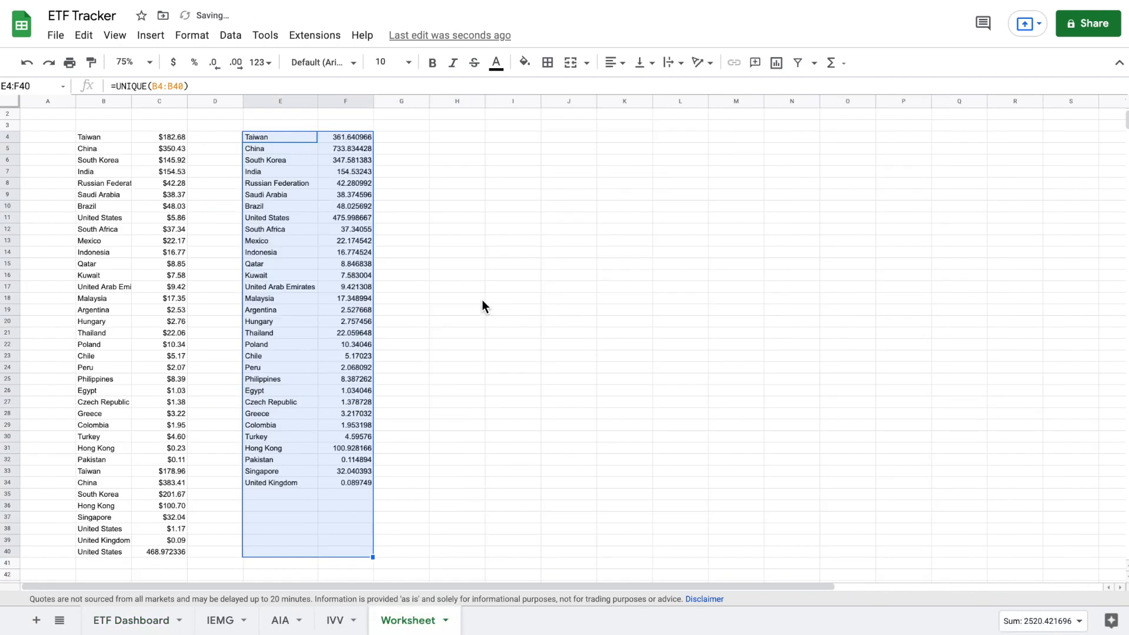
Insert a chart on Worksheet from the unique locations and totals in E4:F40 and make it a geo chart.
{"action": "left_click", "coordinate": [153, 39]}
{"action": "left_click", "coordinate": [202, 167]}
{"action": "left_click", "coordinate": [1071, 174]}
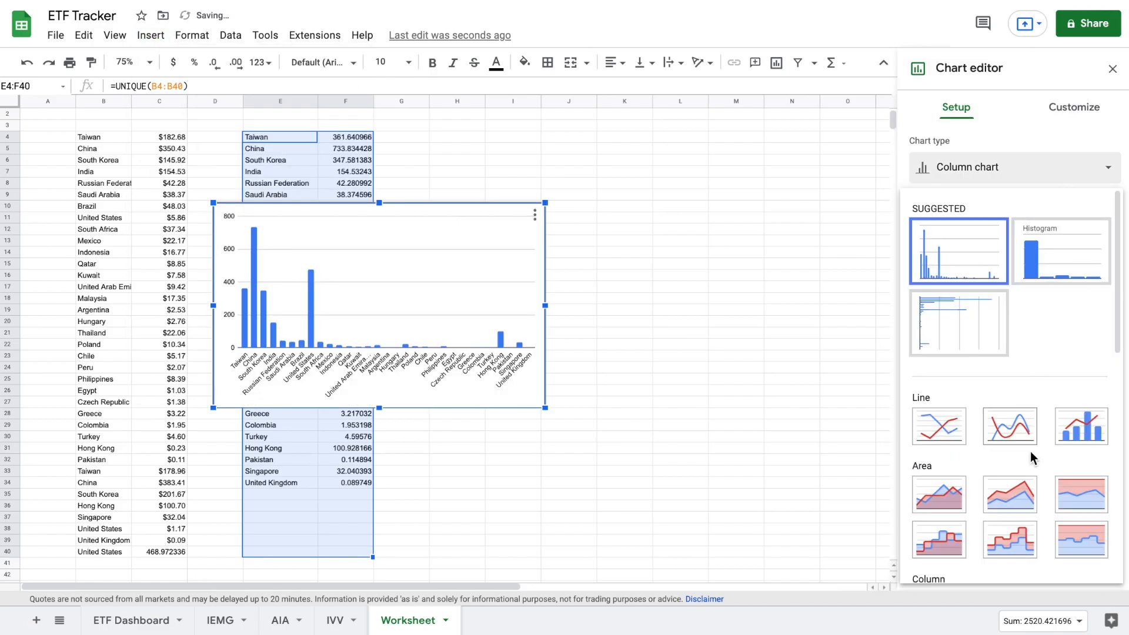
{"action": "scroll", "coordinate": [1031, 453], "scroll_direction": "down", "scroll_amount": 3}
{"action": "scroll", "coordinate": [1030, 451], "scroll_direction": "down", "scroll_amount": 3}
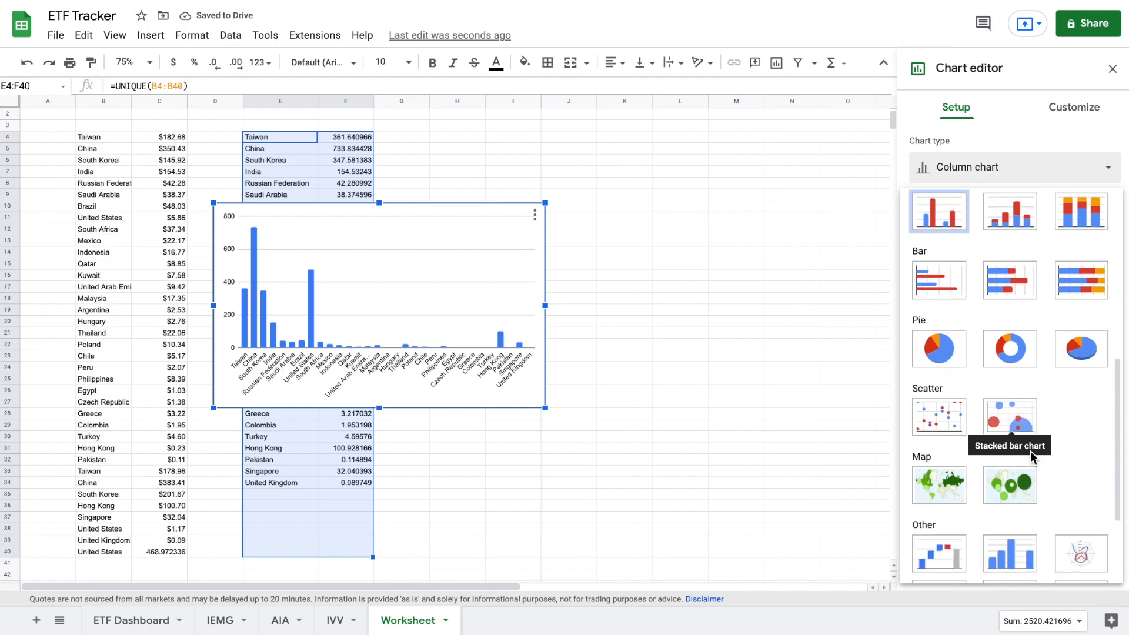
{"action": "left_click", "coordinate": [943, 485]}
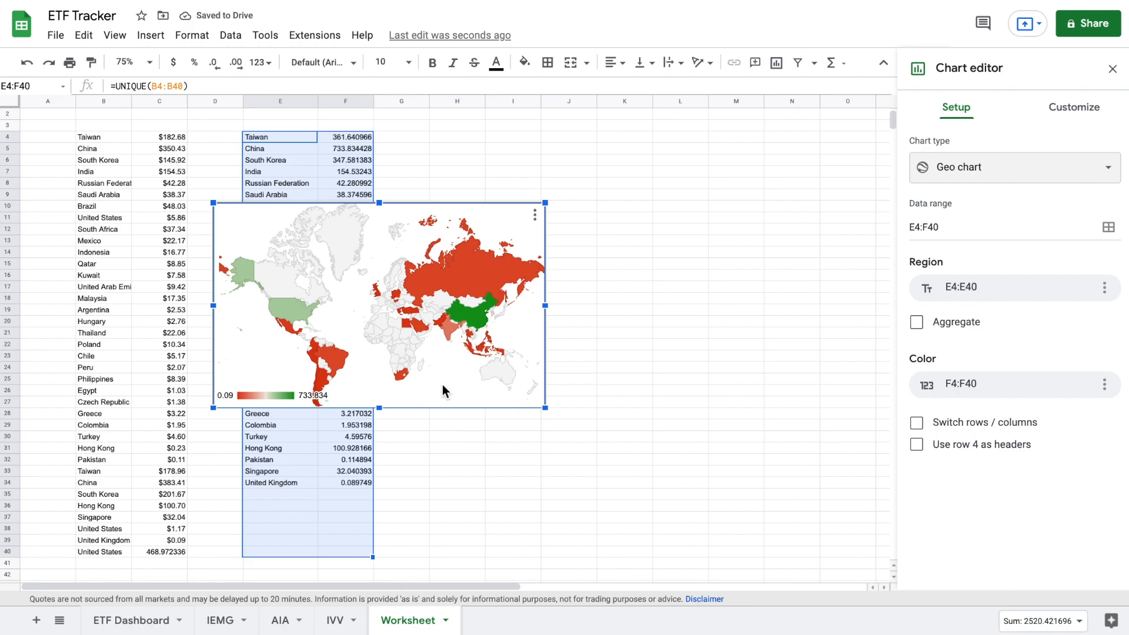
Paste the geo chart into ETF Dashboard, shrink it to the Cost vs Market Value chart's size, and place it beside that chart.
{"action": "left_click", "coordinate": [136, 620]}
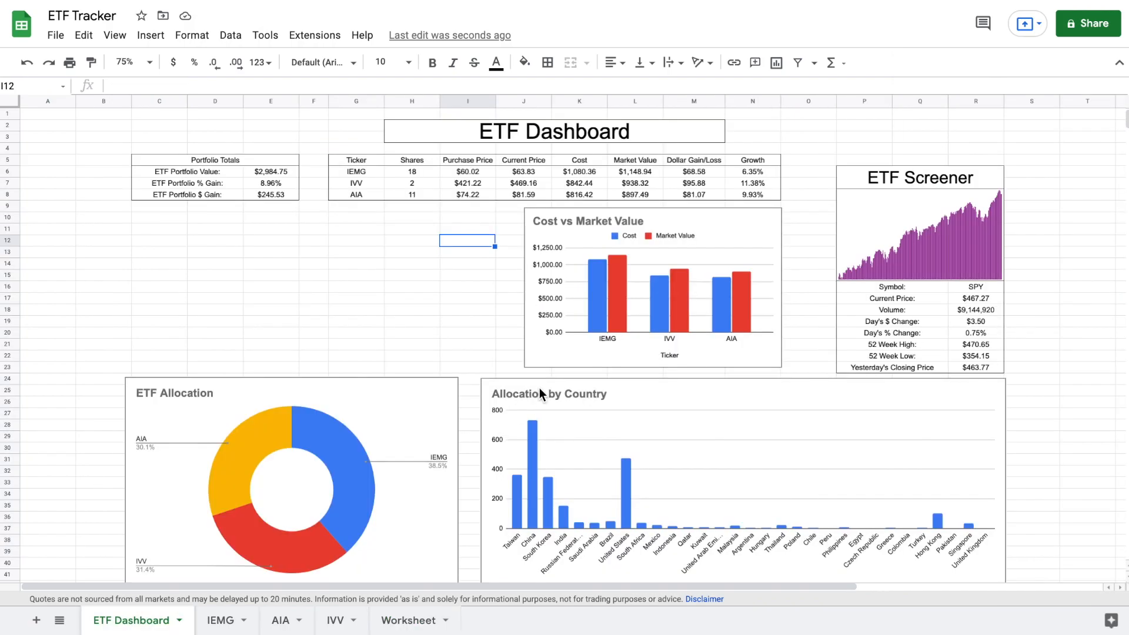
{"action": "key", "text": "ctrl+v"}
{"action": "left_click", "coordinate": [619, 330]}
{"action": "left_click_drag", "start_coordinate": [468, 239], "coordinate": [544, 283]}
{"action": "left_click_drag", "start_coordinate": [637, 331], "coordinate": [347, 257]}
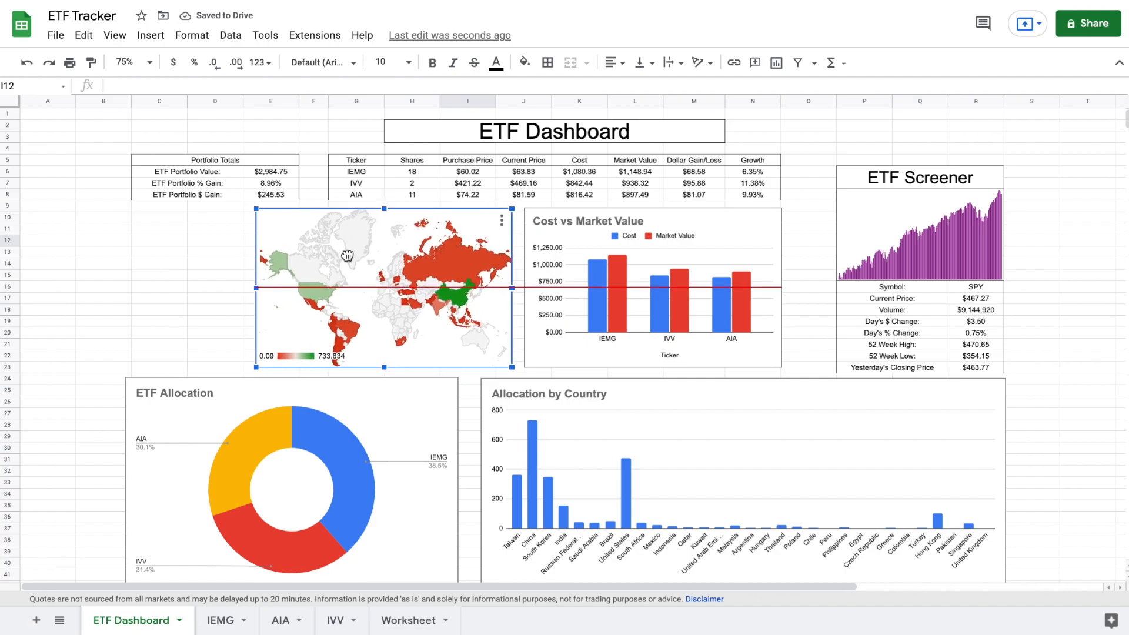
Set the dashboard geo chart's Mid color to yellow.
{"action": "double_click", "coordinate": [390, 239]}
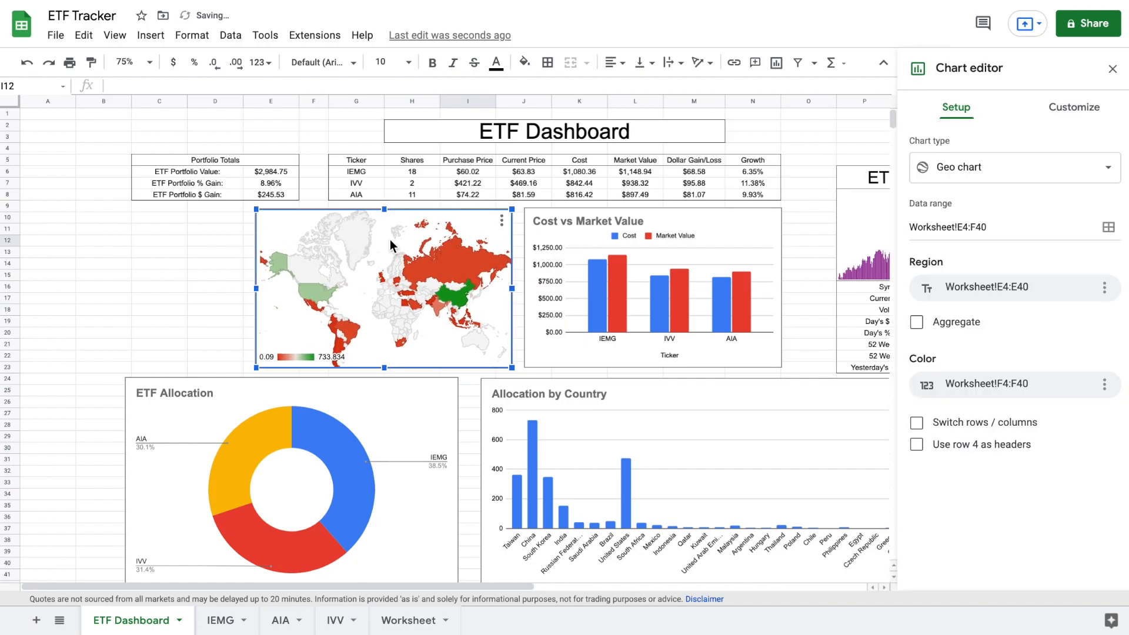
{"action": "left_click", "coordinate": [1084, 116]}
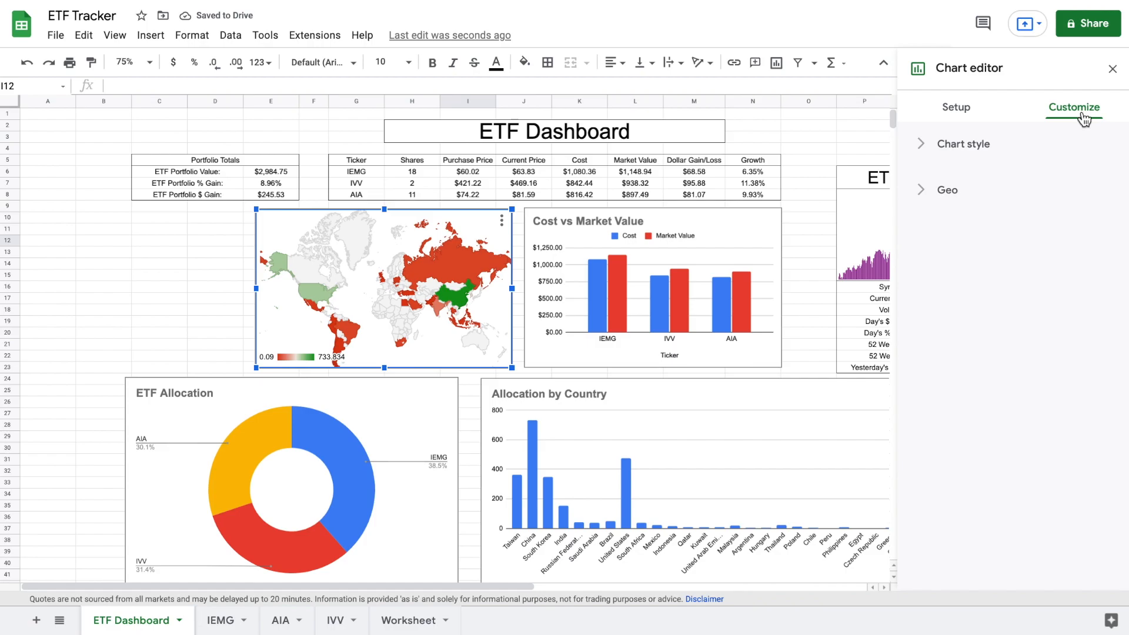
{"action": "left_click", "coordinate": [1006, 147]}
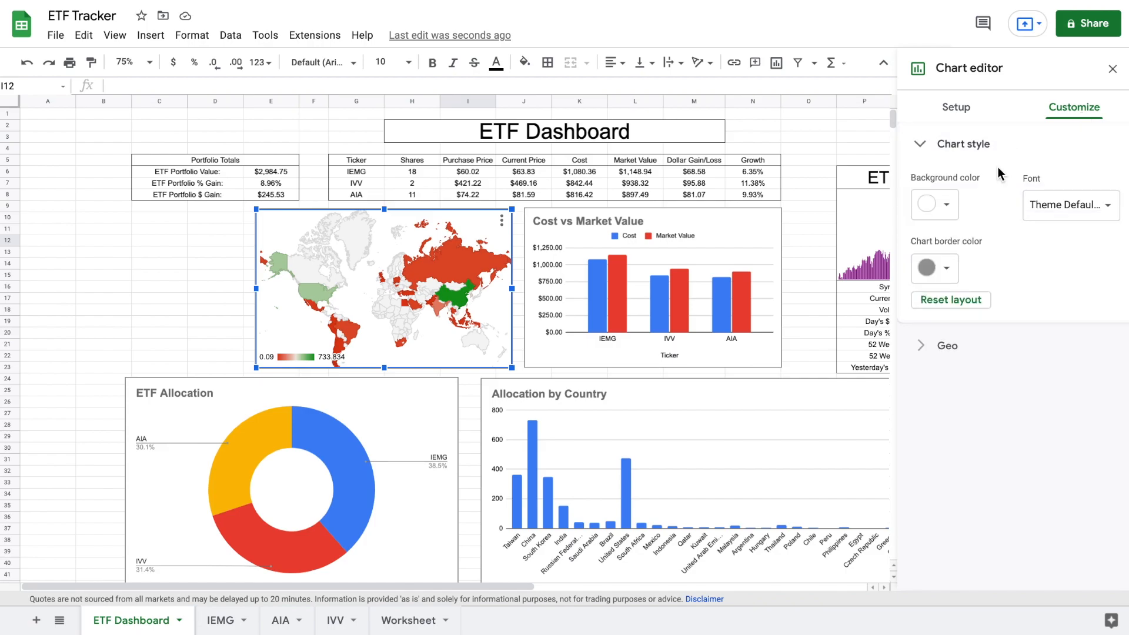
{"action": "left_click", "coordinate": [974, 346]}
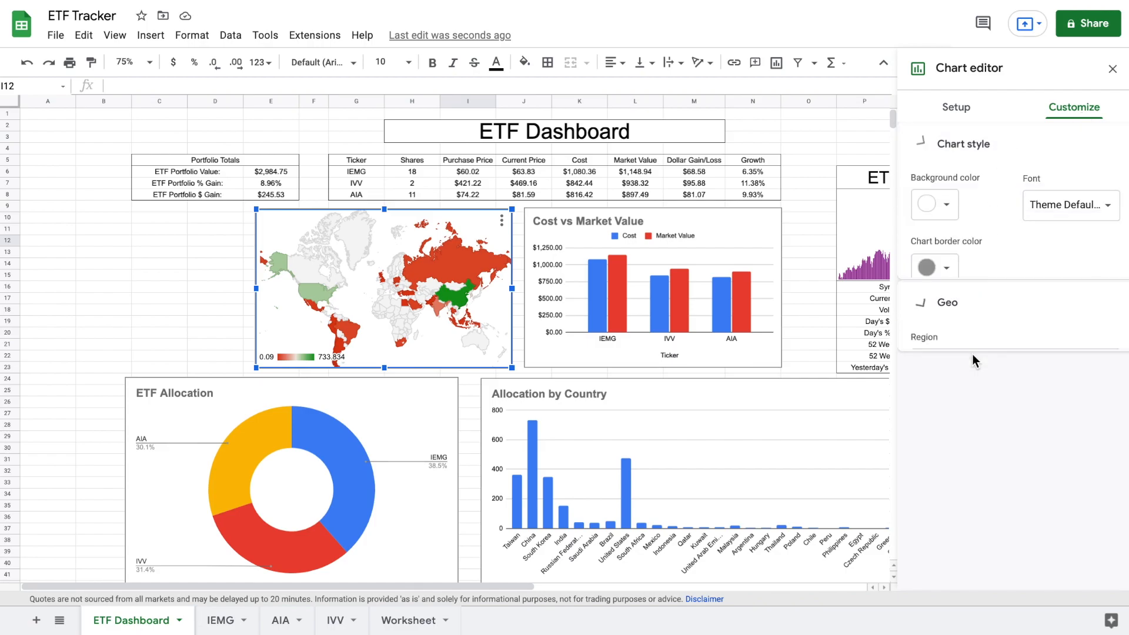
{"action": "left_click", "coordinate": [1056, 315]}
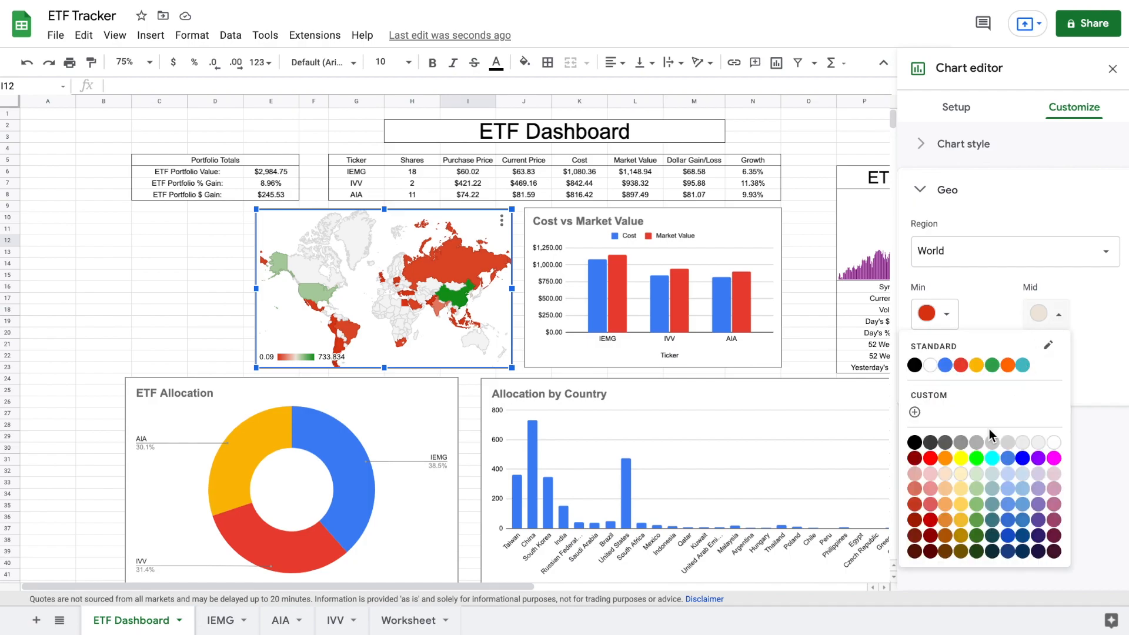
{"action": "left_click", "coordinate": [967, 458]}
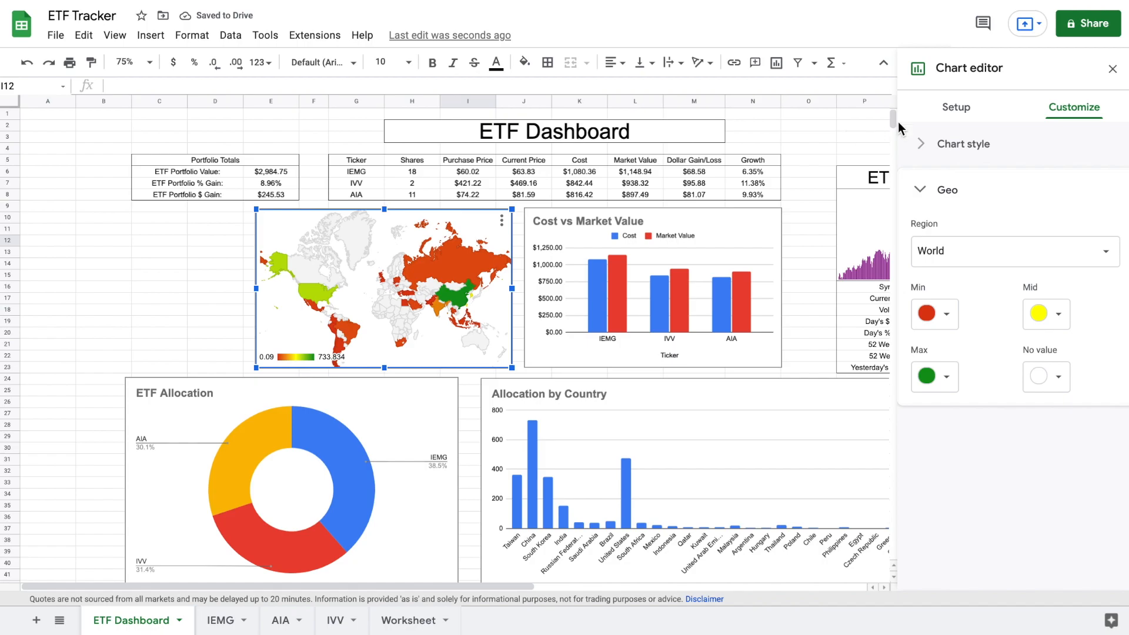
{"action": "left_click", "coordinate": [1113, 69]}
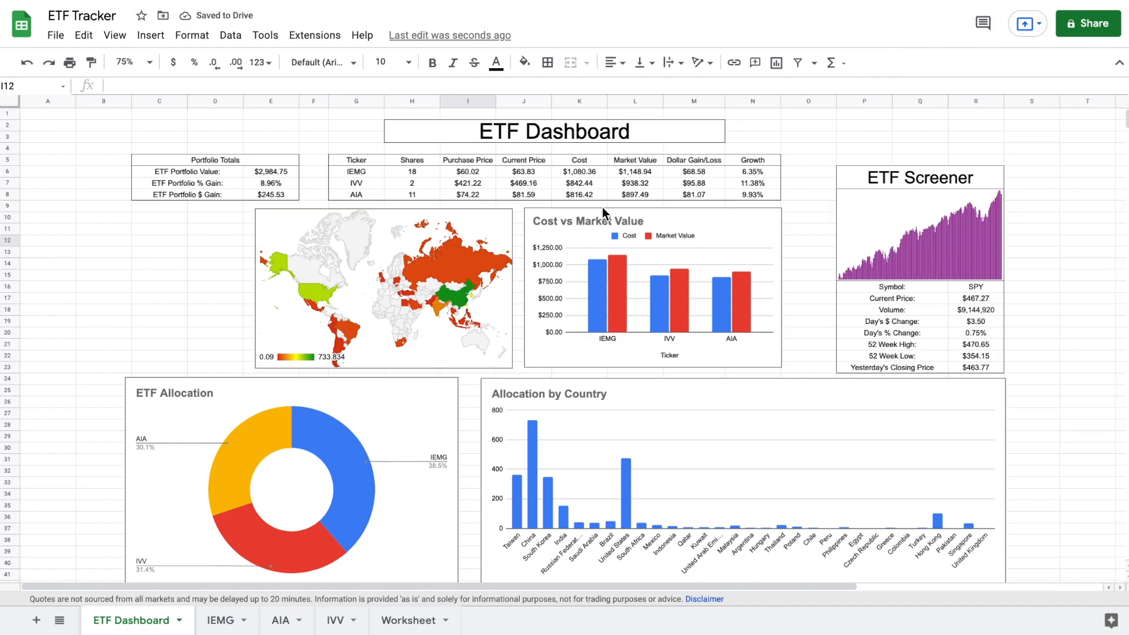
{"action": "left_click", "coordinate": [436, 259]}
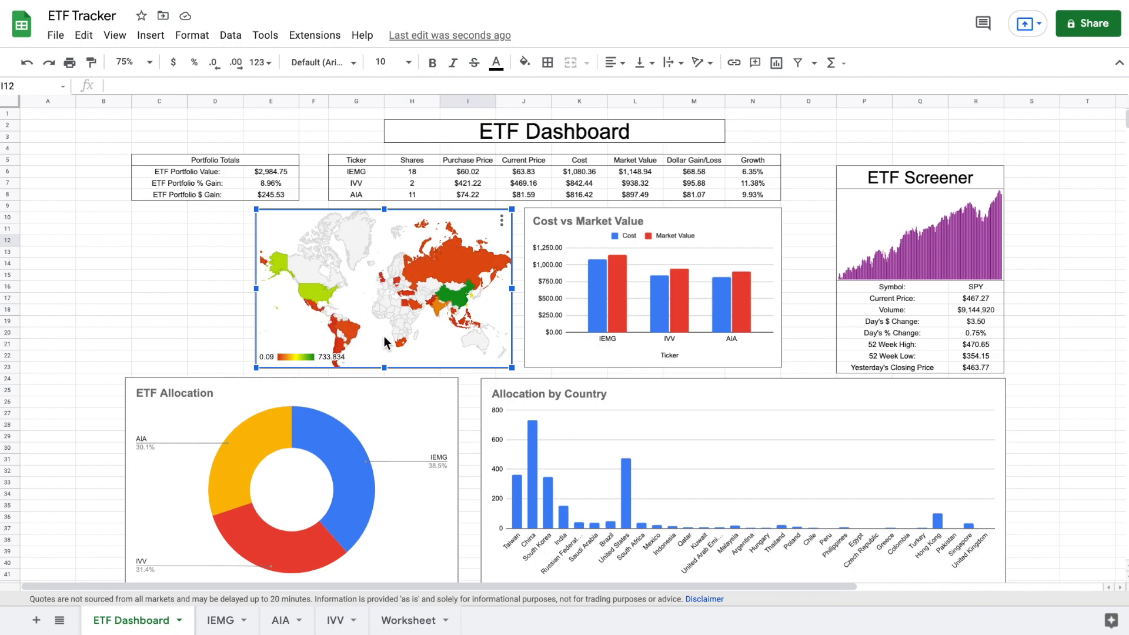
{"action": "left_click", "coordinate": [211, 266]}
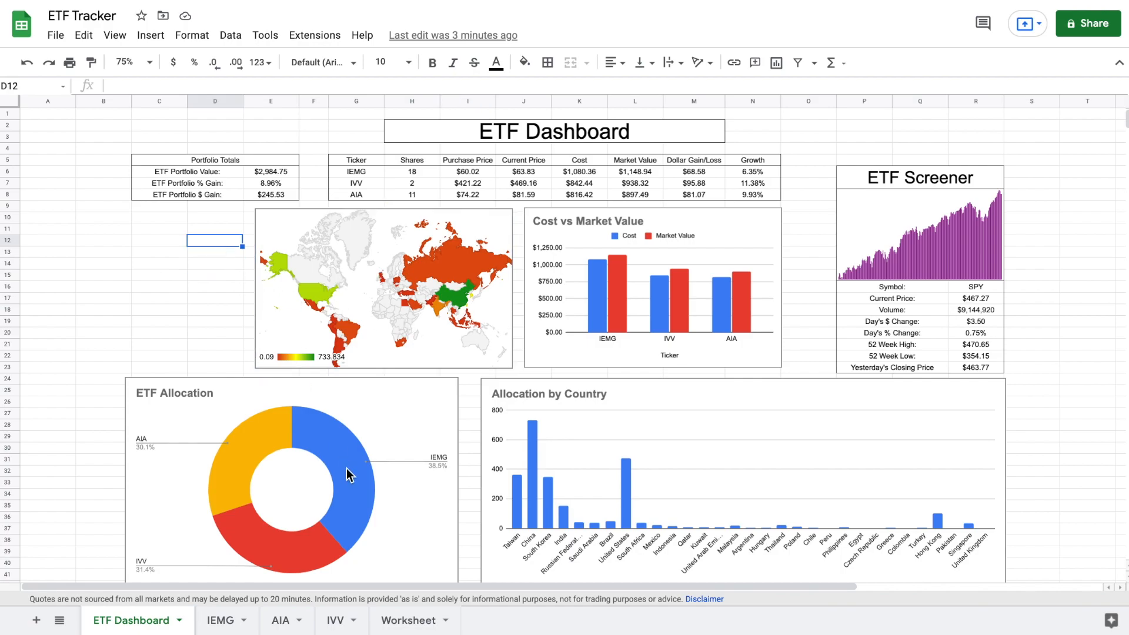
Copy the sector entries C12:C2224 from IEMG into Worksheet starting at J4, and fit column J's width to them.
{"action": "left_click", "coordinate": [405, 621]}
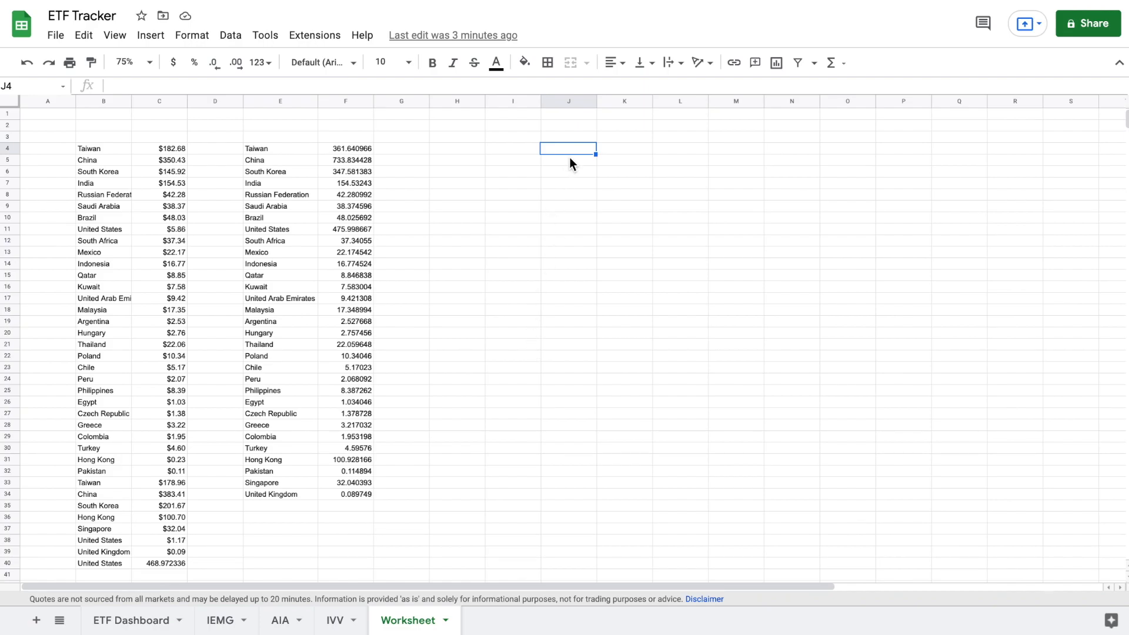
{"action": "left_click", "coordinate": [221, 620]}
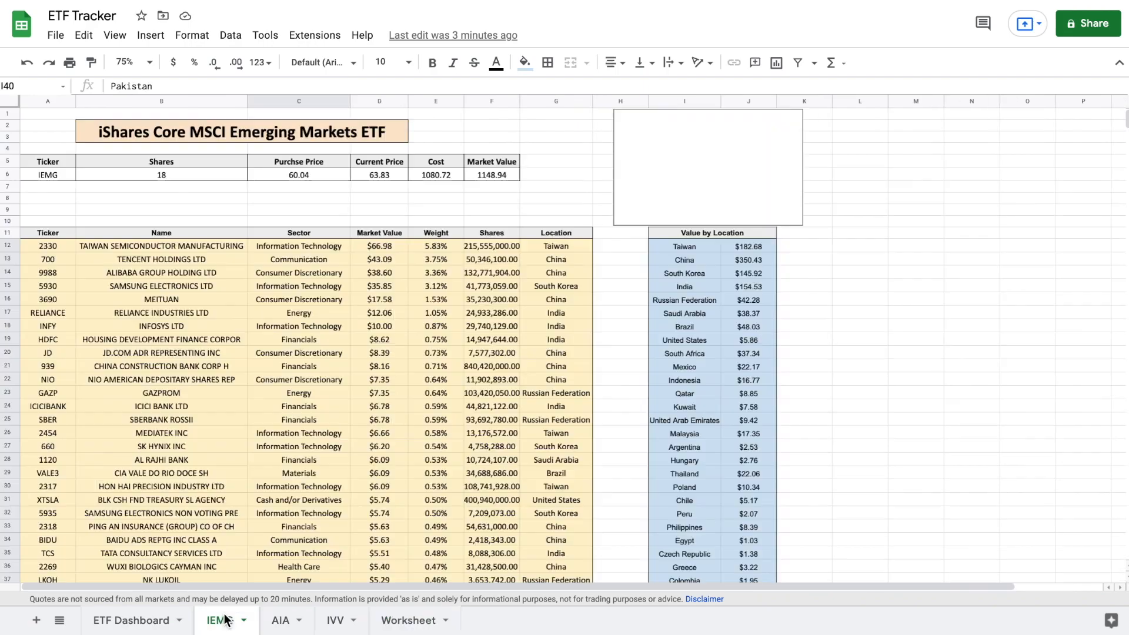
{"action": "left_click", "coordinate": [324, 248]}
{"action": "key", "text": "ctrl+shift+Down"}
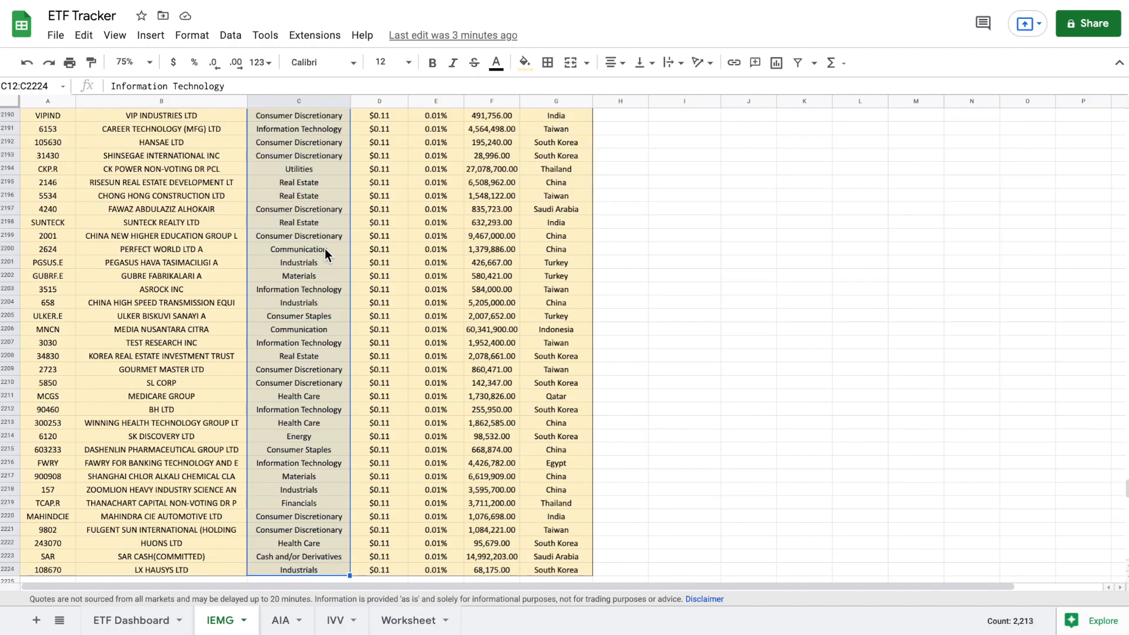
{"action": "key", "text": "Return"}
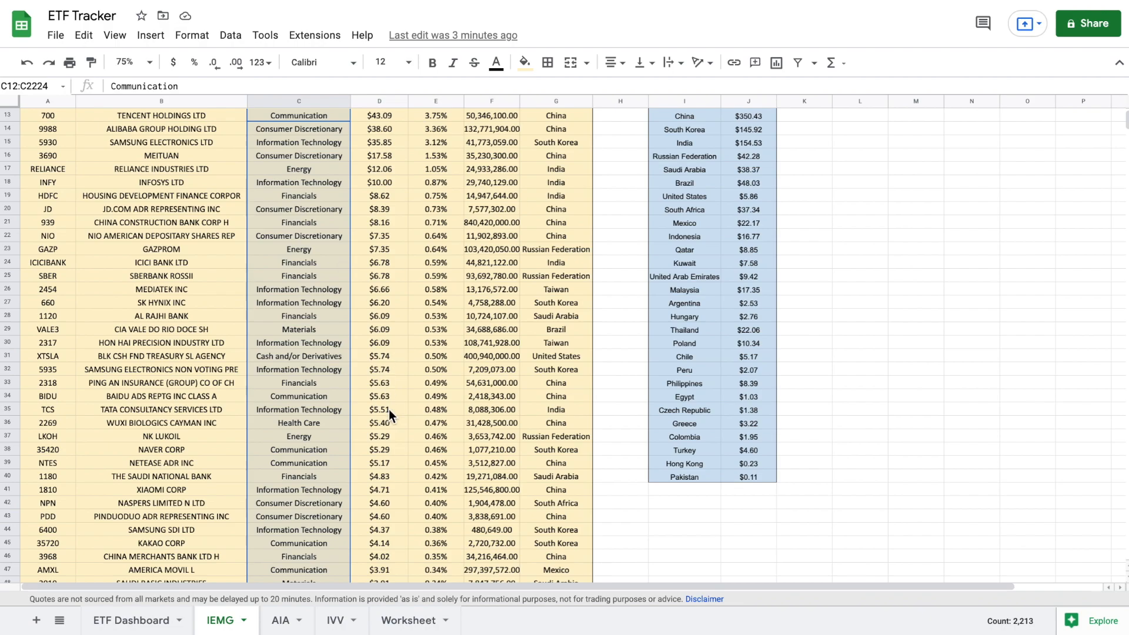
{"action": "scroll", "coordinate": [383, 440], "scroll_direction": "down", "scroll_amount": 5}
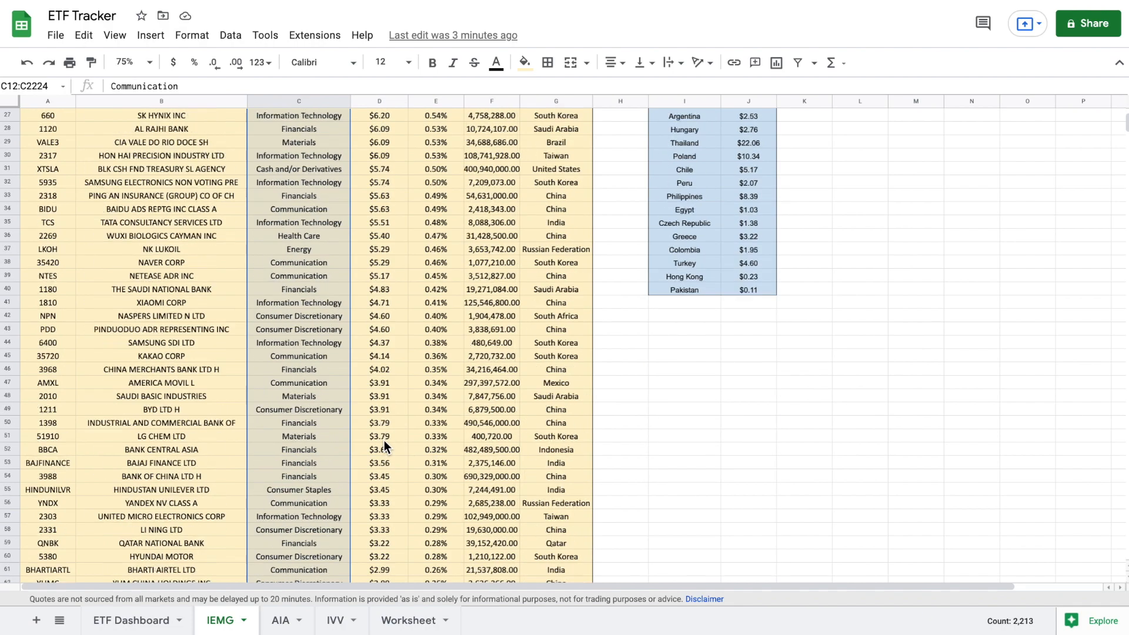
{"action": "scroll", "coordinate": [383, 440], "scroll_direction": "up", "scroll_amount": 10}
{"action": "key", "text": "ctrl+c"}
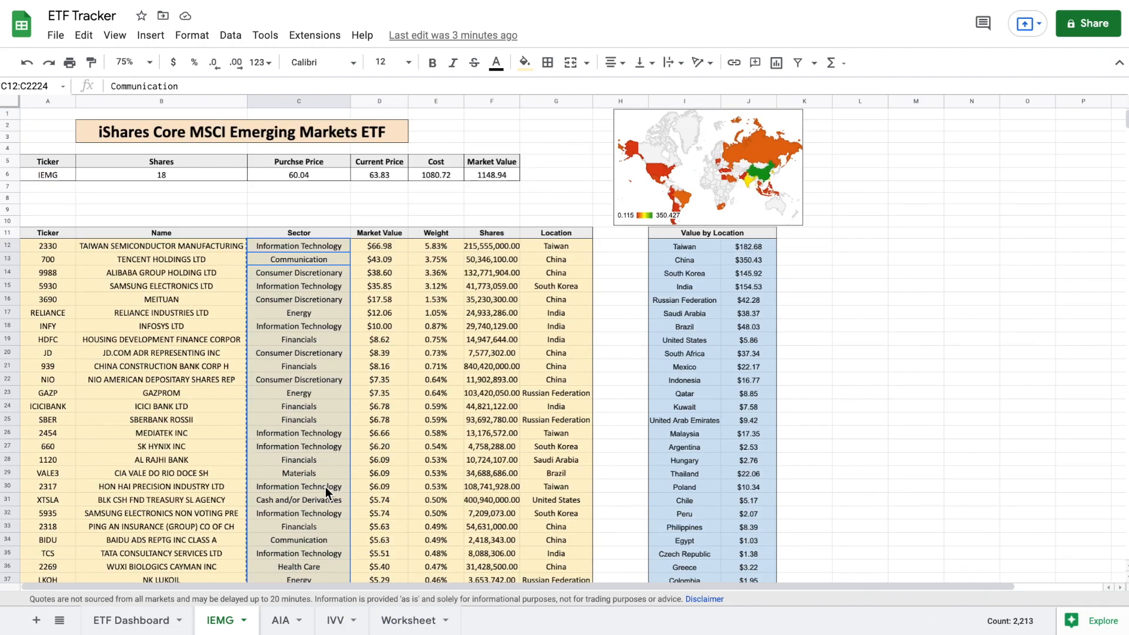
{"action": "left_click", "coordinate": [564, 145]}
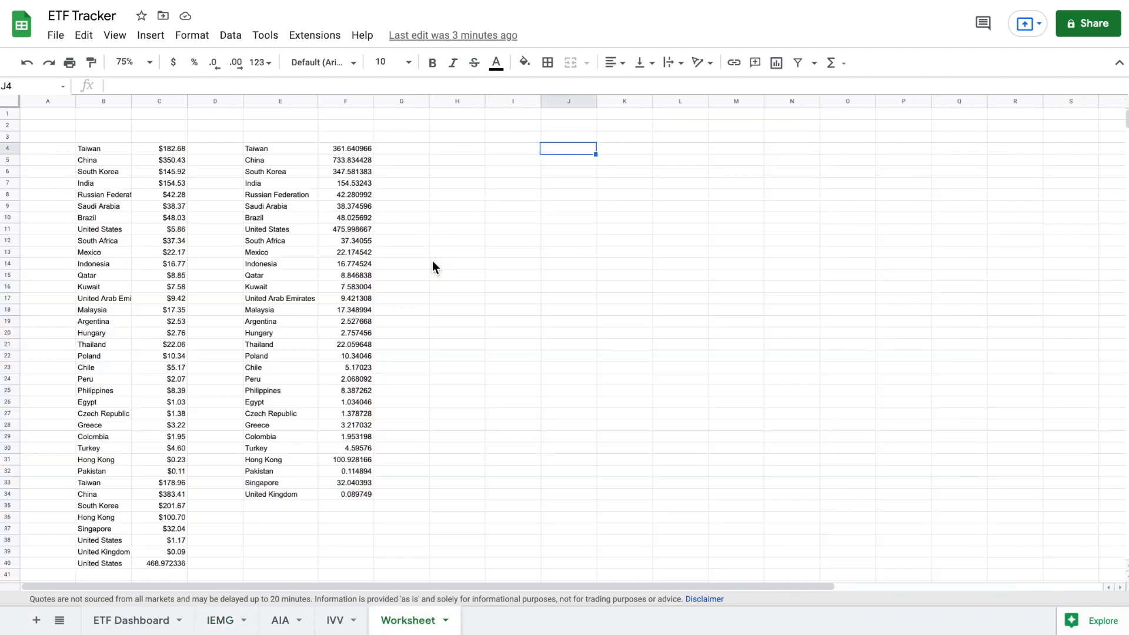
{"action": "key", "text": "ctrl+v"}
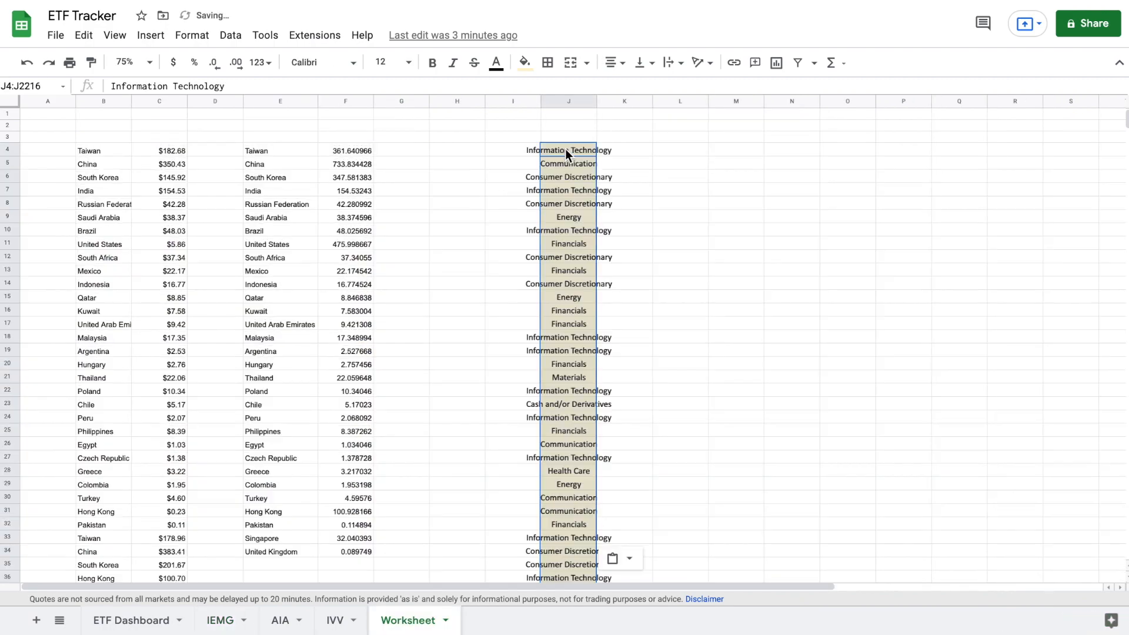
{"action": "double_click", "coordinate": [598, 101]}
Enter =IEMG!D12 in Worksheet cell K4 to bring in the first holding's market value.
{"action": "left_click", "coordinate": [657, 148]}
{"action": "type", "text": "="}
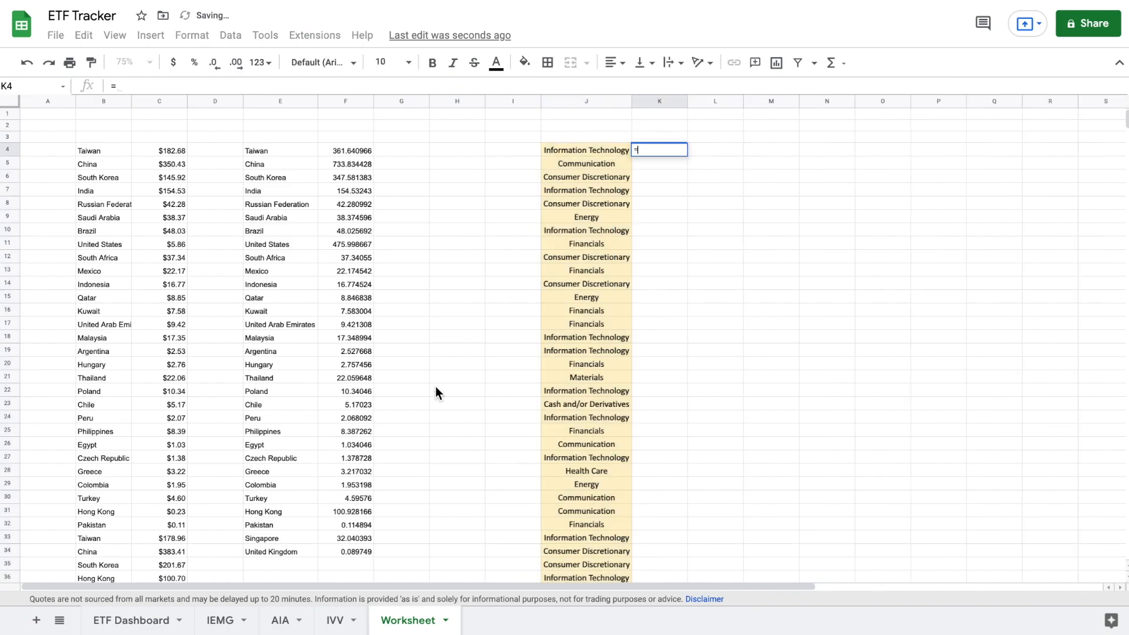
{"action": "left_click", "coordinate": [220, 621]}
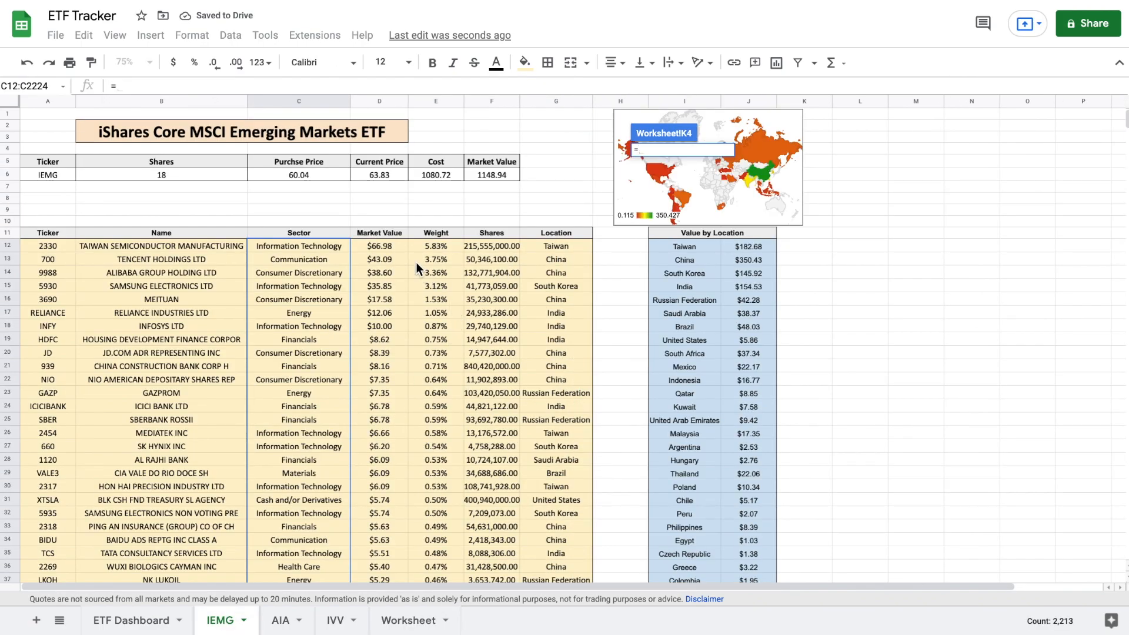
{"action": "left_click", "coordinate": [394, 245]}
{"action": "key", "text": "Return"}
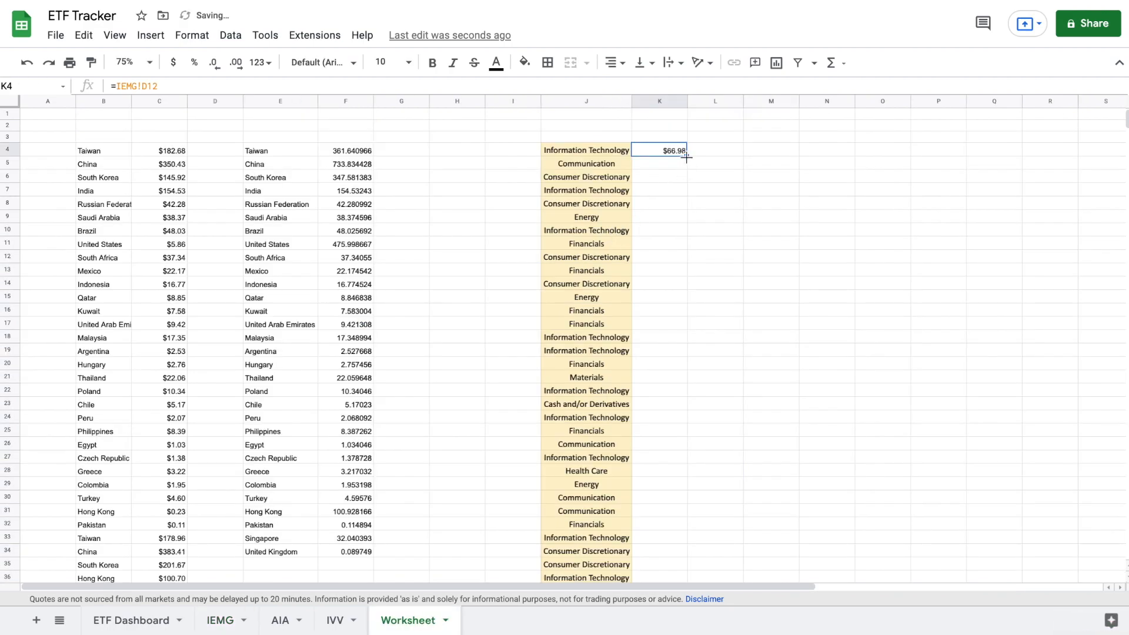
Fill the market value formula from K4 down to row 2216 so every sector entry has a value, and check the list's end.
{"action": "left_click_drag", "start_coordinate": [687, 157], "coordinate": [653, 624]}
{"action": "left_click", "coordinate": [723, 500]}
{"action": "scroll", "coordinate": [722, 500], "scroll_direction": "down", "scroll_amount": 3}
{"action": "scroll", "coordinate": [722, 499], "scroll_direction": "up", "scroll_amount": 20}
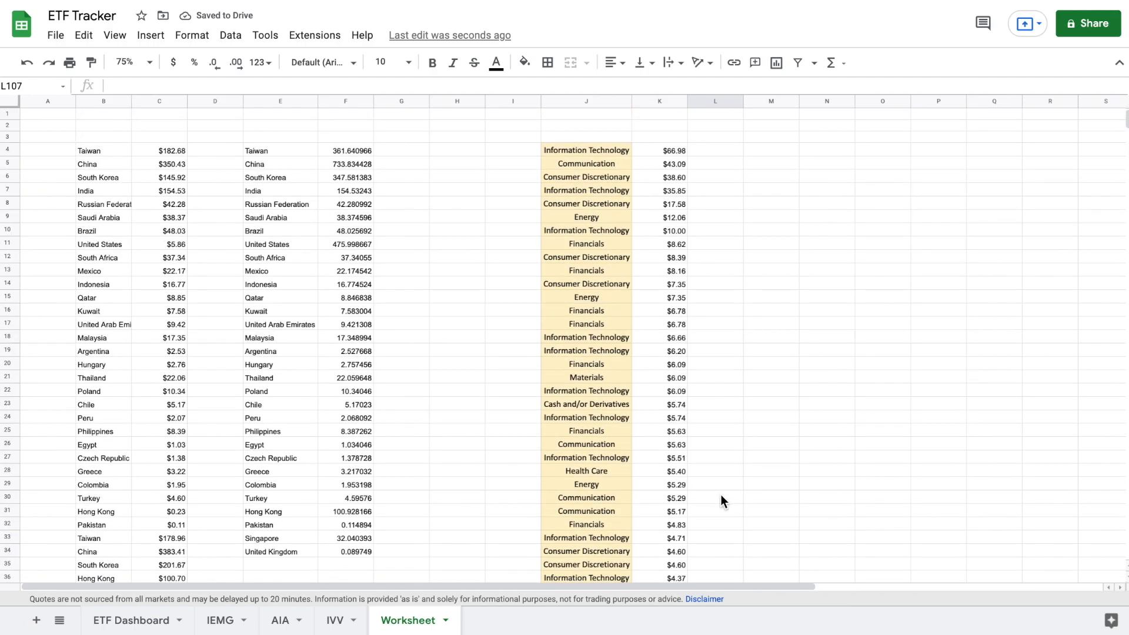
{"action": "scroll", "coordinate": [721, 495], "scroll_direction": "down", "scroll_amount": 10}
{"action": "scroll", "coordinate": [573, 345], "scroll_direction": "down", "scroll_amount": 20}
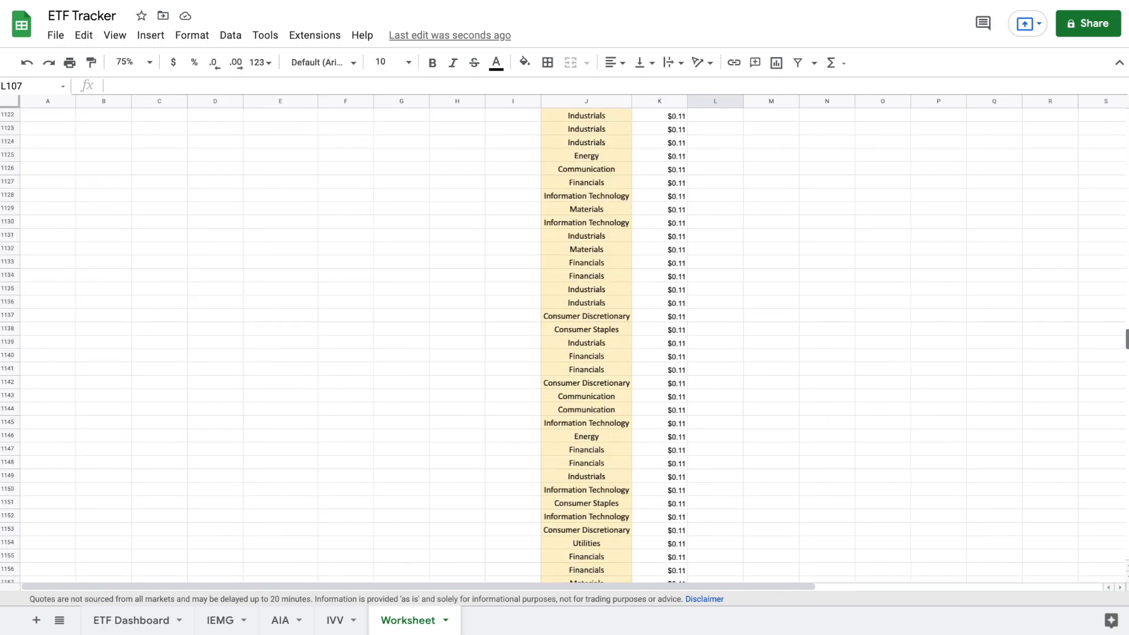
{"action": "scroll", "coordinate": [574, 346], "scroll_direction": "down", "scroll_amount": 15}
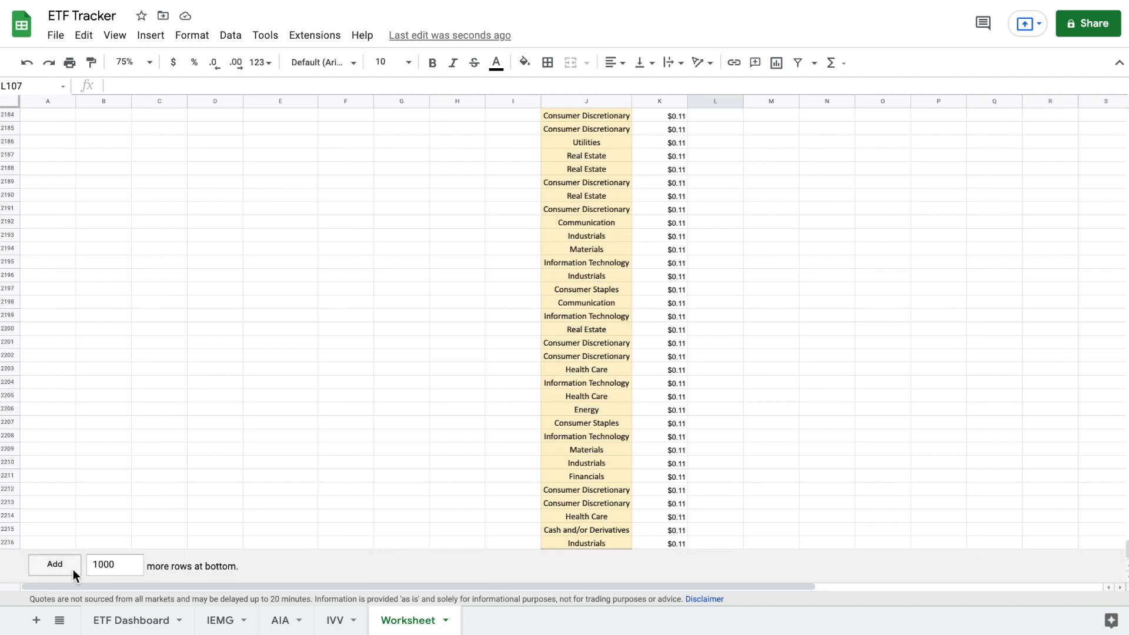
Add 1000 more rows at the end of Worksheet, and return to the end of the sector list.
{"action": "left_click", "coordinate": [54, 564]}
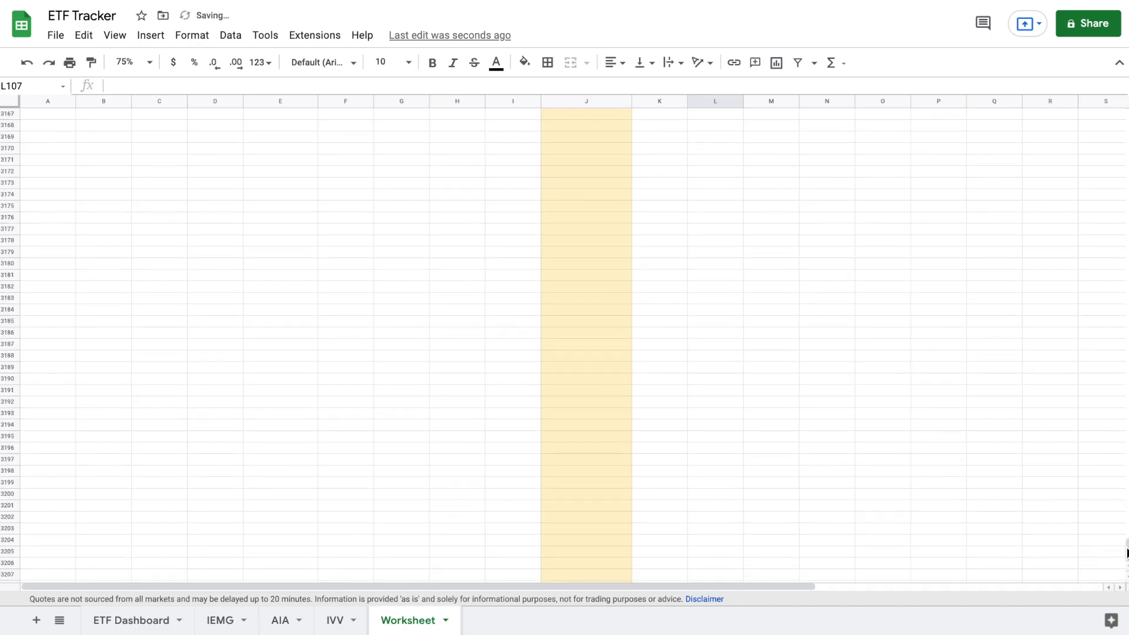
{"action": "left_click_drag", "start_coordinate": [1126, 549], "coordinate": [1127, 432]}
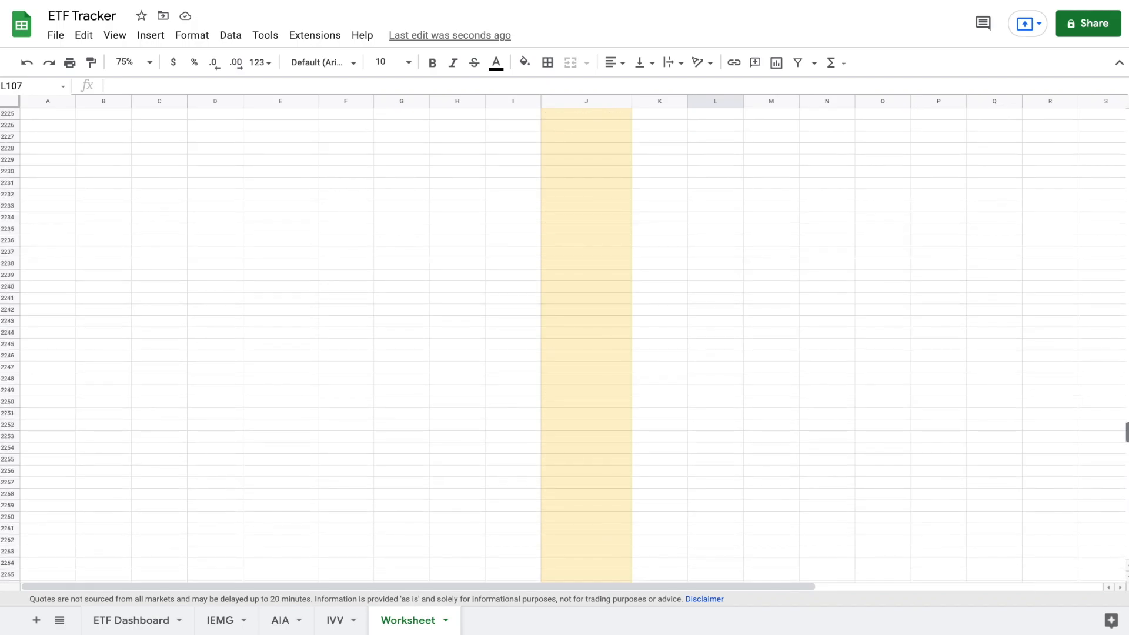
{"action": "scroll", "coordinate": [964, 334], "scroll_direction": "up", "scroll_amount": 4}
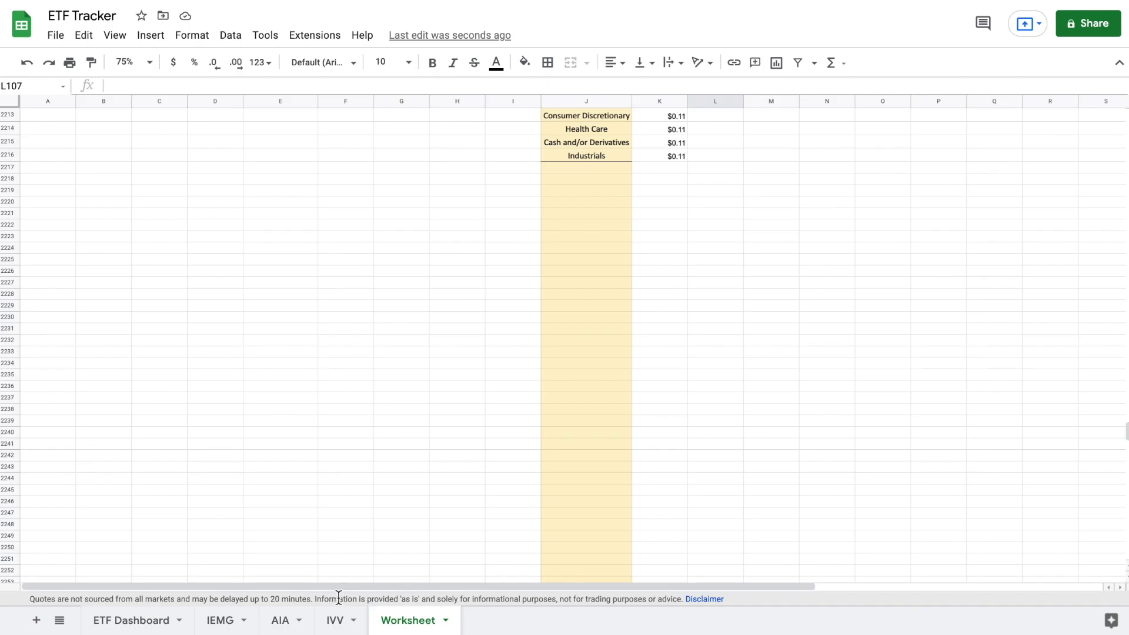
Copy the sector entries C12:C70 from AIA into Worksheet starting at J2217, directly below the existing list.
{"action": "left_click", "coordinate": [278, 622]}
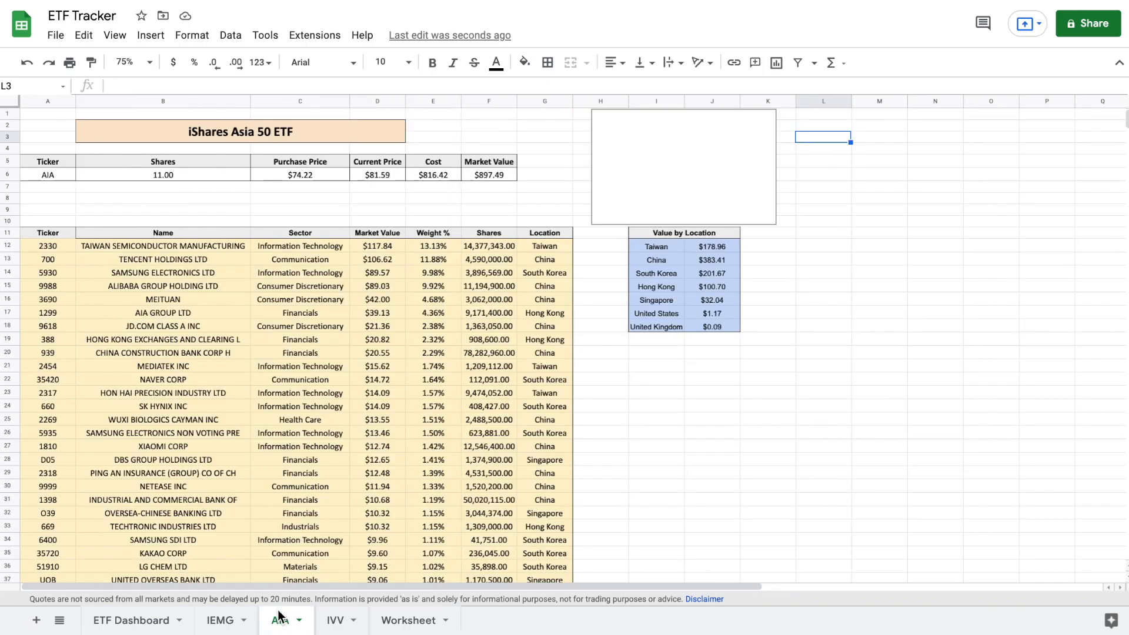
{"action": "left_click", "coordinate": [322, 246]}
{"action": "key", "text": "ctrl+shift+Down"}
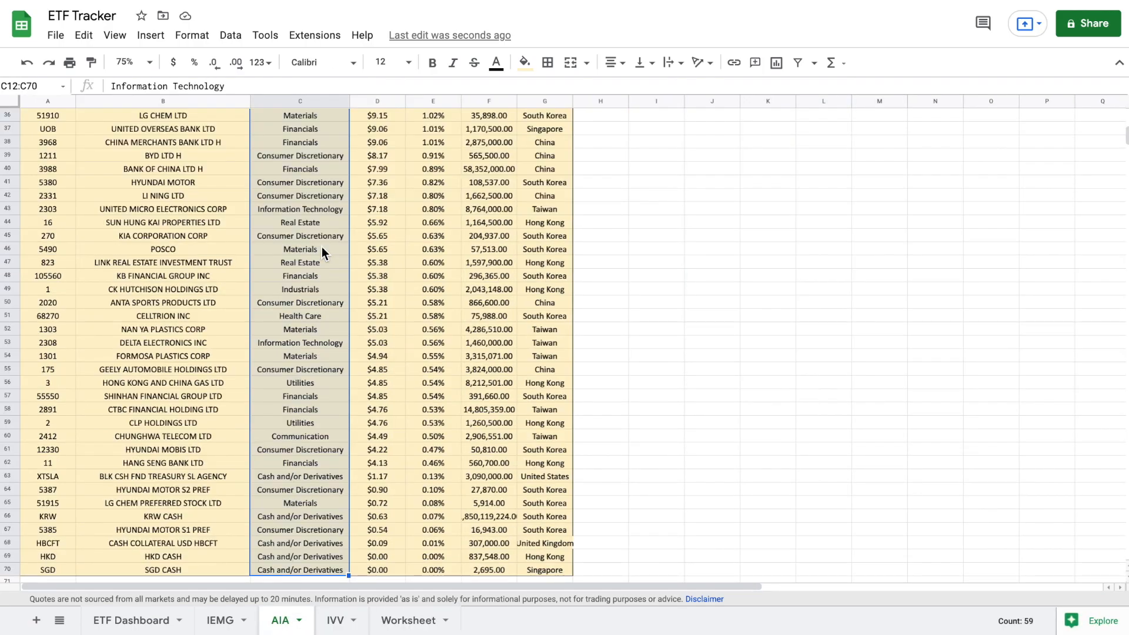
{"action": "left_click", "coordinate": [412, 621]}
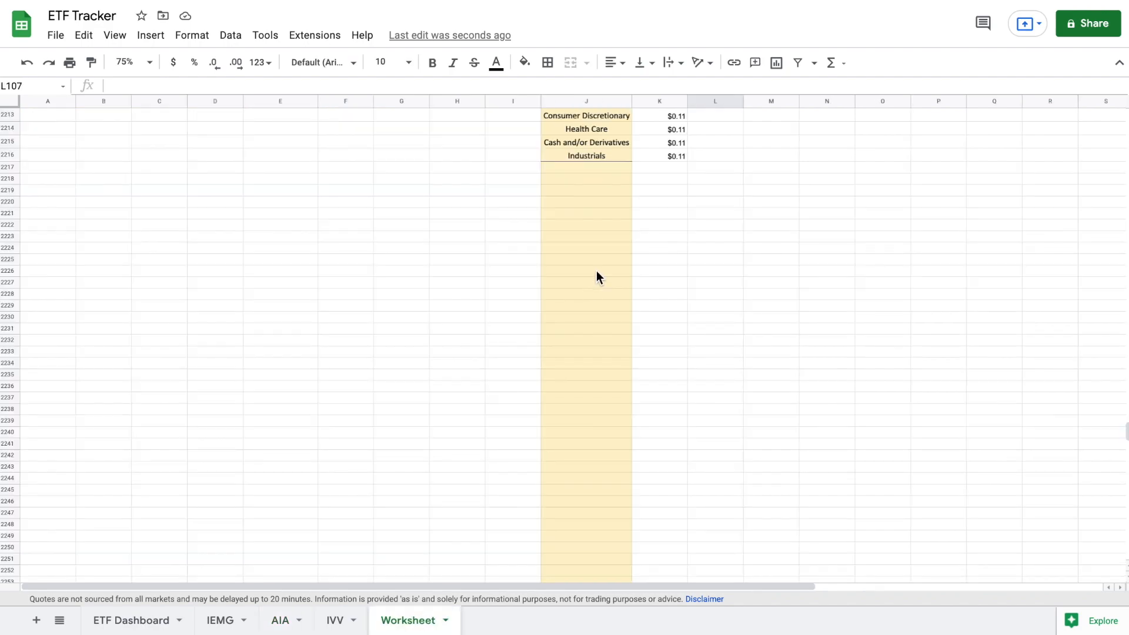
{"action": "left_click", "coordinate": [608, 169]}
{"action": "key", "text": "ctrl+v"}
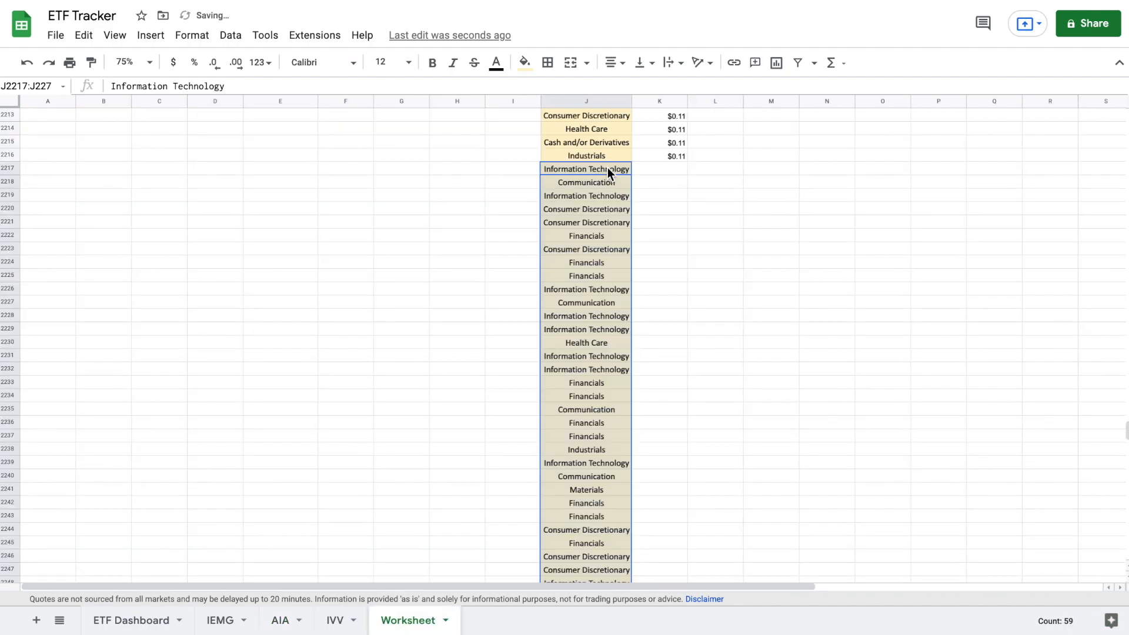
Enter =AIA!D12 in Worksheet cell K2217 and fill it down alongside the AIA sectors to row 2275.
{"action": "left_click", "coordinate": [648, 169]}
{"action": "type", "text": "="}
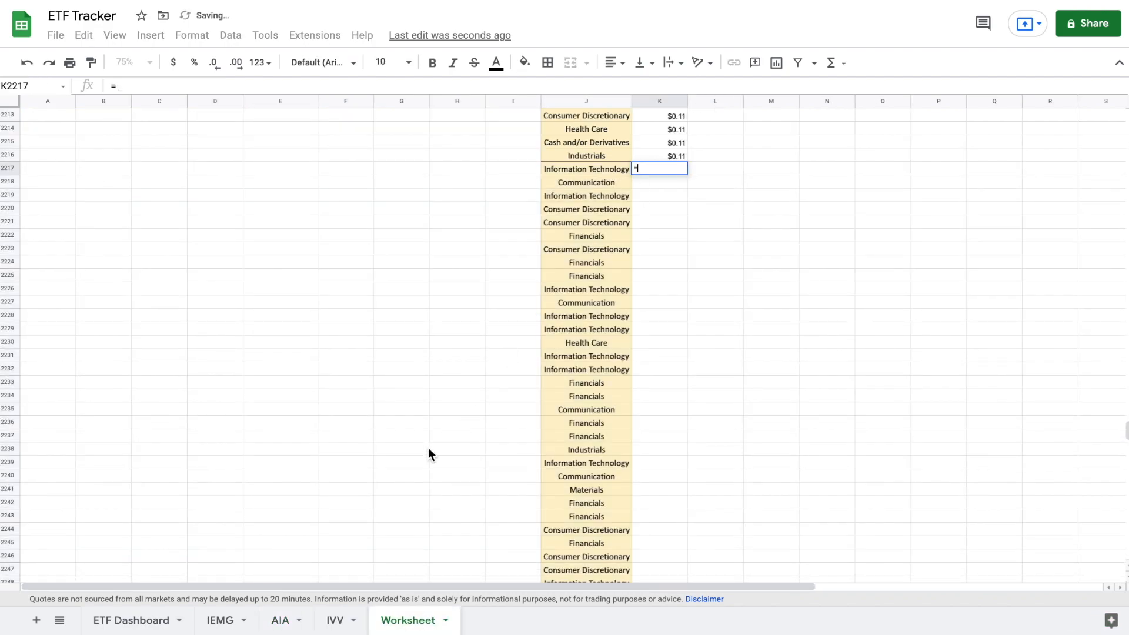
{"action": "left_click", "coordinate": [280, 620]}
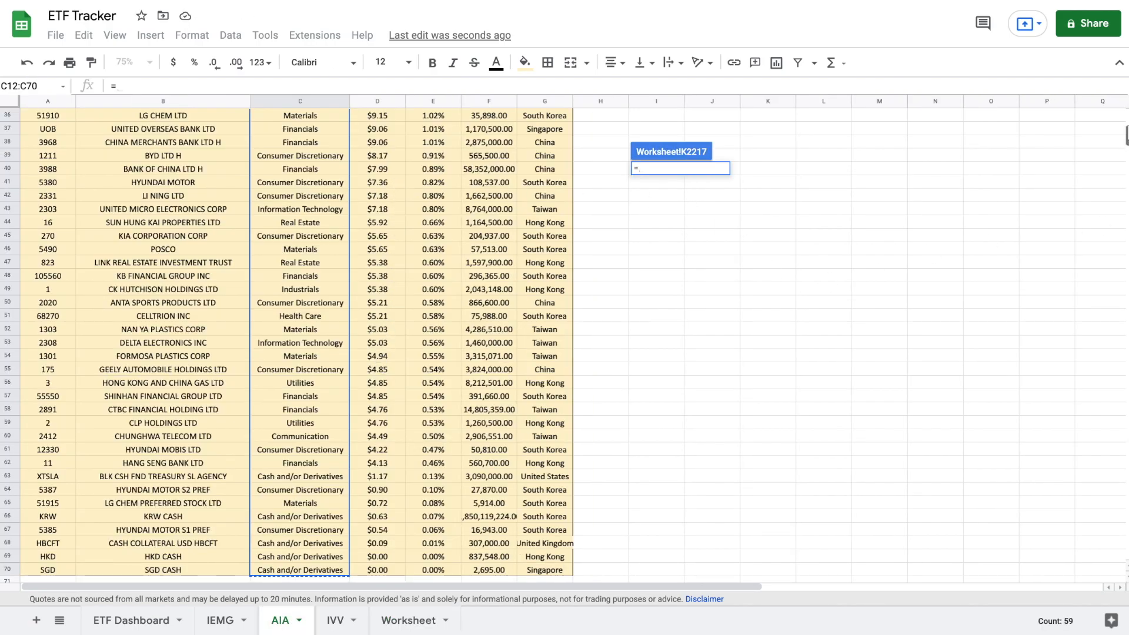
{"action": "scroll", "coordinate": [882, 341], "scroll_direction": "up", "scroll_amount": 10}
{"action": "left_click", "coordinate": [381, 248]}
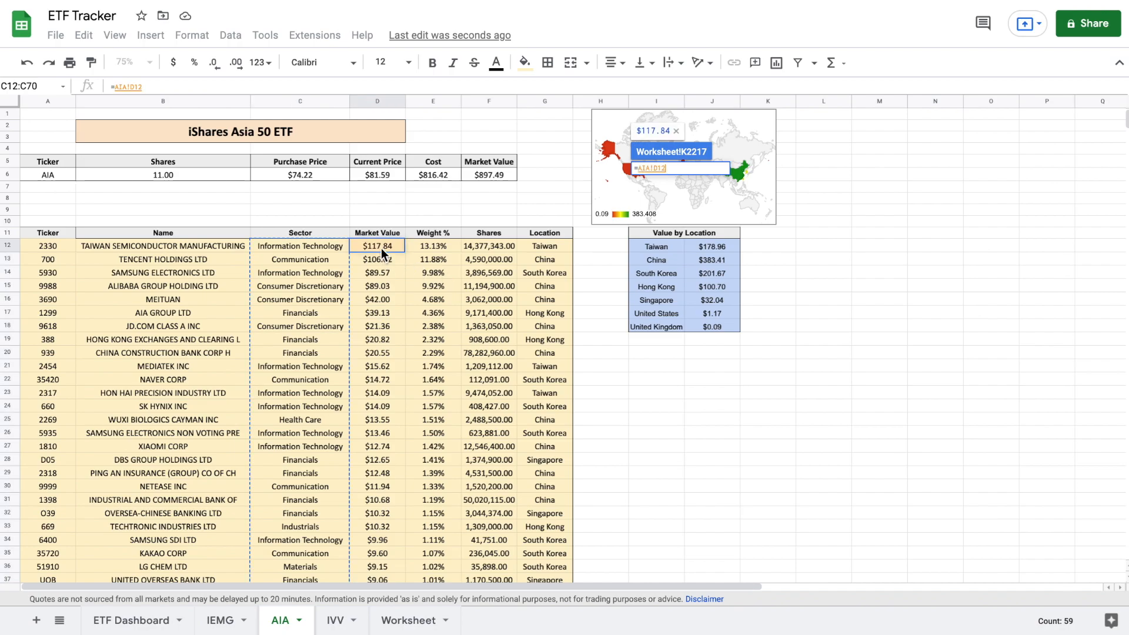
{"action": "key", "text": "Return"}
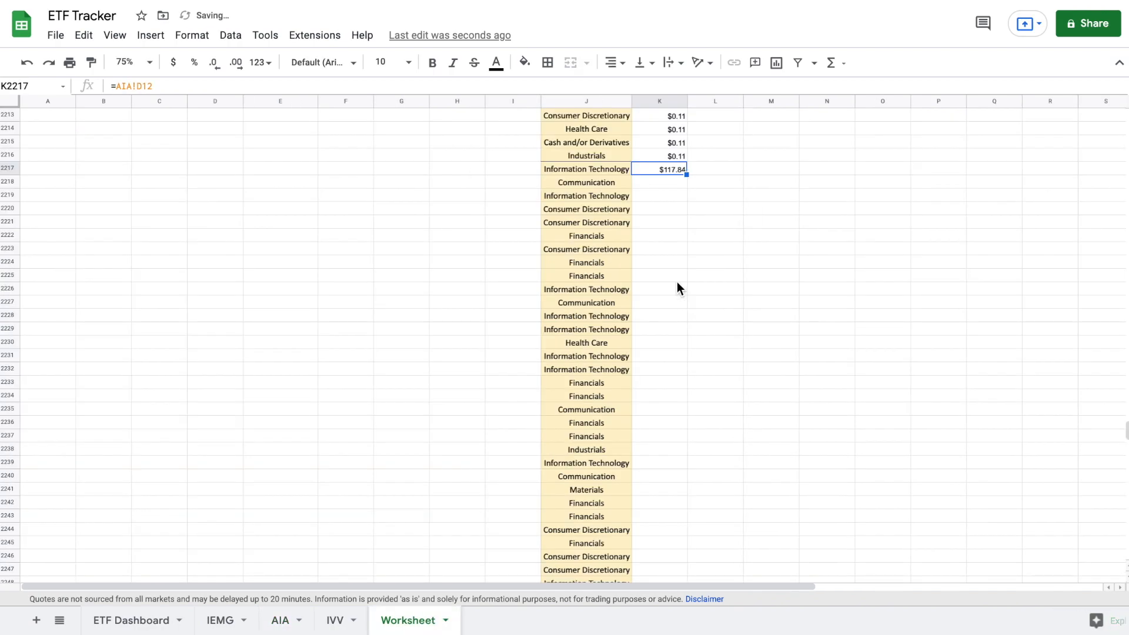
{"action": "double_click", "coordinate": [687, 174]}
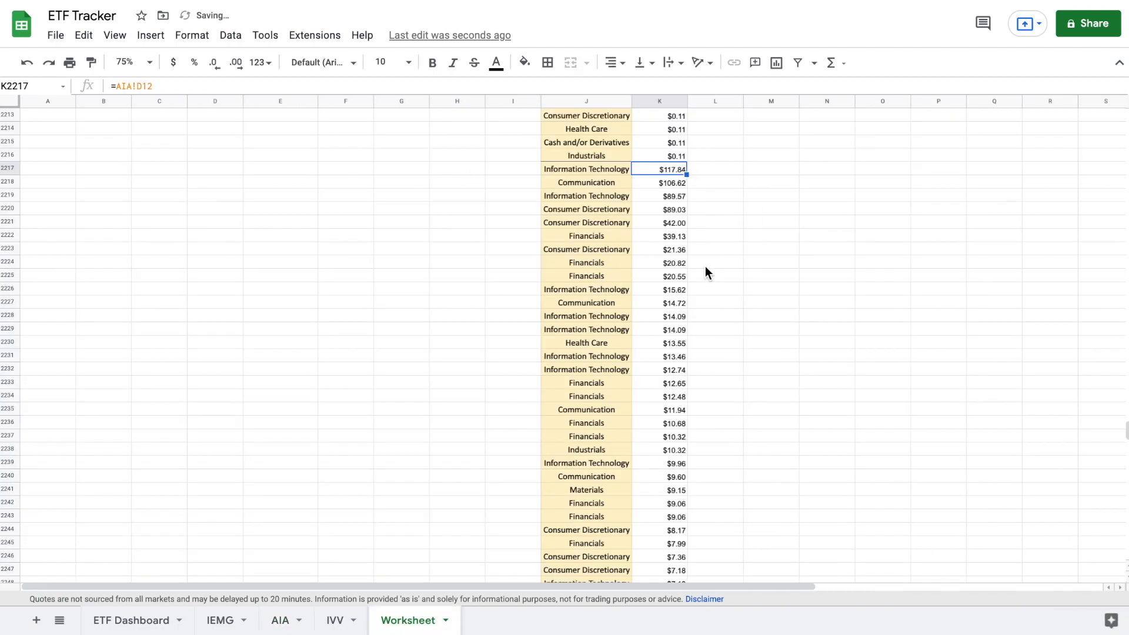
Copy the sector entries C12:C519 from IVV into Worksheet starting at J2276, directly below the AIA entries.
{"action": "scroll", "coordinate": [743, 300], "scroll_direction": "down", "scroll_amount": 10}
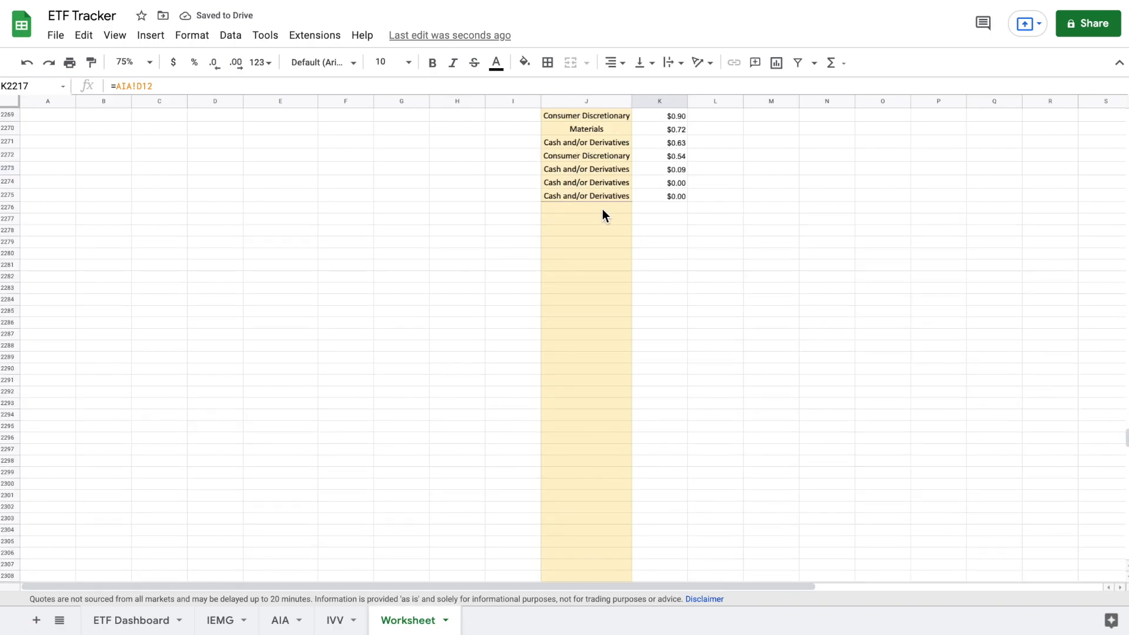
{"action": "left_click", "coordinate": [602, 209]}
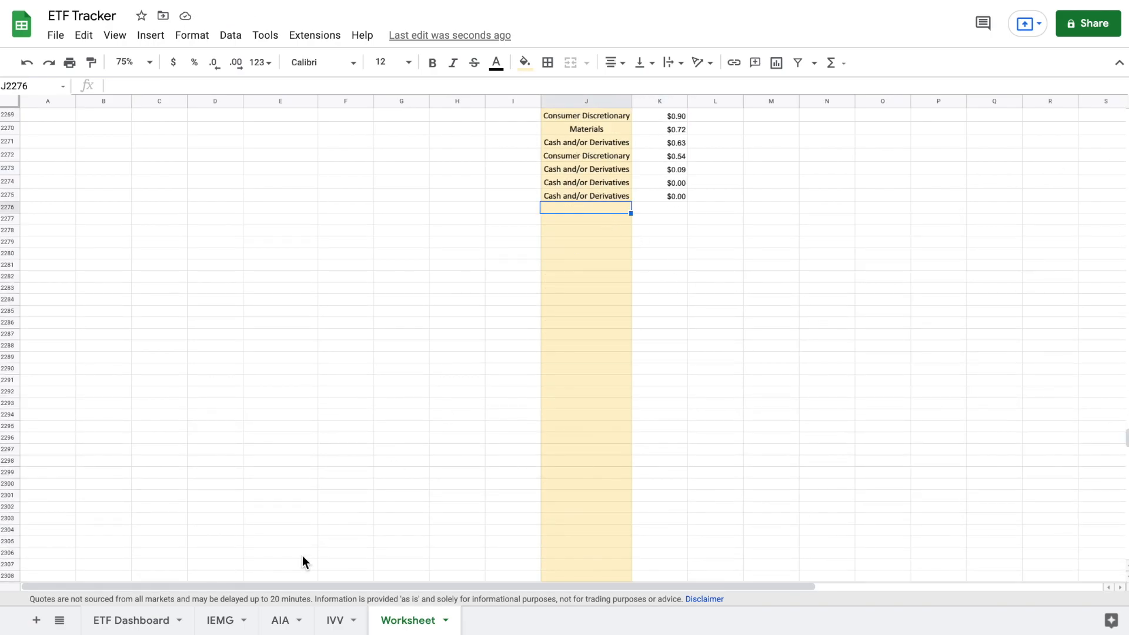
{"action": "left_click", "coordinate": [335, 621]}
{"action": "left_click", "coordinate": [272, 245]}
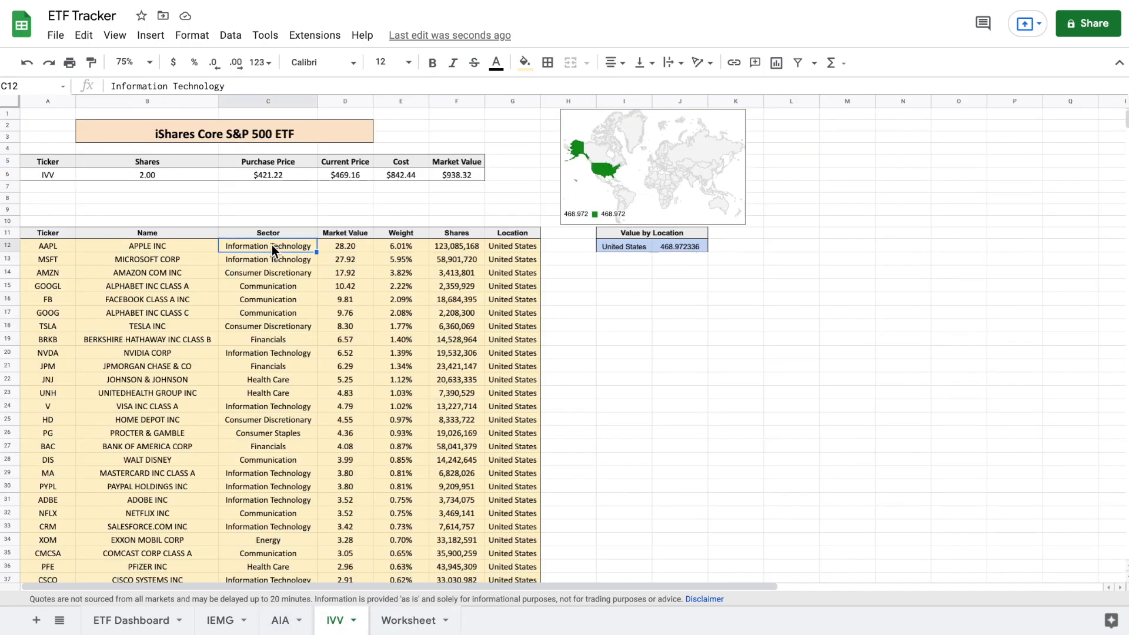
{"action": "key", "text": "ctrl+shift+Down"}
{"action": "key", "text": "ctrl+c"}
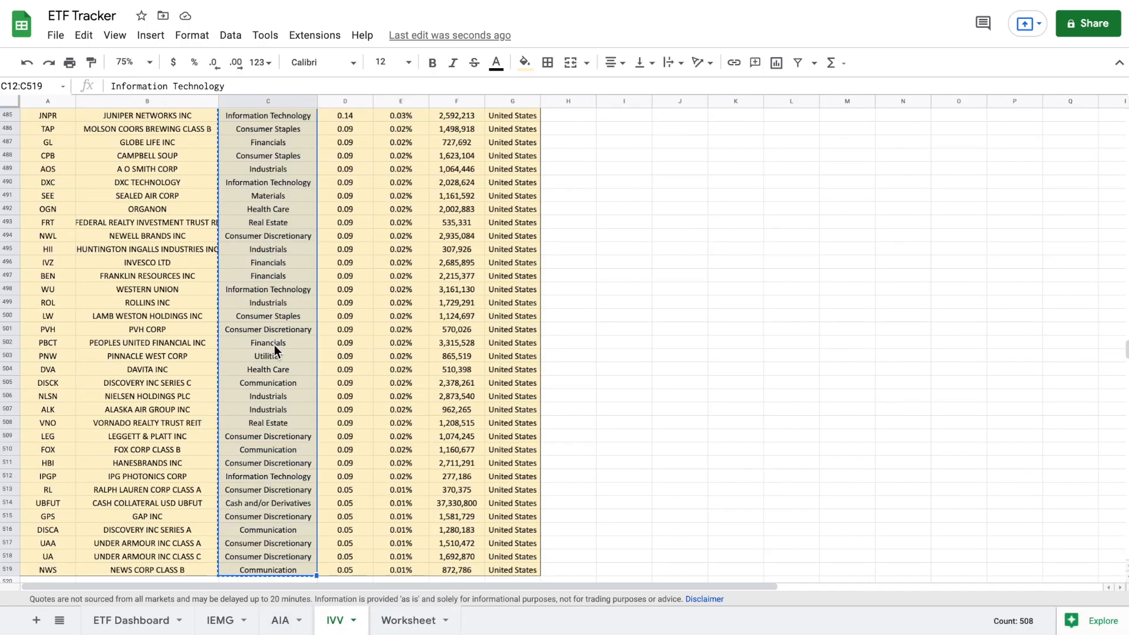
{"action": "left_click", "coordinate": [409, 621]}
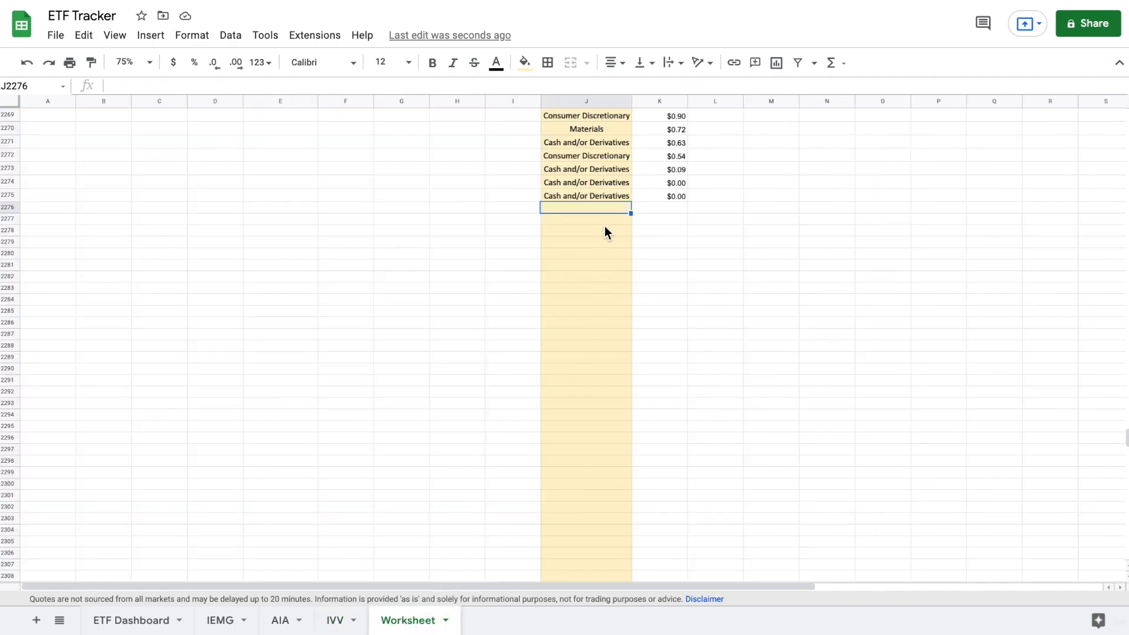
{"action": "key", "text": "ctrl+v"}
Enter =IVV!D12 in Worksheet cell K2276 and fill it down alongside the IVV sectors to row 2783.
{"action": "left_click", "coordinate": [674, 206]}
{"action": "type", "text": "="}
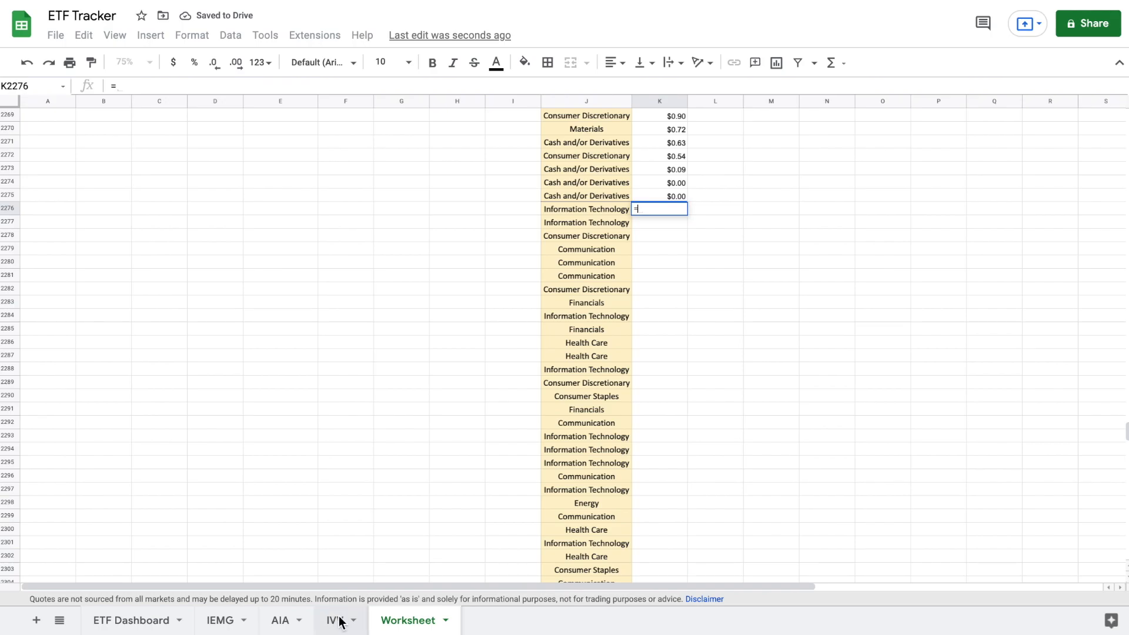
{"action": "left_click", "coordinate": [337, 619]}
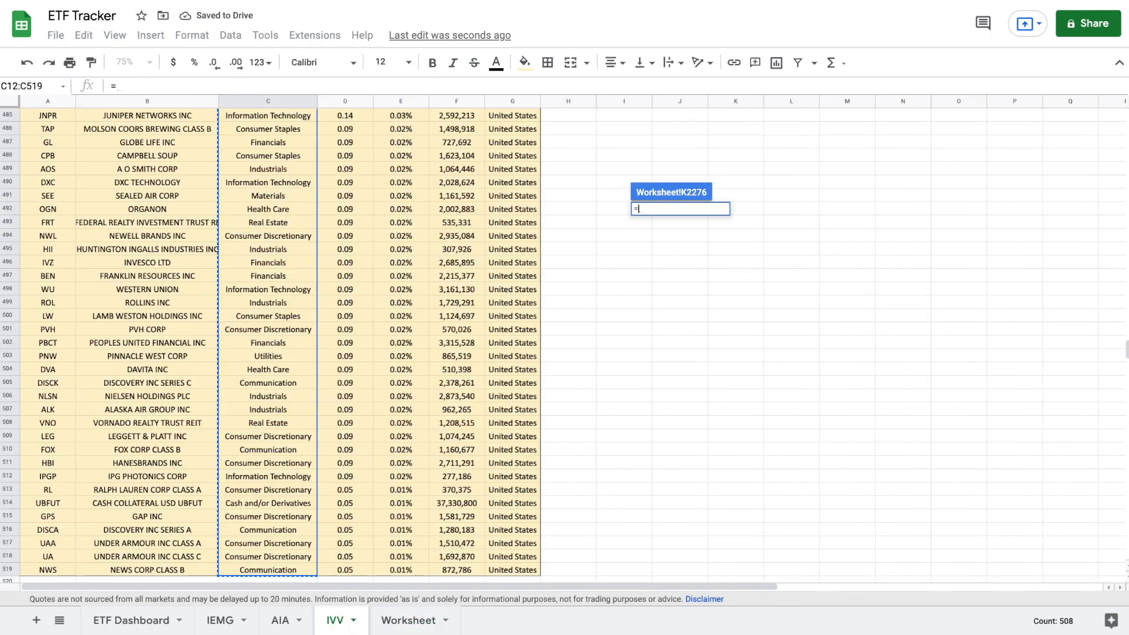
{"action": "scroll", "coordinate": [537, 319], "scroll_direction": "up", "scroll_amount": 20}
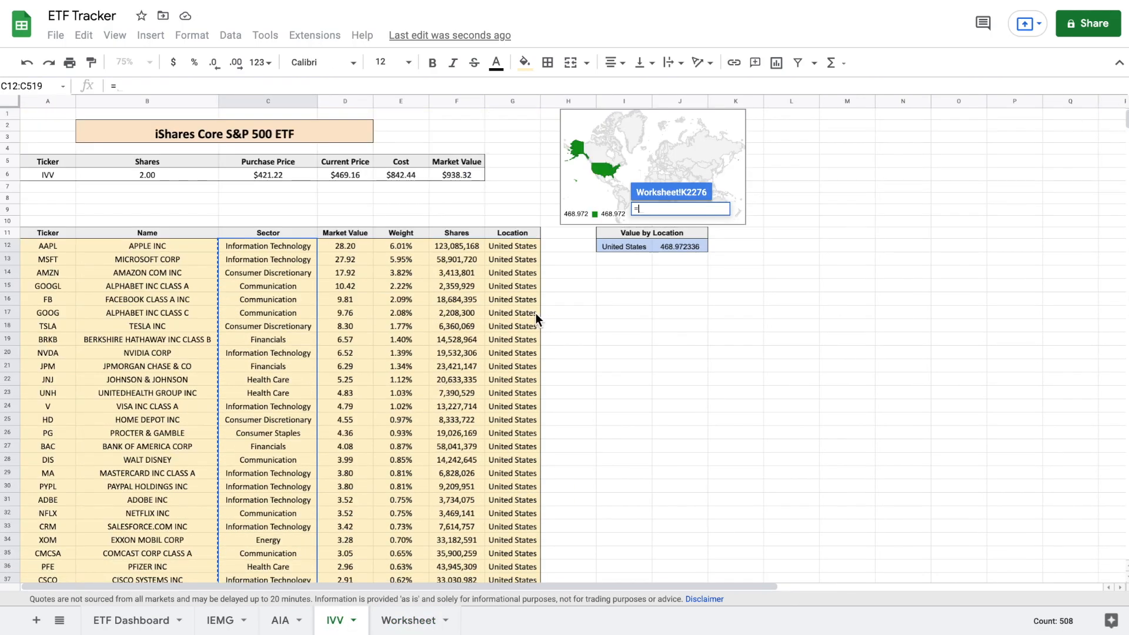
{"action": "left_click", "coordinate": [341, 248]}
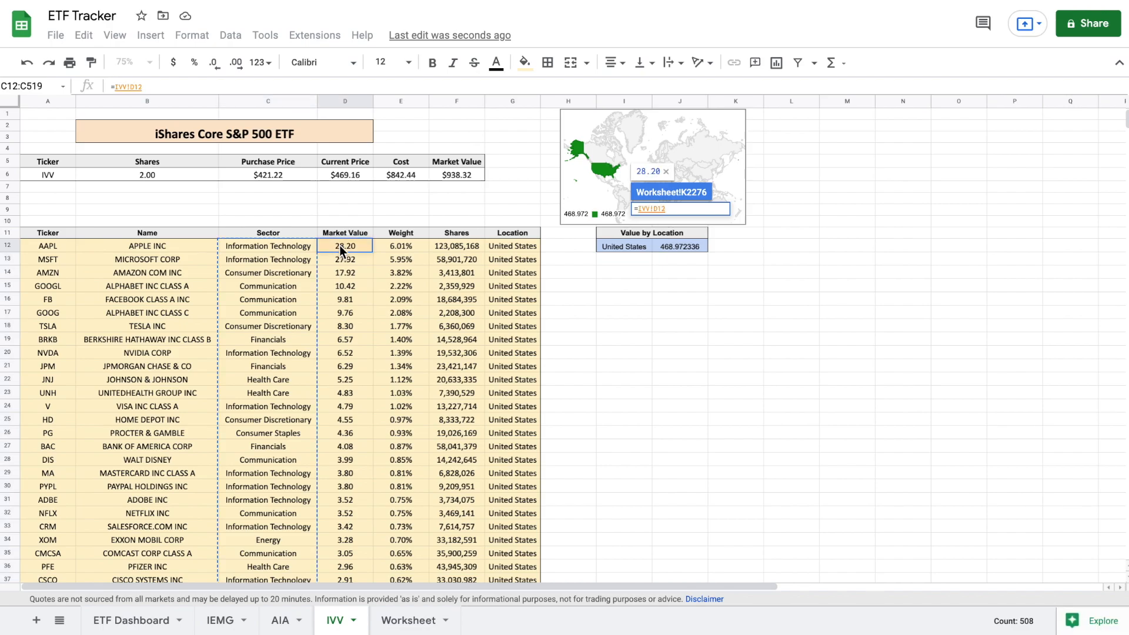
{"action": "key", "text": "Return"}
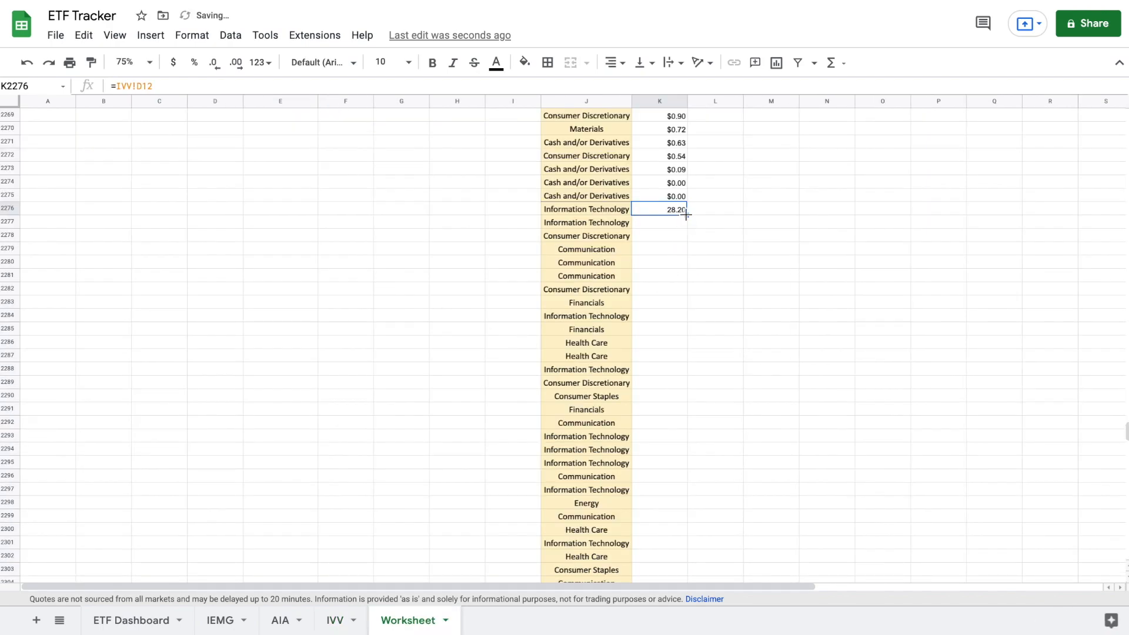
{"action": "double_click", "coordinate": [686, 216]}
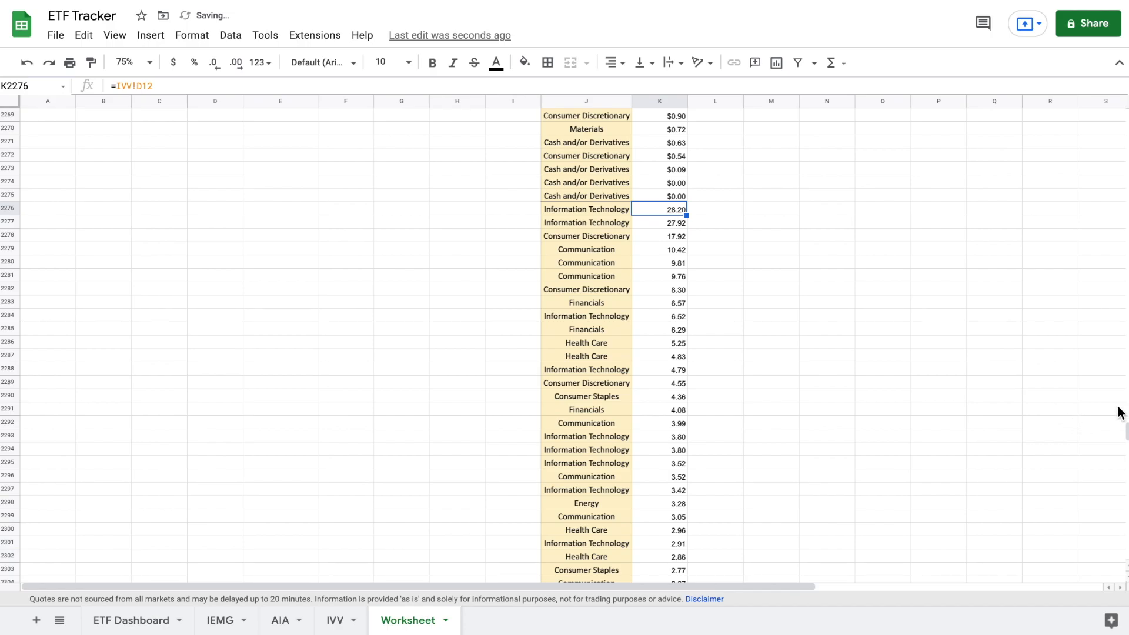
List the distinct sectors with =UNIQUE(J4:J2783) in Worksheet cell N5, and fit column N's width to them.
{"action": "left_click_drag", "start_coordinate": [1127, 434], "coordinate": [1127, 117]}
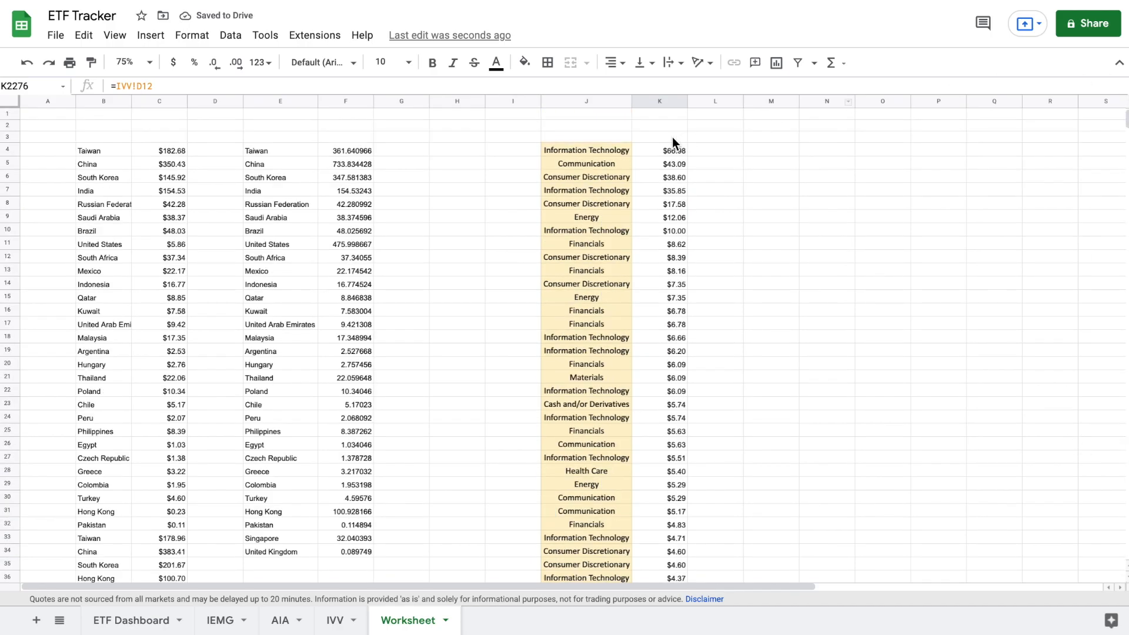
{"action": "left_click", "coordinate": [809, 163]}
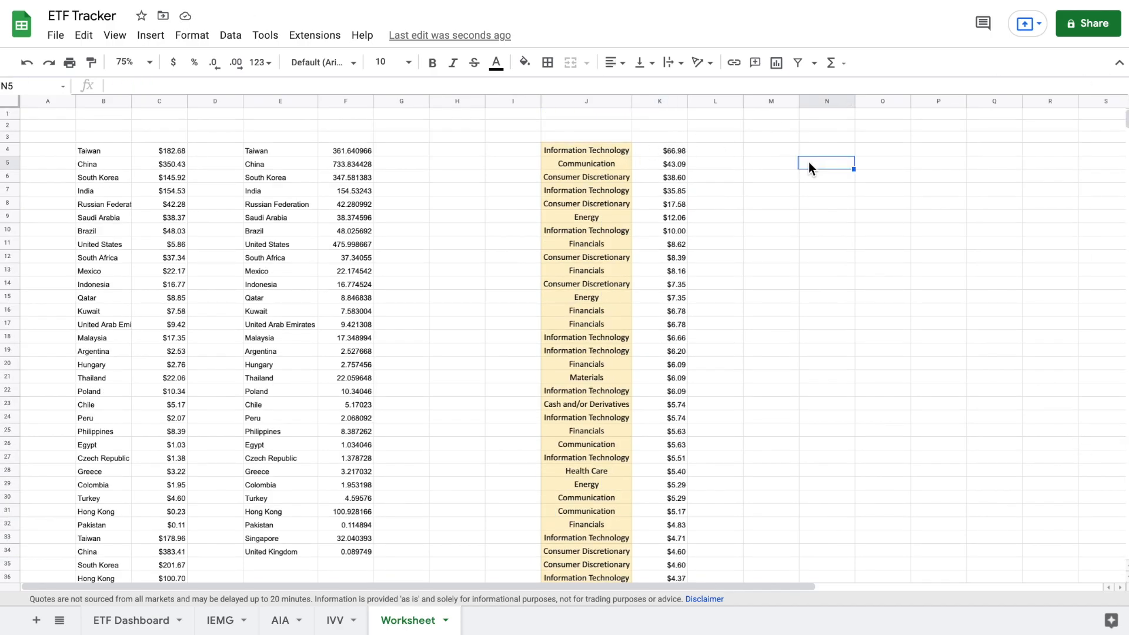
{"action": "type", "text": "=uni"}
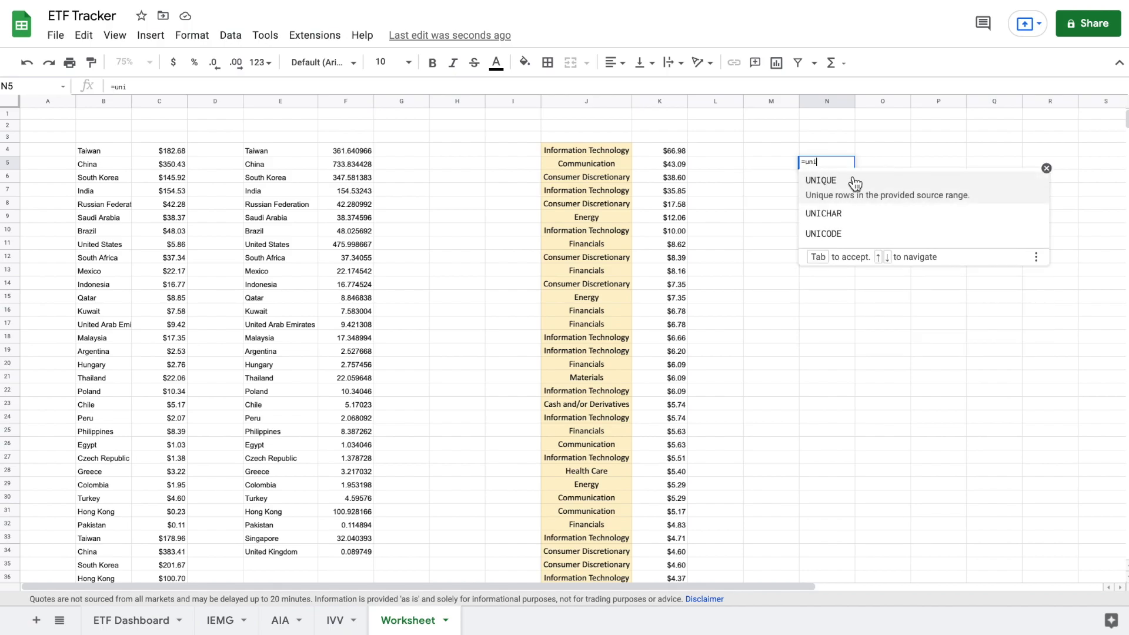
{"action": "left_click", "coordinate": [854, 182]}
{"action": "left_click", "coordinate": [588, 154]}
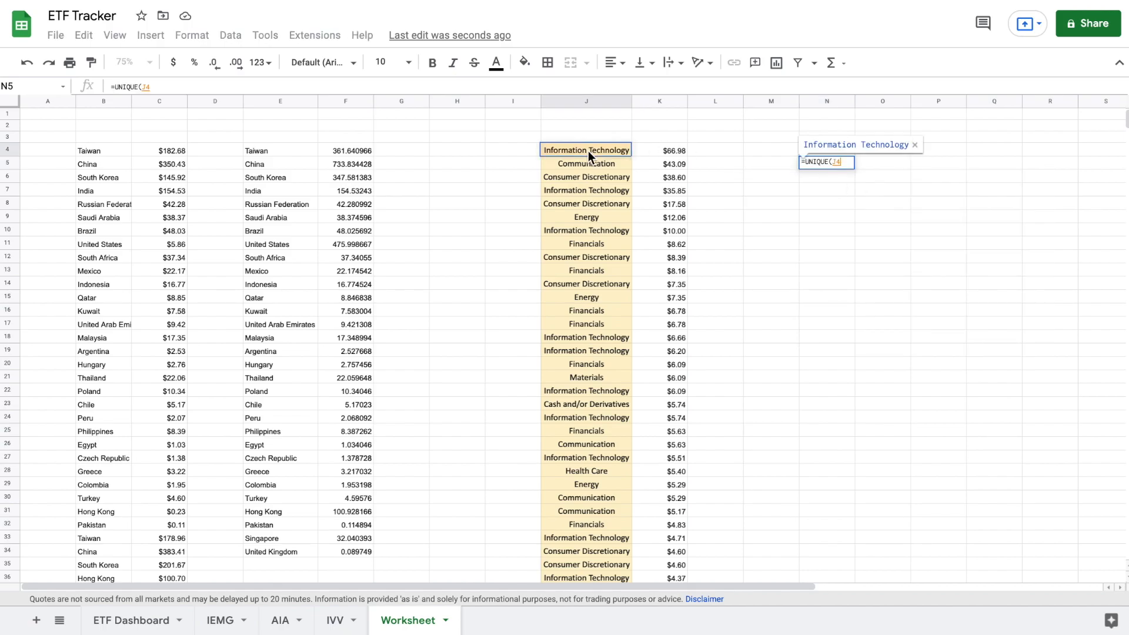
{"action": "key", "text": "ctrl+shift+Down"}
{"action": "type", "text": ")"}
{"action": "scroll", "coordinate": [586, 341], "scroll_direction": "down", "scroll_amount": 1}
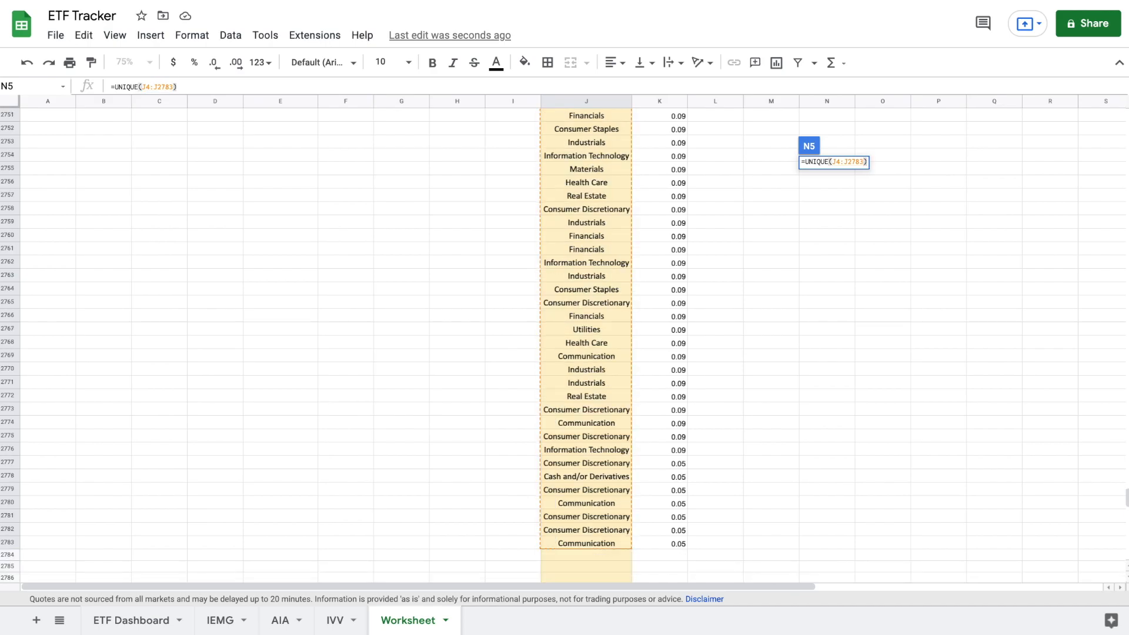
{"action": "key", "text": "Return"}
{"action": "scroll", "coordinate": [742, 218], "scroll_direction": "up", "scroll_amount": 3}
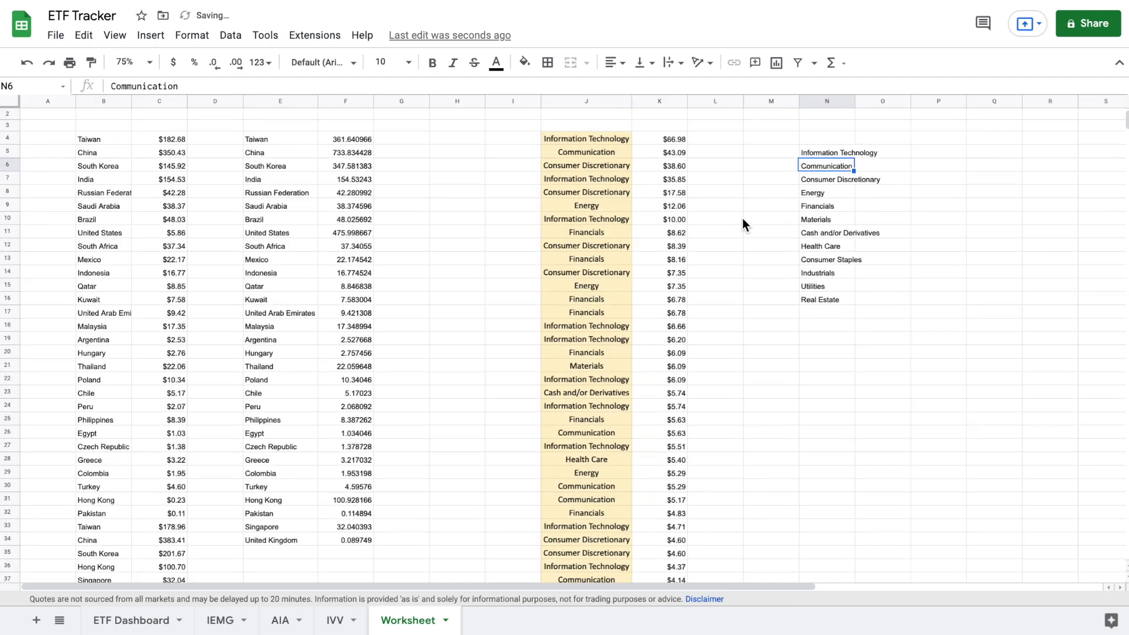
{"action": "double_click", "coordinate": [855, 100]}
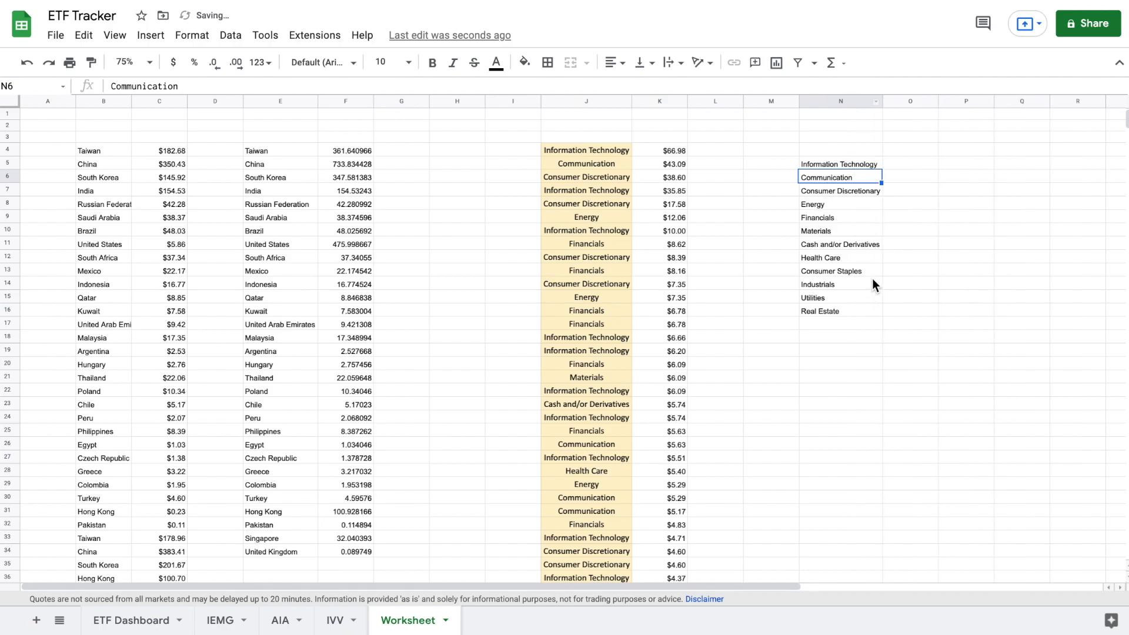
Enter =sumif(J:J,N:N,K:K) in Worksheet cell O5 and fill it down alongside the sector list to O16.
{"action": "left_click", "coordinate": [911, 165]}
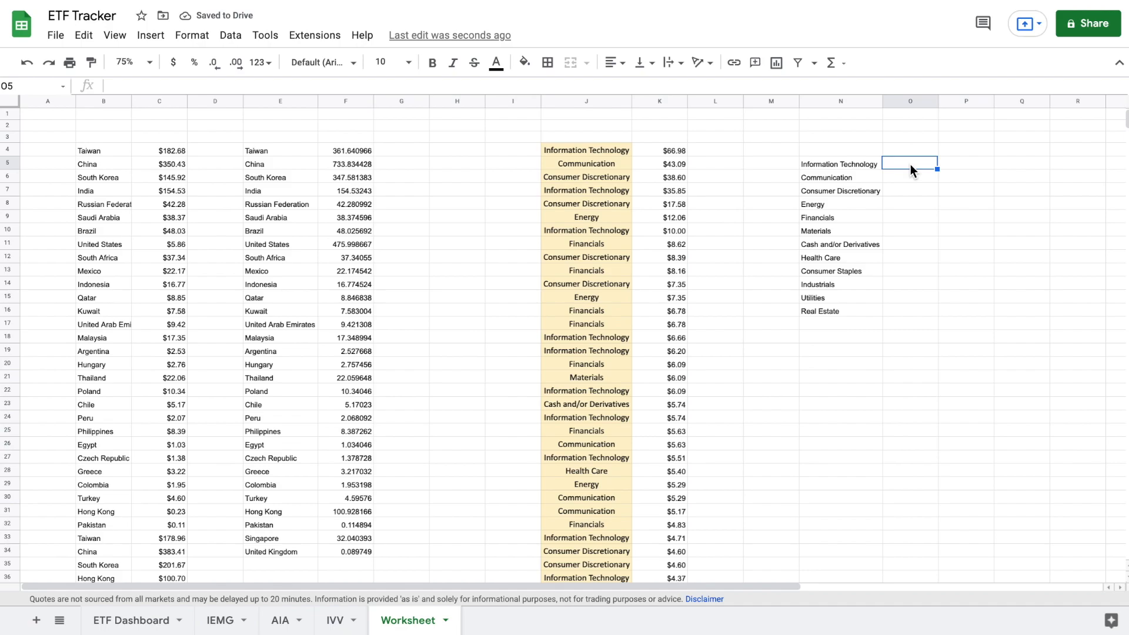
{"action": "type", "text": "=sumif"}
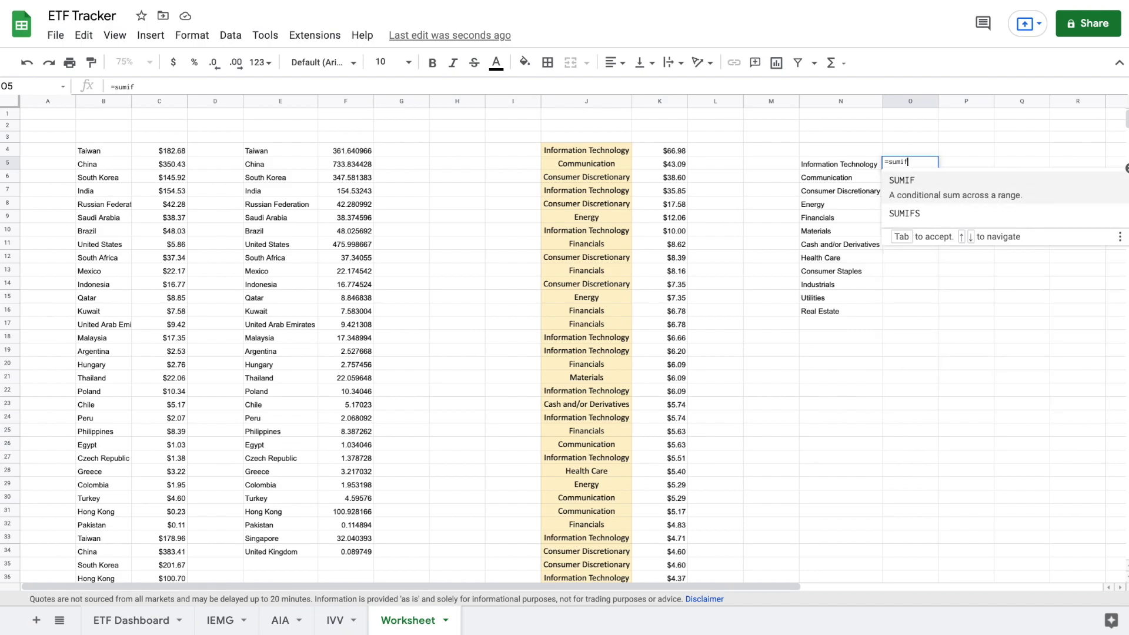
{"action": "type", "text": "("}
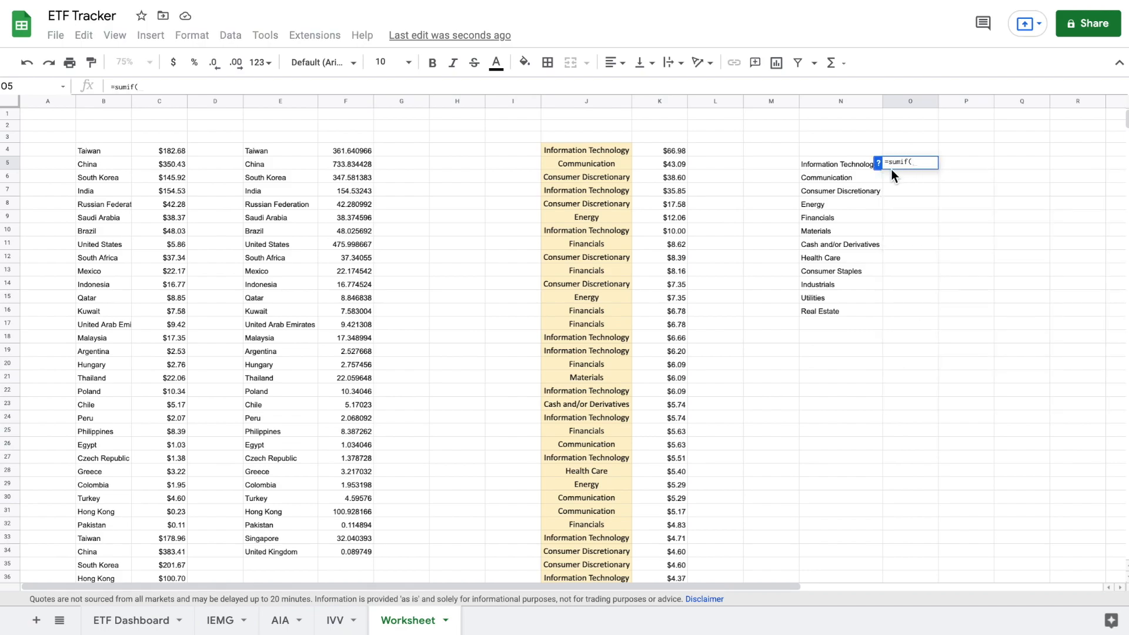
{"action": "left_click", "coordinate": [608, 105]}
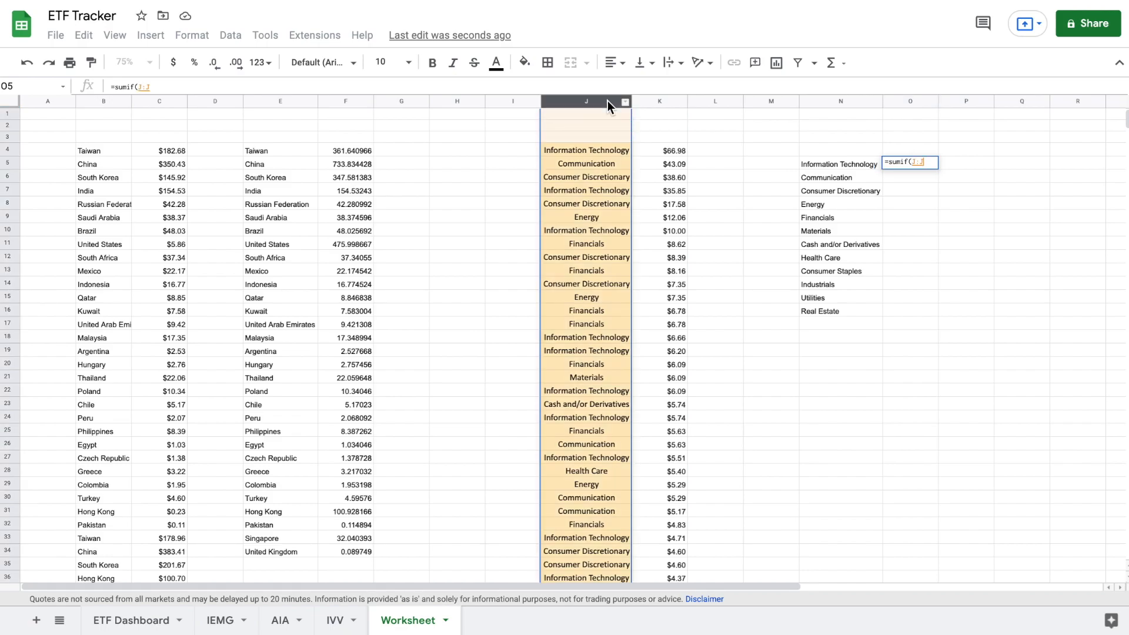
{"action": "type", "text": ","}
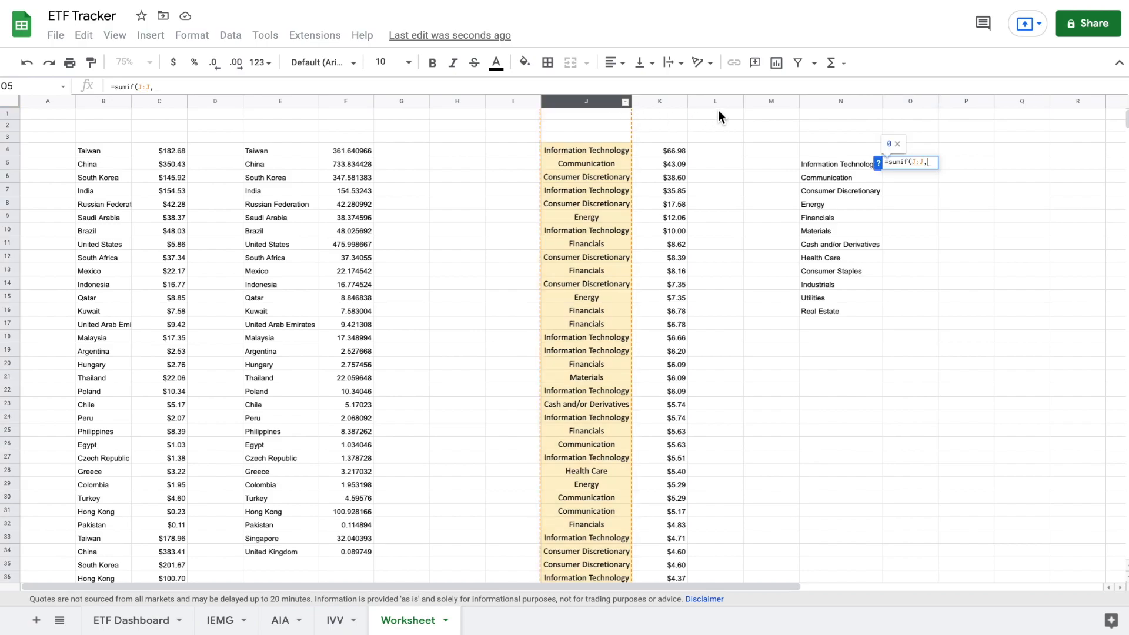
{"action": "left_click", "coordinate": [832, 103]}
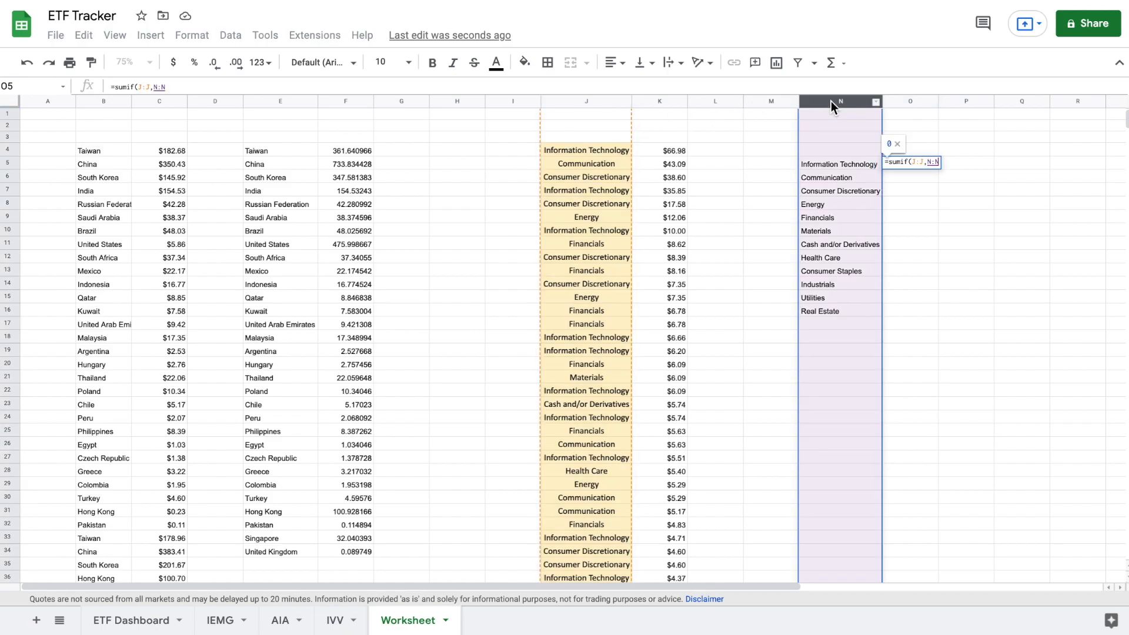
{"action": "left_click", "coordinate": [670, 103]}
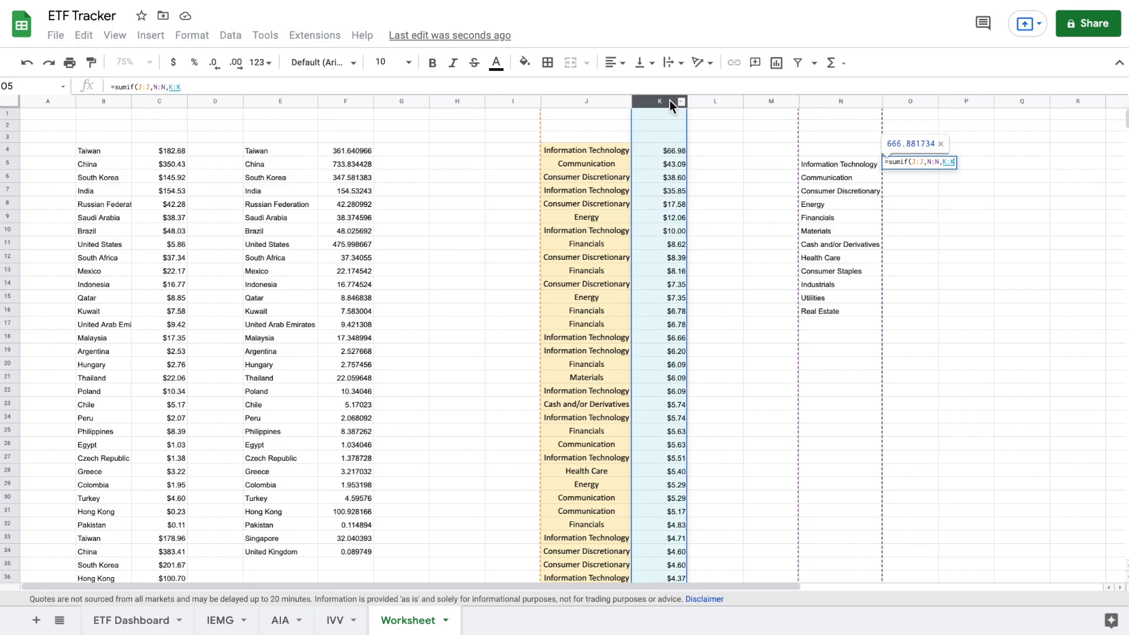
{"action": "type", "text": ")"}
{"action": "key", "text": "Return"}
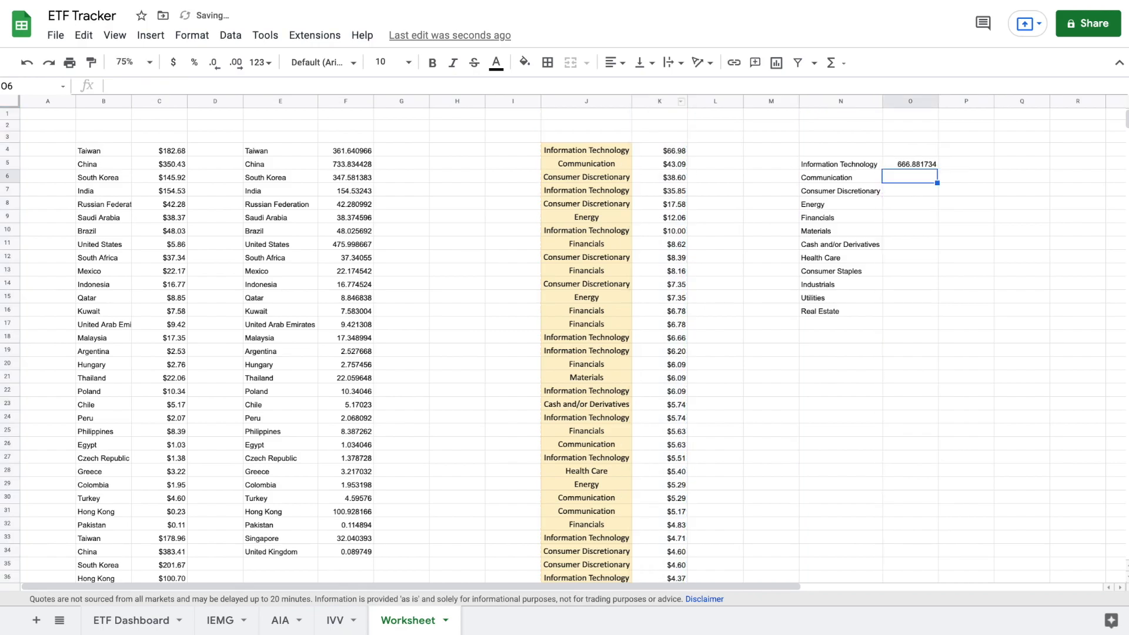
{"action": "left_click", "coordinate": [925, 162]}
{"action": "left_click_drag", "start_coordinate": [937, 168], "coordinate": [920, 318]}
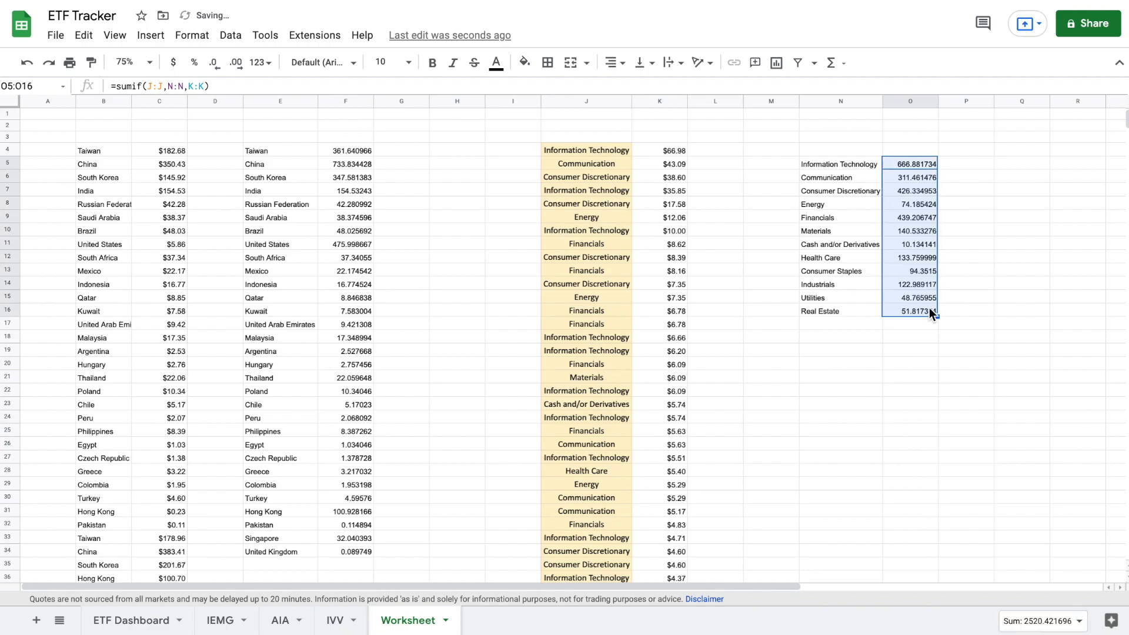
Insert a pie chart of the sector totals in N5:O16 on Worksheet.
{"action": "left_click_drag", "start_coordinate": [859, 161], "coordinate": [895, 313]}
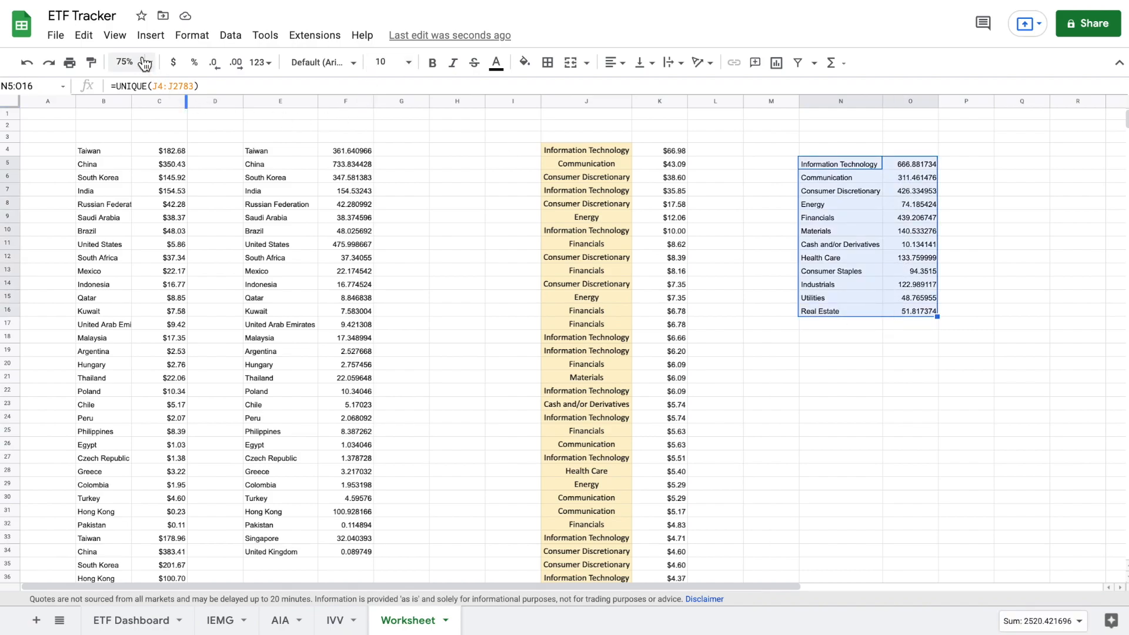
{"action": "left_click", "coordinate": [151, 36]}
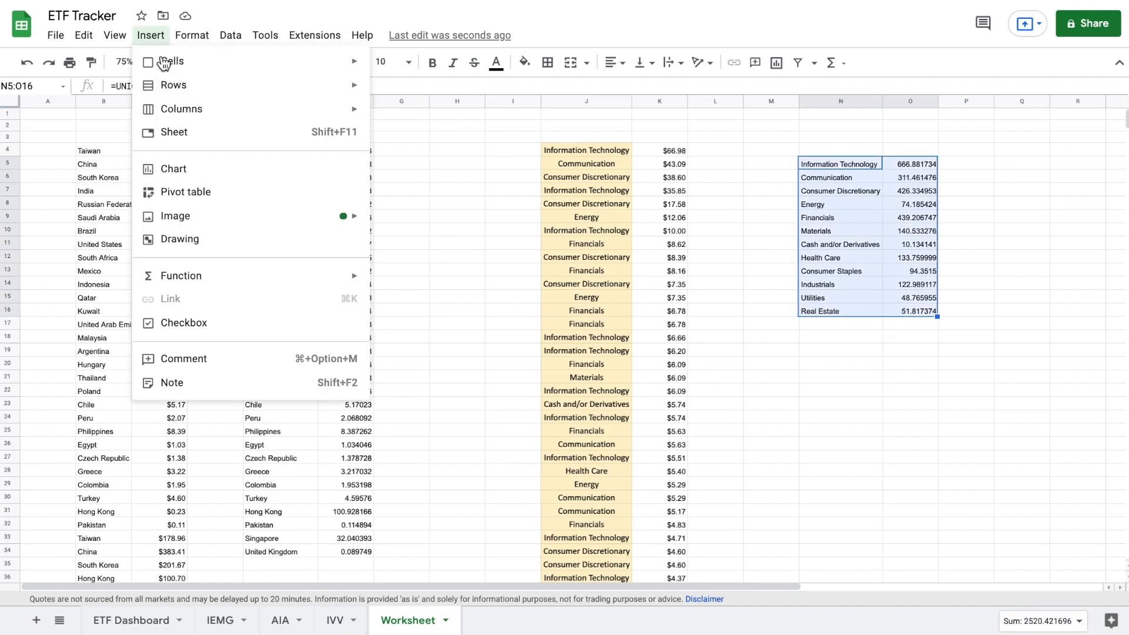
{"action": "left_click", "coordinate": [211, 170]}
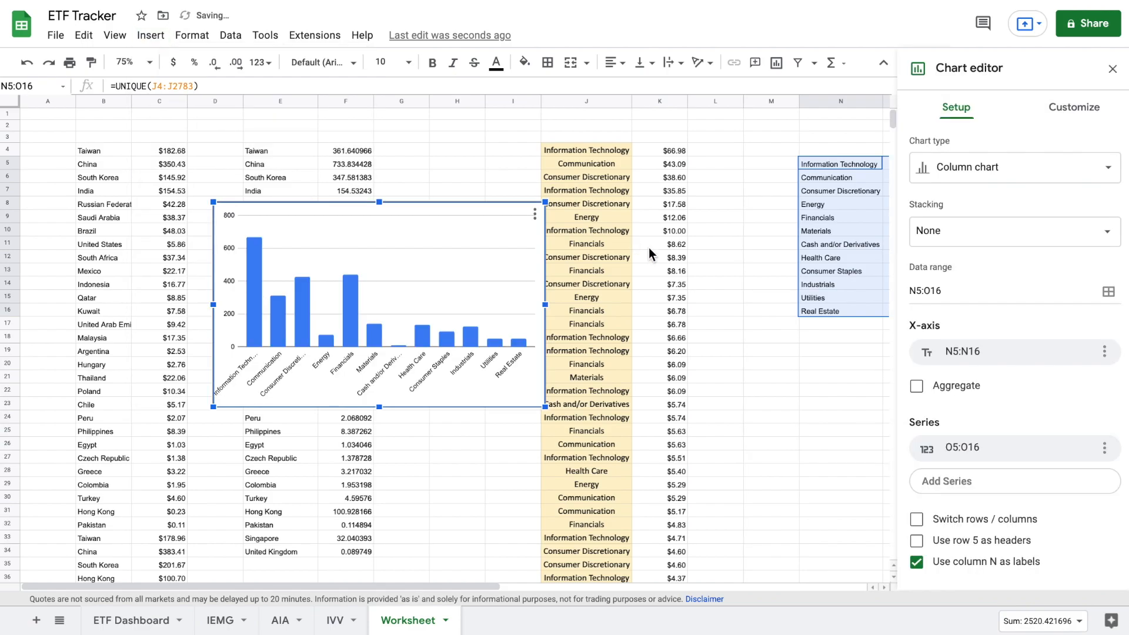
{"action": "left_click", "coordinate": [971, 176]}
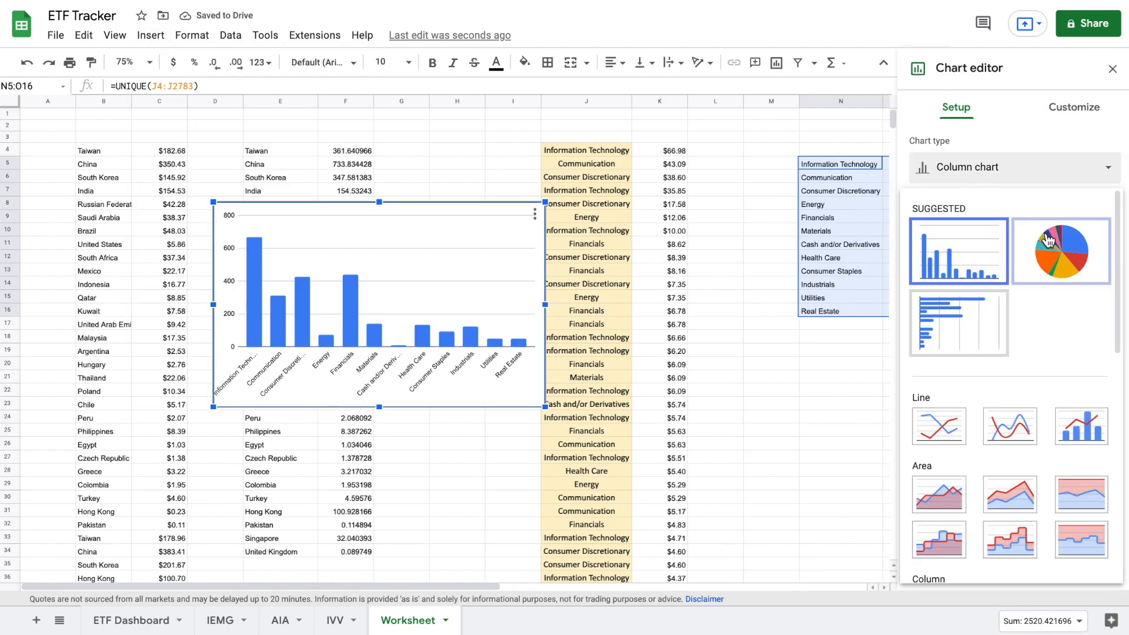
{"action": "left_click", "coordinate": [1050, 244]}
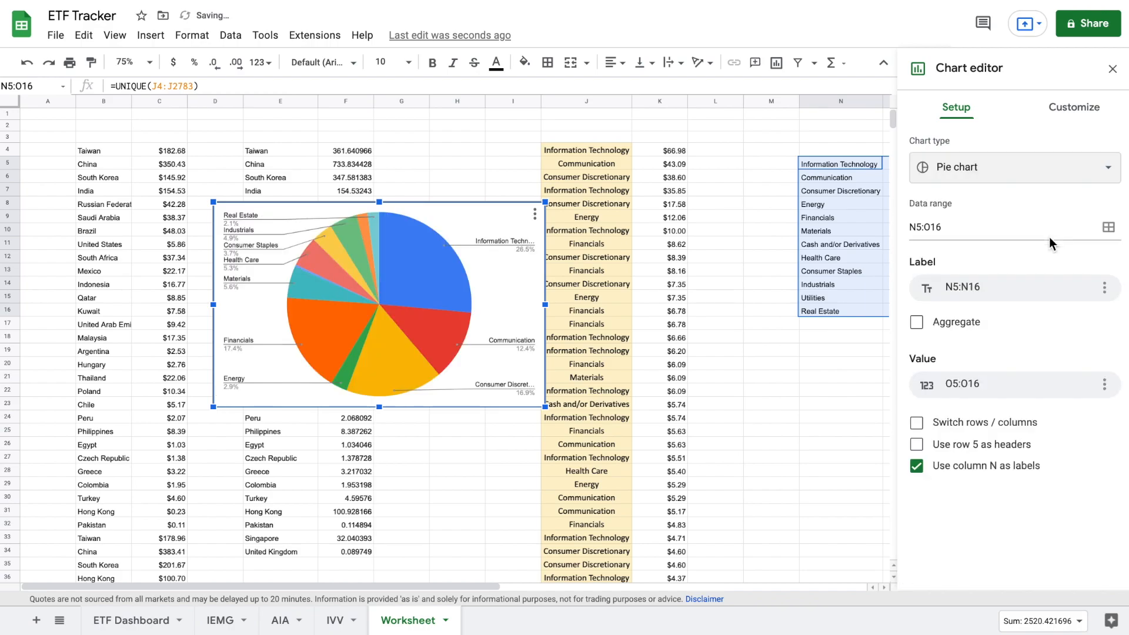
Paste the sector pie chart into ETF Dashboard and place it over the area left of the world map.
{"action": "left_click", "coordinate": [503, 284]}
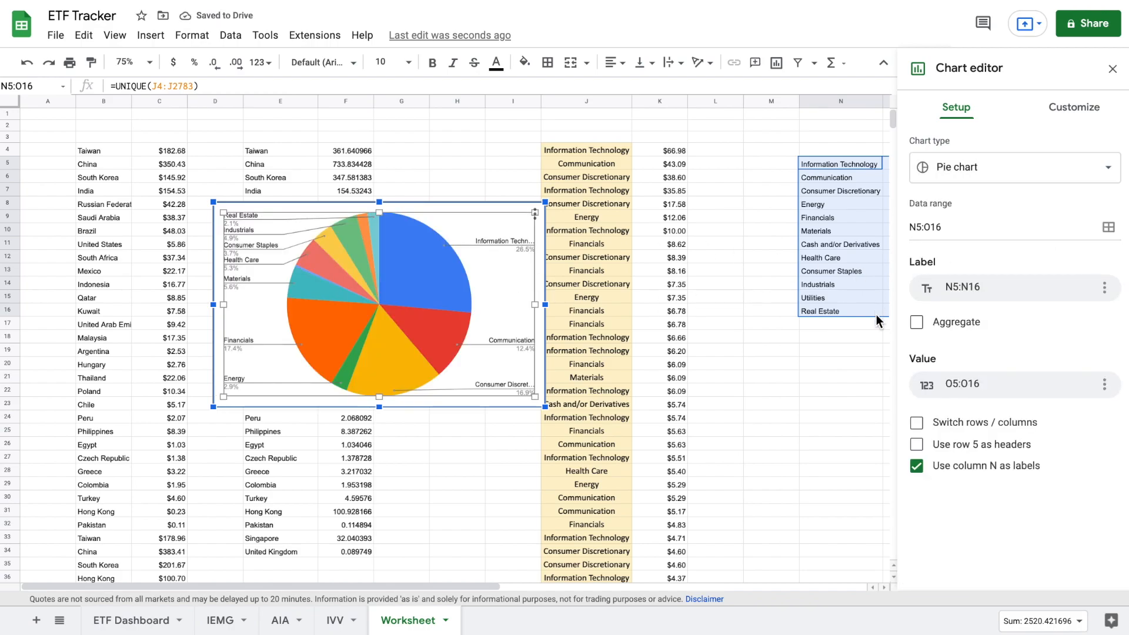
{"action": "left_click", "coordinate": [804, 365]}
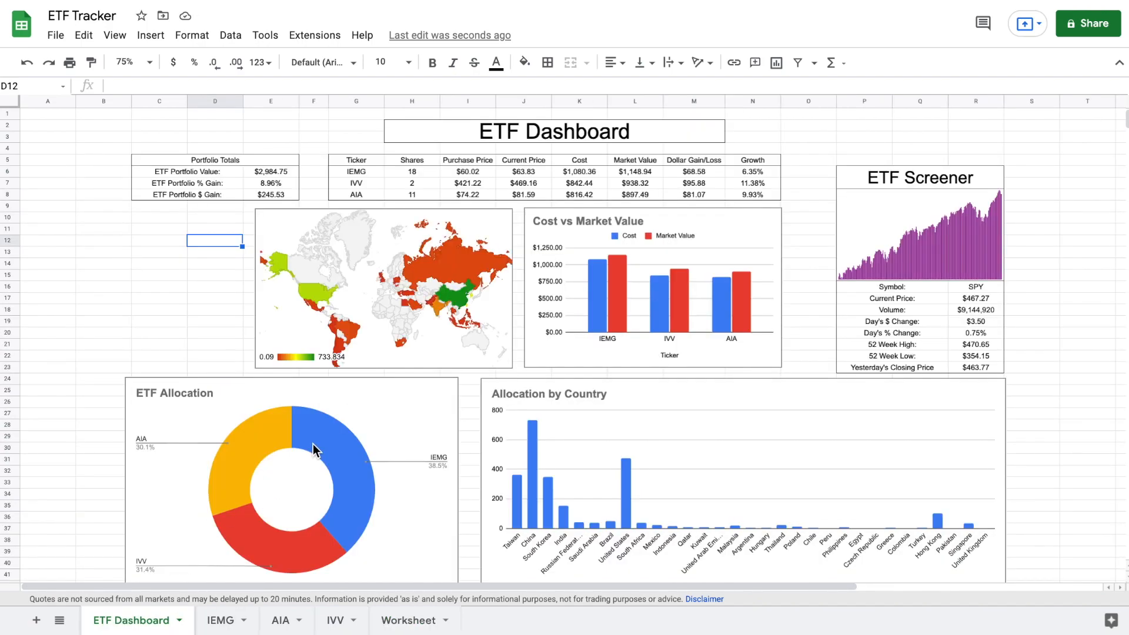
{"action": "key", "text": "ctrl+v"}
{"action": "left_click_drag", "start_coordinate": [485, 355], "coordinate": [277, 292]}
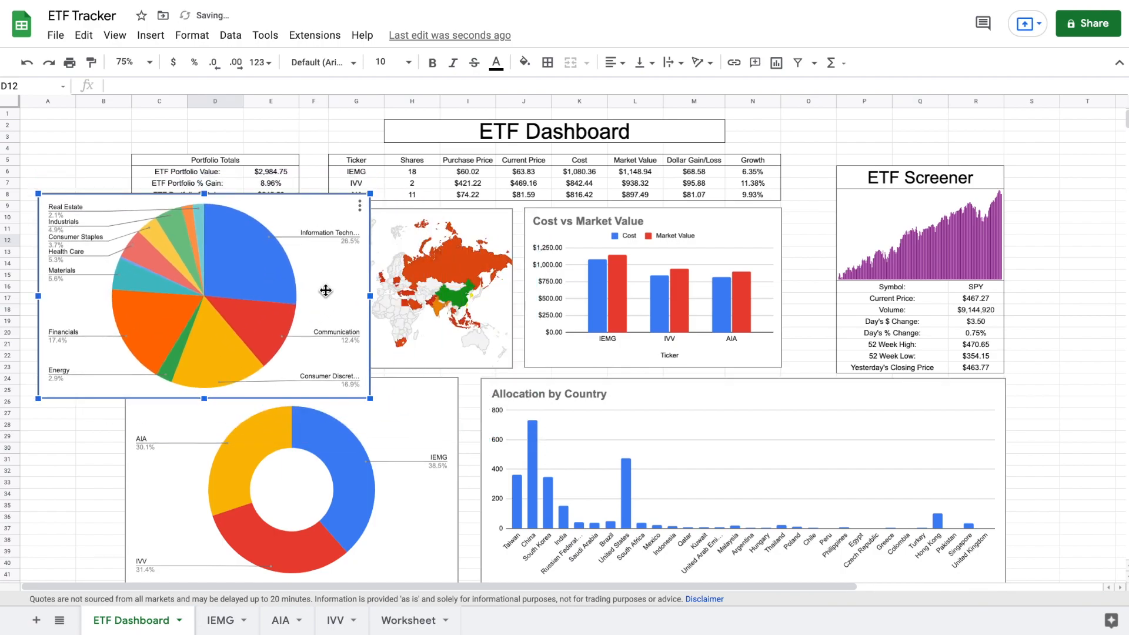
Title the sector pie chart "Allocation by Sector" and make the title bold.
{"action": "double_click", "coordinate": [325, 290]}
{"action": "left_click", "coordinate": [1080, 117]}
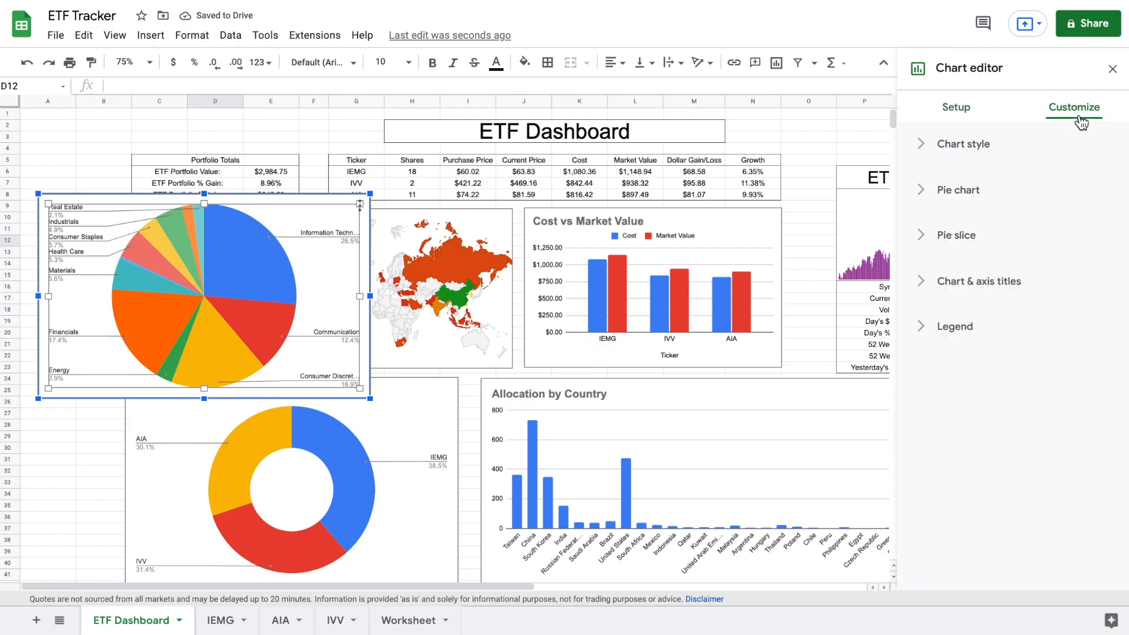
{"action": "left_click", "coordinate": [978, 147]}
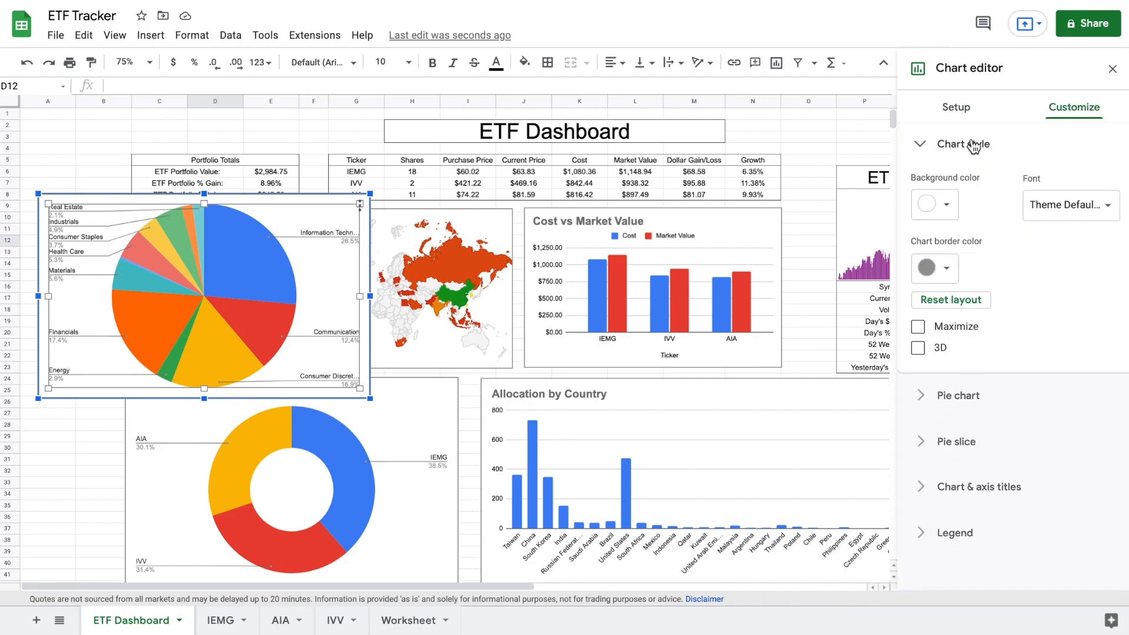
{"action": "left_click", "coordinate": [979, 487]}
{"action": "left_click", "coordinate": [960, 384]}
{"action": "type", "text": "Allocation"}
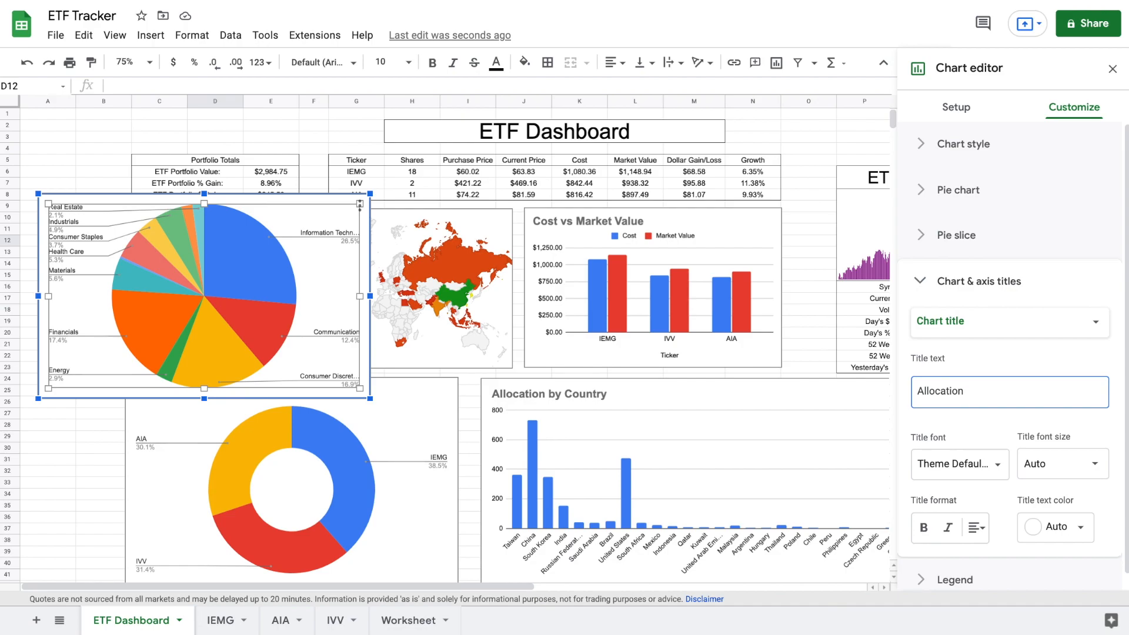
{"action": "type", "text": " by Sector"}
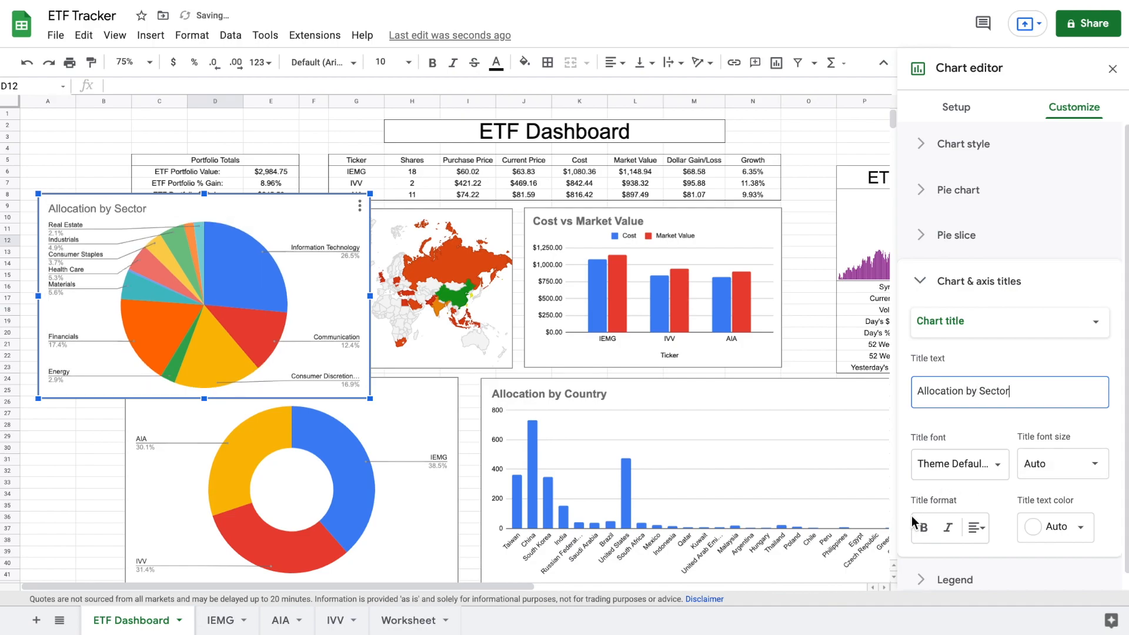
{"action": "left_click", "coordinate": [924, 528]}
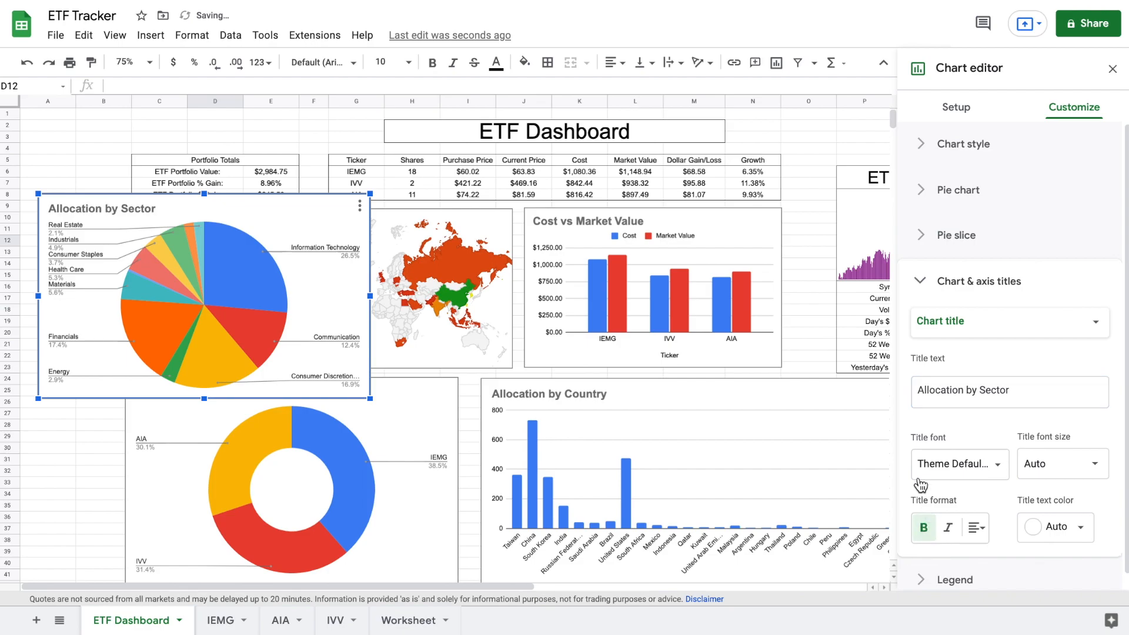
{"action": "left_click", "coordinate": [1109, 71]}
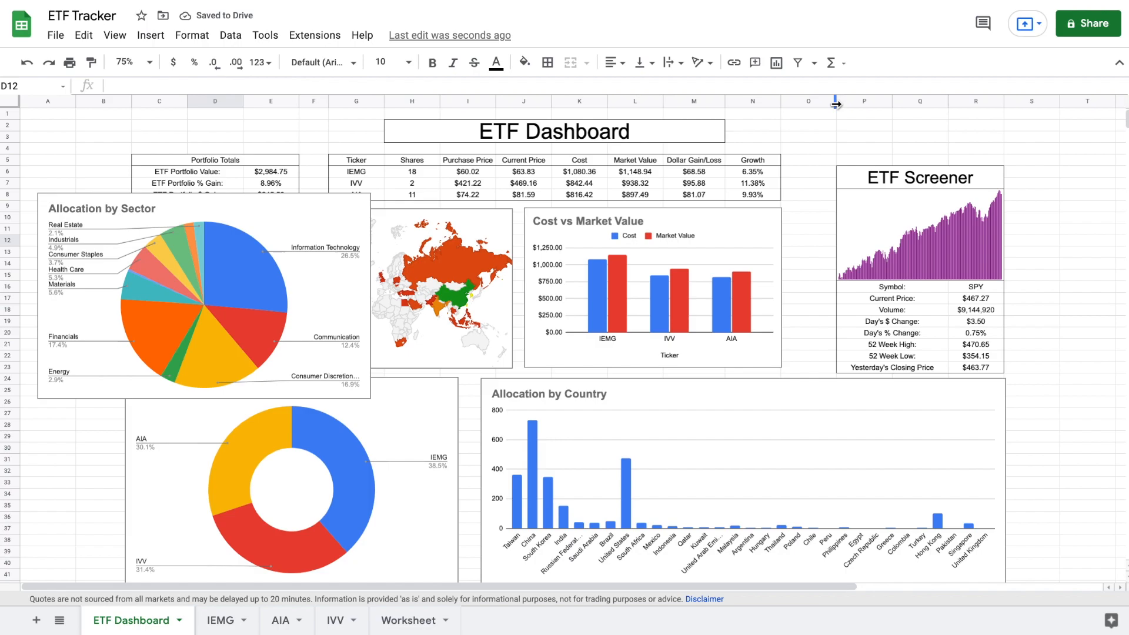
Narrow column O on ETF Dashboard and shorten the Allocation by Country chart to end level with the ETF Screener.
{"action": "left_click_drag", "start_coordinate": [836, 105], "coordinate": [809, 106]}
{"action": "left_click", "coordinate": [926, 454]}
{"action": "left_click_drag", "start_coordinate": [1007, 481], "coordinate": [979, 481]}
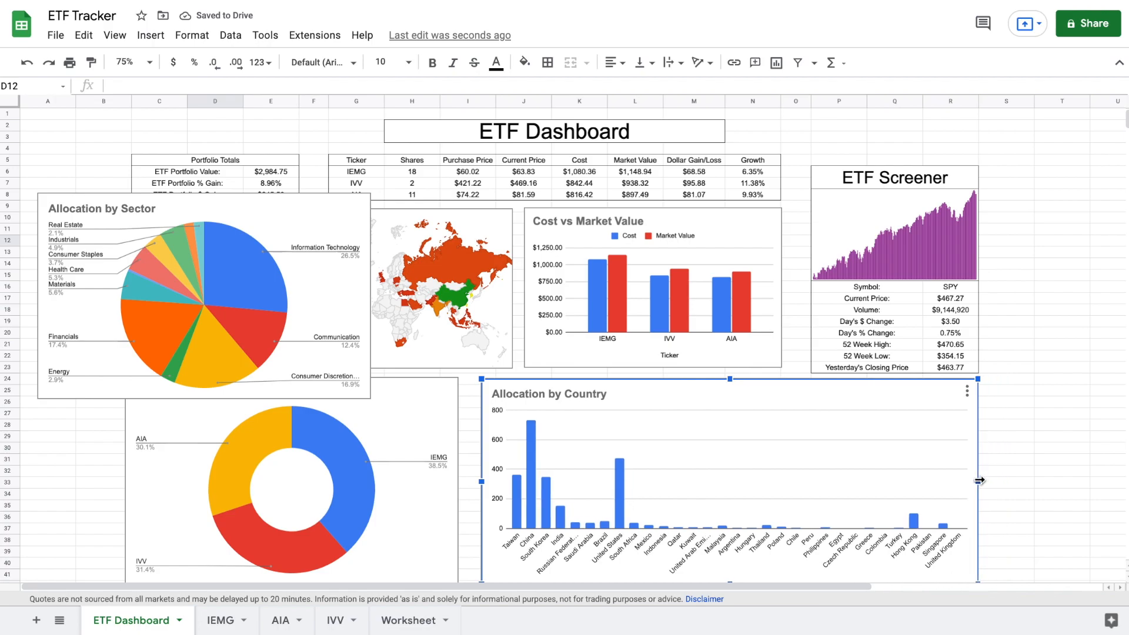
Narrow the Cost vs Market Value chart from its left edge, and shift the world map right and narrow it likewise.
{"action": "left_click", "coordinate": [662, 250]}
{"action": "left_click_drag", "start_coordinate": [526, 288], "coordinate": [554, 288]}
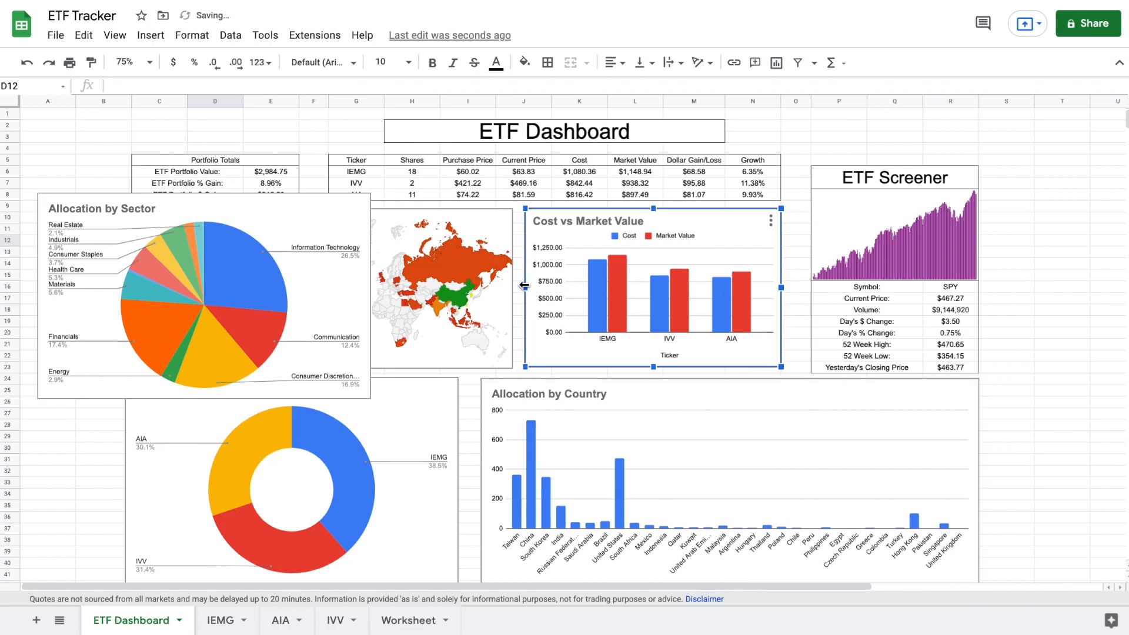
{"action": "left_click", "coordinate": [470, 252]}
{"action": "left_click_drag", "start_coordinate": [471, 252], "coordinate": [494, 253]}
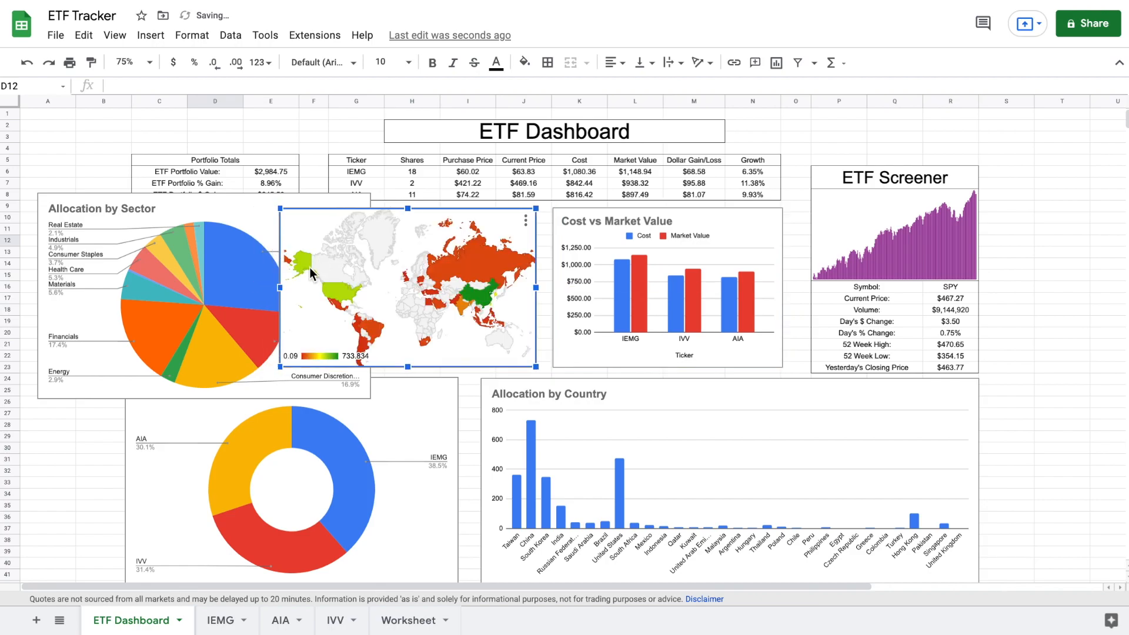
{"action": "left_click_drag", "start_coordinate": [283, 287], "coordinate": [310, 288]}
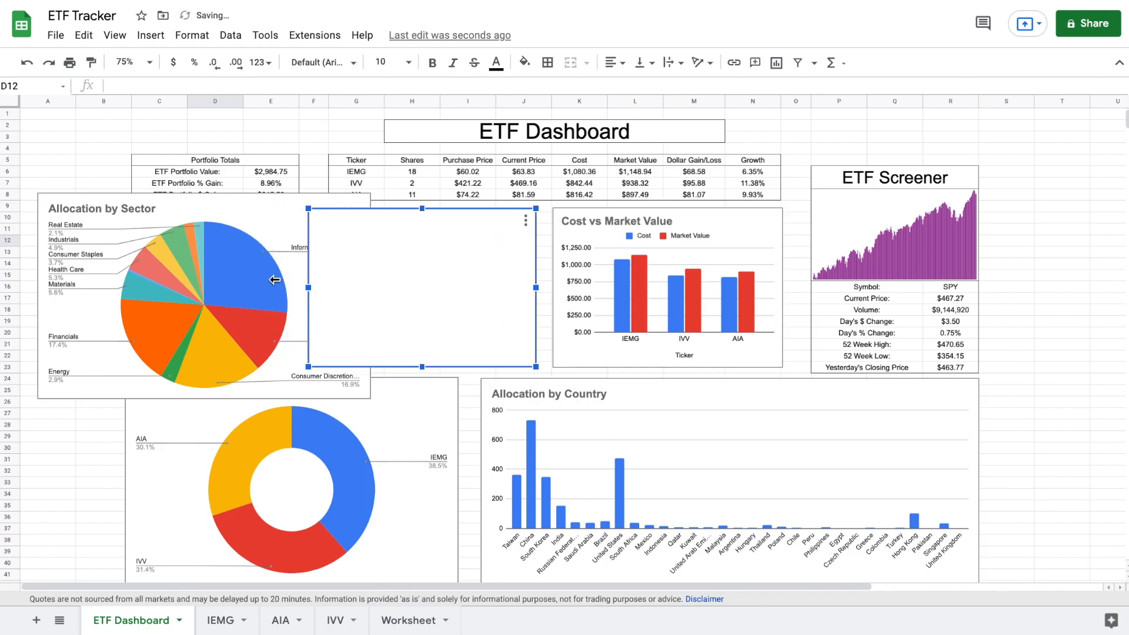
Shrink the Allocation by Sector chart and position it left of the world map, below the Portfolio Totals table.
{"action": "left_click", "coordinate": [101, 195]}
{"action": "left_click_drag", "start_coordinate": [39, 194], "coordinate": [121, 235]}
{"action": "left_click_drag", "start_coordinate": [215, 278], "coordinate": [163, 246]}
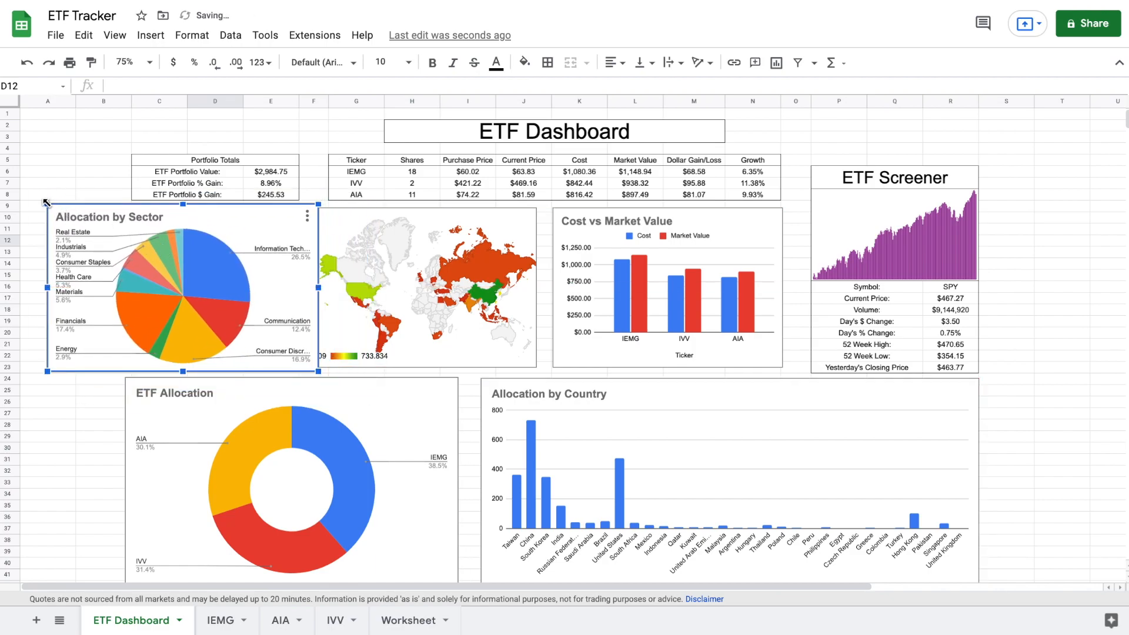
{"action": "left_click_drag", "start_coordinate": [50, 202], "coordinate": [70, 218]}
{"action": "mouse_move", "coordinate": [177, 242]}
{"action": "left_mouse_down"}
{"action": "mouse_move", "coordinate": [154, 226]}
{"action": "mouse_move", "coordinate": [156, 241]}
{"action": "left_mouse_up"}
{"action": "left_click", "coordinate": [320, 186]}
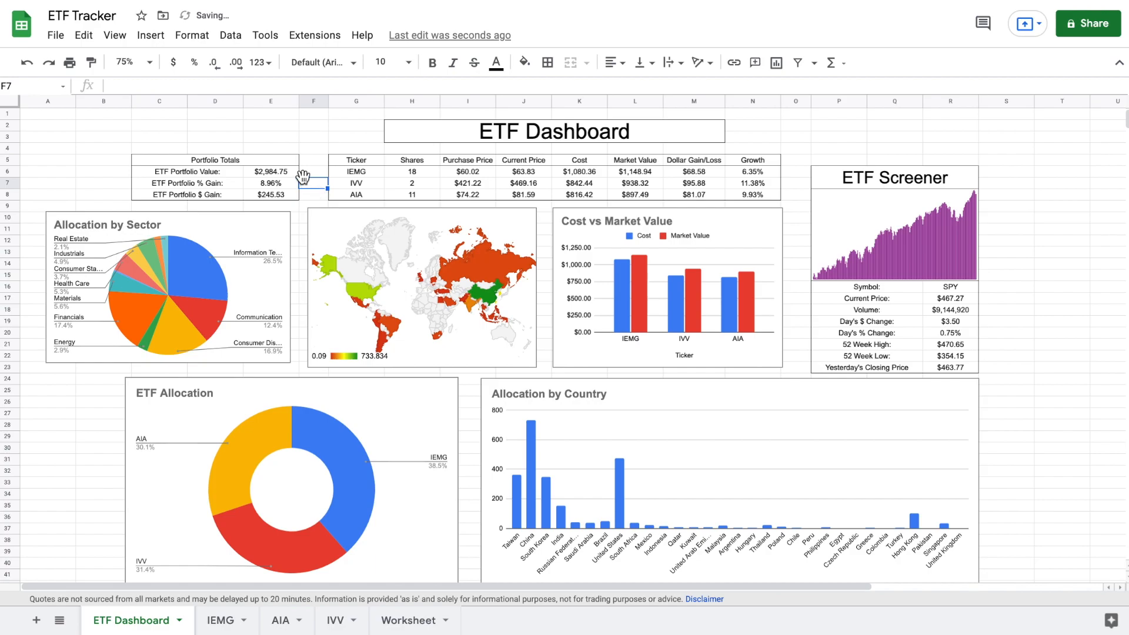
{"action": "left_click", "coordinate": [343, 139]}
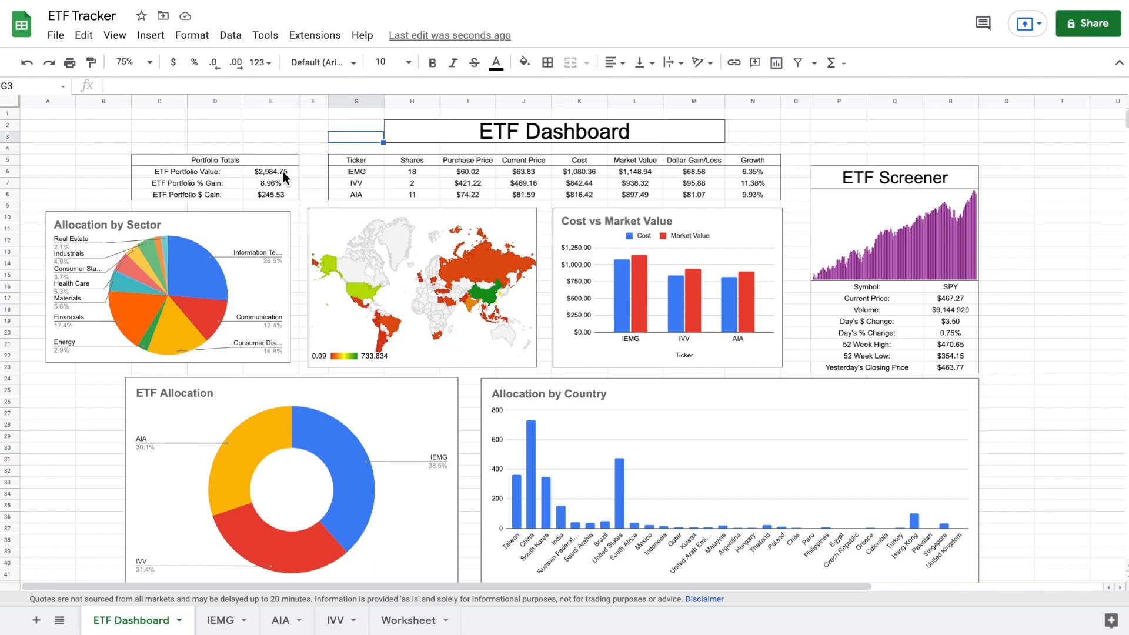
Open conditional formatting for the portfolio gains E7:E8, the ETF gain and growth figures M6:N8, and the screener's daily changes R19:R20.
{"action": "left_click_drag", "start_coordinate": [285, 182], "coordinate": [286, 192]}
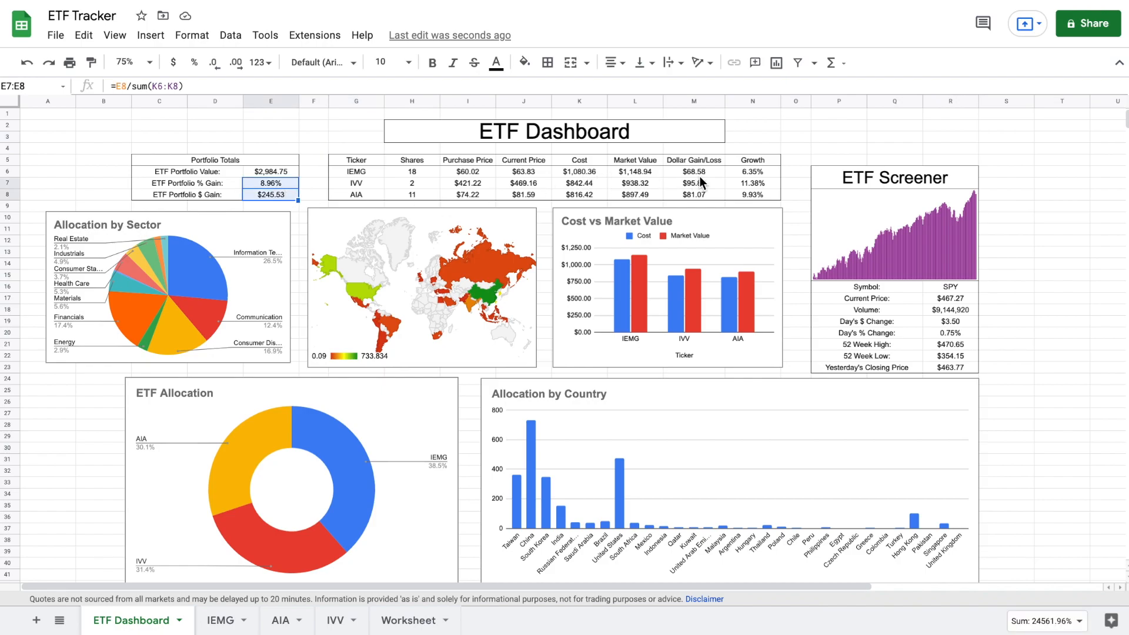
{"action": "left_click_drag", "start_coordinate": [701, 174], "coordinate": [746, 191], "text": "ctrl"}
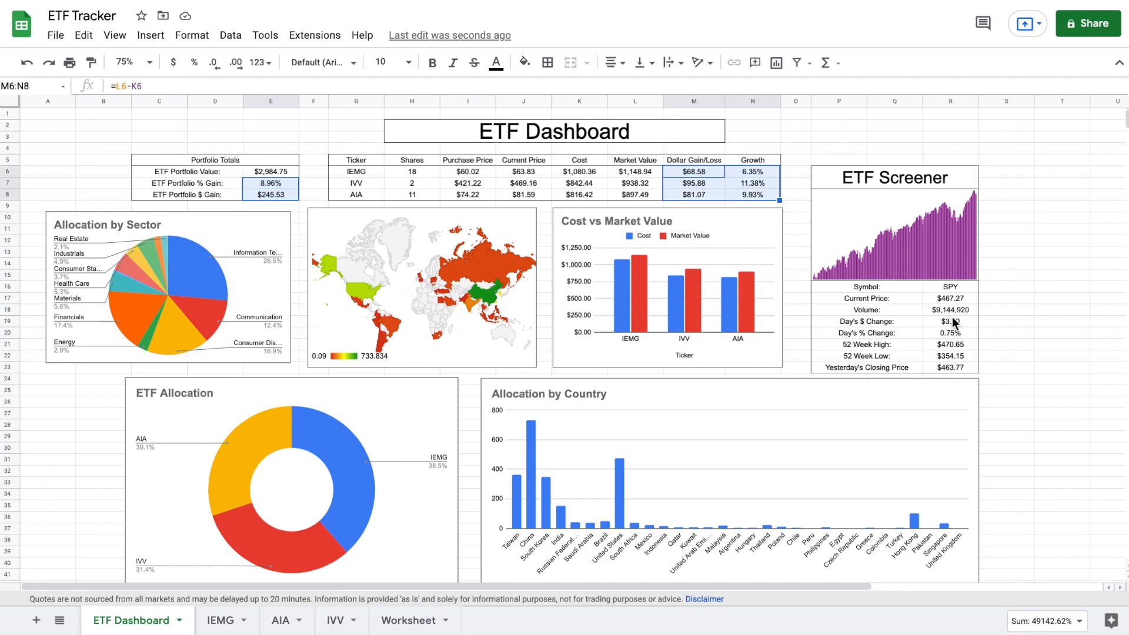
{"action": "left_click_drag", "start_coordinate": [959, 322], "coordinate": [962, 332], "text": "ctrl"}
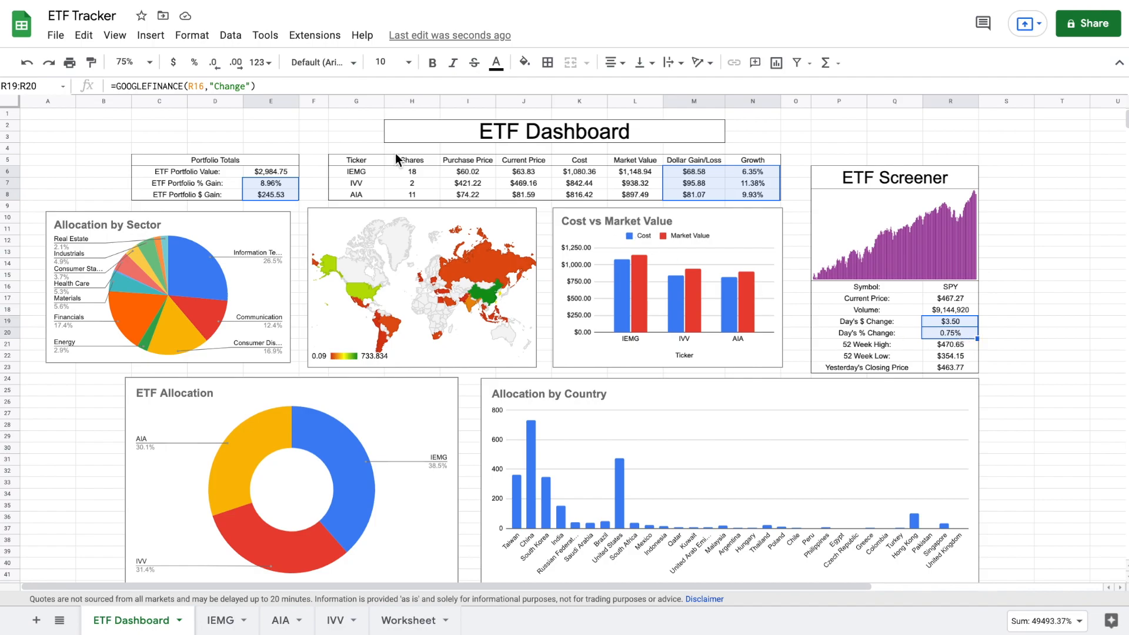
{"action": "left_click", "coordinate": [191, 35]}
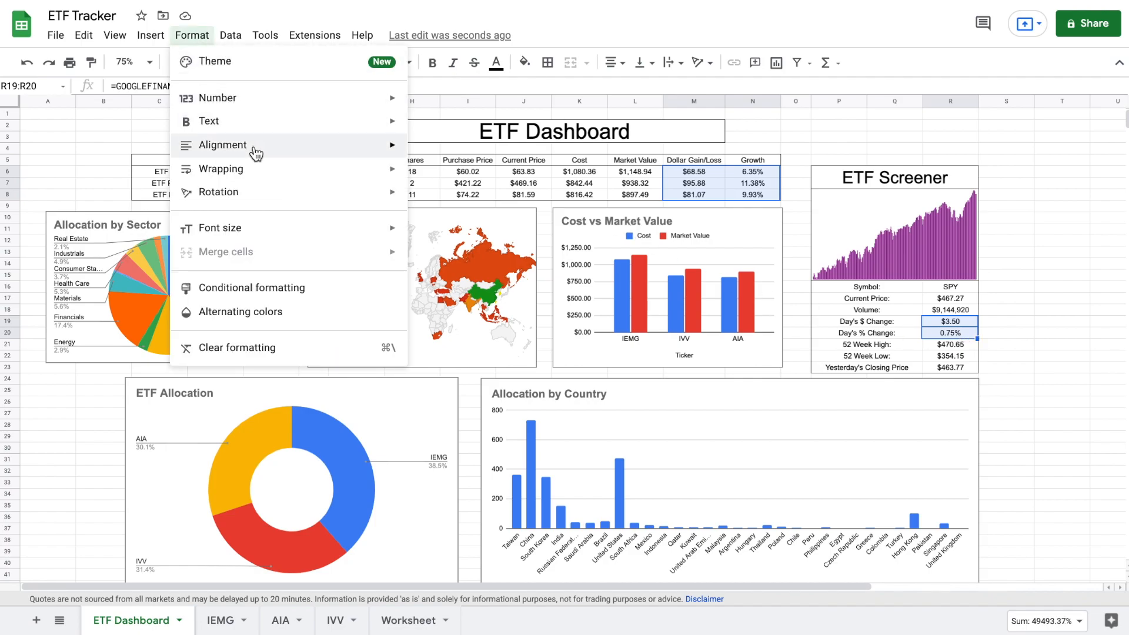
{"action": "left_click", "coordinate": [303, 288]}
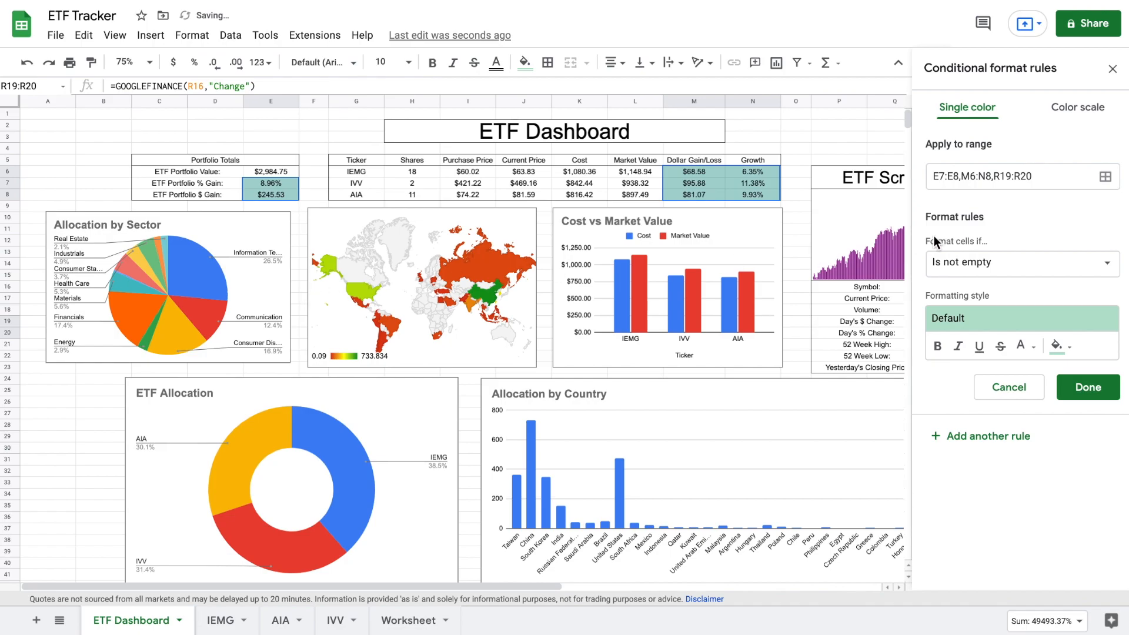
Set the conditional format rule to show values greater than 0 in green text without a fill.
{"action": "left_click", "coordinate": [1024, 266]}
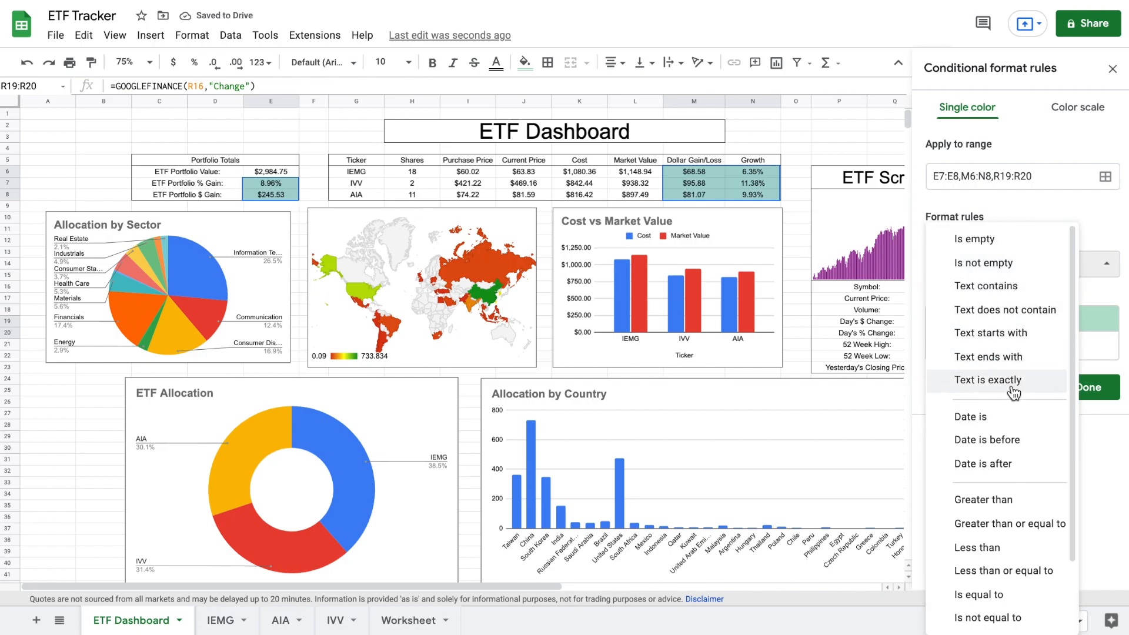
{"action": "left_click", "coordinate": [1016, 499]}
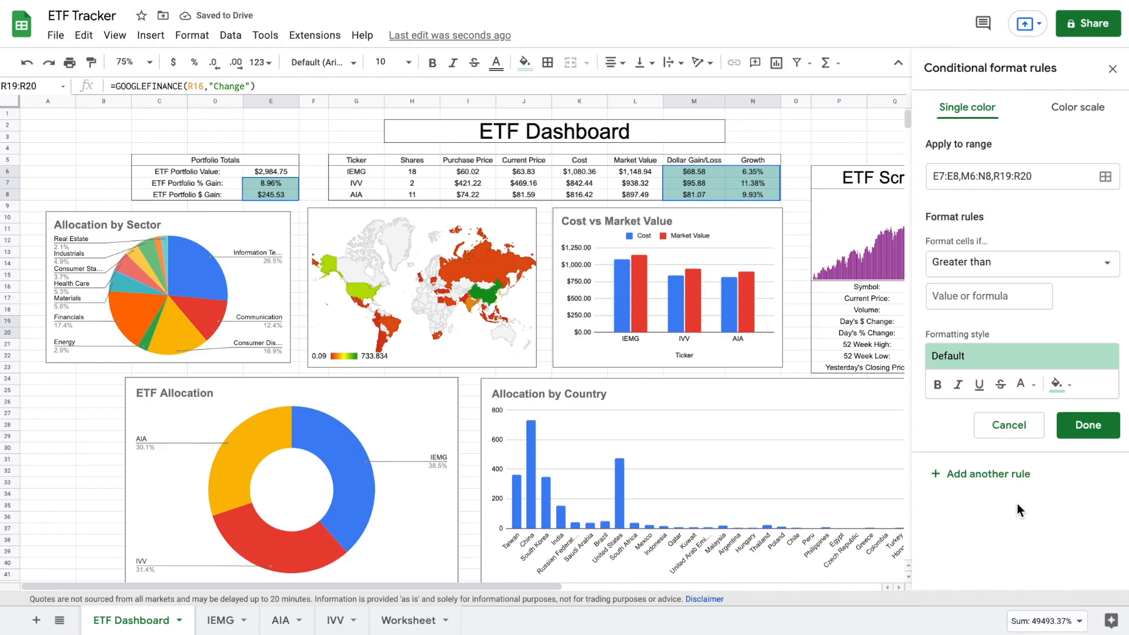
{"action": "left_click", "coordinate": [1026, 387]}
{"action": "left_click", "coordinate": [1078, 305]}
{"action": "left_click", "coordinate": [1058, 357]}
{"action": "left_click", "coordinate": [968, 432]}
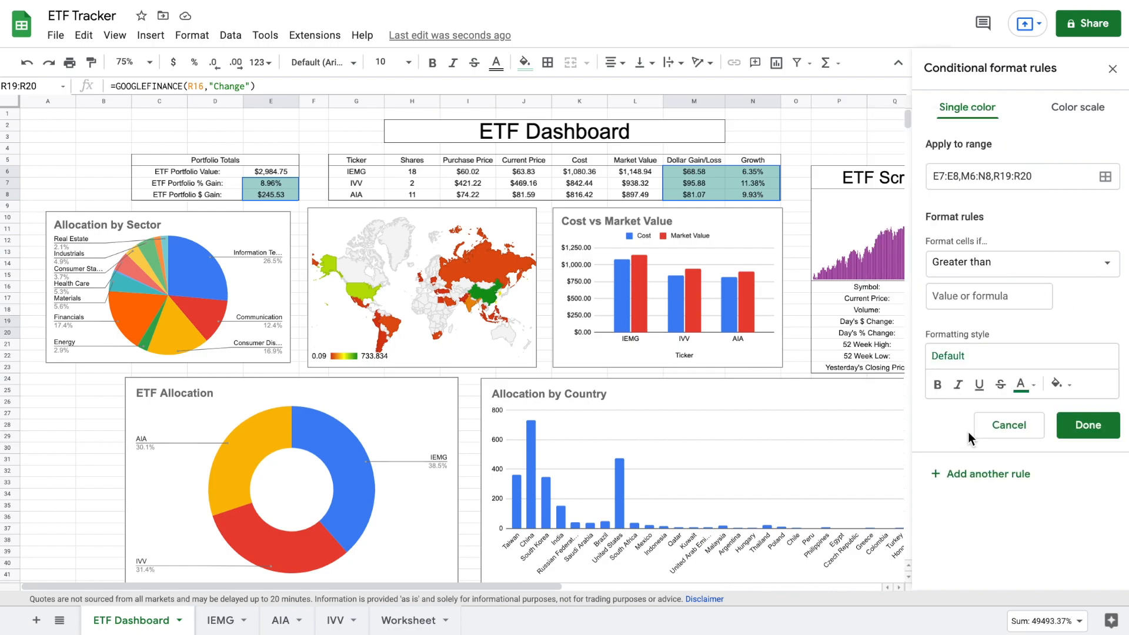
{"action": "left_click", "coordinate": [967, 475]}
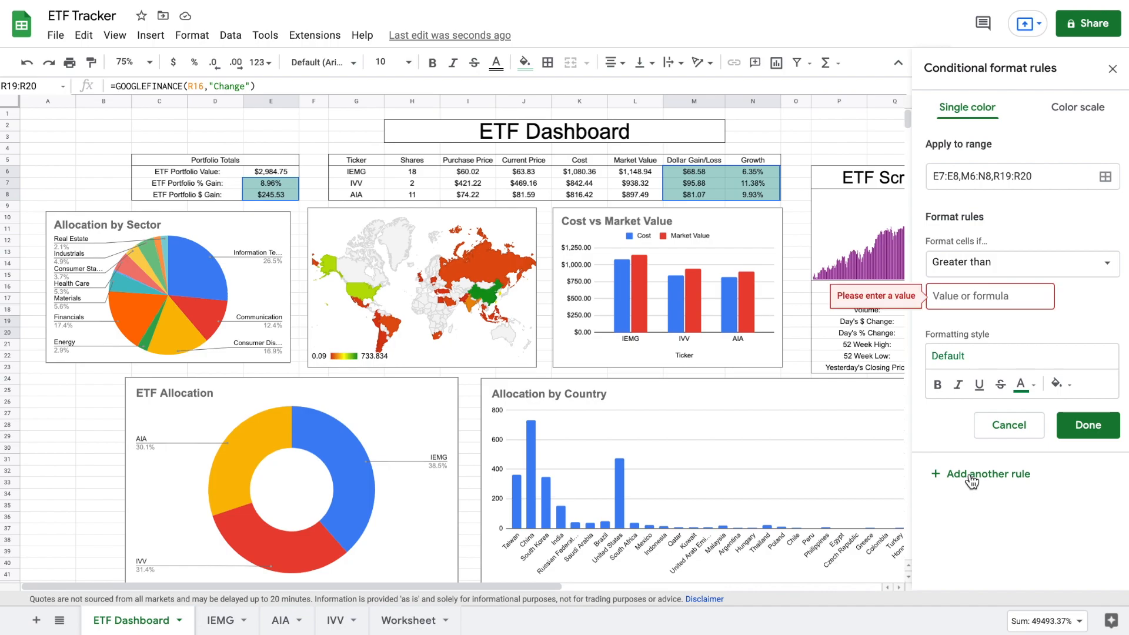
{"action": "left_click", "coordinate": [991, 306]}
{"action": "type", "text": "0"}
Add a second rule showing values less than 0 in red text on the same ranges, and finish conditional formatting.
{"action": "left_click", "coordinate": [982, 478]}
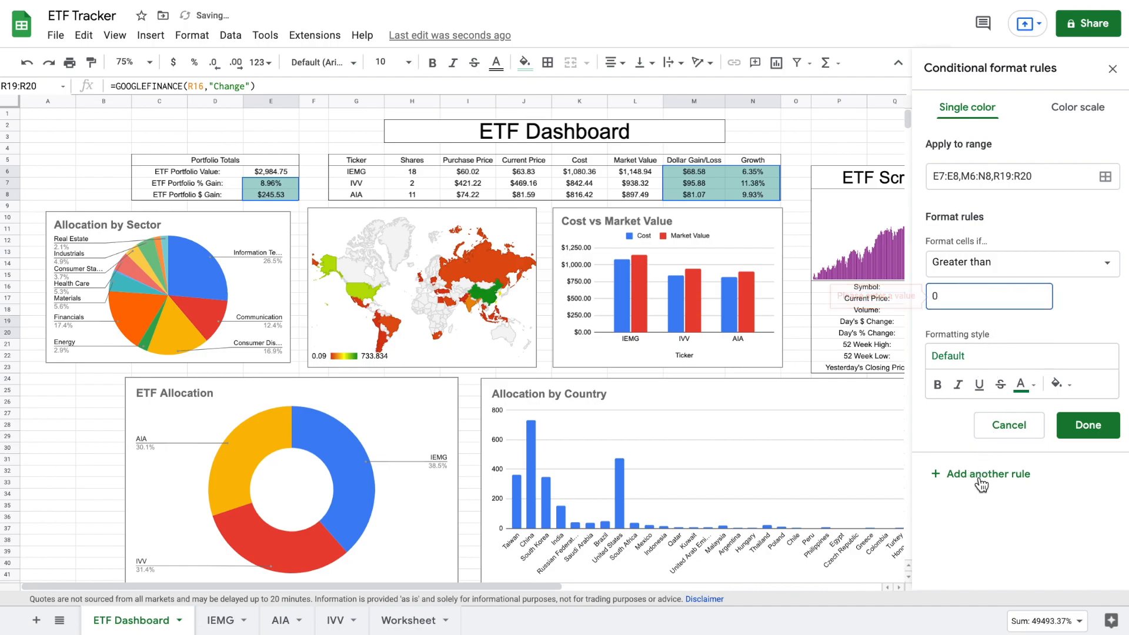
{"action": "left_click", "coordinate": [1024, 261]}
{"action": "left_click", "coordinate": [1020, 326]}
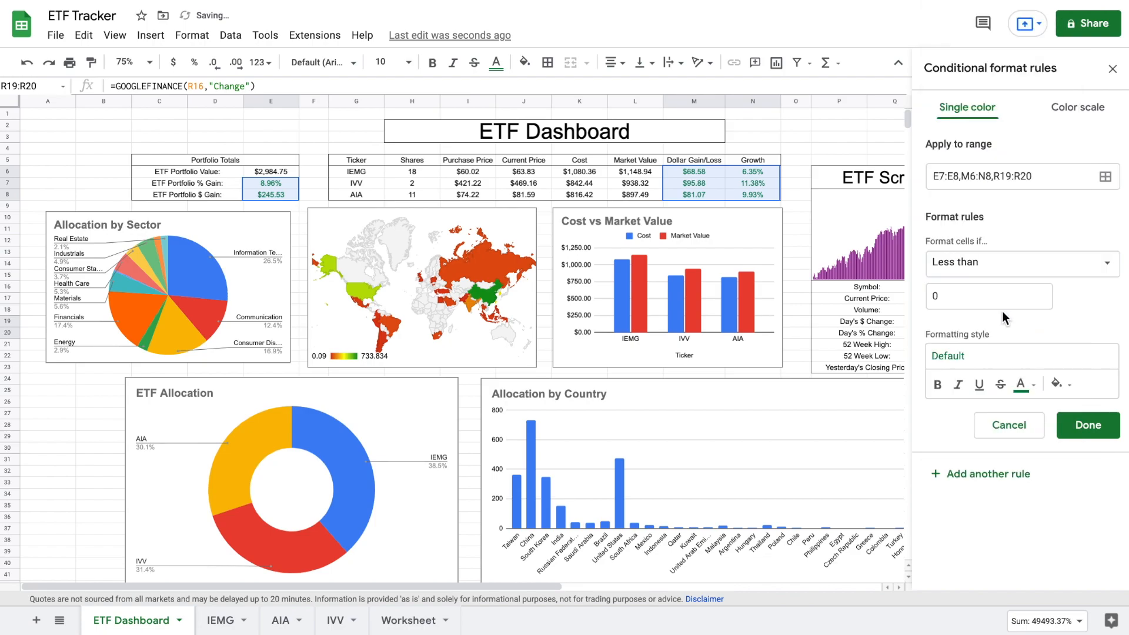
{"action": "left_click", "coordinate": [976, 357]}
{"action": "left_click", "coordinate": [1077, 435]}
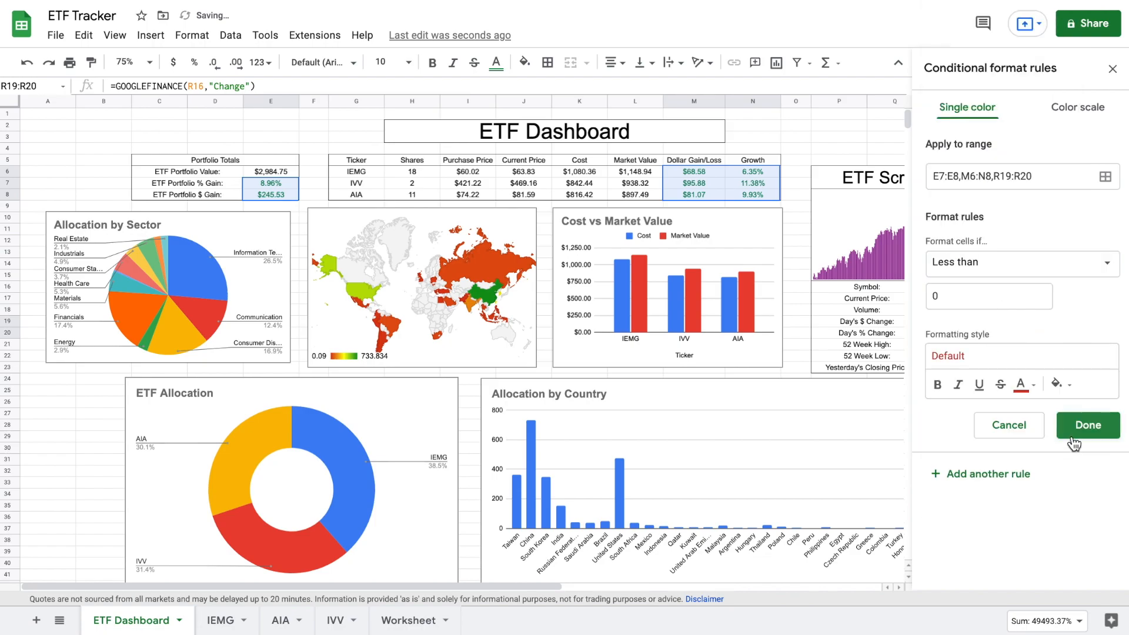
{"action": "left_click", "coordinate": [1081, 430]}
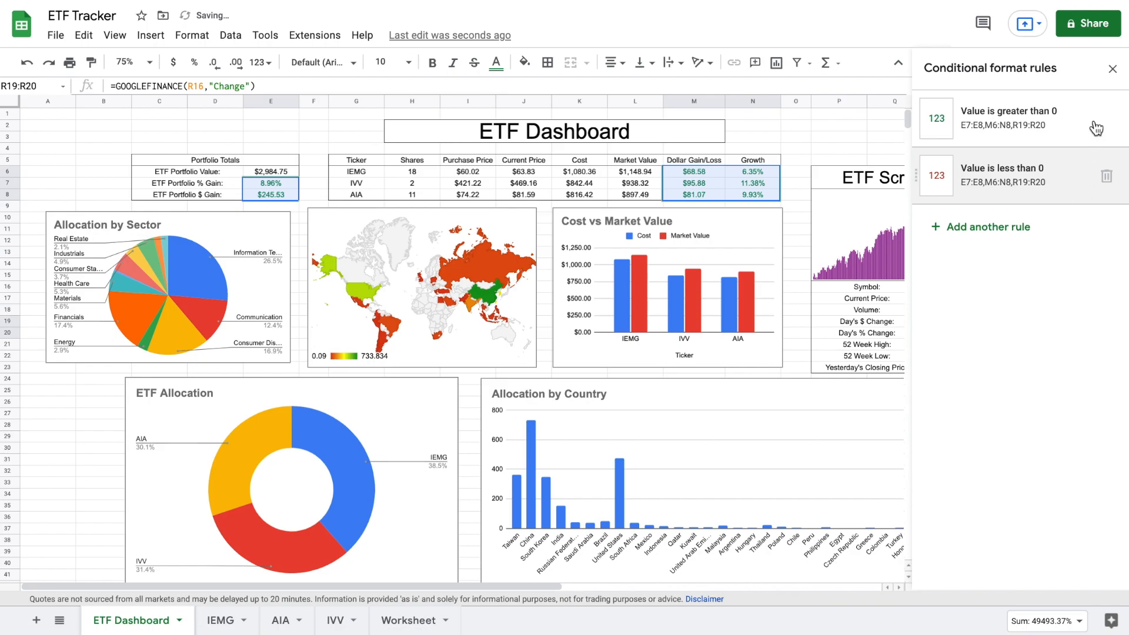
{"action": "left_click", "coordinate": [1112, 69]}
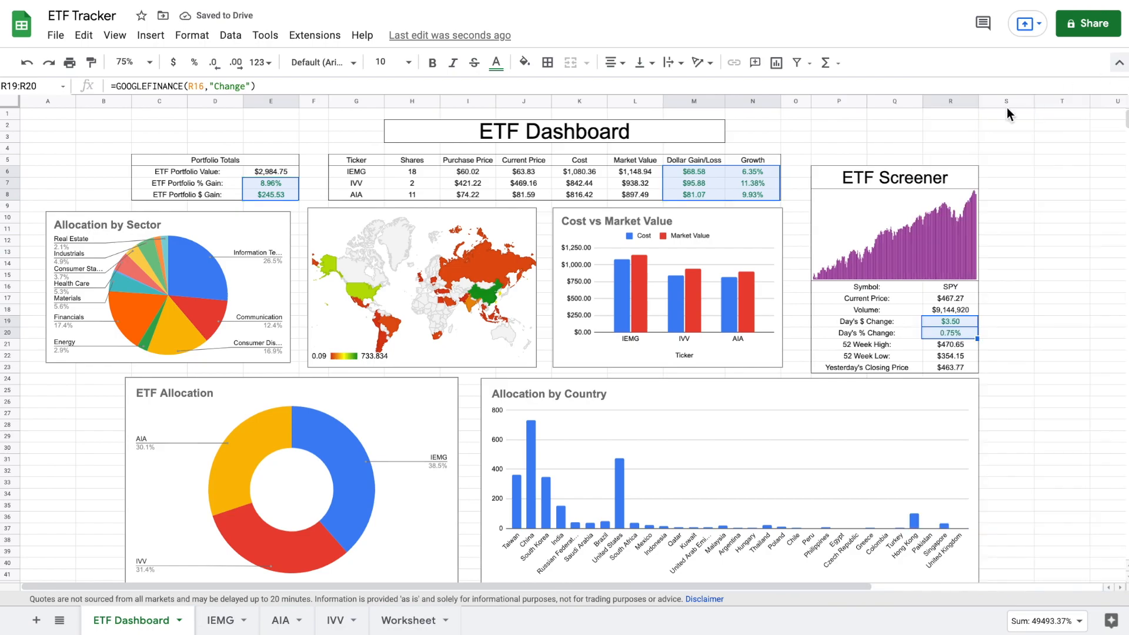
{"action": "left_click", "coordinate": [820, 127]}
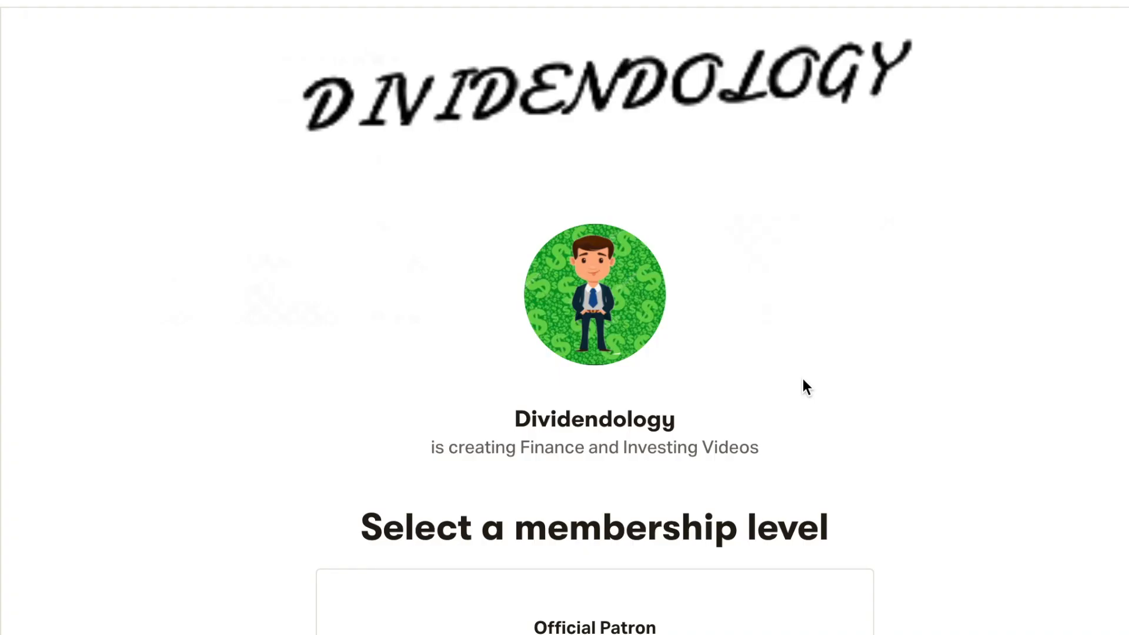
{"action": "scroll", "coordinate": [805, 386], "scroll_direction": "down", "scroll_amount": 8}
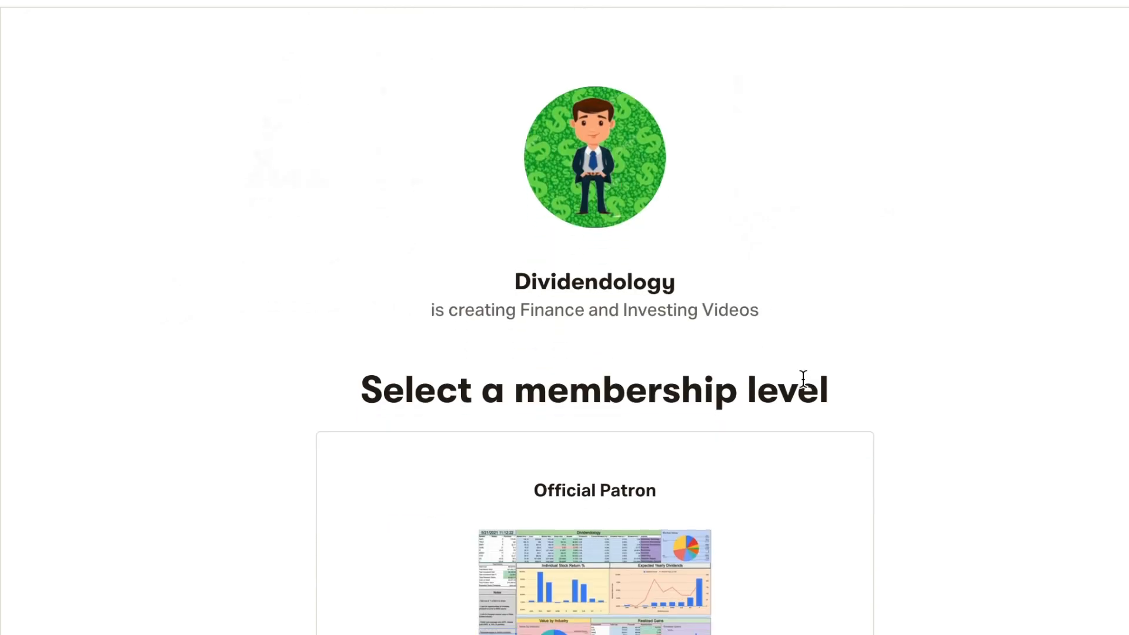
{"action": "scroll", "coordinate": [803, 380], "scroll_direction": "down", "scroll_amount": 1}
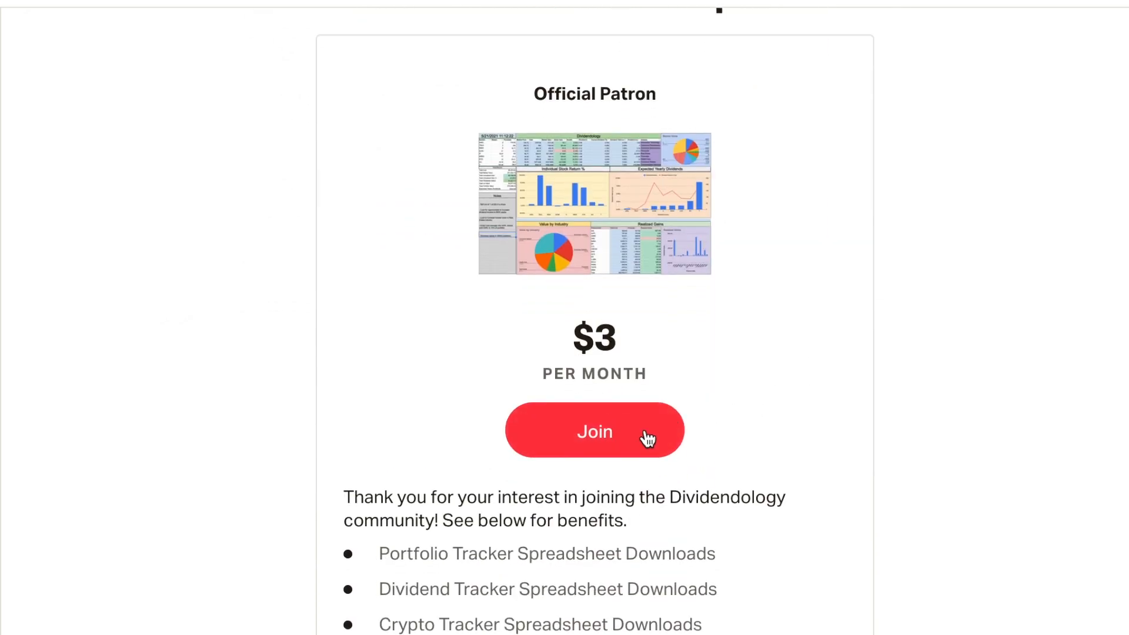